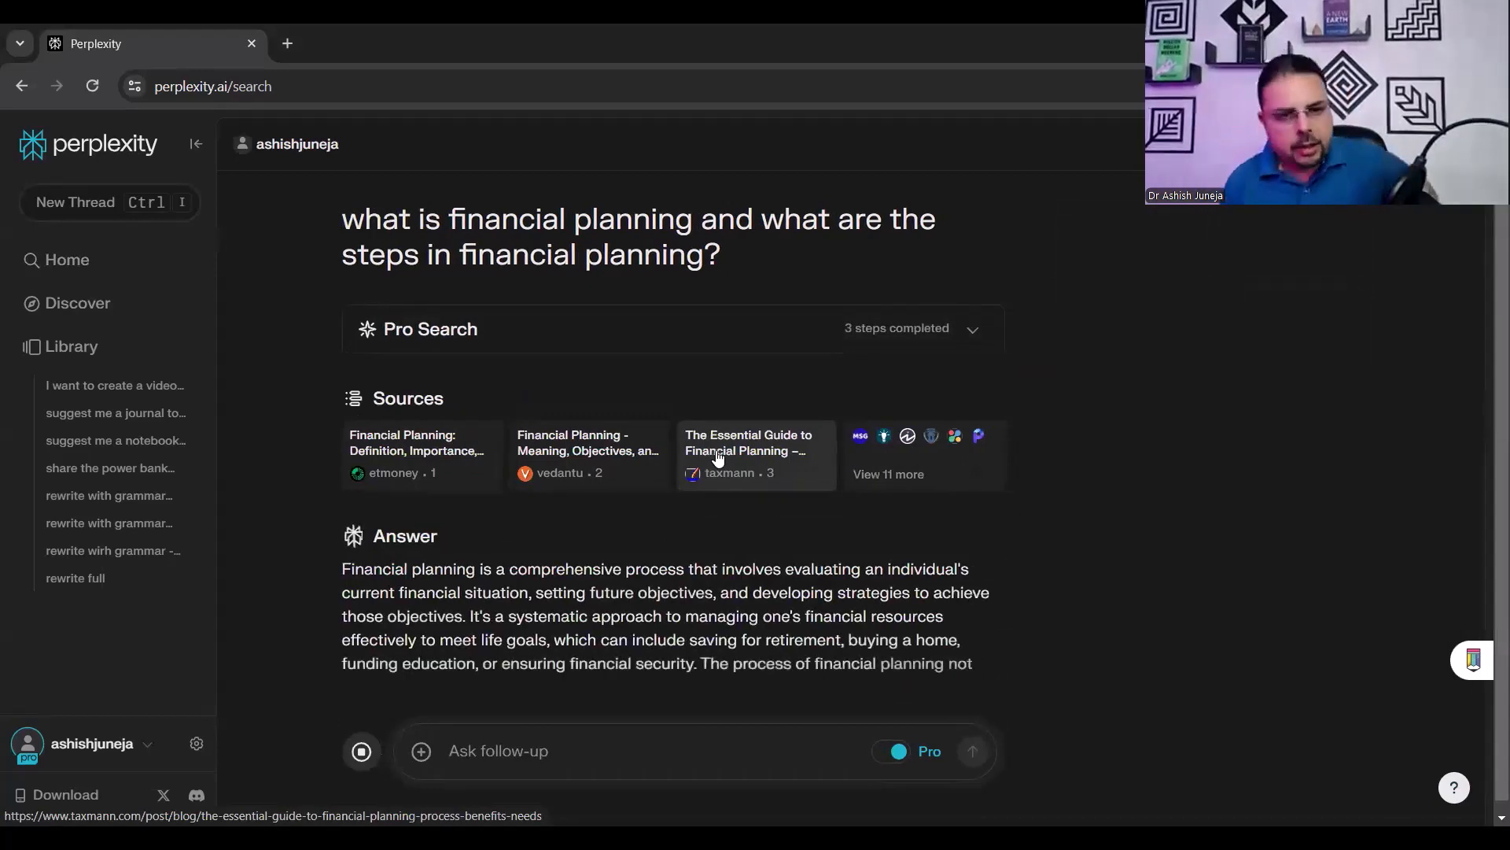
Read through the generated answer on financial planning and its key steps to the closing paragraph
scroll(910, 410, down, 2)
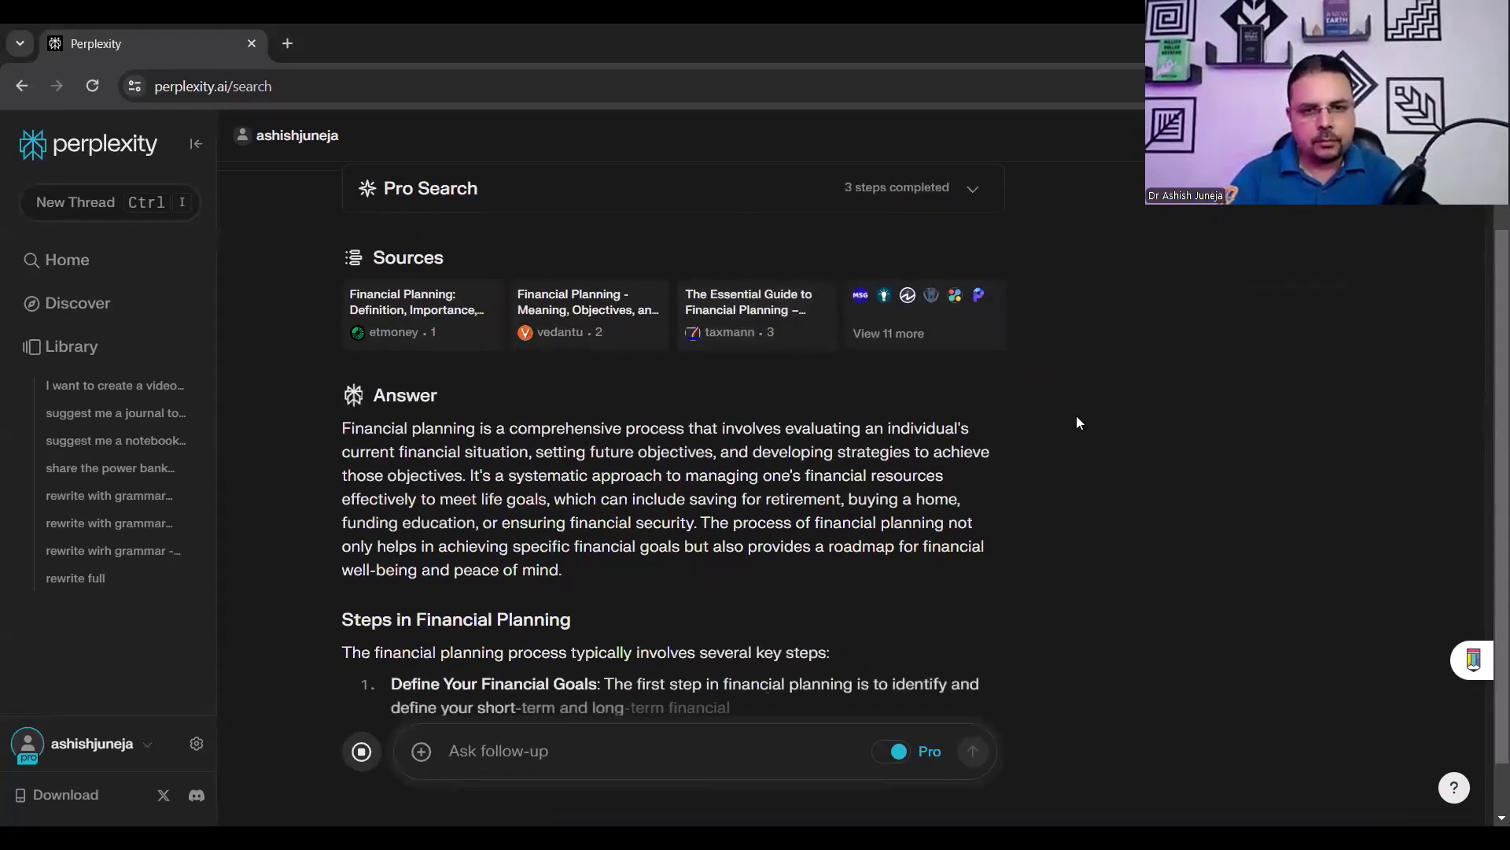
scroll(1081, 412, down, 2)
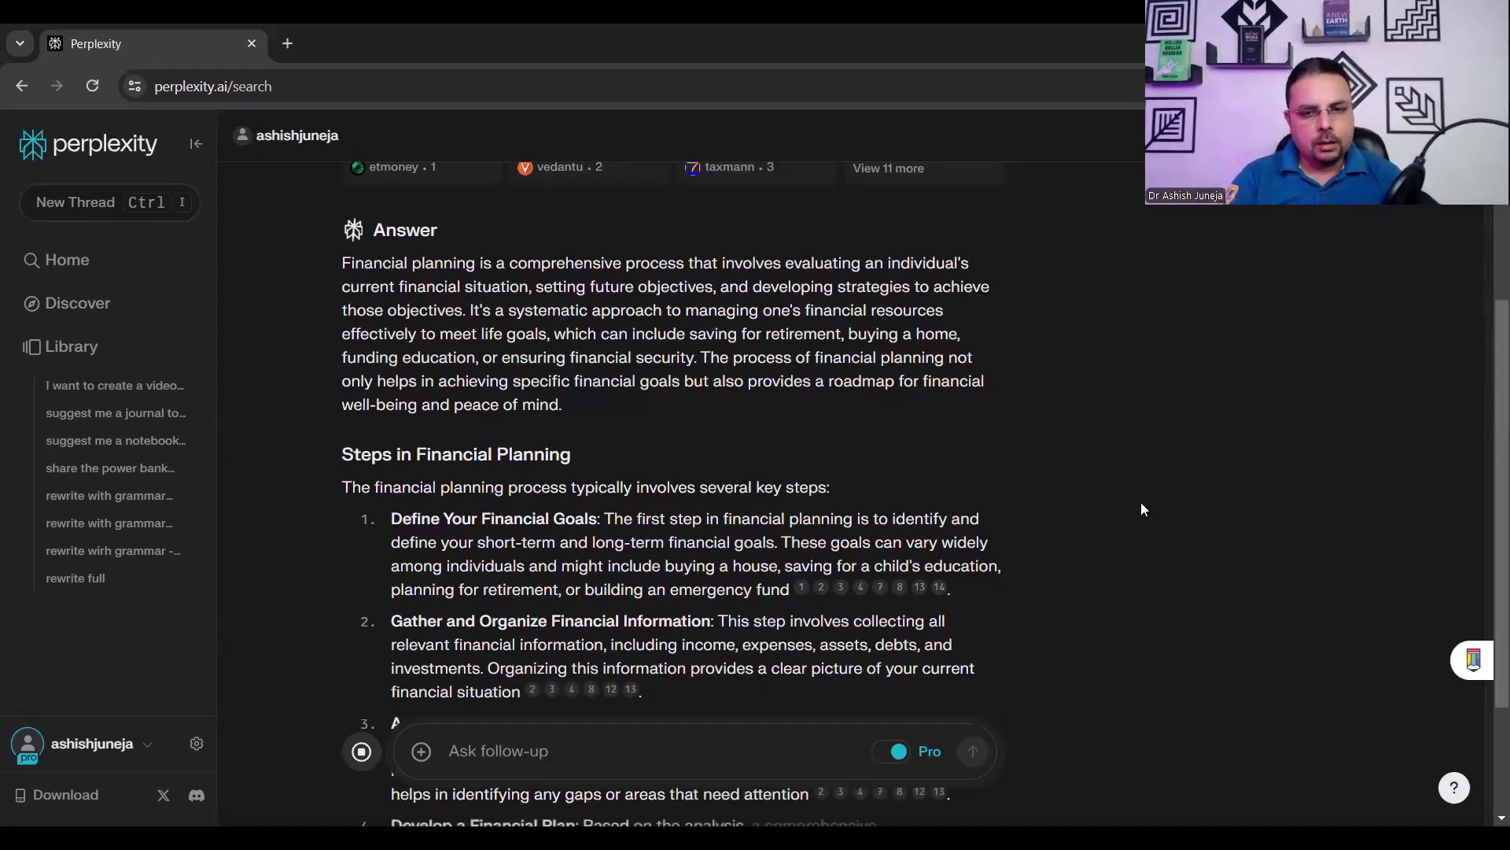
scroll(1143, 508, down, 3)
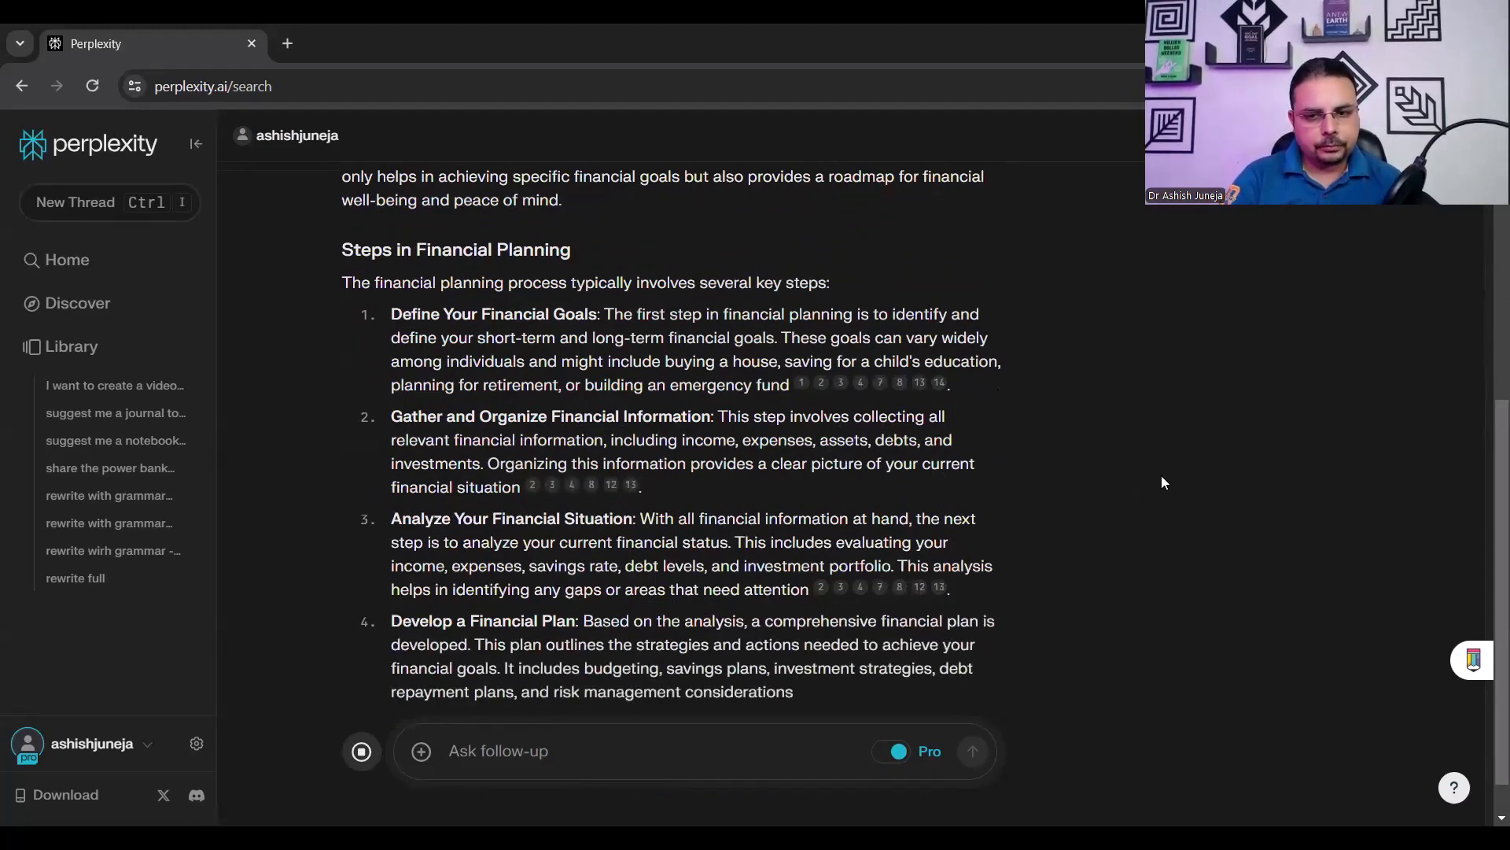
scroll(1160, 488, down, 1)
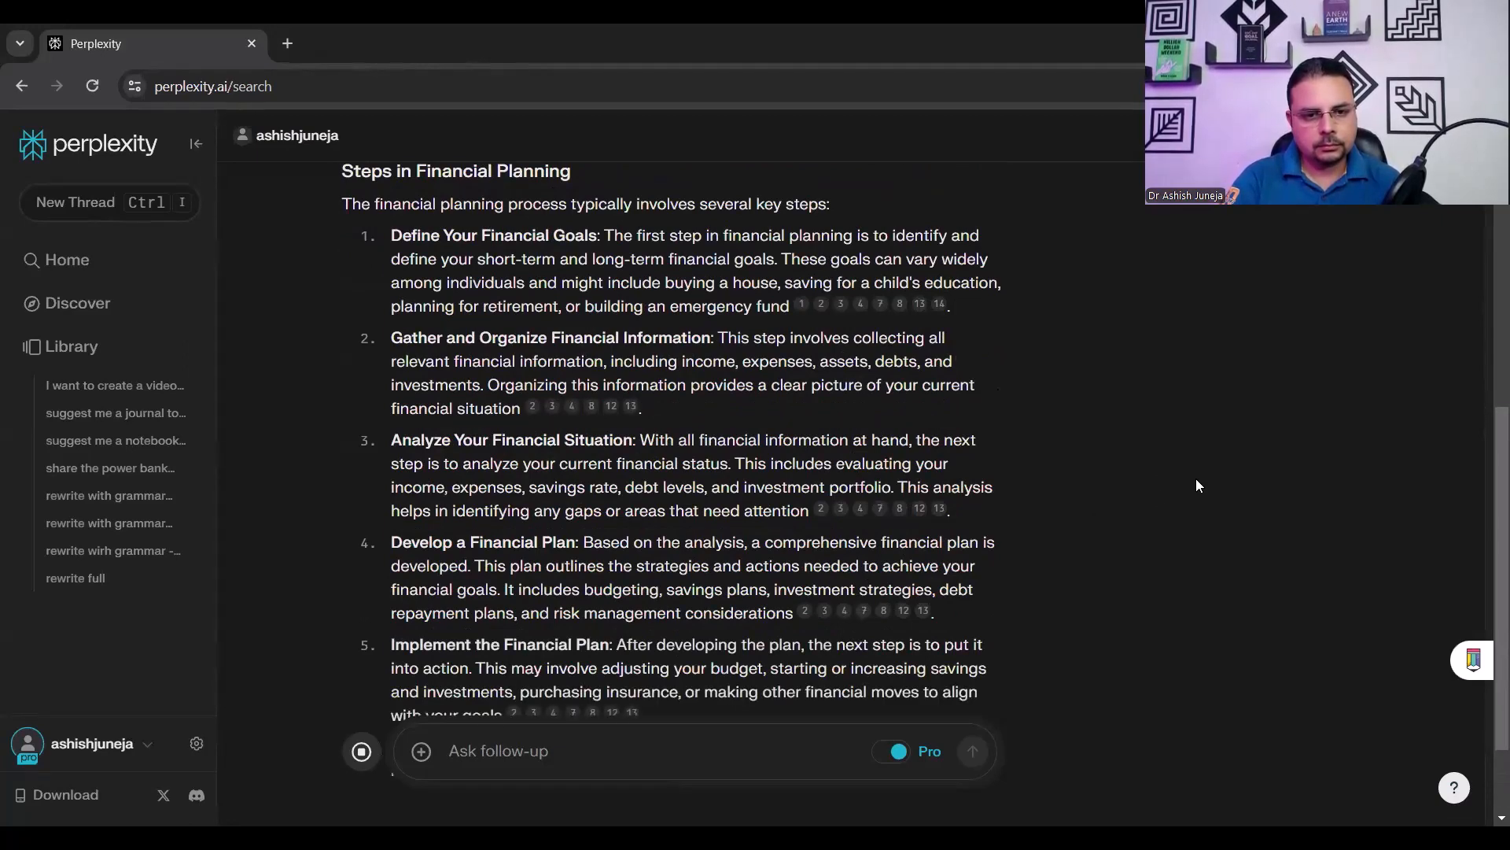
scroll(1199, 486, down, 2)
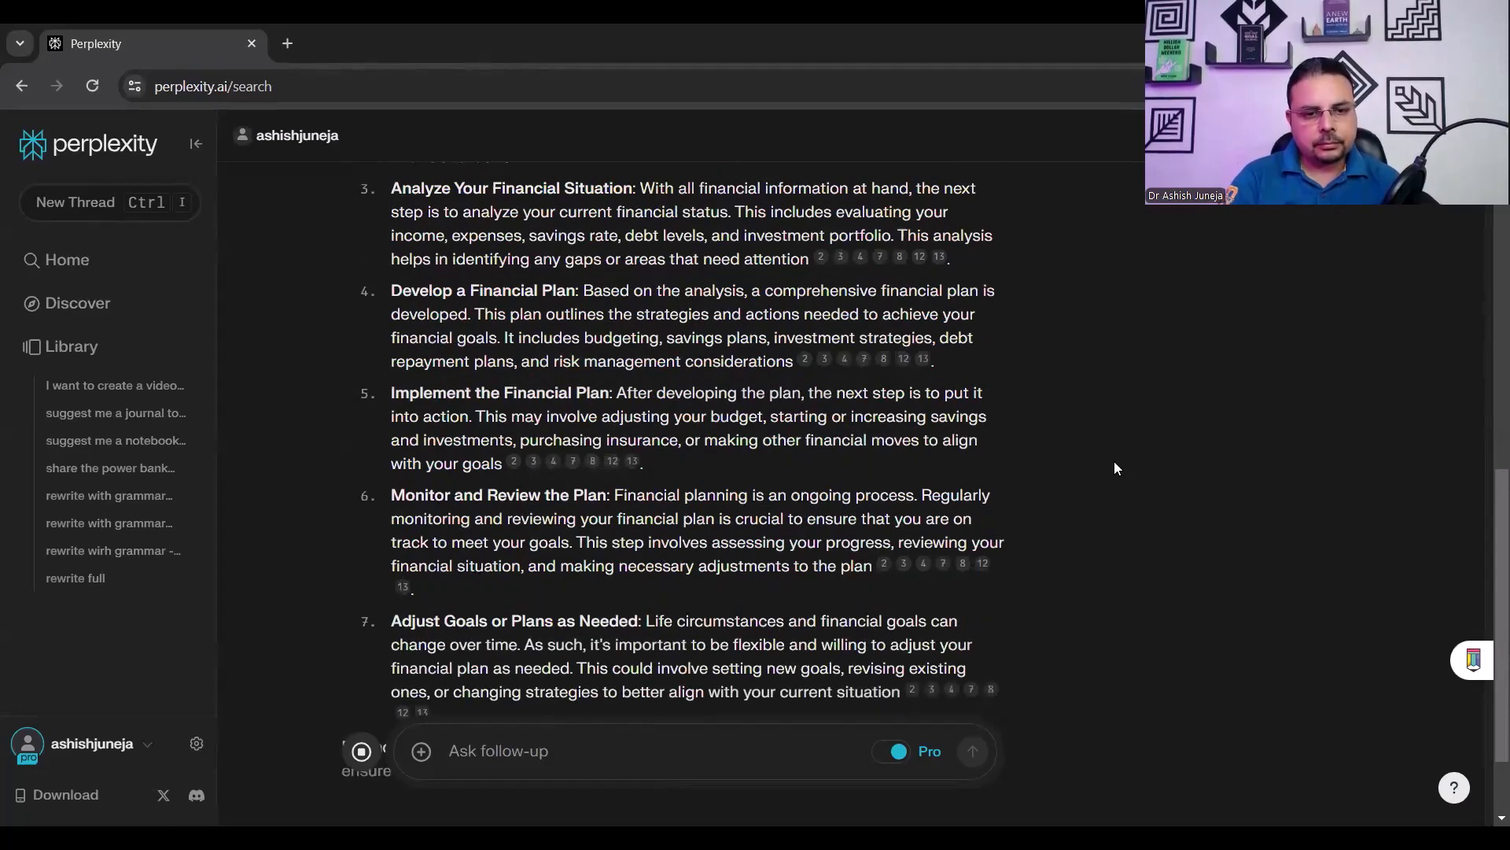
scroll(1117, 469, down, 2)
scroll(843, 543, up, 7)
scroll(842, 542, down, 6)
scroll(449, 765, down, 2)
Draft a follow-up question reading "share with me some statistics and quotations for the same."
click(514, 754)
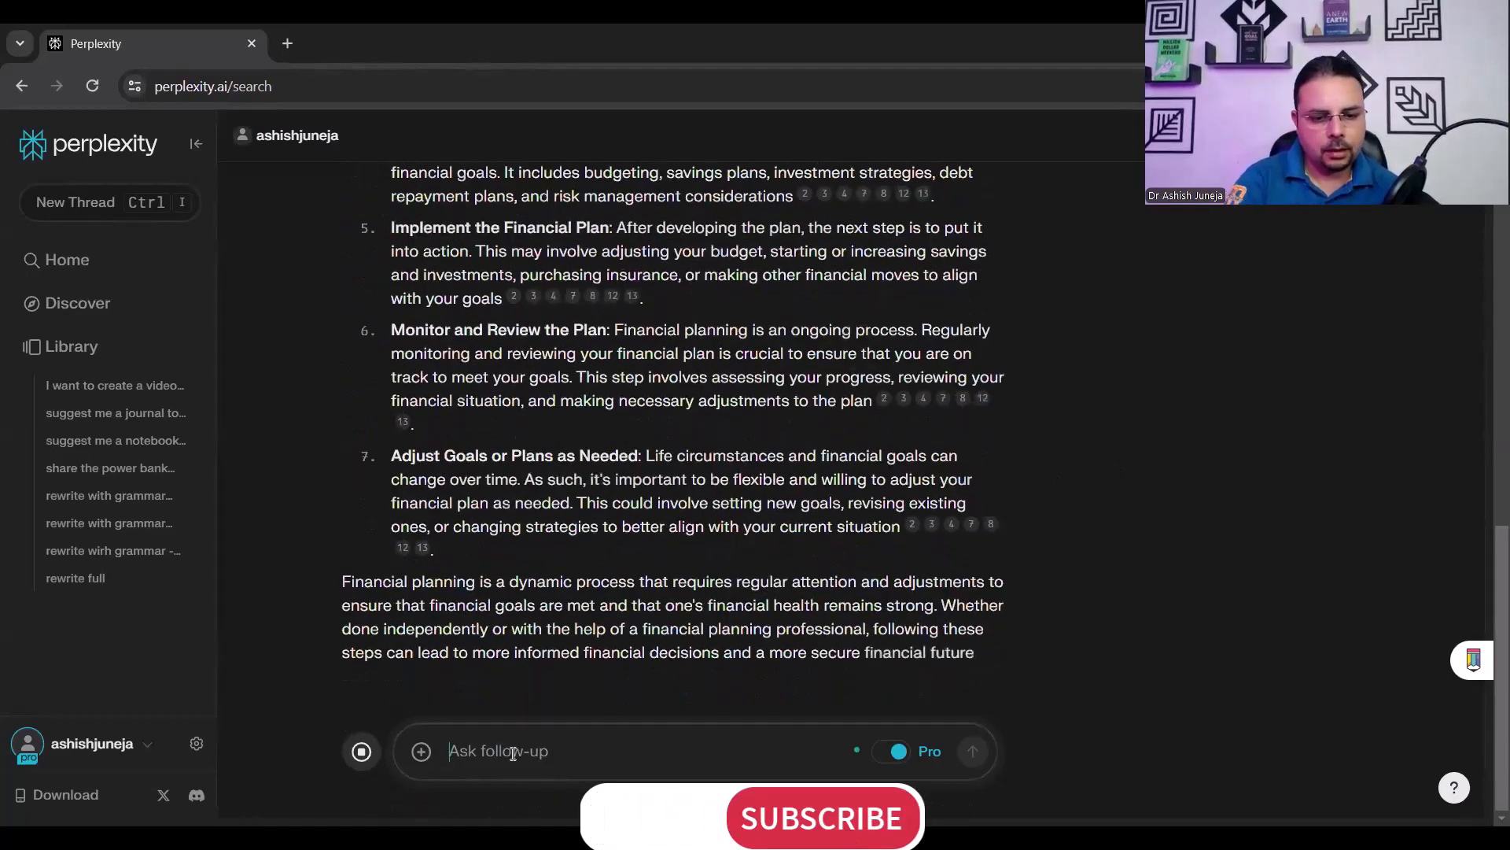
text(share with )
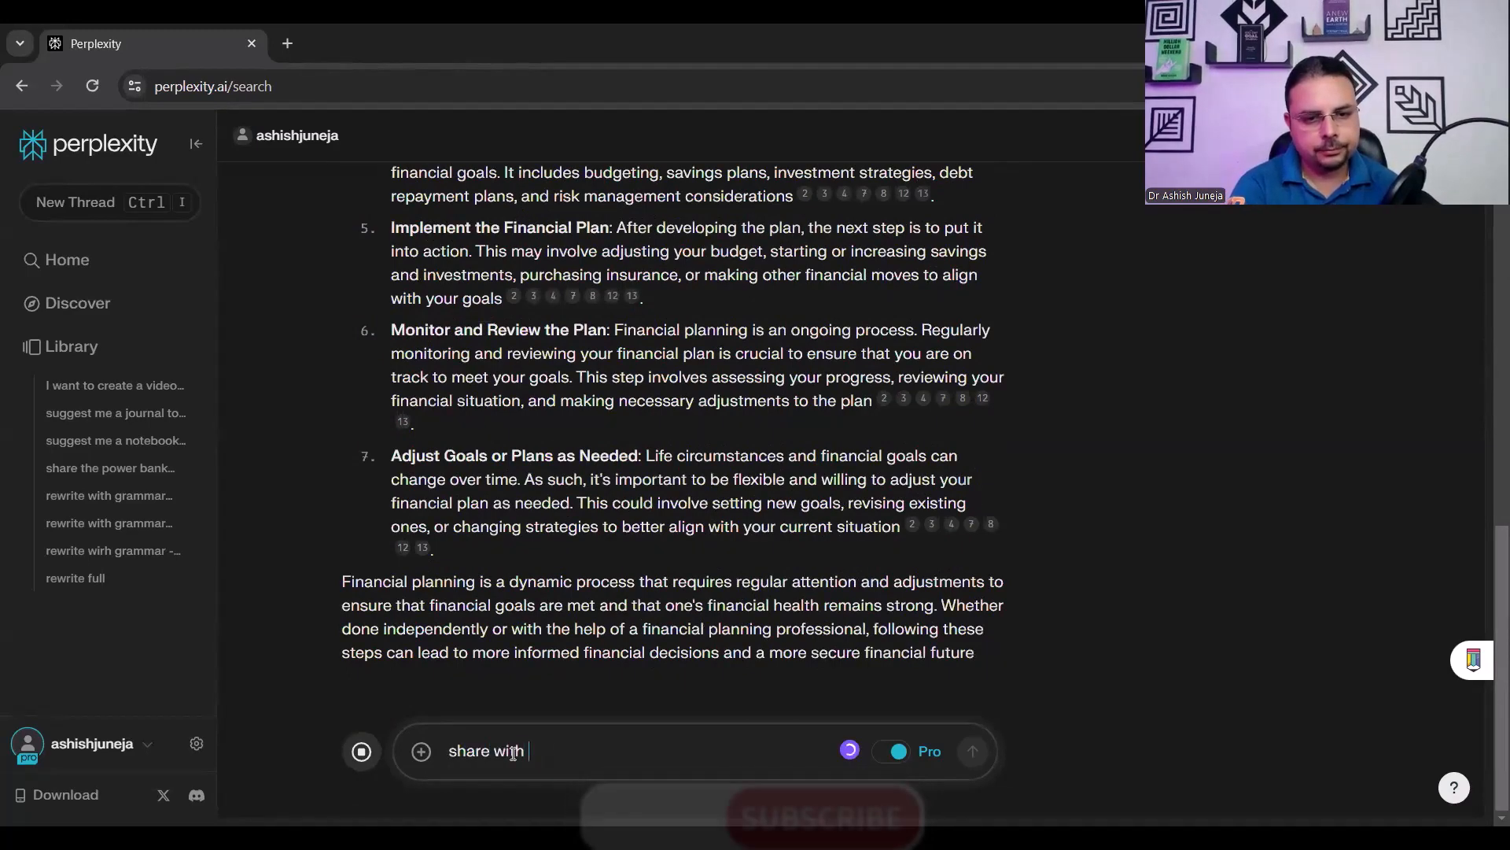
text(me som)
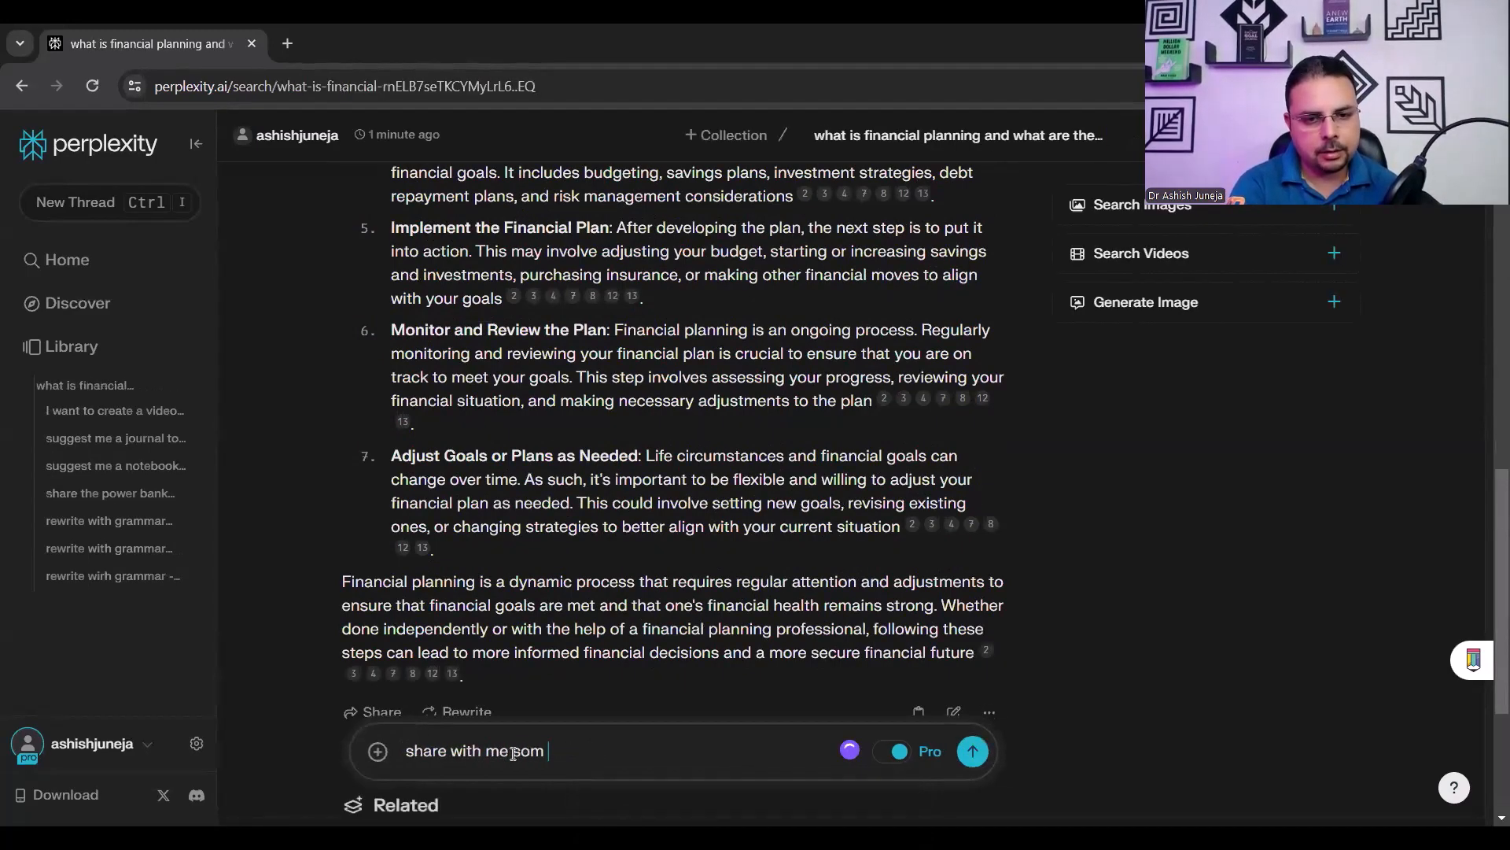
text(e statistics and quotations for the same.)
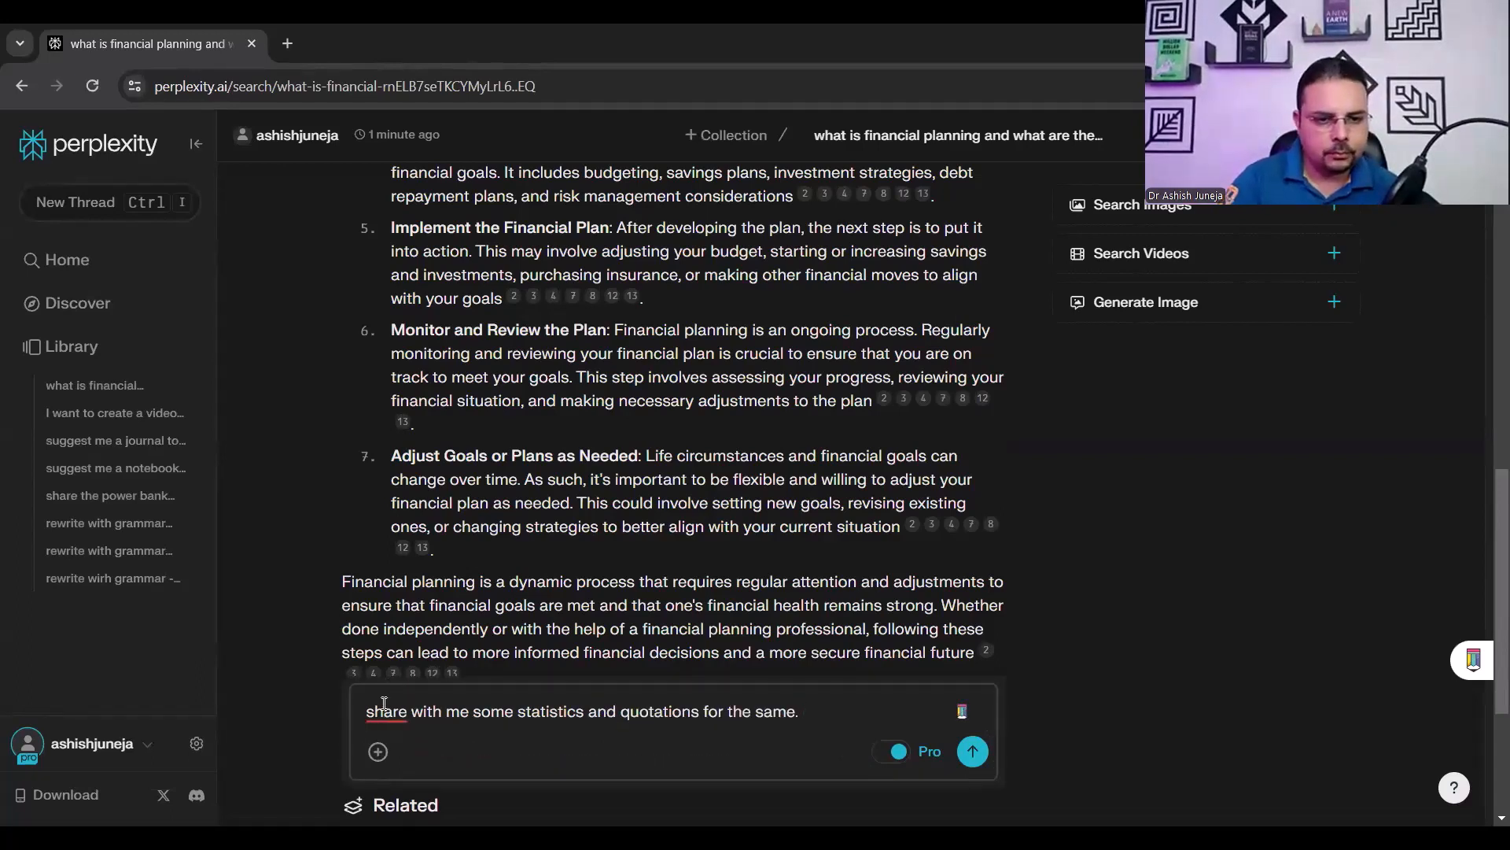
Capitalize the follow-up's first word, insert "interestin, news," before "statistics", and submit the question
mouse_move(384, 707)
click(424, 671)
click(488, 724)
click(522, 711)
text(news)
key(BackSpace)
text(,)
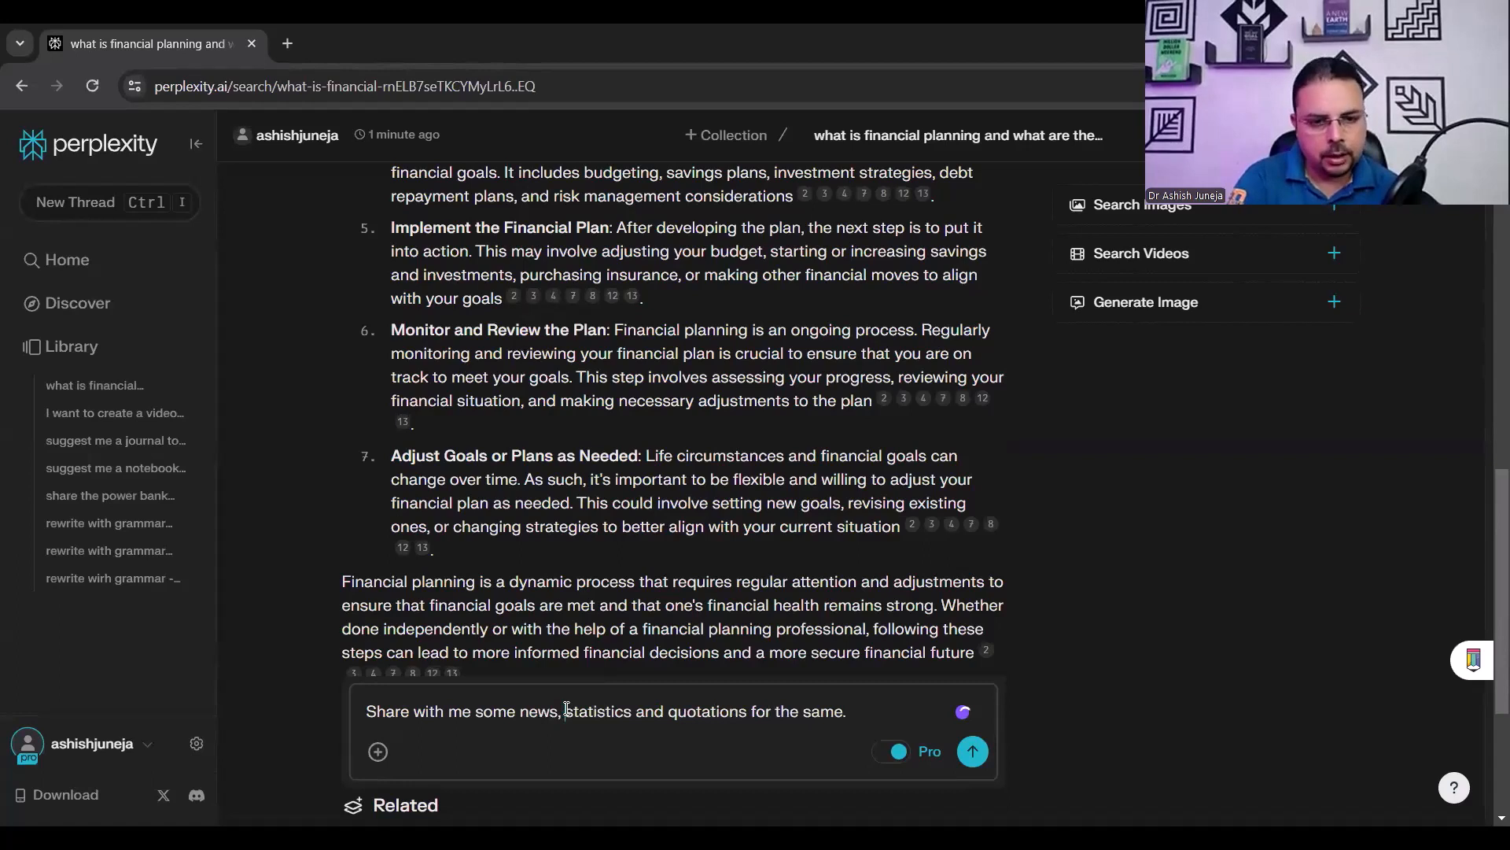
key(Left)
text(interestin,)
key(Return)
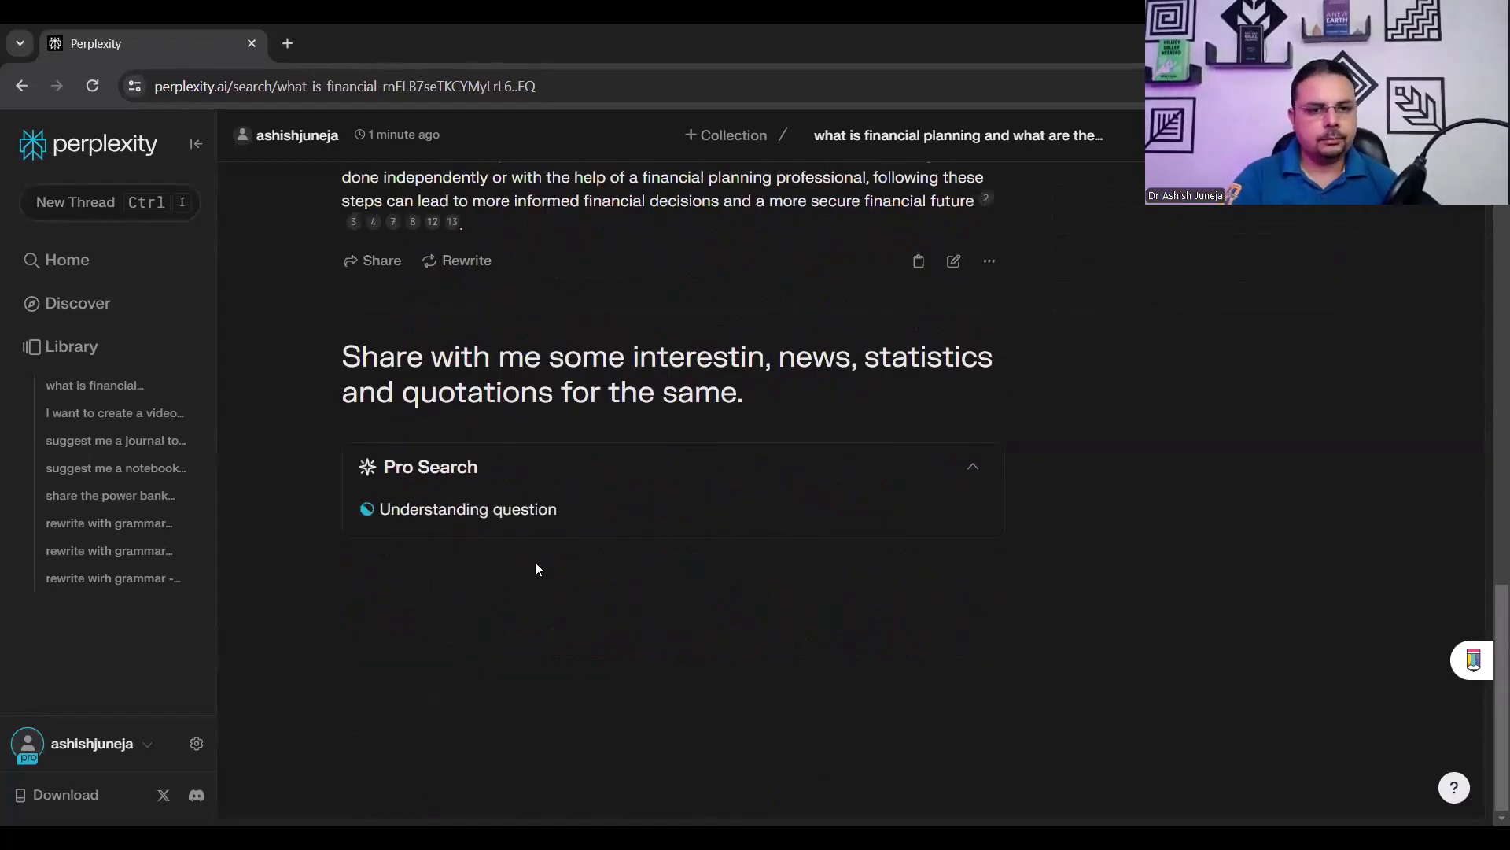
Choose Personal finance, Investing, Economic trends, Financial literacy and Retirement planning as the topics of interest and send the selection
click(453, 535)
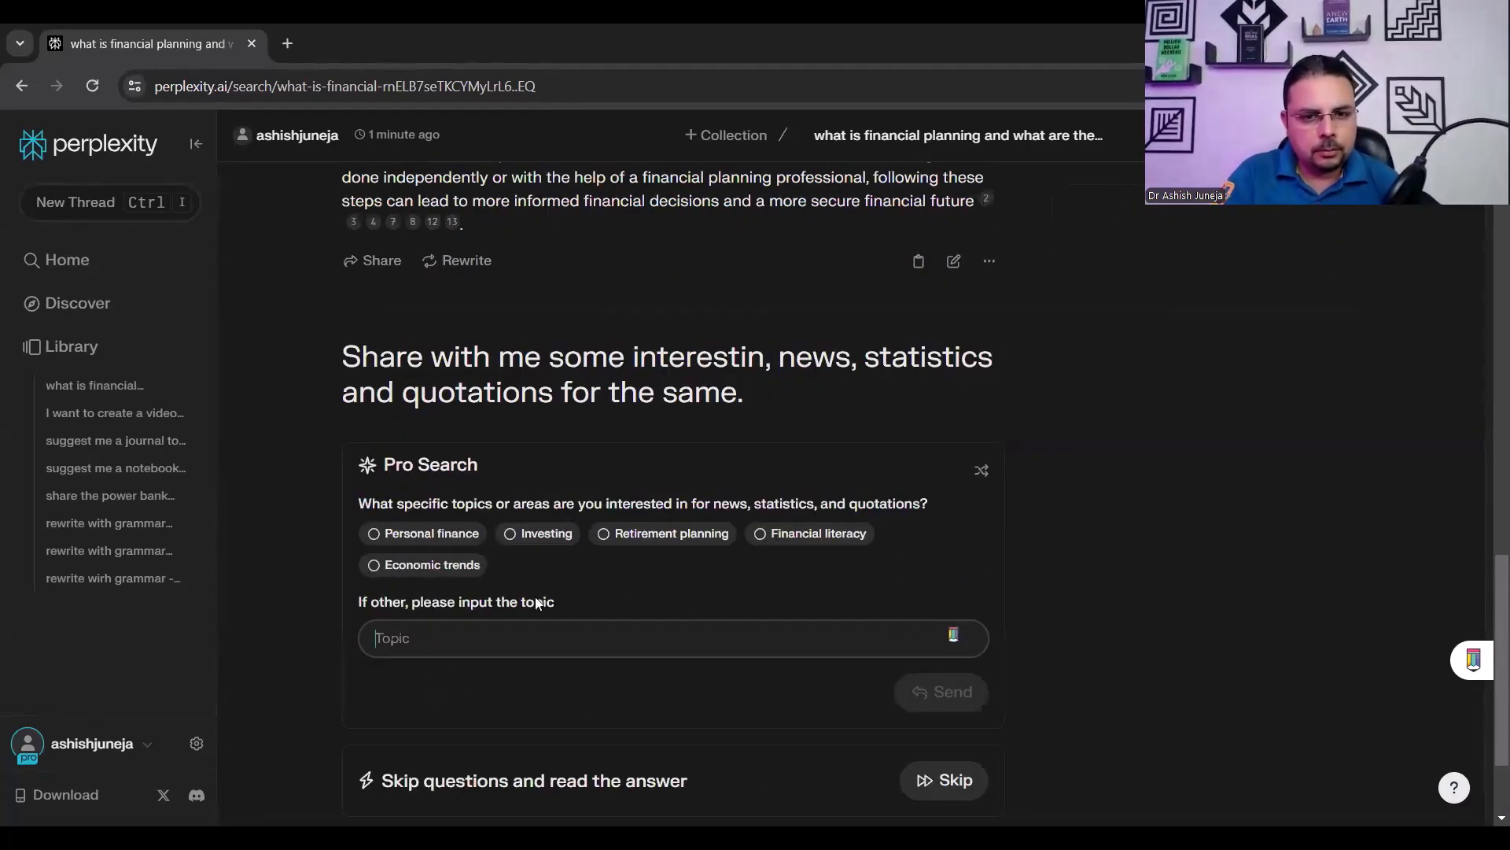
click(541, 533)
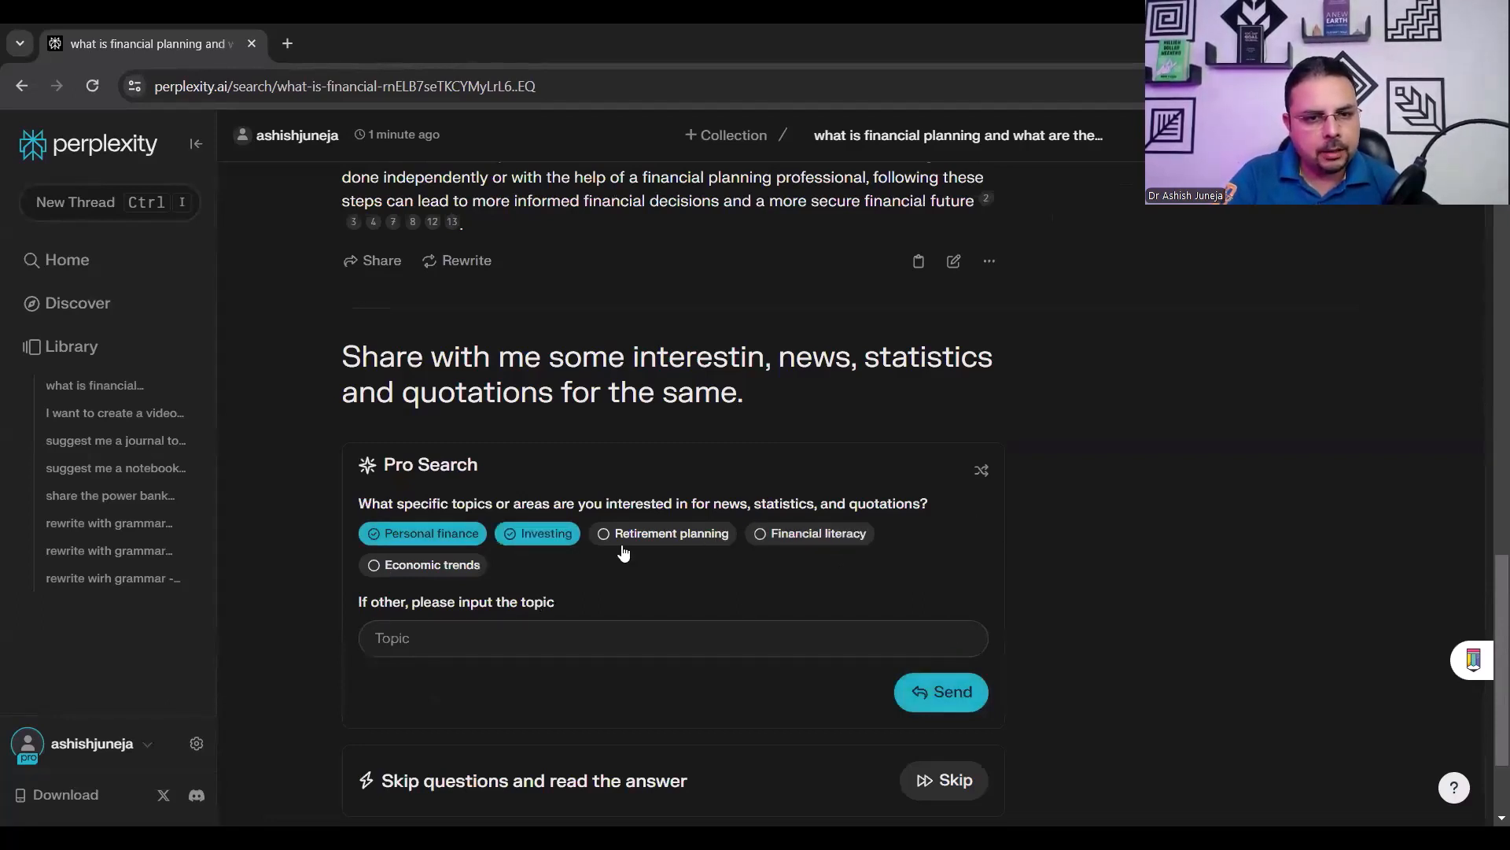
click(465, 566)
click(796, 533)
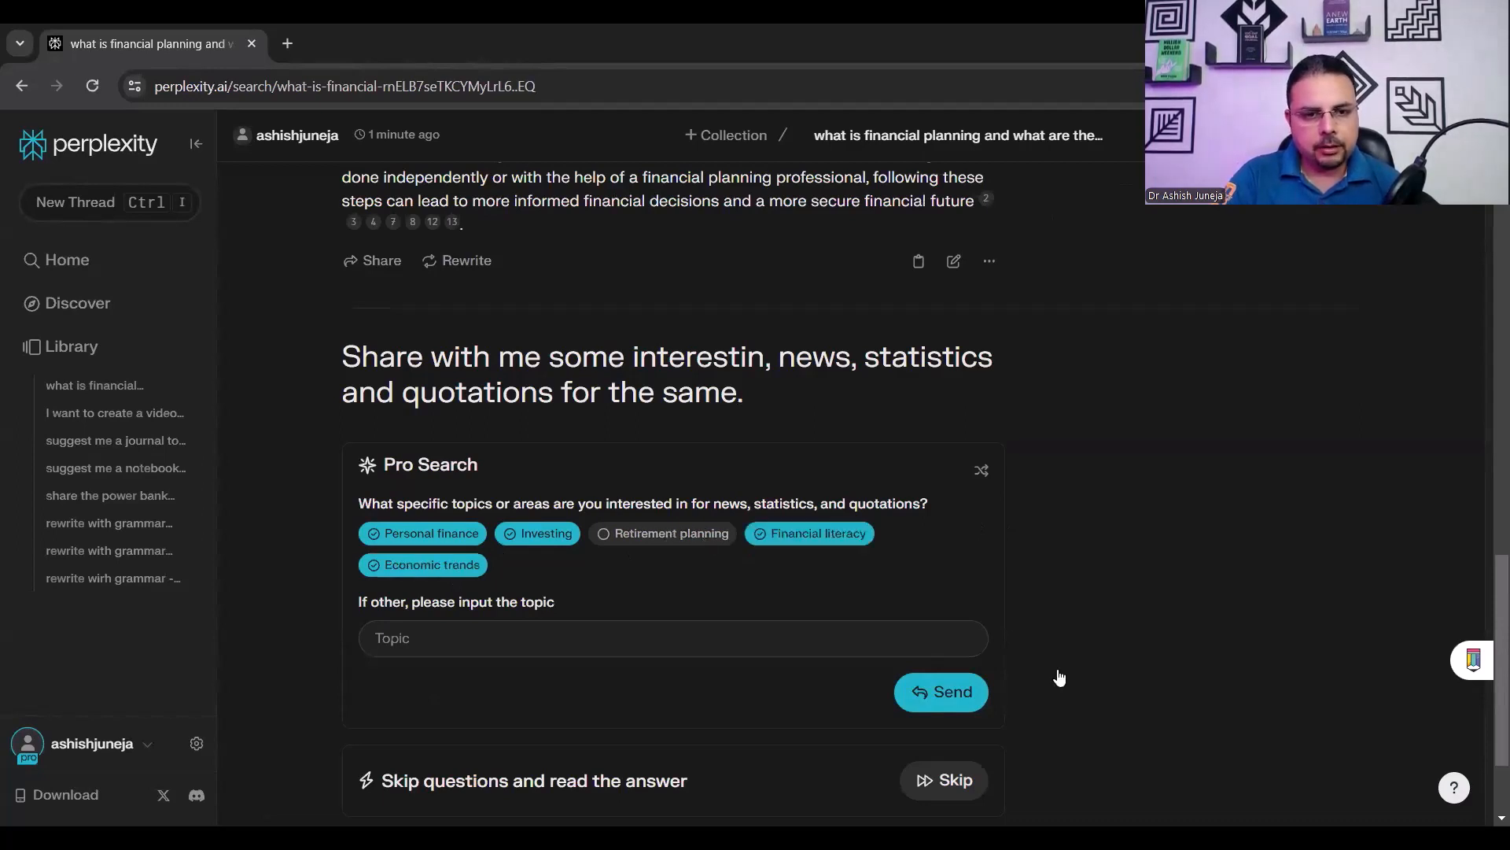
click(726, 538)
click(942, 692)
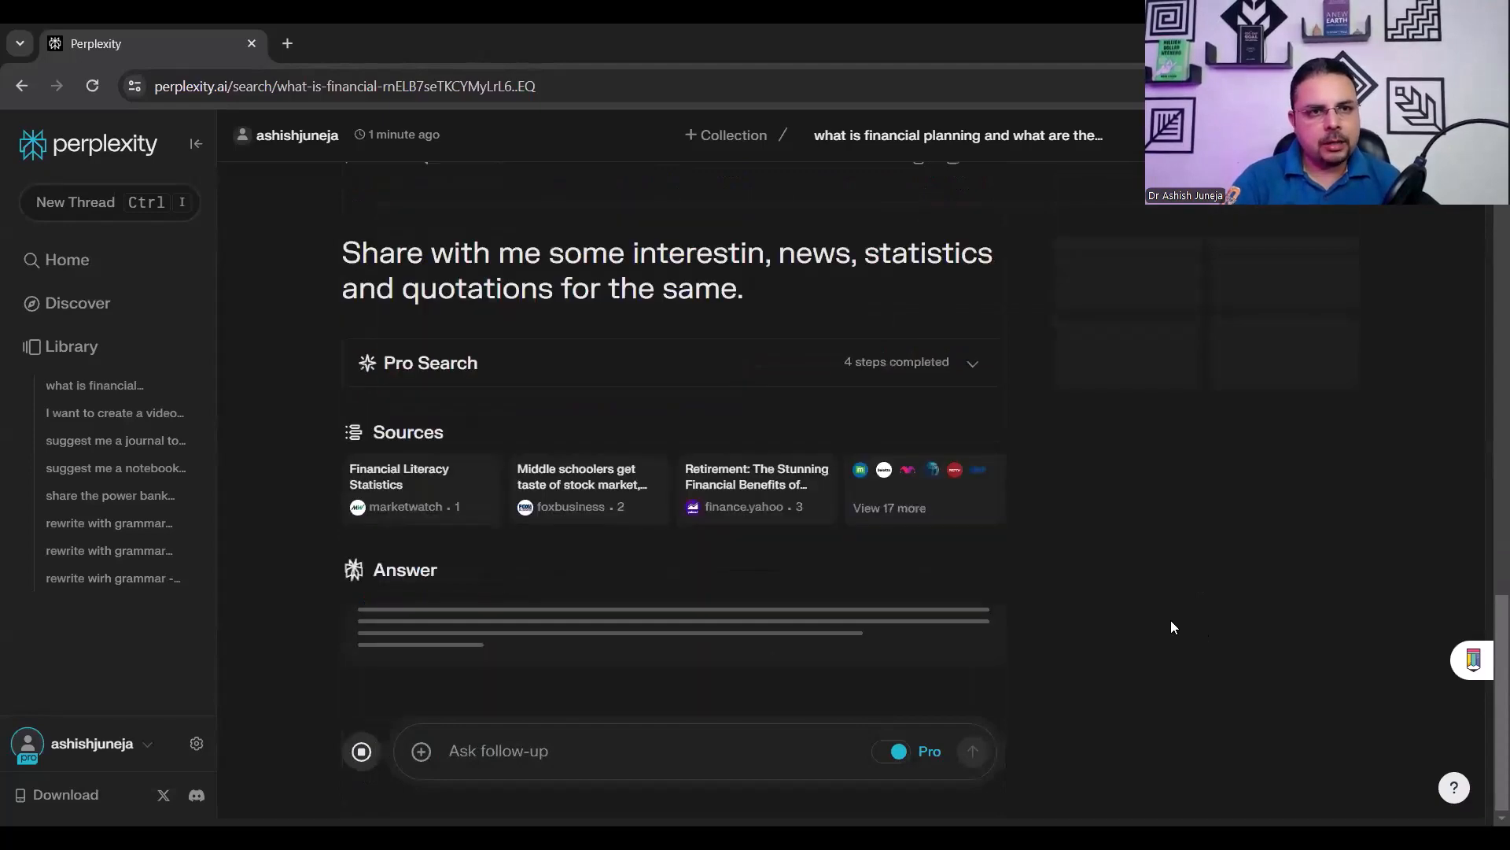
Open the Google Drive home page in a new browser tab
key(ctrl+t)
text(w)
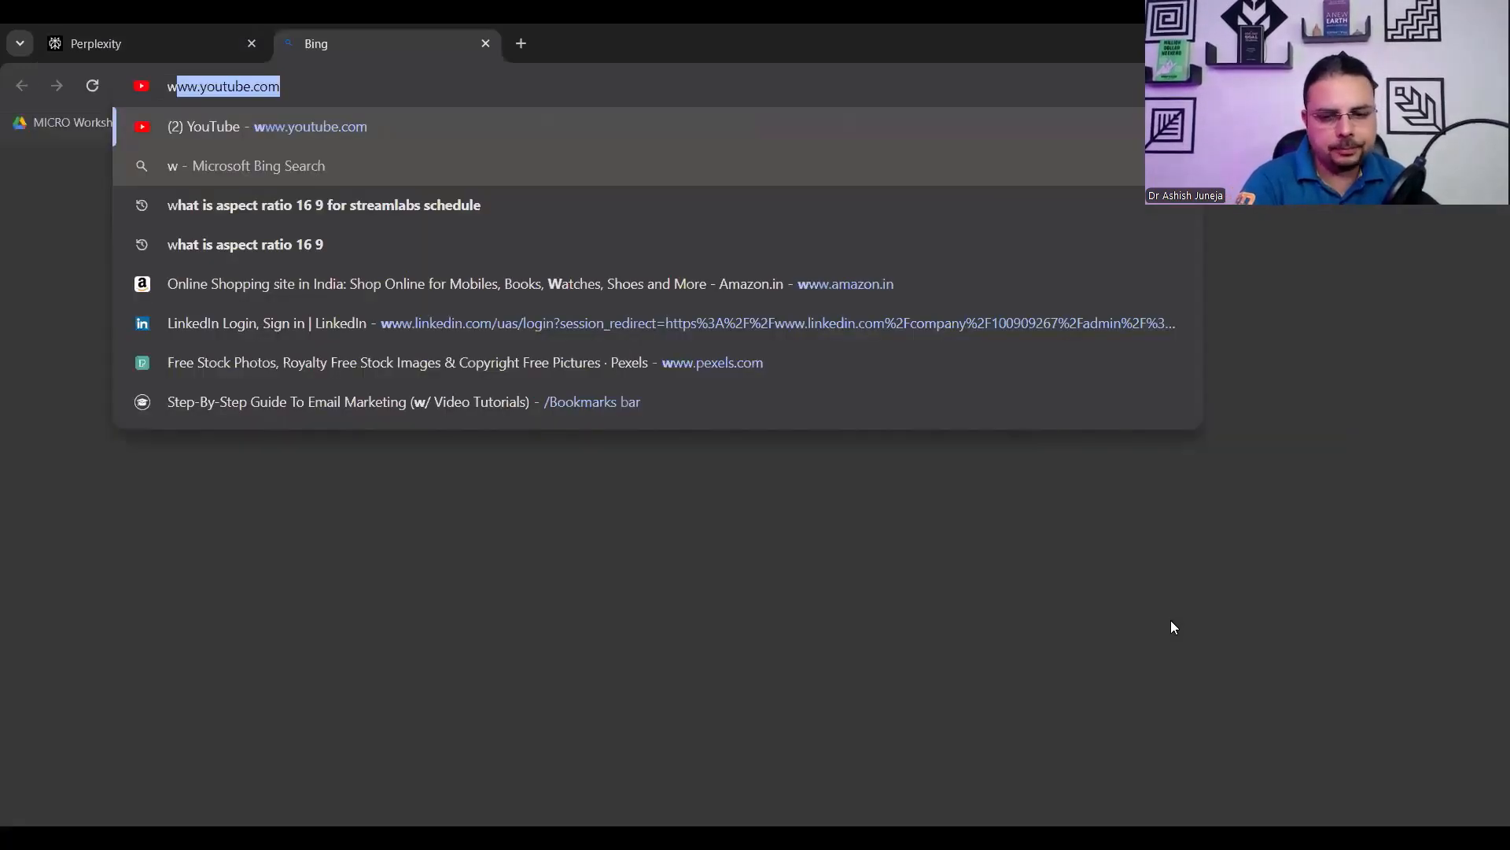
key(Escape)
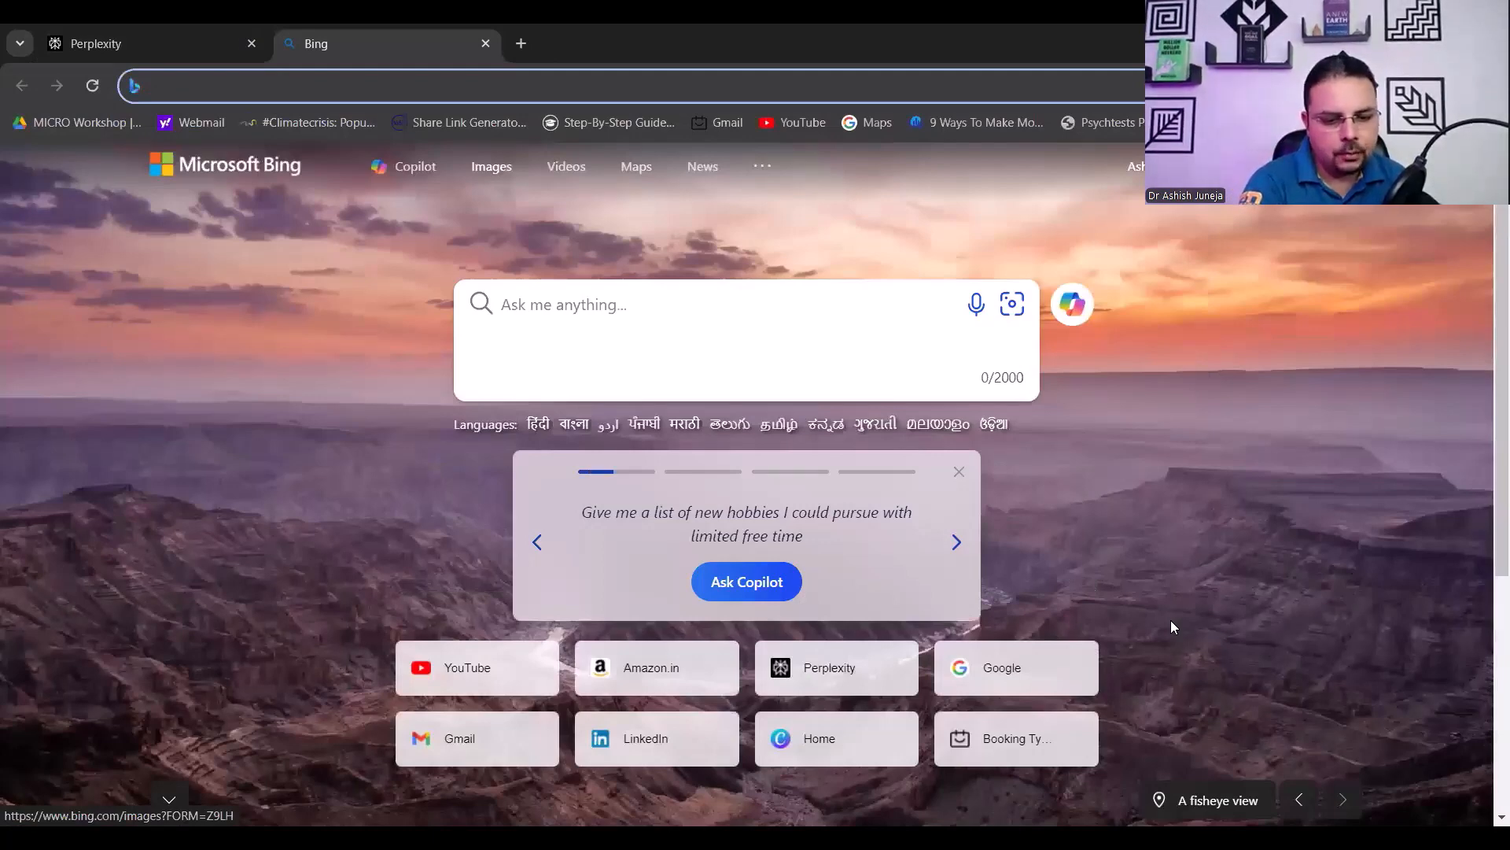
text(drive.google.com/drive/u/0/home)
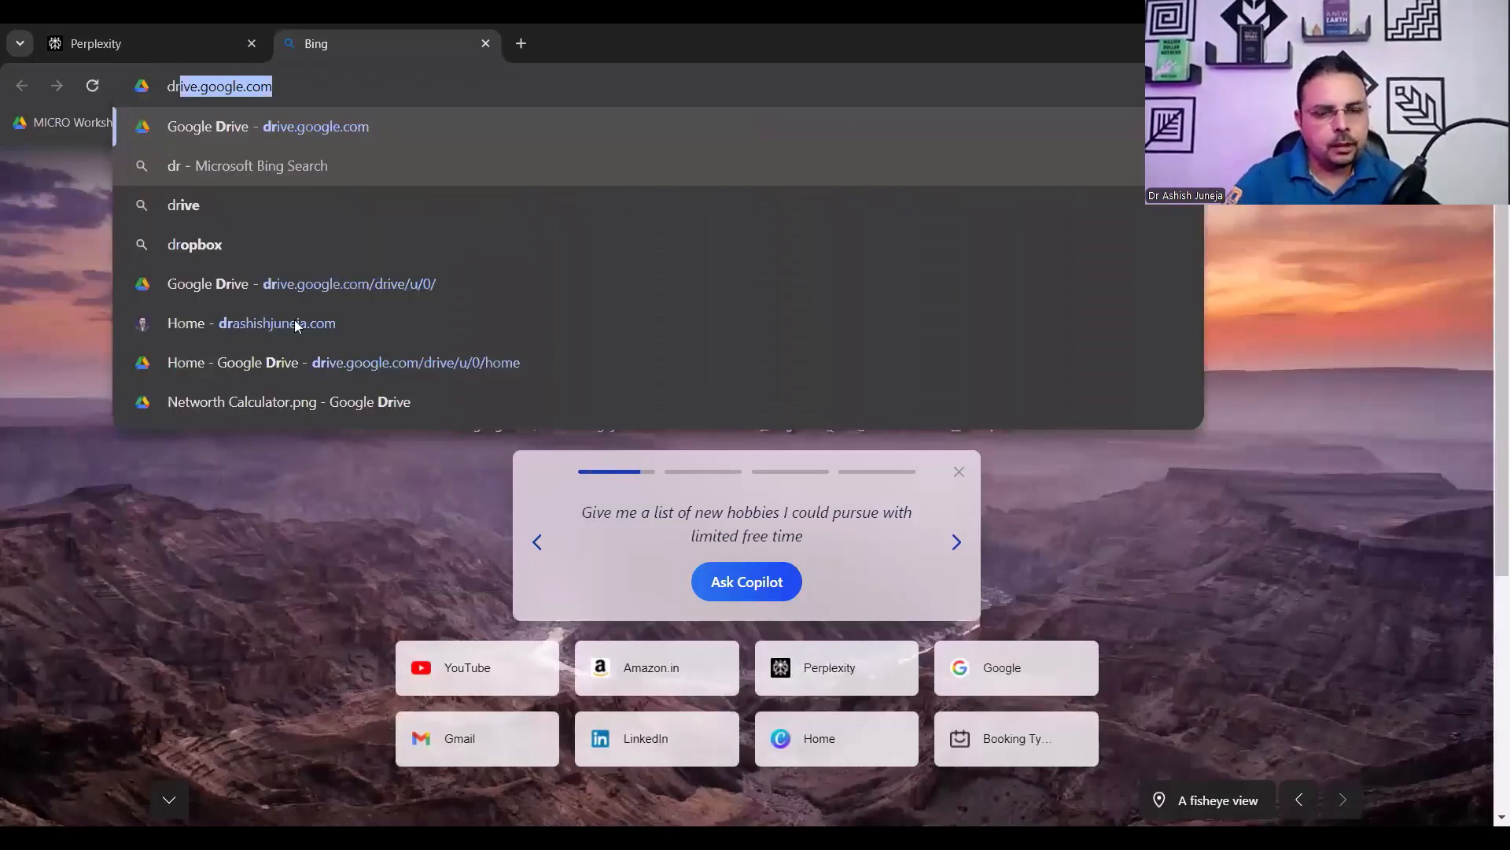
key(Return)
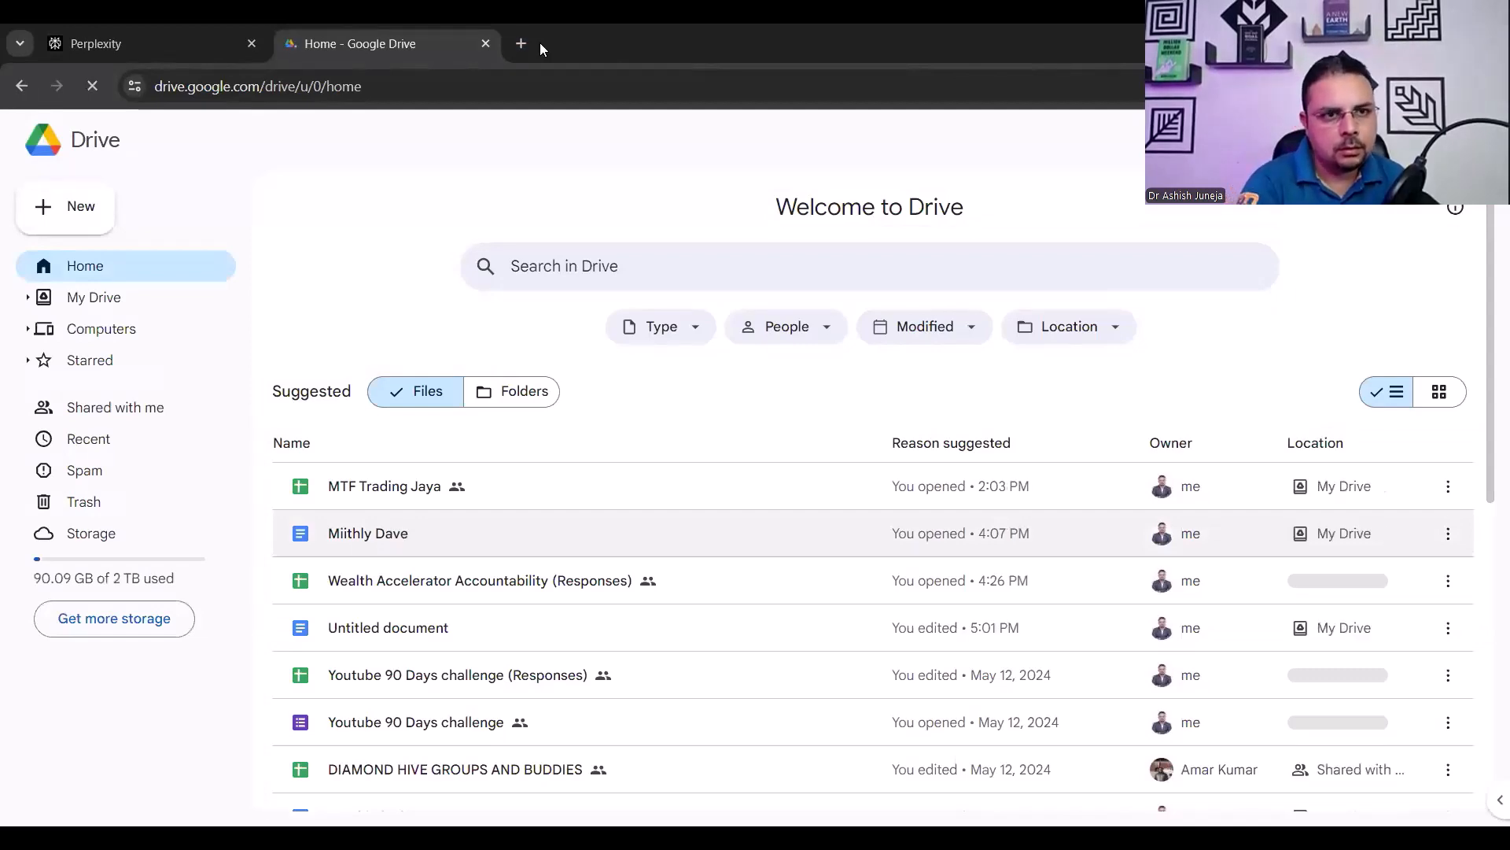
Open an existing Google Docs document in another new browser tab
key(ctrl+t)
text(doc g)
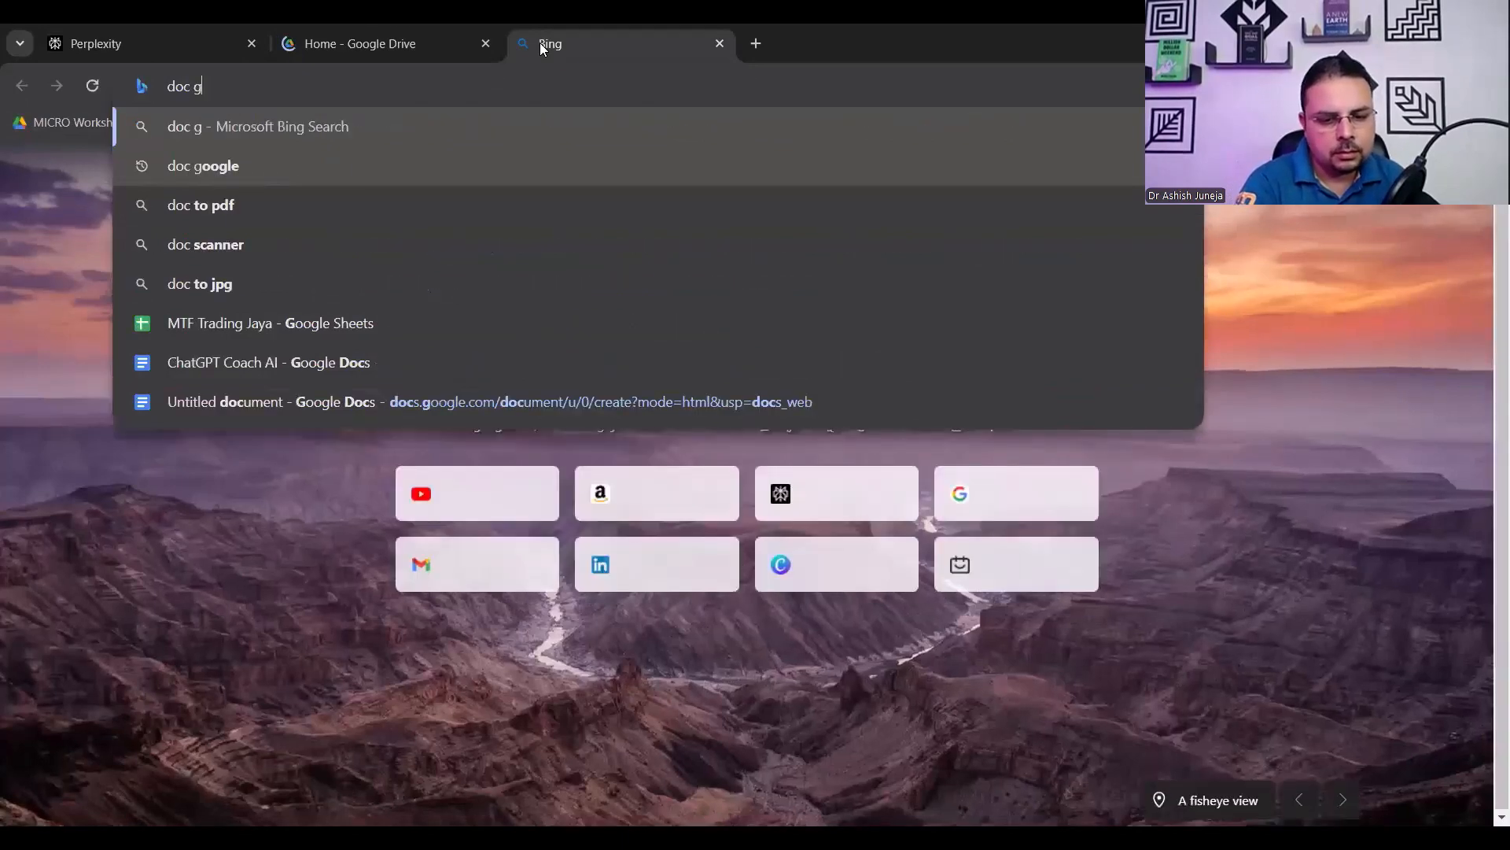
text(oog)
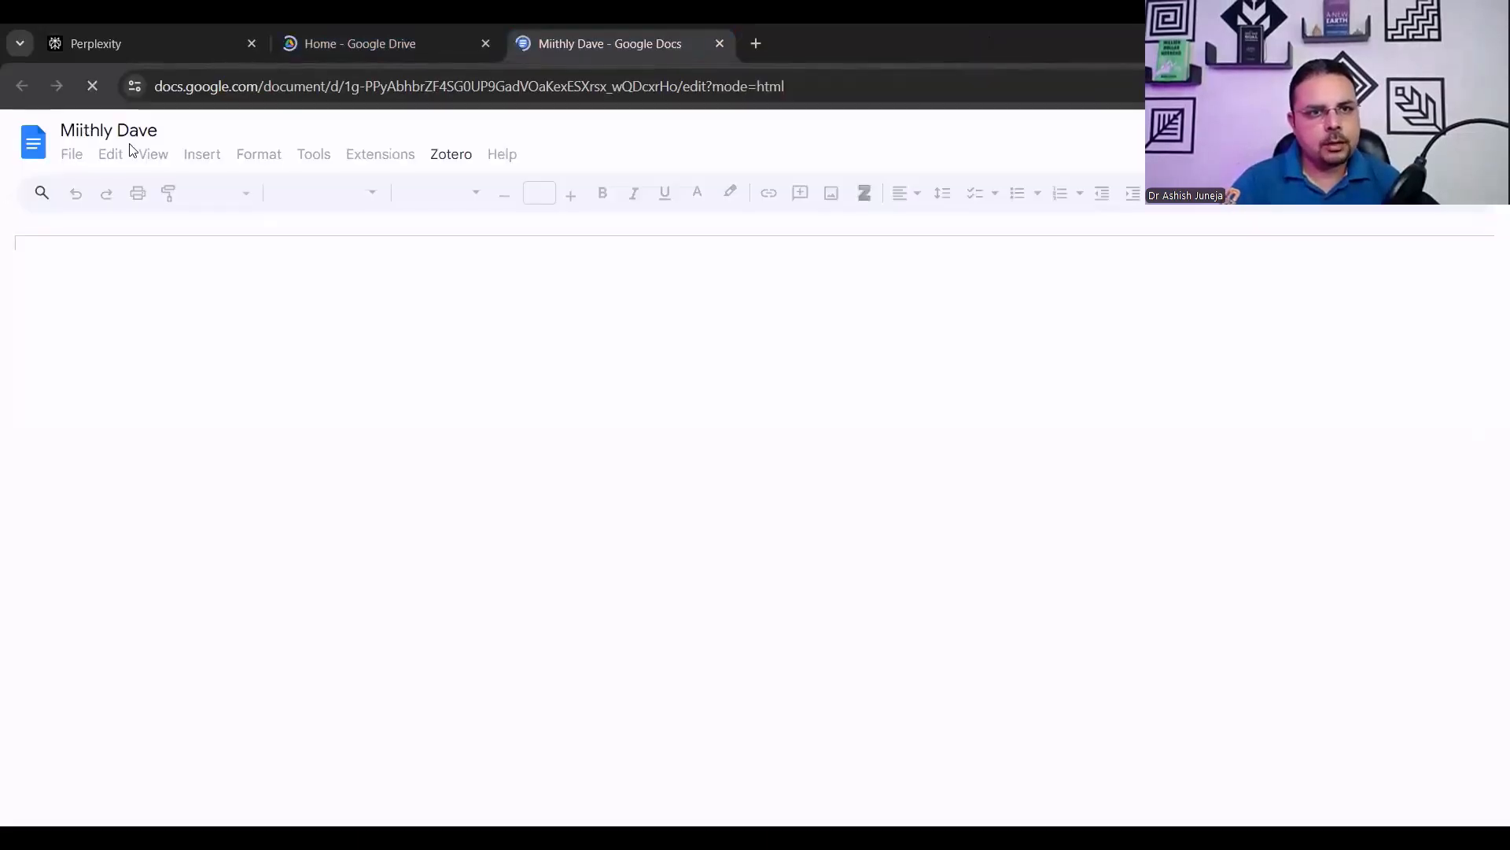
Create a new blank document from the open Google Docs file and close the existing document's tab
click(70, 157)
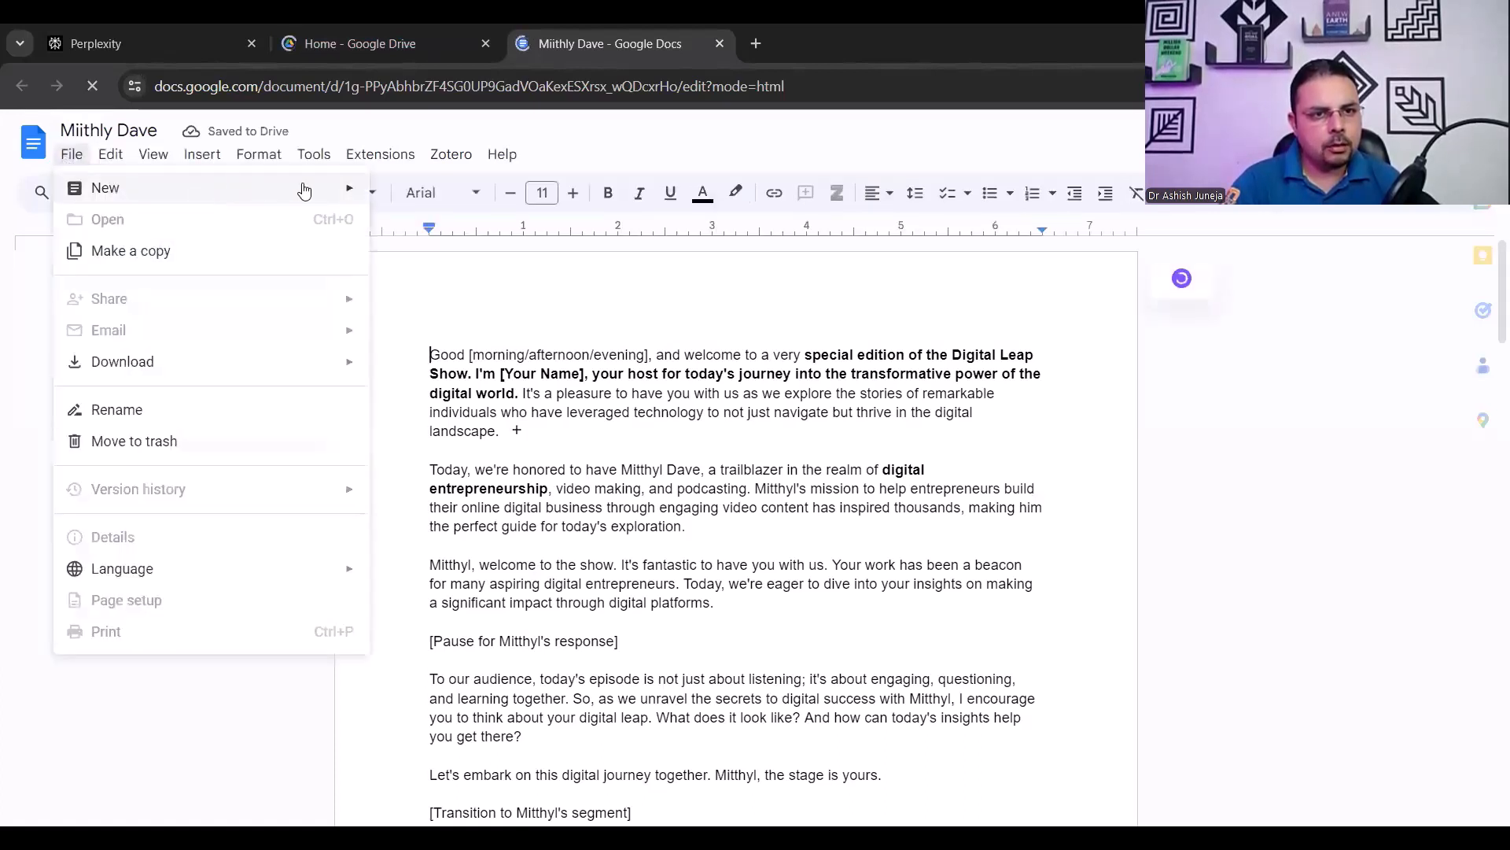
mouse_move(318, 189)
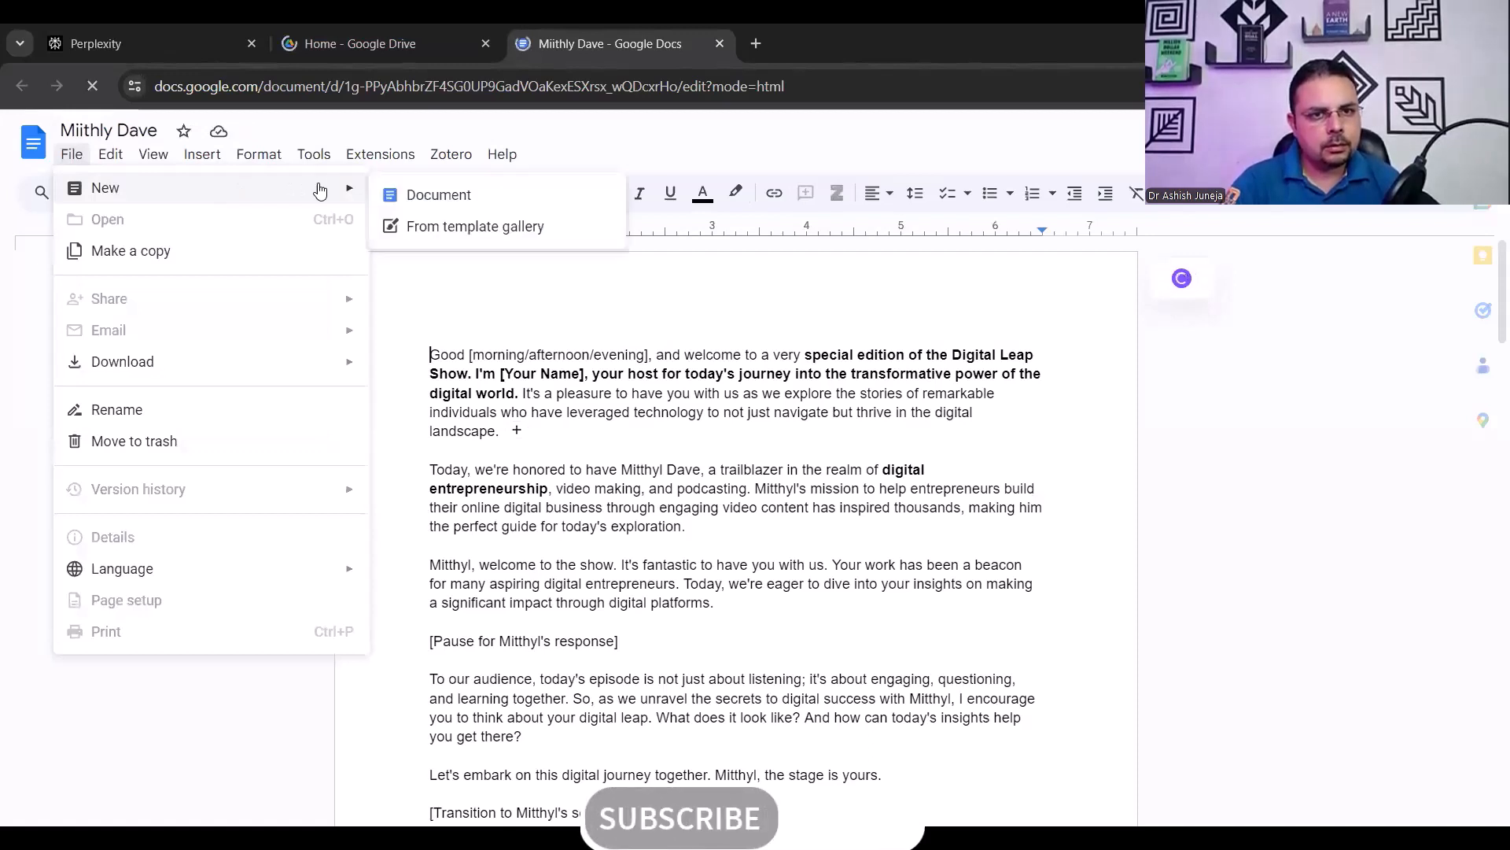
click(439, 200)
click(72, 156)
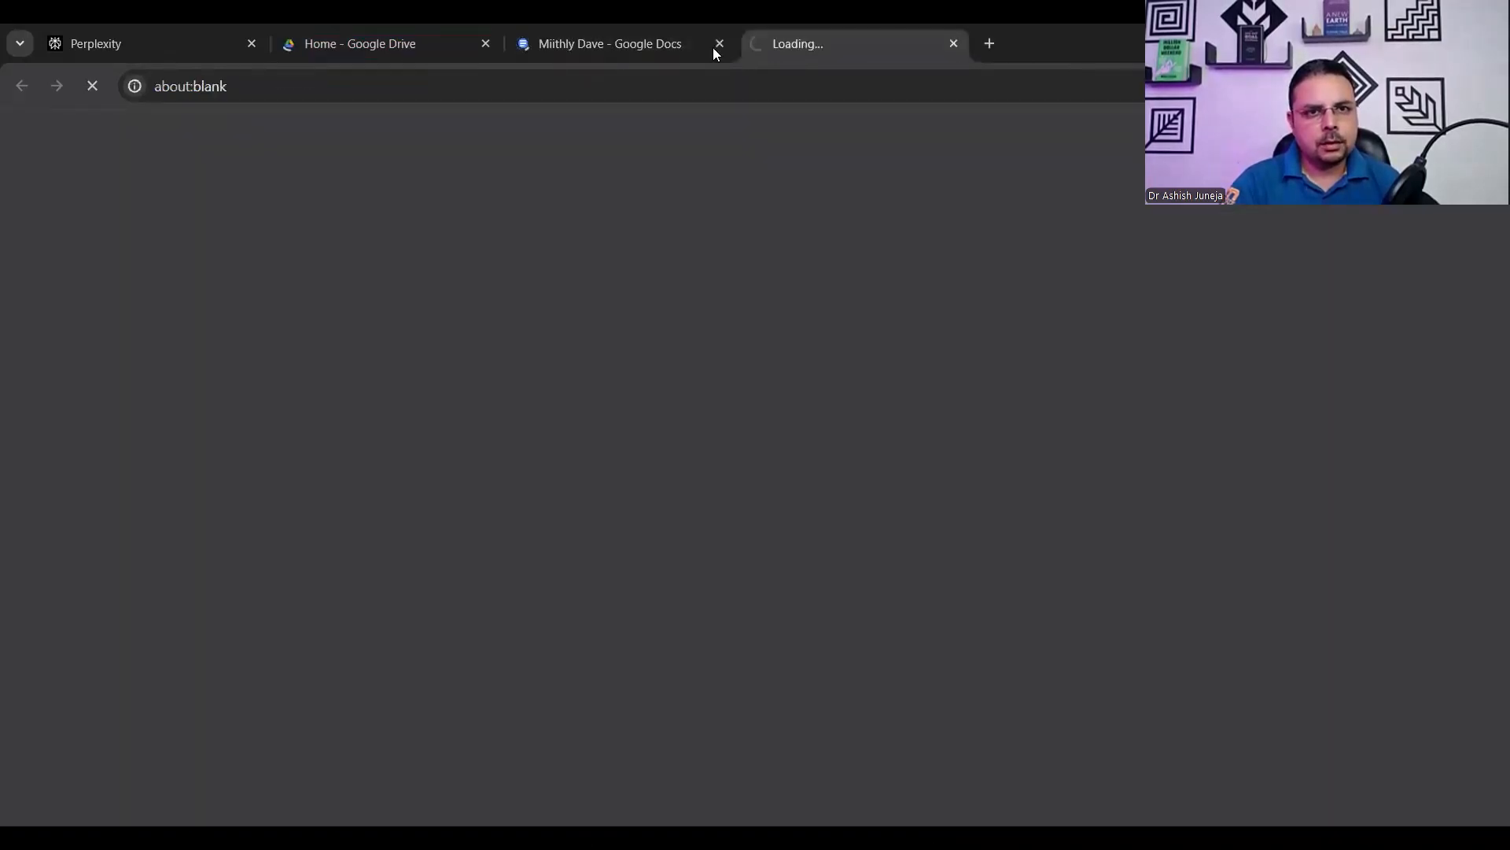
click(718, 45)
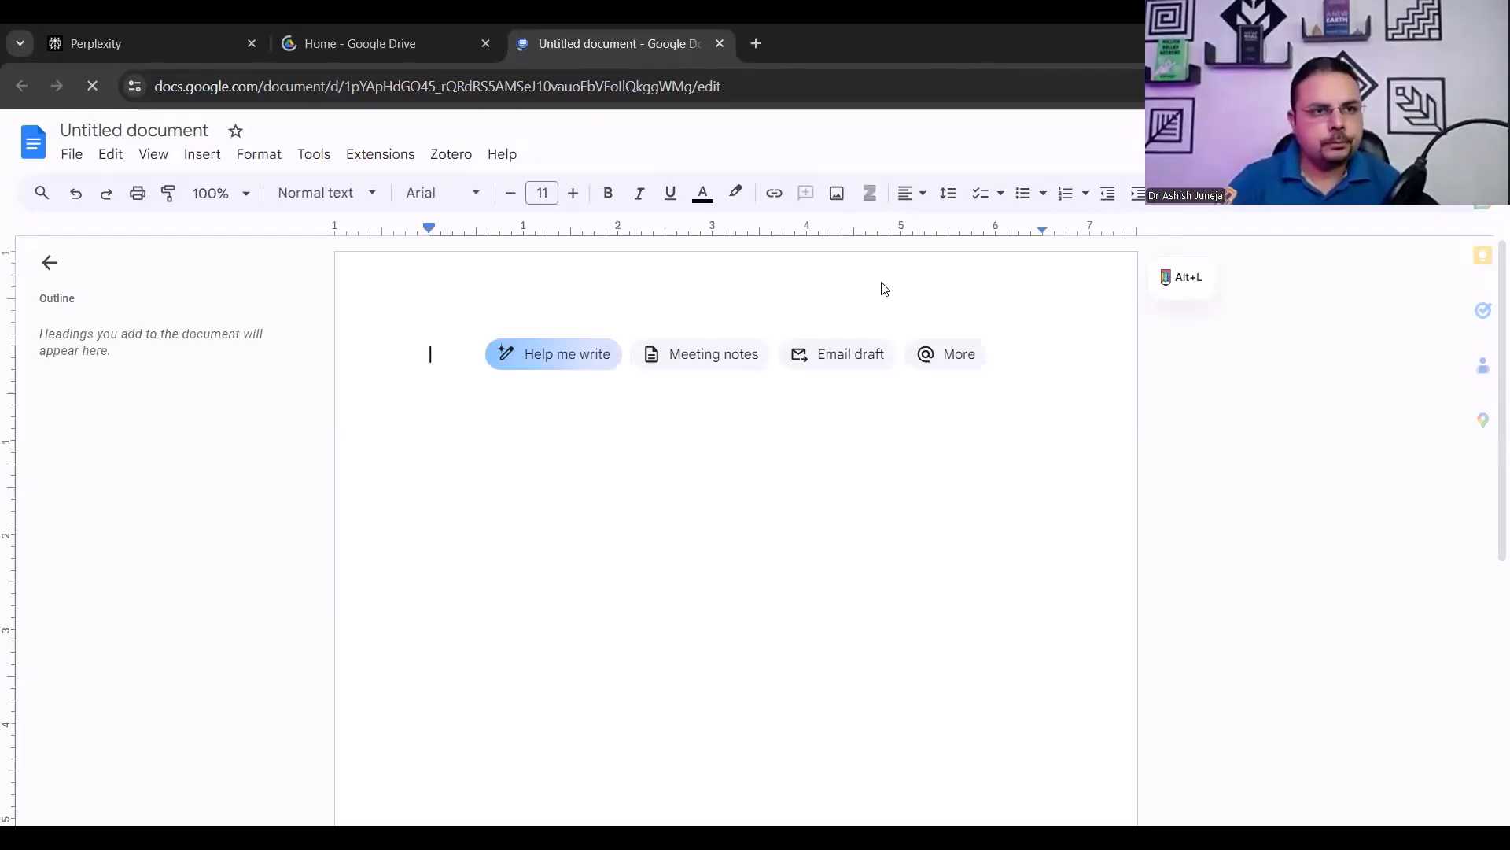
Copy Perplexity's answer with news, statistics and quotations and paste it into the blank Google Docs document
key(ctrl+1)
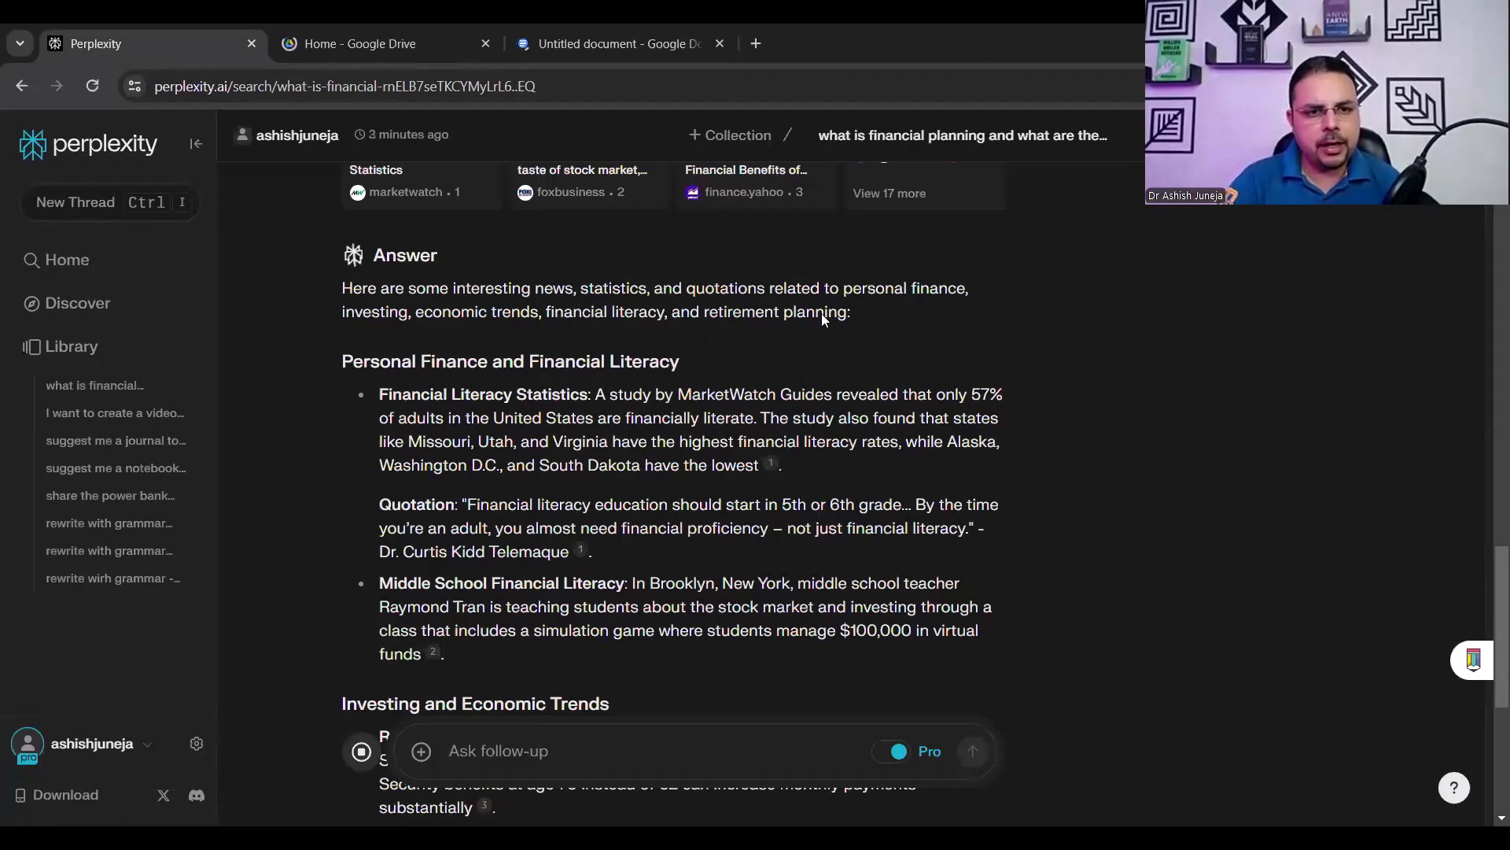
scroll(822, 315, down, 5)
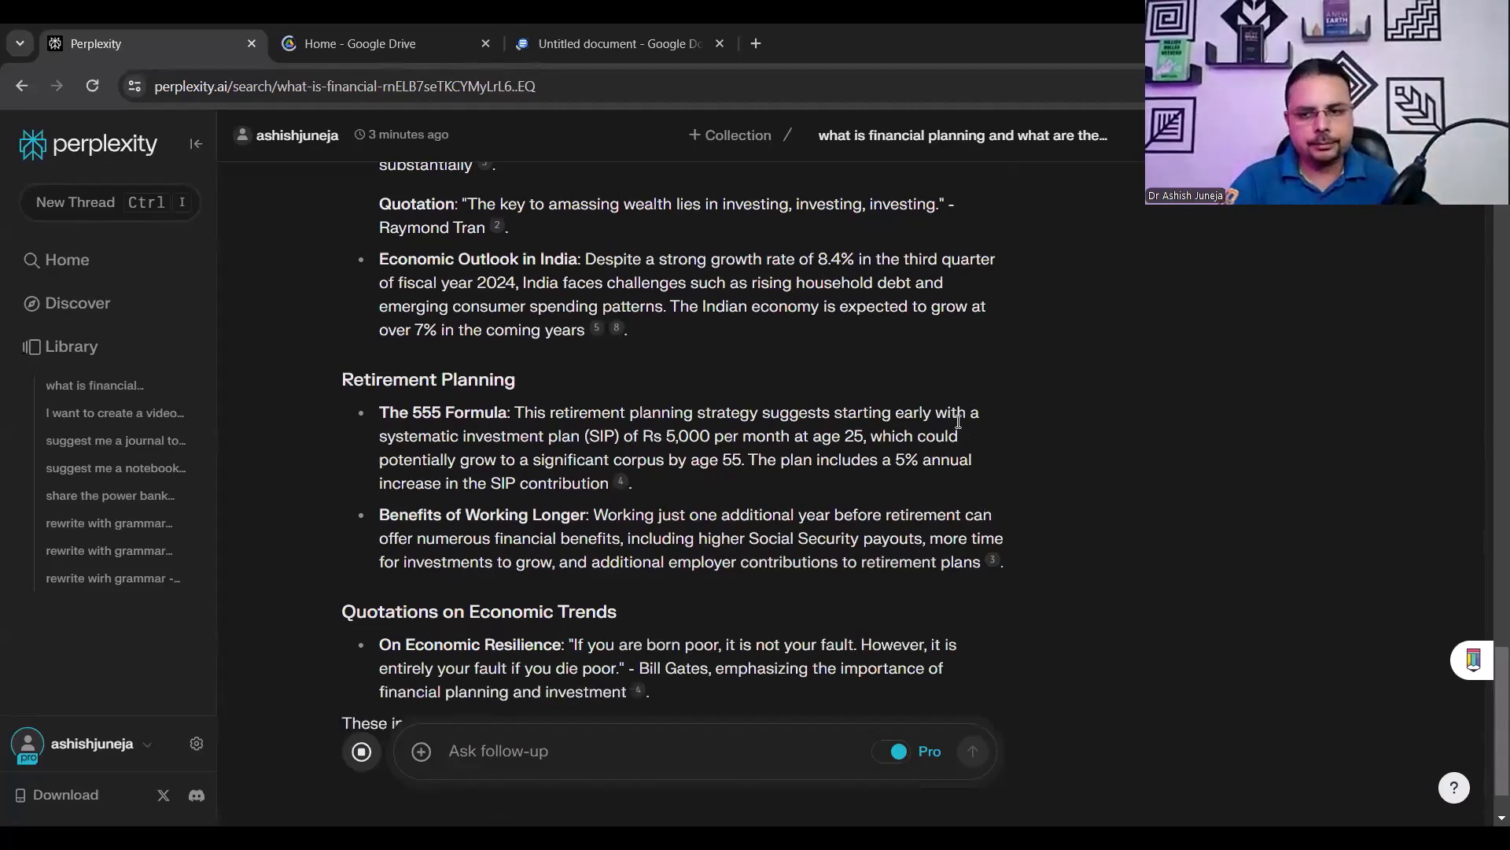
click(556, 31)
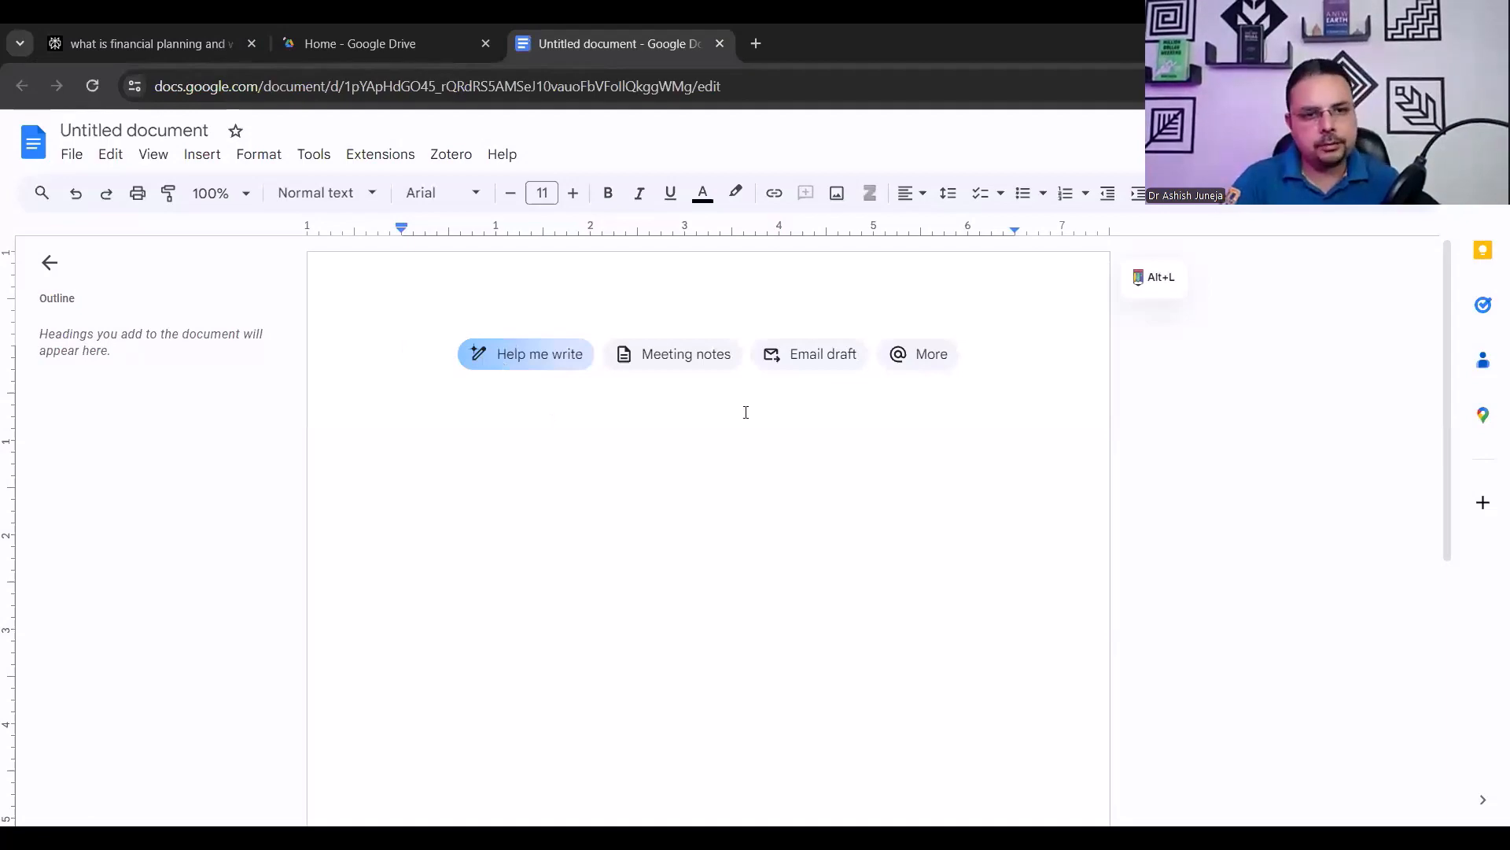
key(ctrl+v)
scroll(766, 436, up, 10)
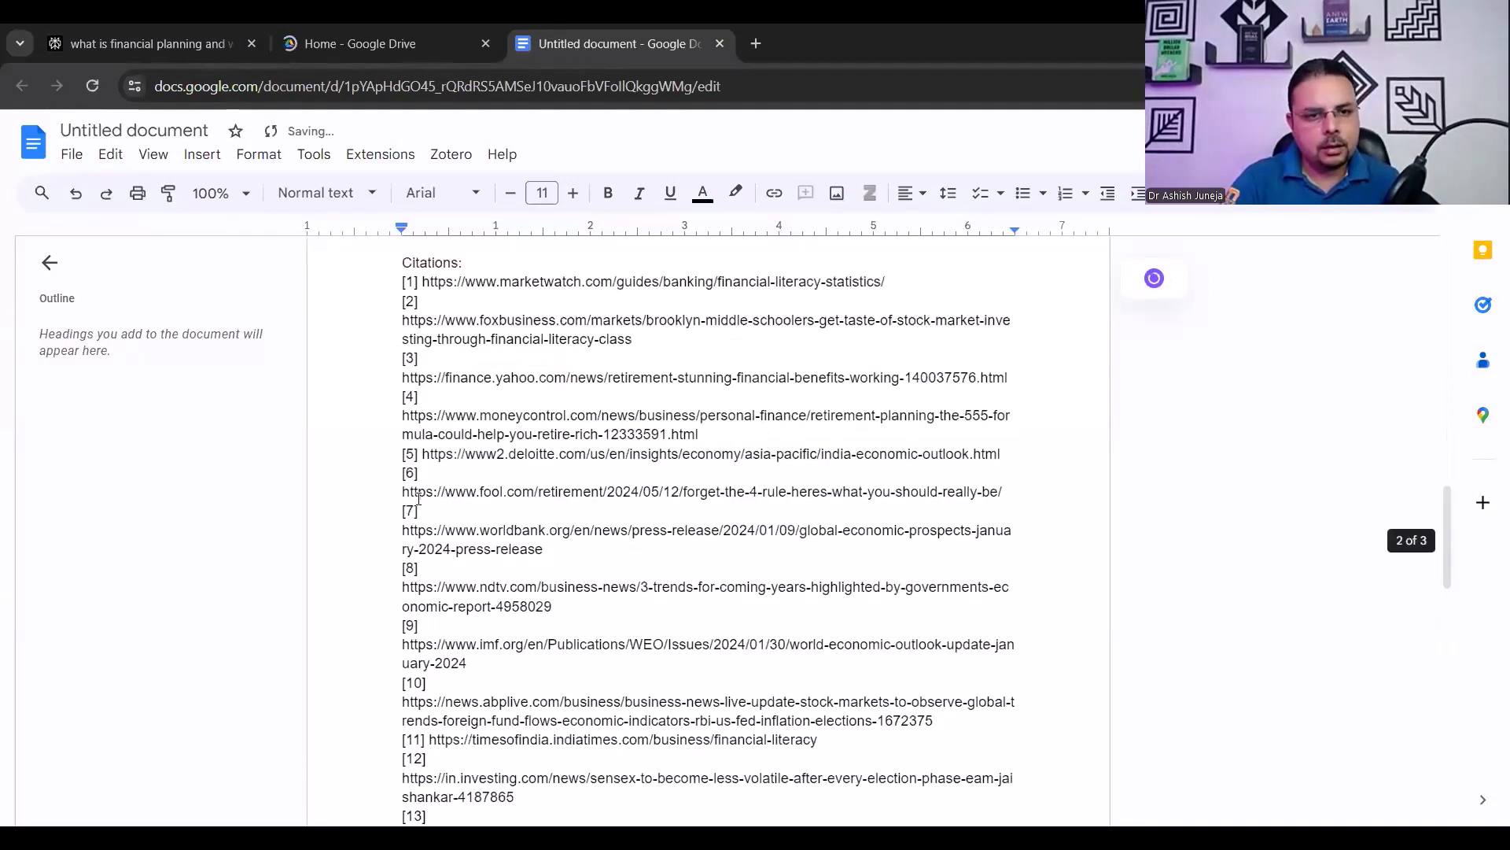
Delete the whole Citations list at the end of the pasted news, statistics and quotations text
drag(404, 406, 474, 781)
drag(783, 812, 790, 751)
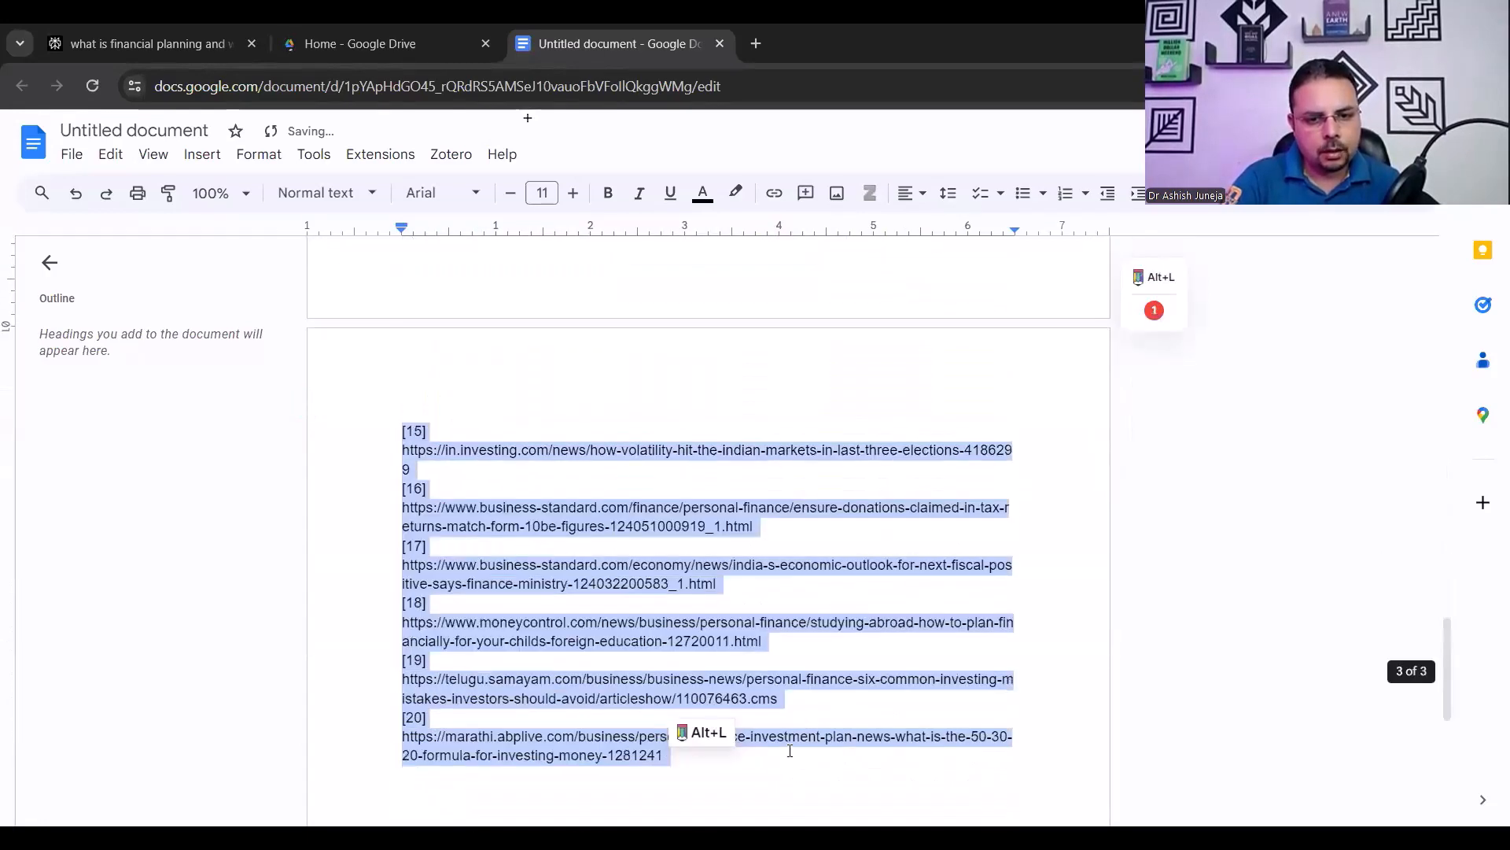
key(BackSpace)
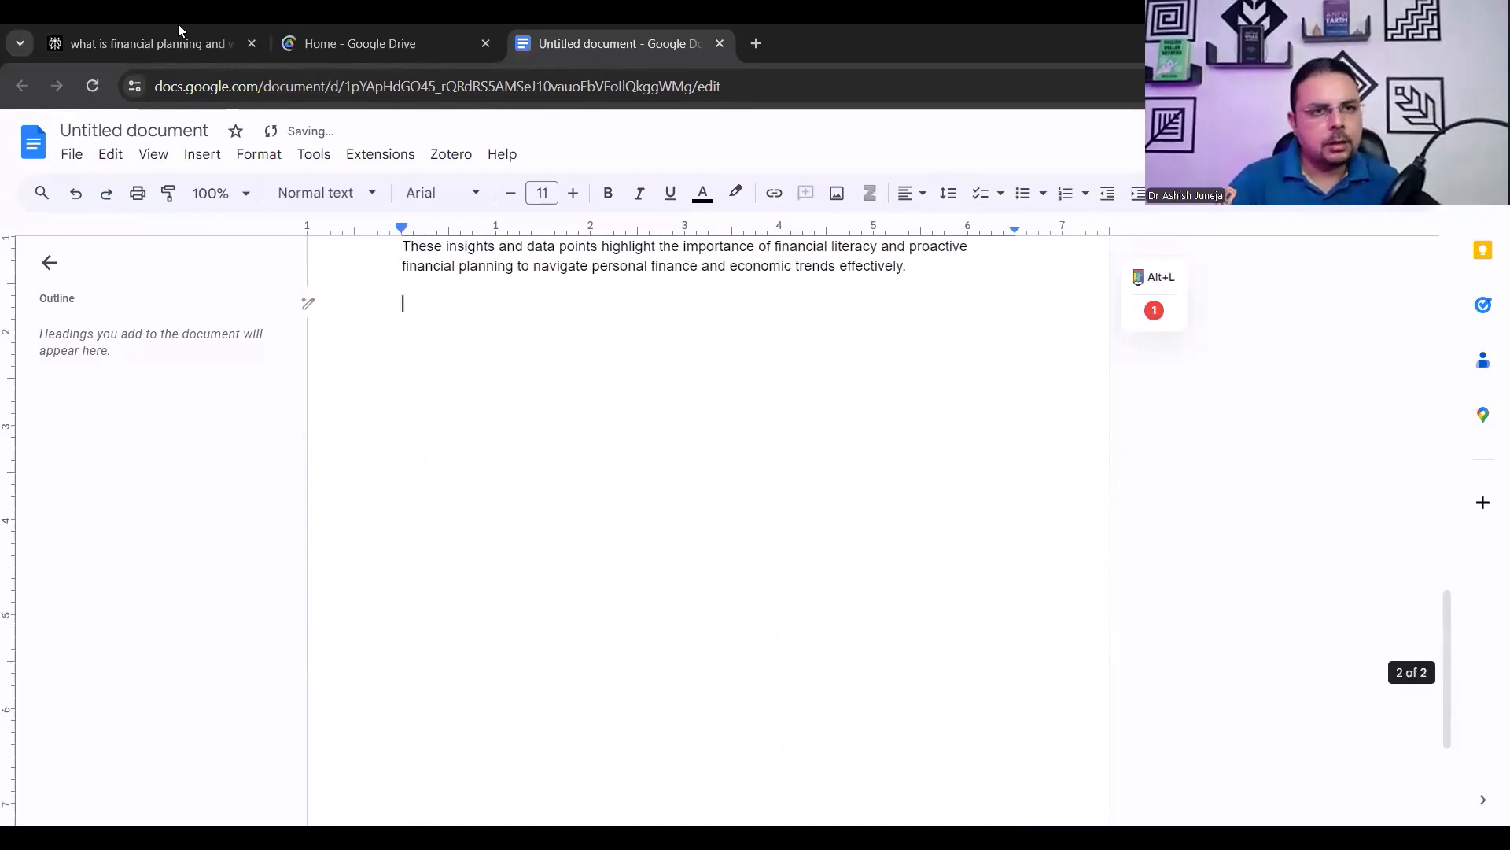
Copy Perplexity's first answer on financial planning steps, paste it at the end of the Google Docs document, and delete its Citations list
click(151, 44)
scroll(826, 471, up, 7)
click(921, 481)
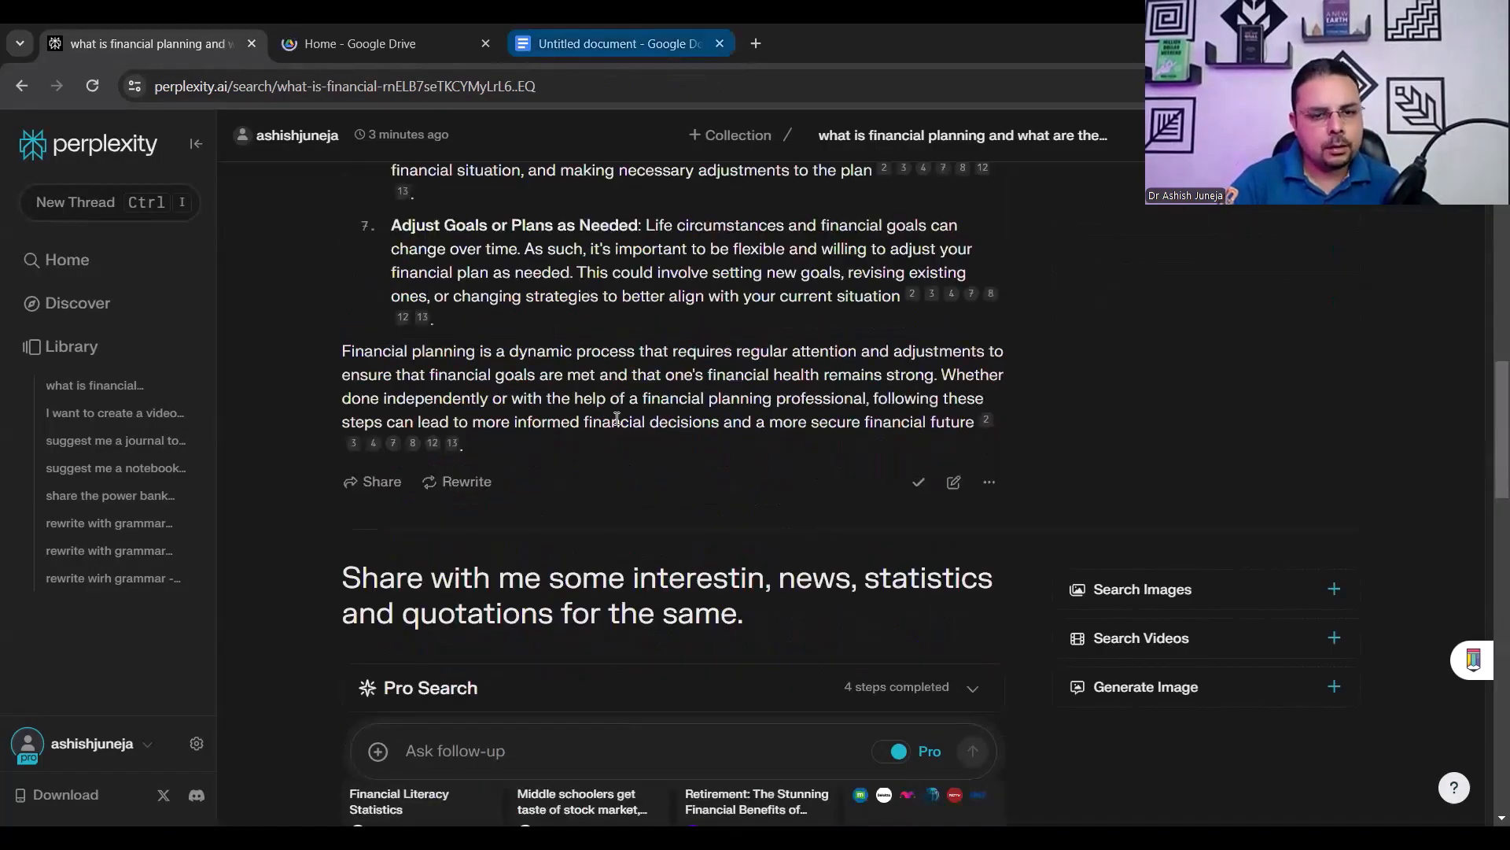
click(637, 33)
key(ctrl+v)
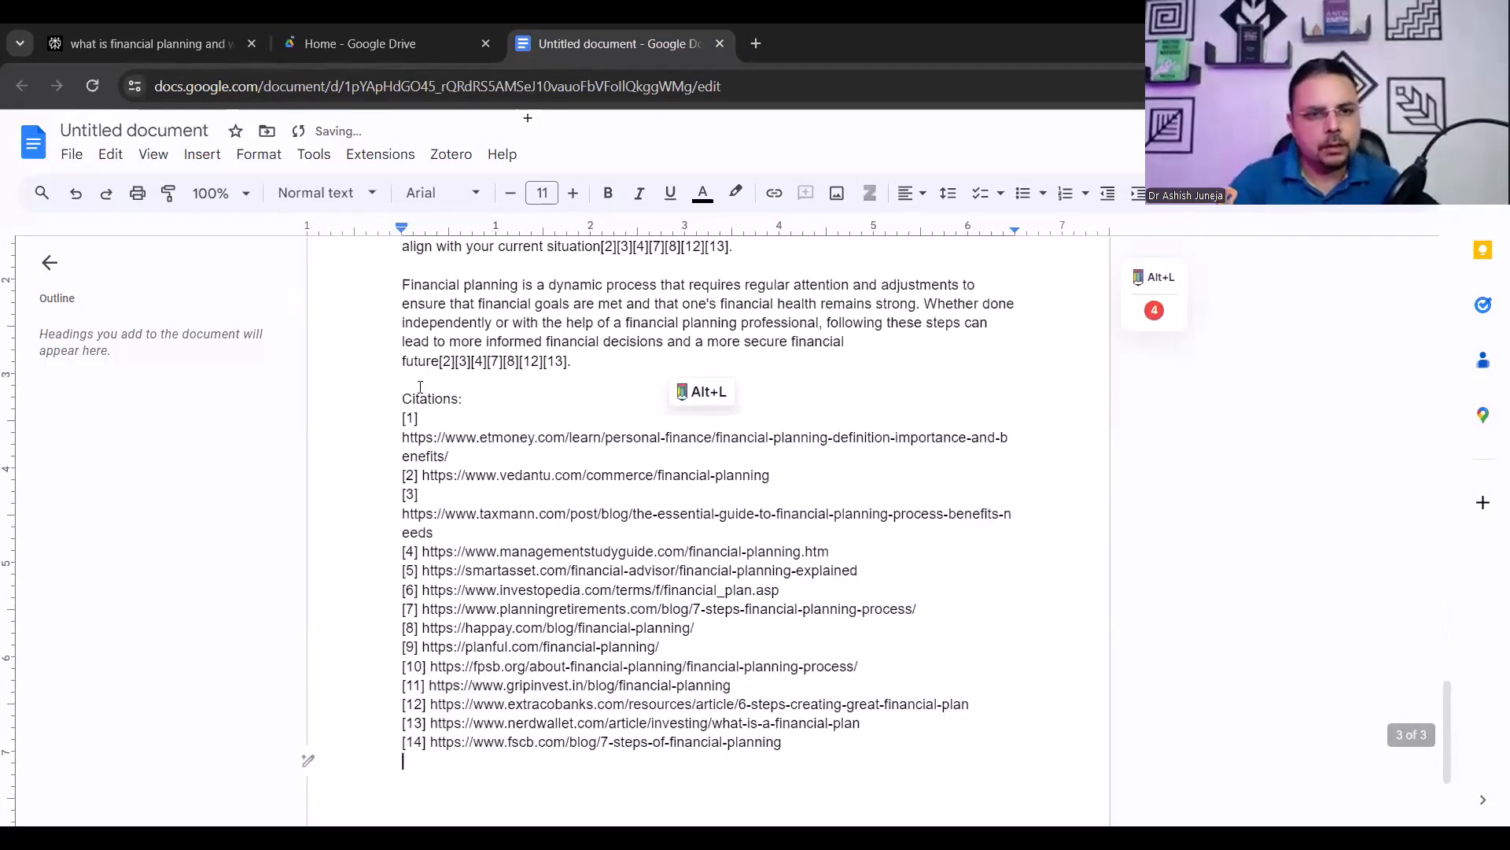
shift+click(396, 396)
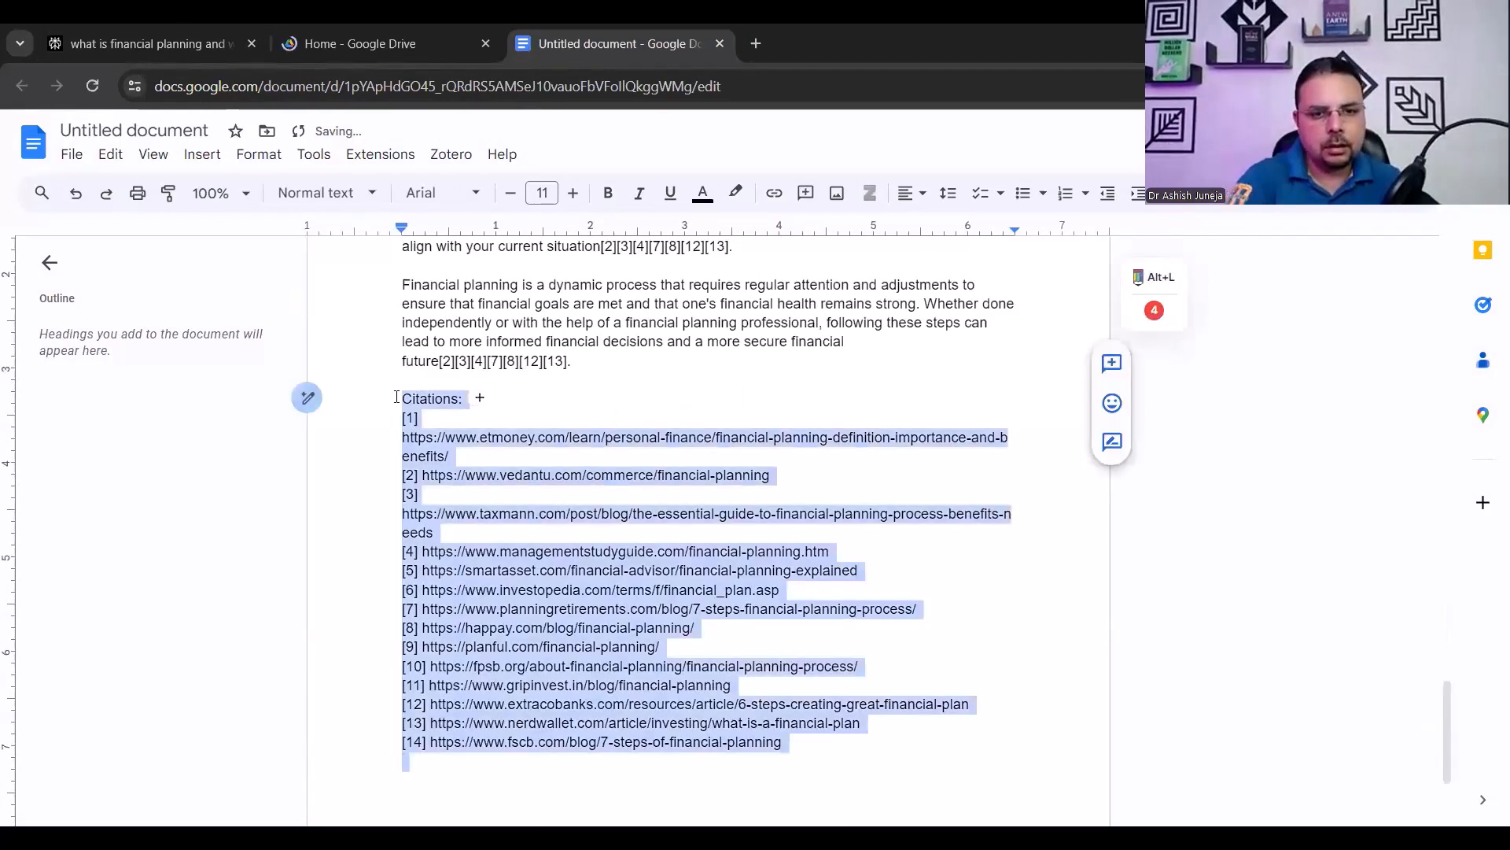
key(BackSpace)
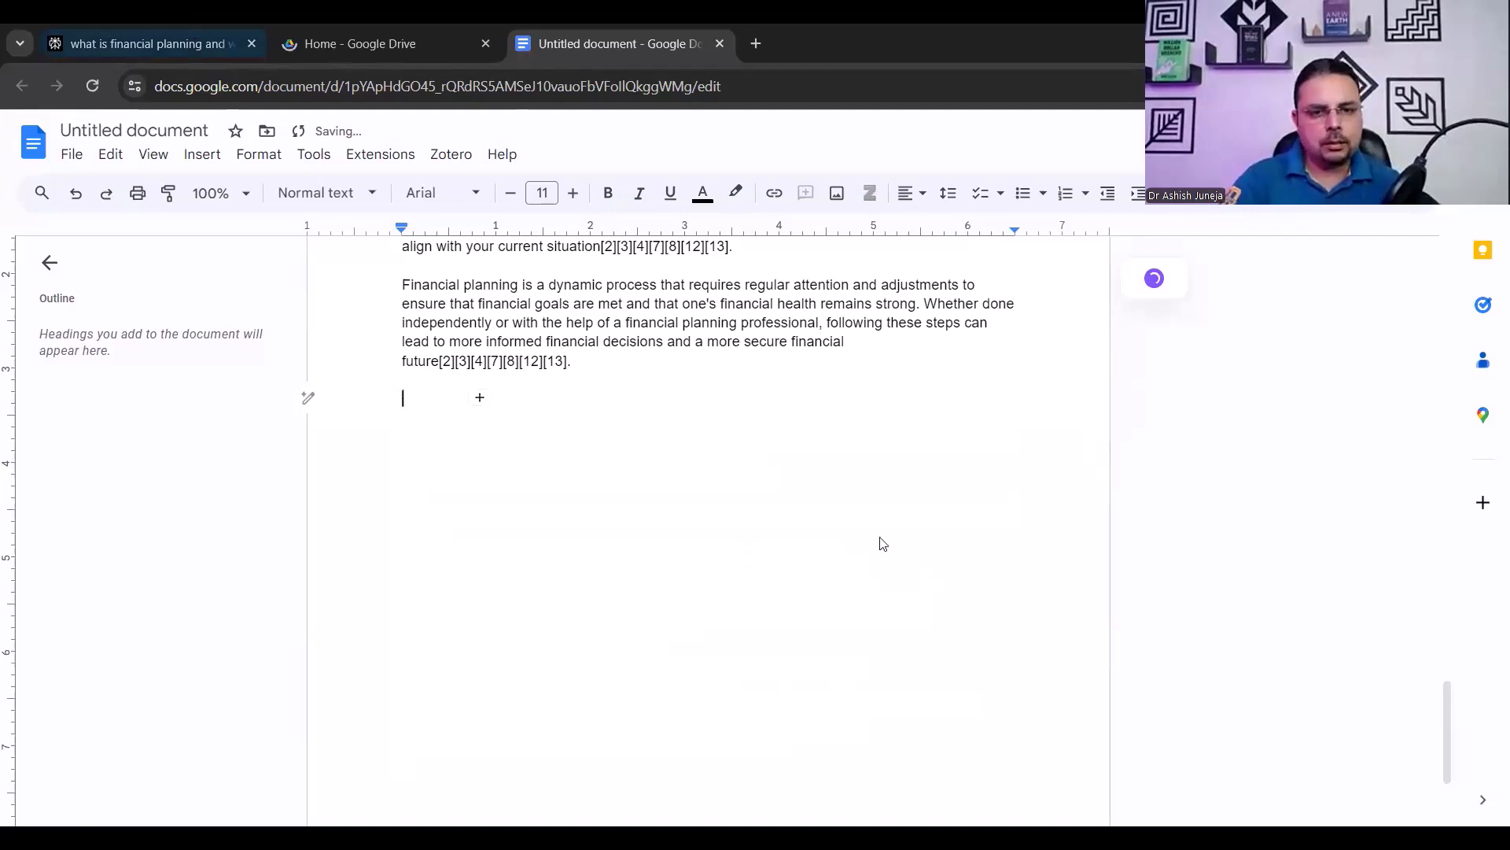
Switch to Perplexity and begin a follow-up prompt in the current thread: "help to create a video on the basis of above content"
key(ctrl+1)
scroll(842, 508, down, 6)
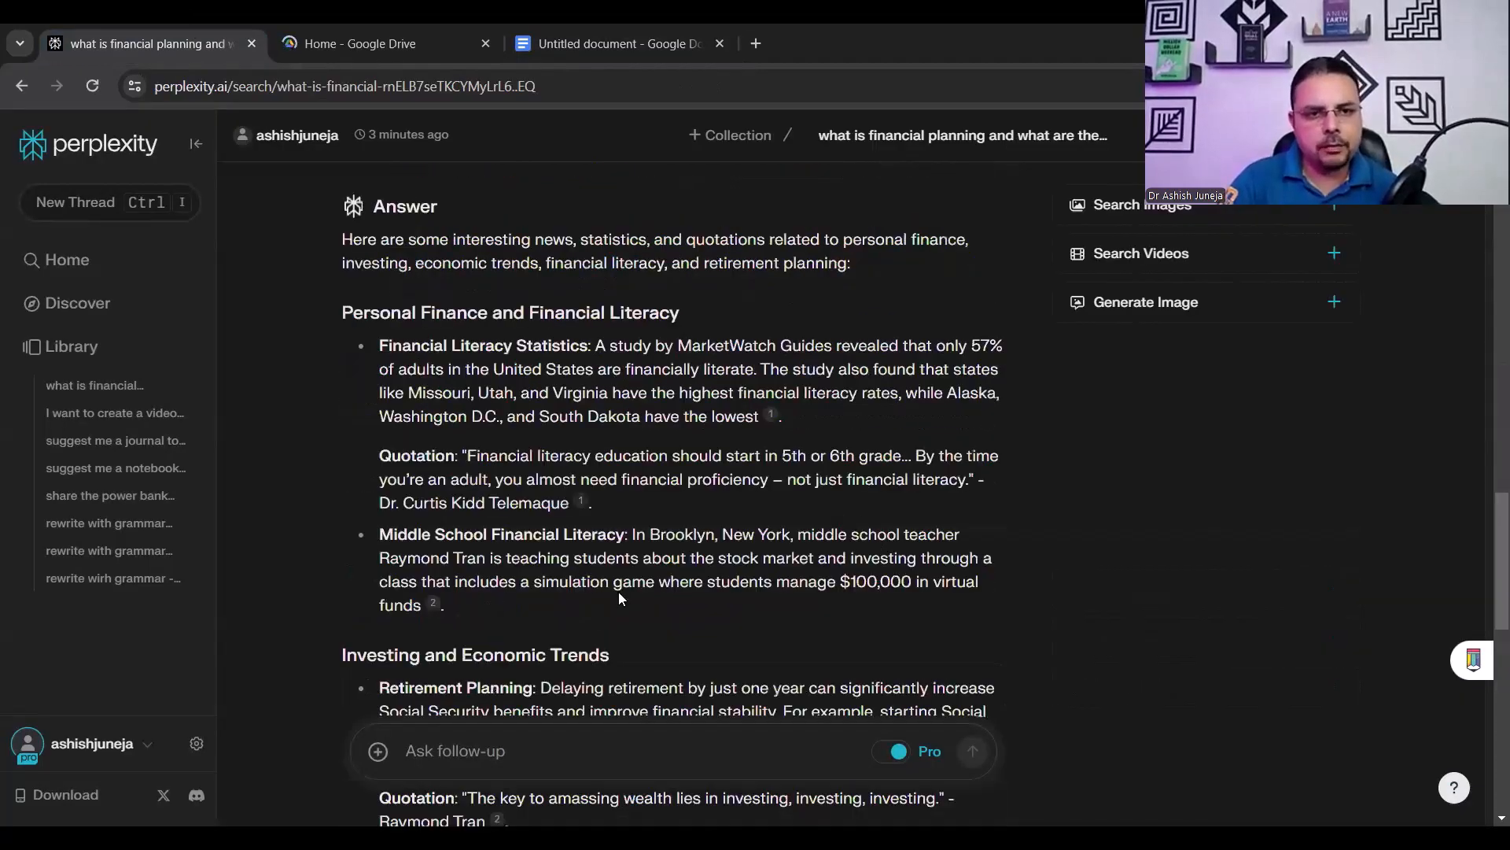
scroll(619, 592, down, 7)
scroll(557, 750, down, 3)
click(557, 750)
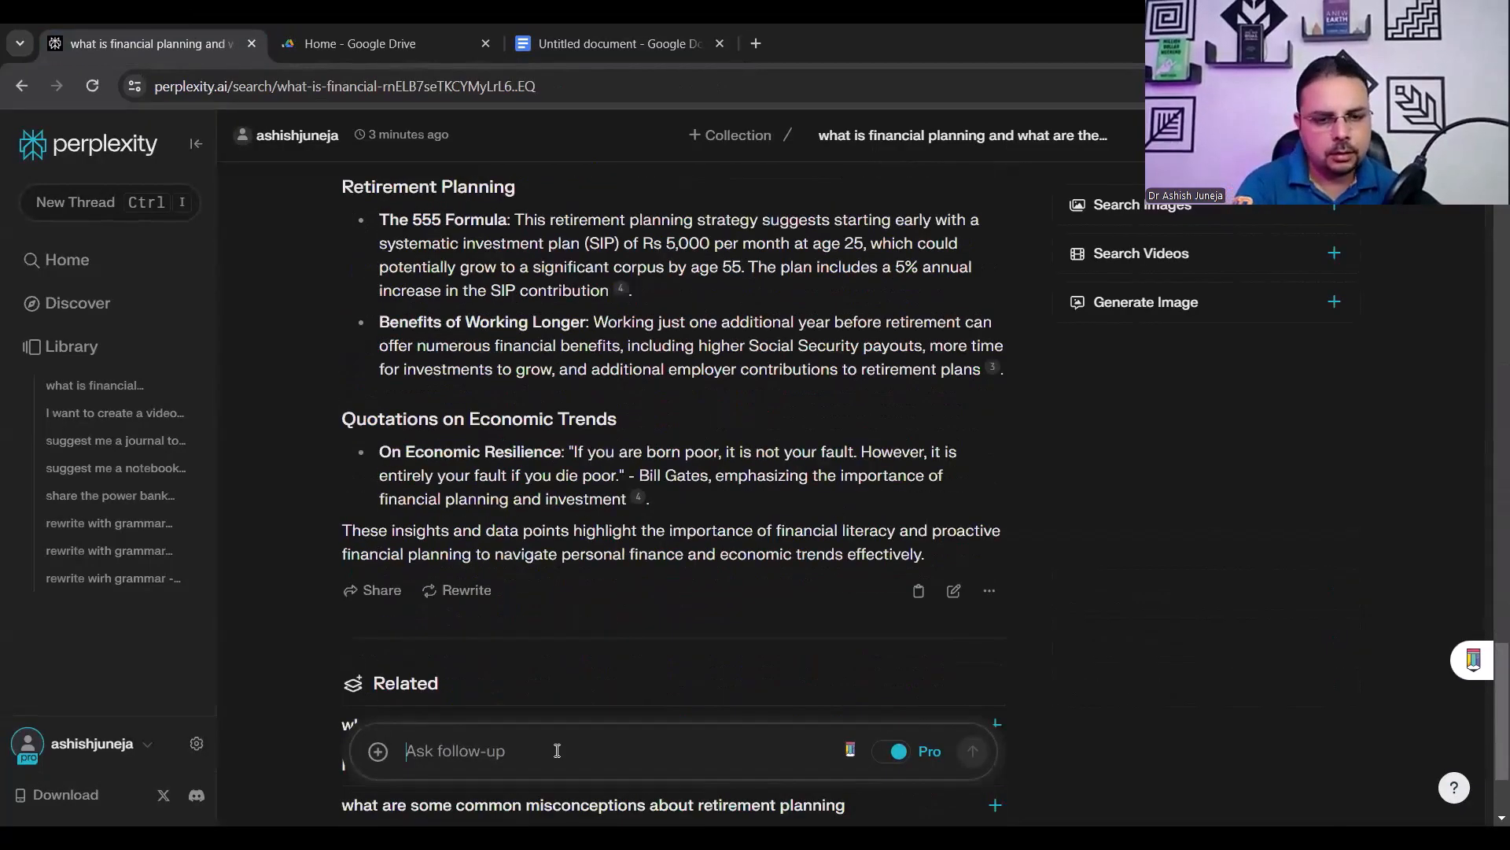
text(he )
text(lp)
text(to )
text(rea)
text(ate)
text( a vid)
text(eo)
text( on)
text( the a)
key(BackSpace)
text(bais)
key(BackSpace)
key(BackSpace)
text(sic)
key(BackSpace)
key(BackSpace)
text(s of above co)
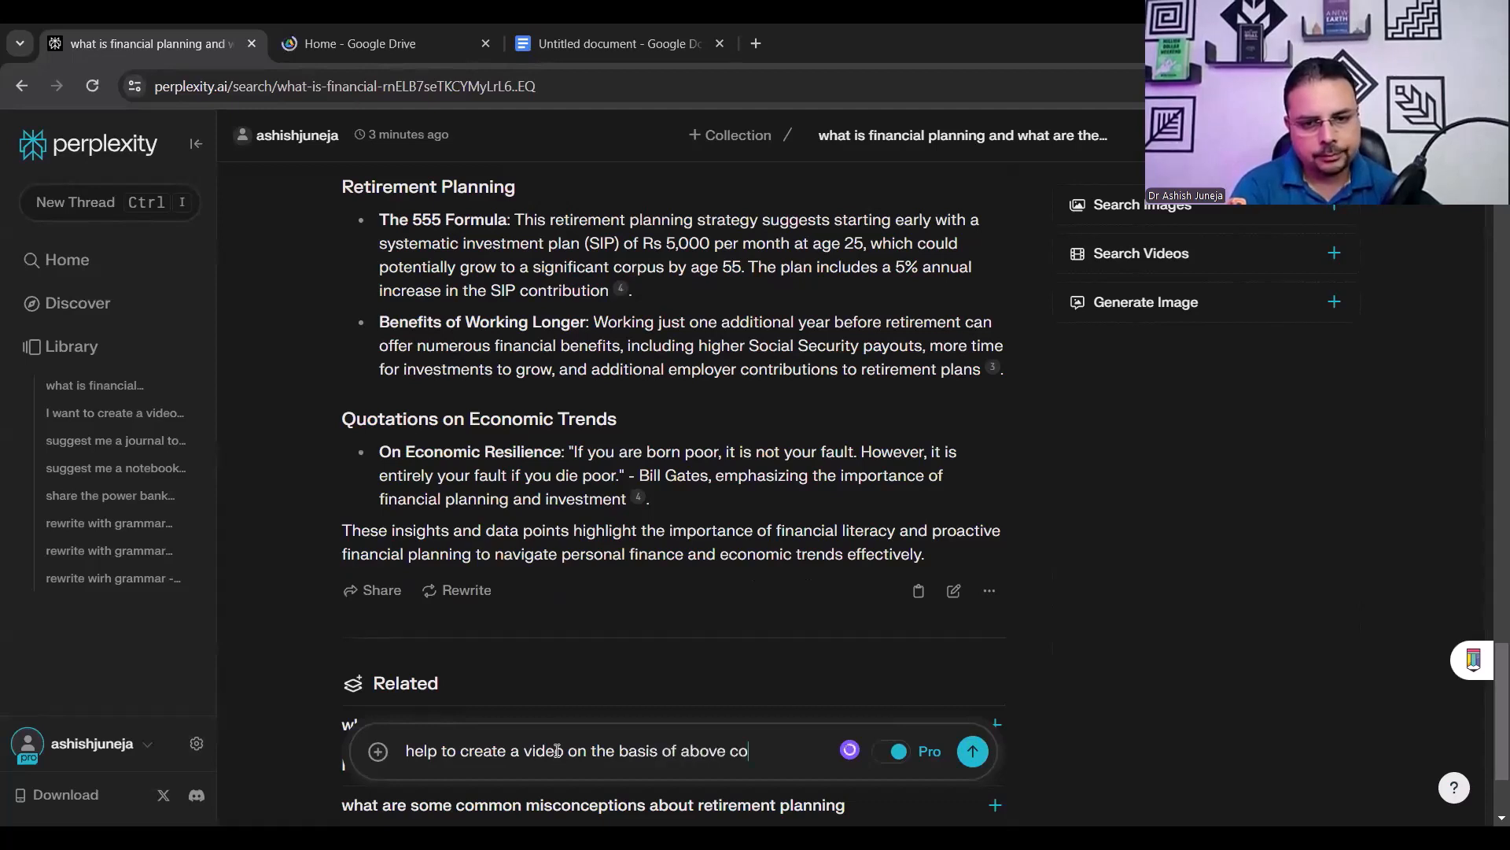
text(ntent )
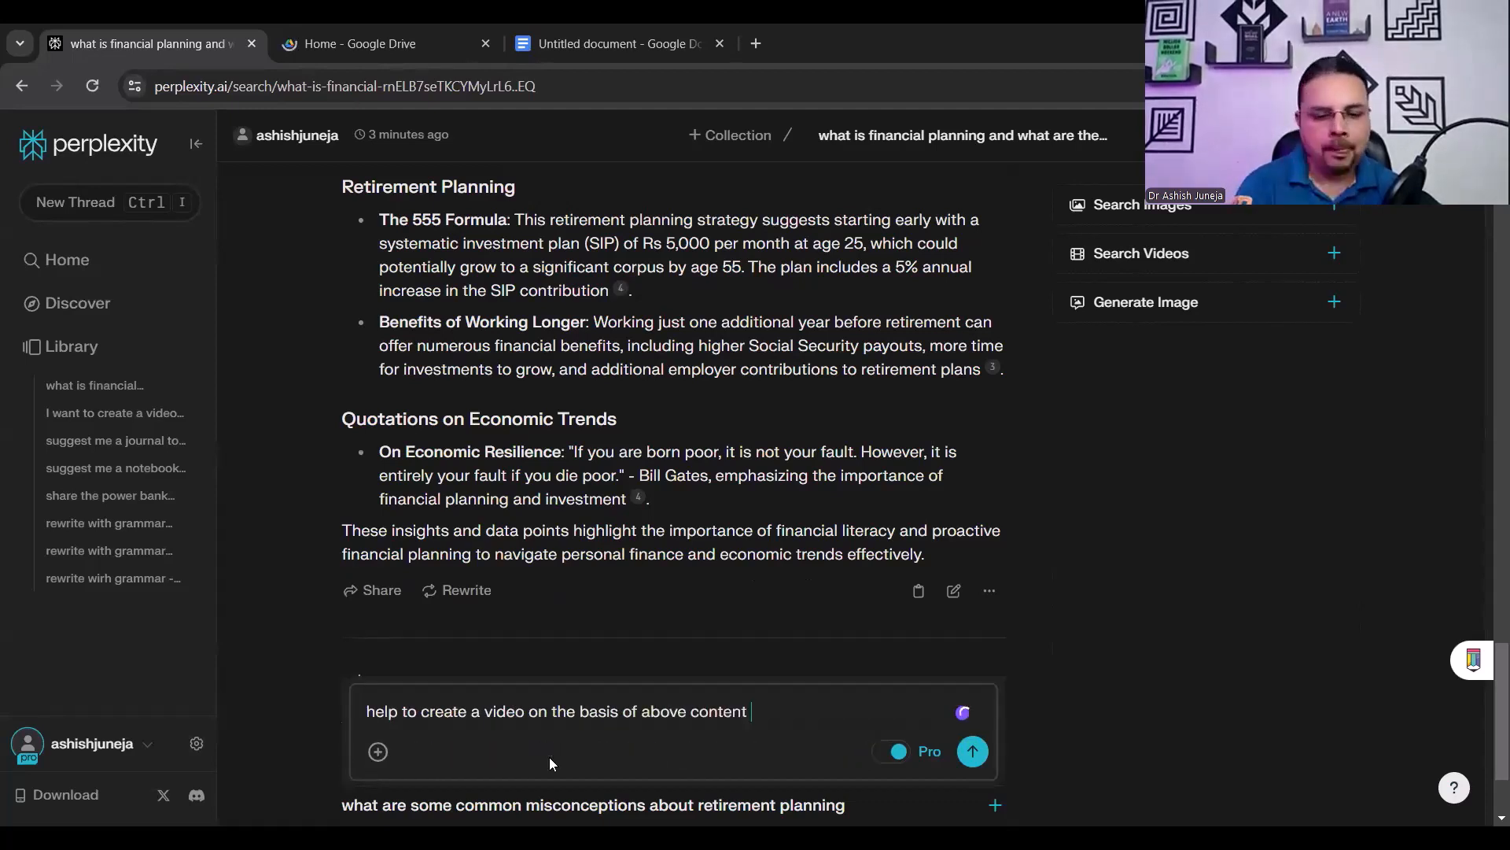
Complete the follow-up prompt with "in the framework of hook, story and offer." and submit it
text(in the fomrat)
key(BackSpace)
key(BackSpace)
key(BackSpace)
key(BackSpace)
text(at of hook, story and offer.)
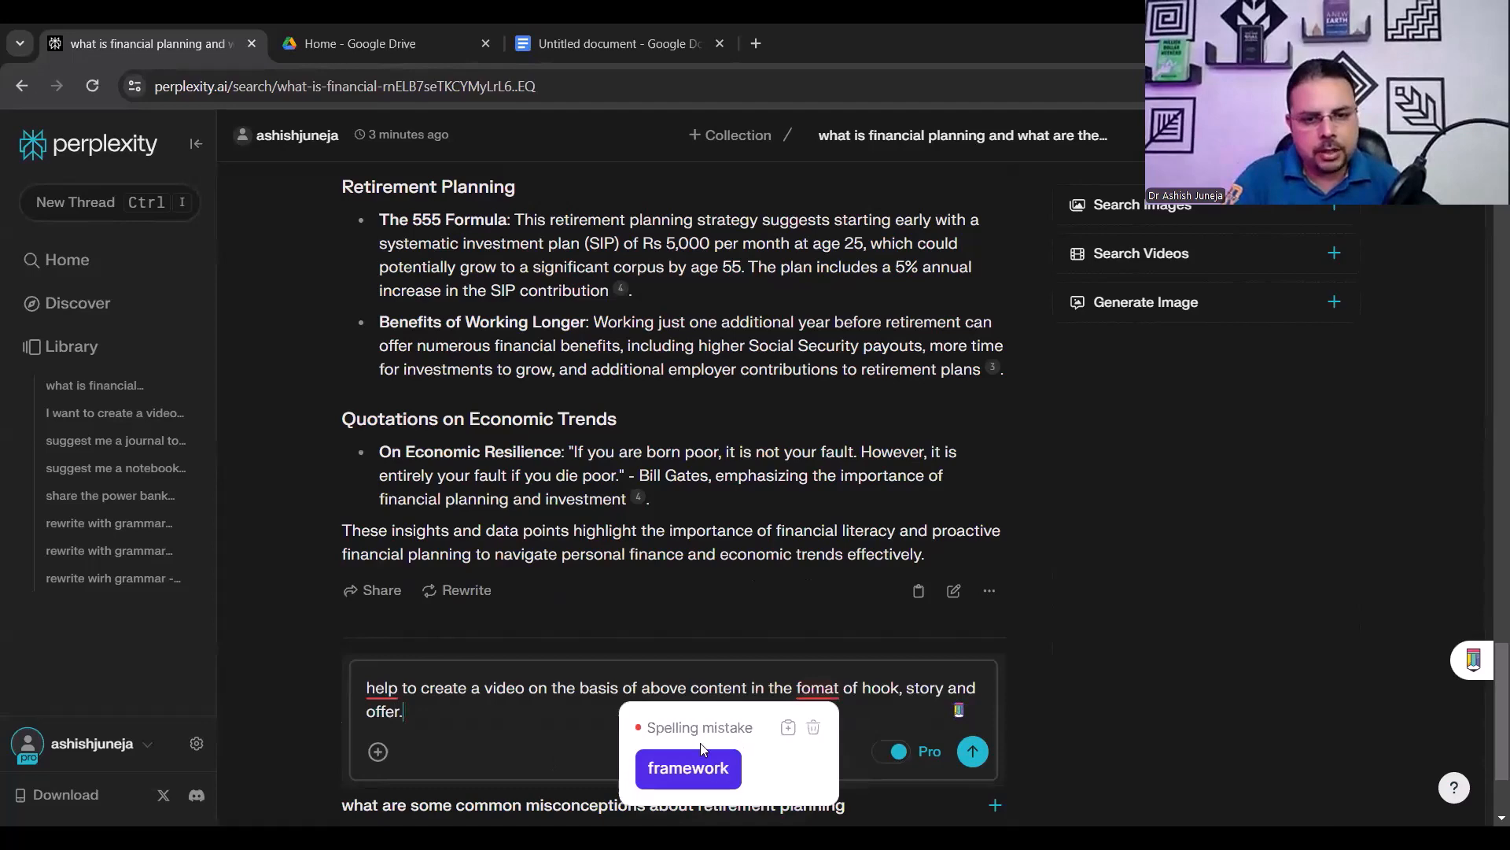
click(700, 743)
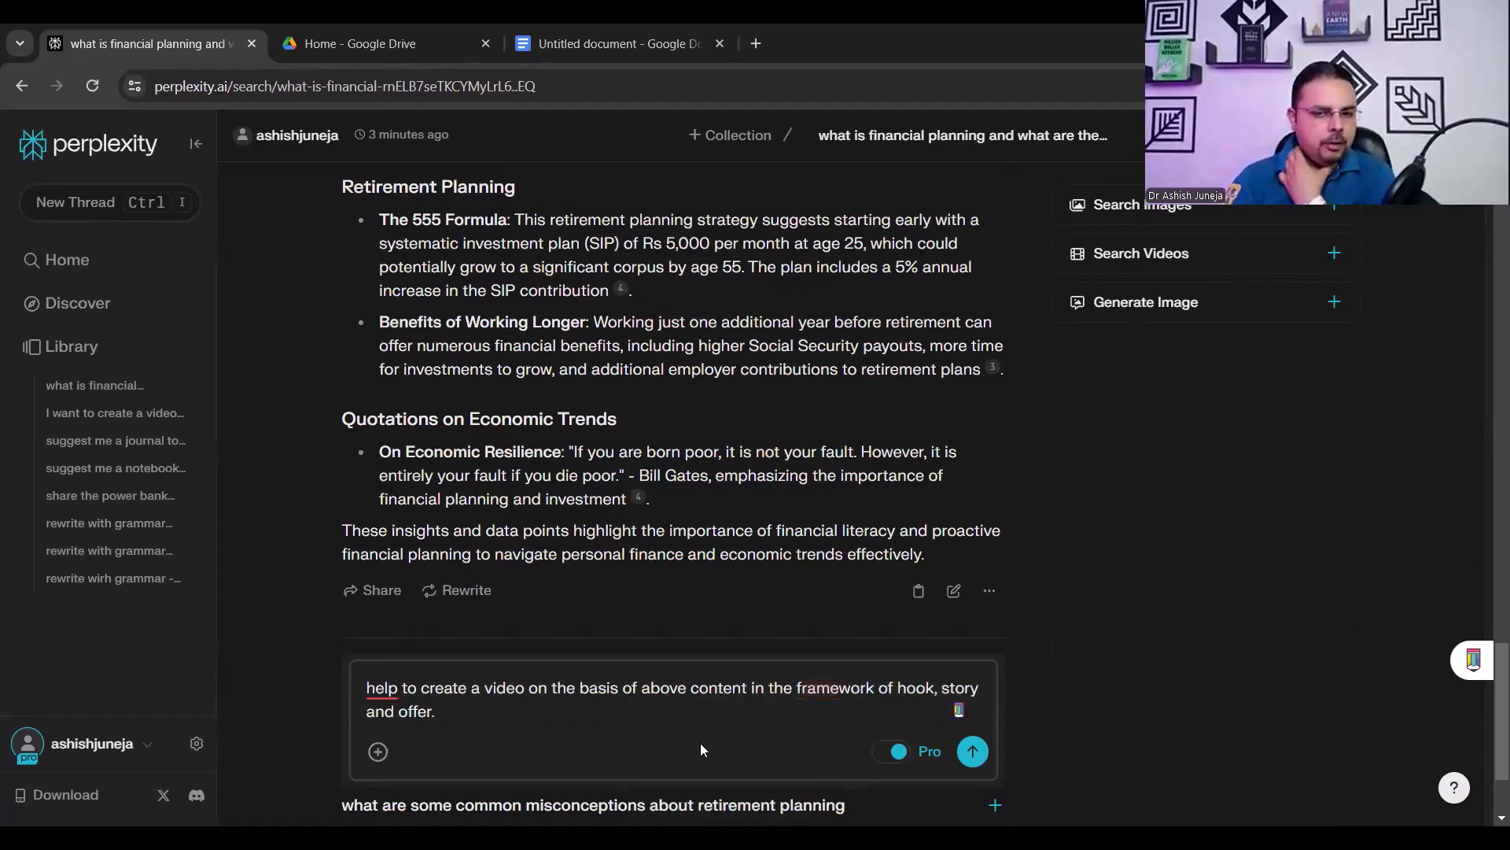
key(Return)
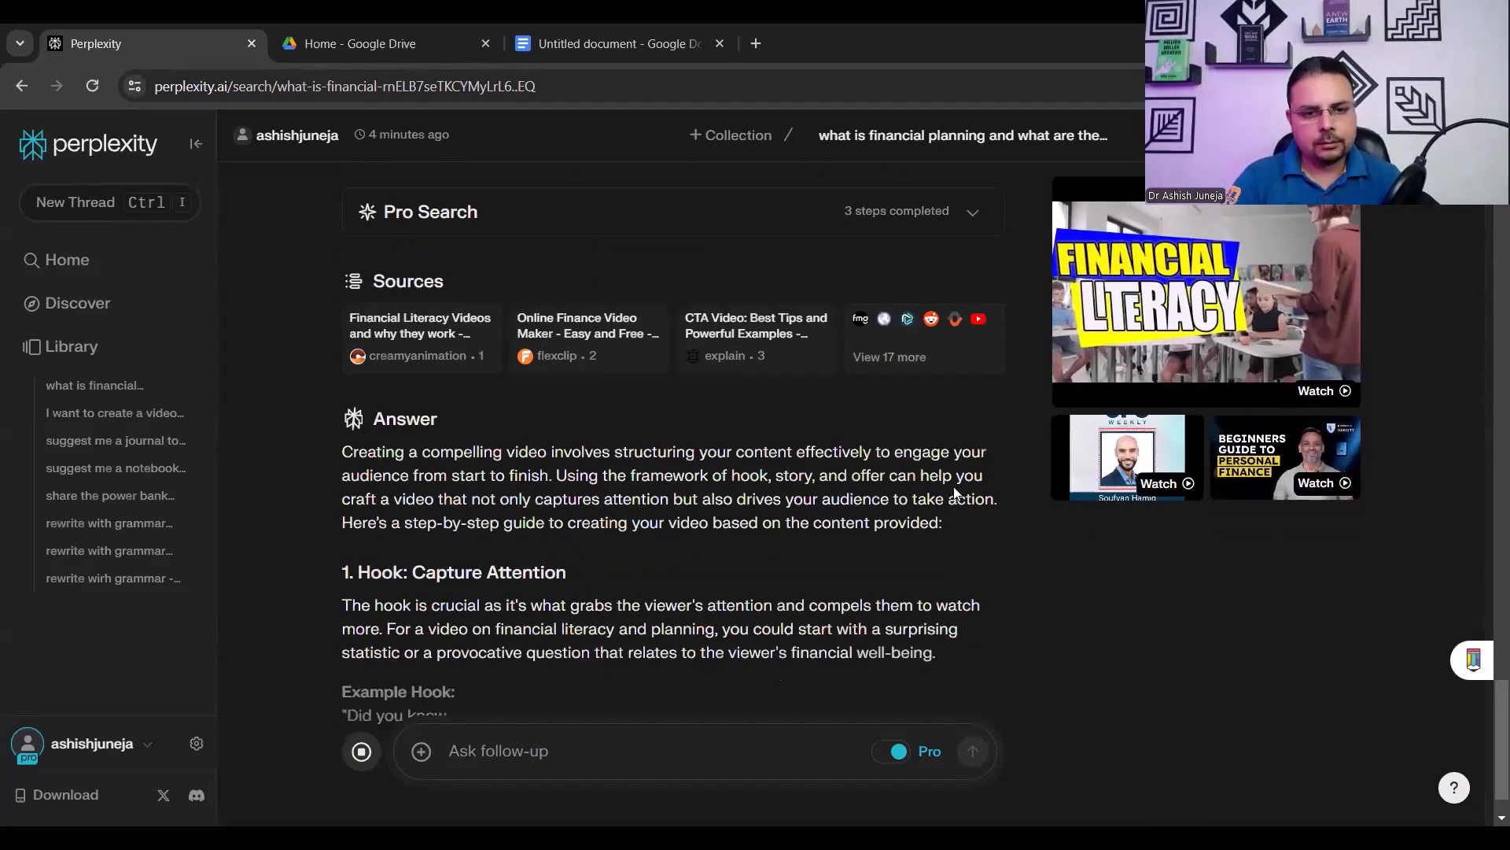
Review the previous news and statistics answer and the new hook, story and offer answer
scroll(953, 486, up, 10)
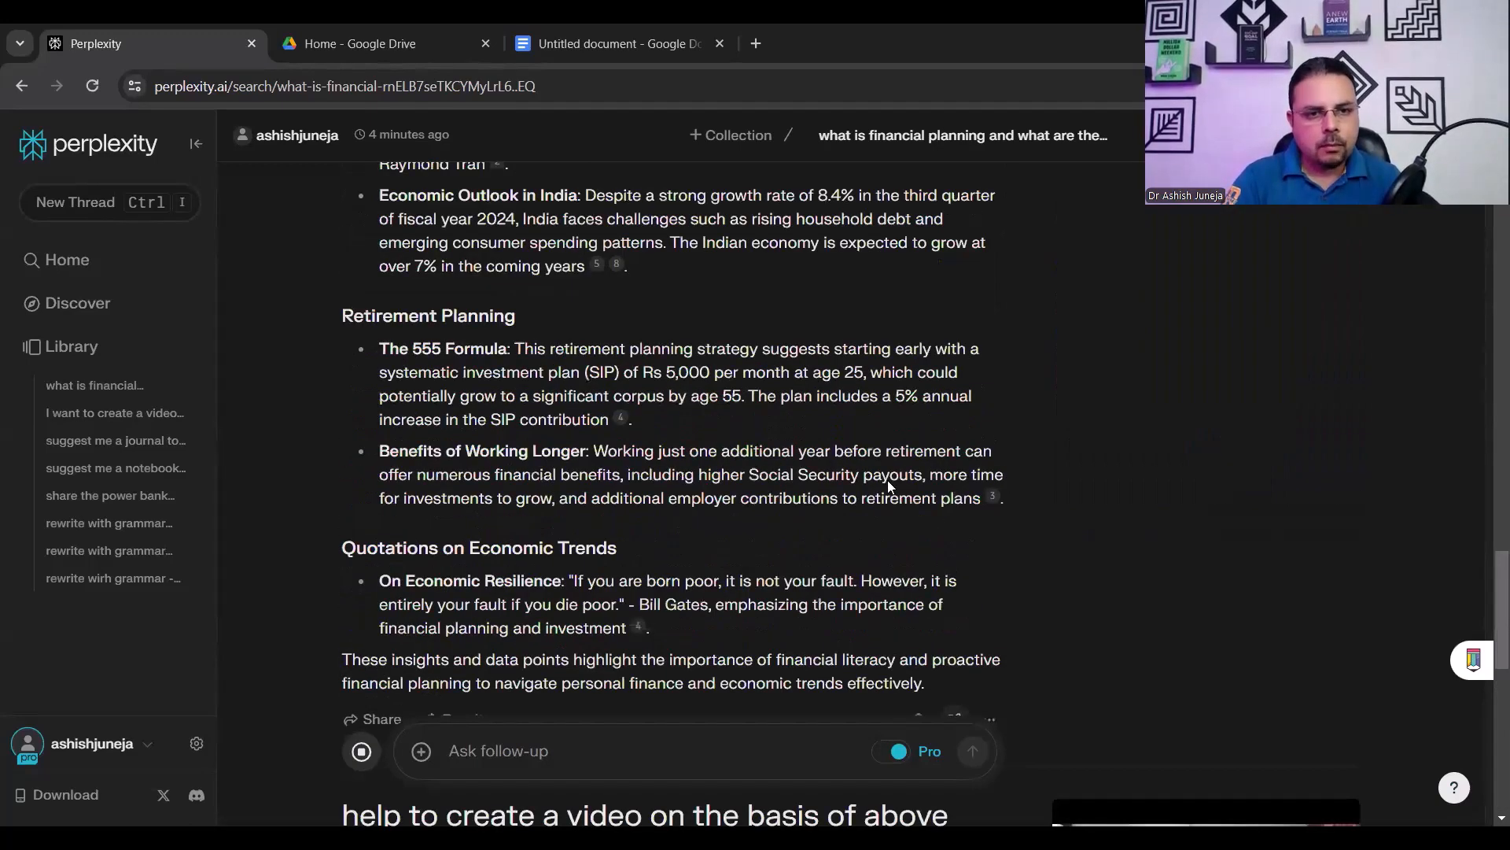
scroll(940, 467, up, 2)
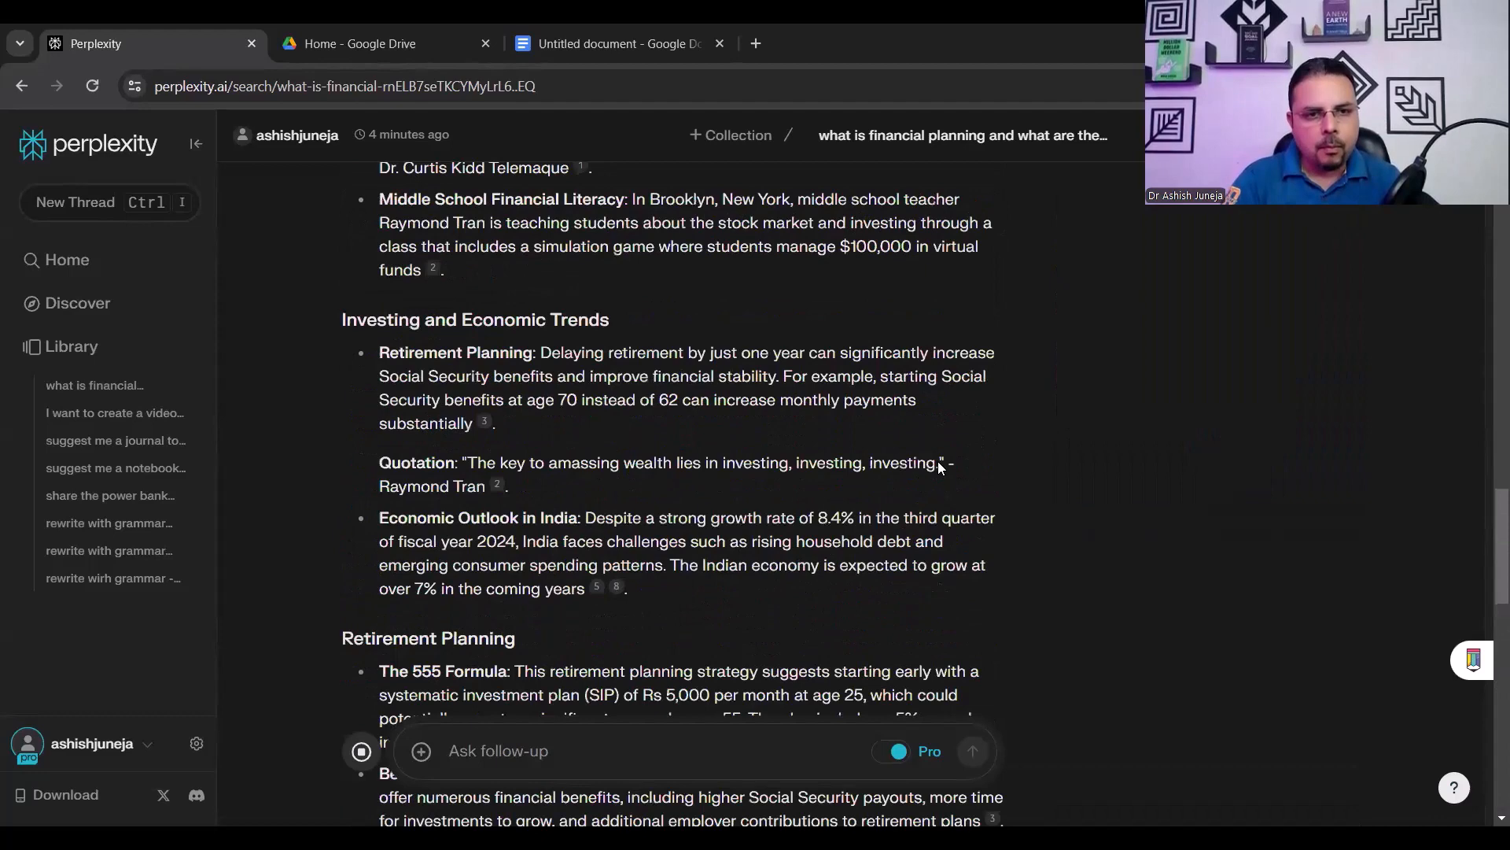
scroll(940, 468, up, 3)
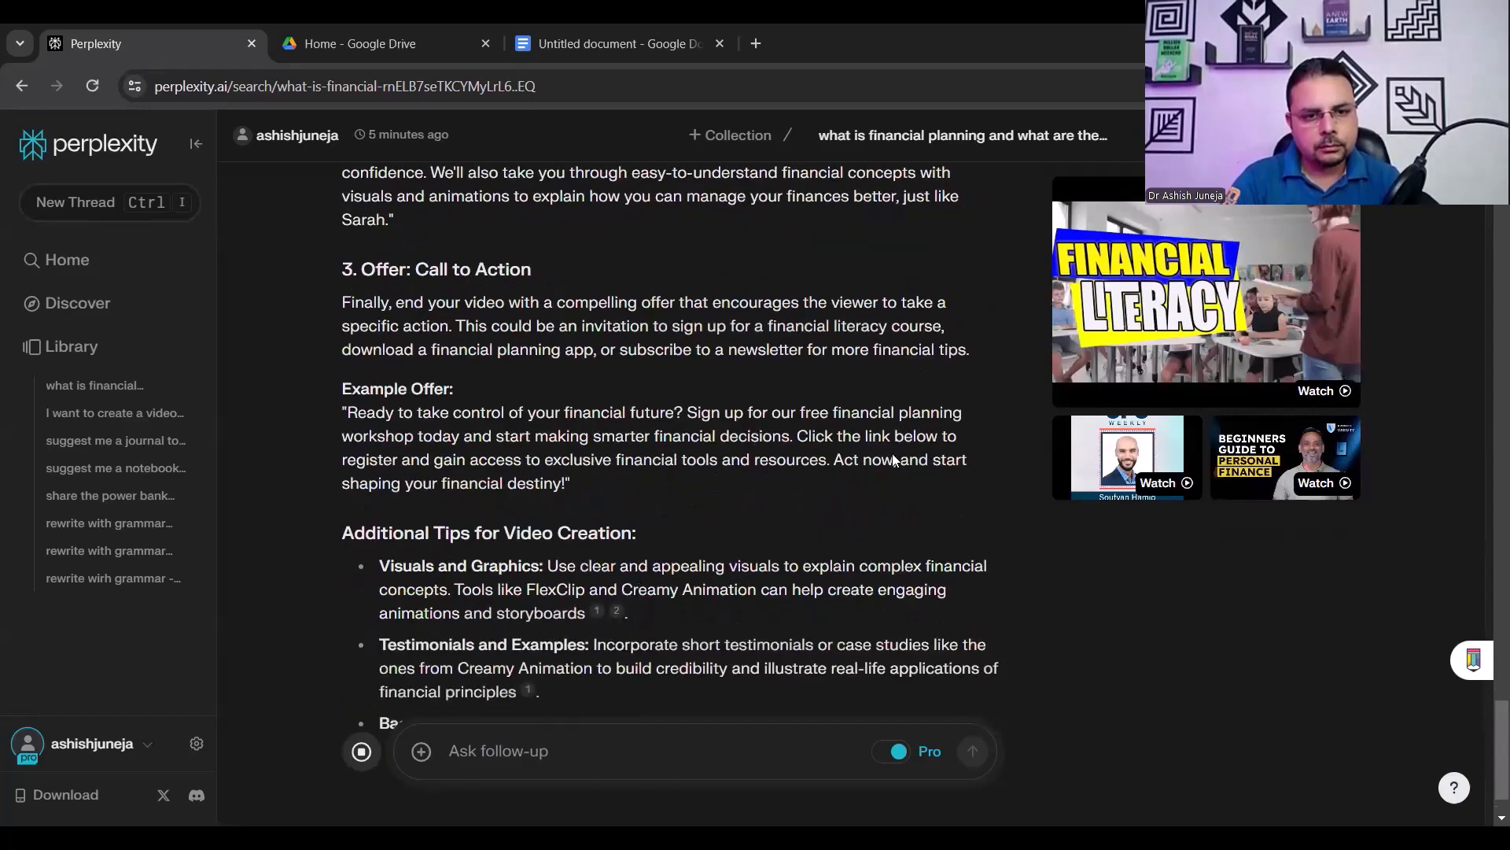
scroll(875, 473, up, 15)
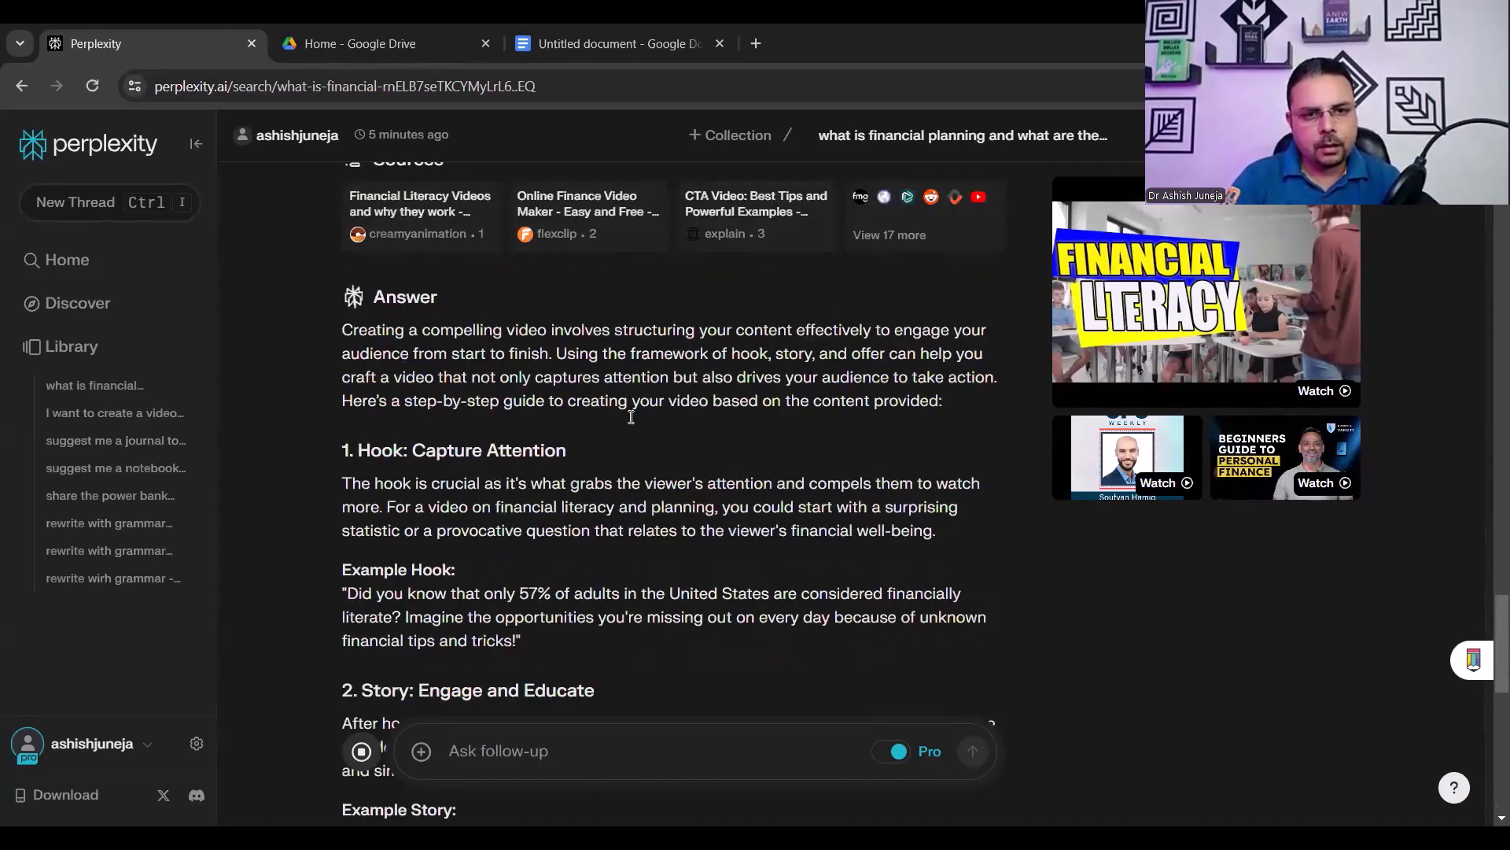
Switch to the untitled Google Docs document and look through the occurrences of "**" in its text
click(589, 64)
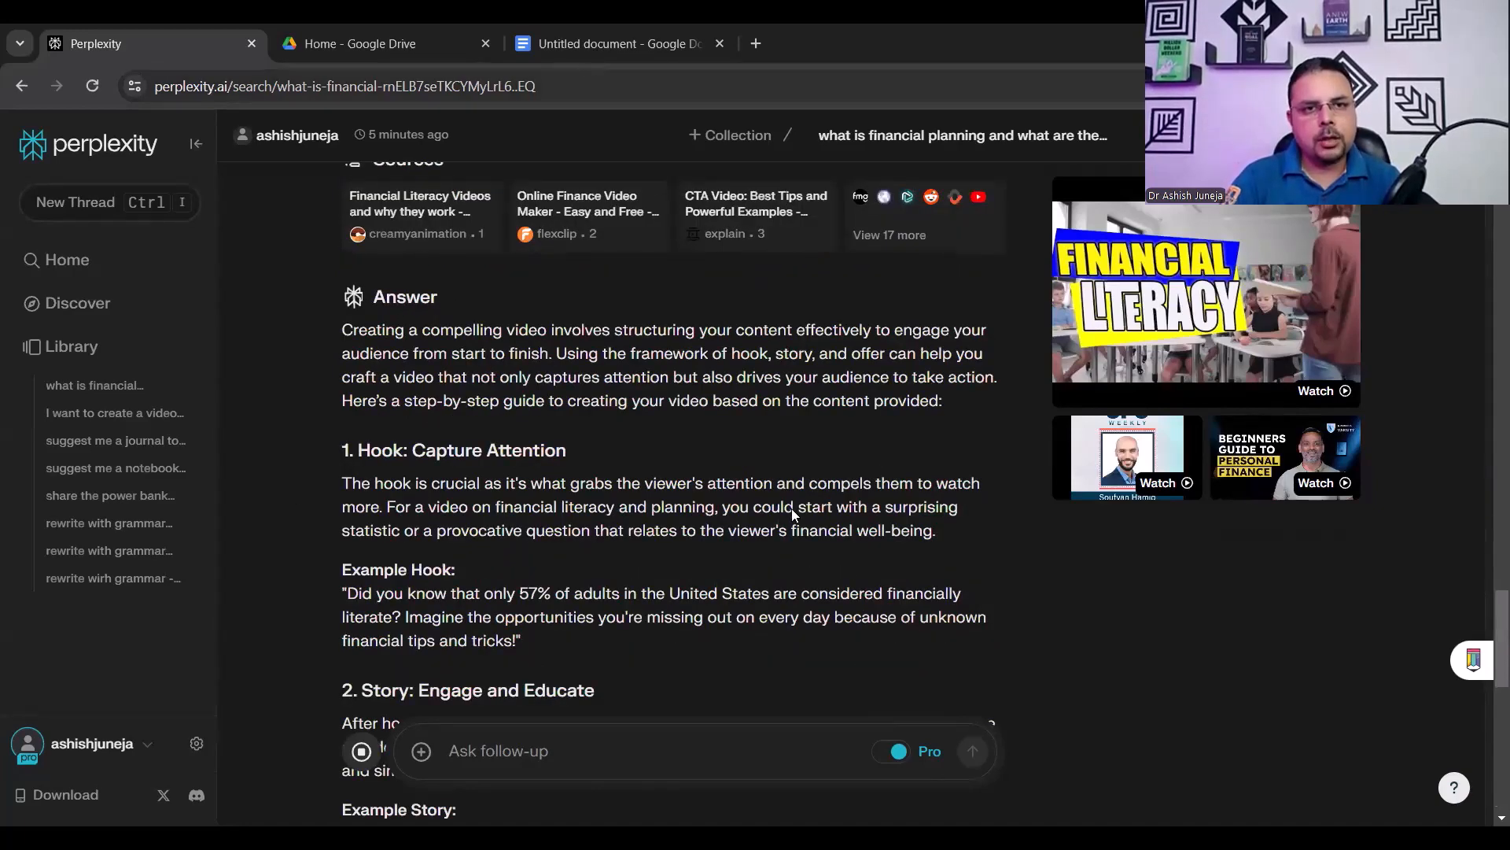
scroll(585, 666, down, 4)
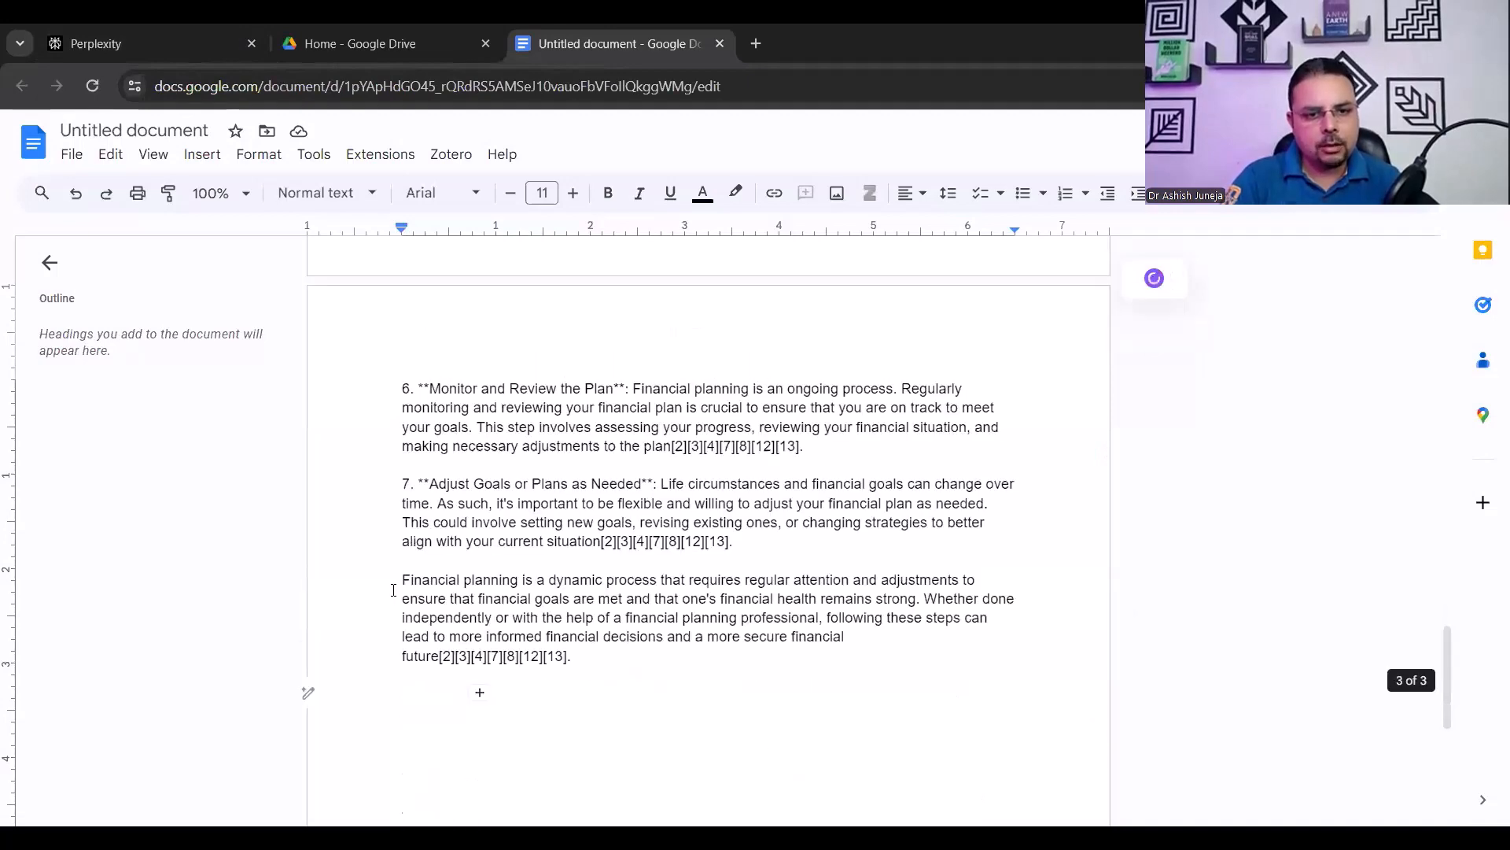
triple_click(393, 590)
scroll(809, 635, up, 7)
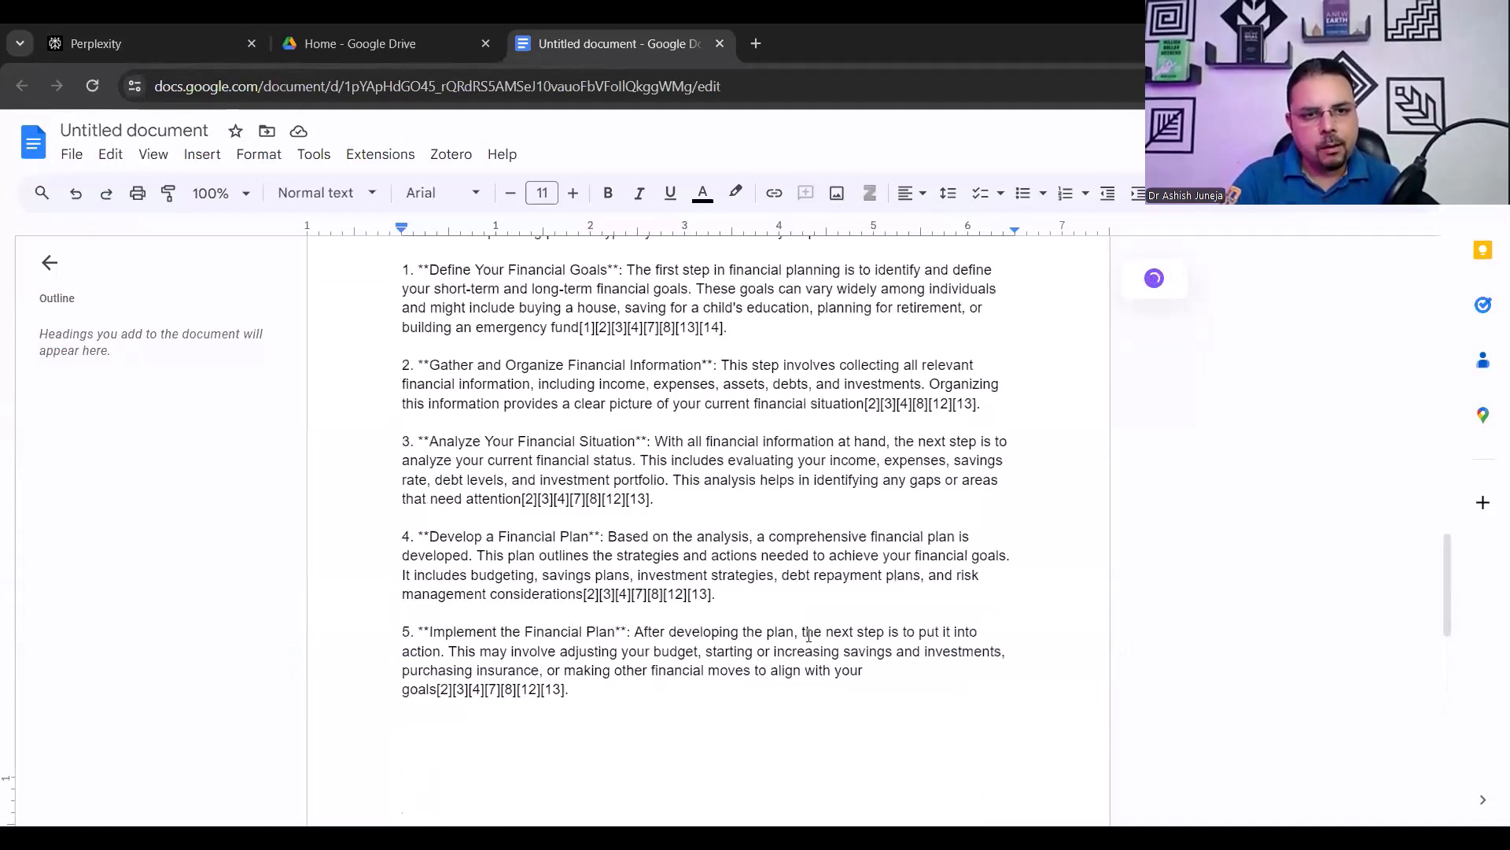
scroll(809, 635, up, 10)
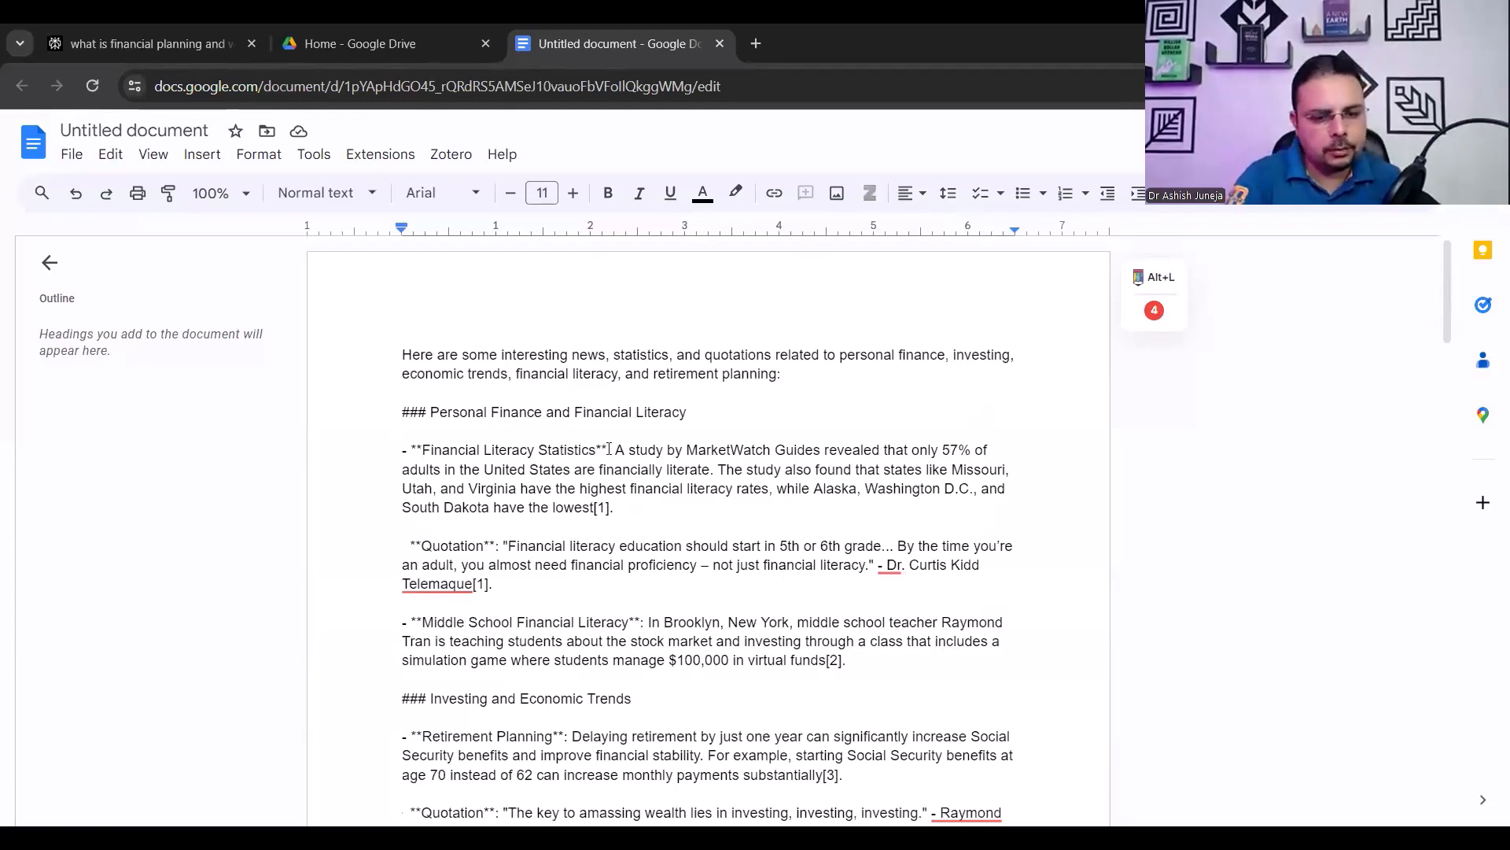
key(ctrl+f)
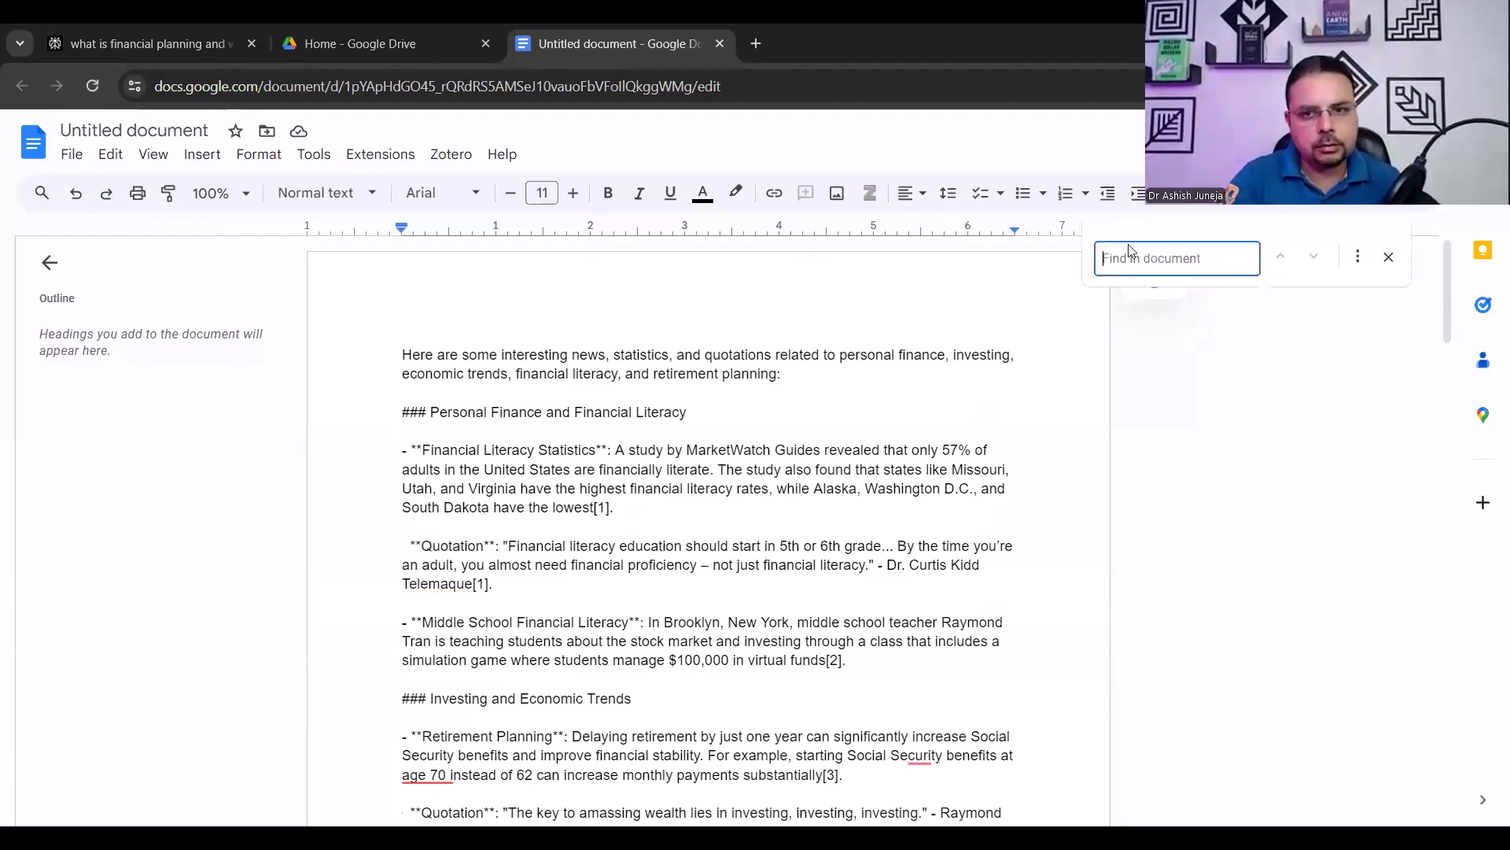
text(**)
key(Return)
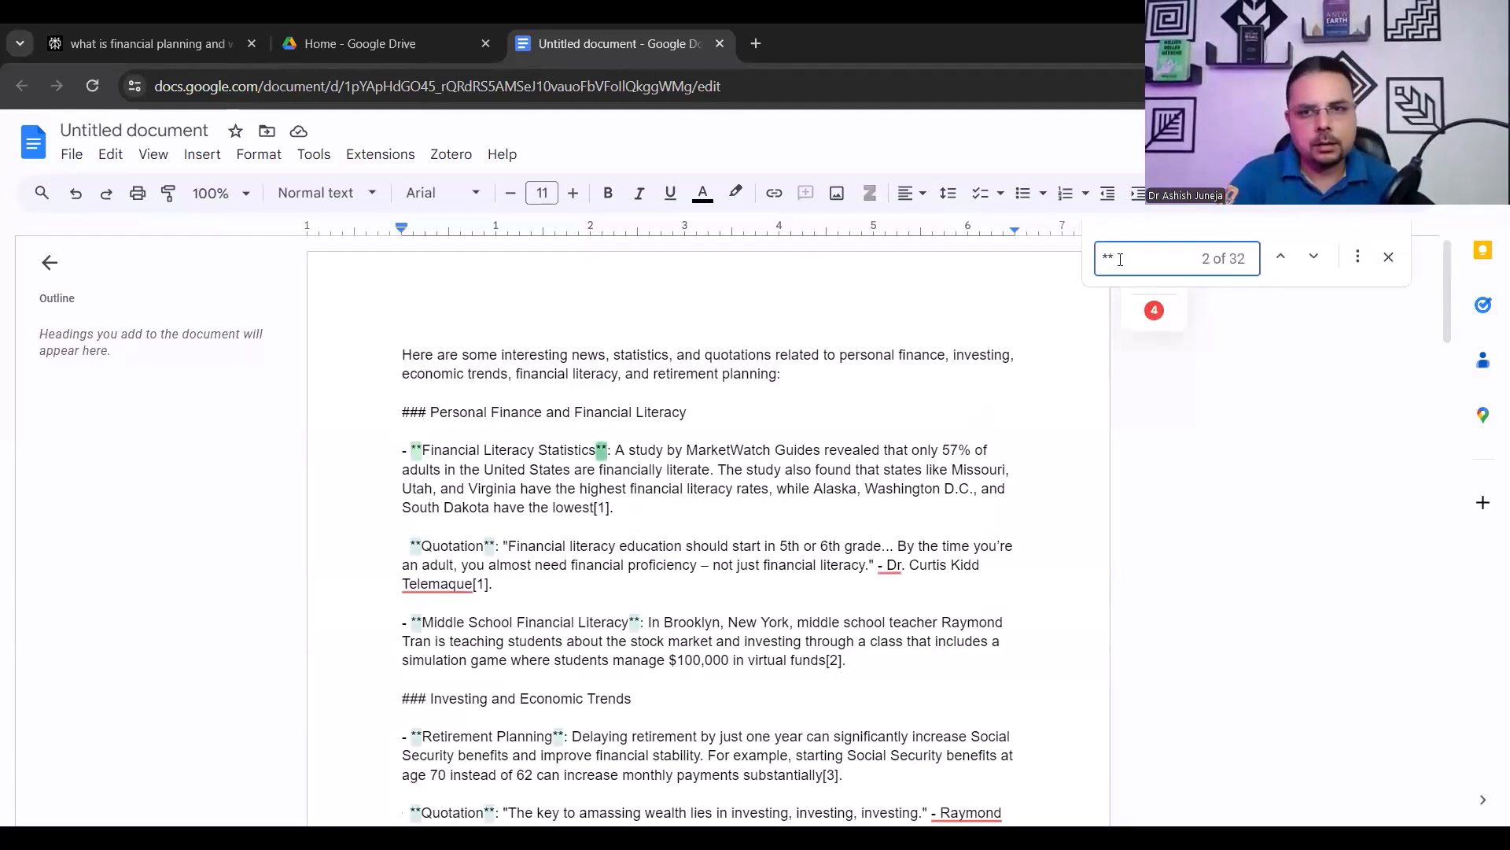
click(1314, 256)
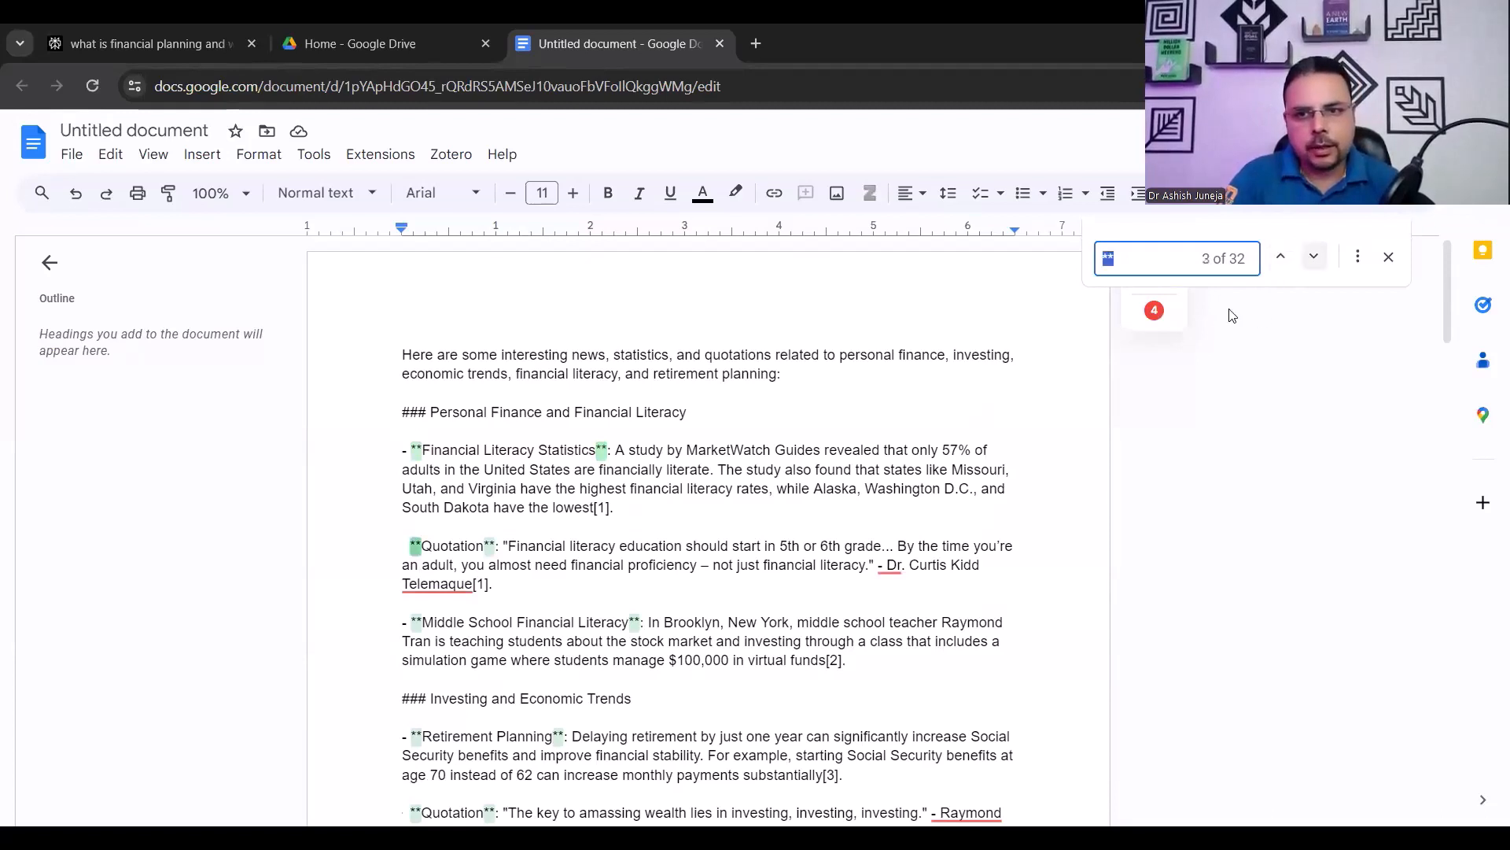
click(1313, 260)
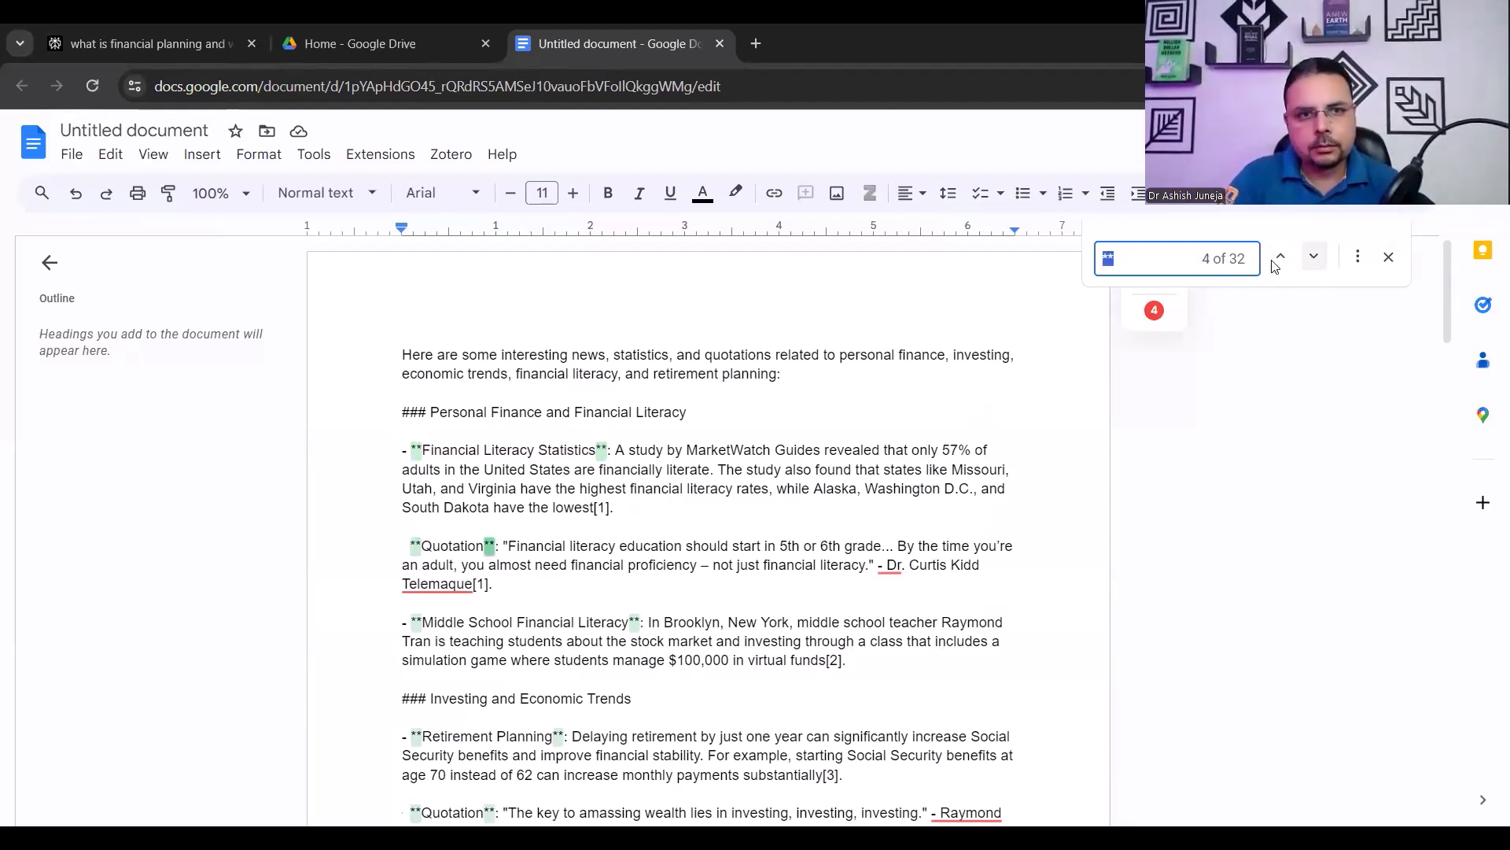
click(545, 98)
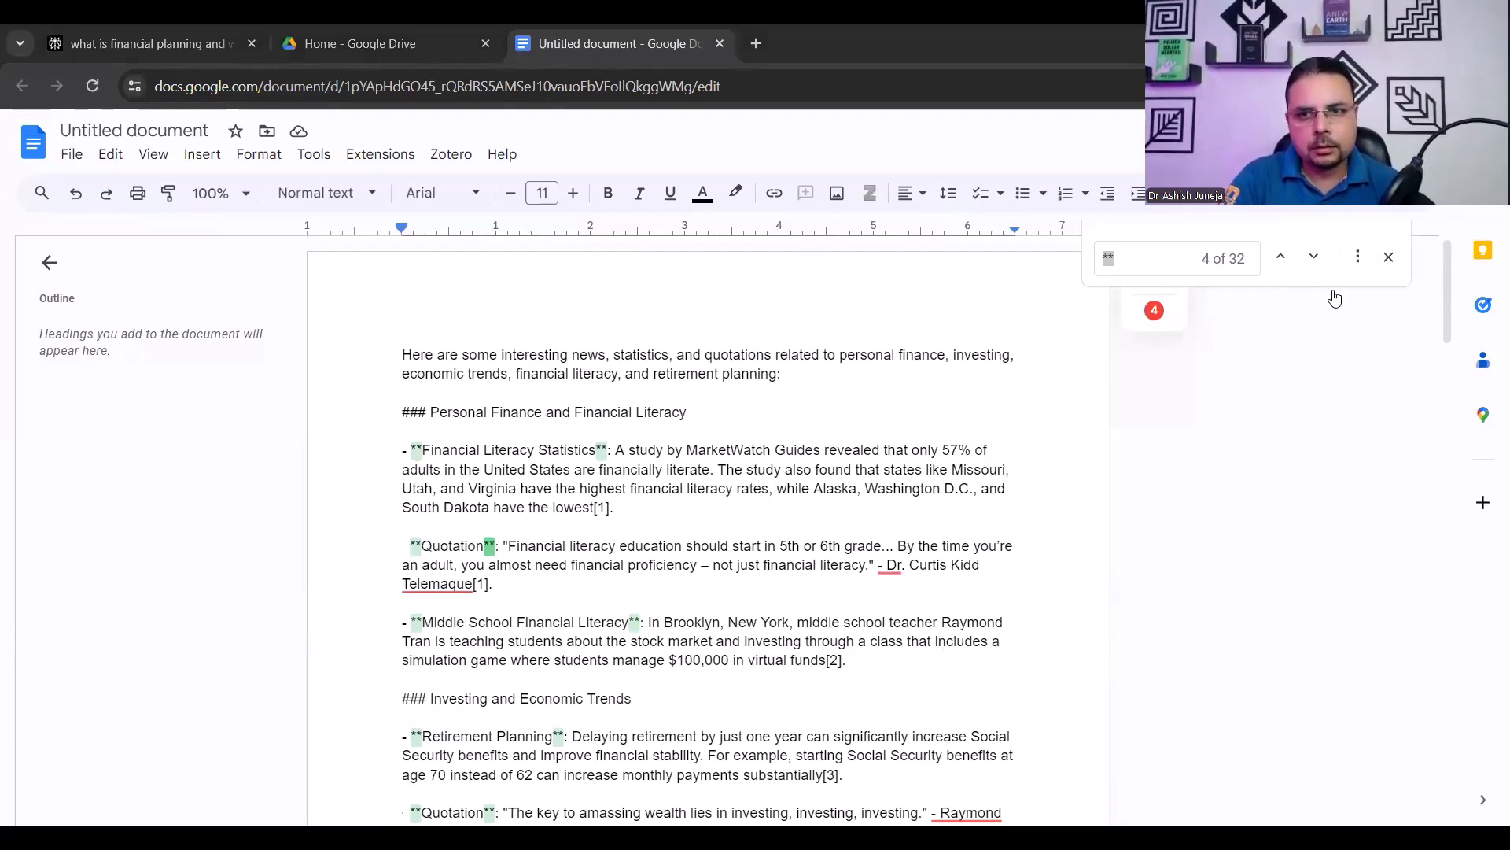
Remove every "**" from the document by replacing all occurrences with nothing
key(ctrl+h)
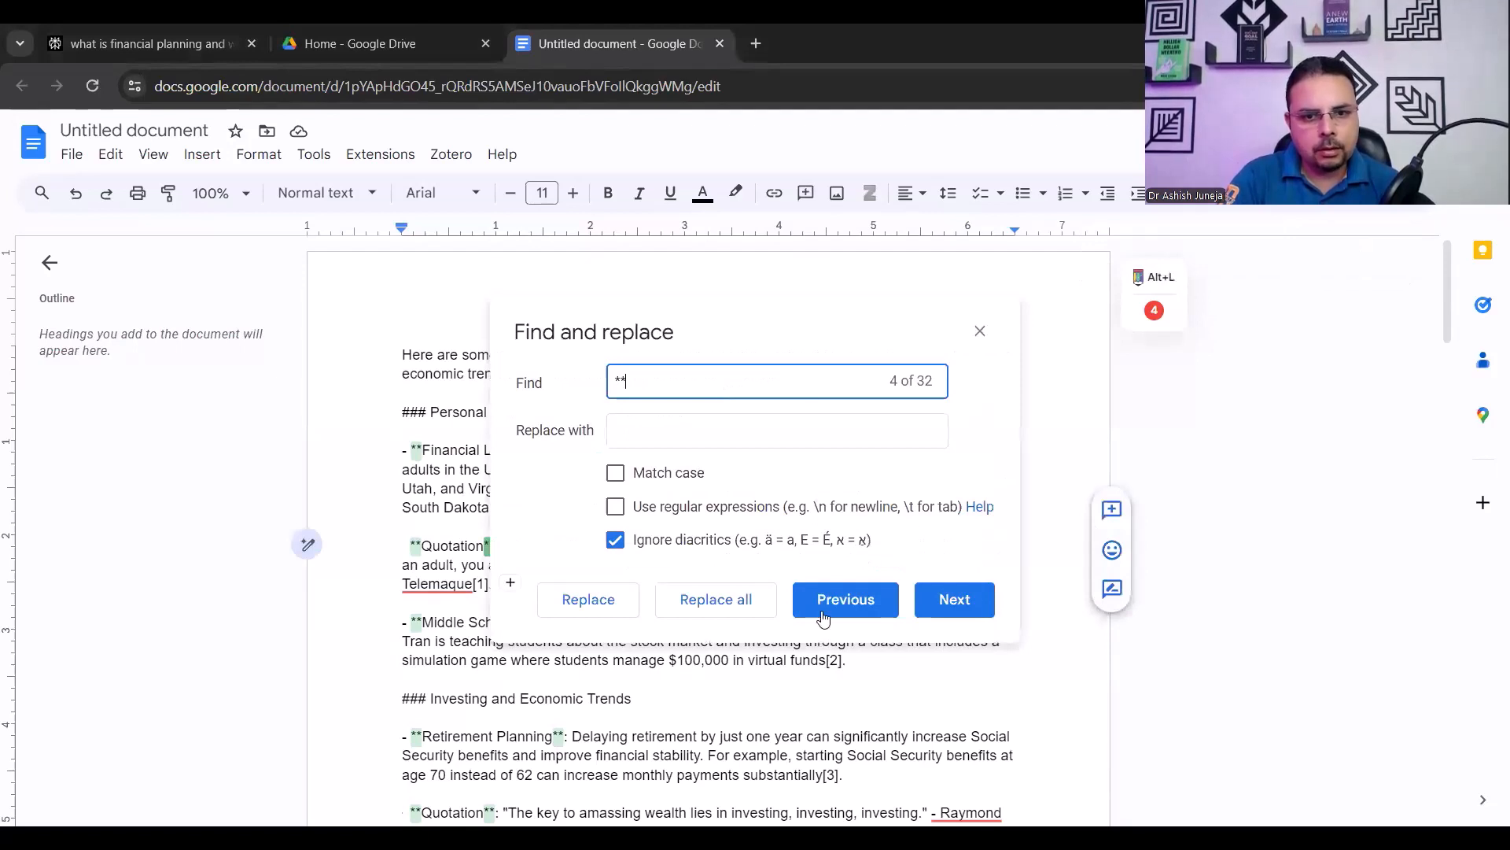
click(749, 604)
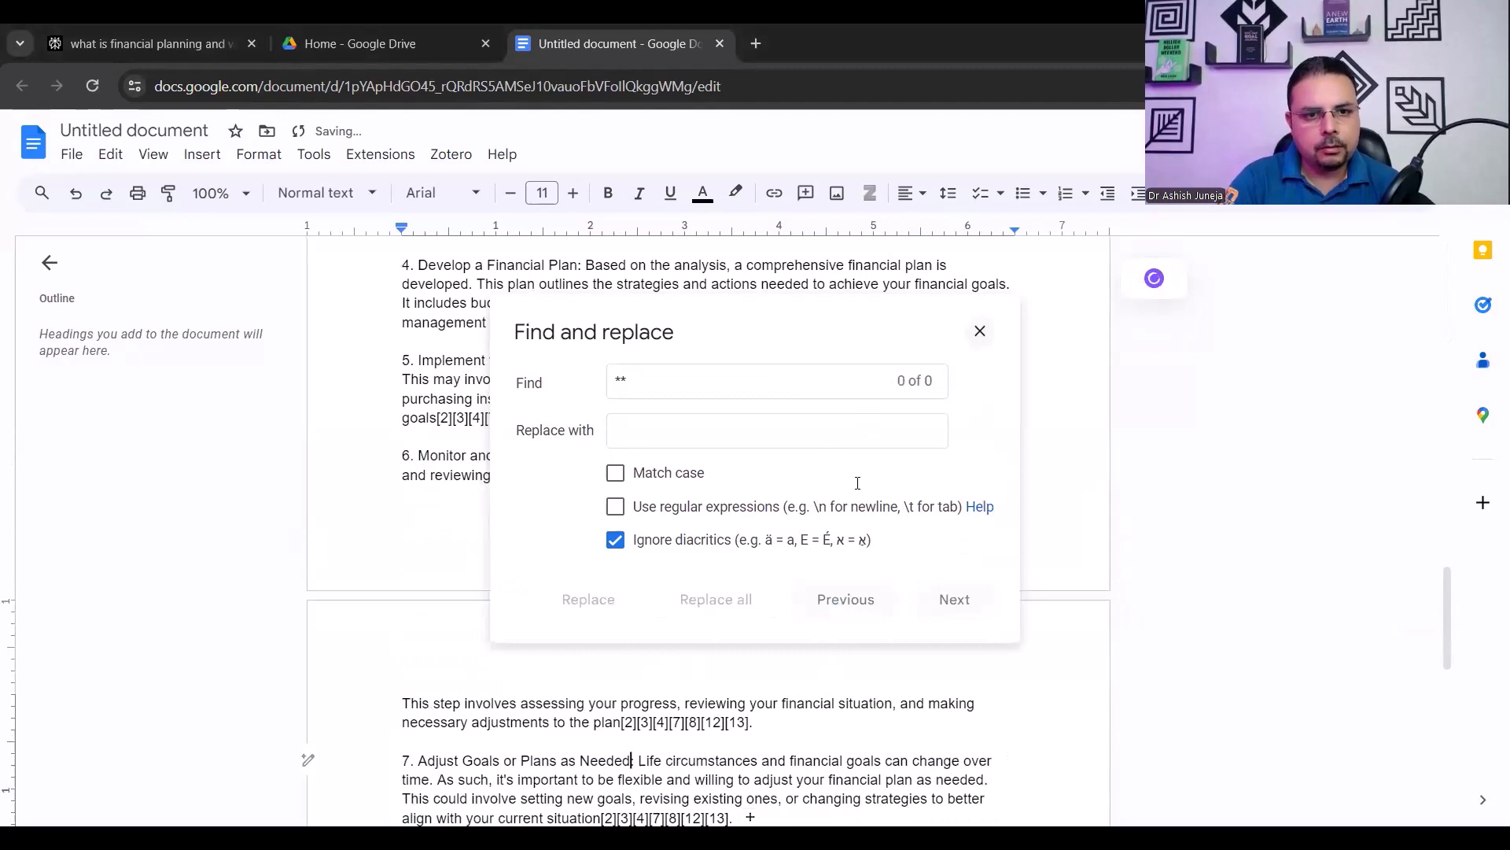
key(Escape)
Select the document's entire text and apply the Title style to it
scroll(850, 490, up, 9)
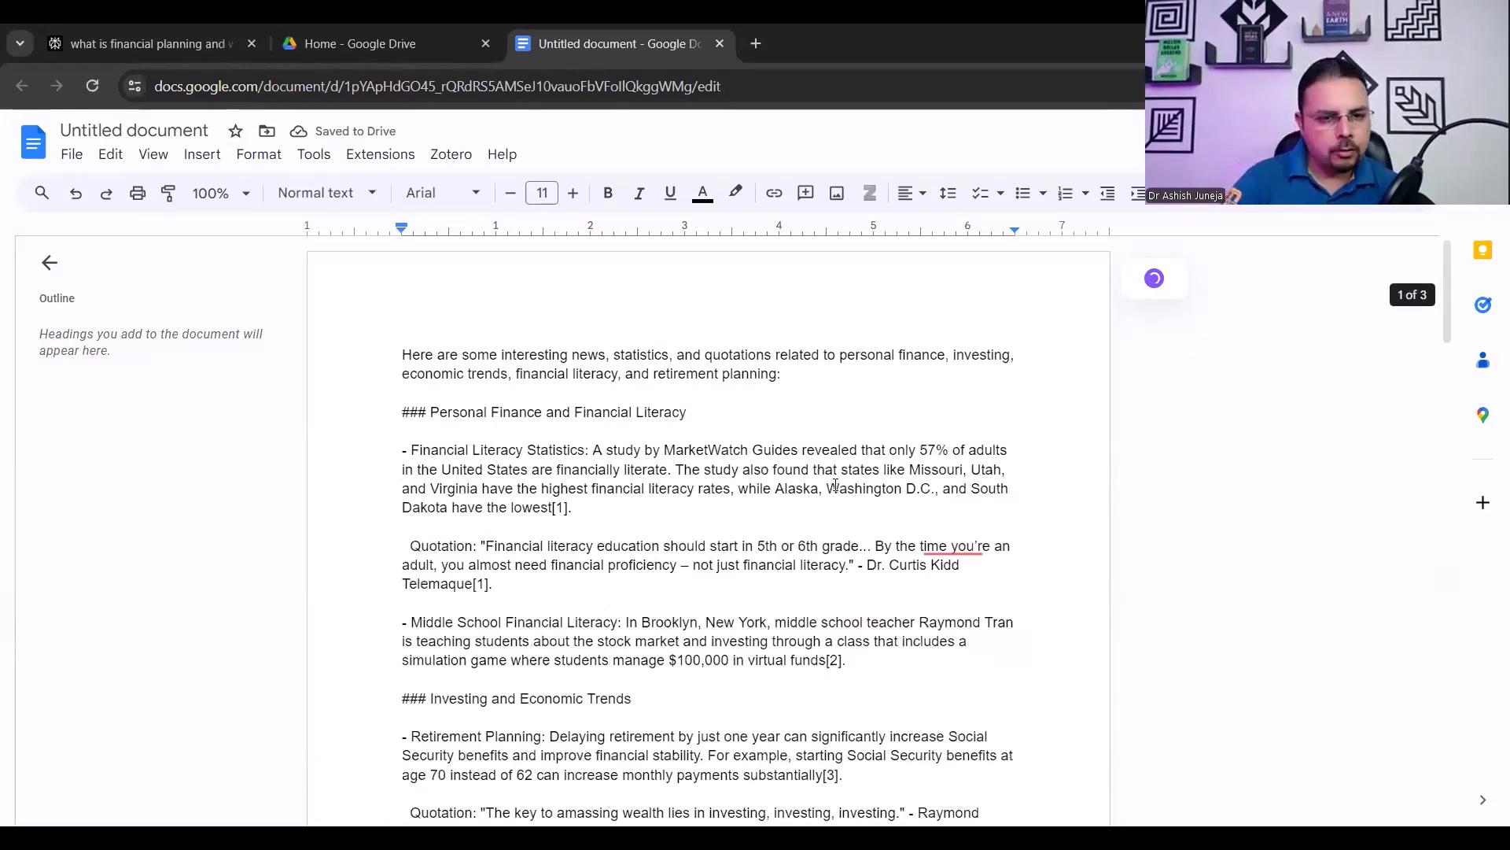
key(ctrl+a)
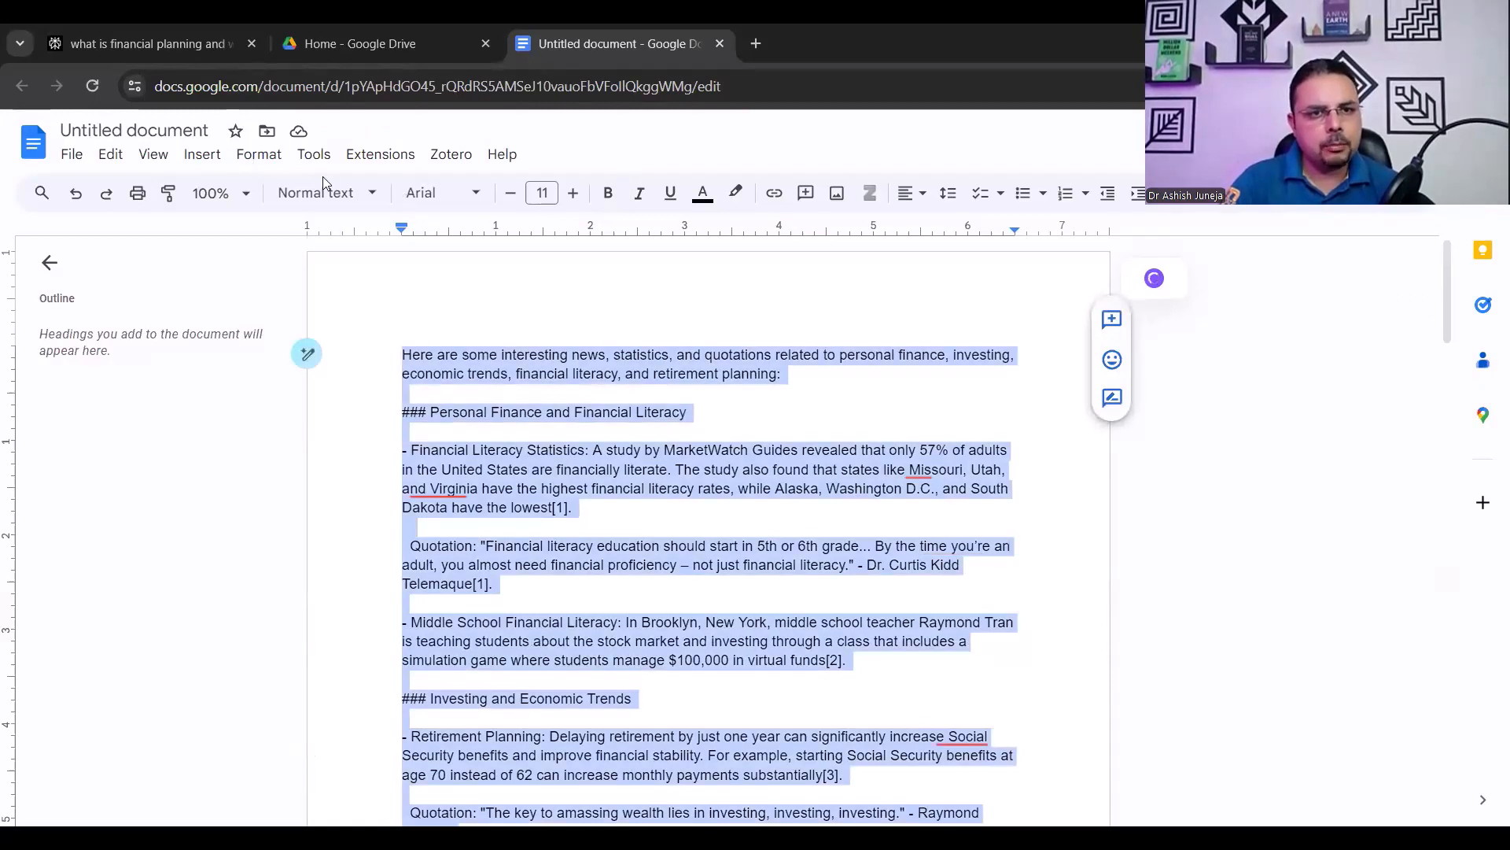
click(316, 197)
mouse_move(376, 314)
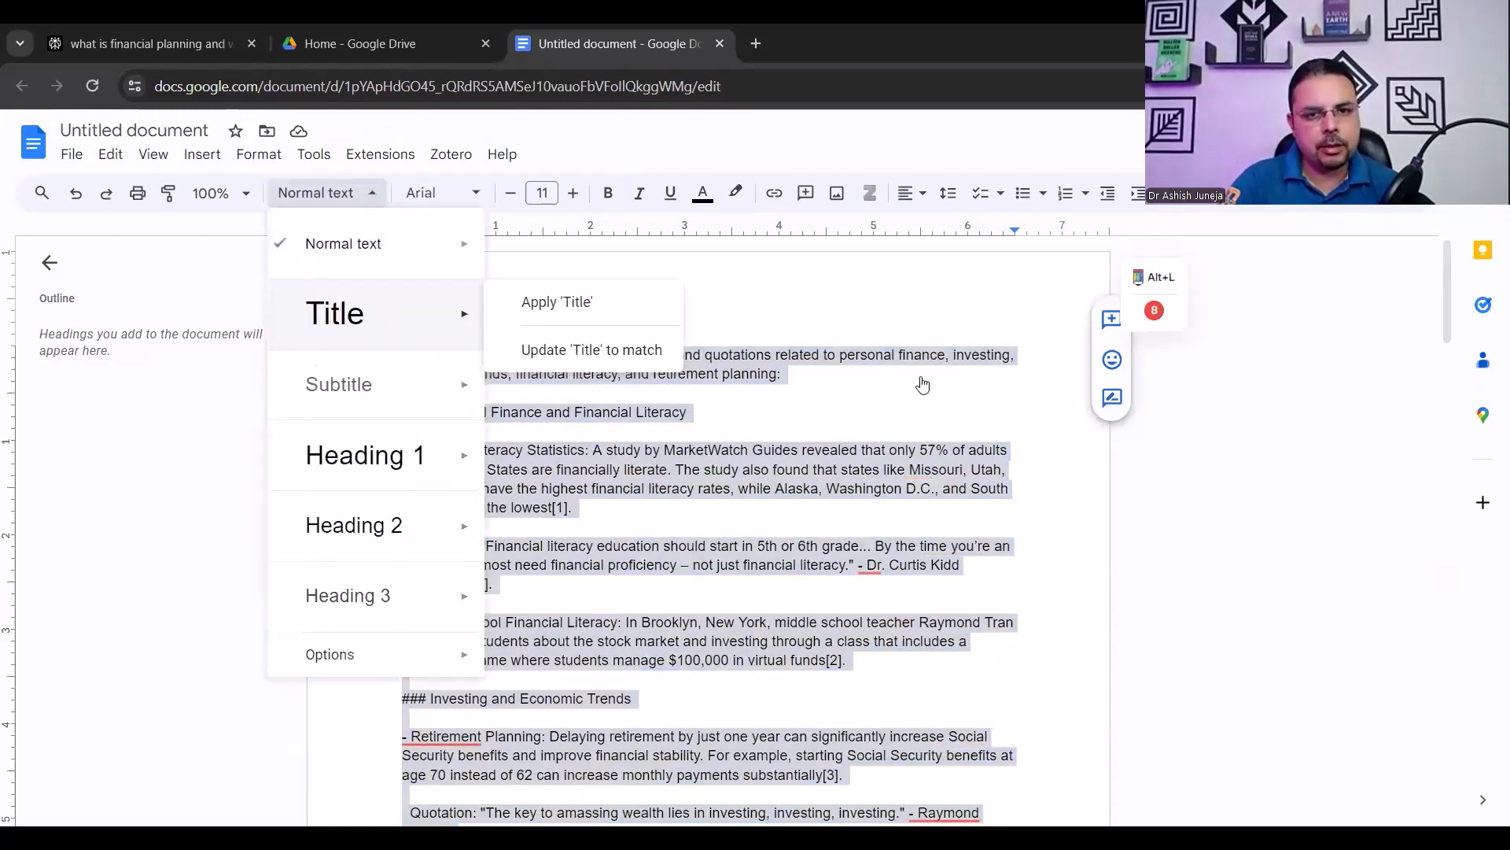
click(557, 301)
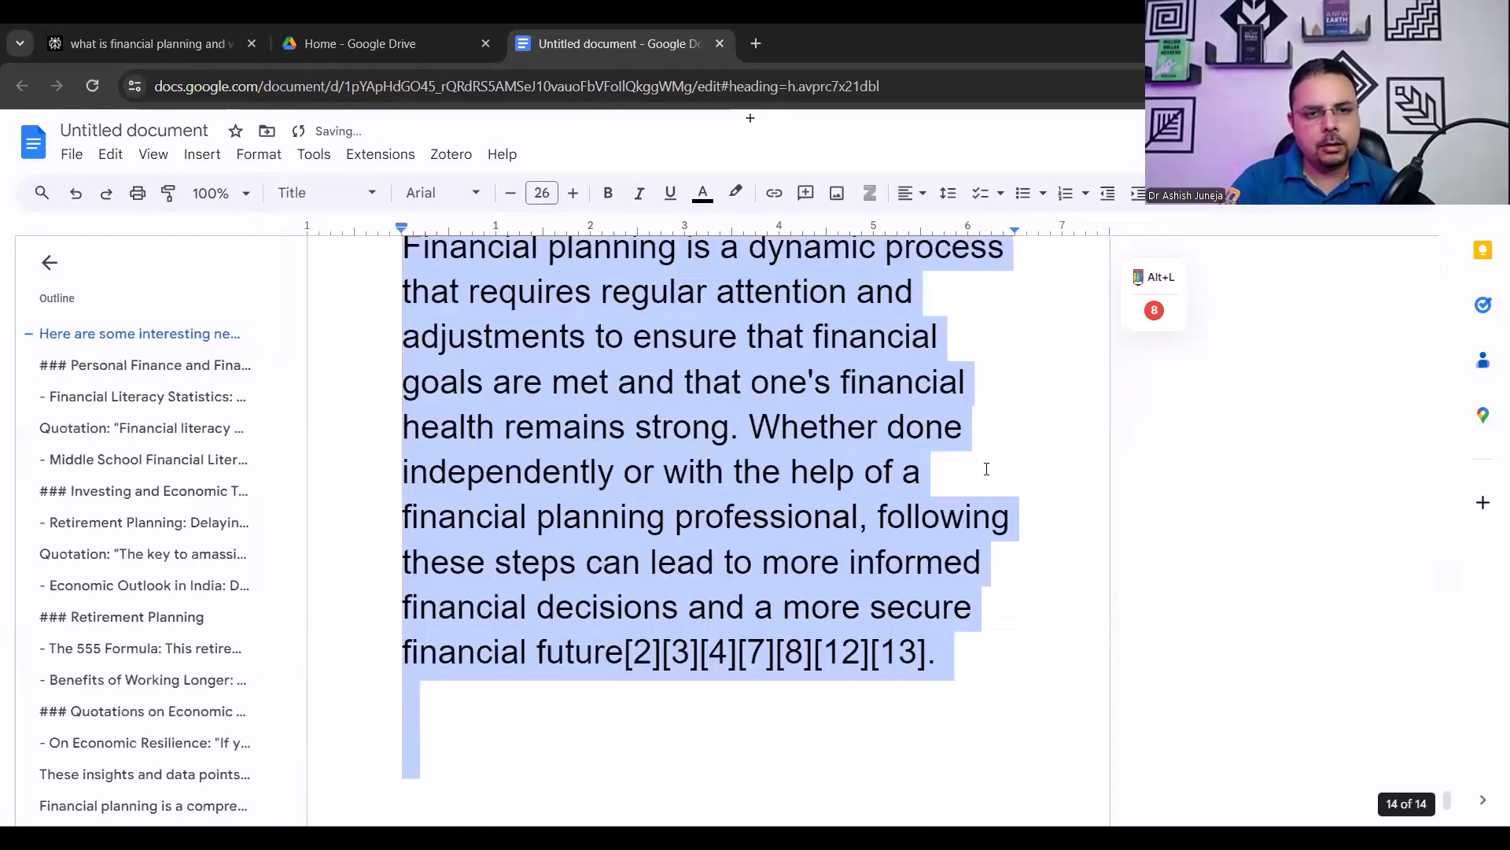
Delete the introductory paragraph and the "### Personal Finance and Financial Literacy" heading, including the blank line and dash before "Financial Literacy Statistics"
scroll(1383, 690, up, 5)
drag(1449, 752, 1288, 237)
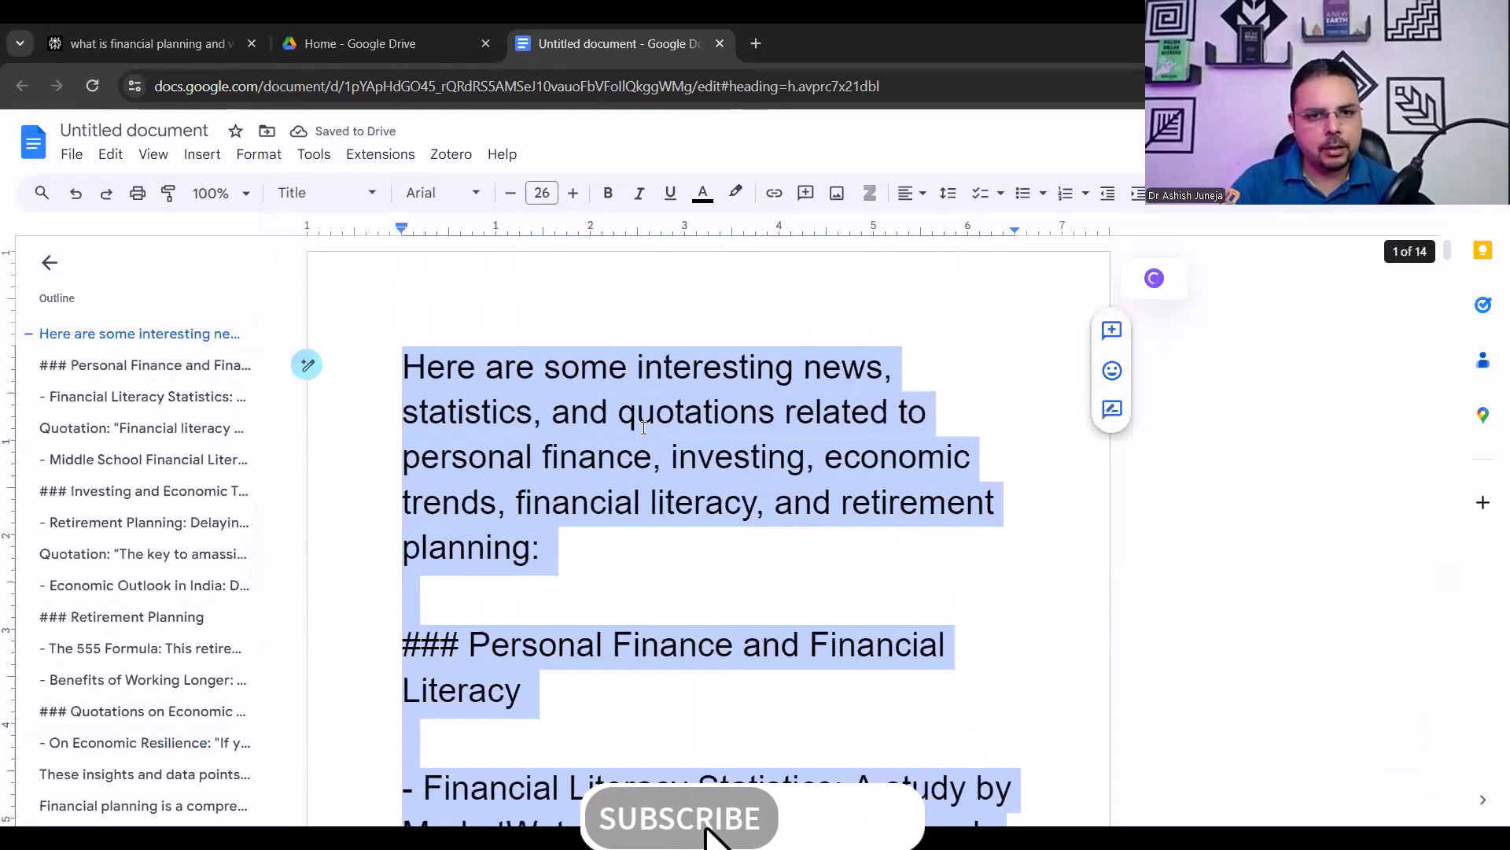
click(638, 348)
scroll(644, 428, up, 1)
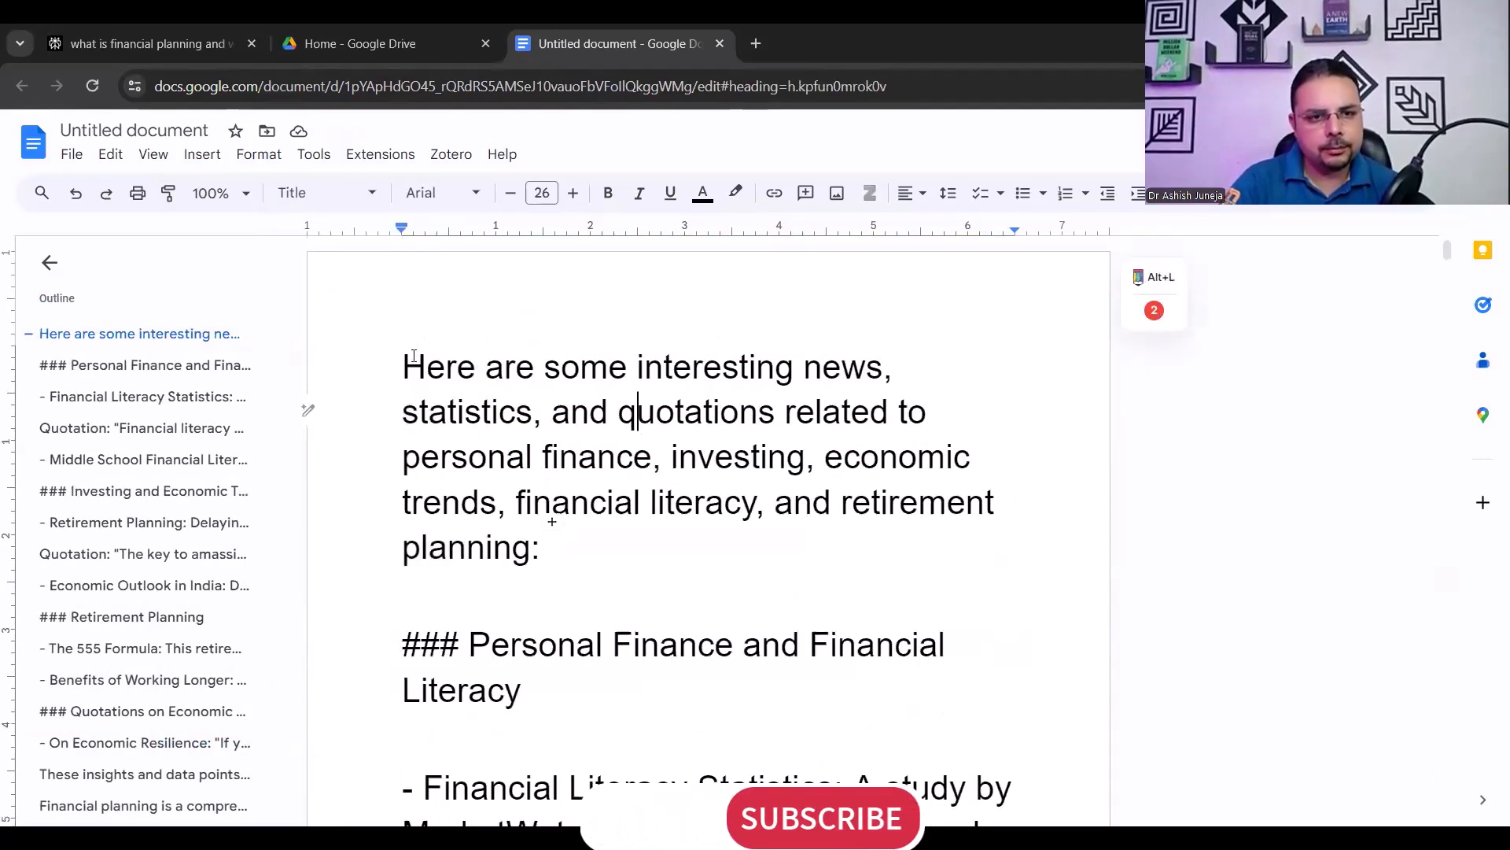
drag(403, 366, 585, 713)
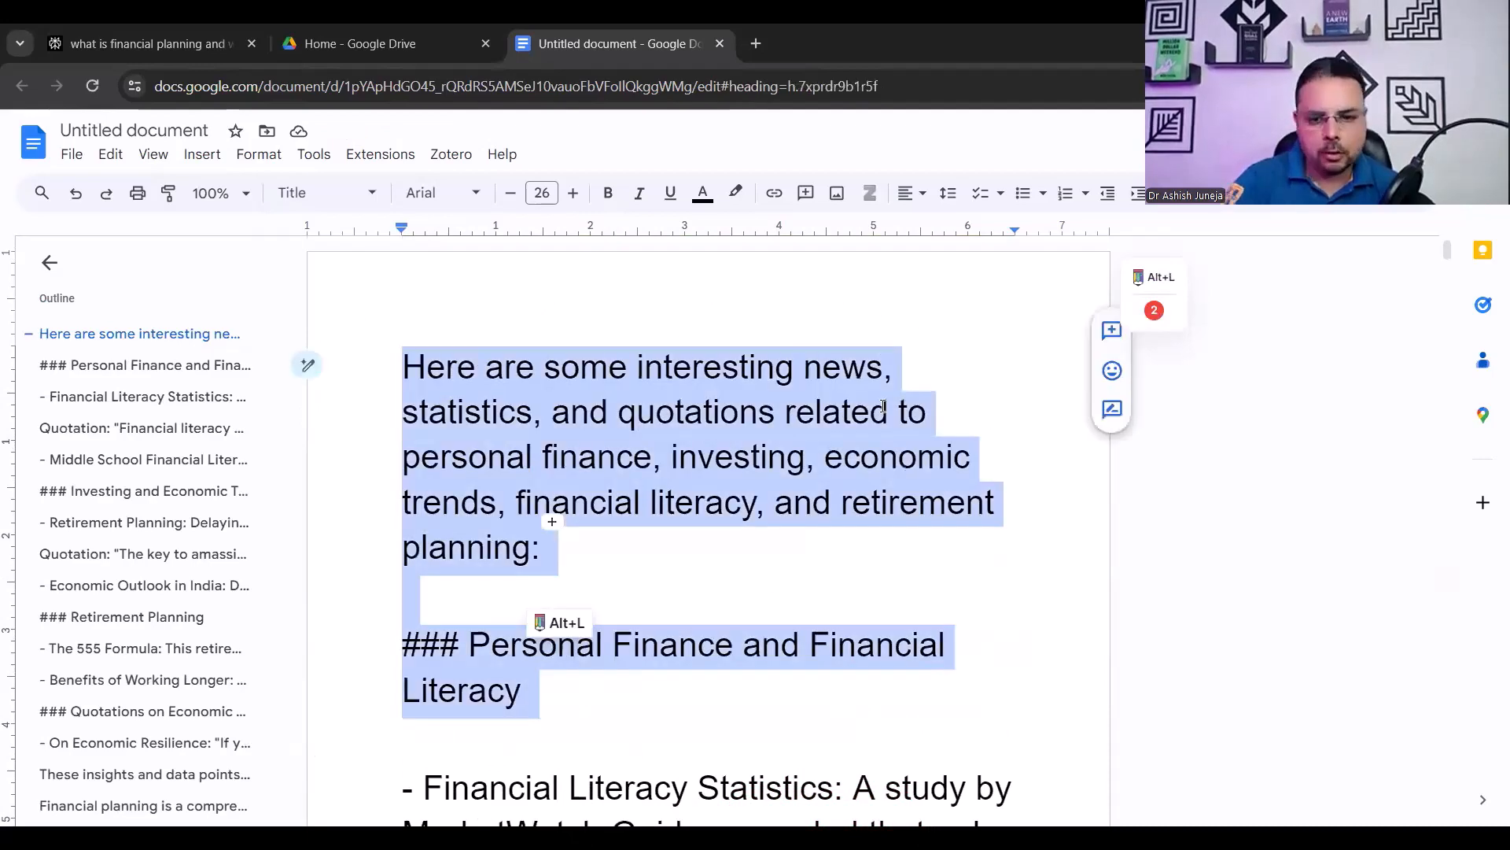
scroll(882, 406, down, 1)
key(BackSpace)
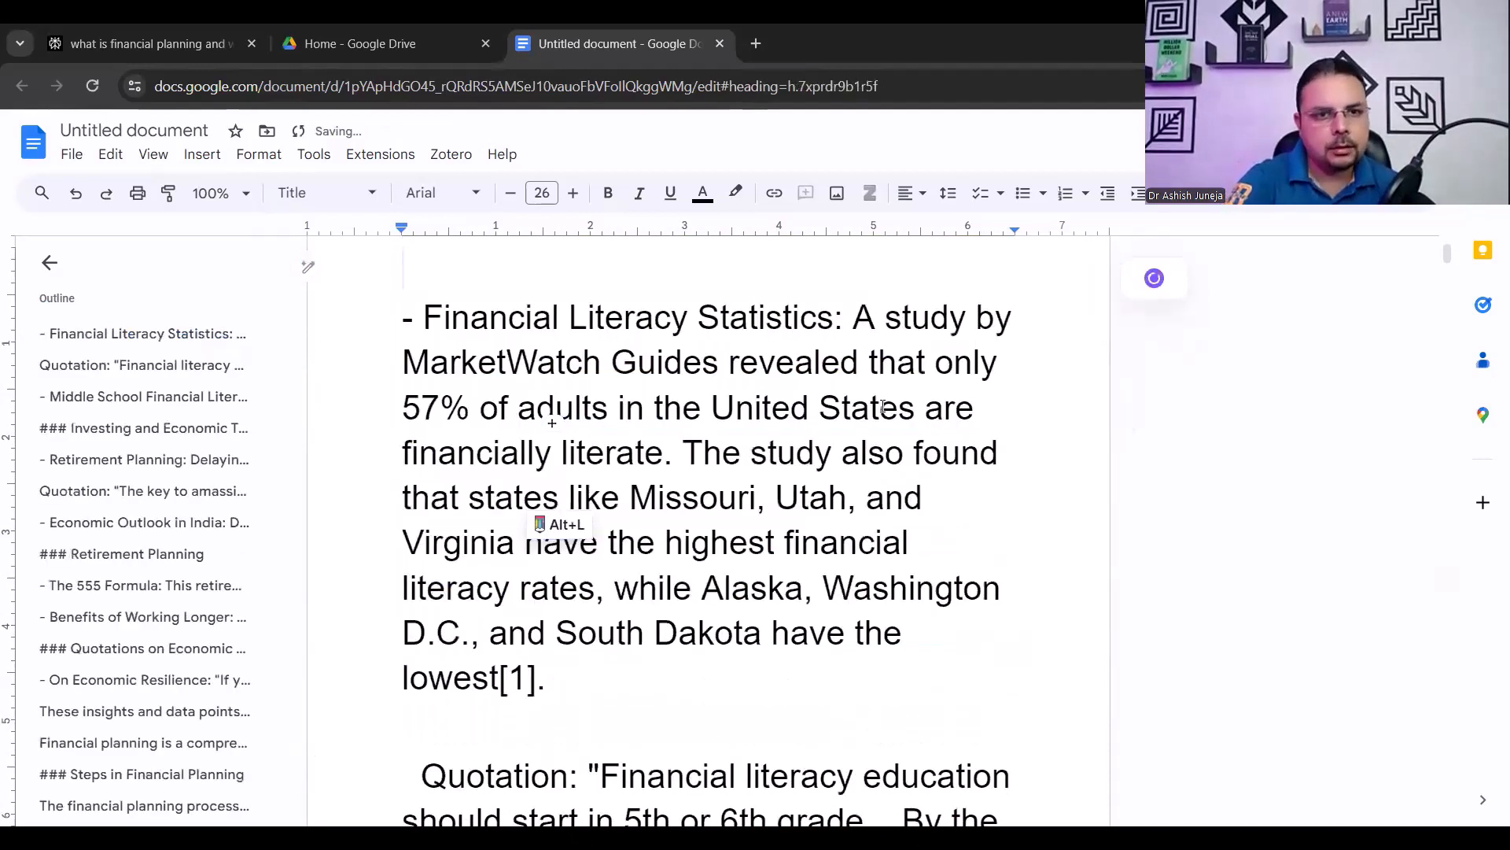
key(Delete)
key(Delete)
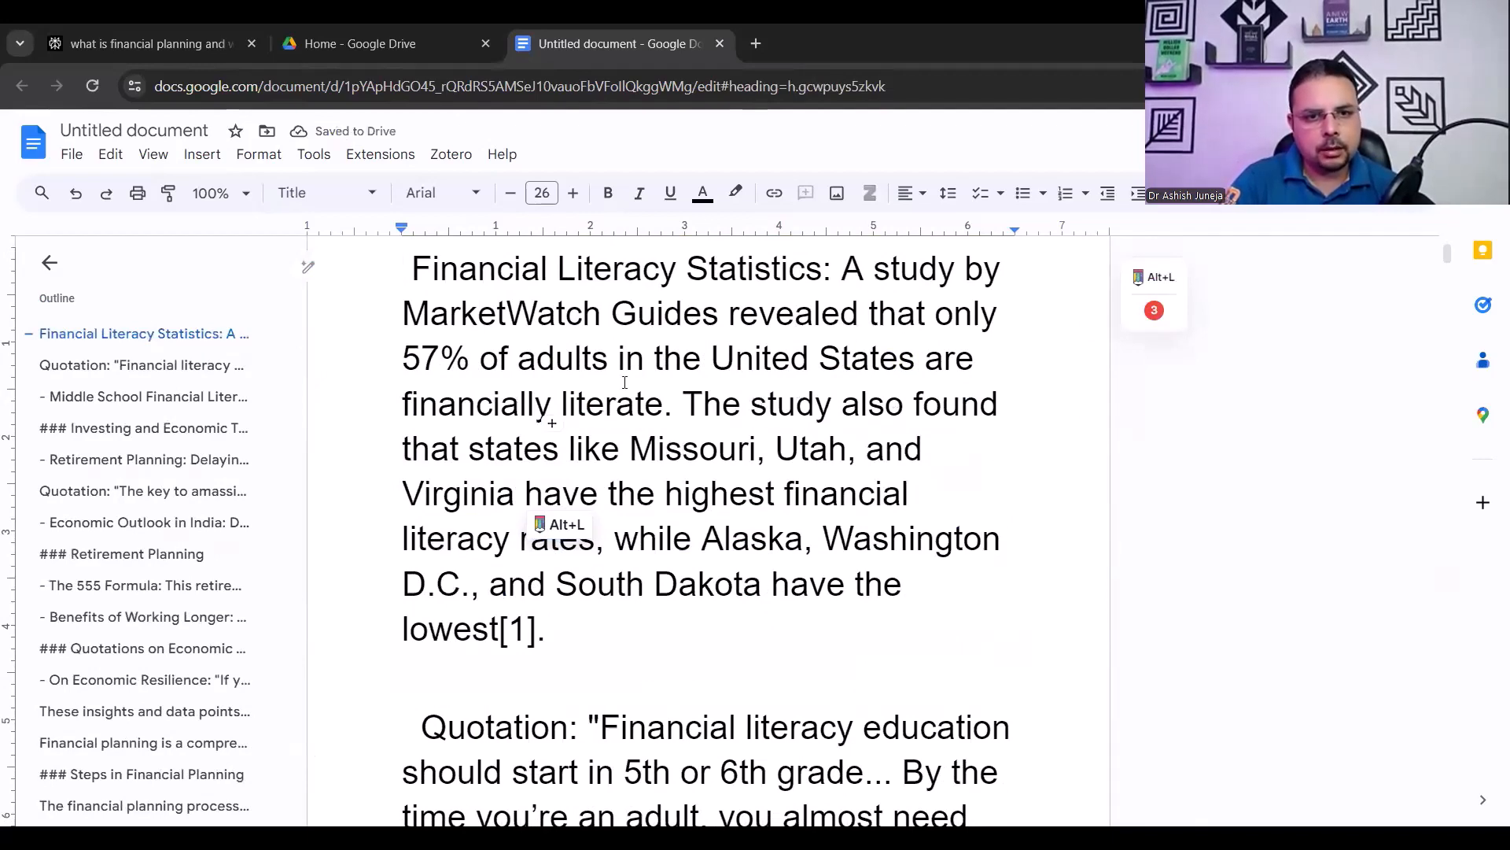
Delete the "Financial Literacy Statistics" paragraph and the leftover blank line and spaces so the document starts with "Quotation:"
scroll(625, 382, up, 1)
drag(413, 367, 595, 636)
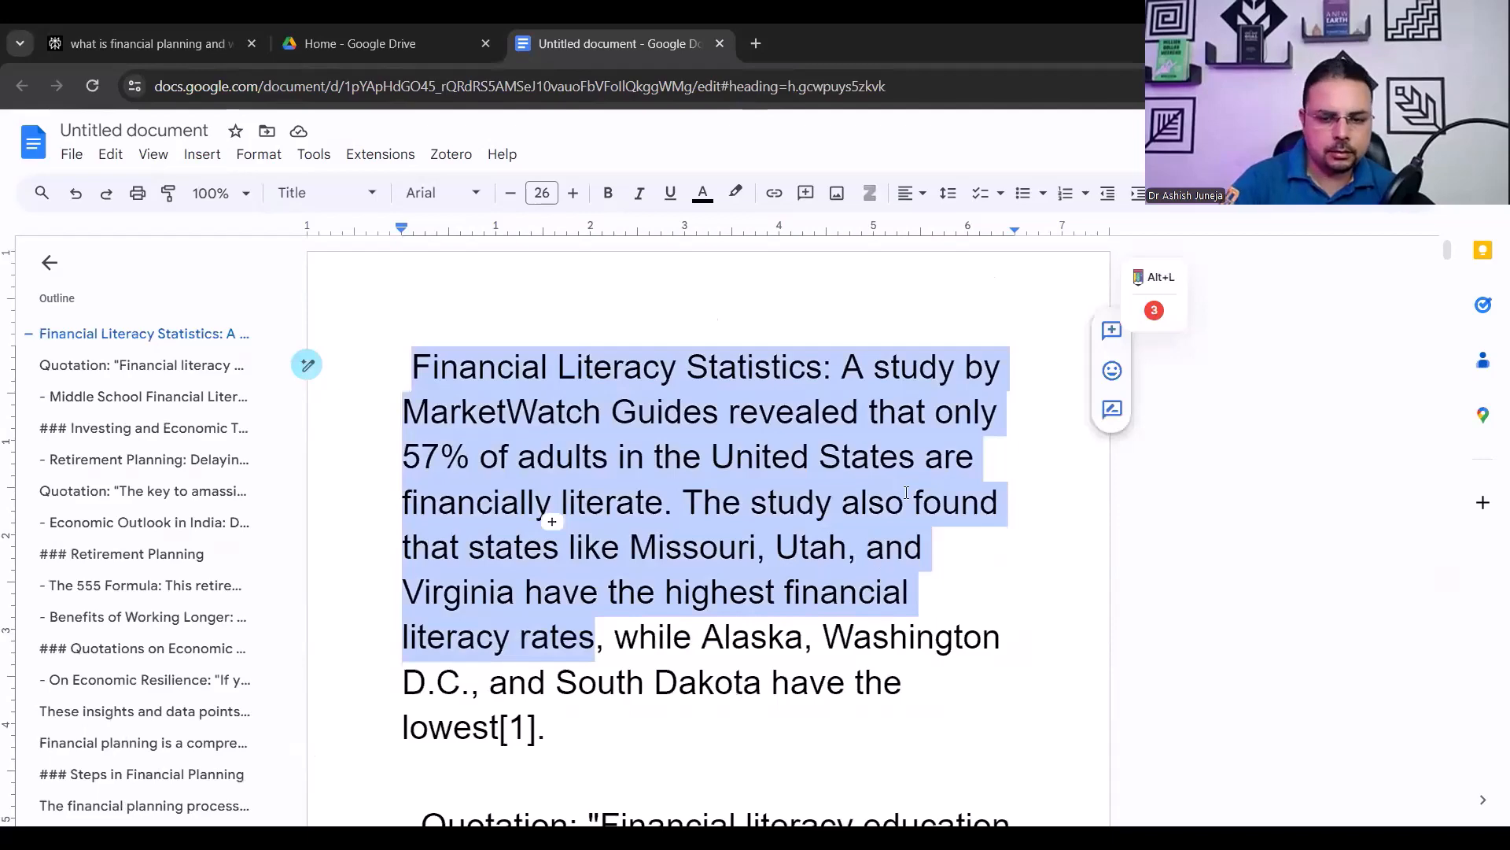
drag(553, 521, 558, 701)
key(BackSpace)
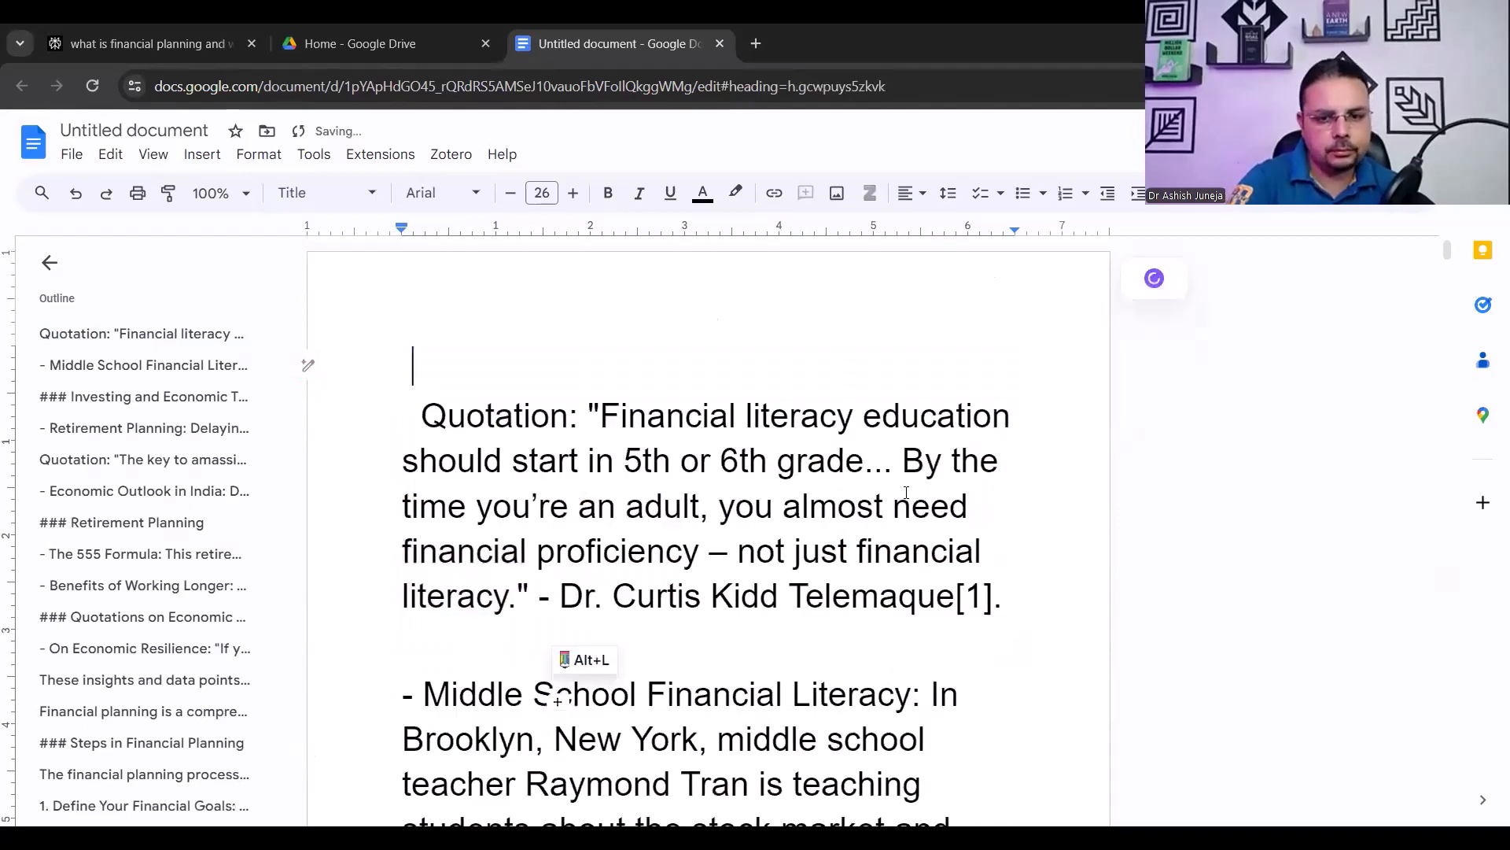
key(BackSpace)
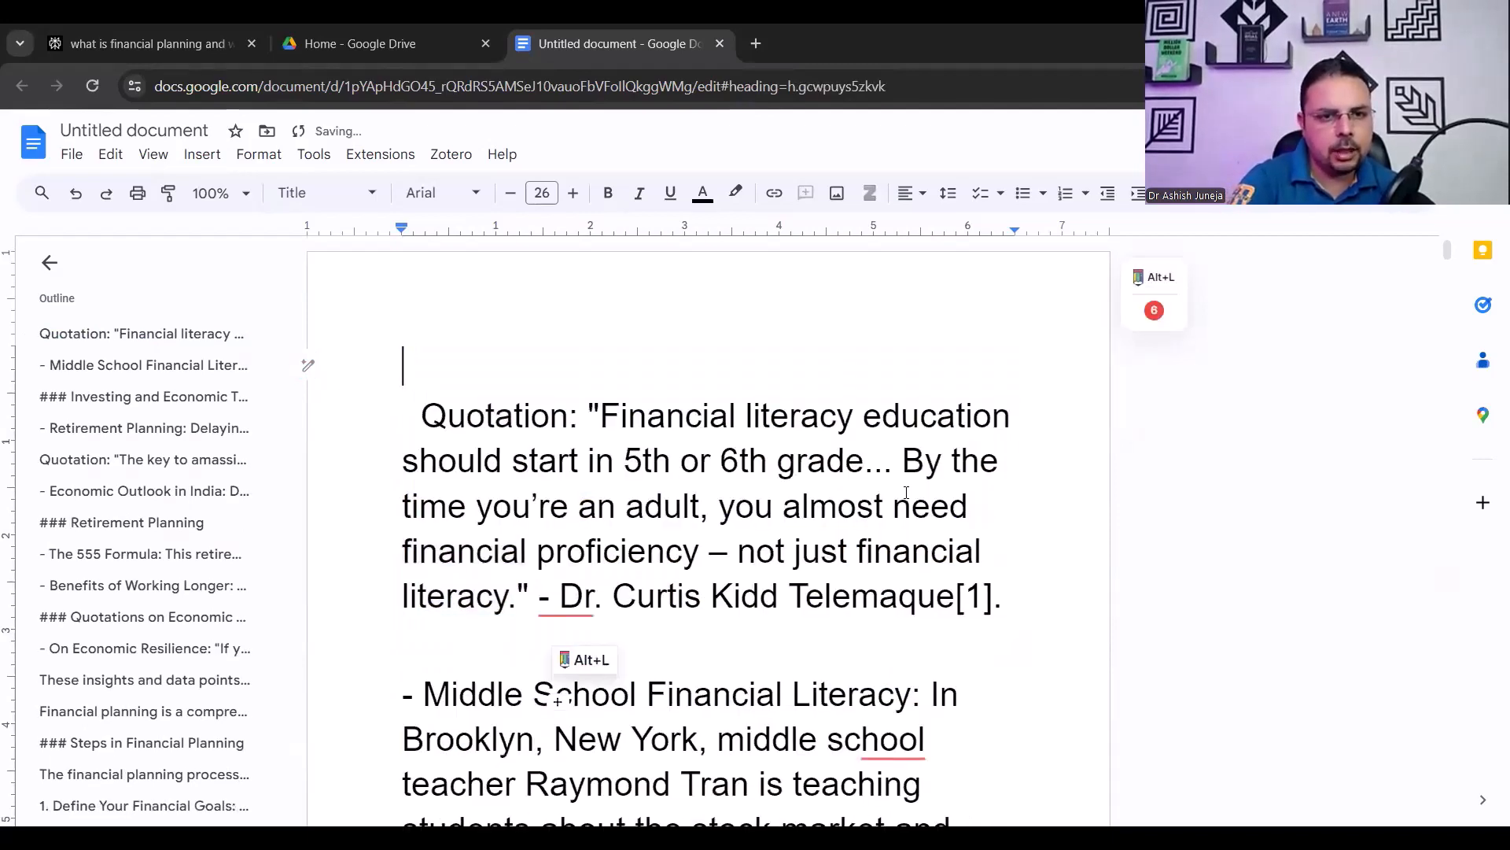
key(Delete)
key(Delete)
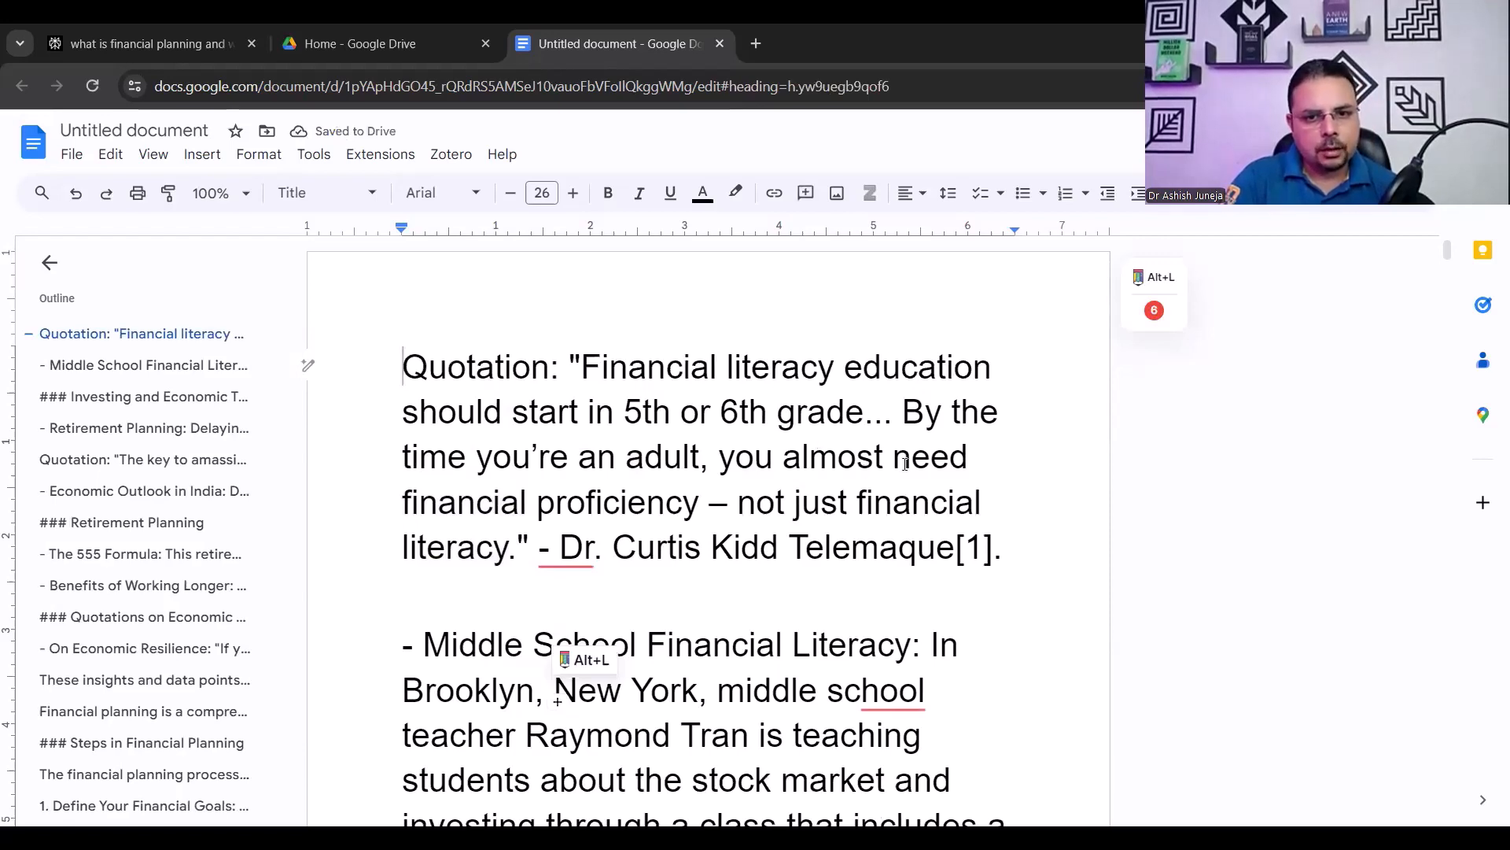
Delete the citation marker "[1]." at the end of the opening "Financial literacy education" quotation
scroll(1027, 452, down, 1)
click(1042, 457)
key(BackSpace)
key(BackSpace)
key(BackSpace)
key(BackSpace)
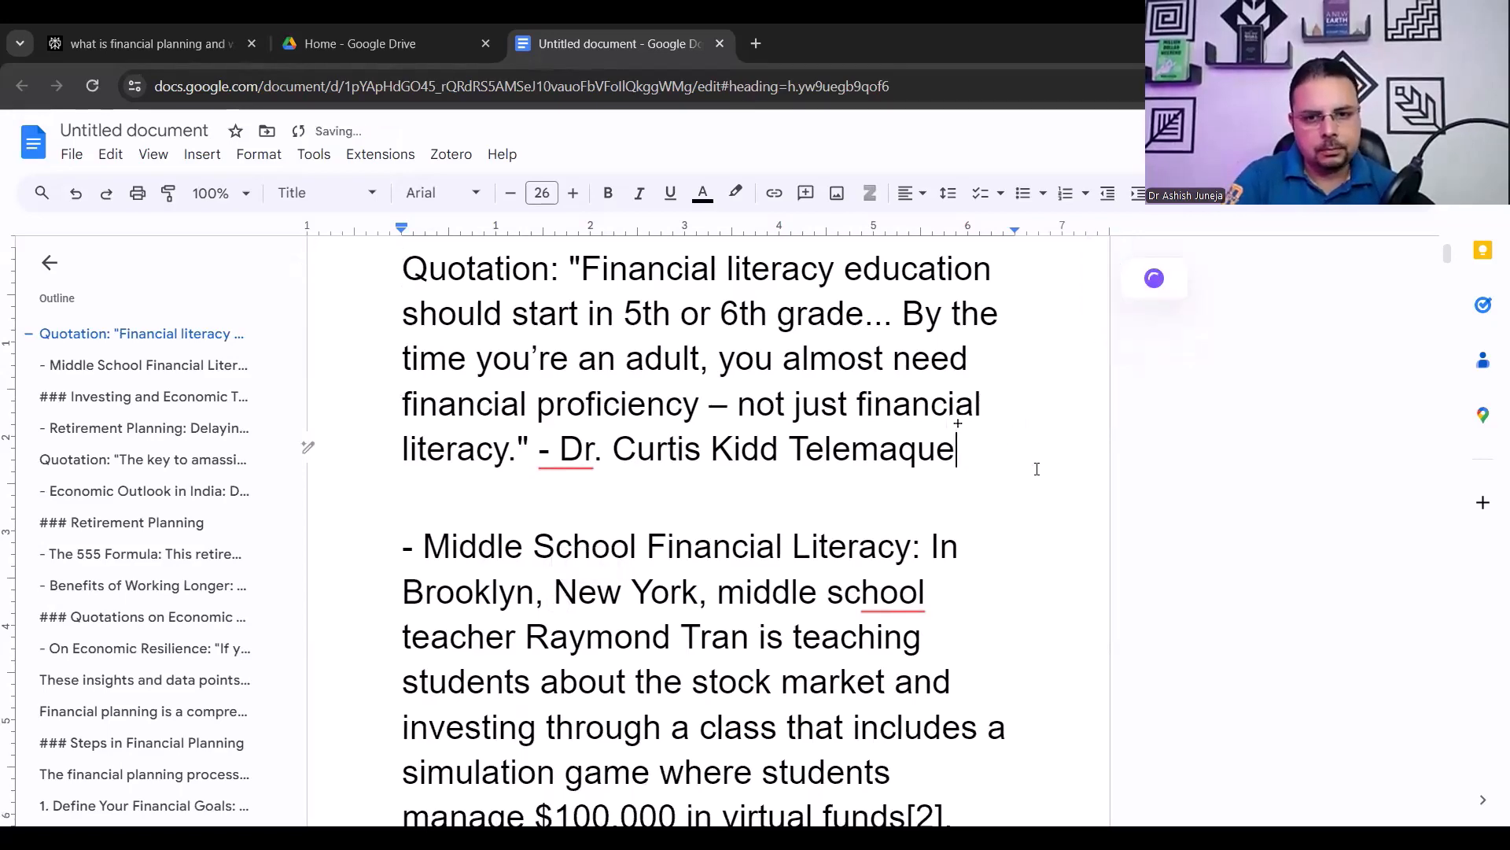
scroll(1037, 469, down, 1)
scroll(981, 457, up, 2)
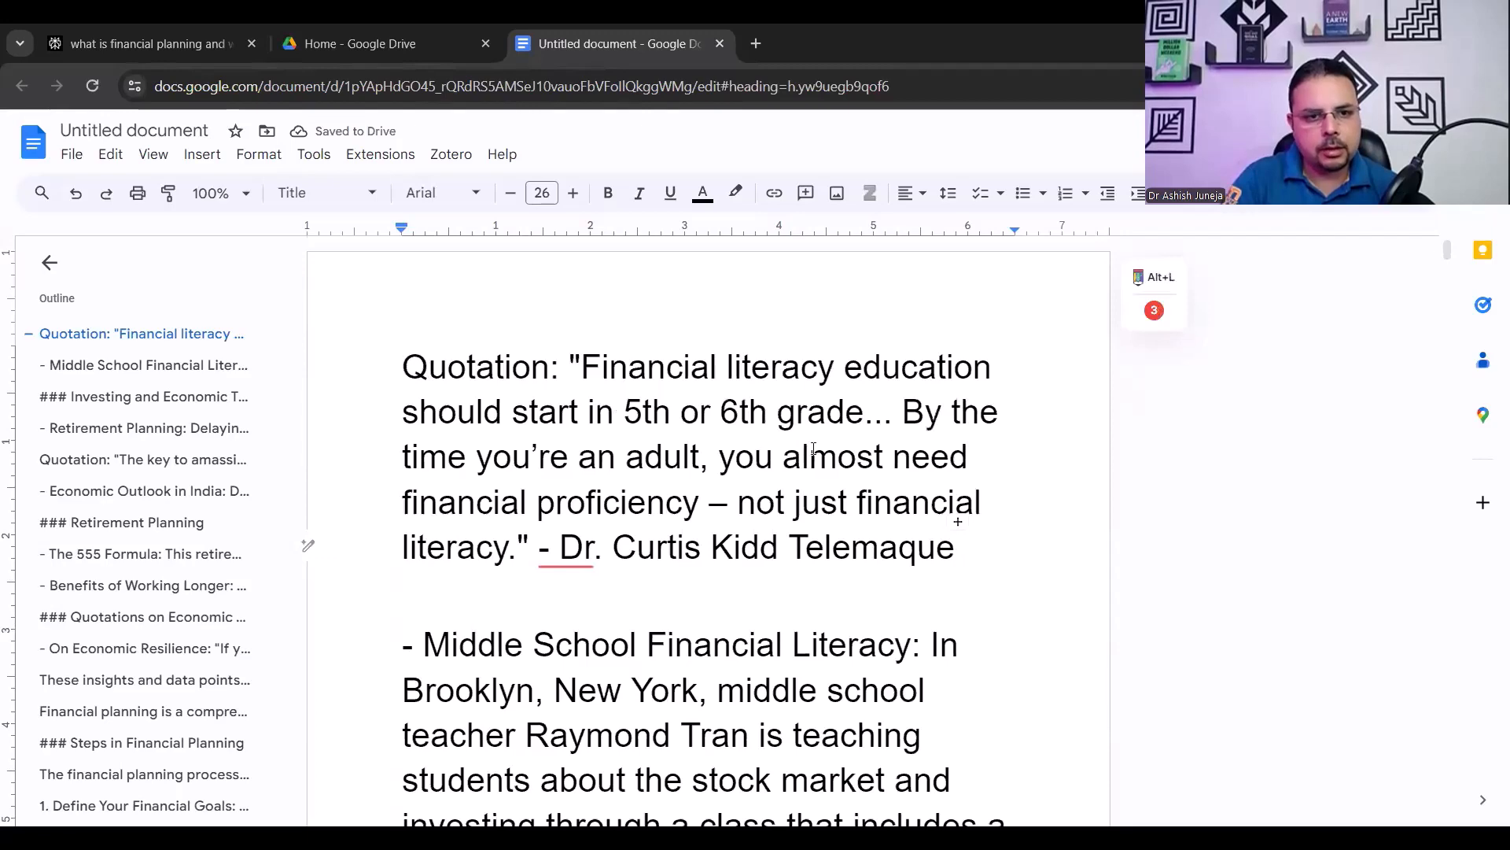
Remove the "### " prefix from the "Investing and Economic Trends" heading
scroll(595, 496, down, 3)
scroll(387, 441, down, 3)
click(389, 431)
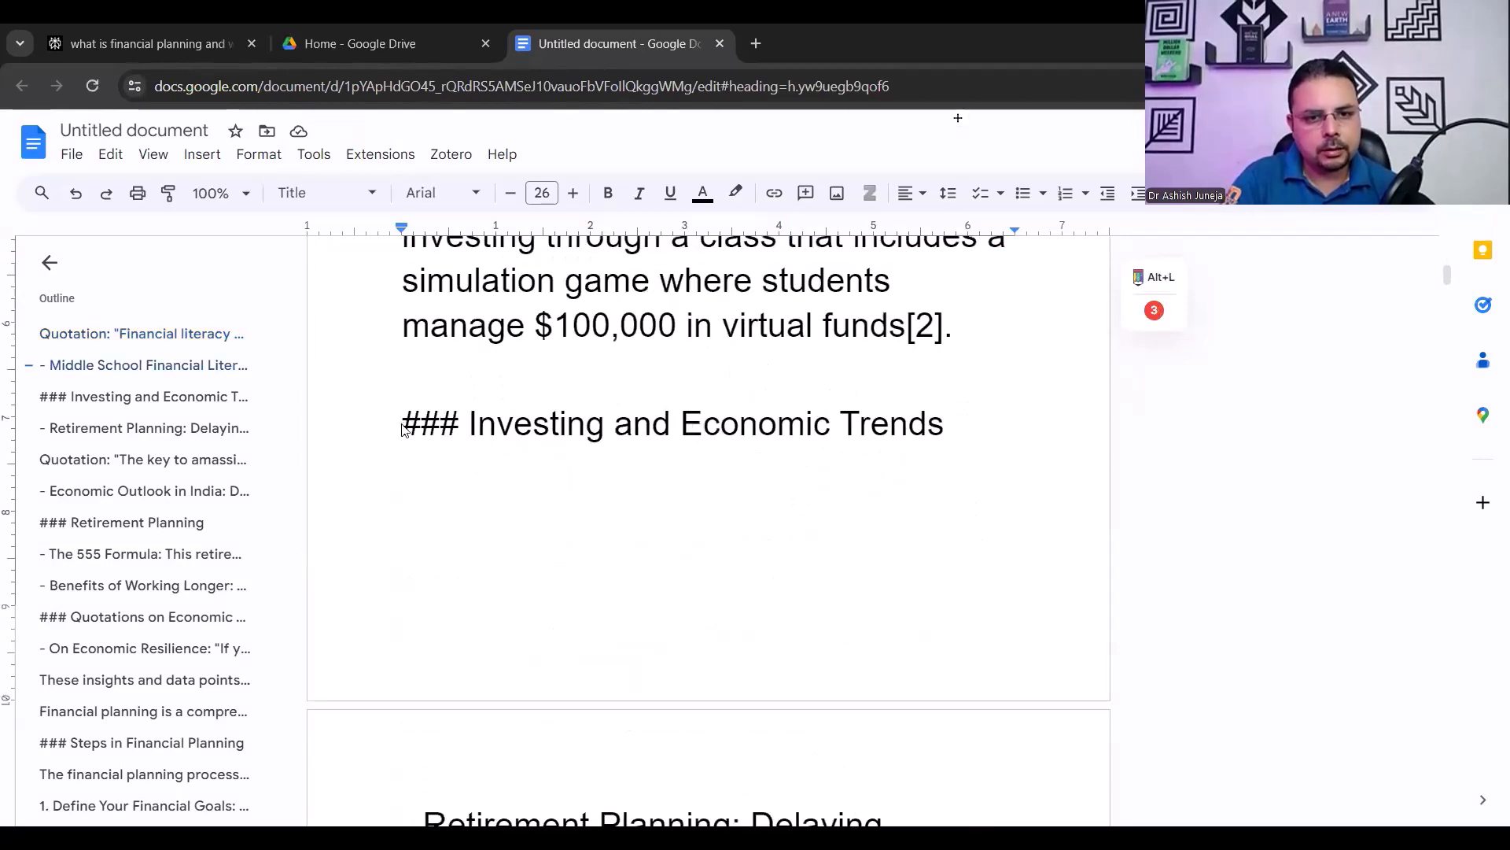
drag(941, 426, 467, 430)
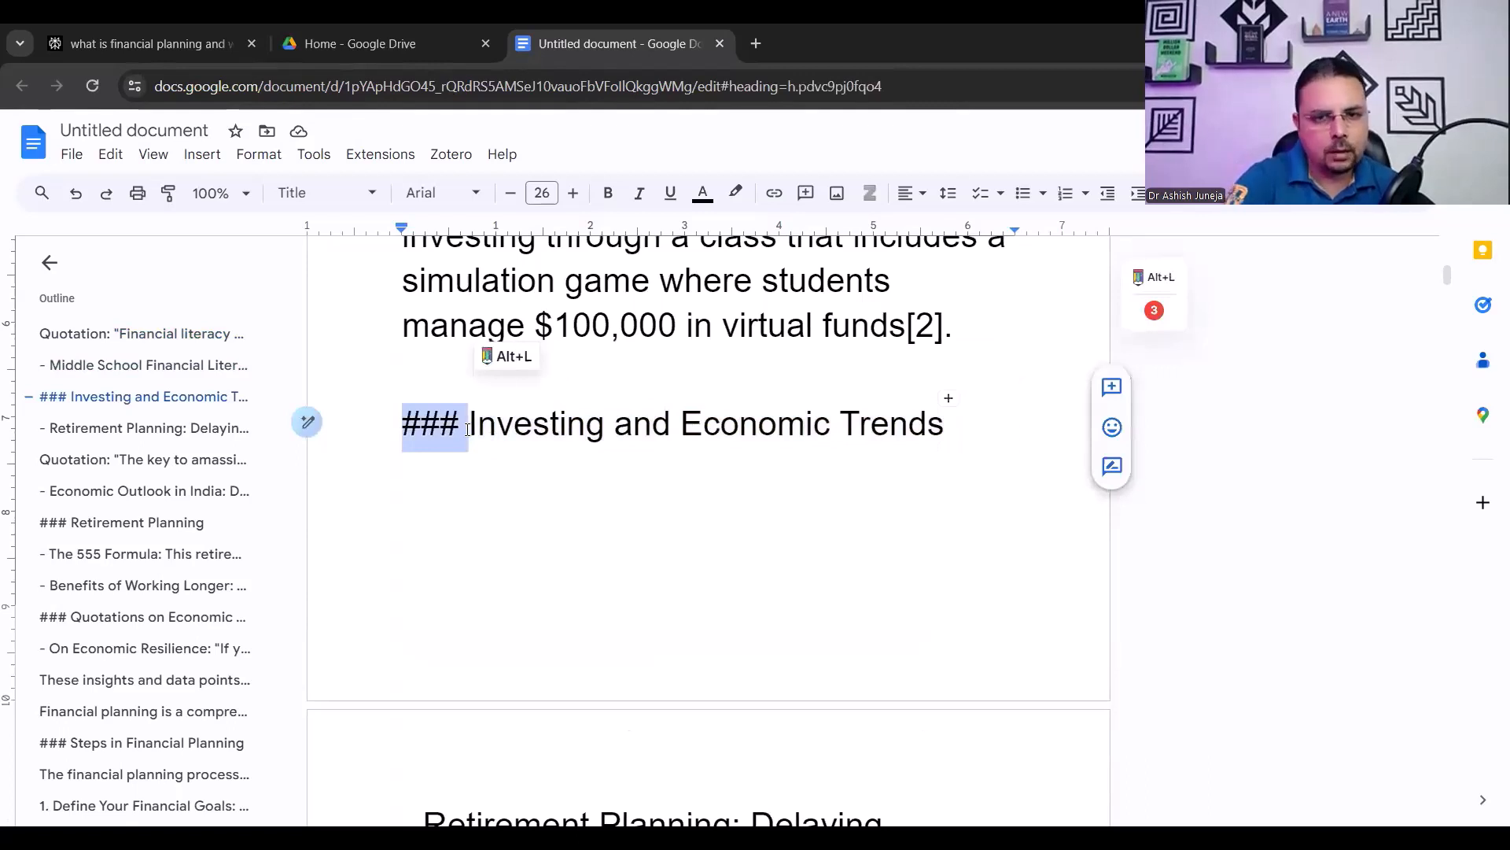
key(BackSpace)
Remove the leading dash and space from the "Retirement Planning: Delaying" paragraph and the "[3]." marker at its end
scroll(363, 357, down, 6)
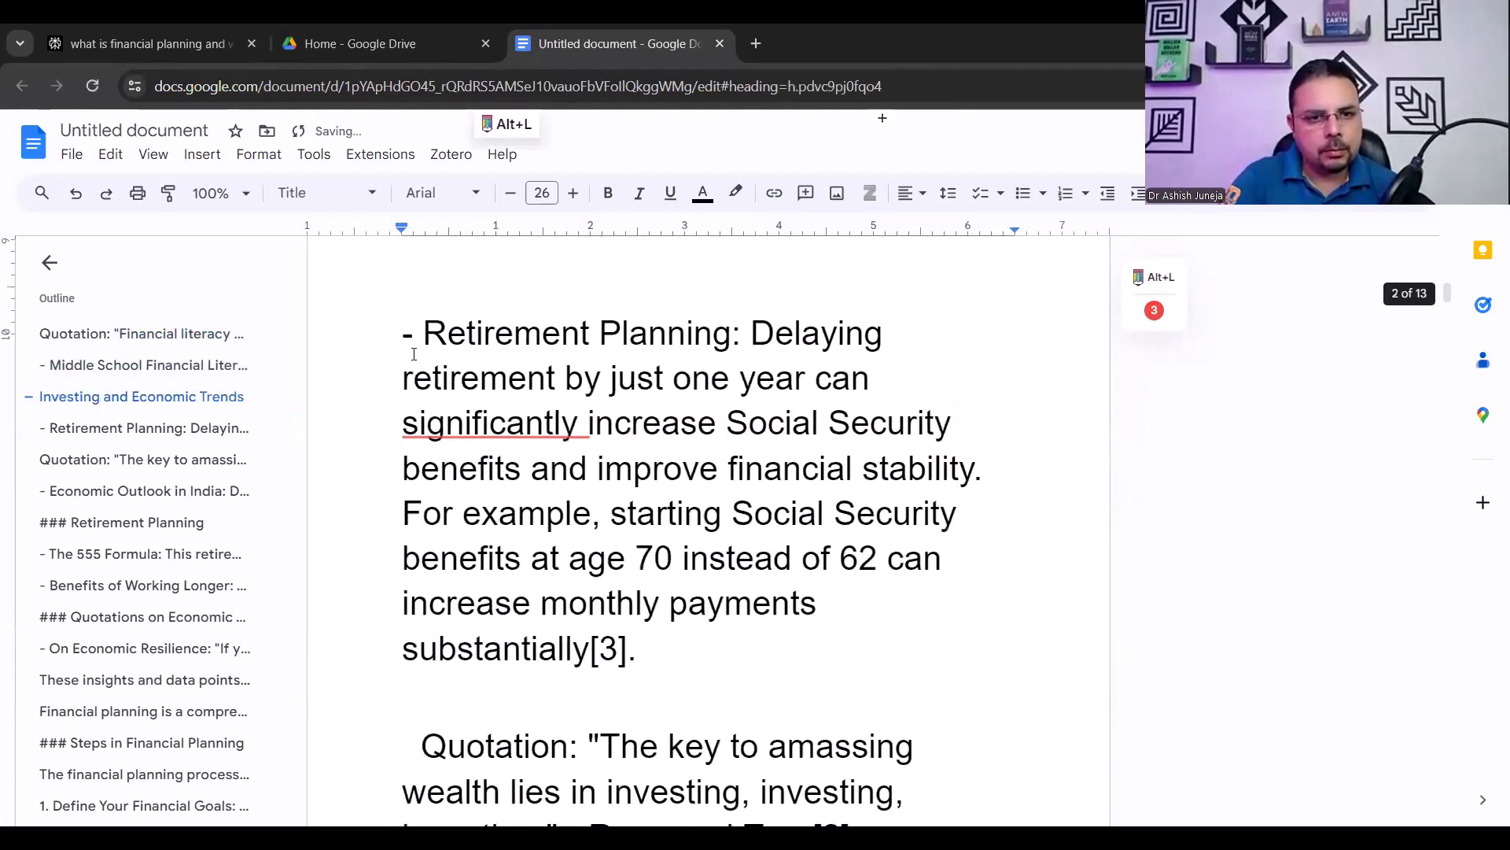
click(464, 350)
click(464, 349)
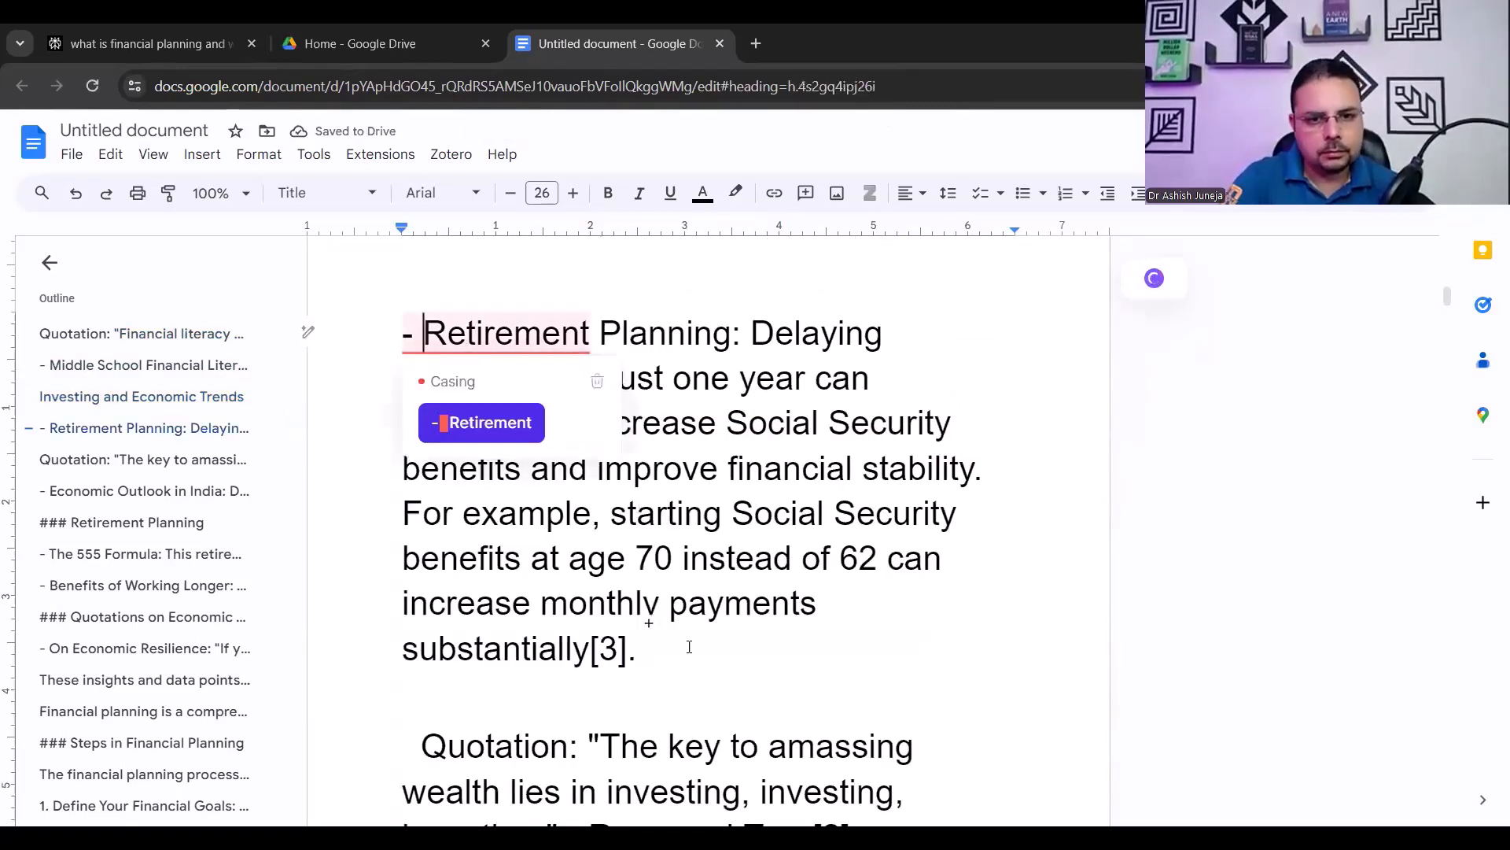
key(BackSpace)
key(BackSpace)
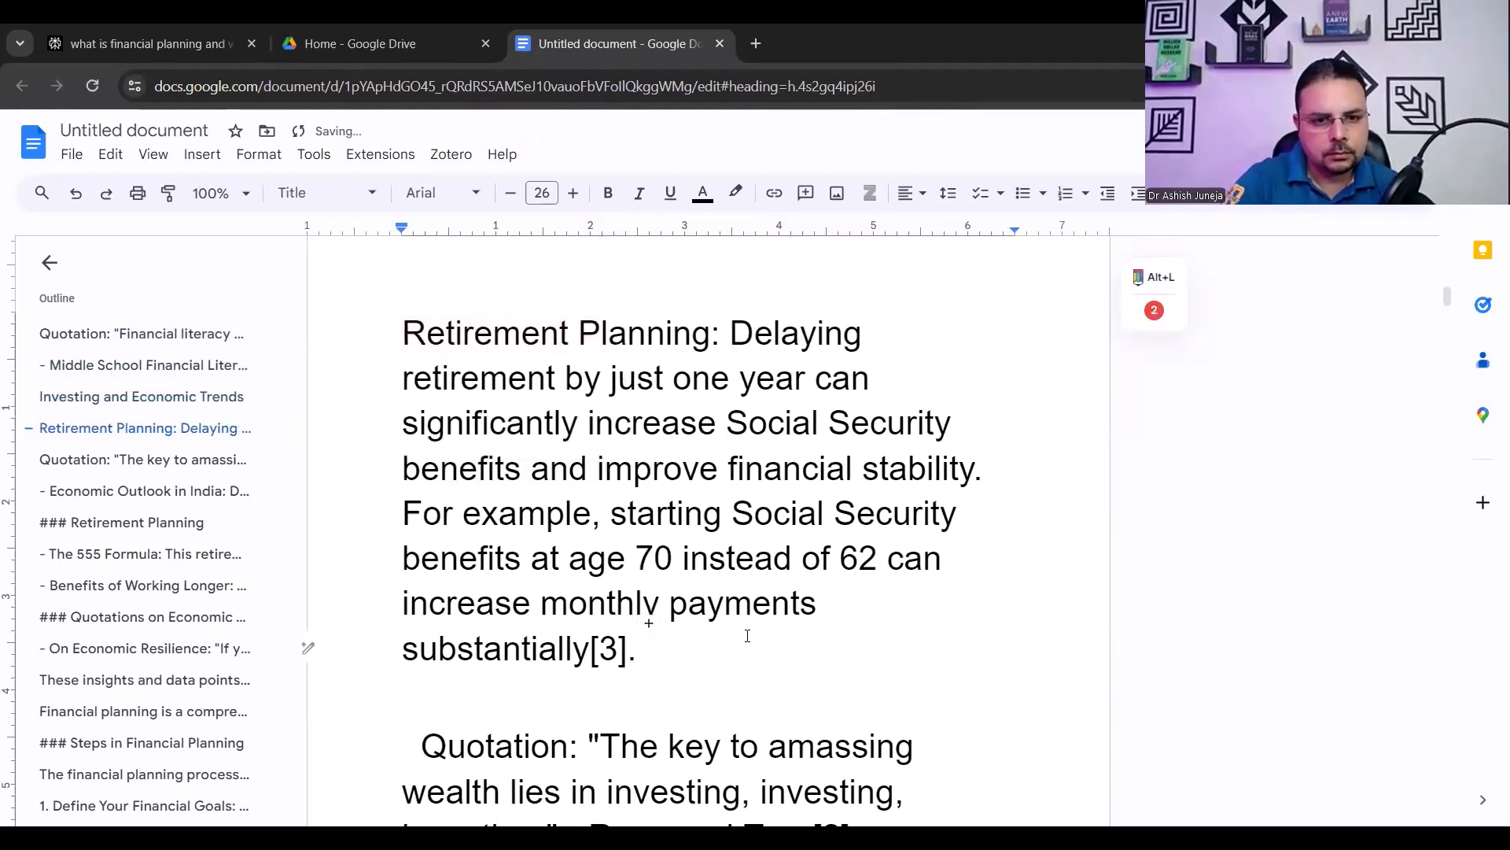
key(BackSpace)
key(BackSpace)
key(BackSpace)
key(BackSpace)
Delete one leading space and the closing "[2]." marker from the "The key to amassing wealth" quotation
scroll(434, 500, down, 2)
click(872, 570)
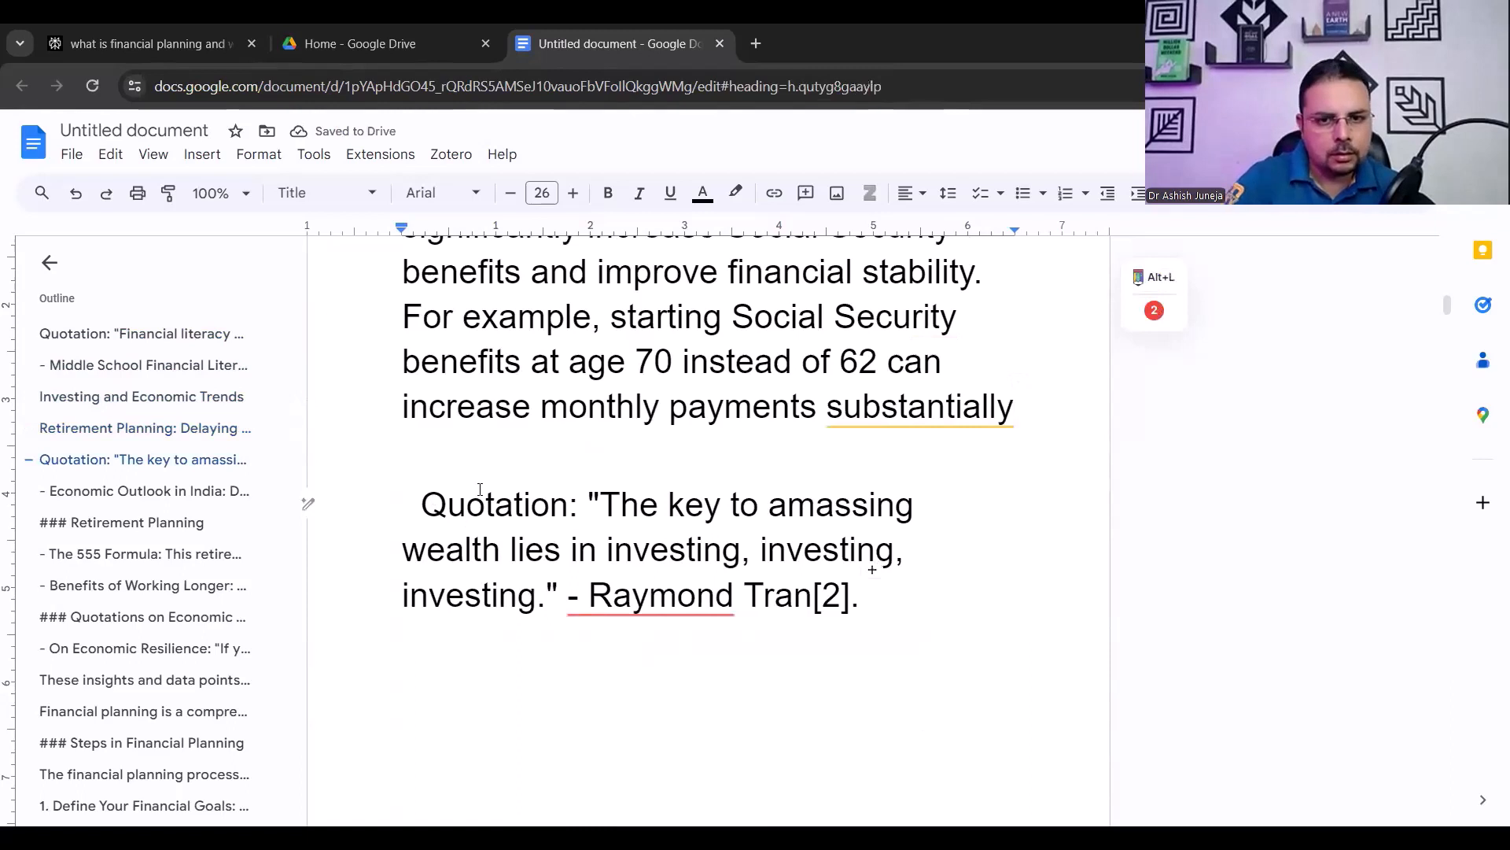
key(BackSpace)
click(694, 601)
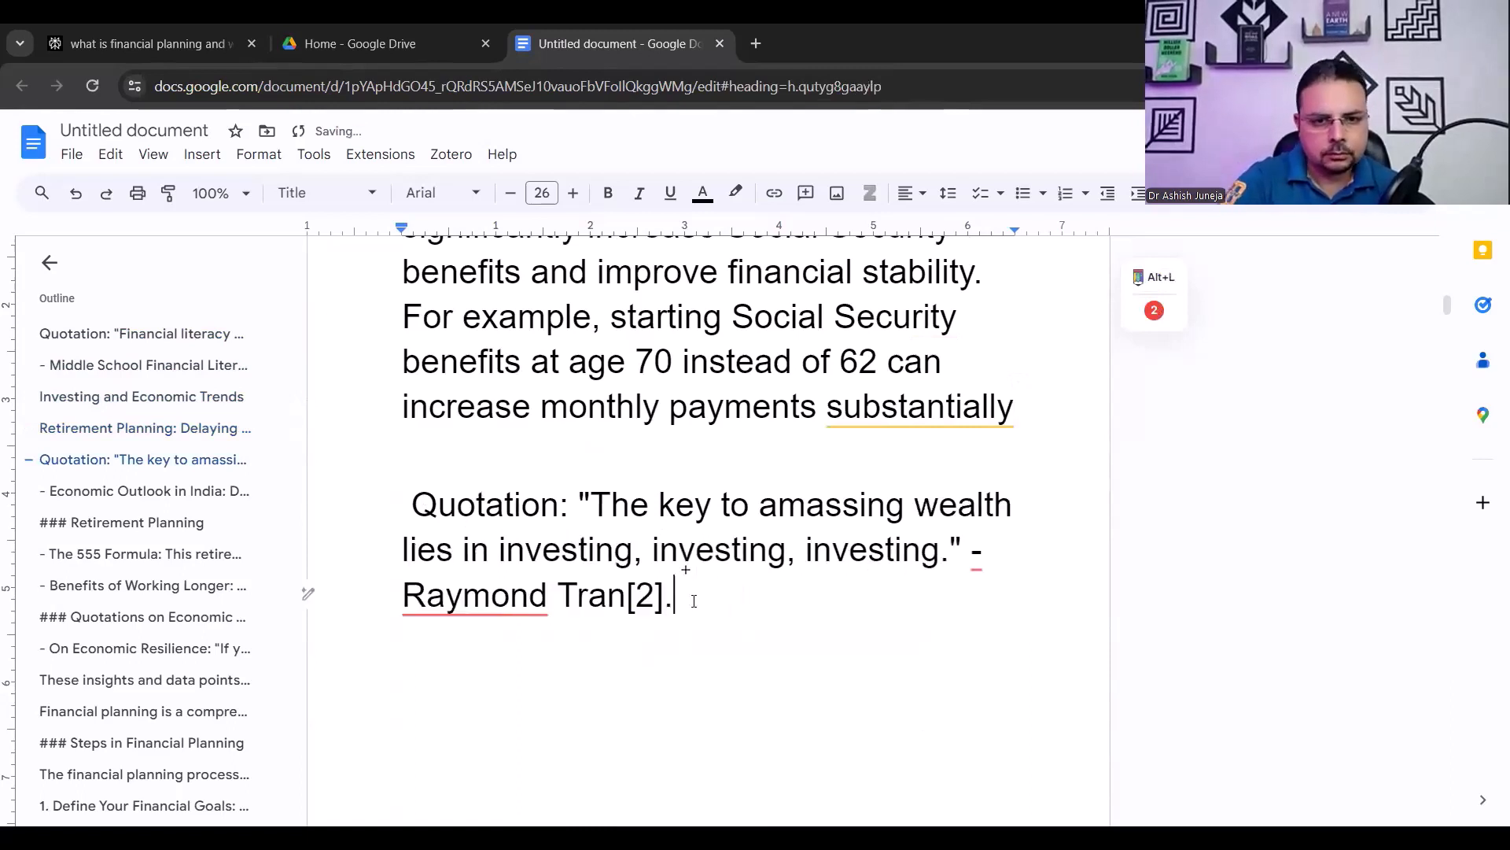
key(BackSpace)
key(BackSpace)
key(BackSpace)
key(BackSpace)
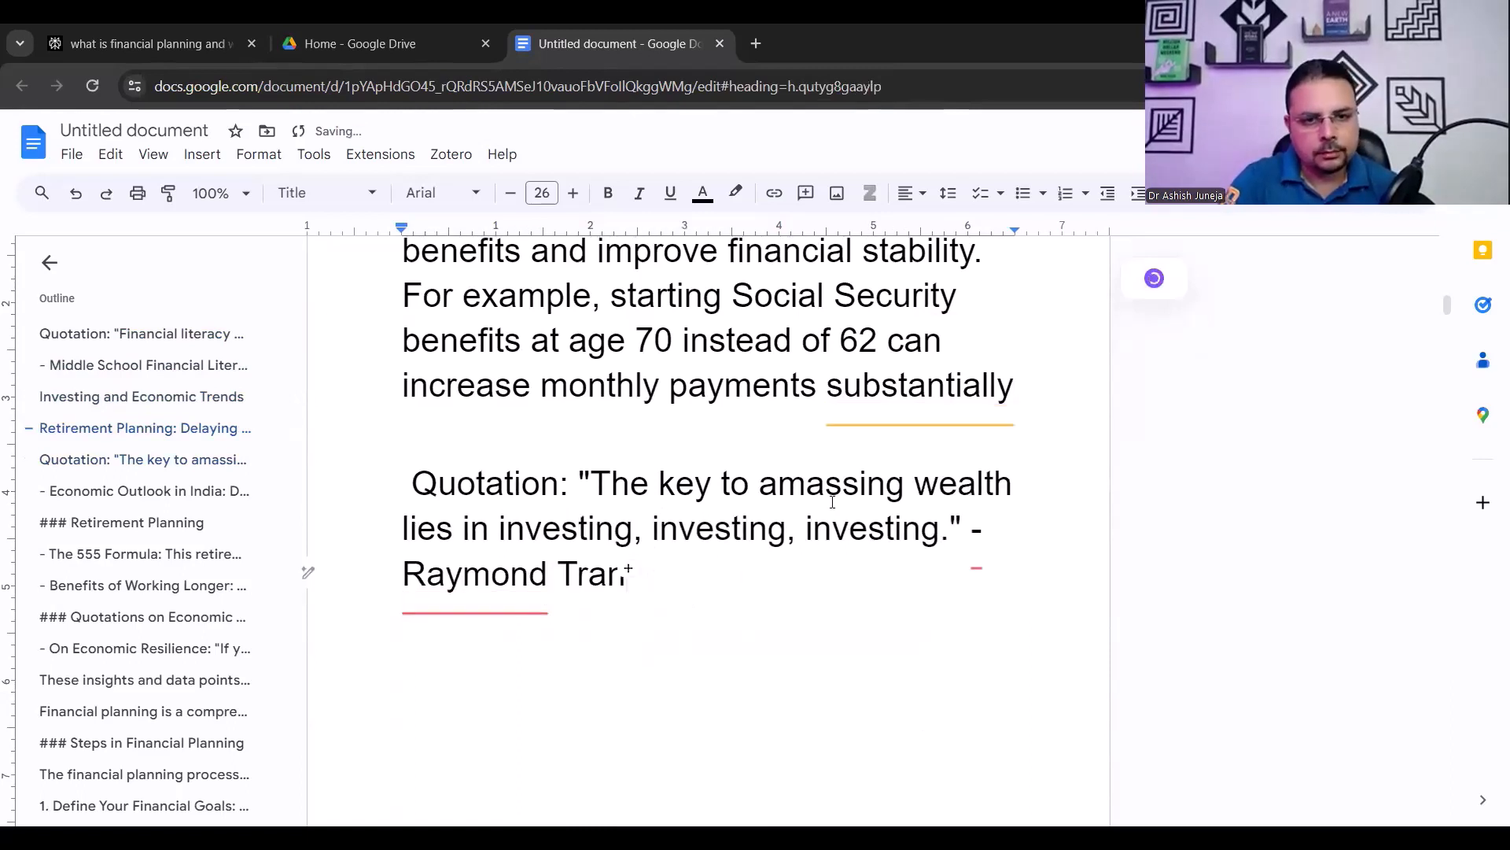
Remove the leading dash and space from the "Economic Outlook in India" paragraph
scroll(456, 358, down, 5)
scroll(419, 387, up, 2)
click(417, 389)
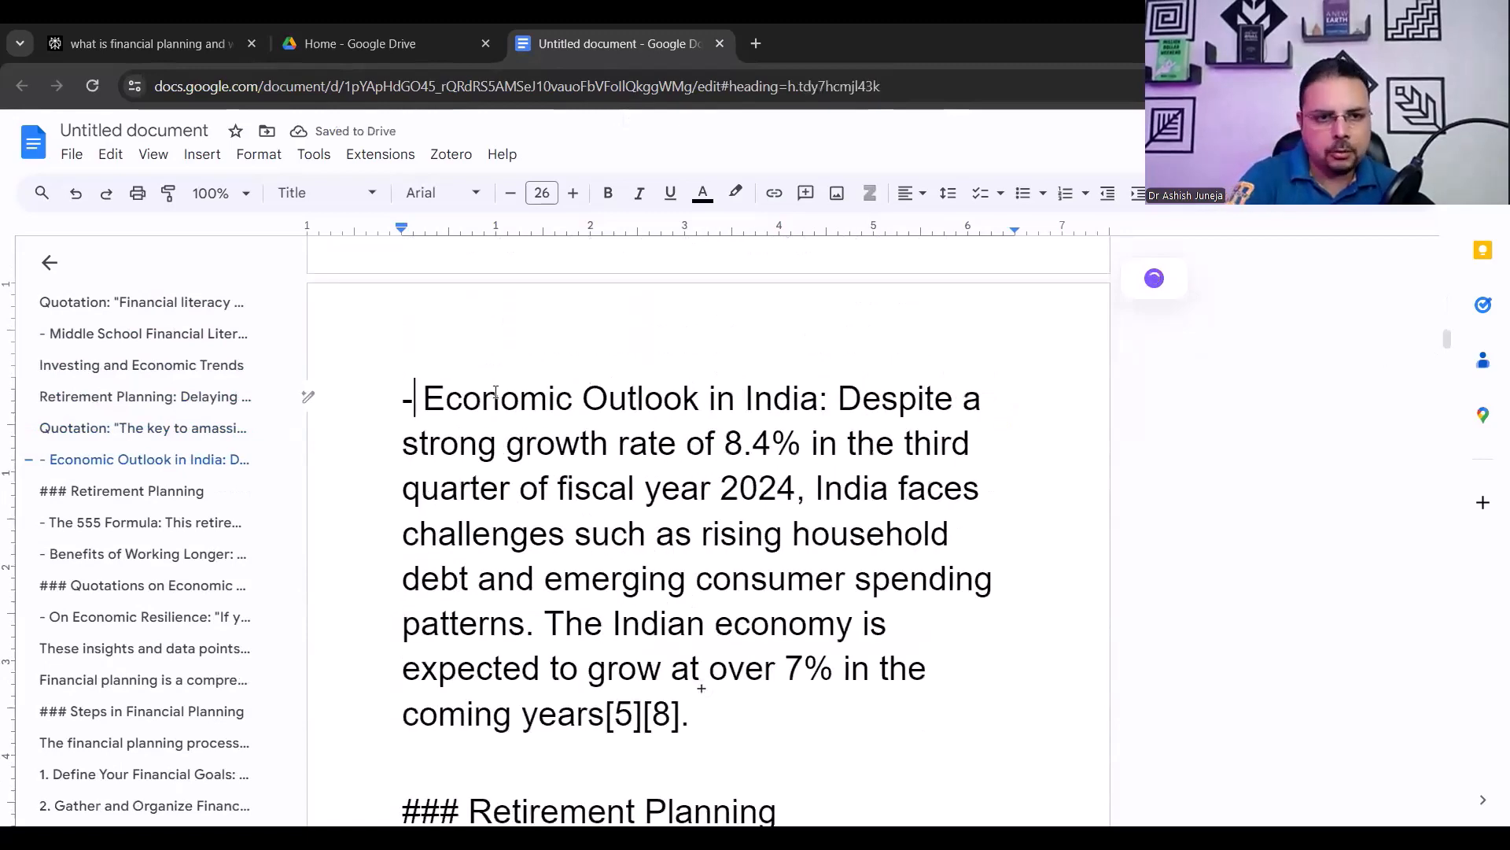
key(Delete)
key(BackSpace)
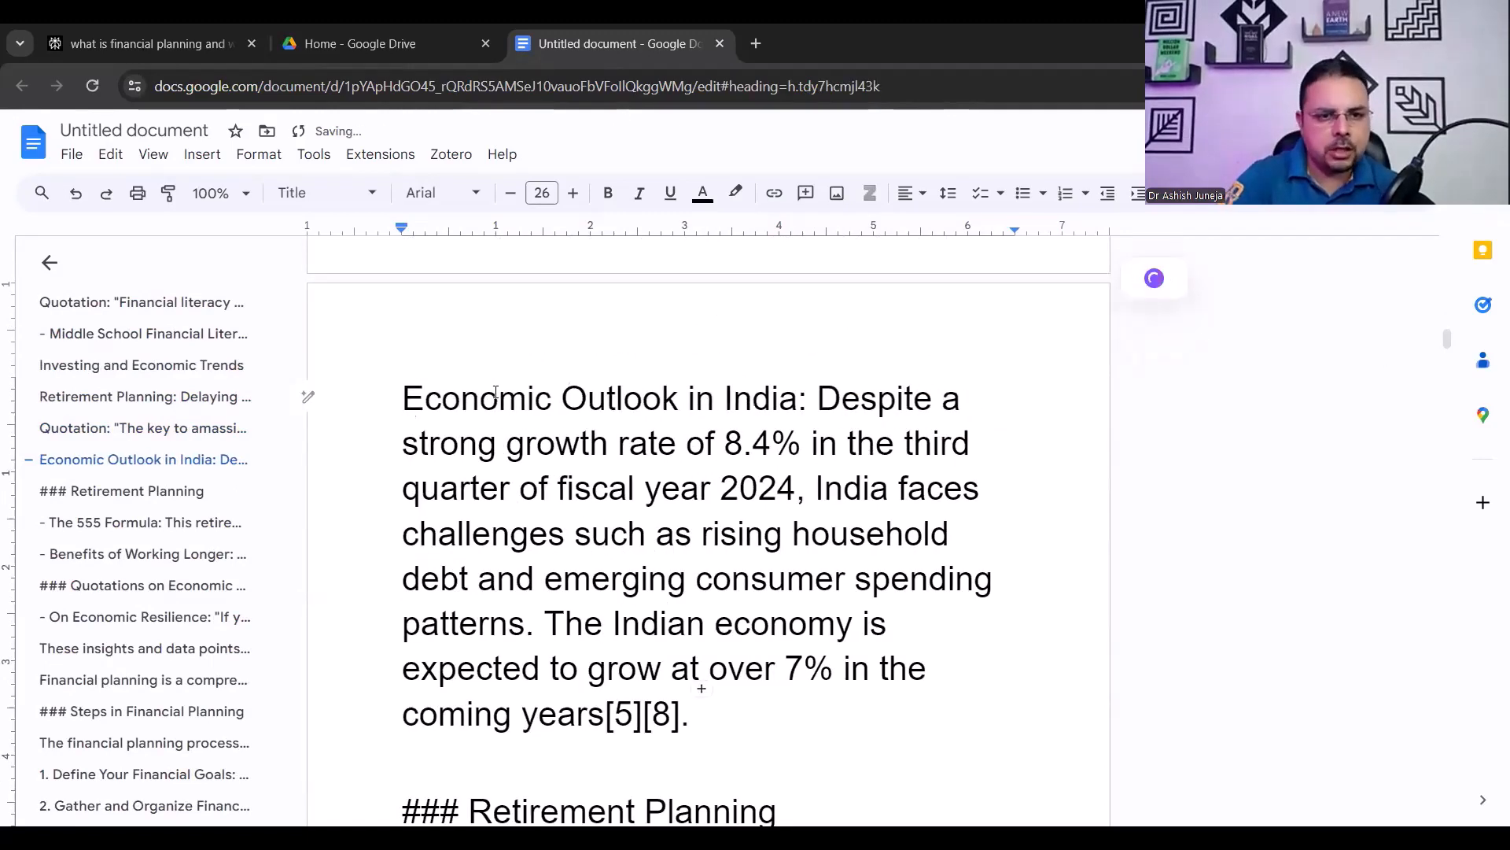
Delete the "[5][8]." citation markers after "coming years" in the "Economic Outlook in India" paragraph
click(46, 450)
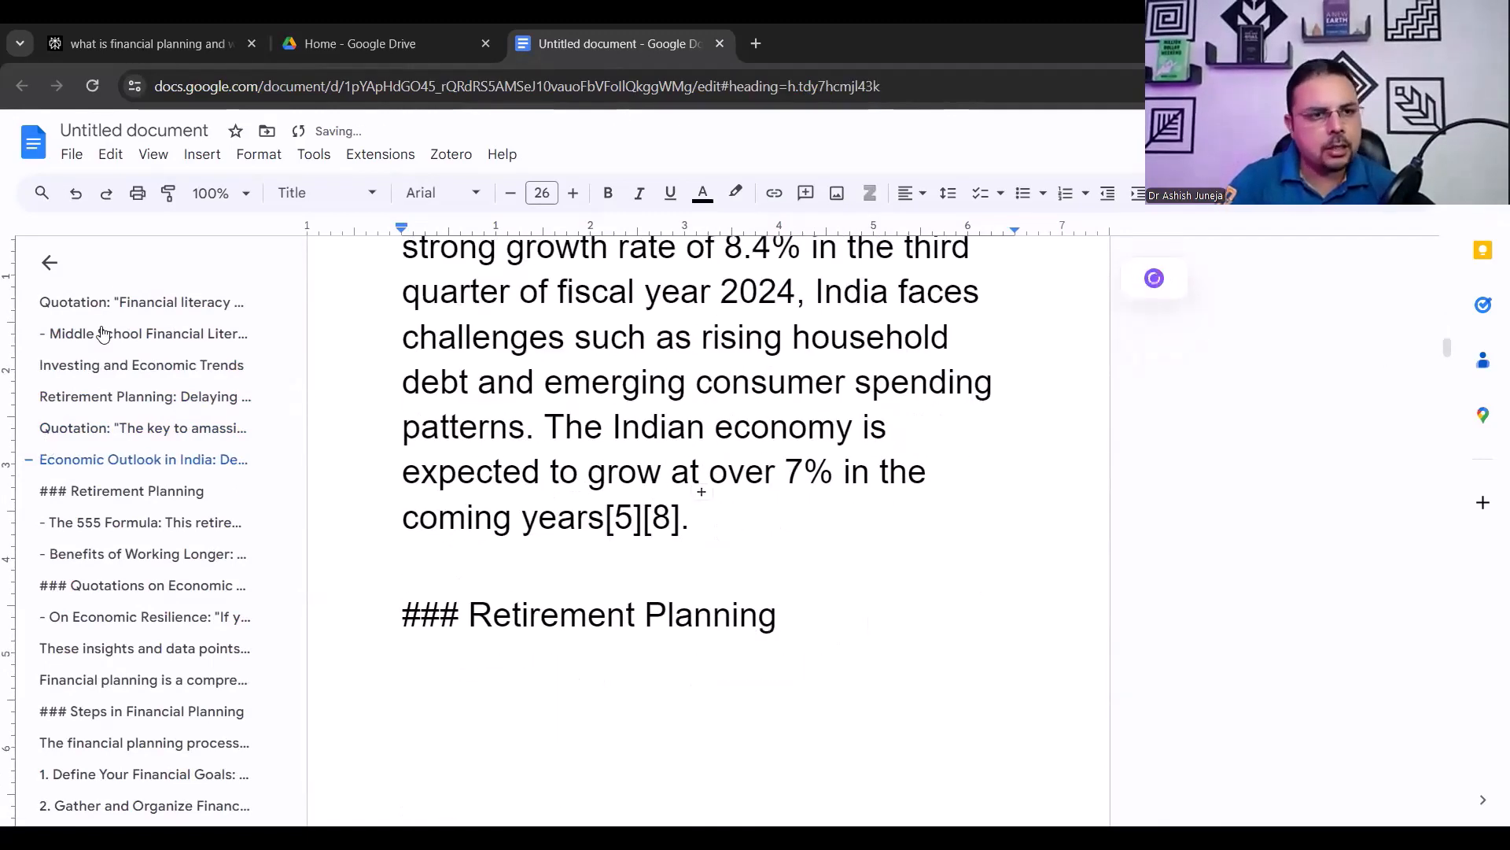
click(844, 627)
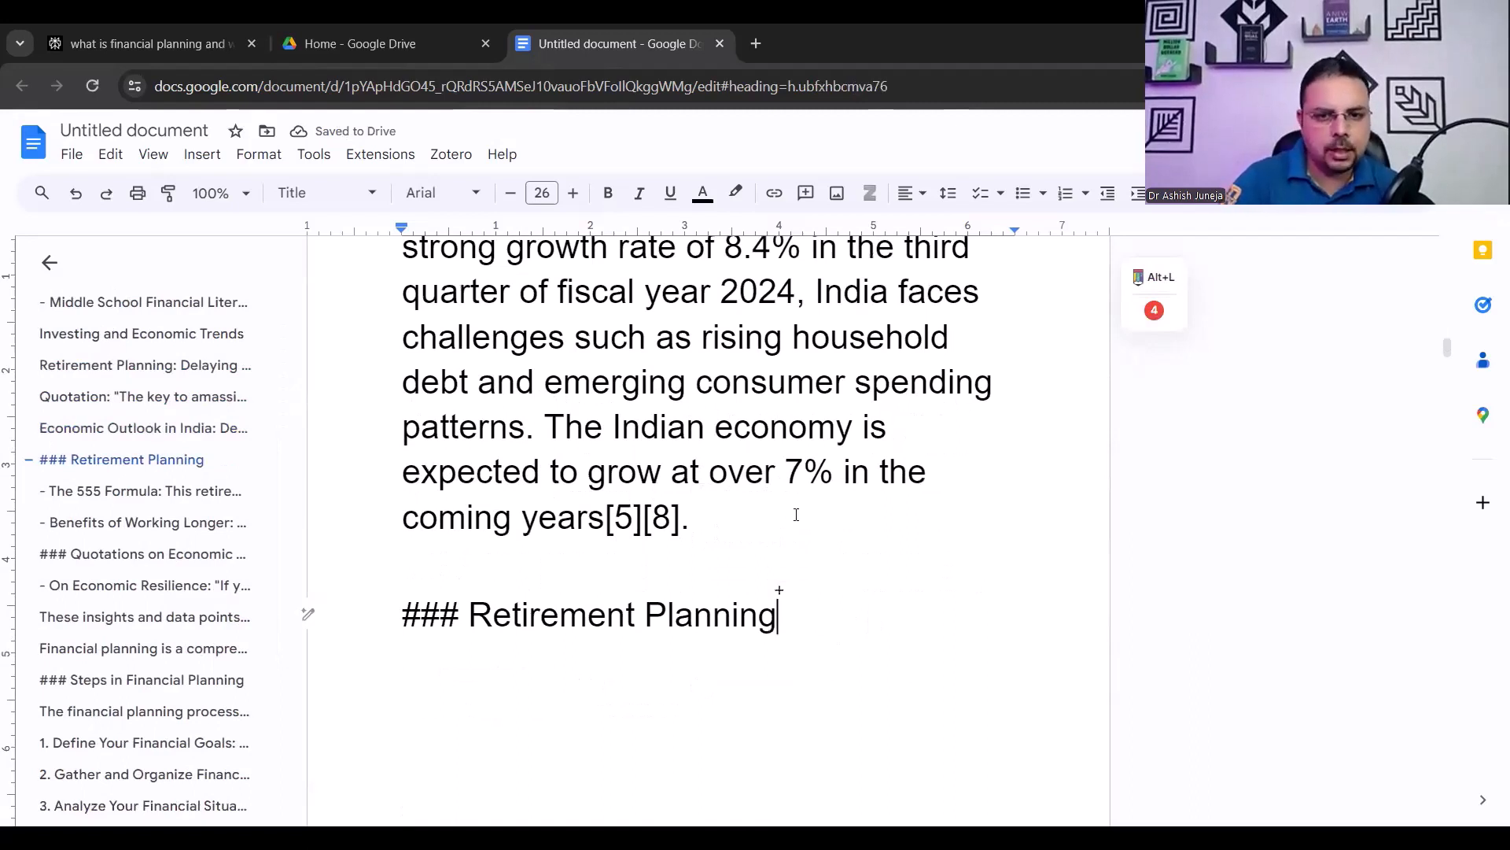
click(796, 515)
key(BackSpace)
key(BackSpace)
key(BackSpace)
key(BackSpace)
key(BackSpace)
key(BackSpace)
key(BackSpace)
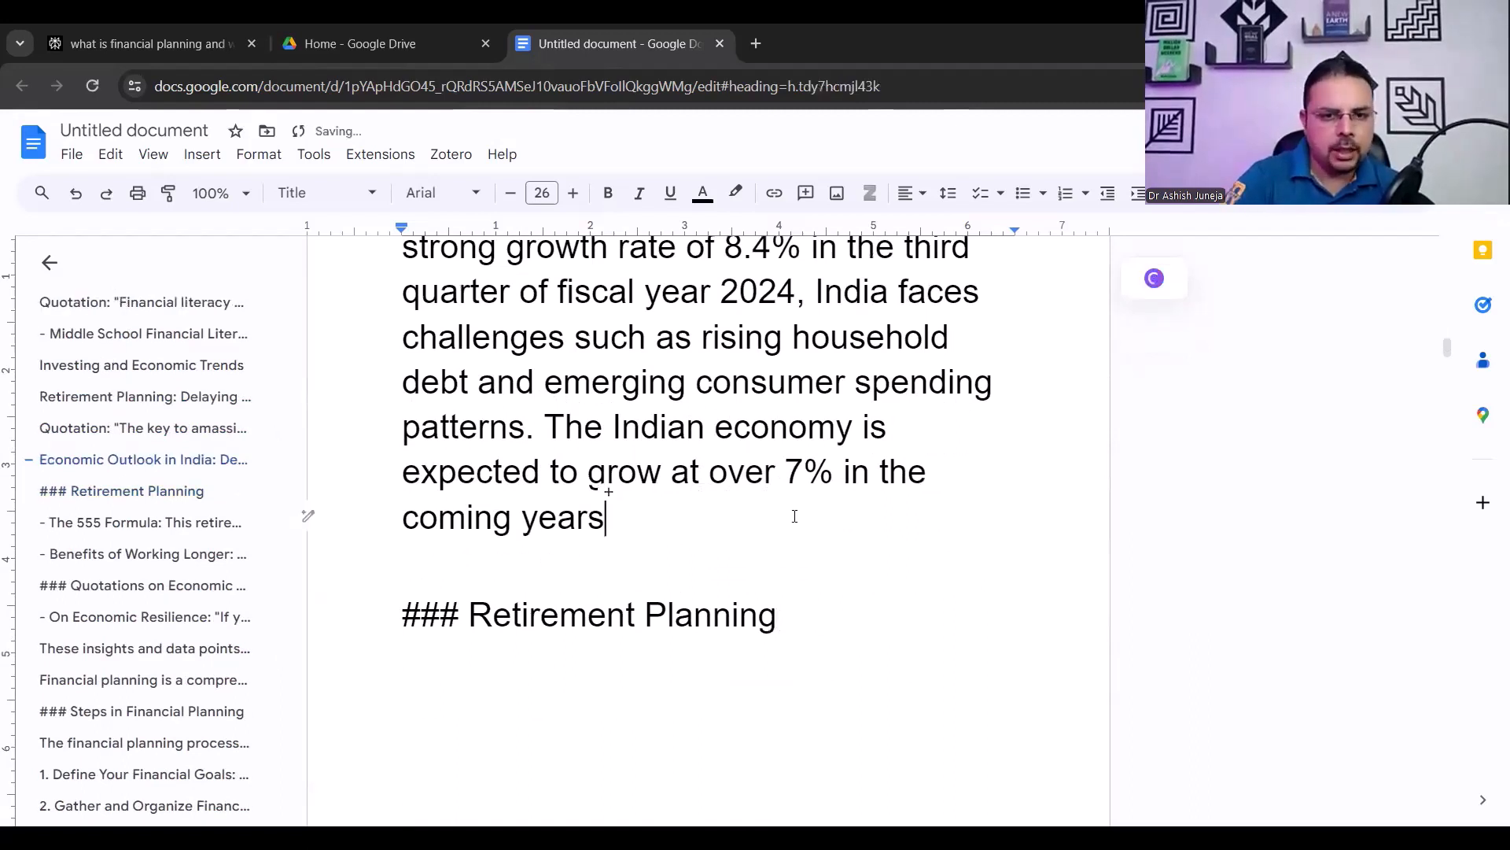
Remove the "### " prefix from the "Retirement Planning" heading, keeping it separated from the neighbouring text by a blank line
scroll(795, 511, down, 1)
scroll(511, 421, down, 2)
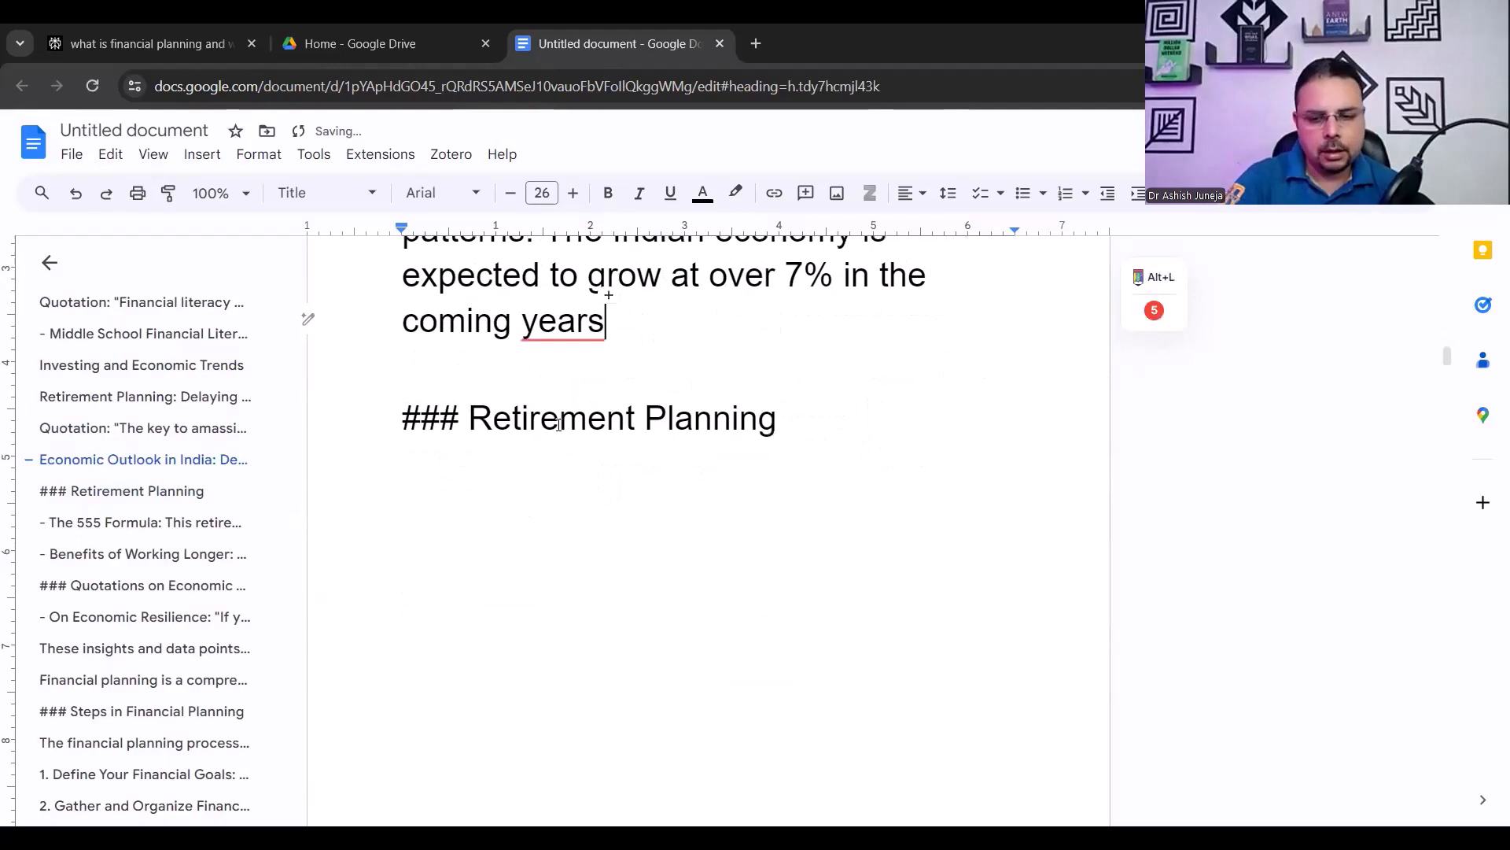
click(469, 421)
key(BackSpace)
key(BackSpace)
key(BackSpace)
key(BackSpace)
key(BackSpace)
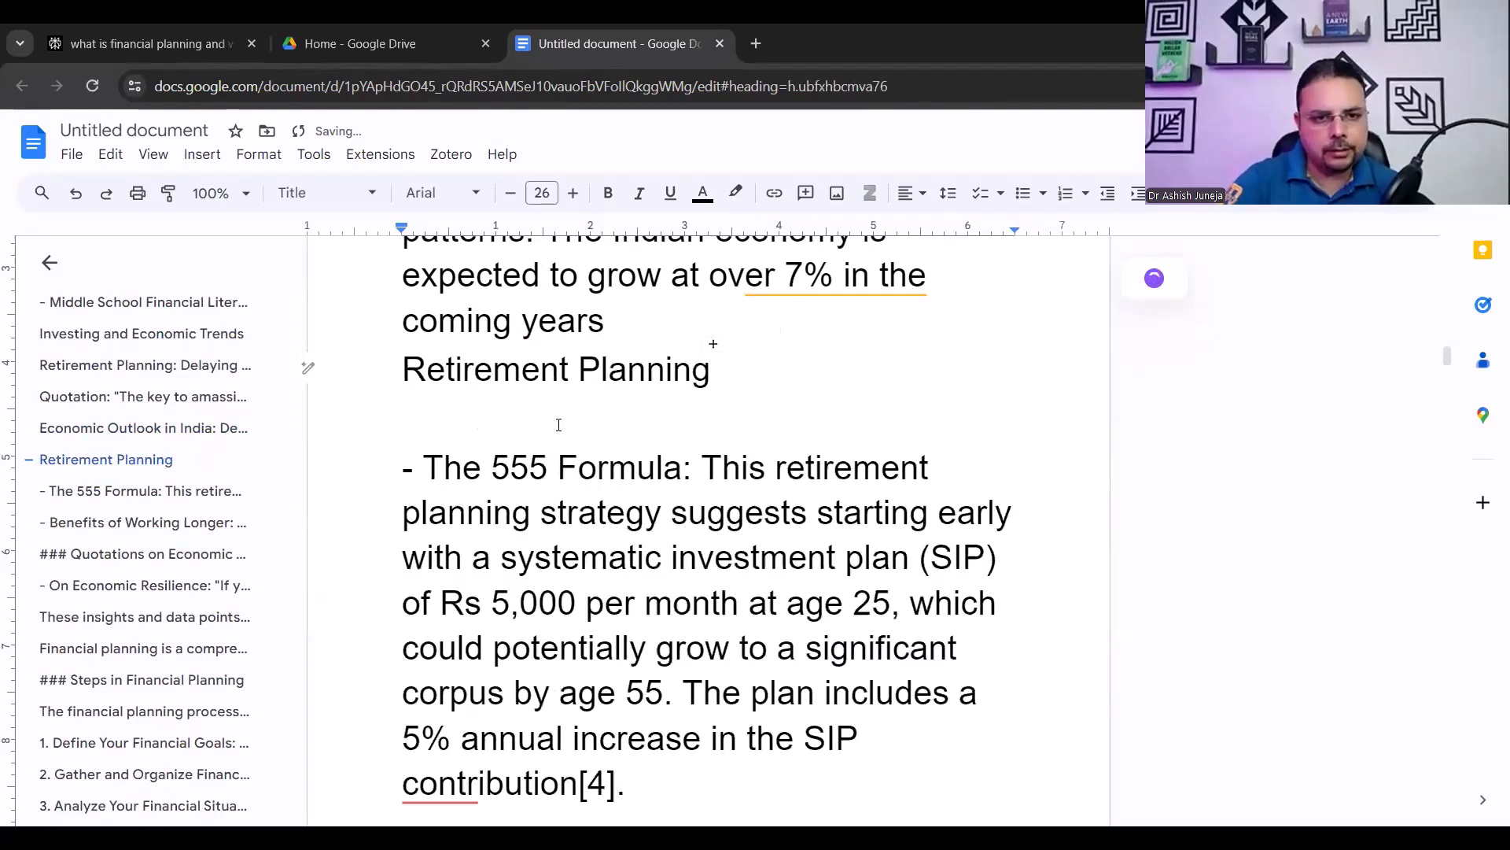
key(Return)
Delete the "[4]." citation marker after "contribution" at the end of the "The 555 Formula" paragraph
scroll(698, 460, down, 5)
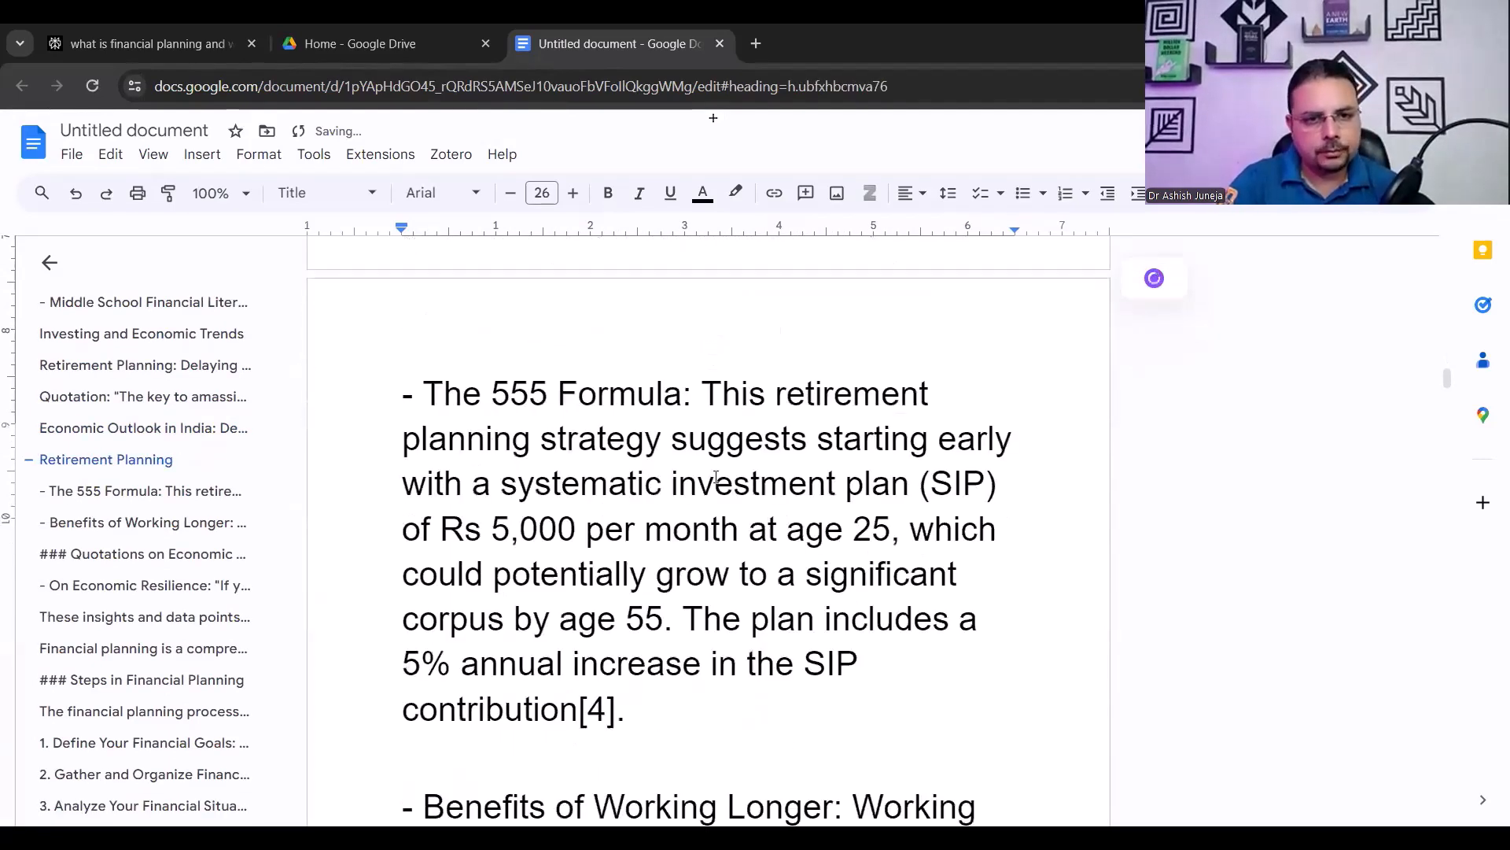
scroll(716, 478, down, 5)
click(683, 288)
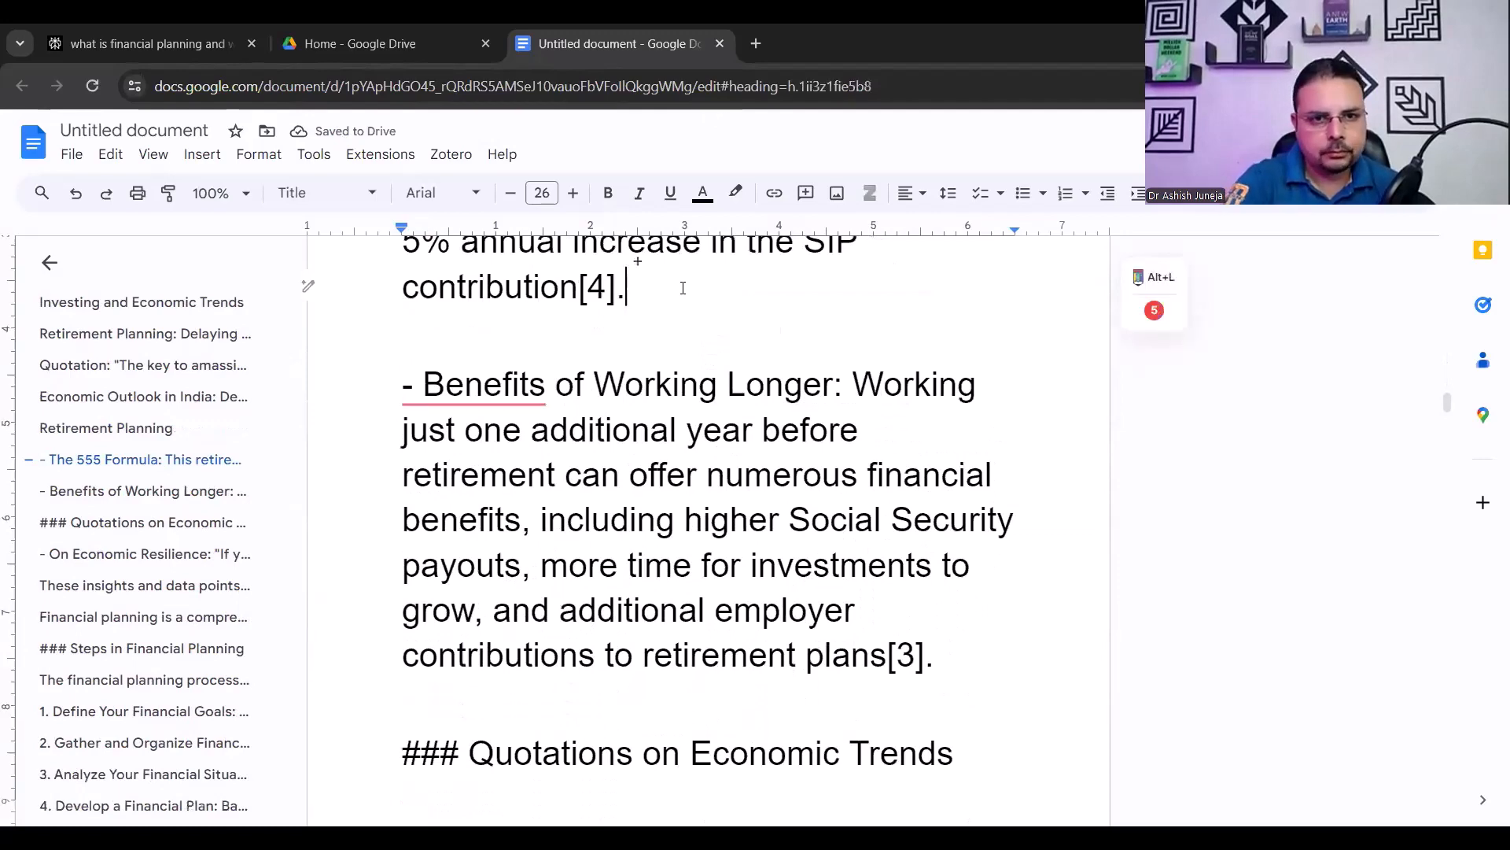
key(BackSpace)
key(BackSpace)
key(BackSpace)
key(BackSpace)
Review the remaining uncleaned paragraphs and the edited text back at the start of the document
scroll(646, 435, down, 5)
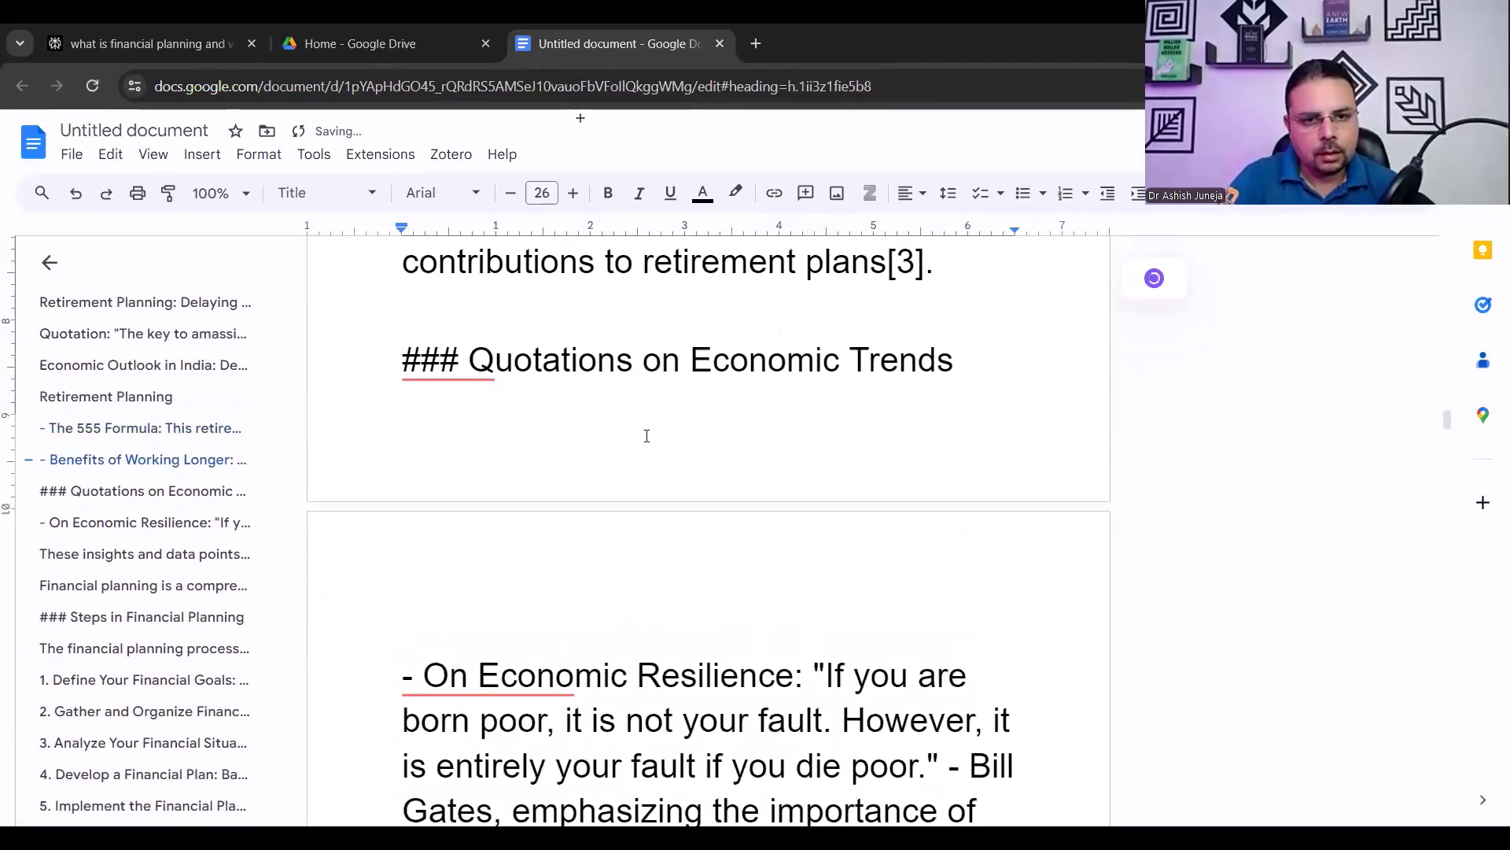
scroll(646, 436, down, 5)
scroll(642, 432, up, 8)
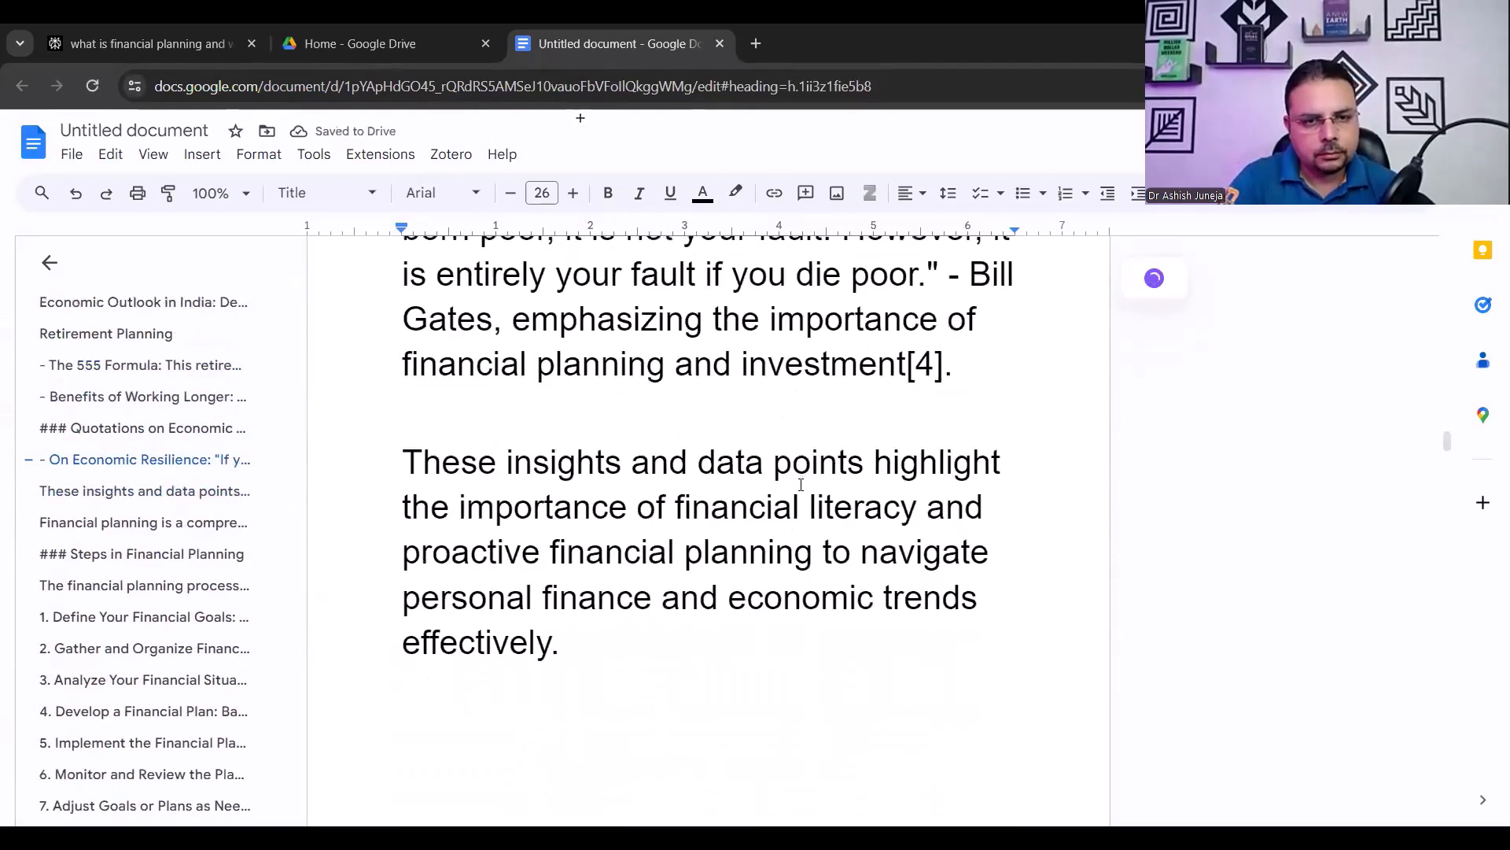
scroll(789, 460, up, 15)
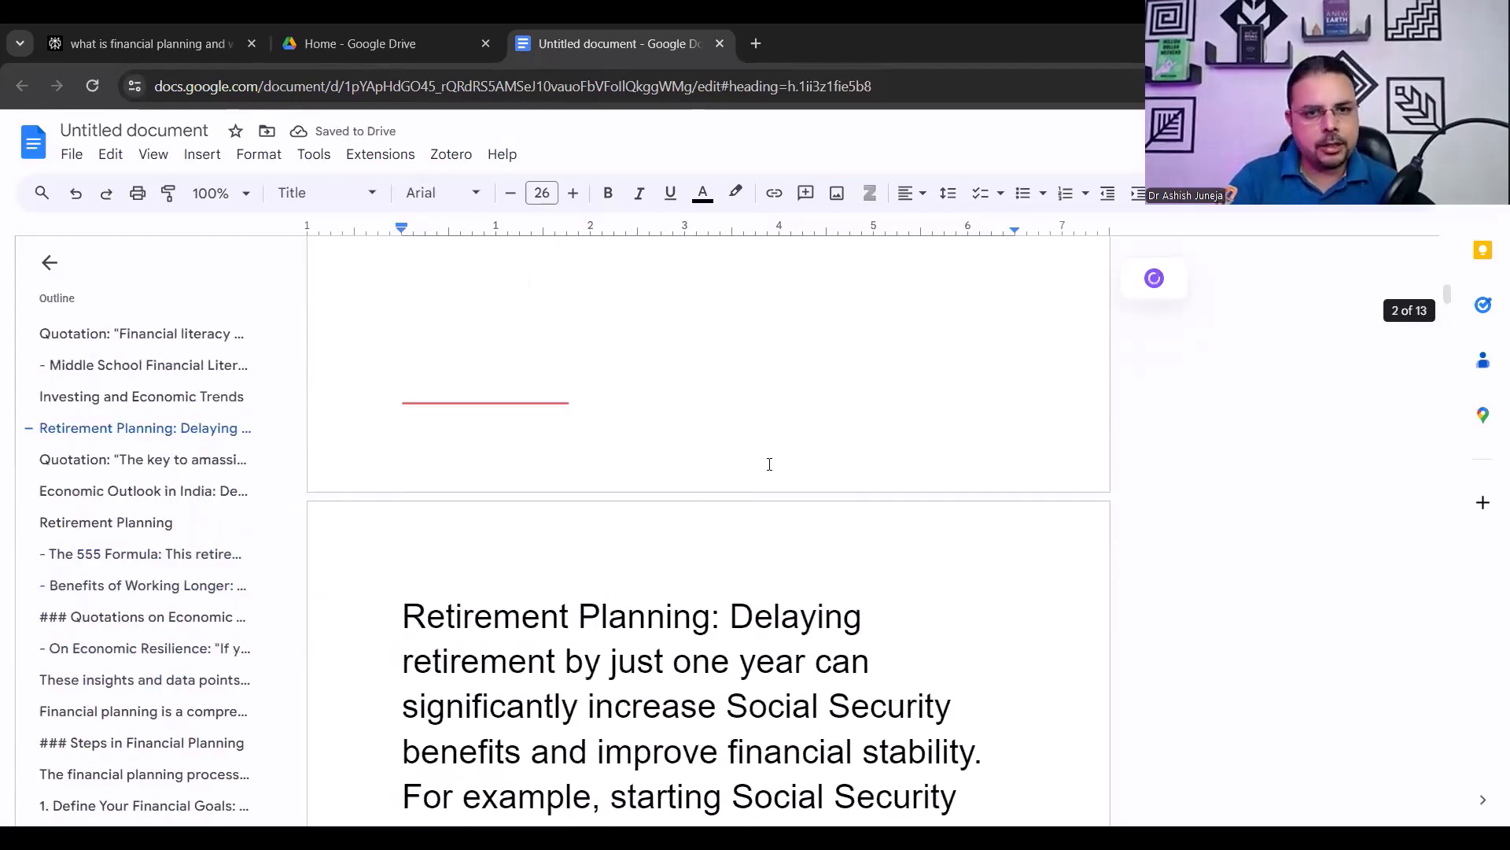
scroll(770, 461, up, 5)
scroll(810, 487, up, 3)
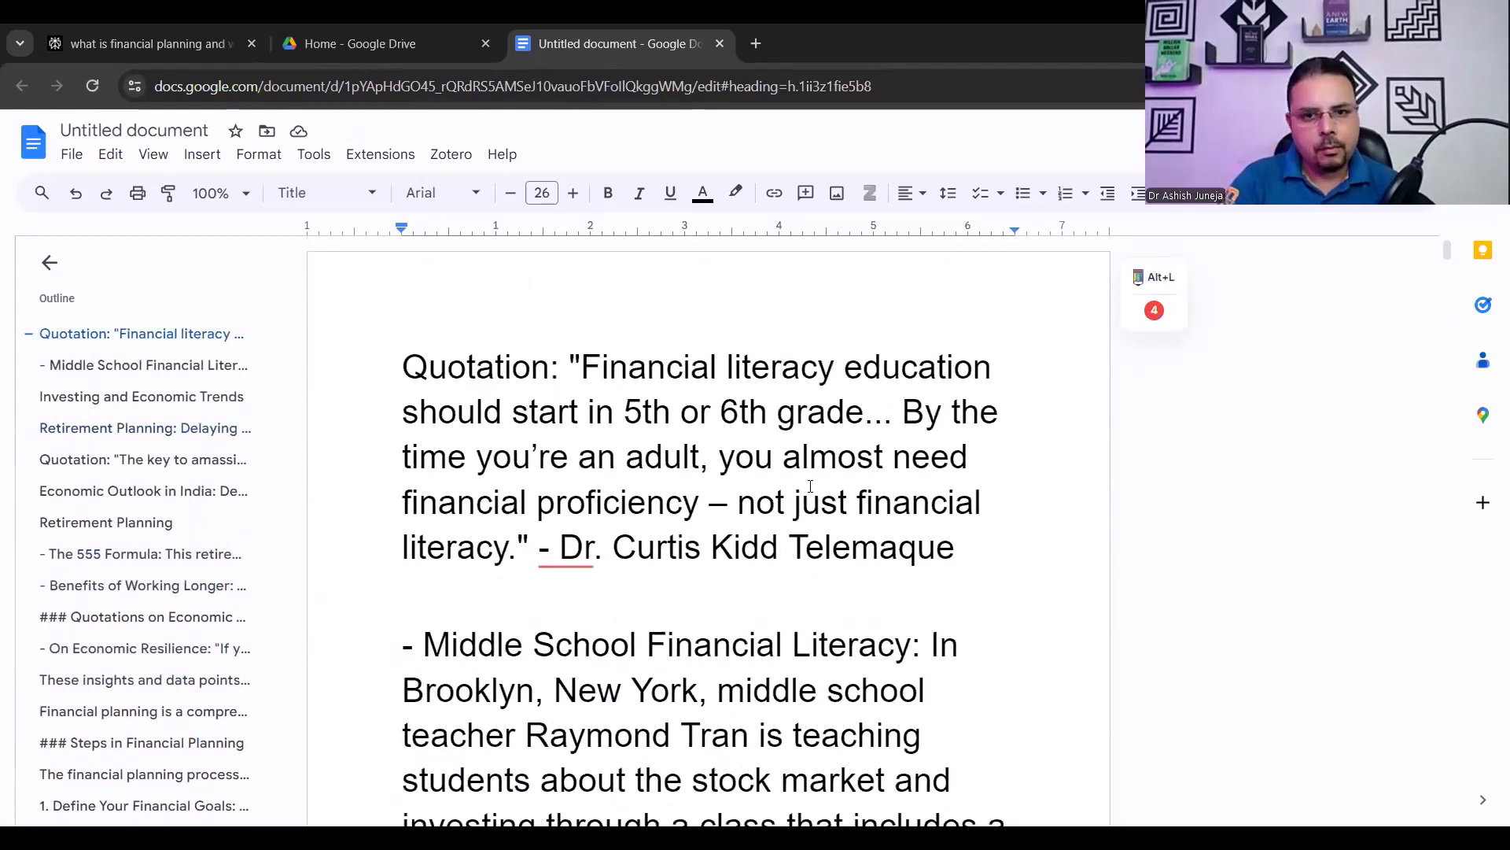
scroll(810, 487, down, 19)
Switch to the Perplexity thread and submit the follow-up "share some more news, statistics and quotations from india"
click(119, 31)
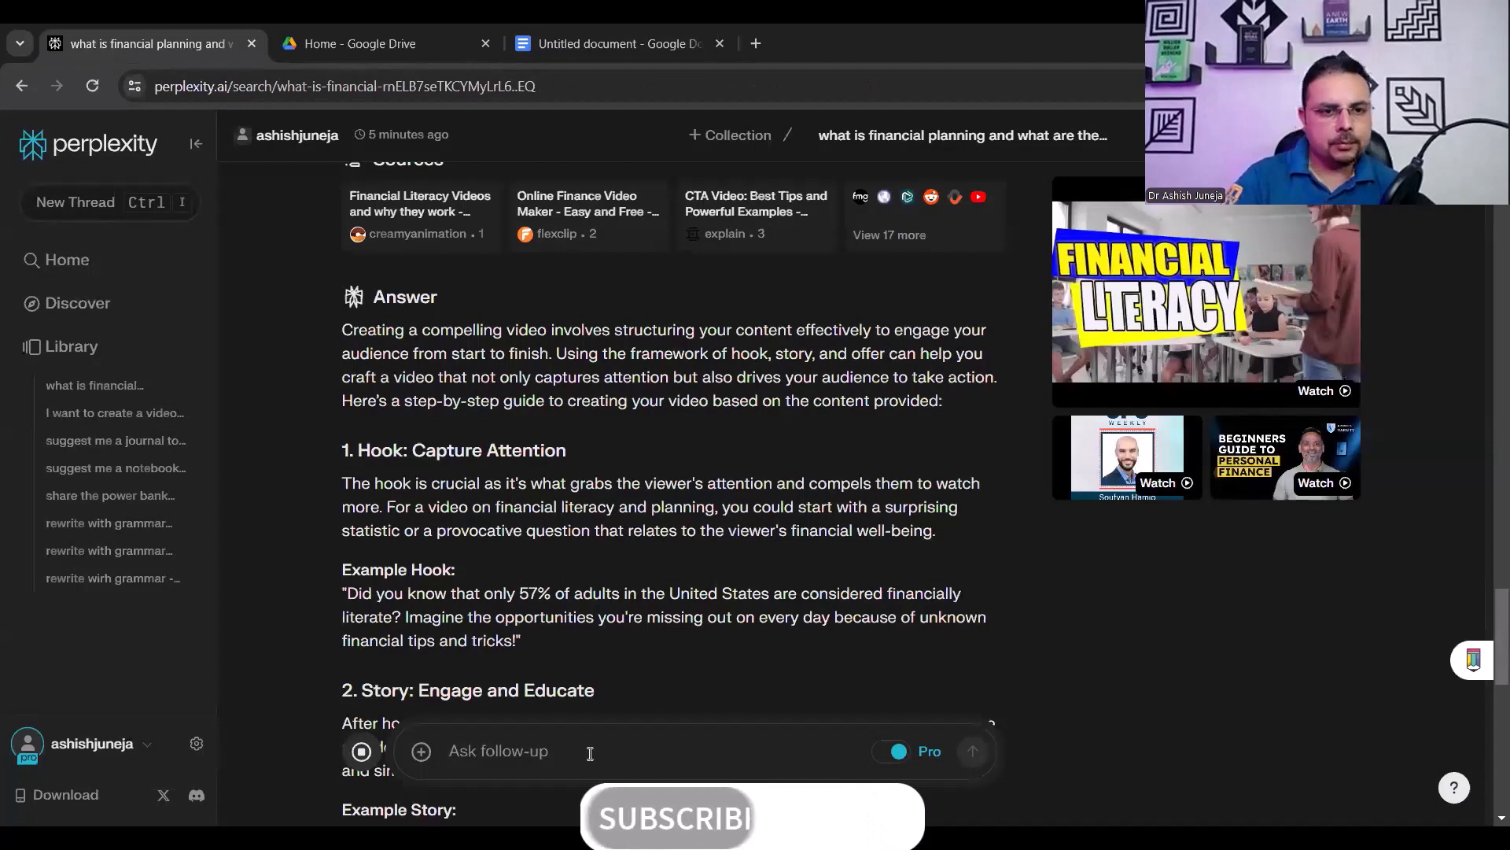
text(shrew)
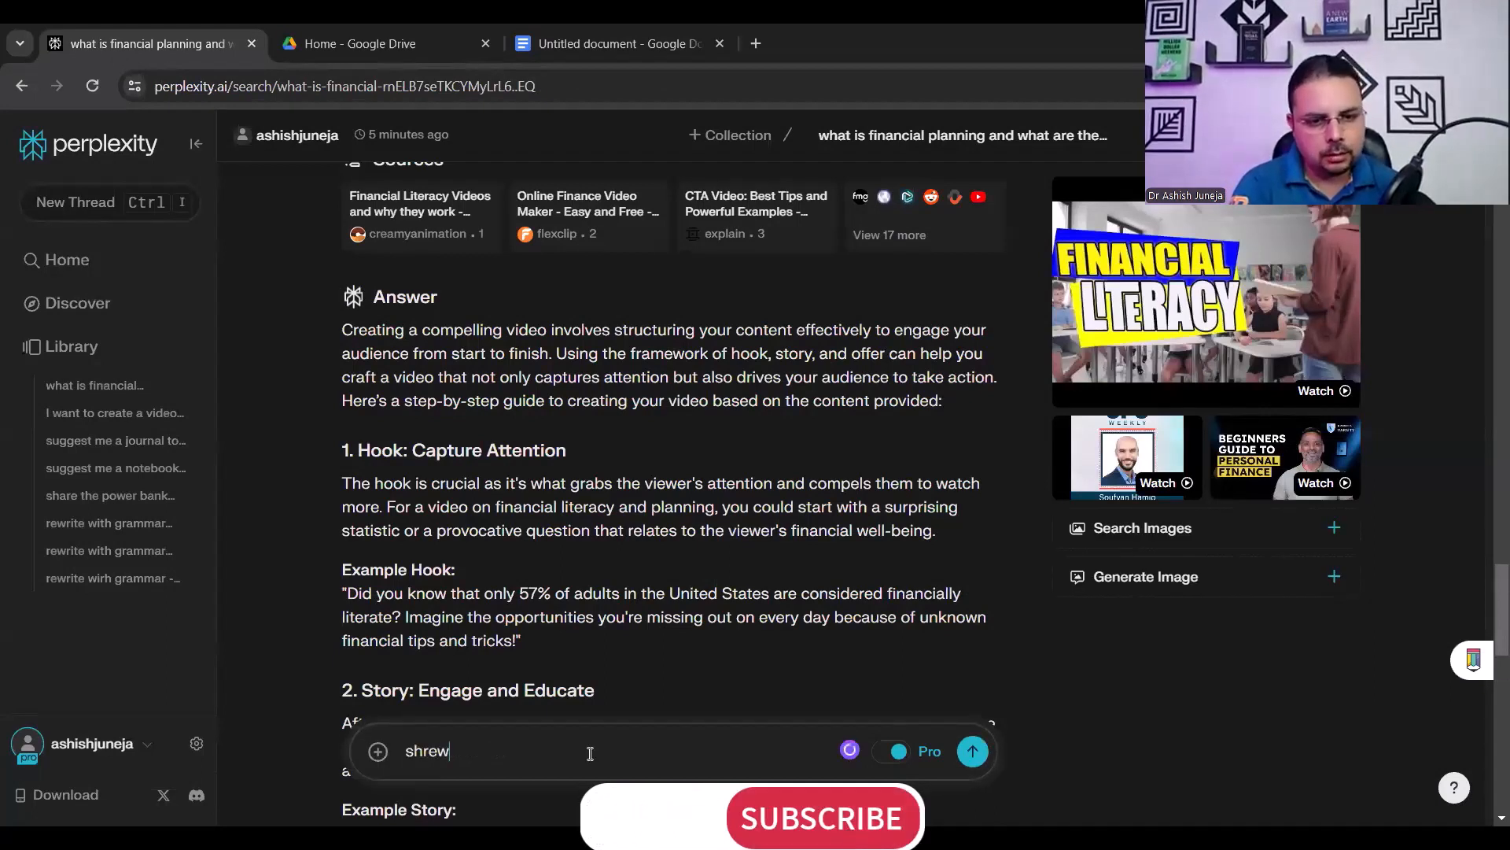
key(BackSpace)
key(BackSpace)
text(are)
key(BackSpace)
key(BackSpace)
key(BackSpace)
key(BackSpace)
text(are some more news, s)
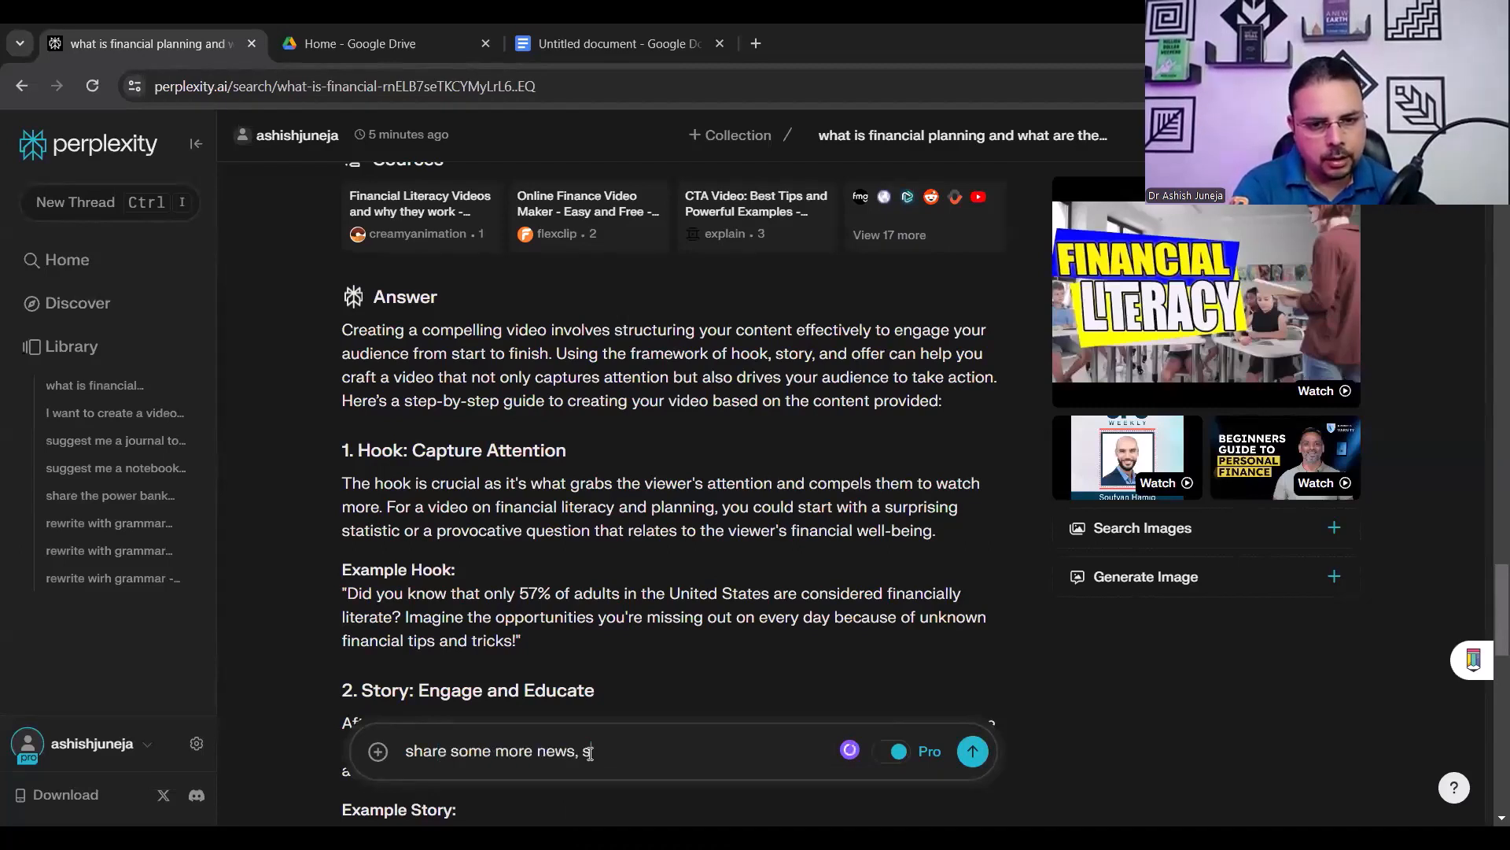
text(tatistics and)
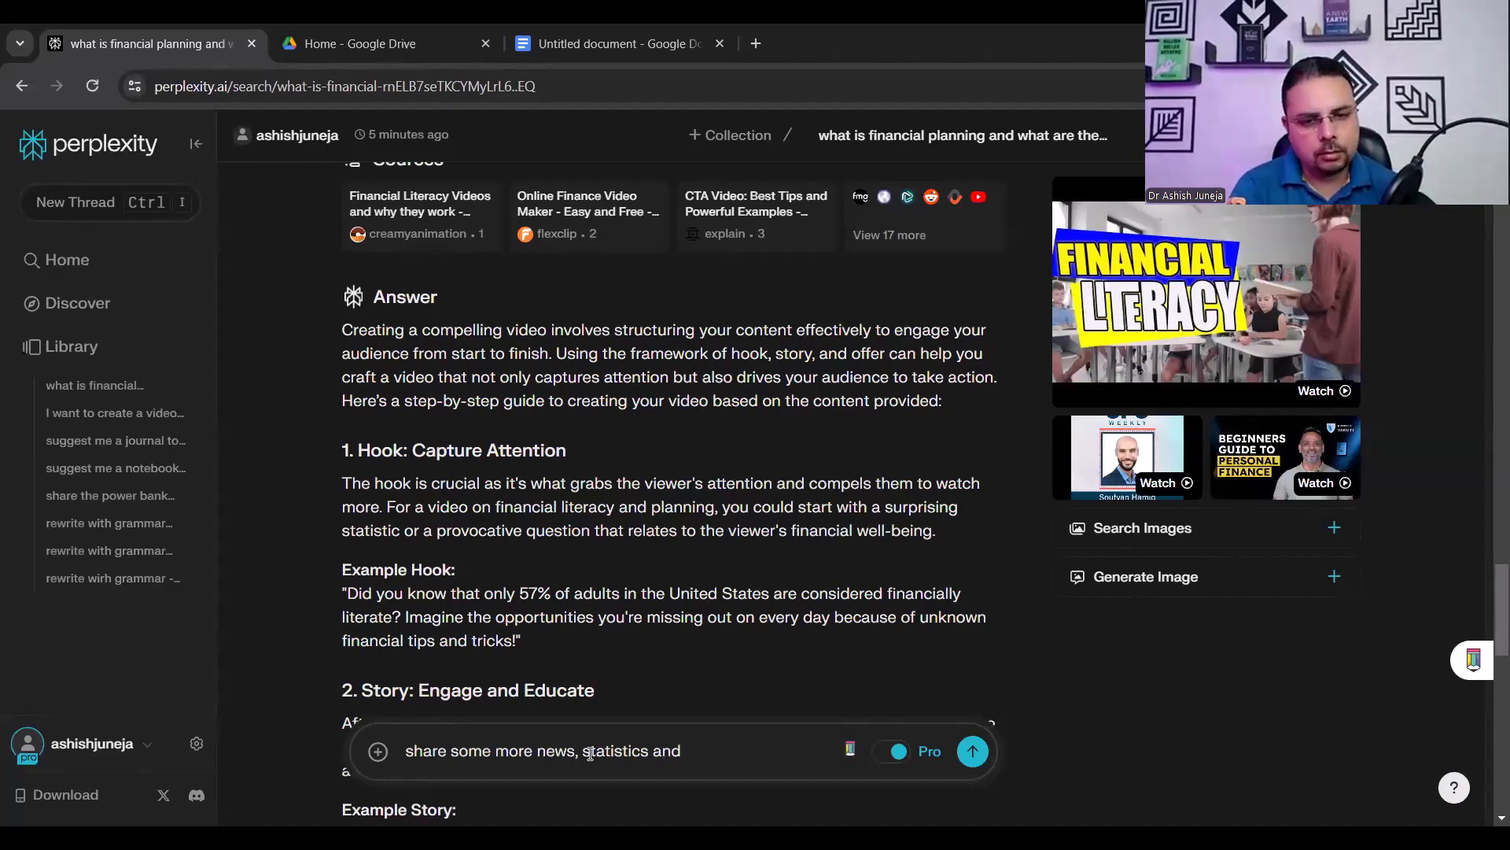
text( quotationsfrom in)
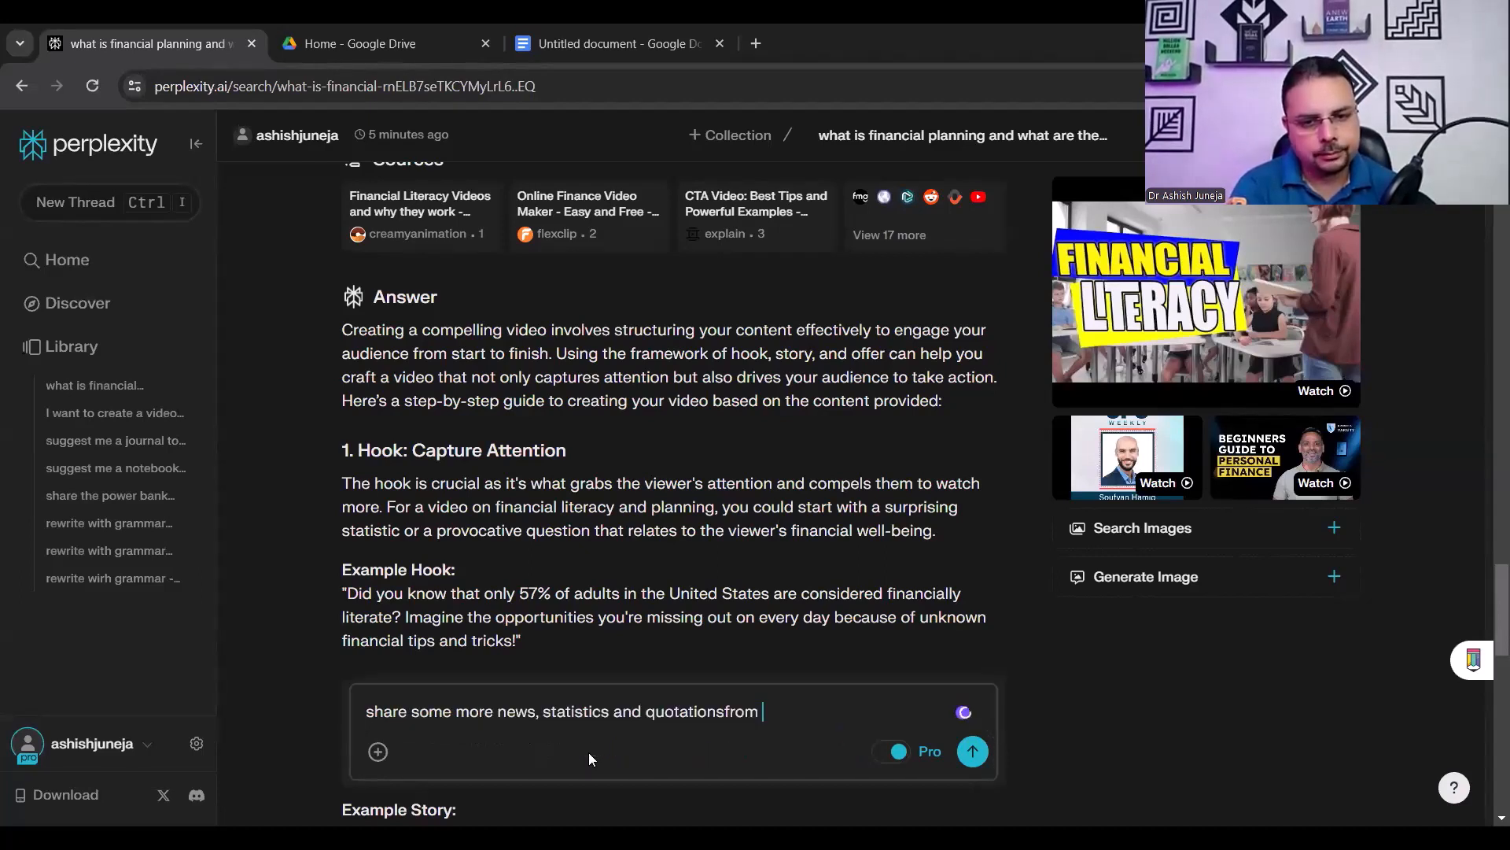
key(BackSpace)
key(BackSpace)
key(BackSpace)
key(BackSpace)
key(BackSpace)
key(BackSpace)
key(BackSpace)
text(from india)
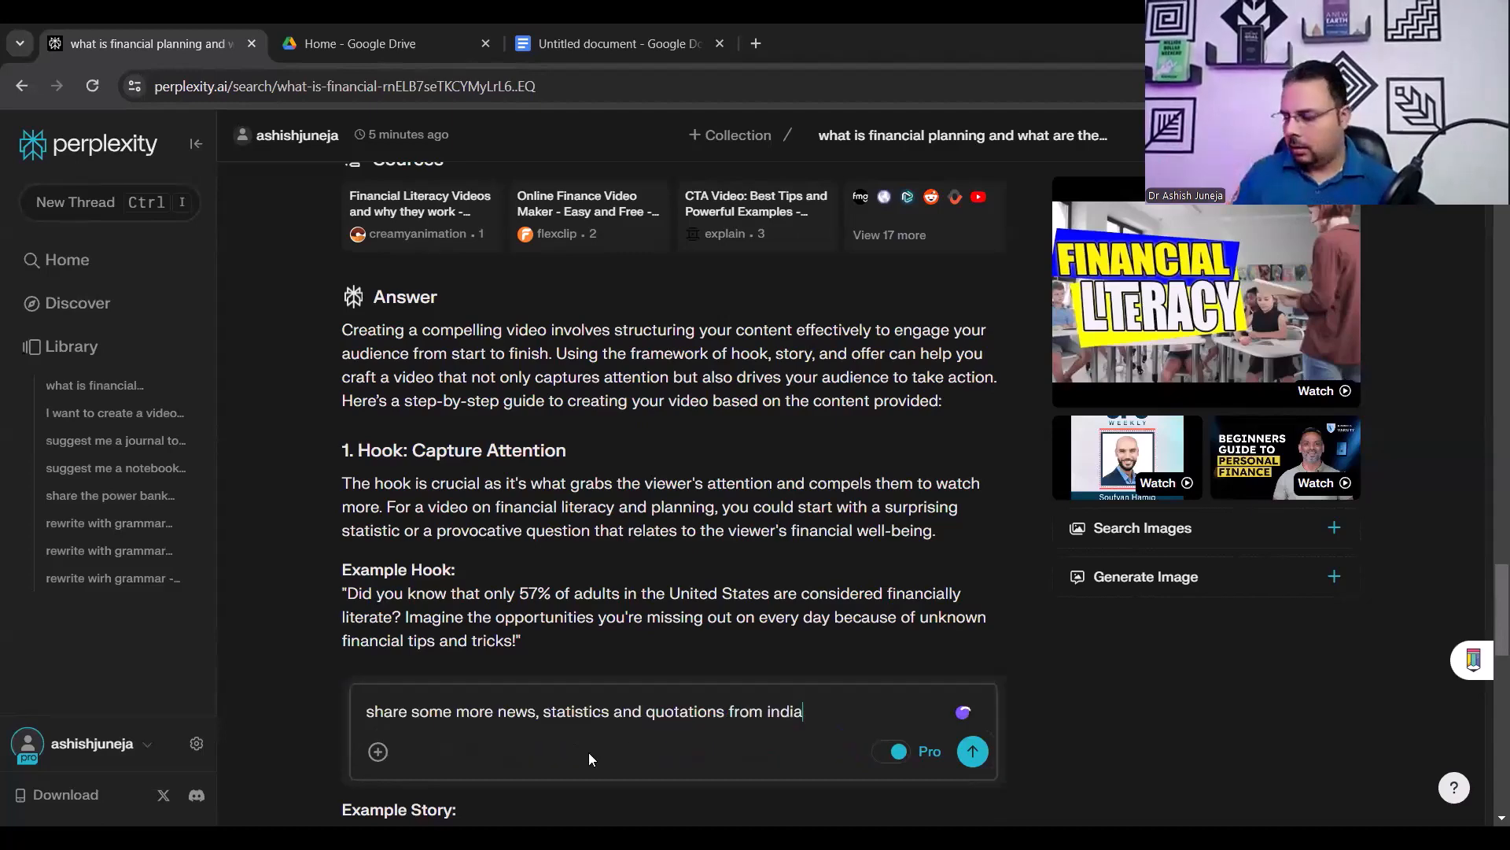
key(Return)
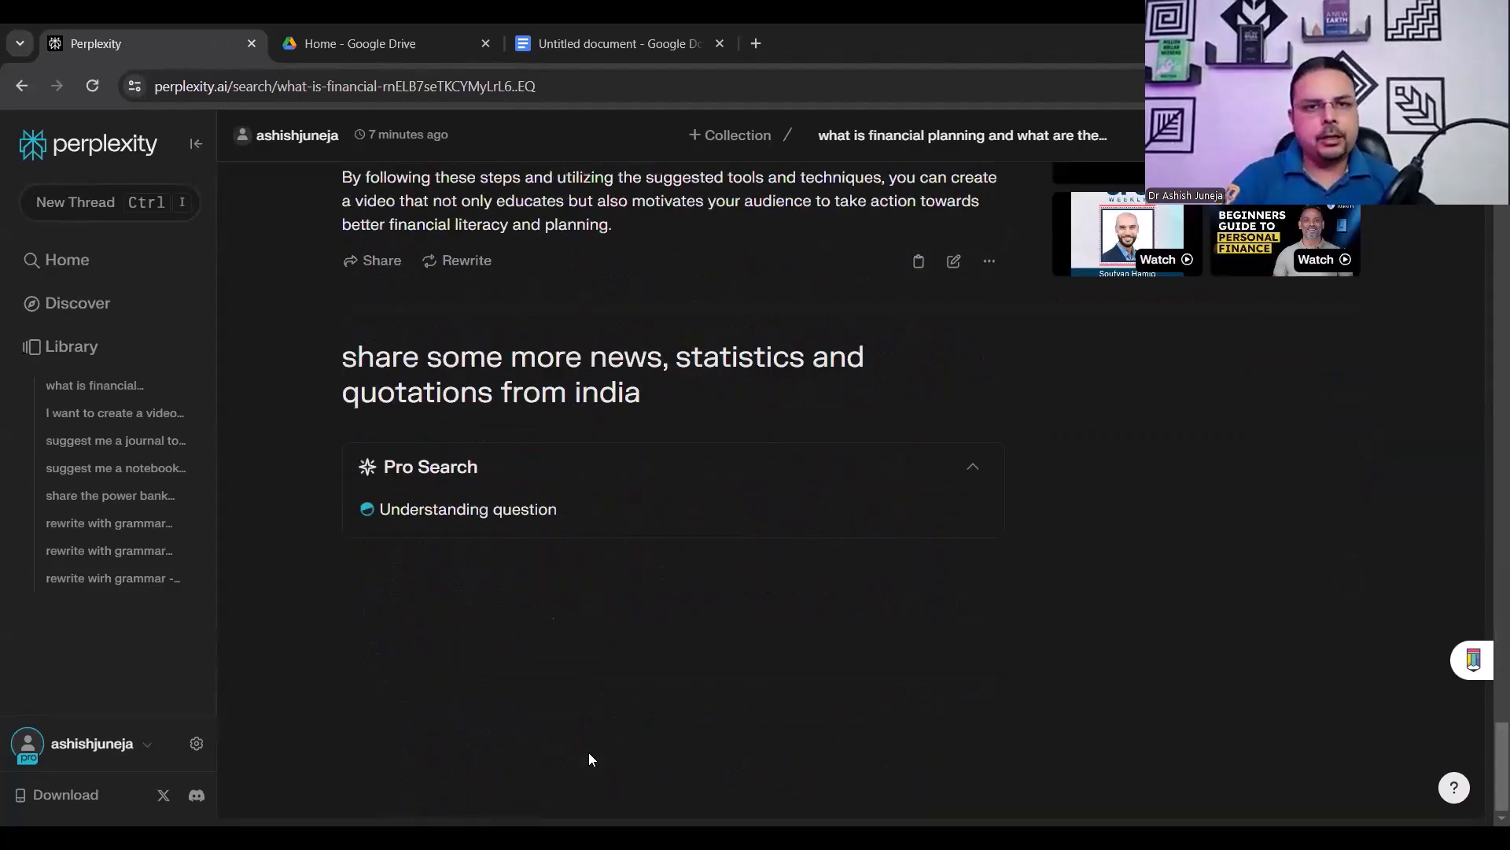
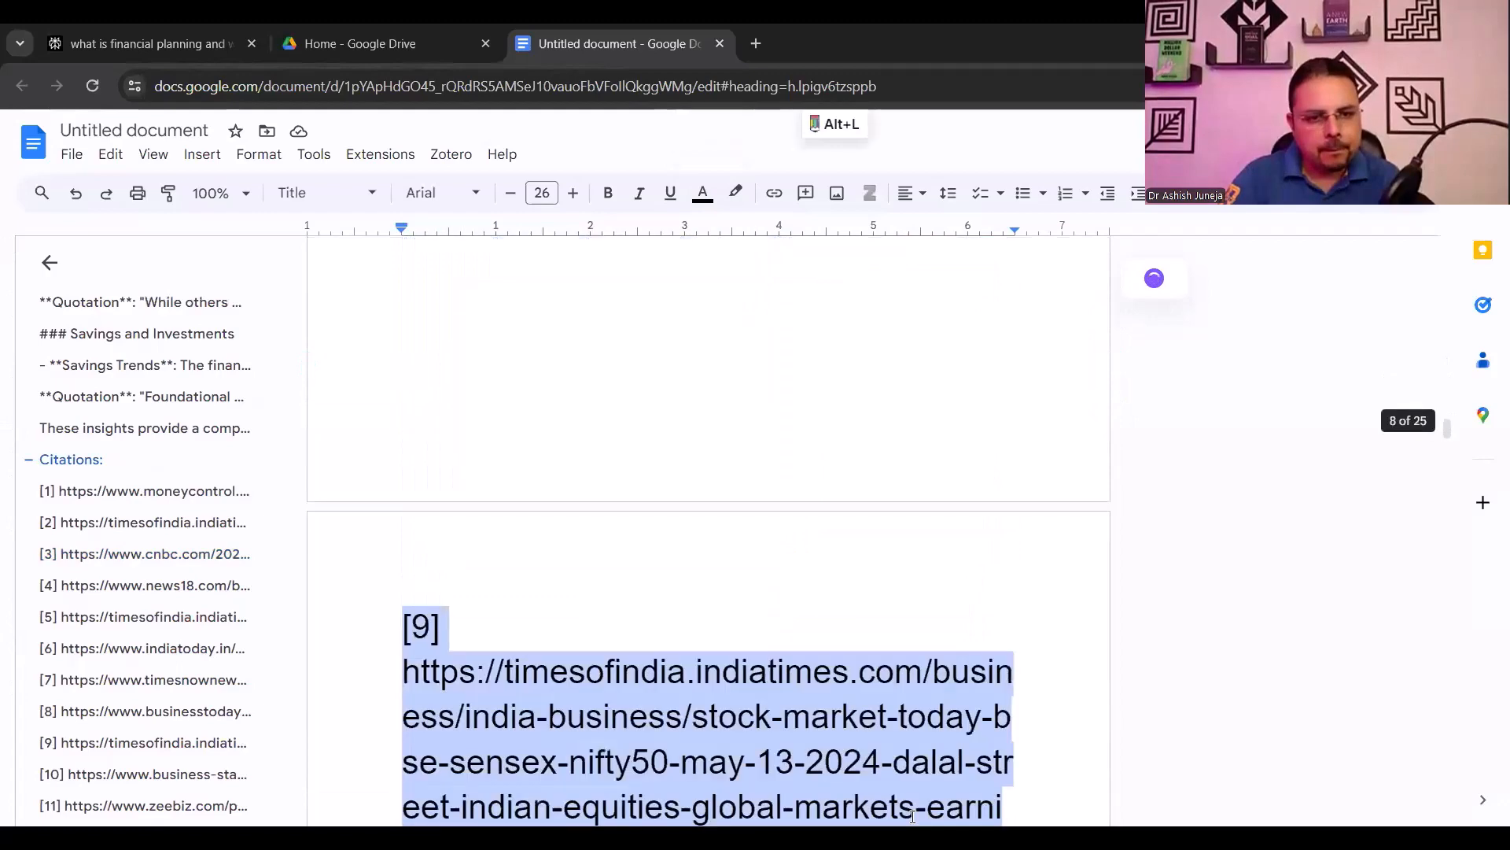
Delete the whole citation list, through entry [20], that follows the newly pasted India insights
scroll(698, 723, down, 20)
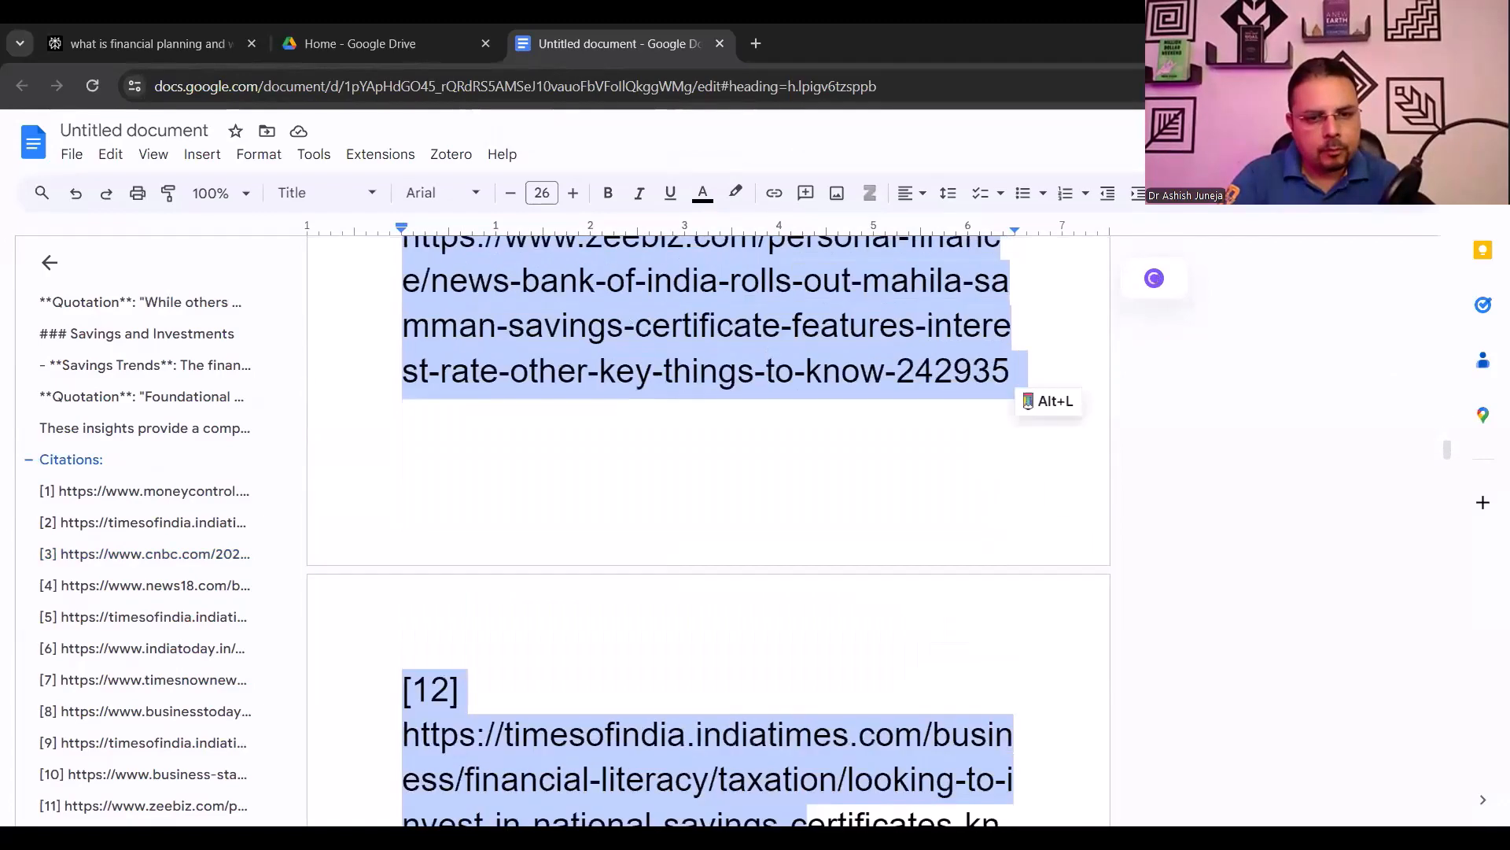
scroll(936, 794, down, 20)
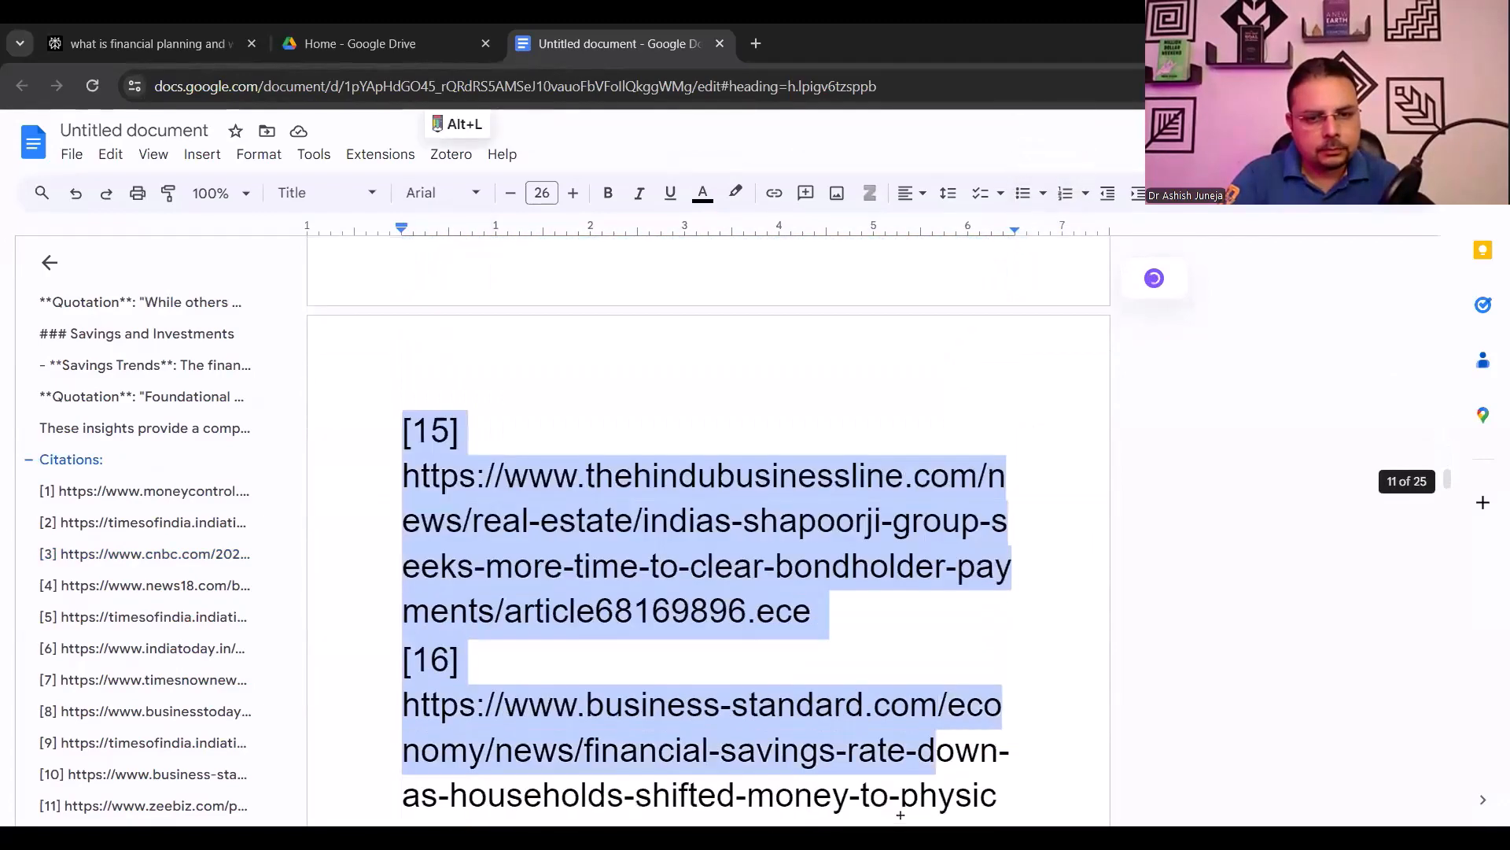
scroll(936, 795, down, 15)
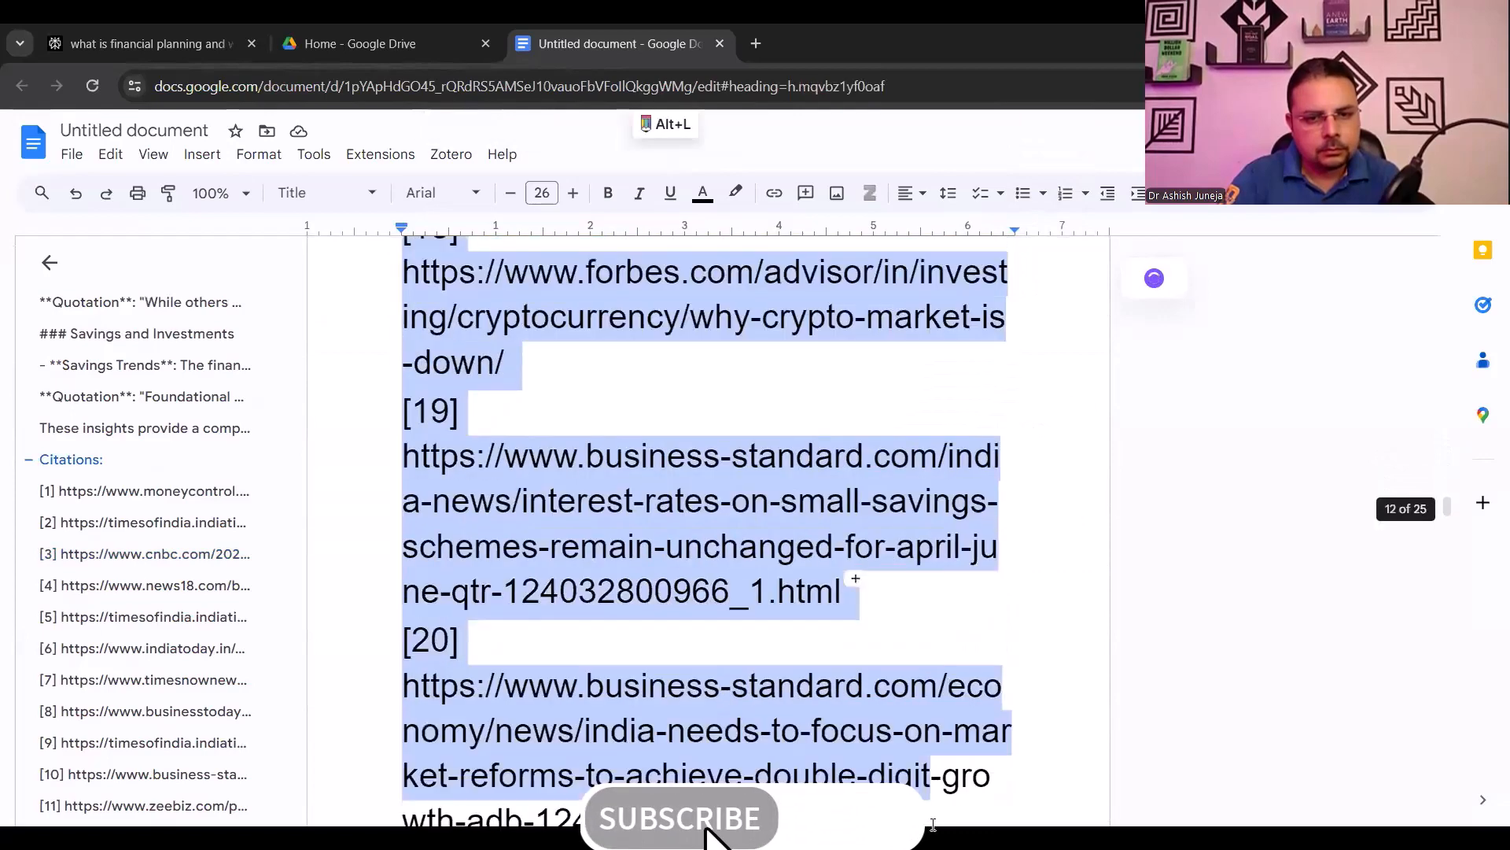
drag(930, 453, 930, 422)
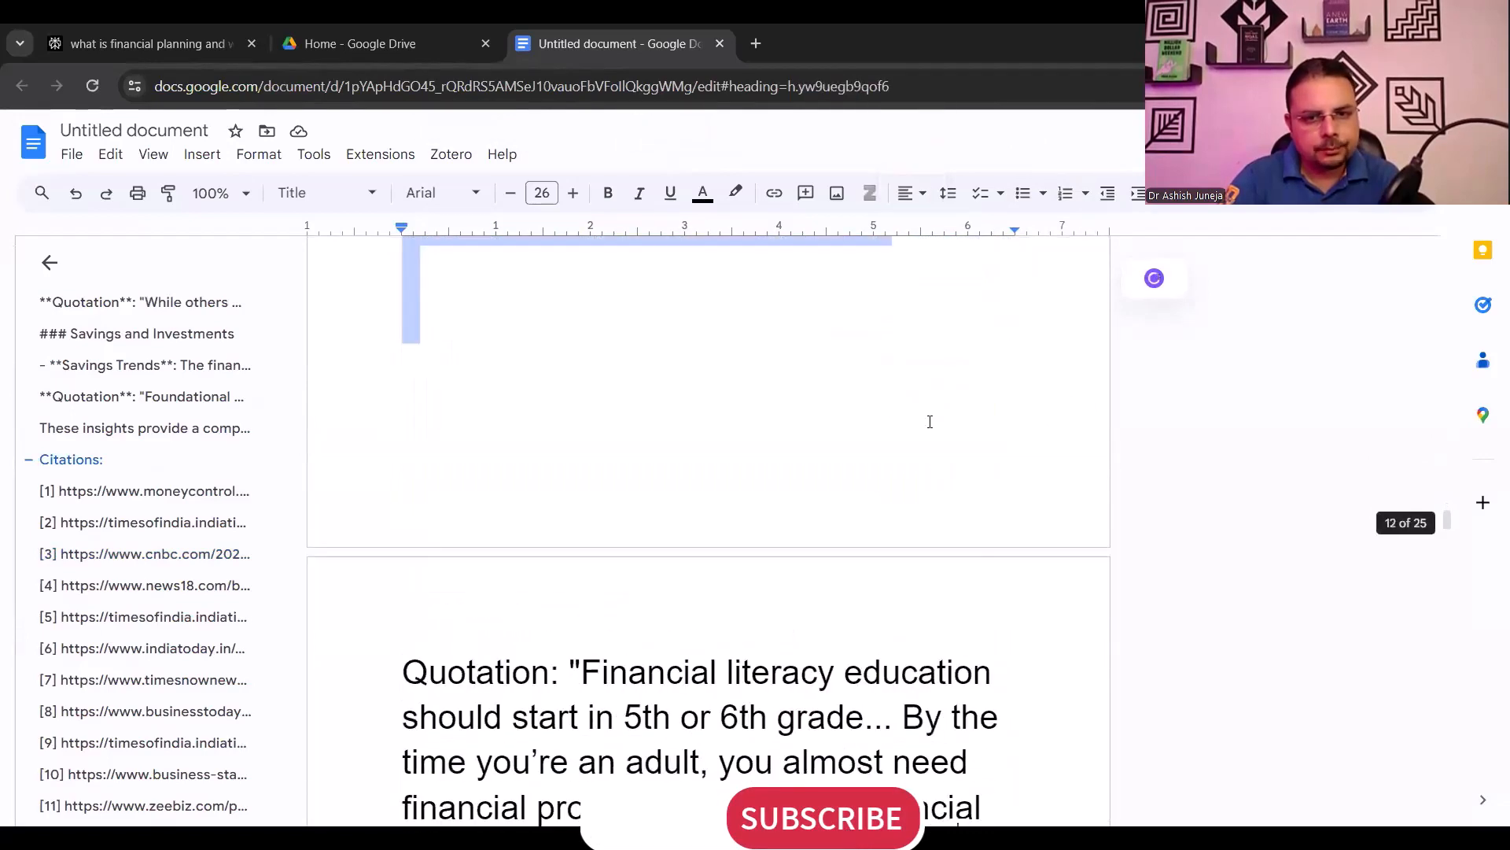
scroll(905, 469, up, 5)
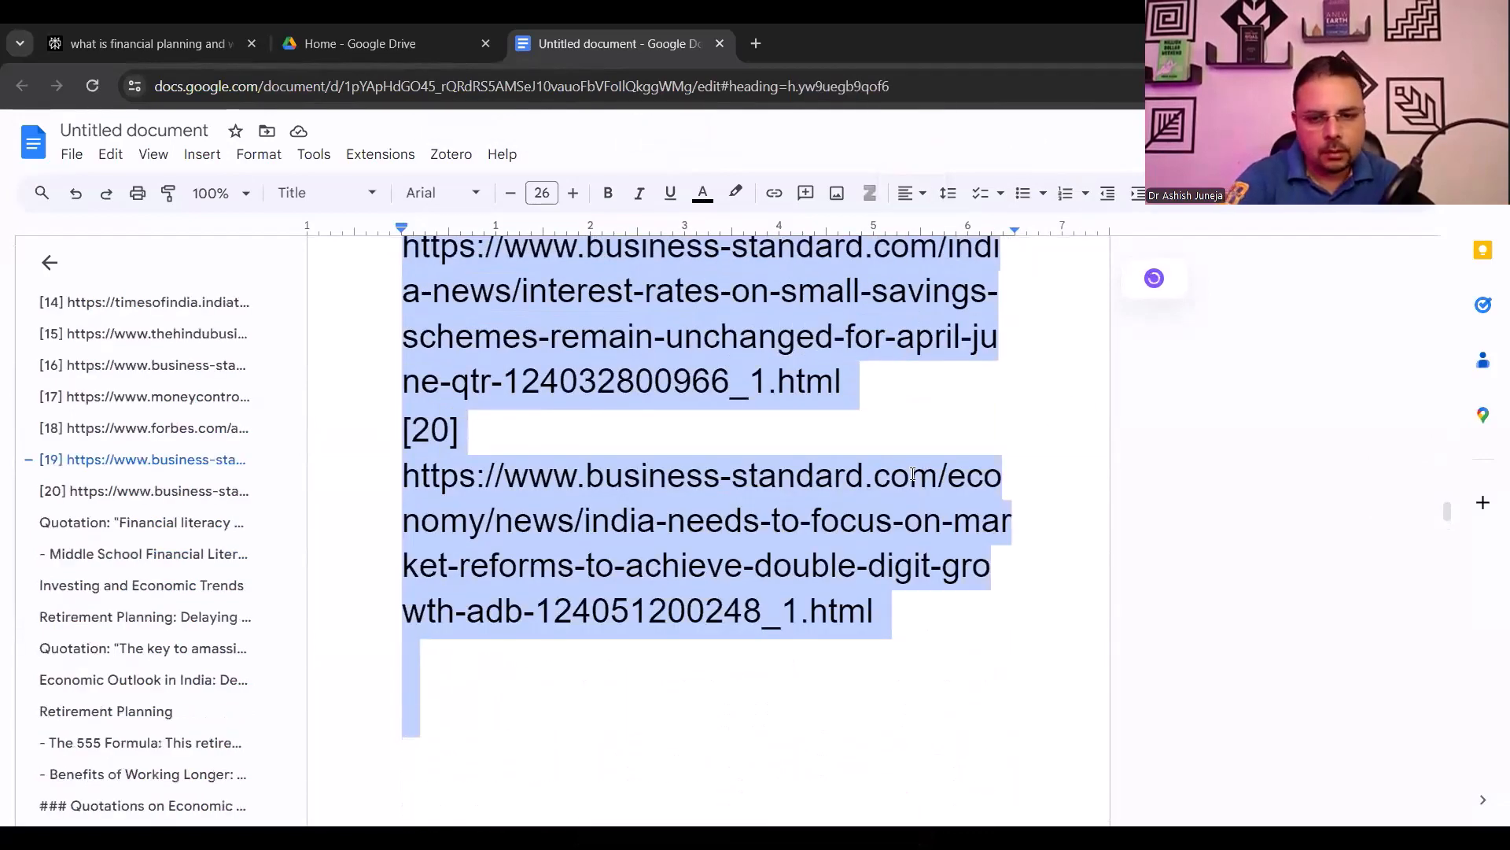
key(BackSpace)
Delete the introductory "Here are some additional news, statistics, and quotations from India" sentence and the "### " prefix of the "Economy" heading
scroll(848, 525, up, 10)
scroll(848, 526, up, 15)
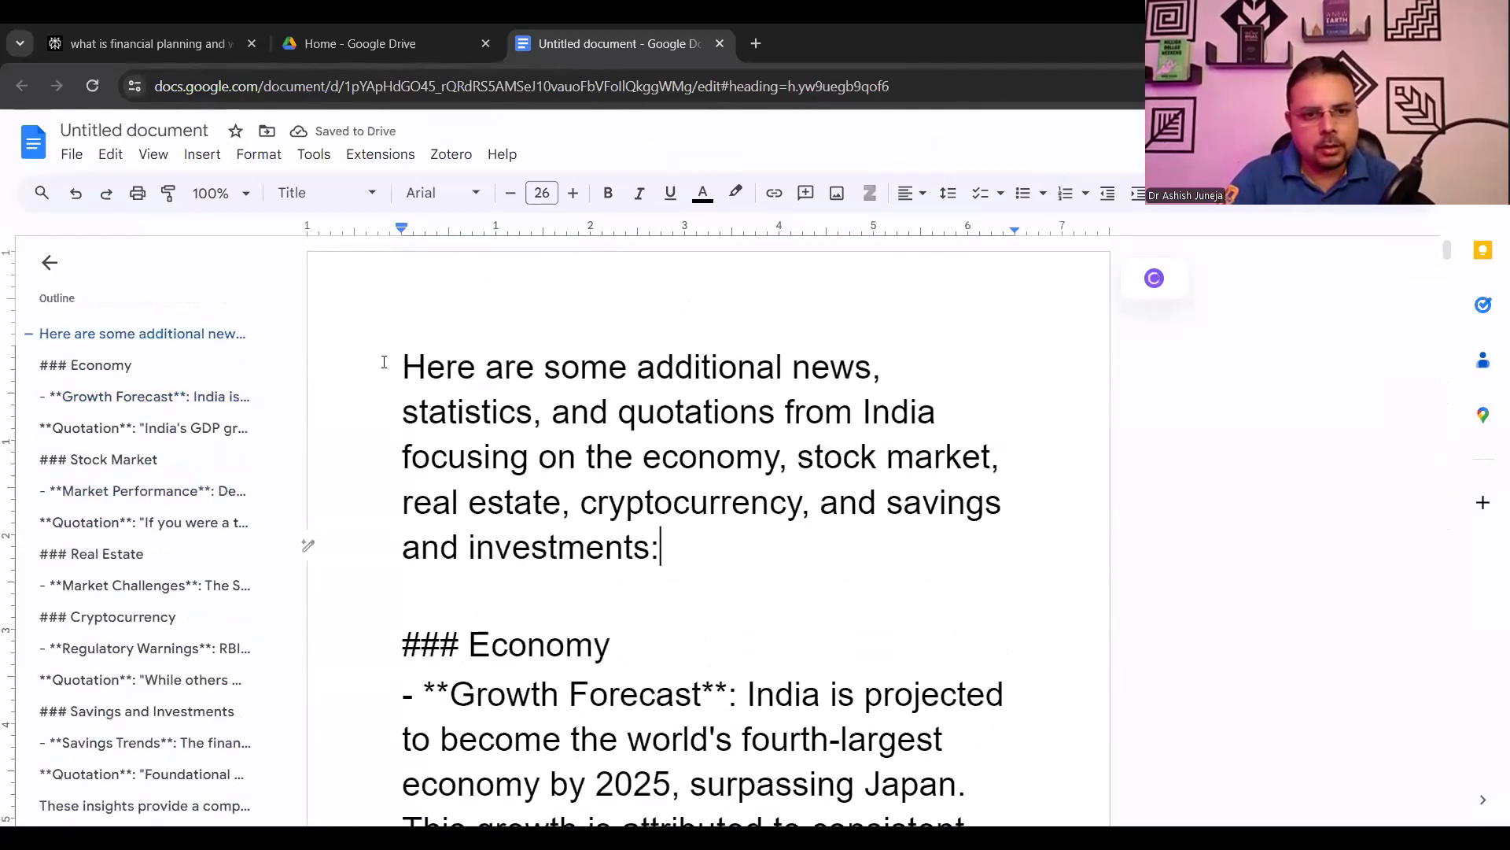
drag(659, 551, 386, 364)
key(BackSpace)
key(Delete)
key(Delete)
key(Delete)
key(Delete)
key(Delete)
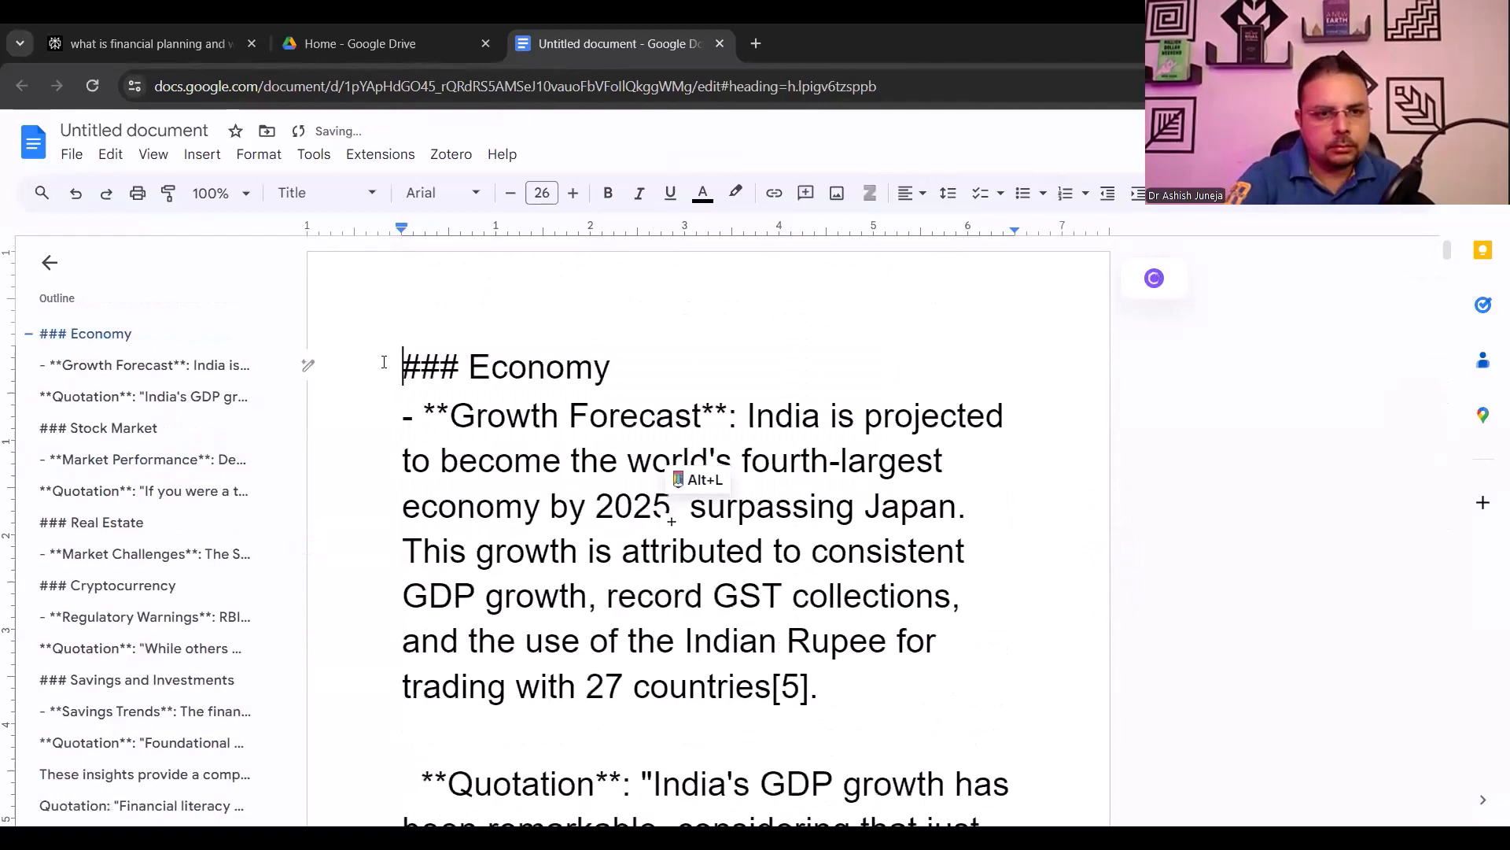
click(507, 375)
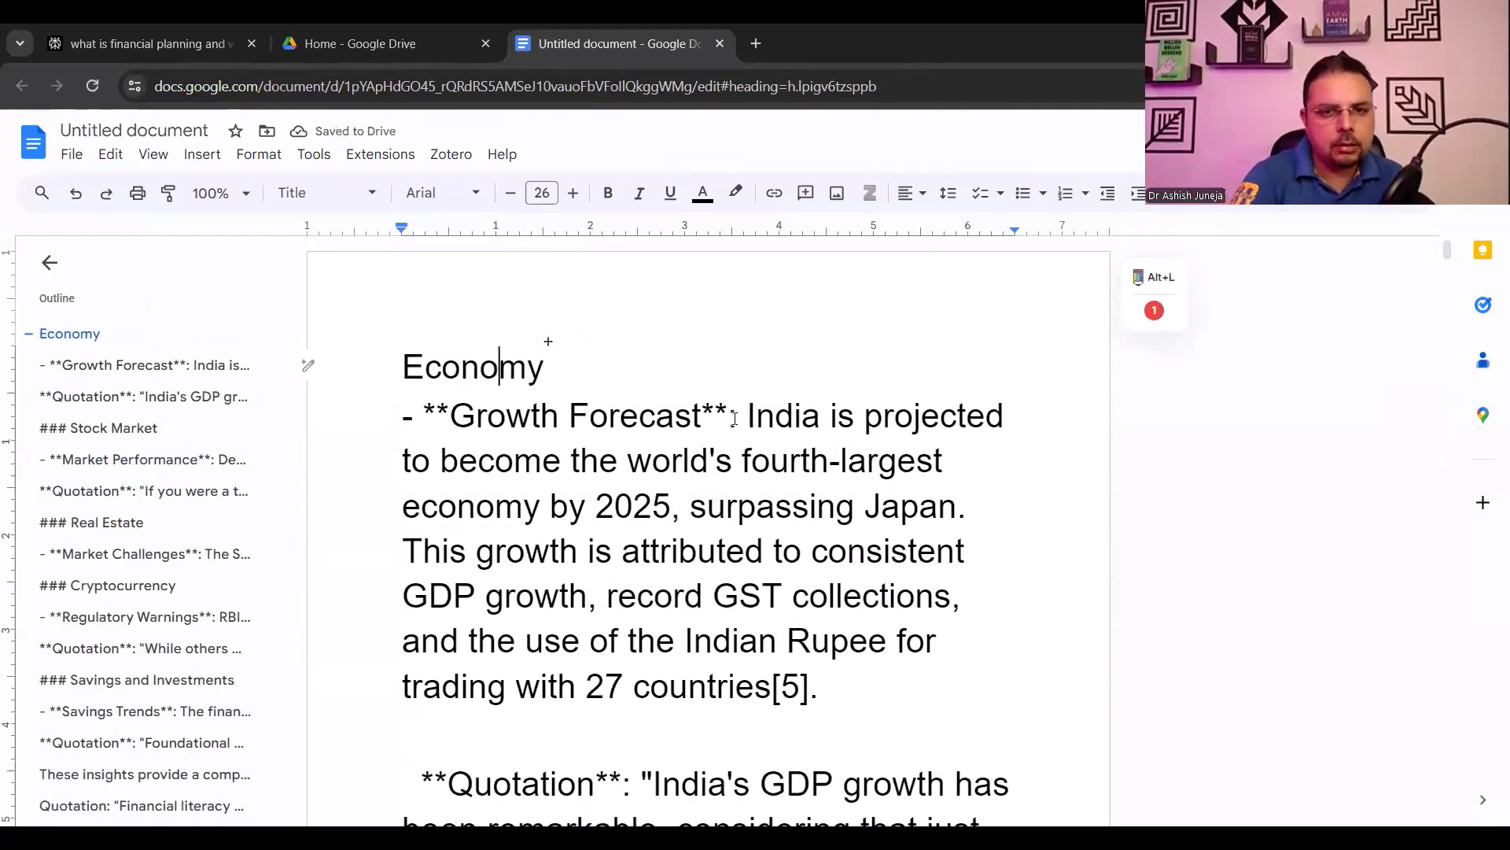
Remove every "**" marker from the document by replacing all of them with nothing
key(ctrl+f)
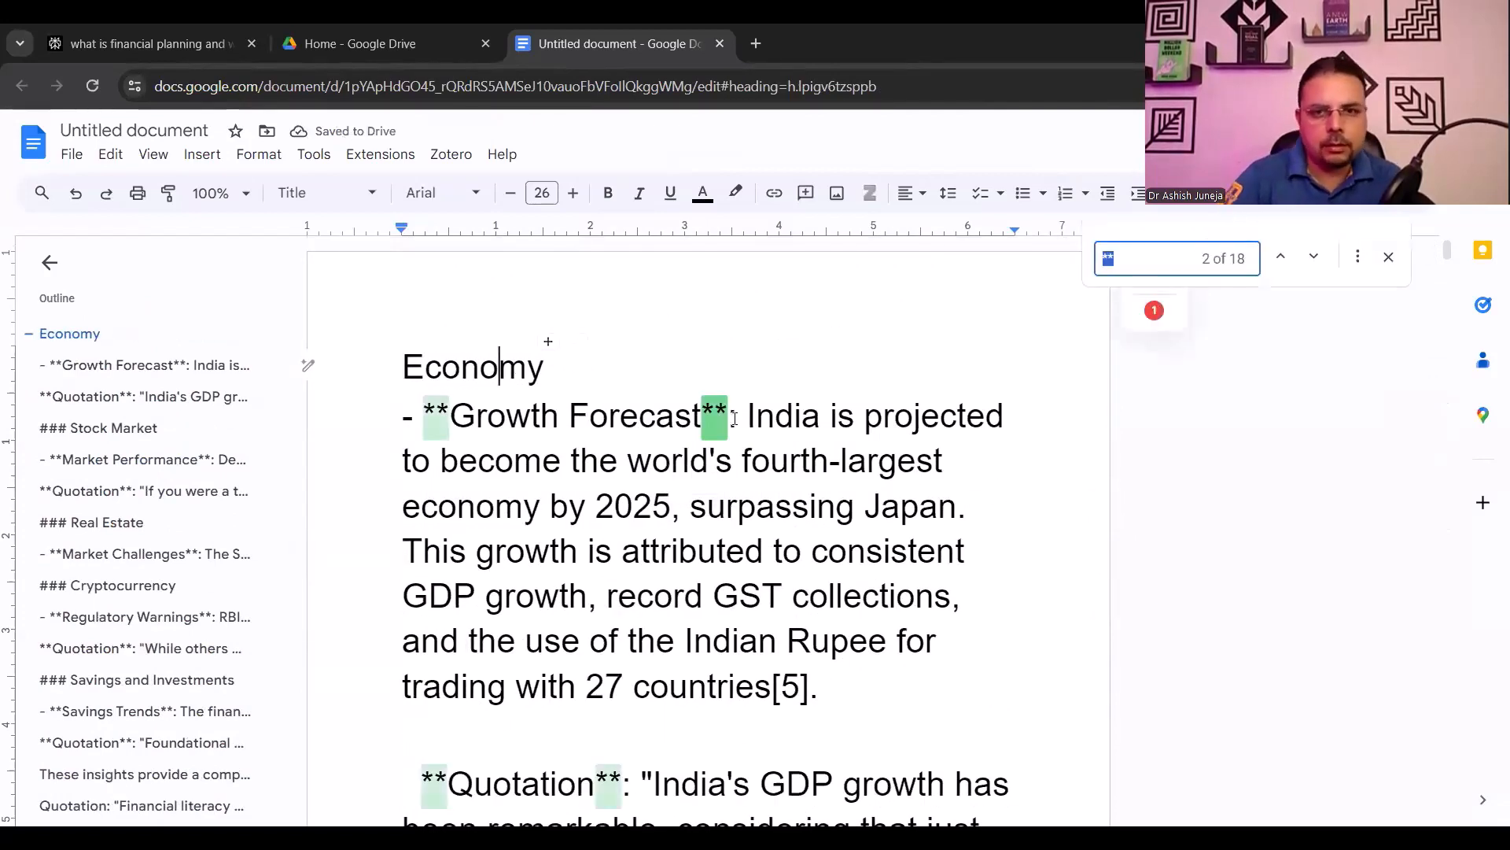
click(1356, 258)
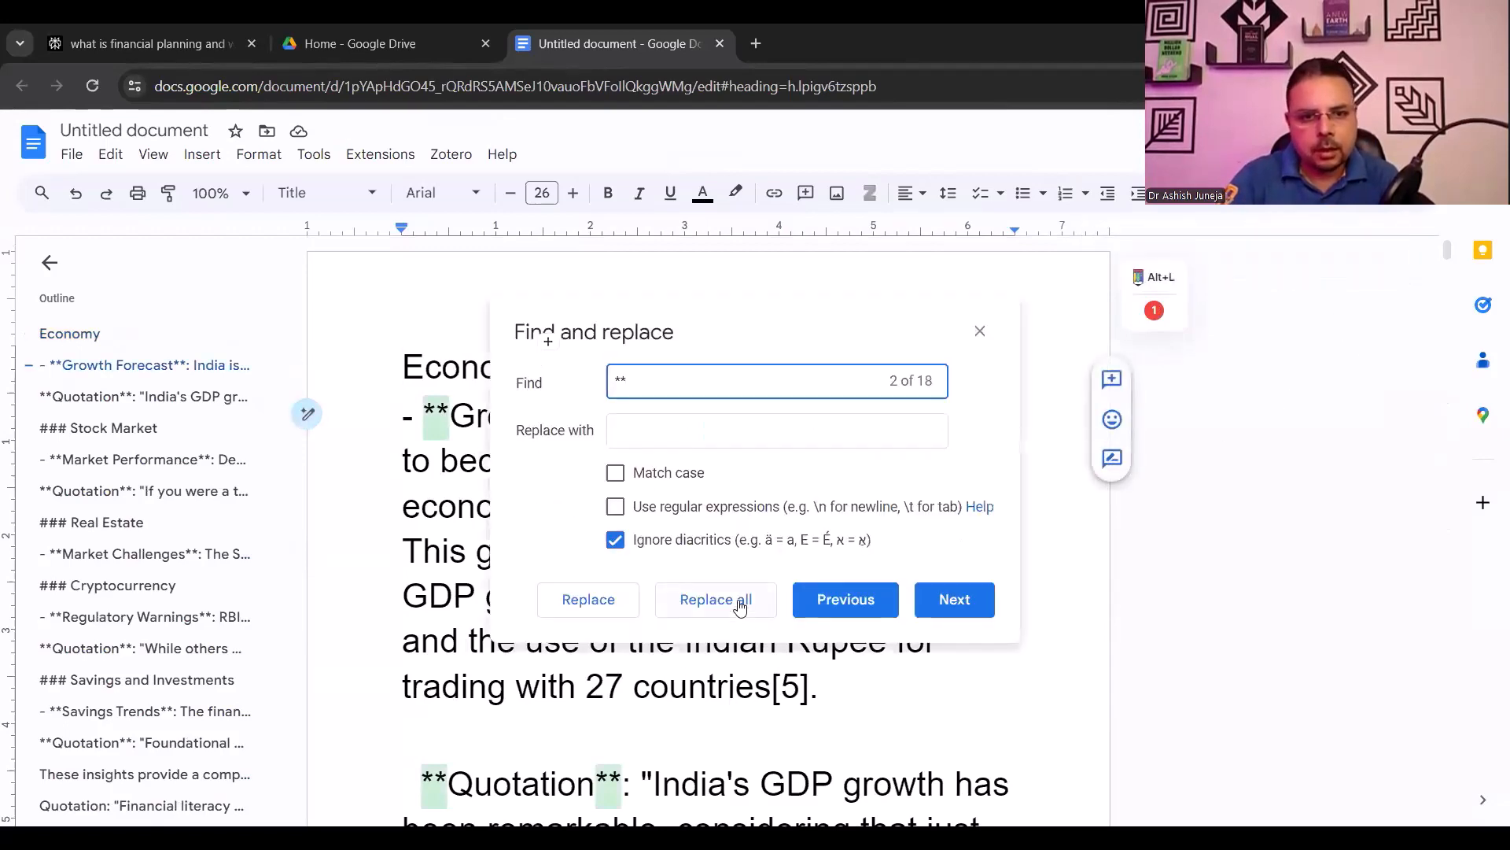
click(739, 601)
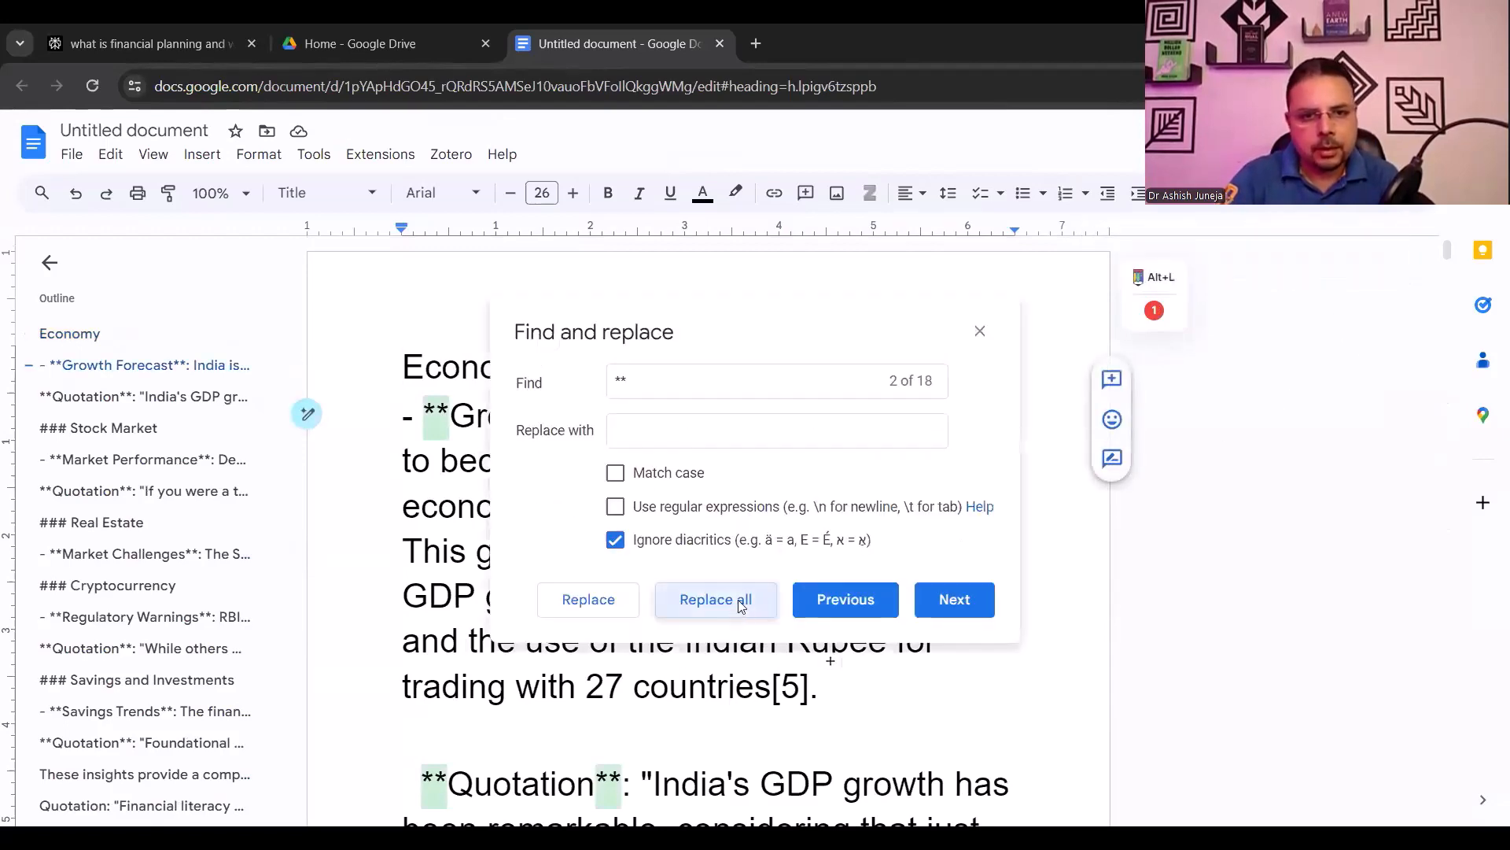
click(983, 331)
scroll(1441, 270, up, 5)
drag(1441, 270, 1440, 254)
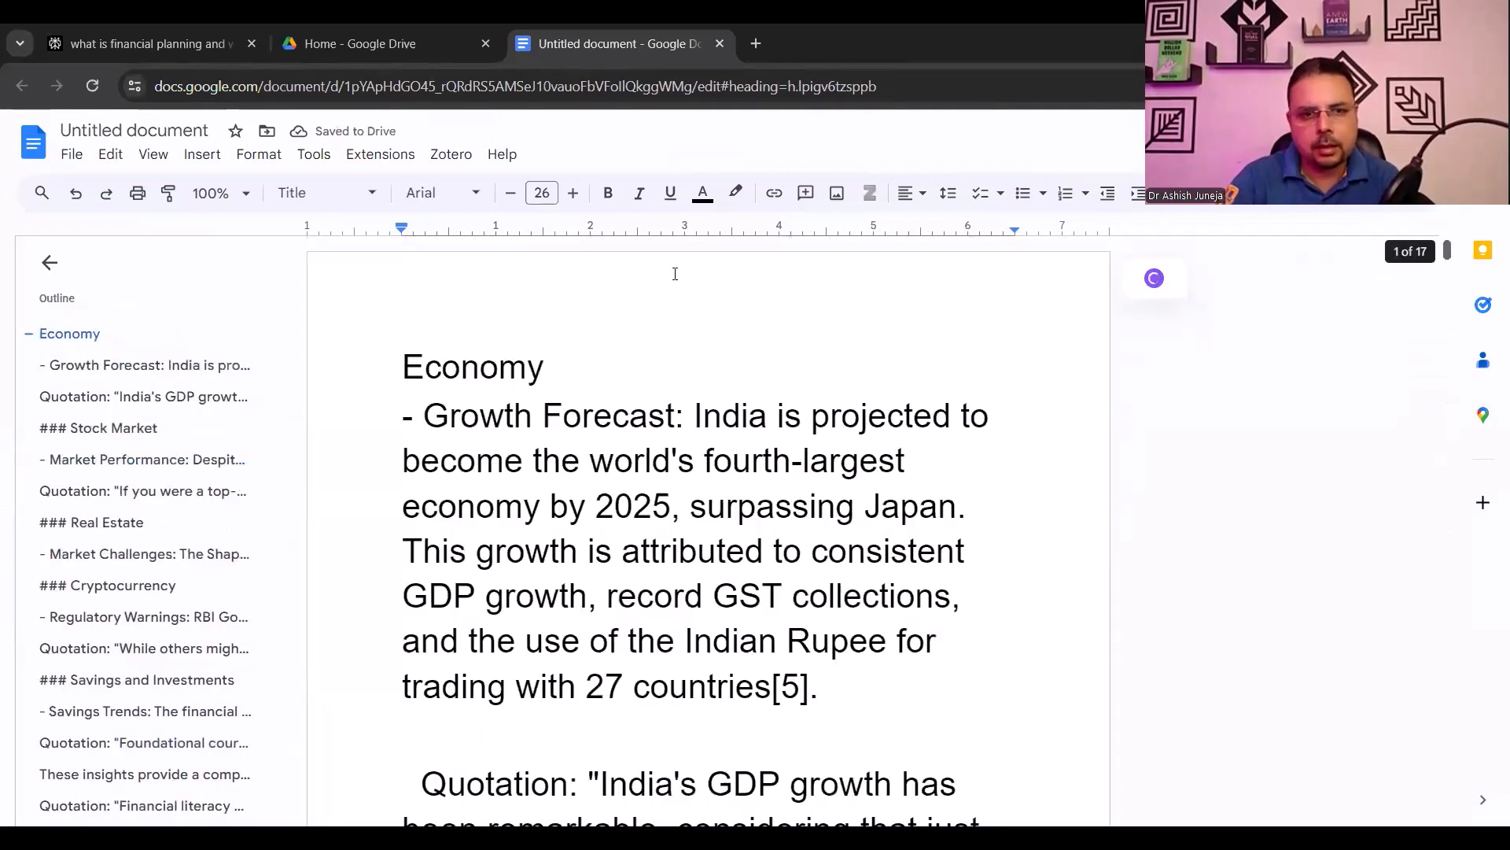
Delete the "[5]." marker after "27 countries" and the leading spaces before the GDP growth quotation below it
scroll(854, 384, down, 3)
click(855, 384)
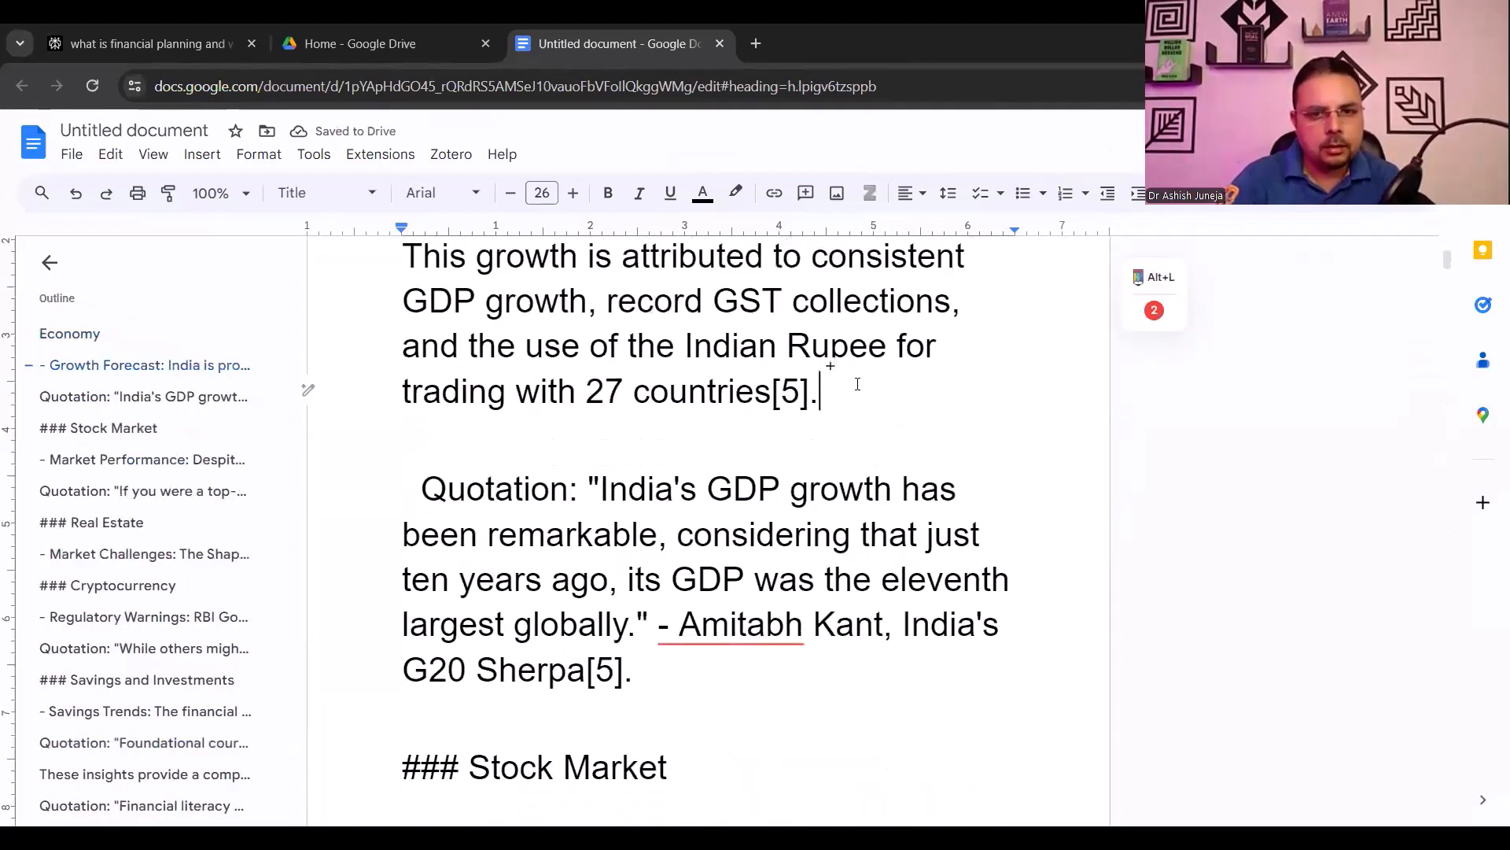
key(BackSpace)
key(BackSpace)
key(BackSpace)
key(BackSpace)
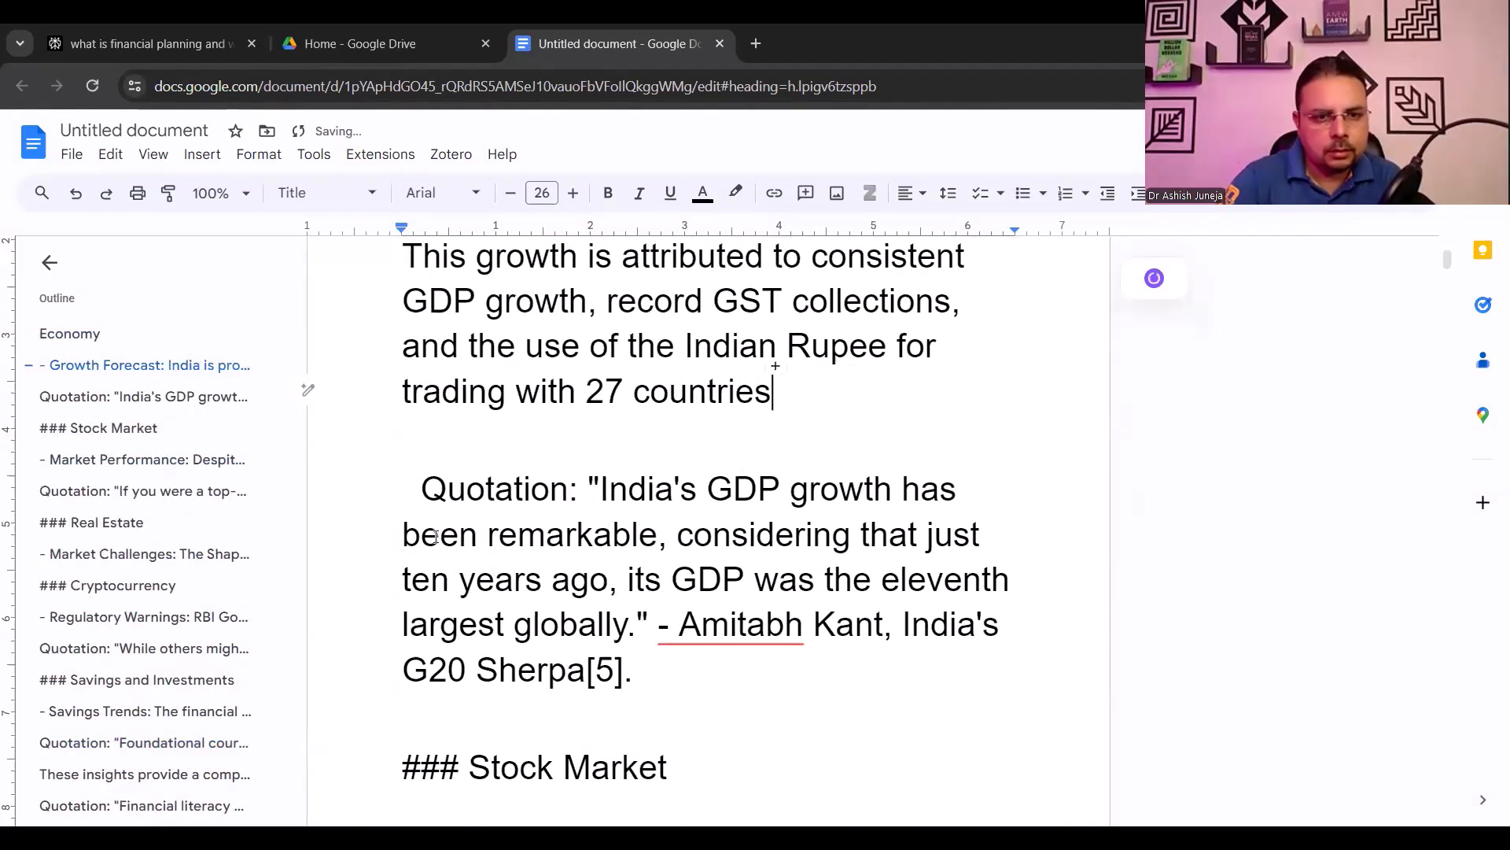
click(422, 494)
key(BackSpace)
key(BackSpace)
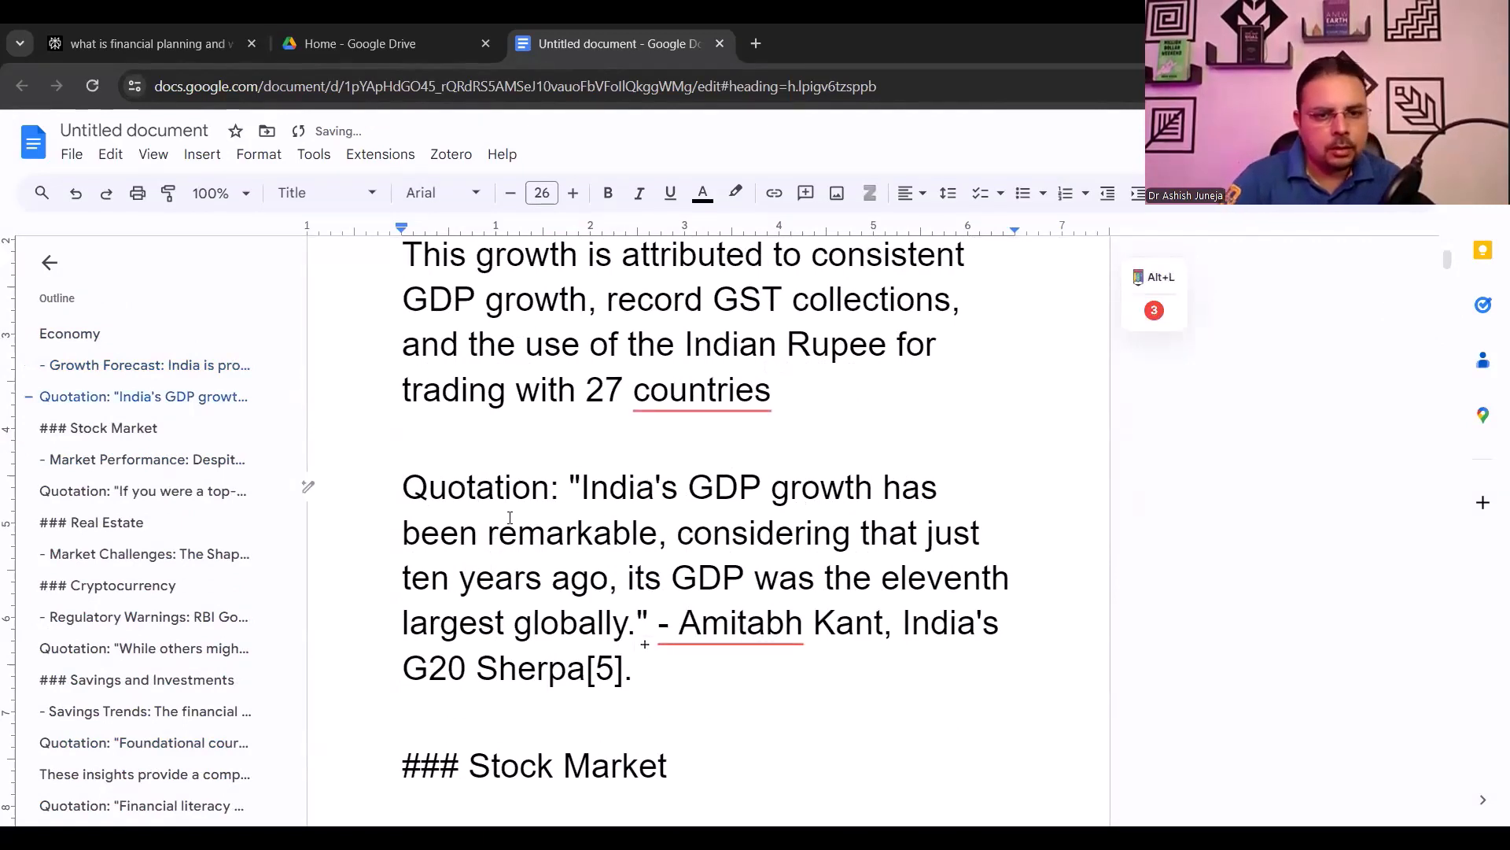
Remove the "### " prefix from the "Stock Market" heading
scroll(478, 504, down, 2)
click(476, 571)
key(BackSpace)
key(BackSpace)
key(BackSpace)
key(BackSpace)
key(BackSpace)
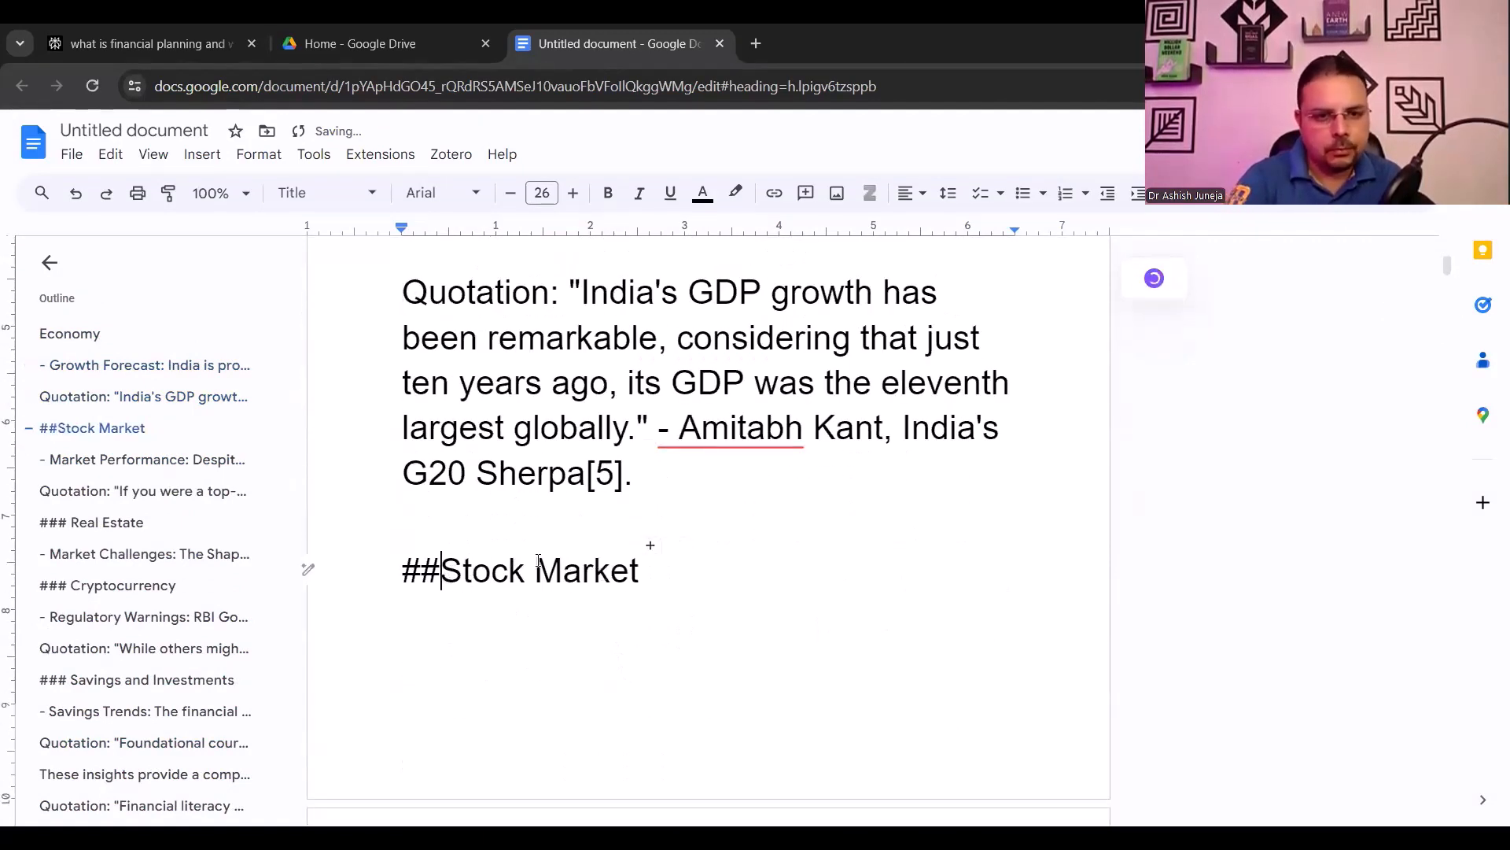
key(Return)
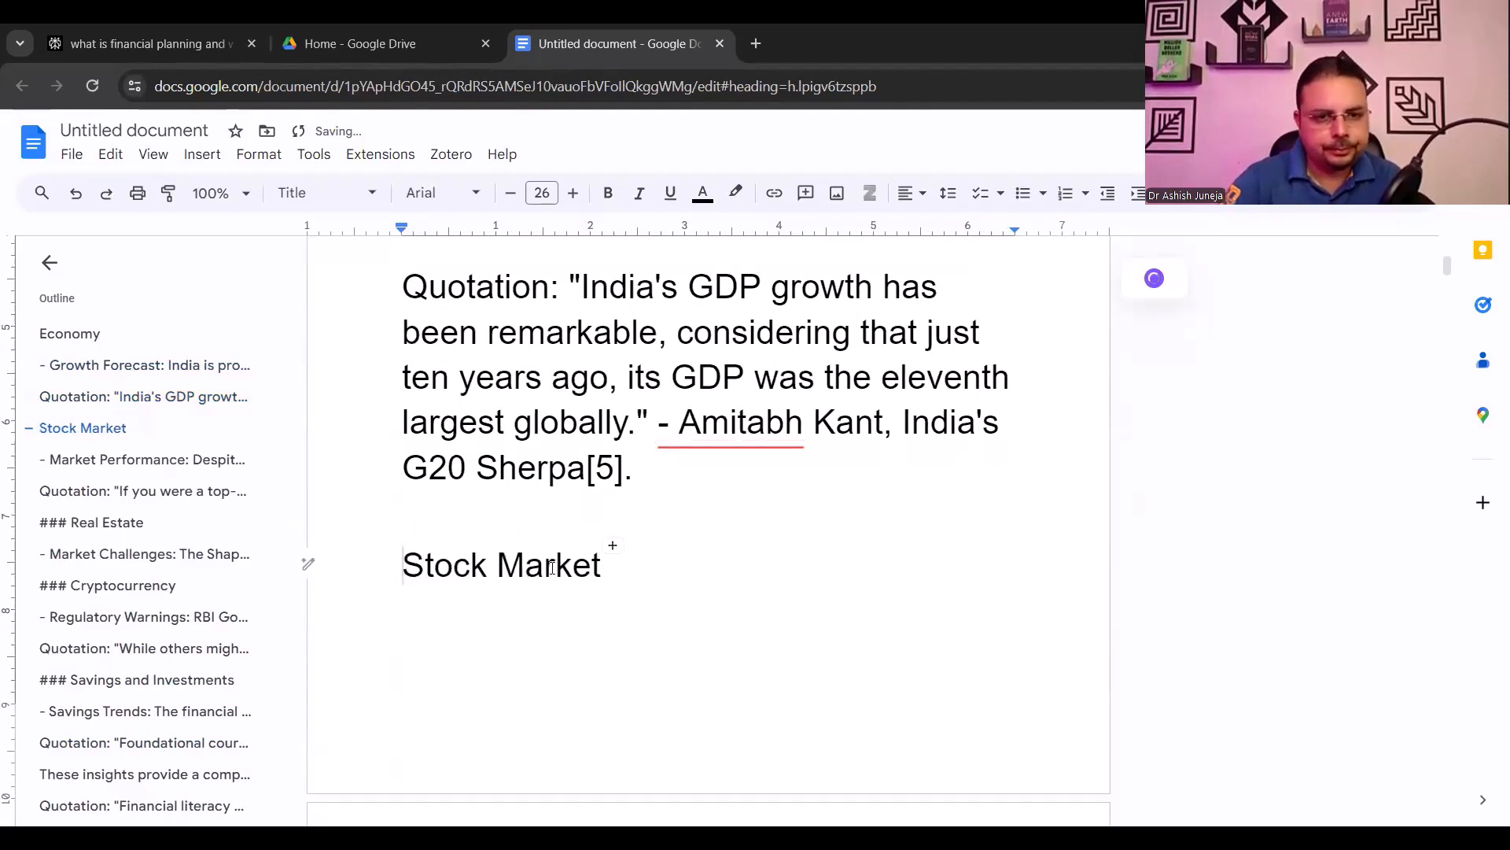
Review the remaining uncleaned text from the Stock Market section through Real Estate and Cryptocurrency to the earlier pasted insights
scroll(538, 561, down, 6)
scroll(793, 564, down, 6)
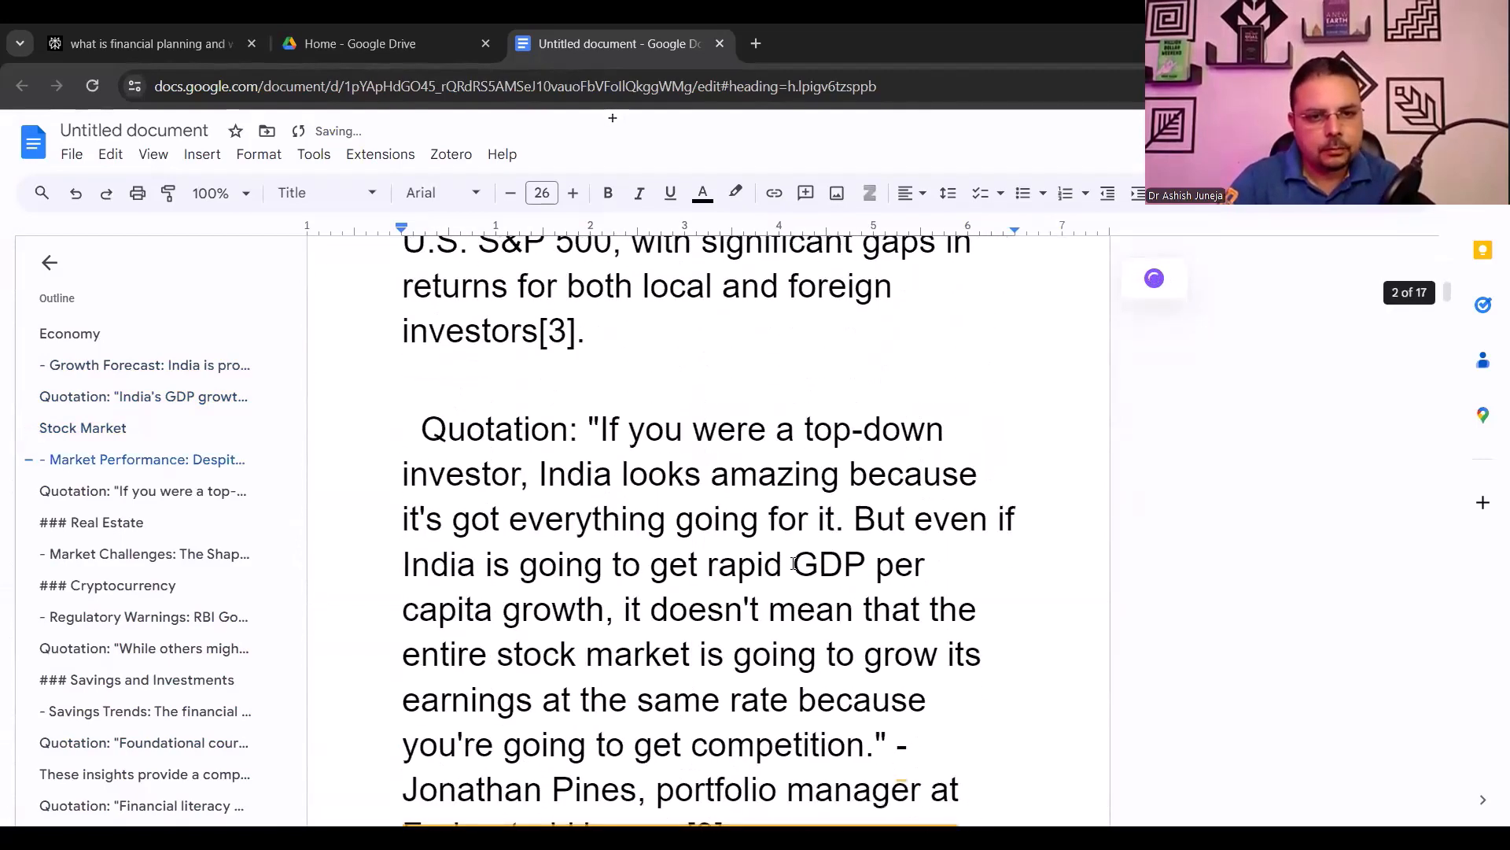
scroll(431, 462, up, 3)
click(431, 461)
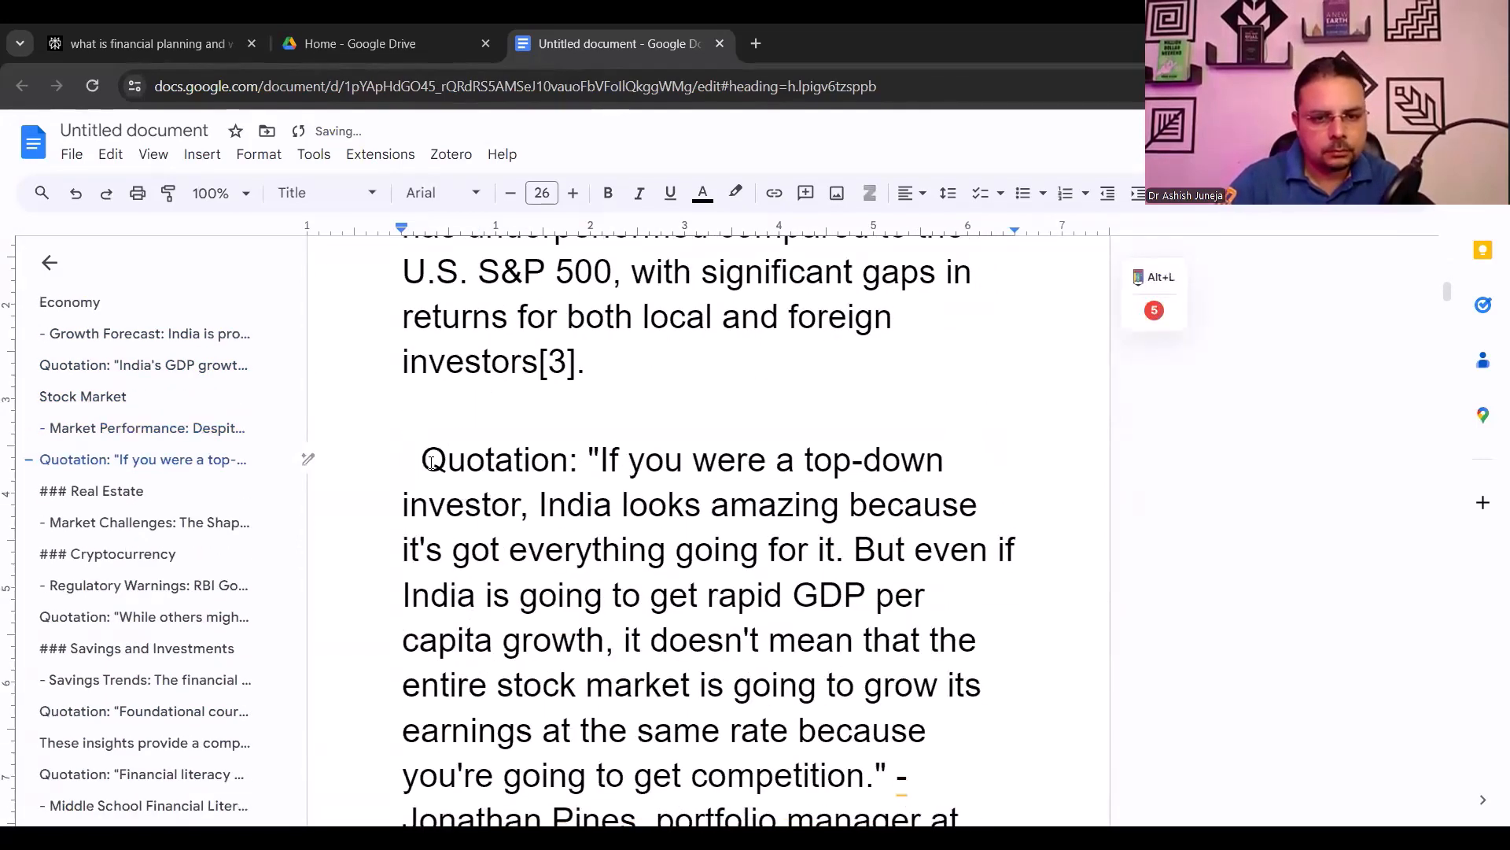
scroll(524, 509, down, 7)
scroll(524, 509, down, 7)
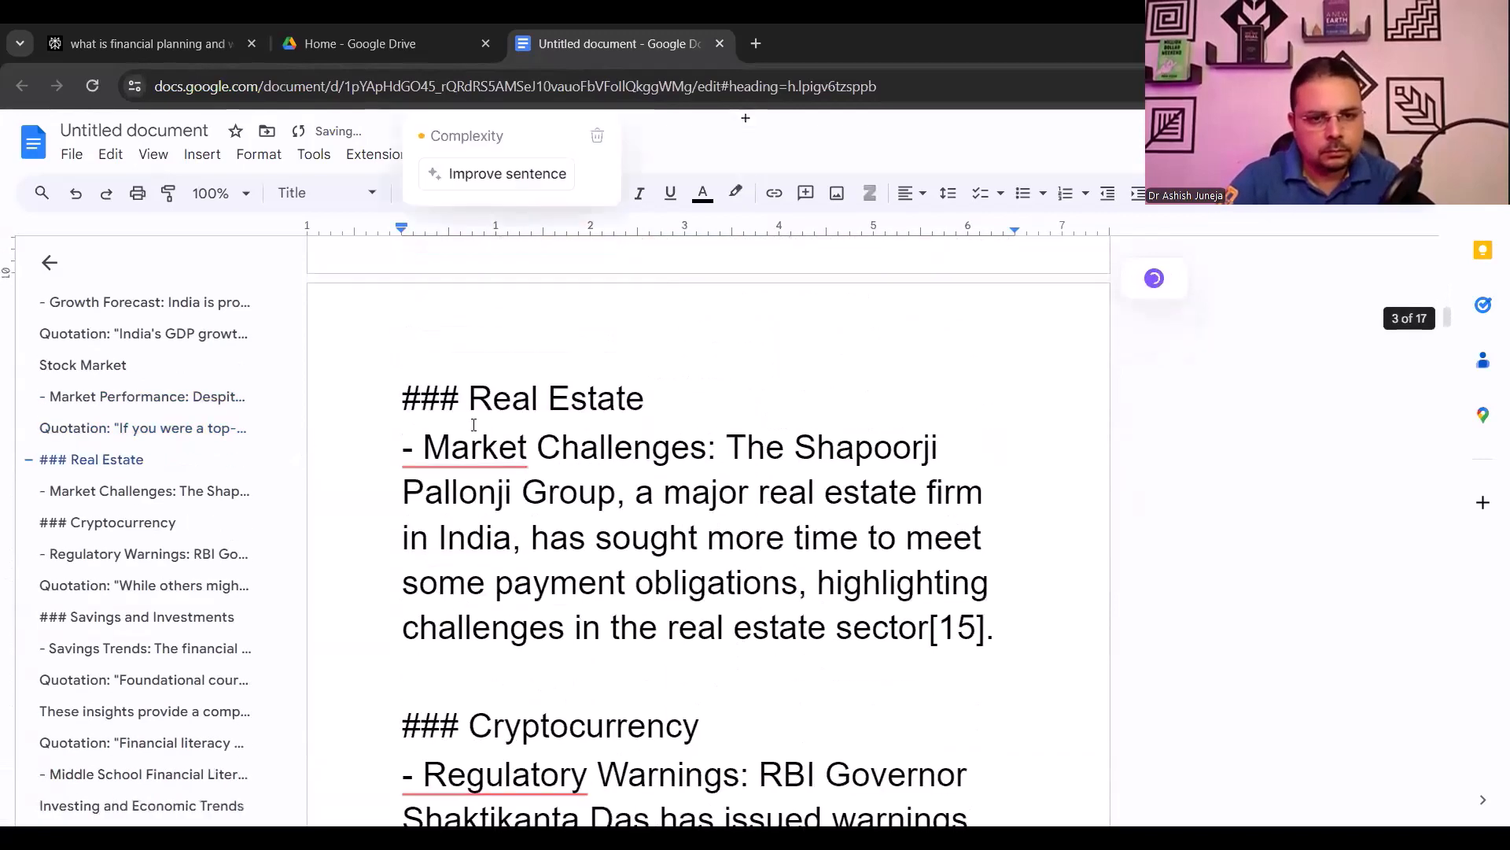
scroll(571, 494, down, 3)
scroll(571, 494, down, 15)
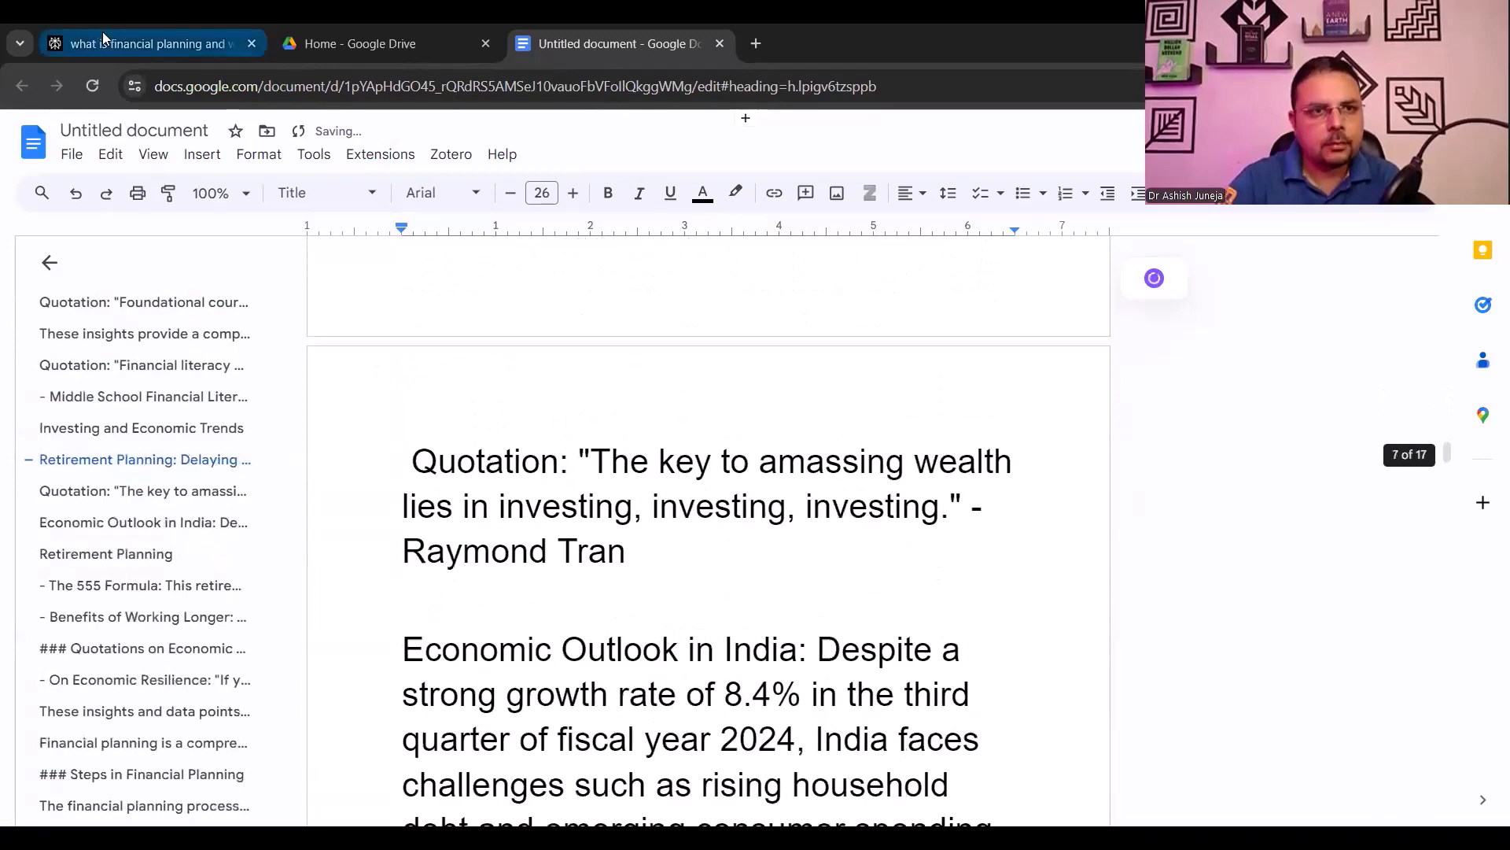
Switch to the Perplexity thread and submit the follow-up "share with me some practical steps to be completed after the video by the audience"
click(103, 32)
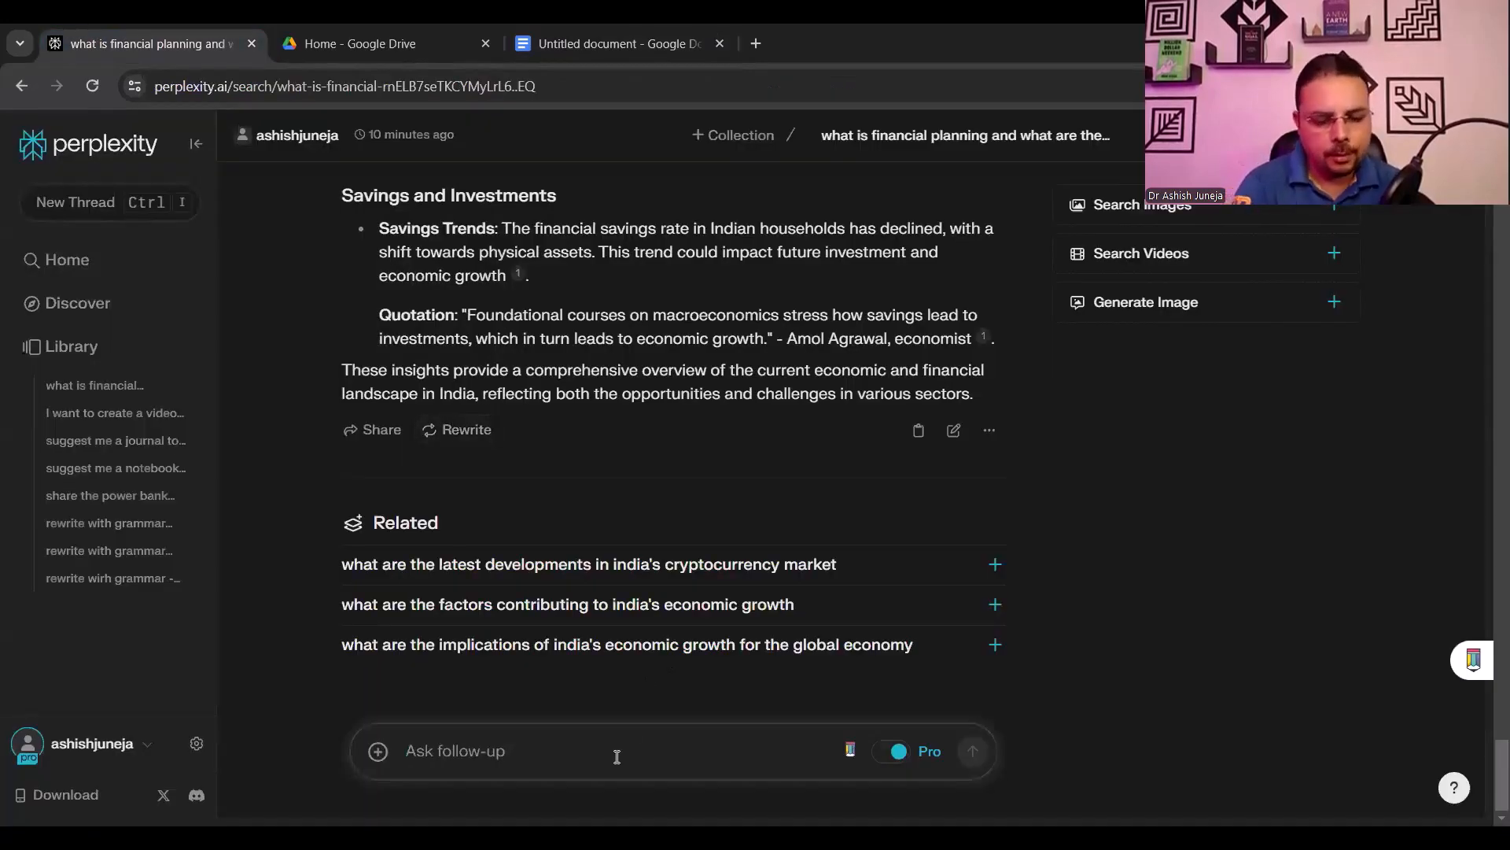
text(share with me)
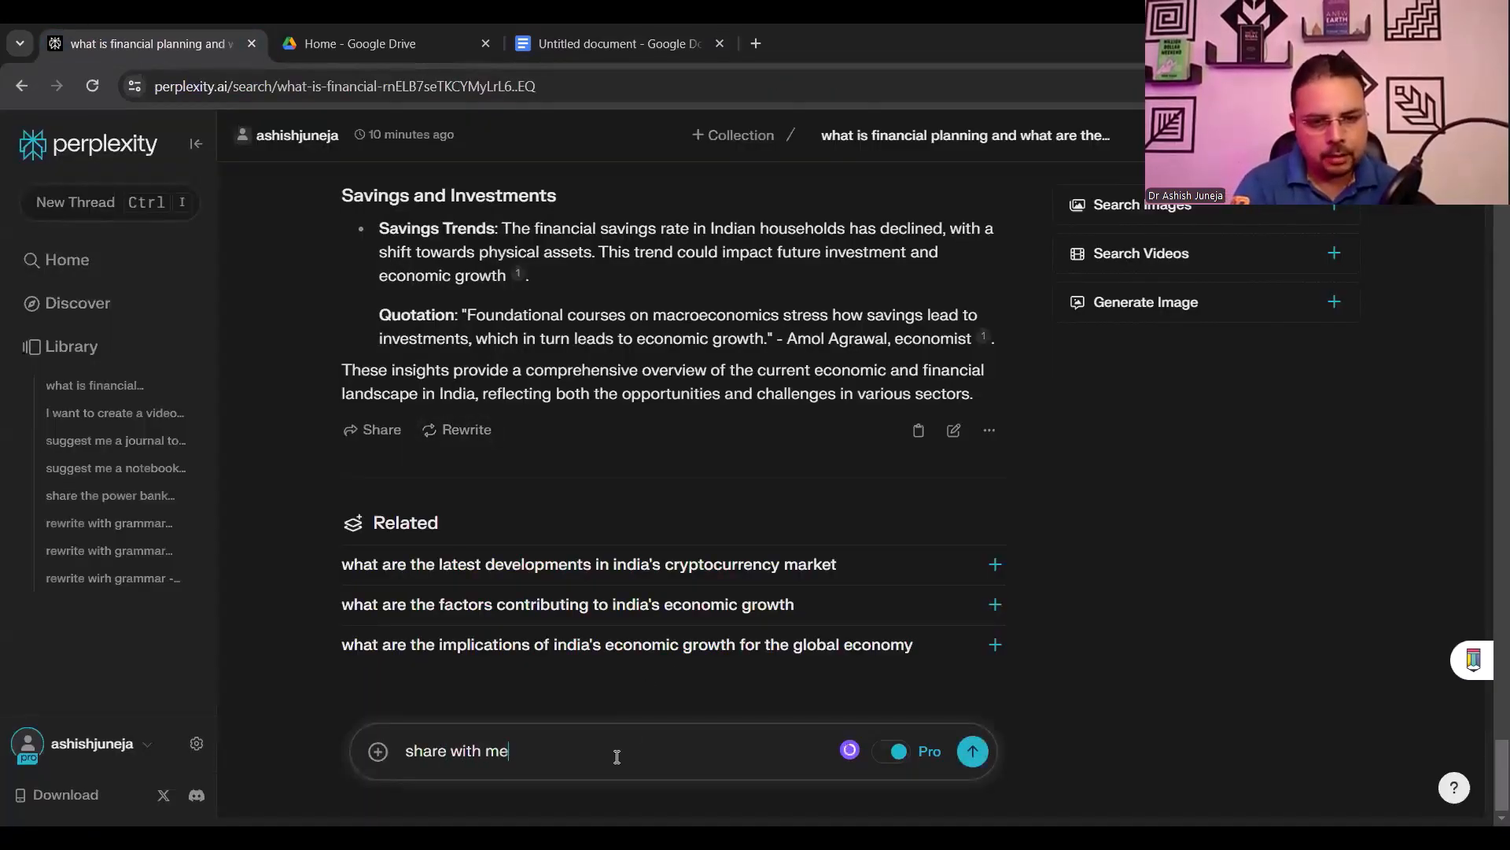
text( some pr)
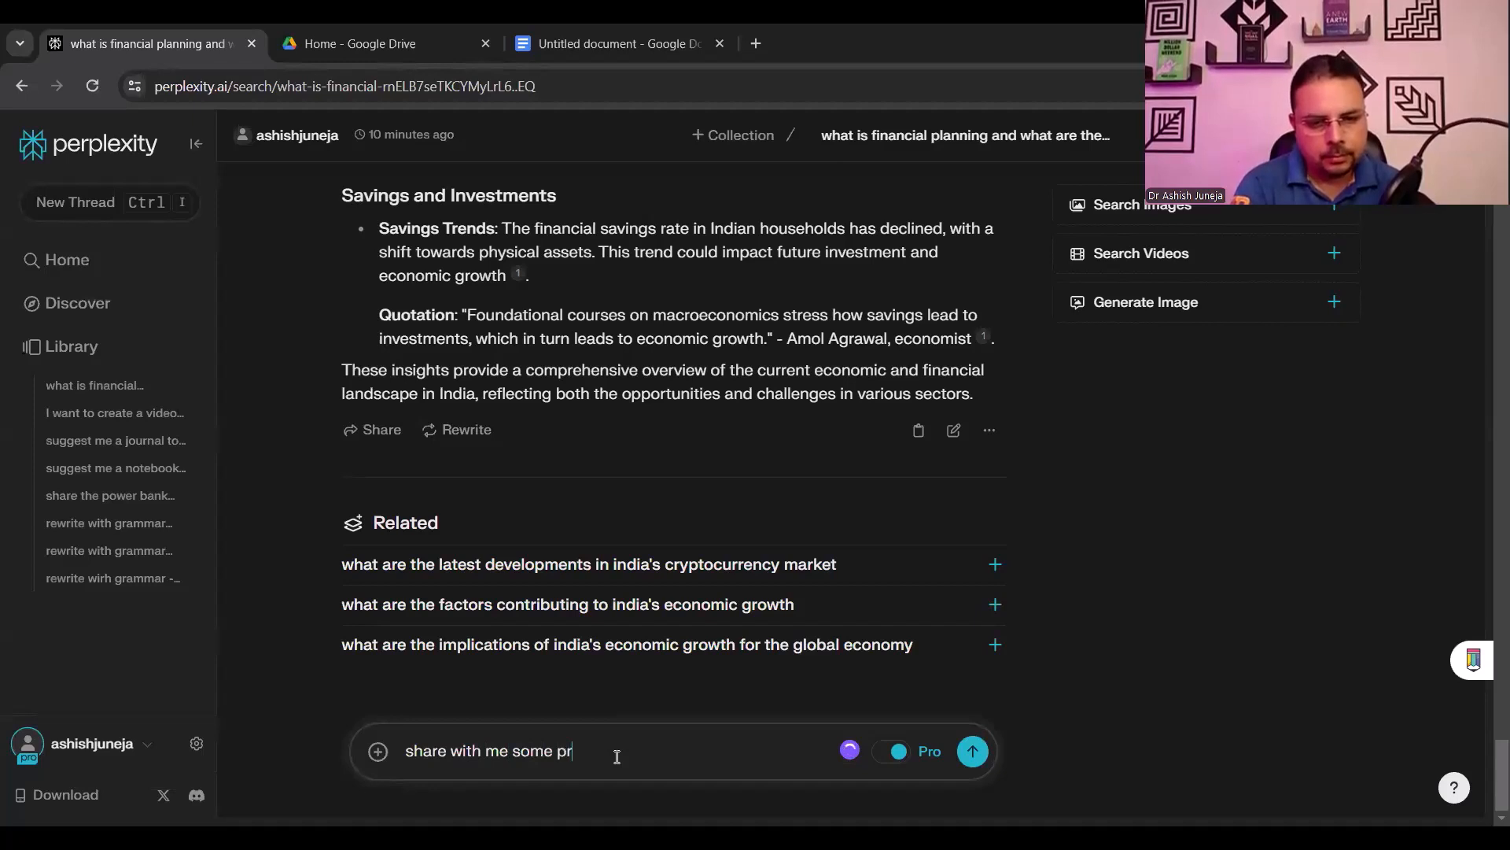
text(actical)
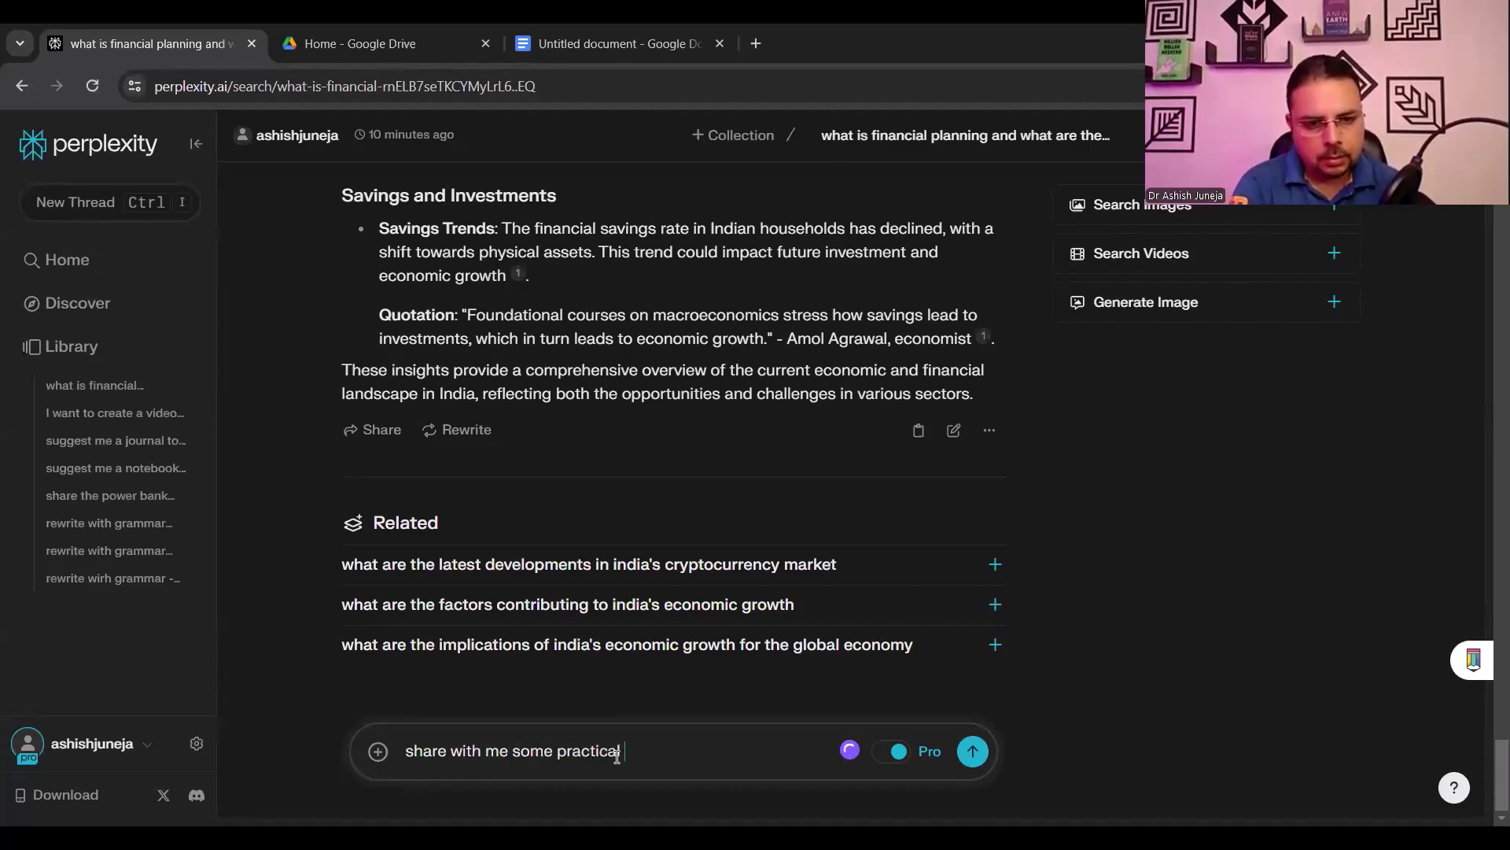
text( a)
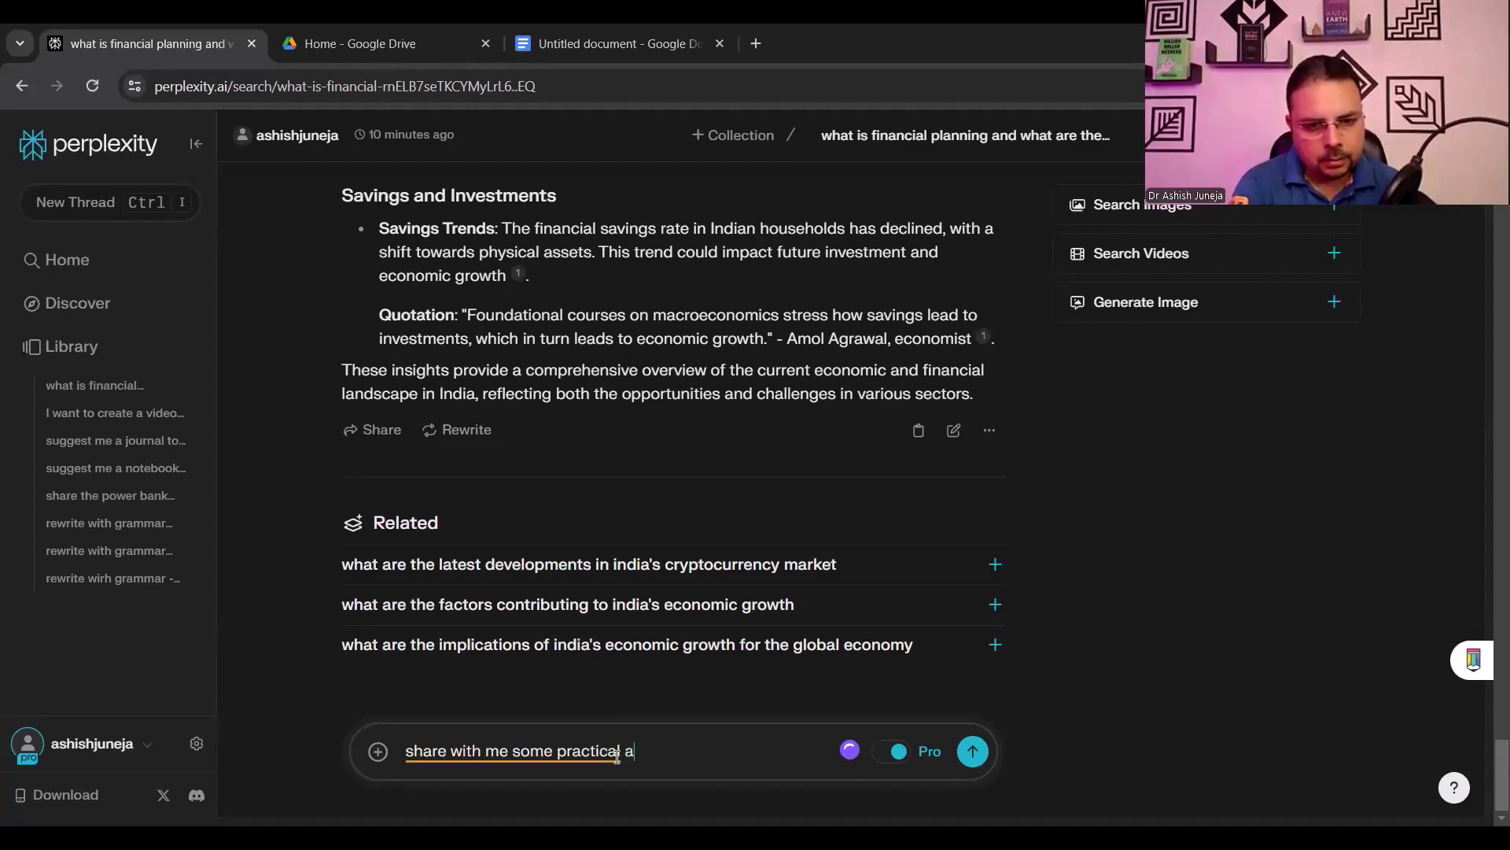
key(BackSpace)
text(steps to)
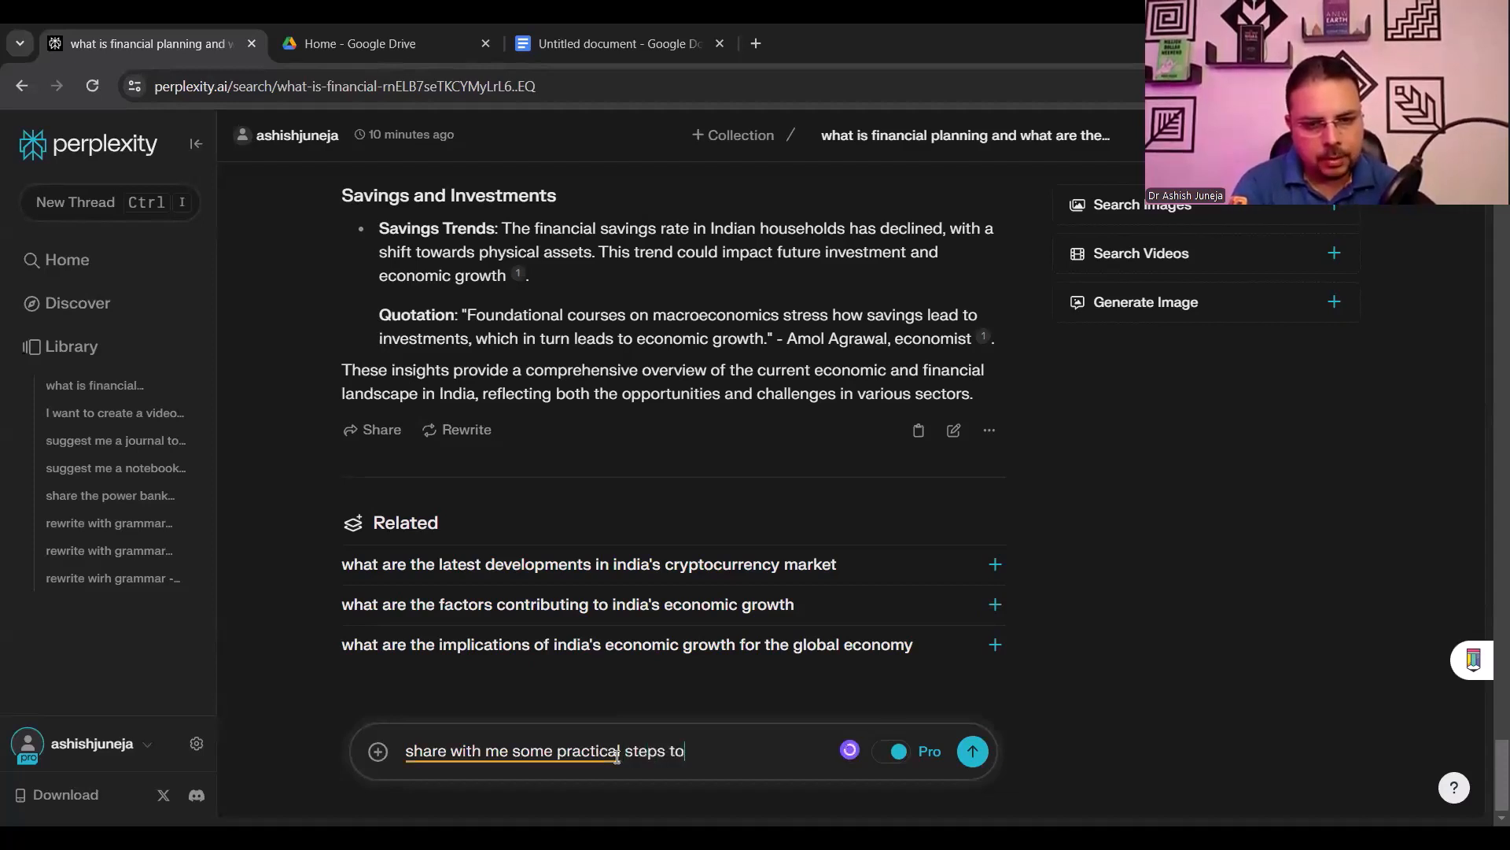
text( be completed ab)
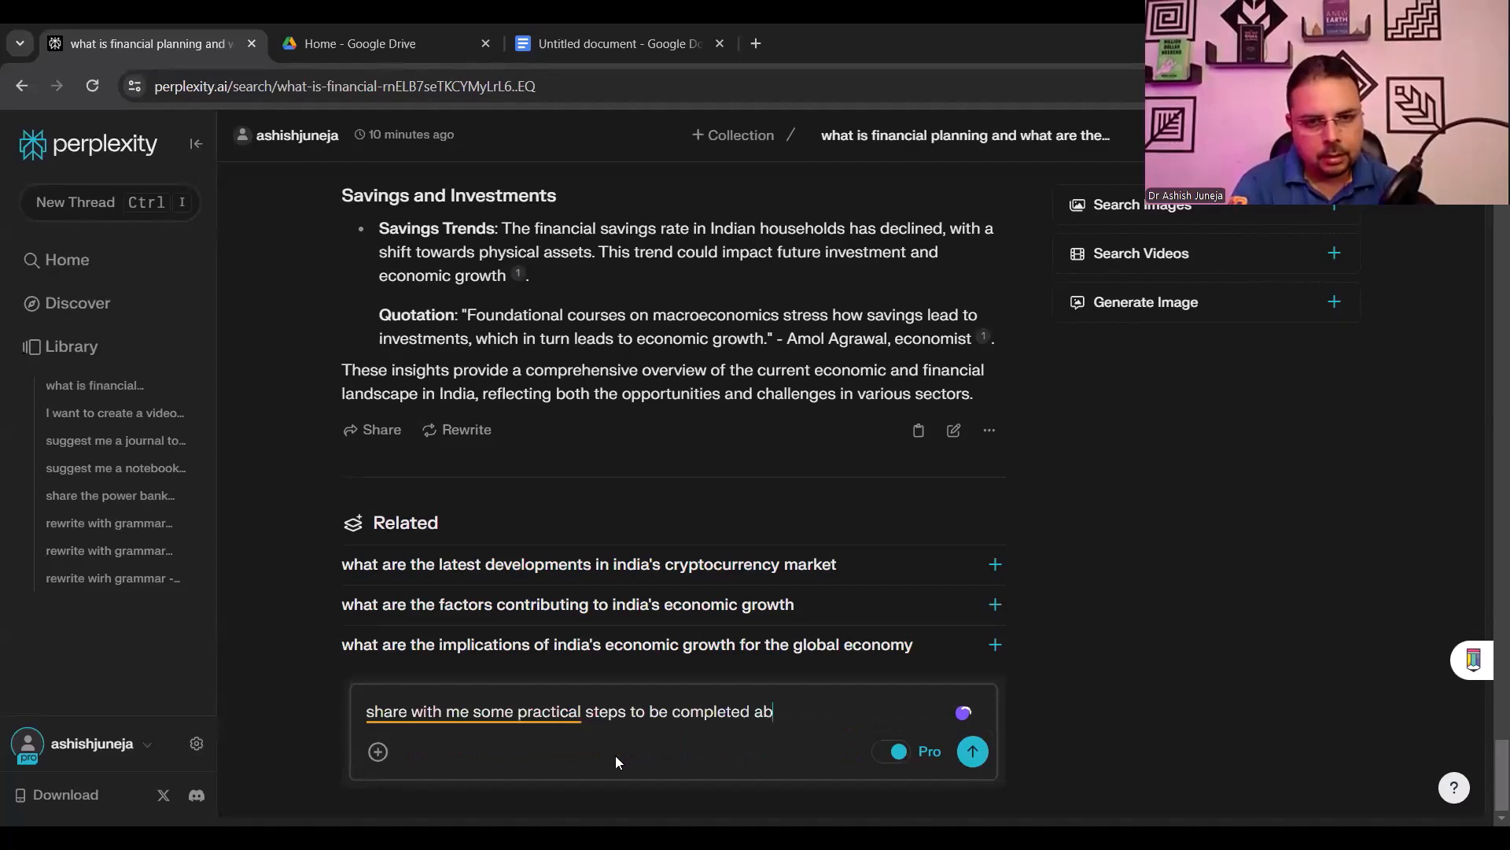
key(BackSpace)
text(fter the vid)
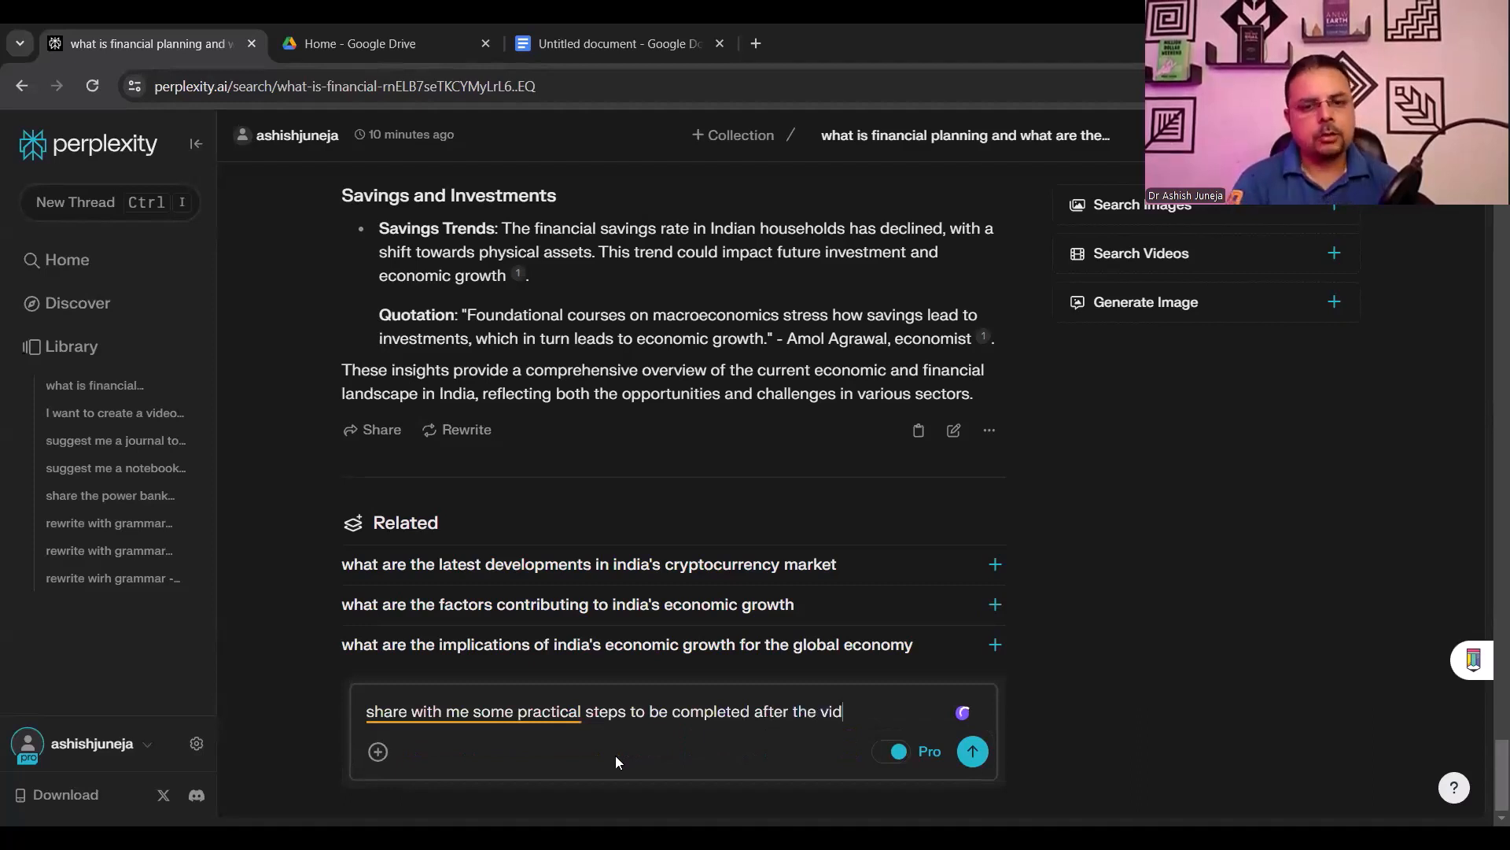
text(eo)
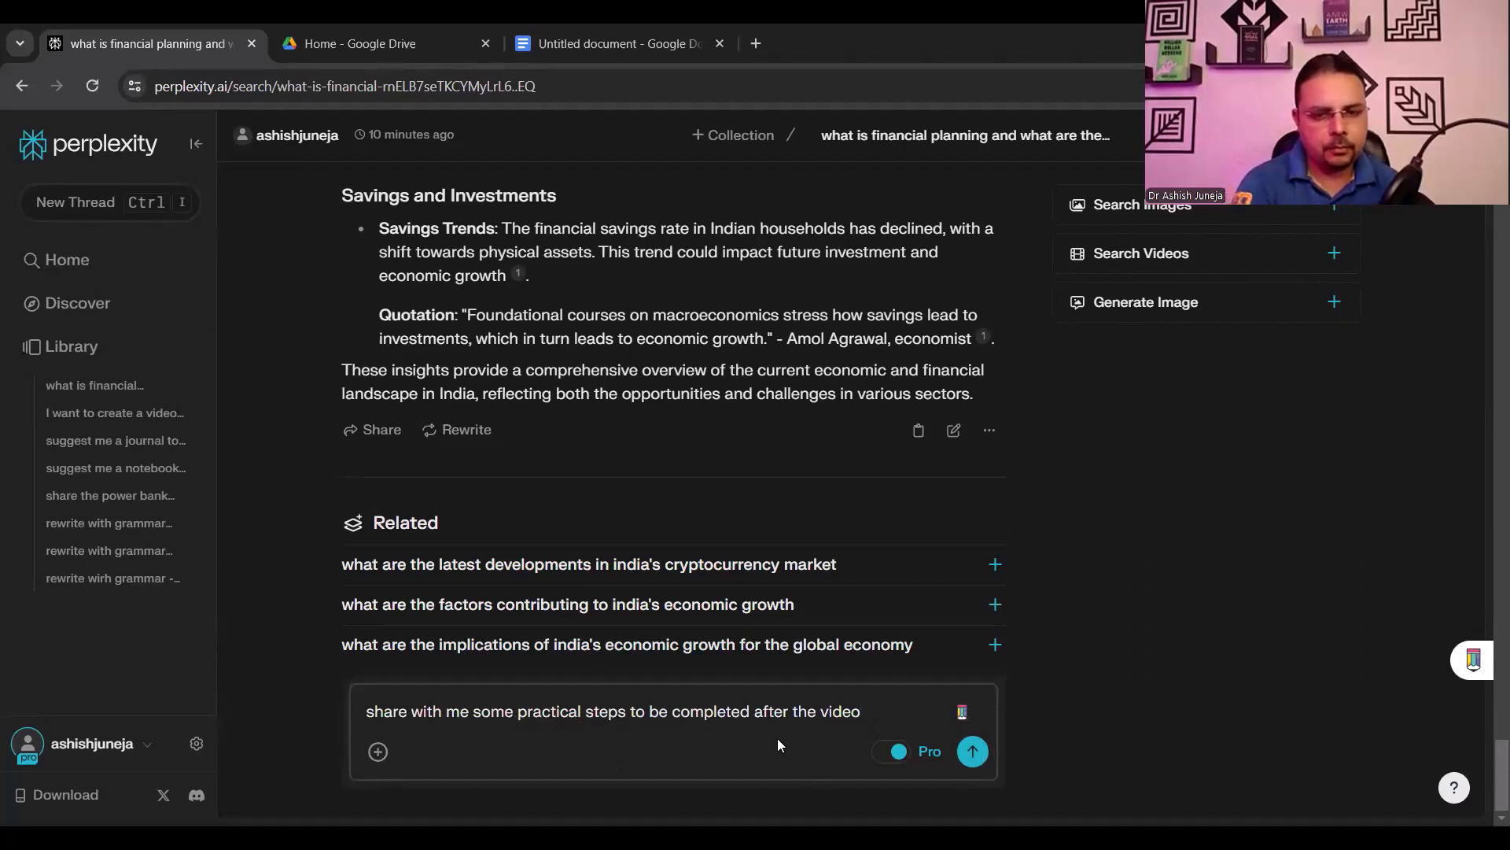
text(f)
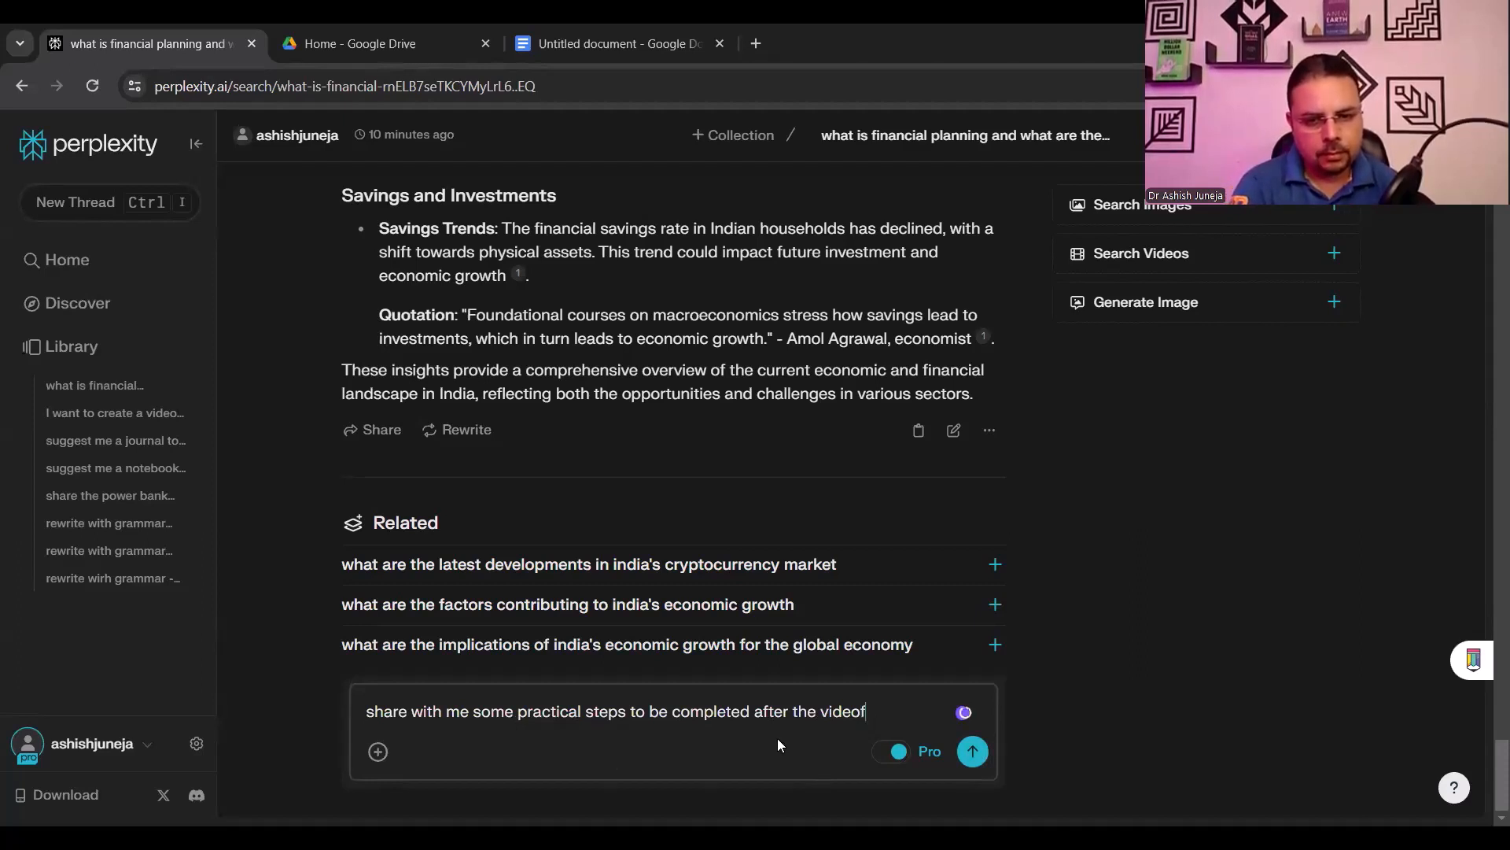
key(BackSpace)
text(by the )
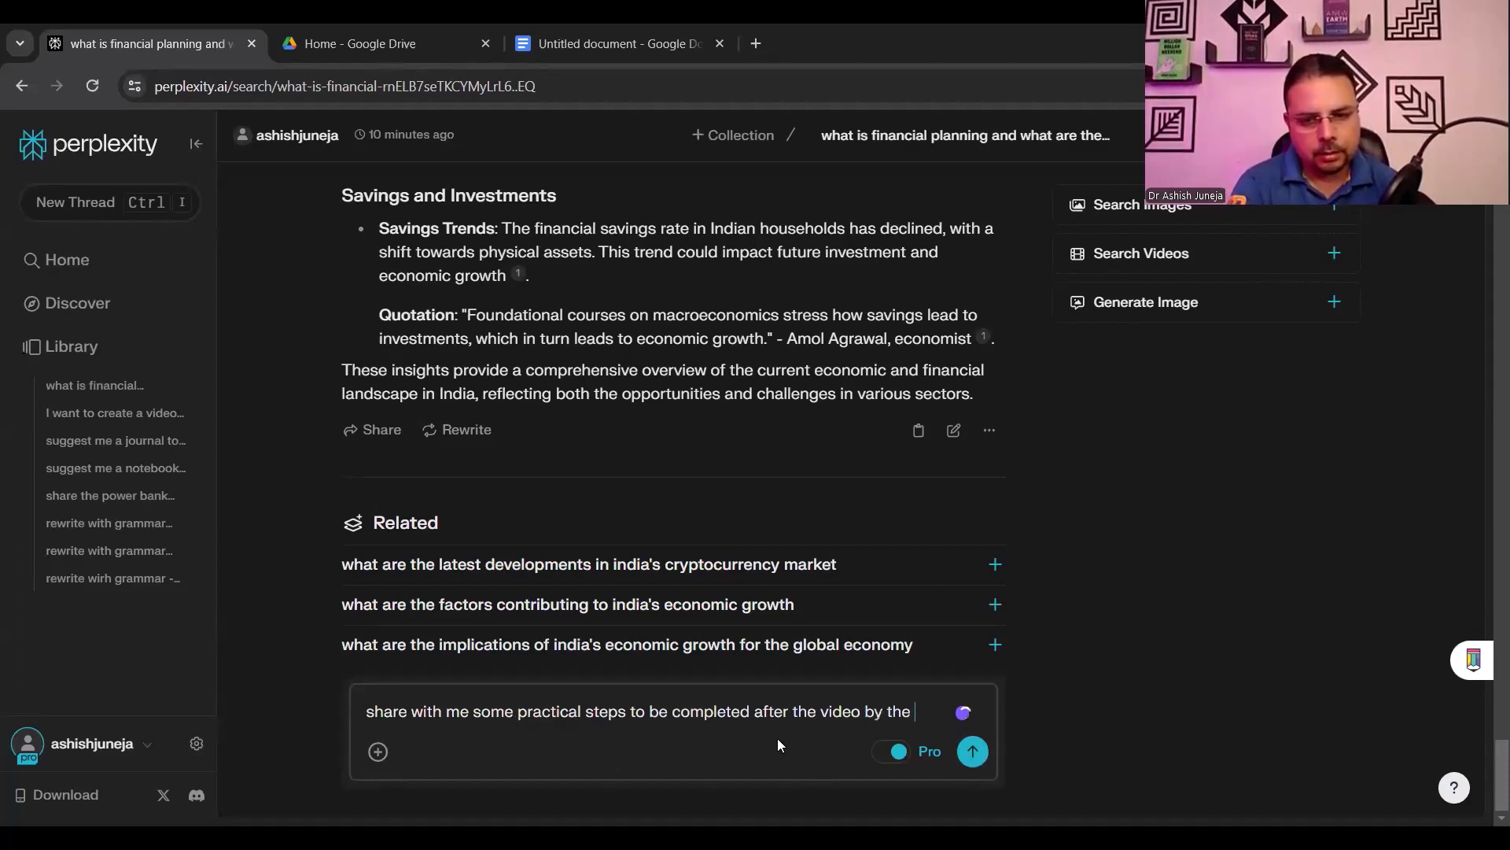
text(audienc)
text(e)
key(Return)
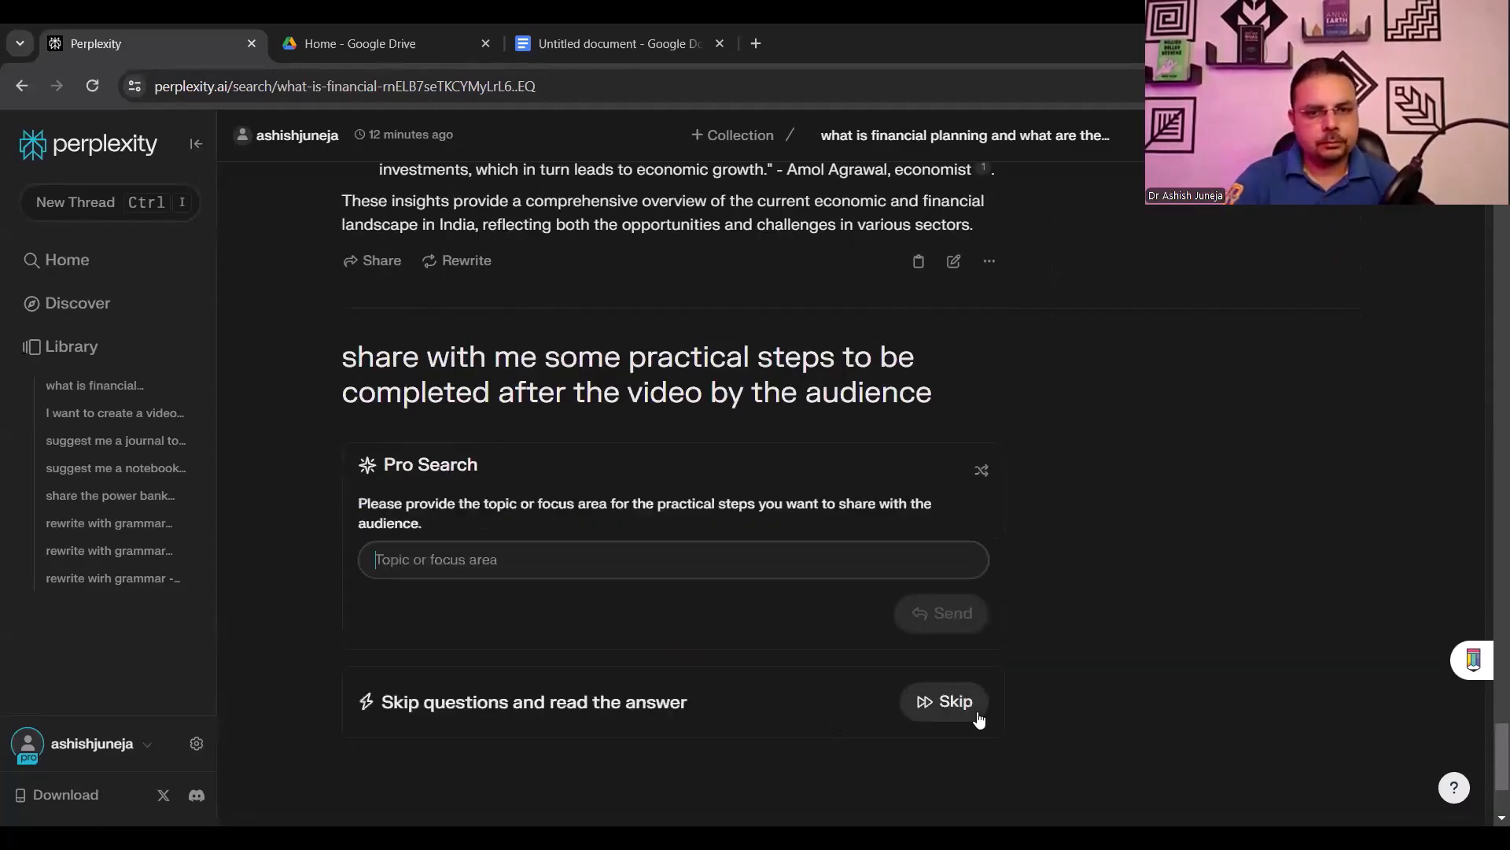
Skip the clarifying question about the topic or focus area and read the generated practical steps
click(996, 715)
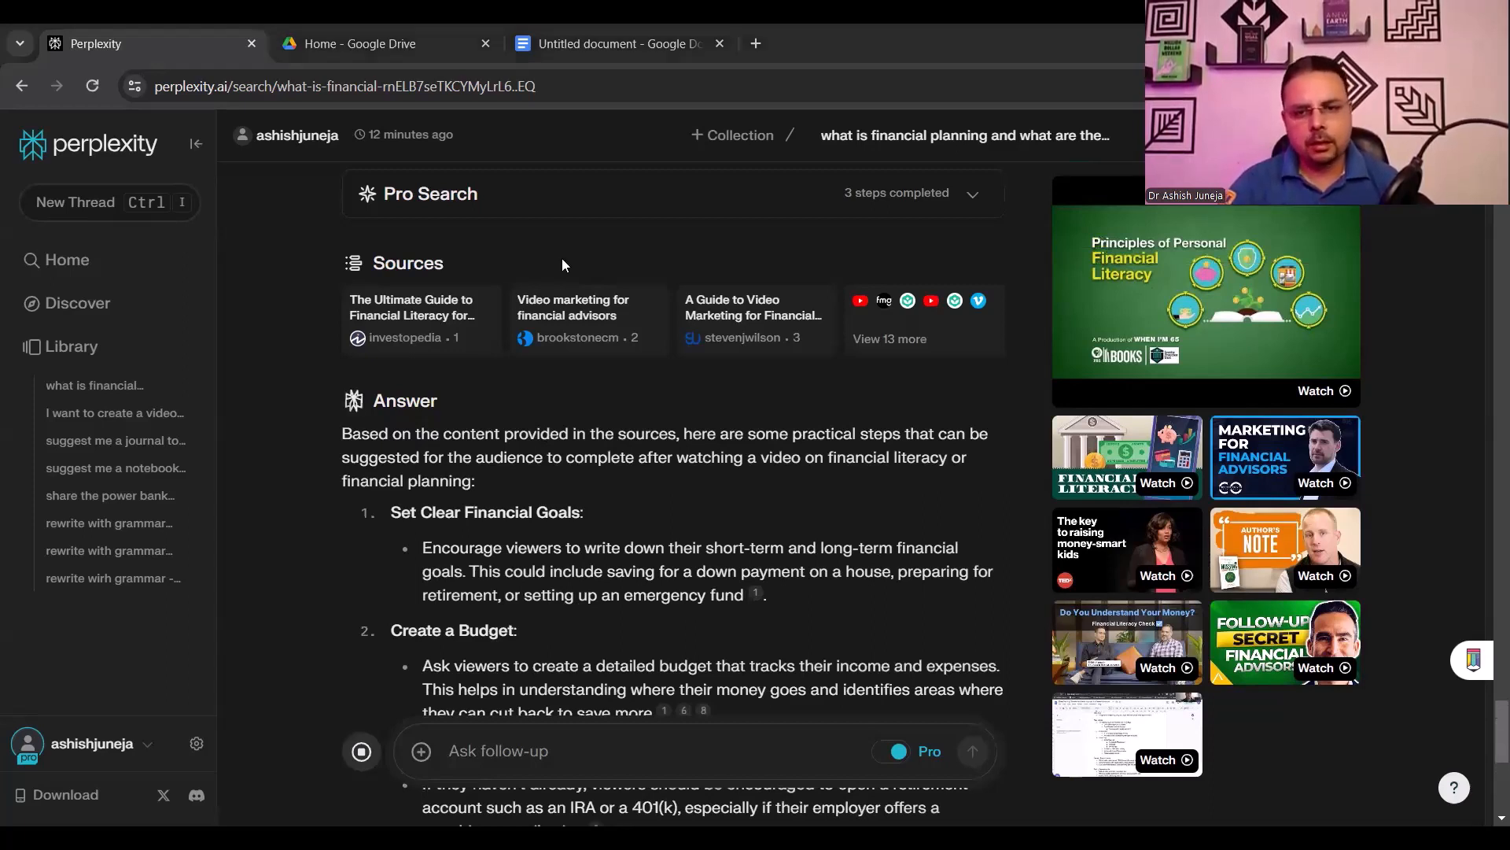
scroll(818, 354, down, 3)
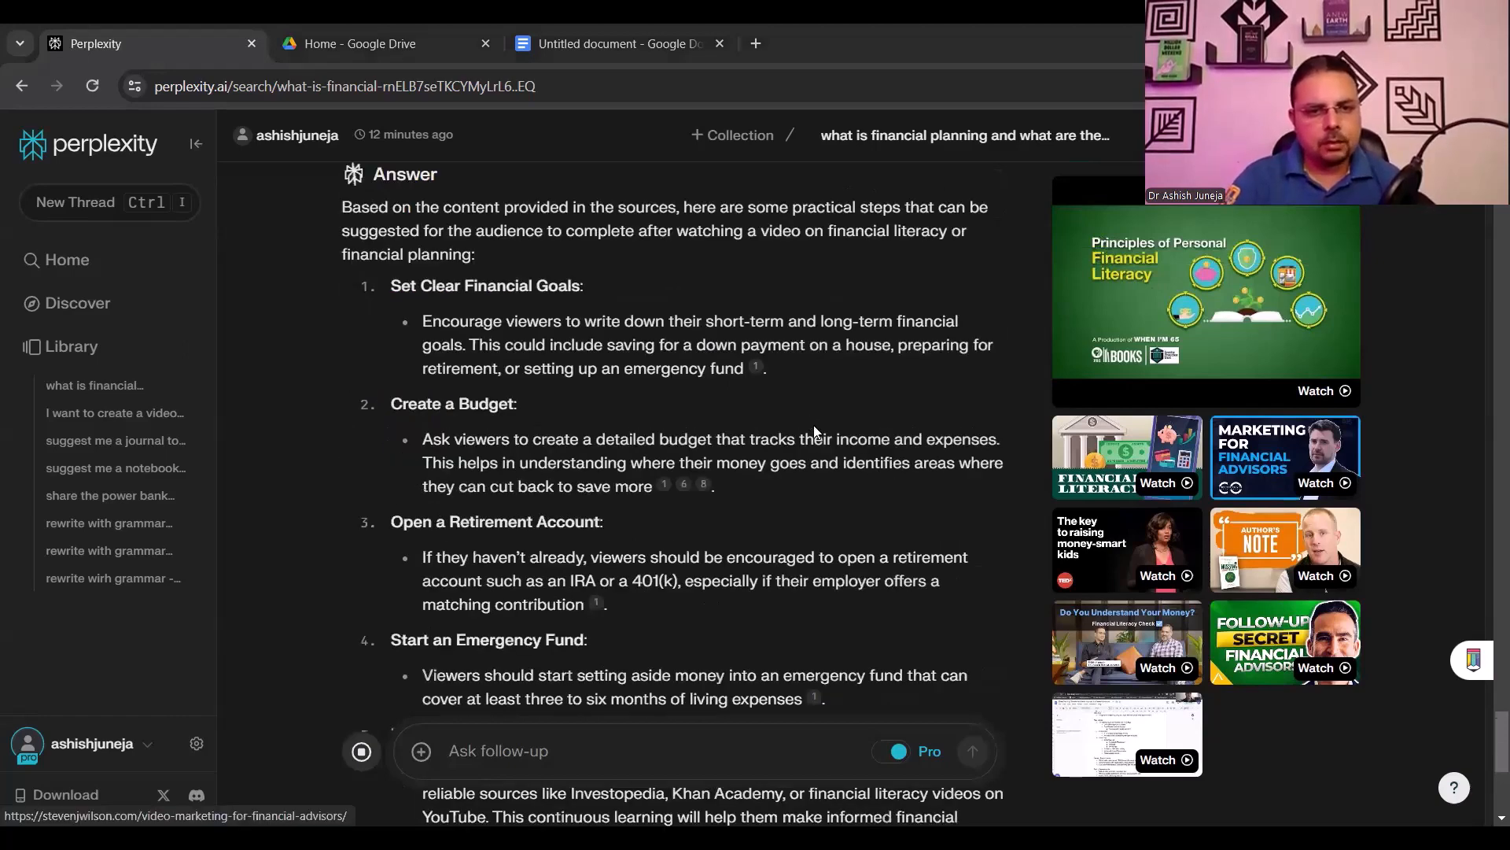
Review the generated practical steps, copy the complete Perplexity answer and switch to the Google Docs script
scroll(815, 431, down, 5)
scroll(801, 440, up, 7)
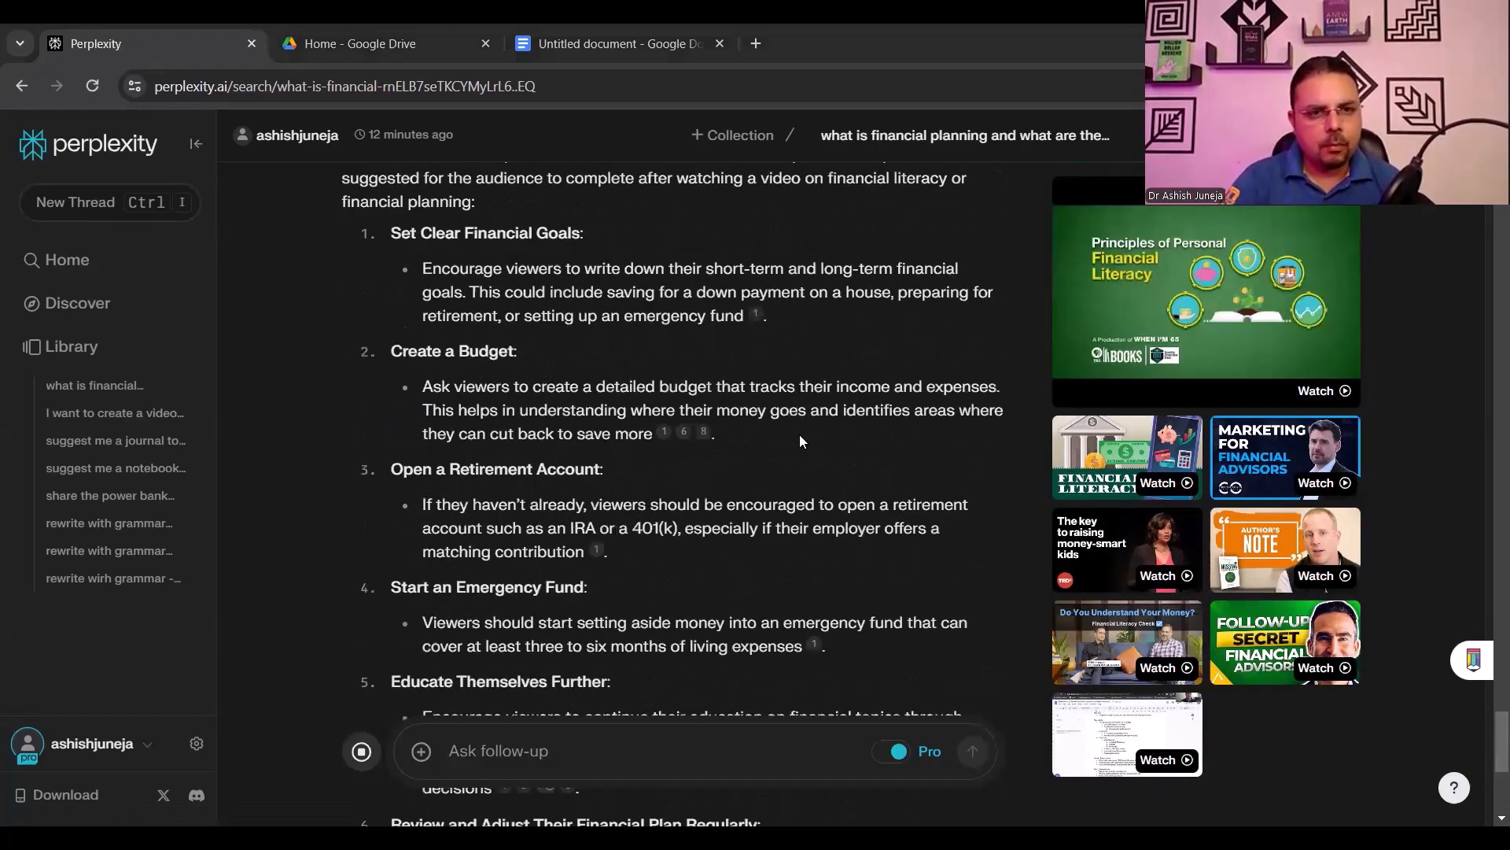
scroll(800, 440, up, 3)
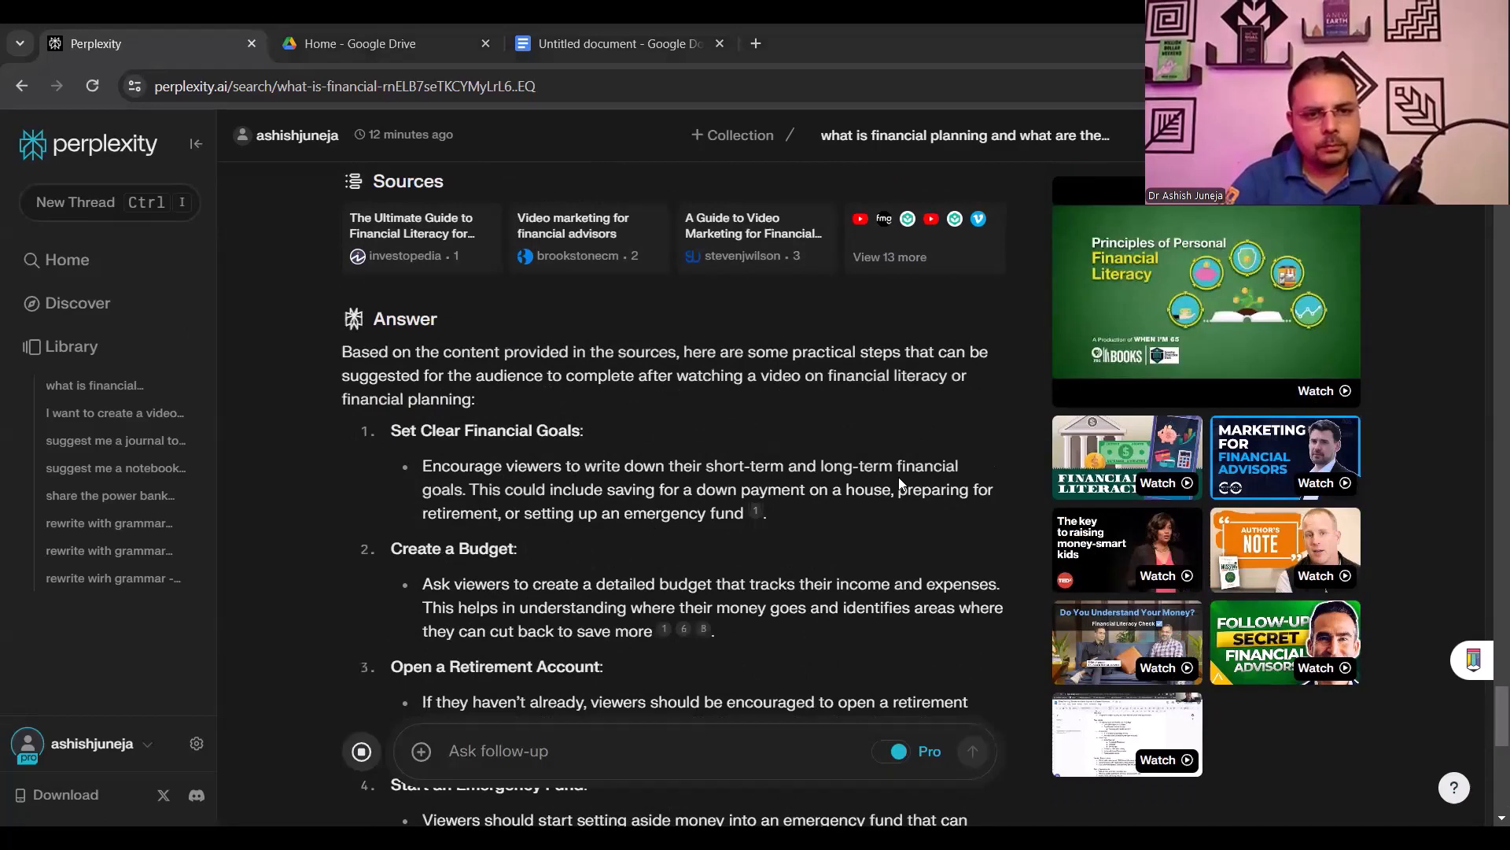
scroll(894, 511, down, 10)
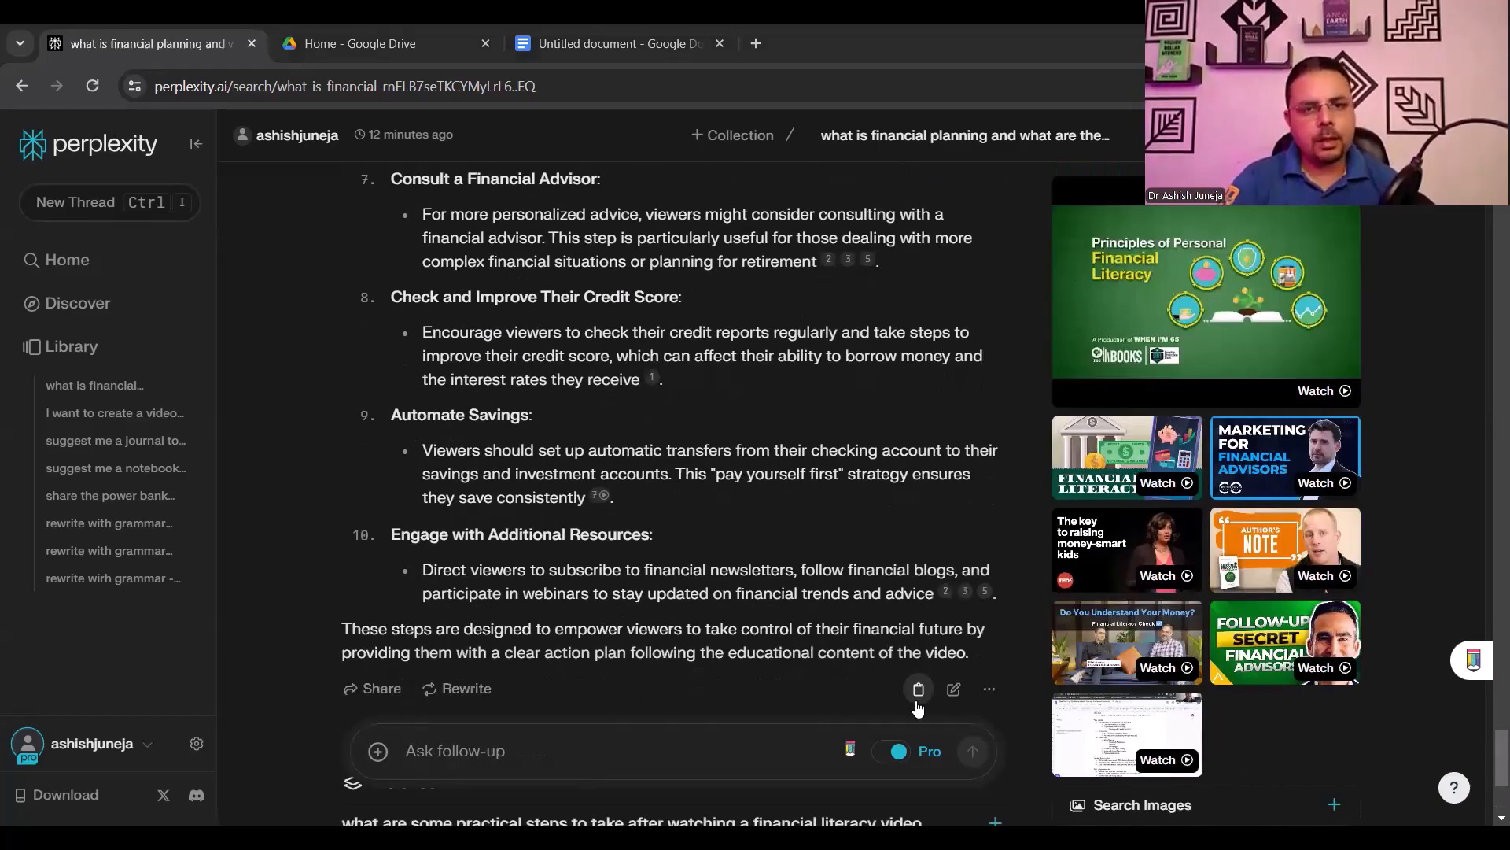
key(ctrl+shift+Tab)
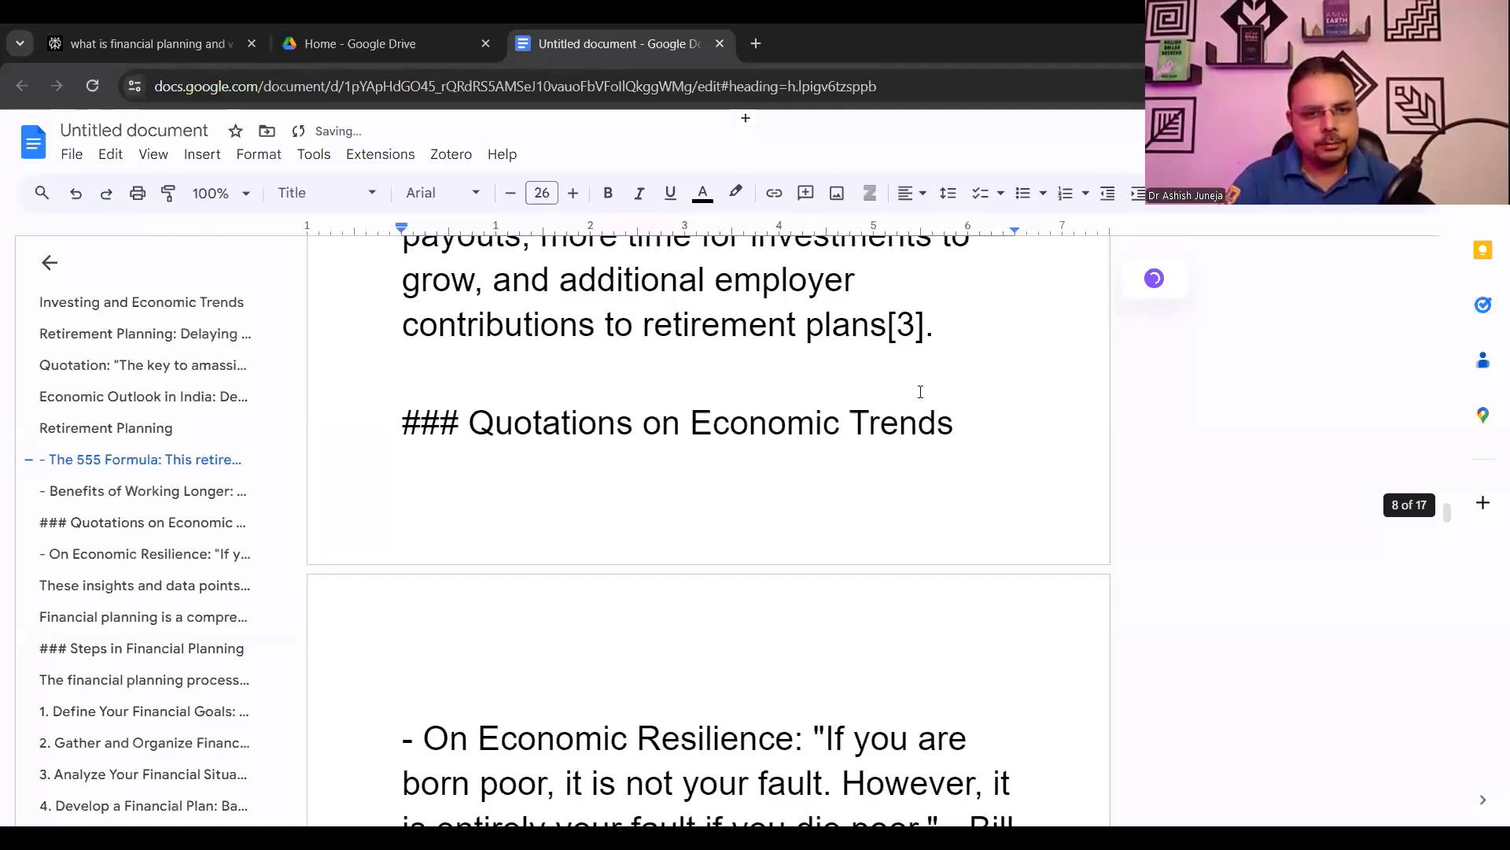
Paste the copied practical steps on the empty line after the final financial planning paragraph at the document's end
scroll(915, 417, down, 20)
scroll(814, 494, down, 10)
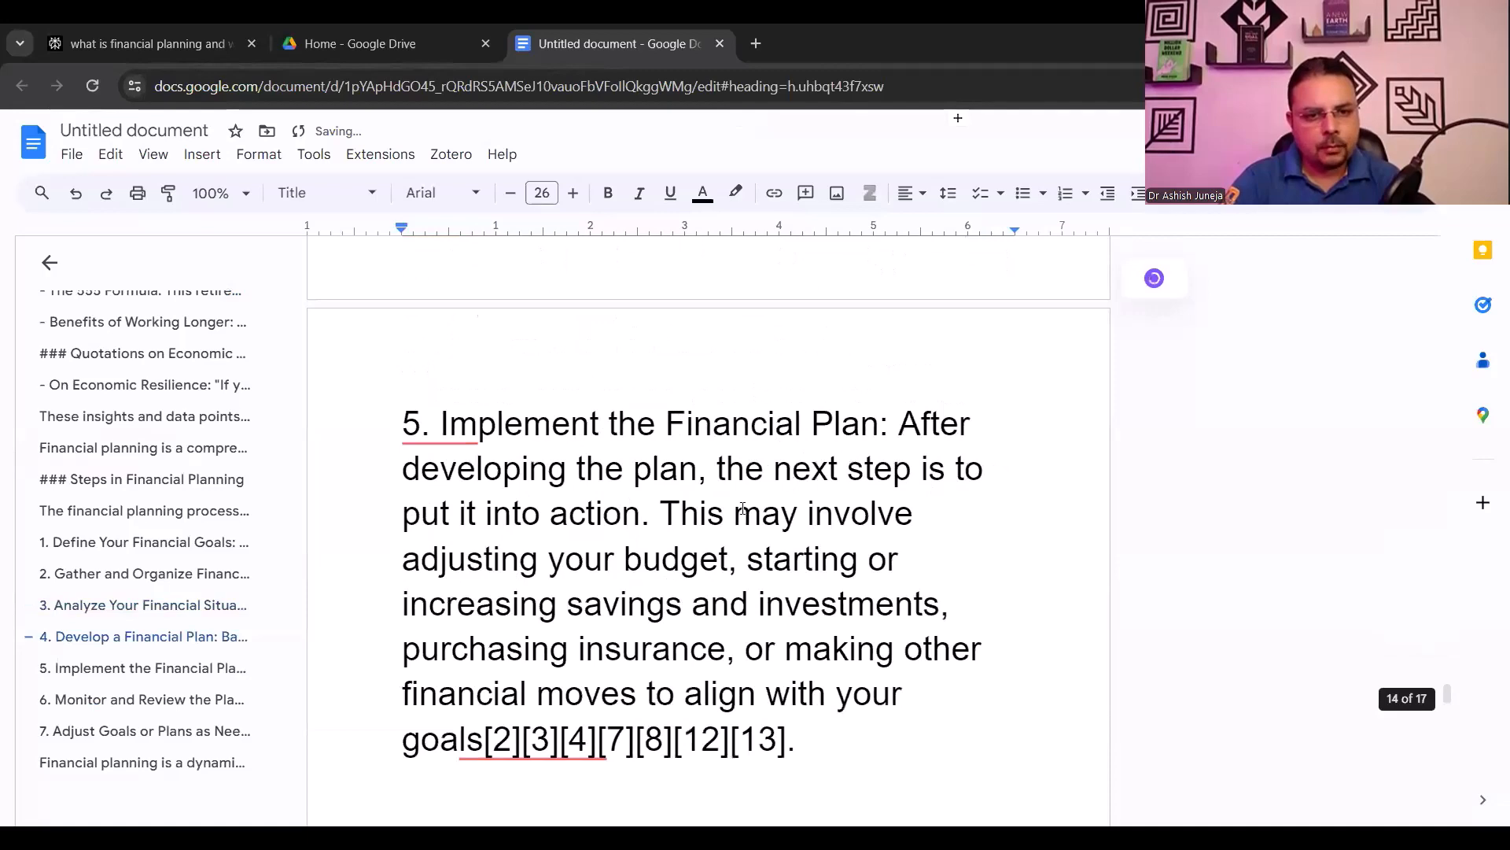
scroll(742, 508, down, 5)
scroll(741, 507, down, 5)
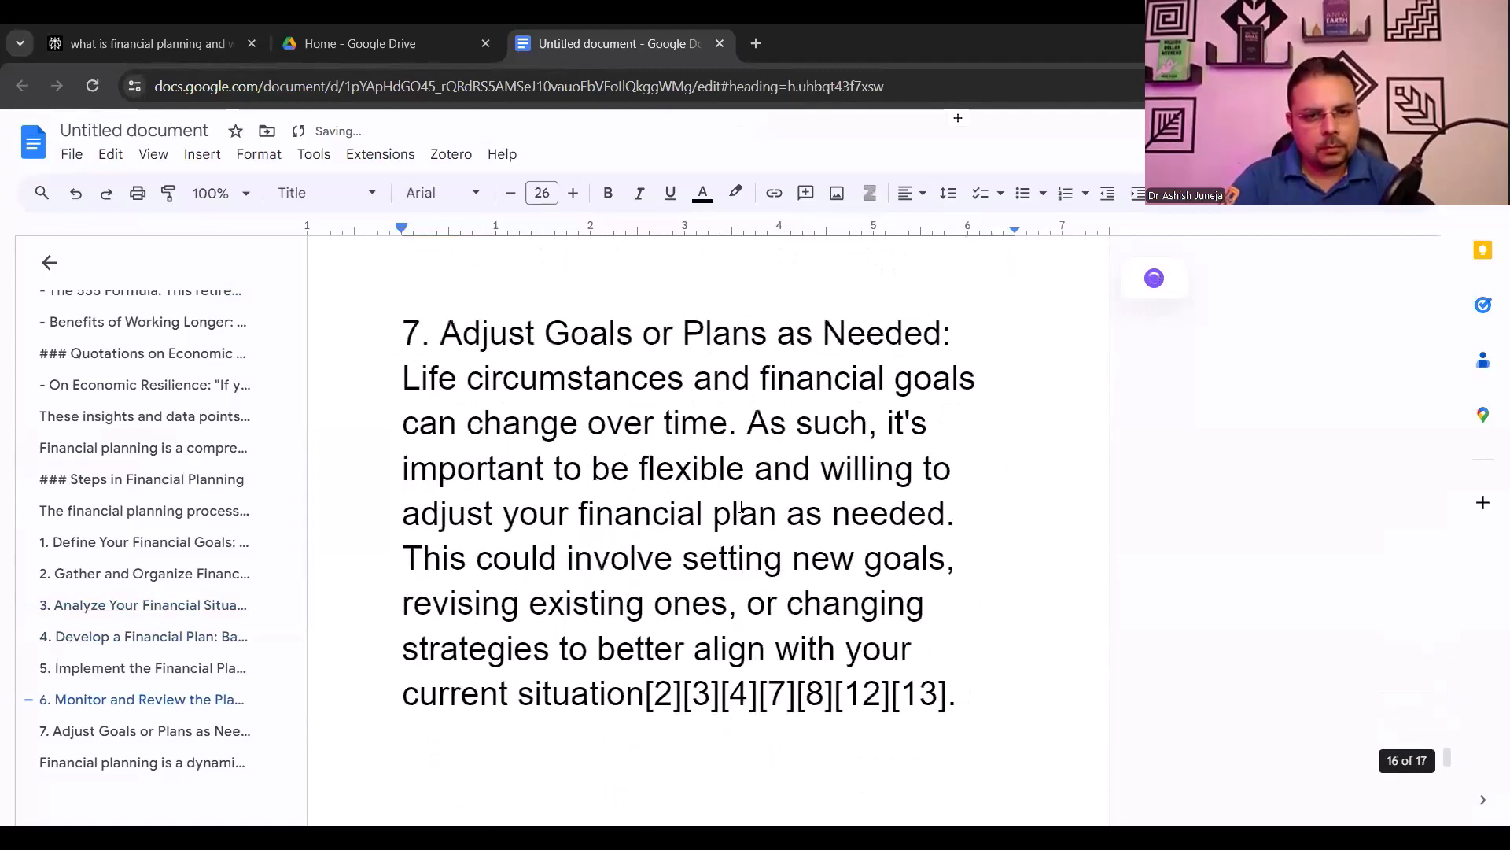
scroll(741, 506, down, 5)
click(695, 654)
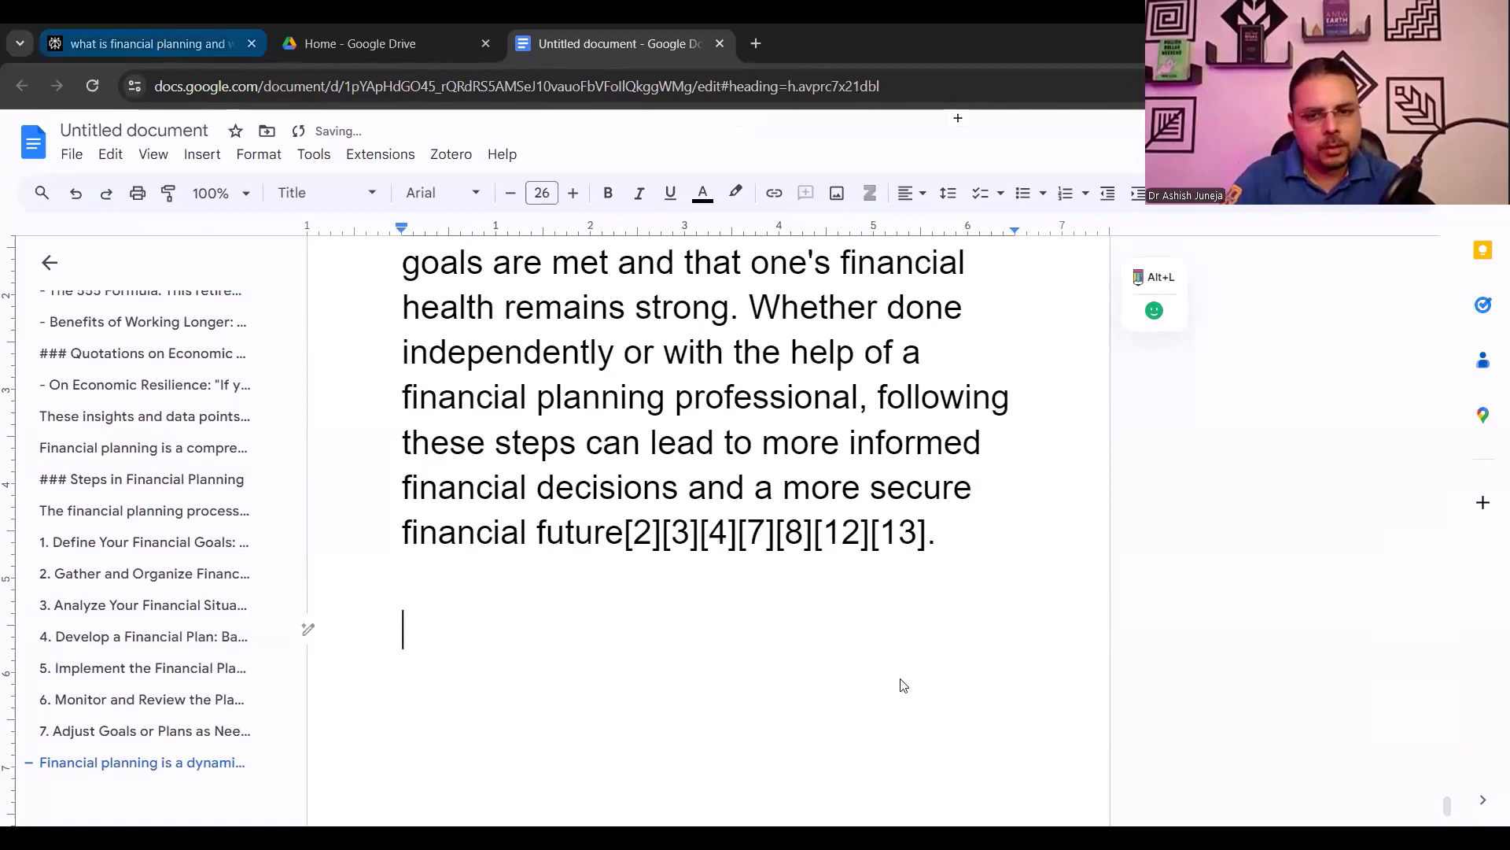
click(161, 35)
click(620, 39)
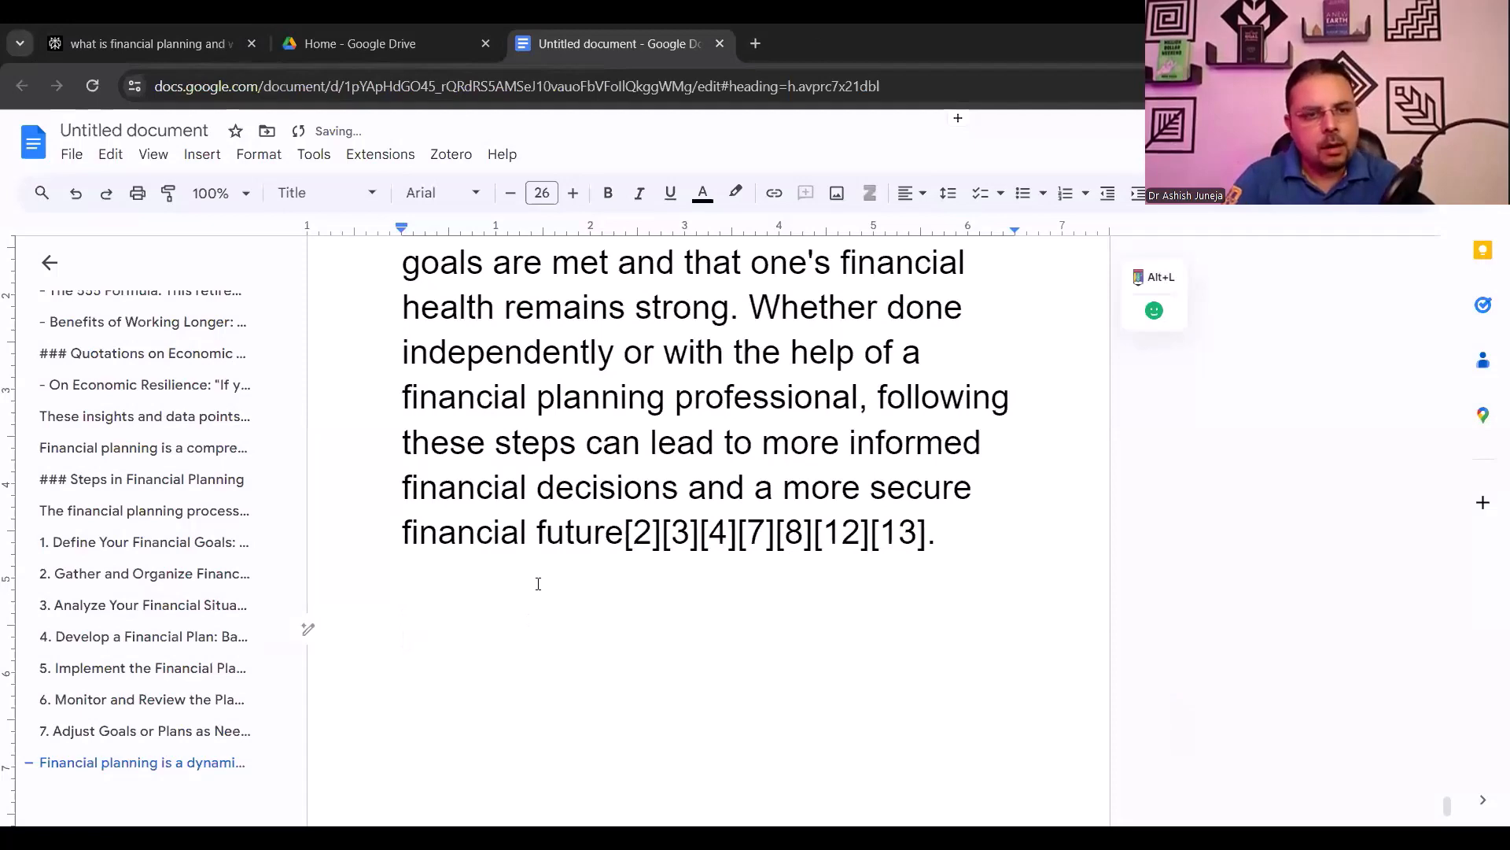
scroll(622, 423, down, 3)
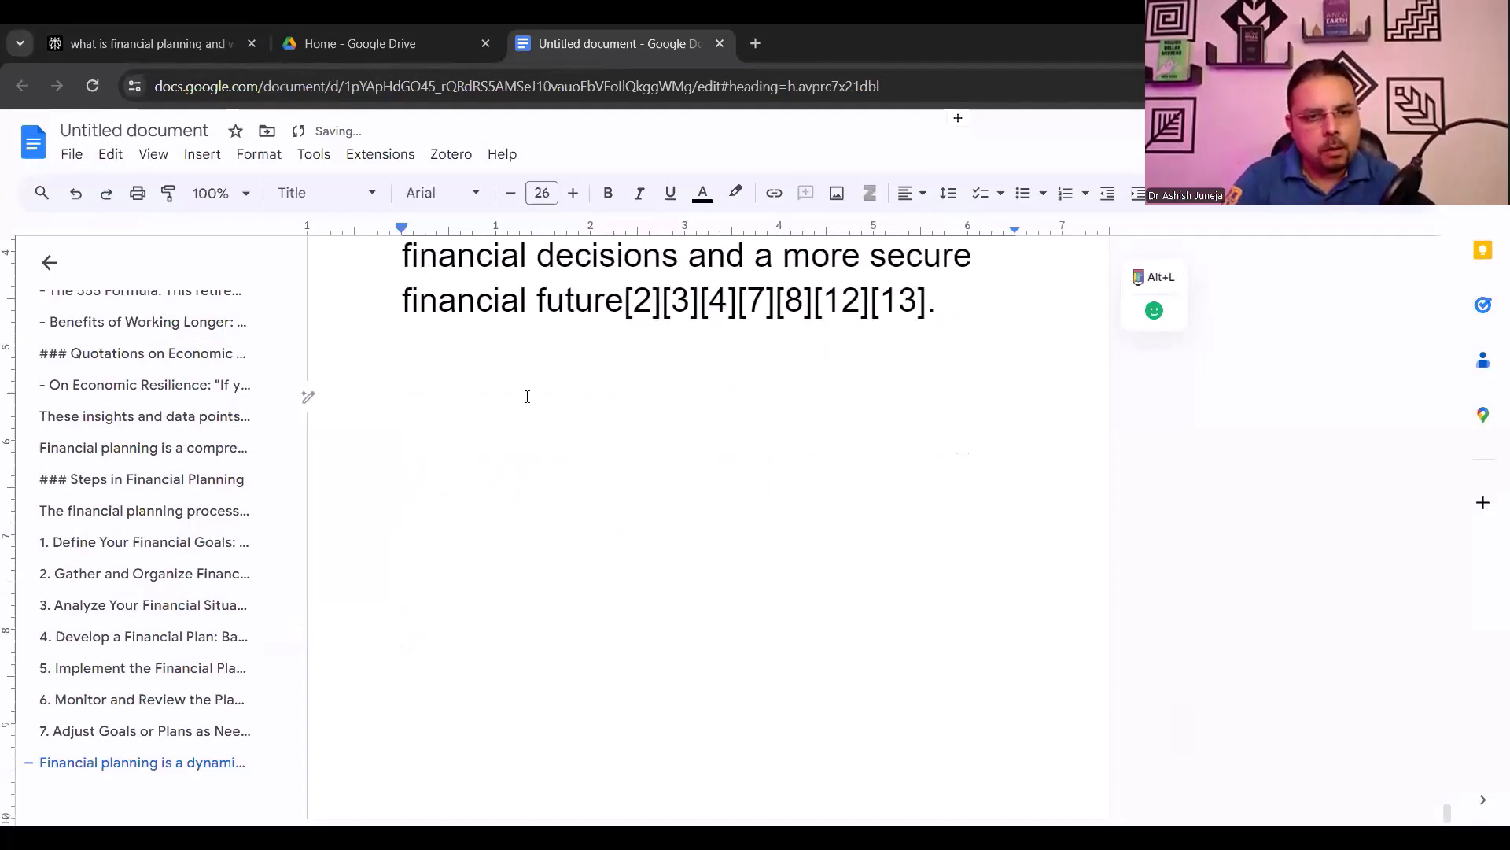
double_click(527, 396)
click(527, 397)
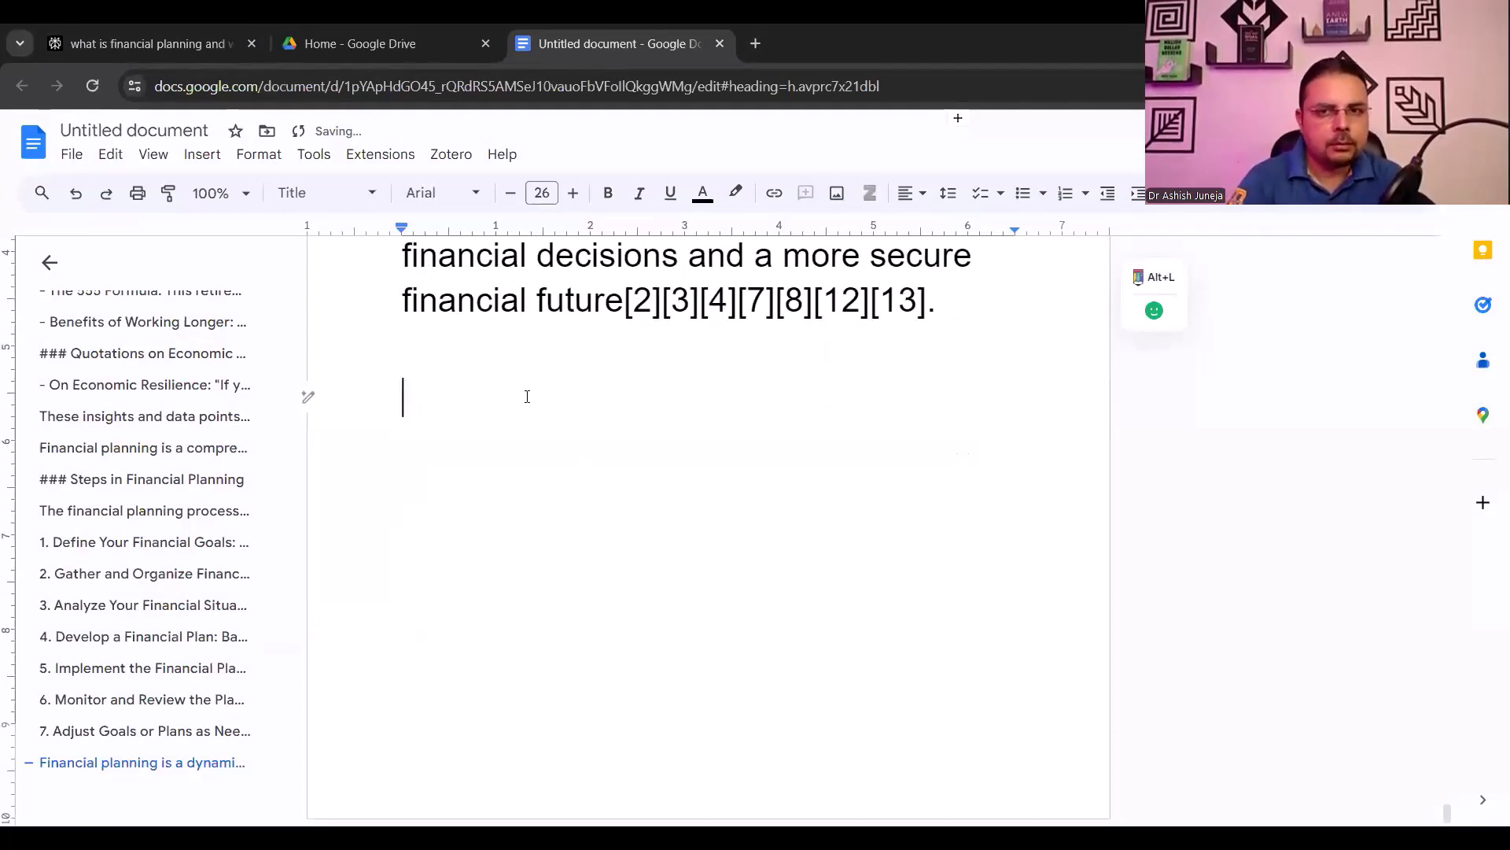
key(ctrl+v)
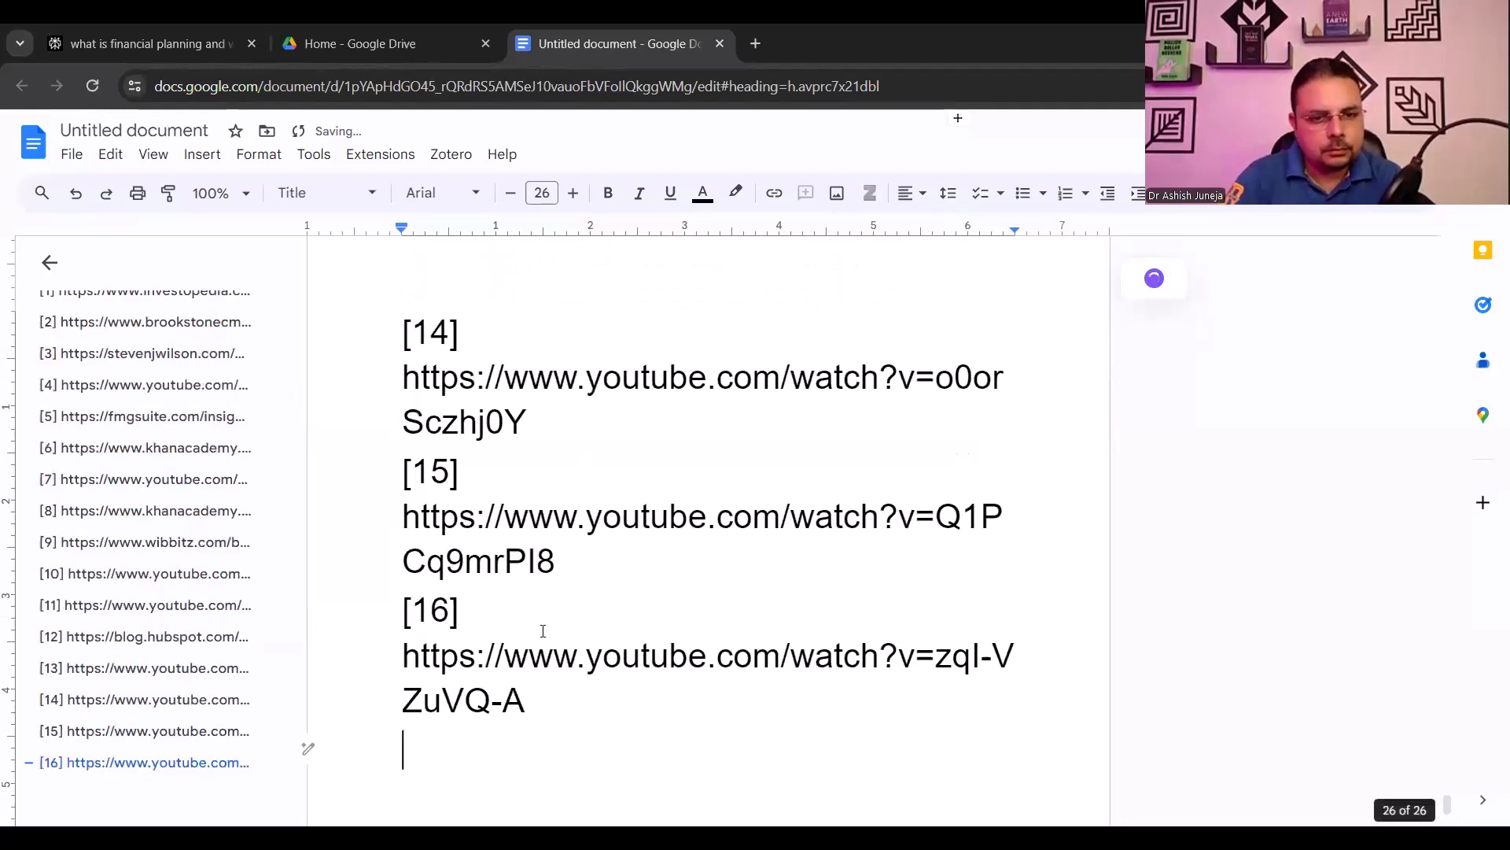
Delete the whole Citations block, from its heading through link [16], below the pasted practical steps
key(shift+Up)
key(shift+Up)
key(shift+Up)
key(shift+Up)
key(shift+Up)
key(shift+Up)
key(shift+Up)
key(shift+Up)
key(shift+Up)
key(shift+Up)
key(shift+Up)
key(shift+Up)
key(shift+Up)
key(shift+Up)
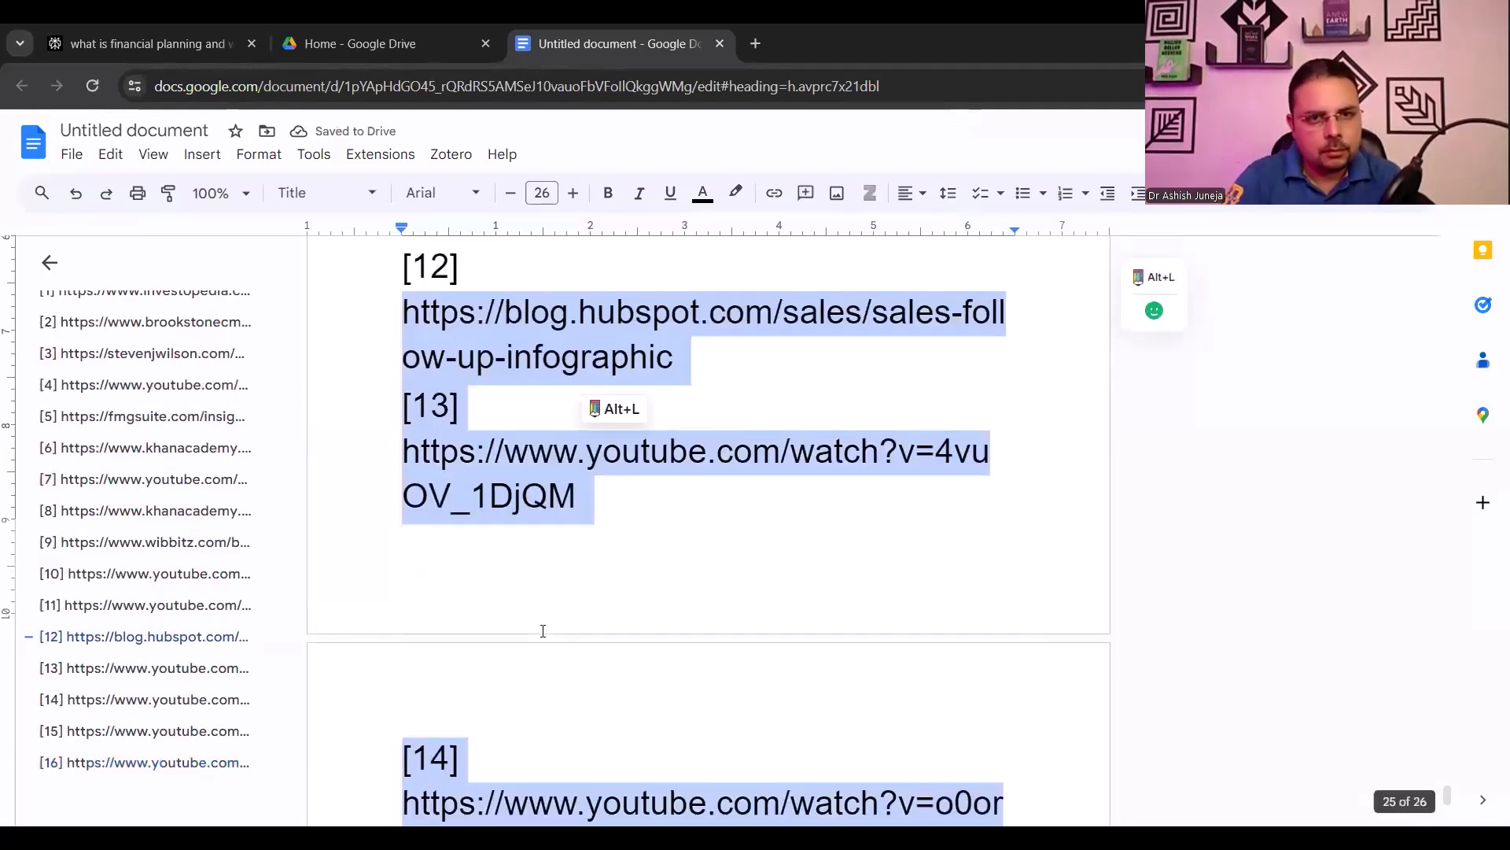
key(shift+Up)
key(shift+Up)
key(shift+Up)
key(shift+Up)
key(shift+Up)
key(shift+Up)
key(shift+Up)
key(shift+Up)
key(shift+Up)
key(shift+Up)
key(shift+Up)
key(shift+Up)
key(shift+Up)
key(shift+Up)
key(shift+Up)
key(shift+Up)
key(shift+Up)
key(shift+Up)
key(shift+Up)
key(shift+Up)
key(shift+Up)
key(shift+Up)
key(shift+Up)
key(shift+Up)
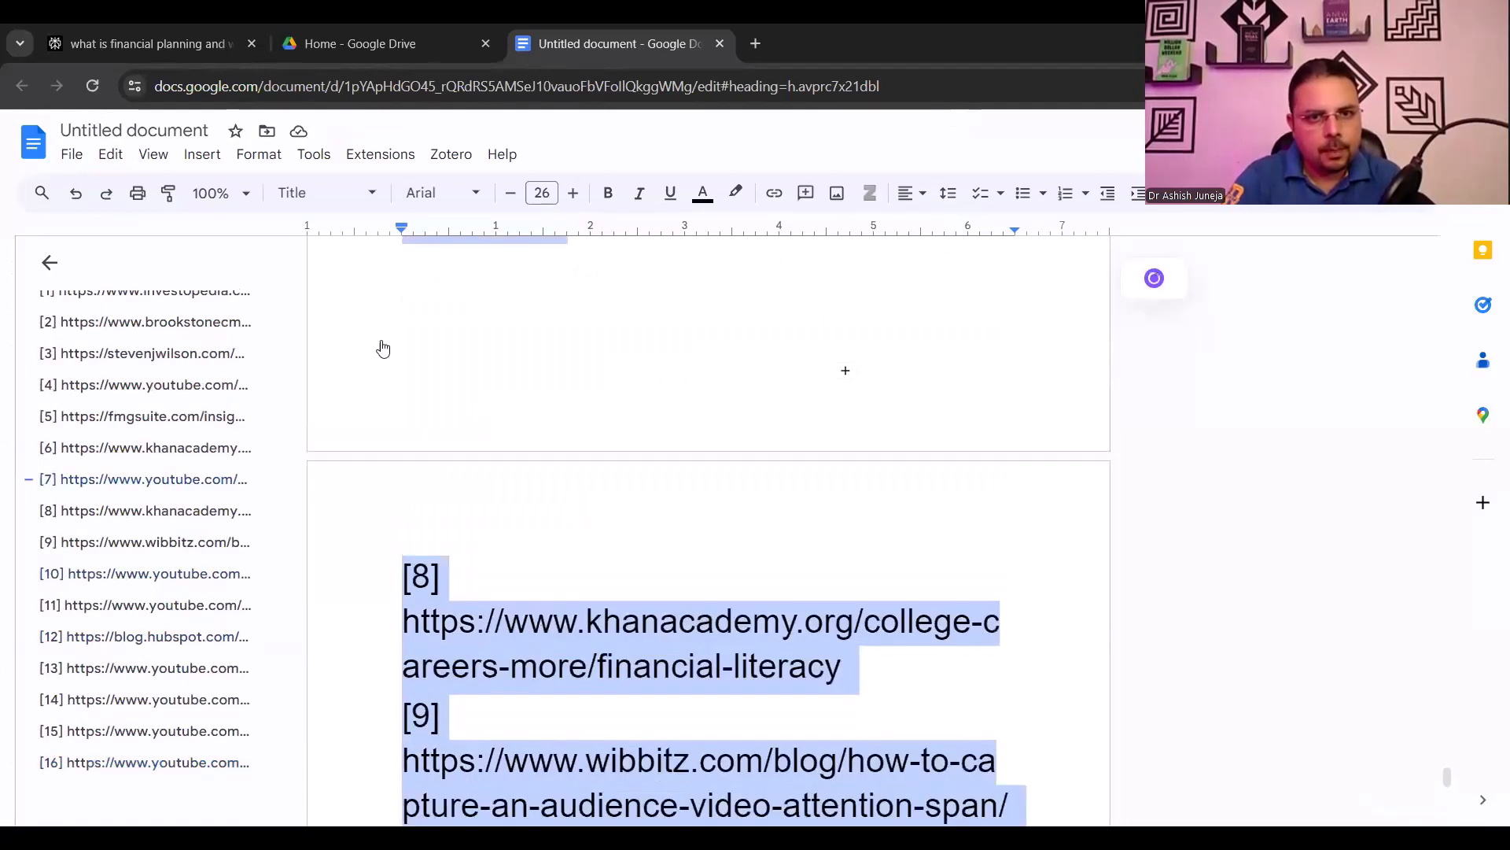
key(shift+Up)
key(shift+Up)
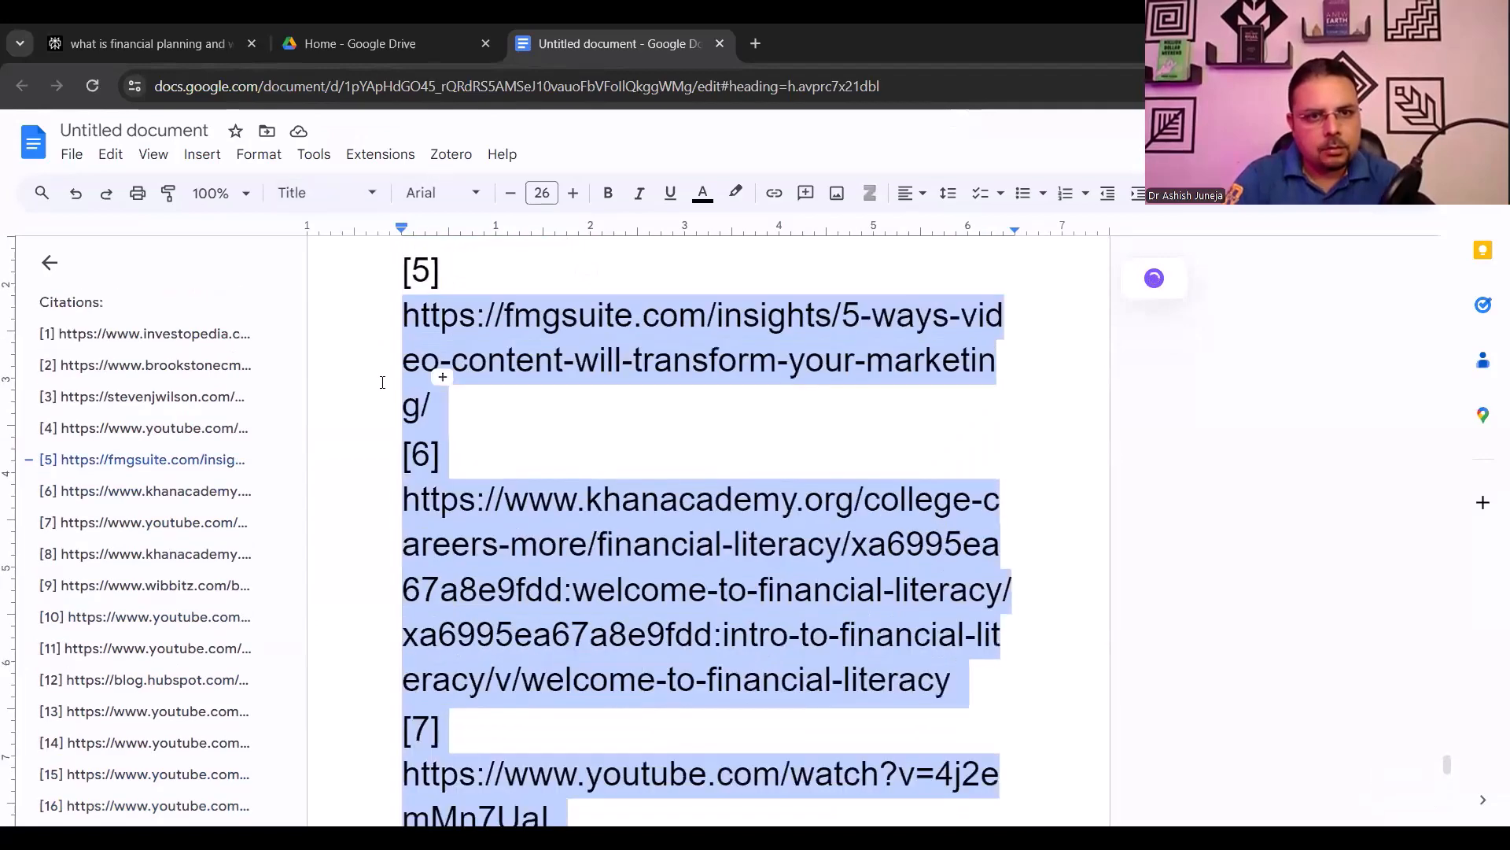
key(shift+Up)
key(shift+Up)
key(shift+Up)
key(shift+Up)
key(shift+Up)
key(shift+Up)
key(shift+Up)
key(shift+Up)
key(shift+Up)
key(shift+Up)
key(shift+Up)
key(shift+Up)
key(shift+Up)
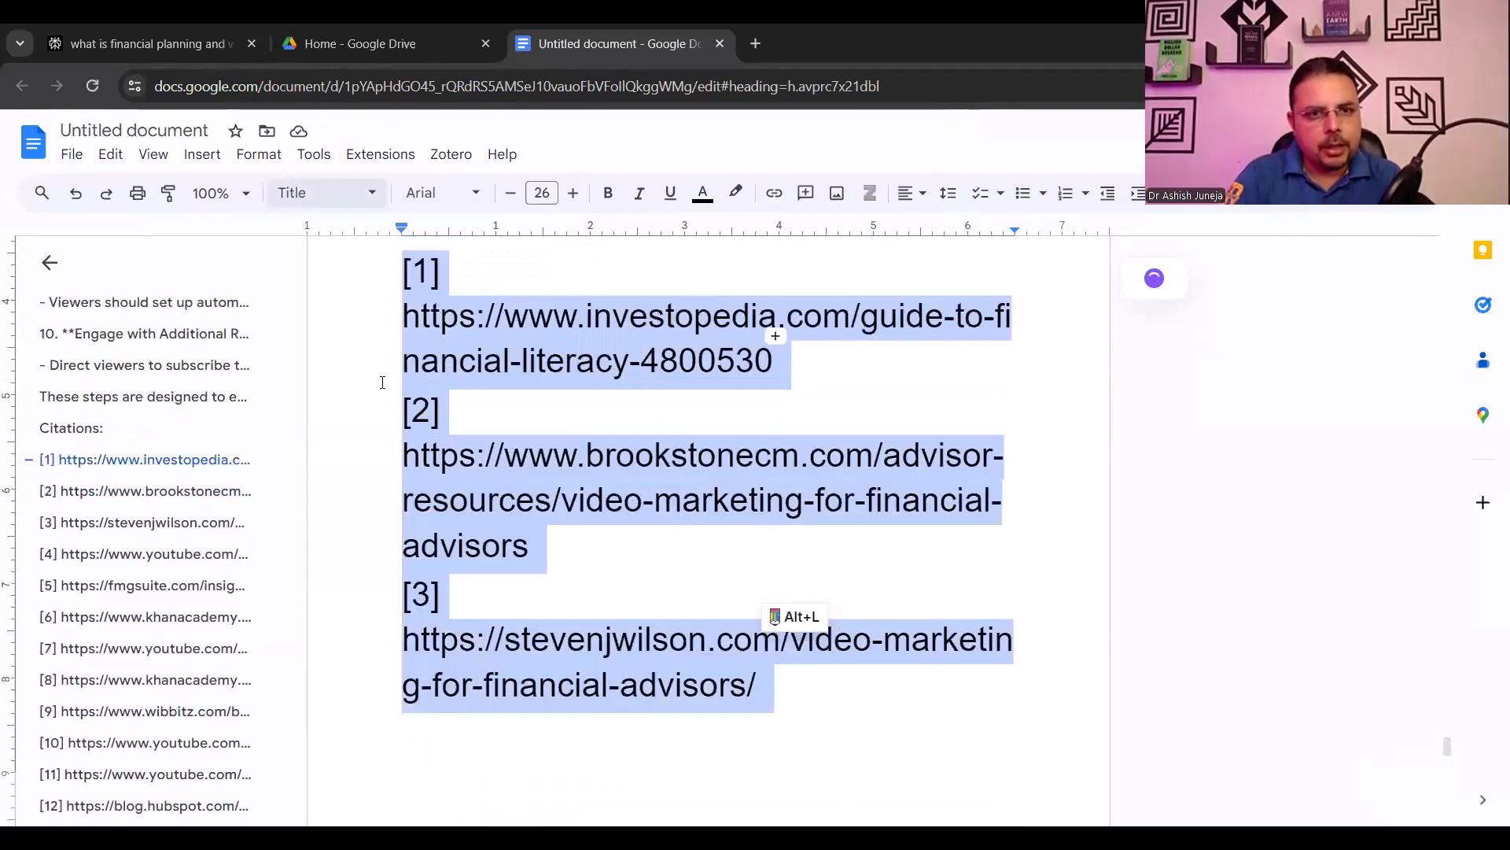
key(shift+Up)
key(shift+Up)
key(shift+Up)
key(shift+Up)
key(shift+Down)
key(shift+Down)
key(shift+Down)
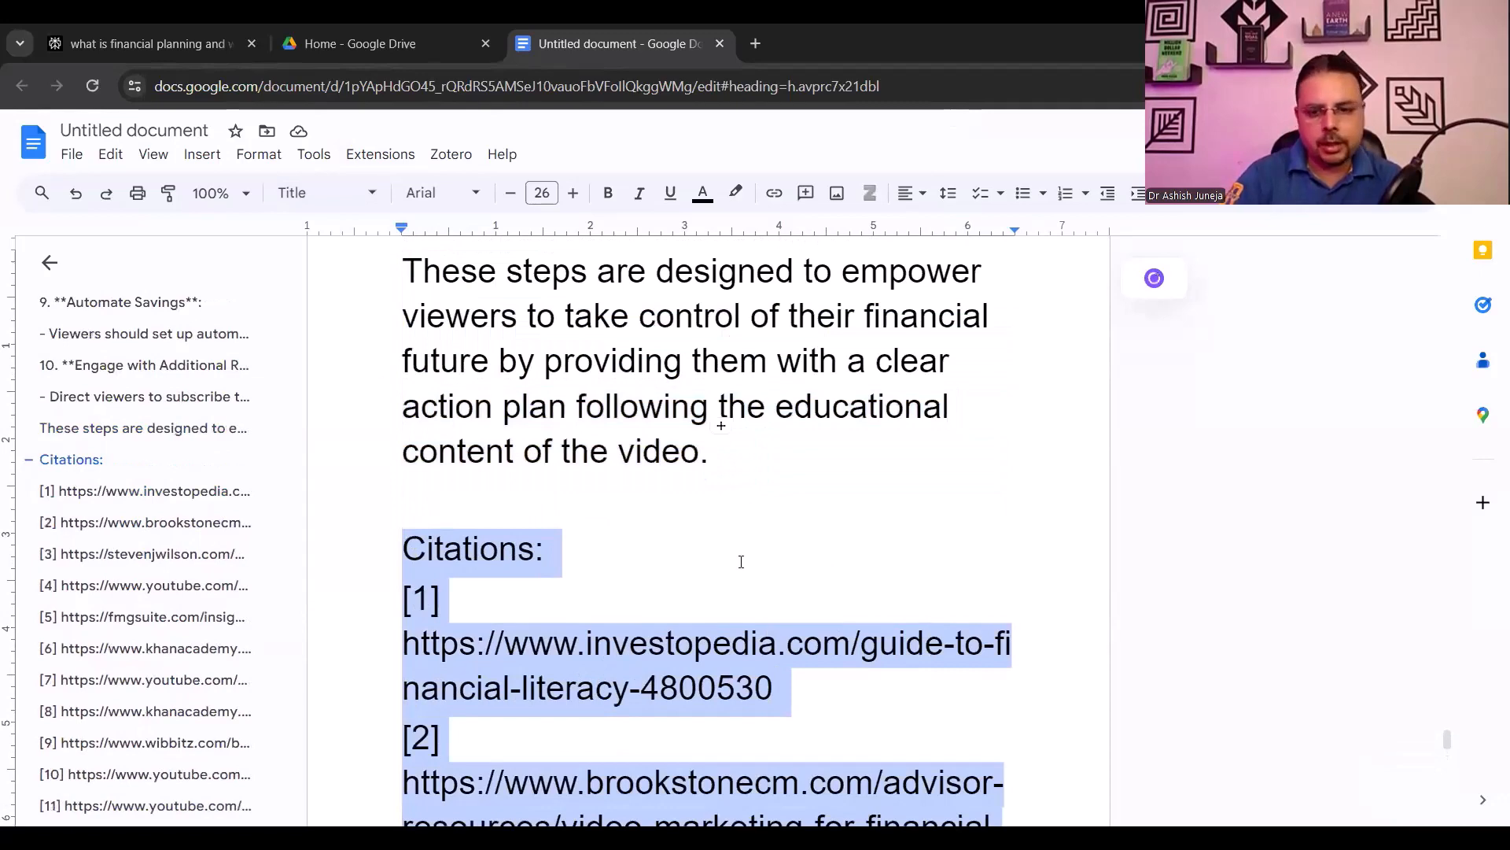
key(Delete)
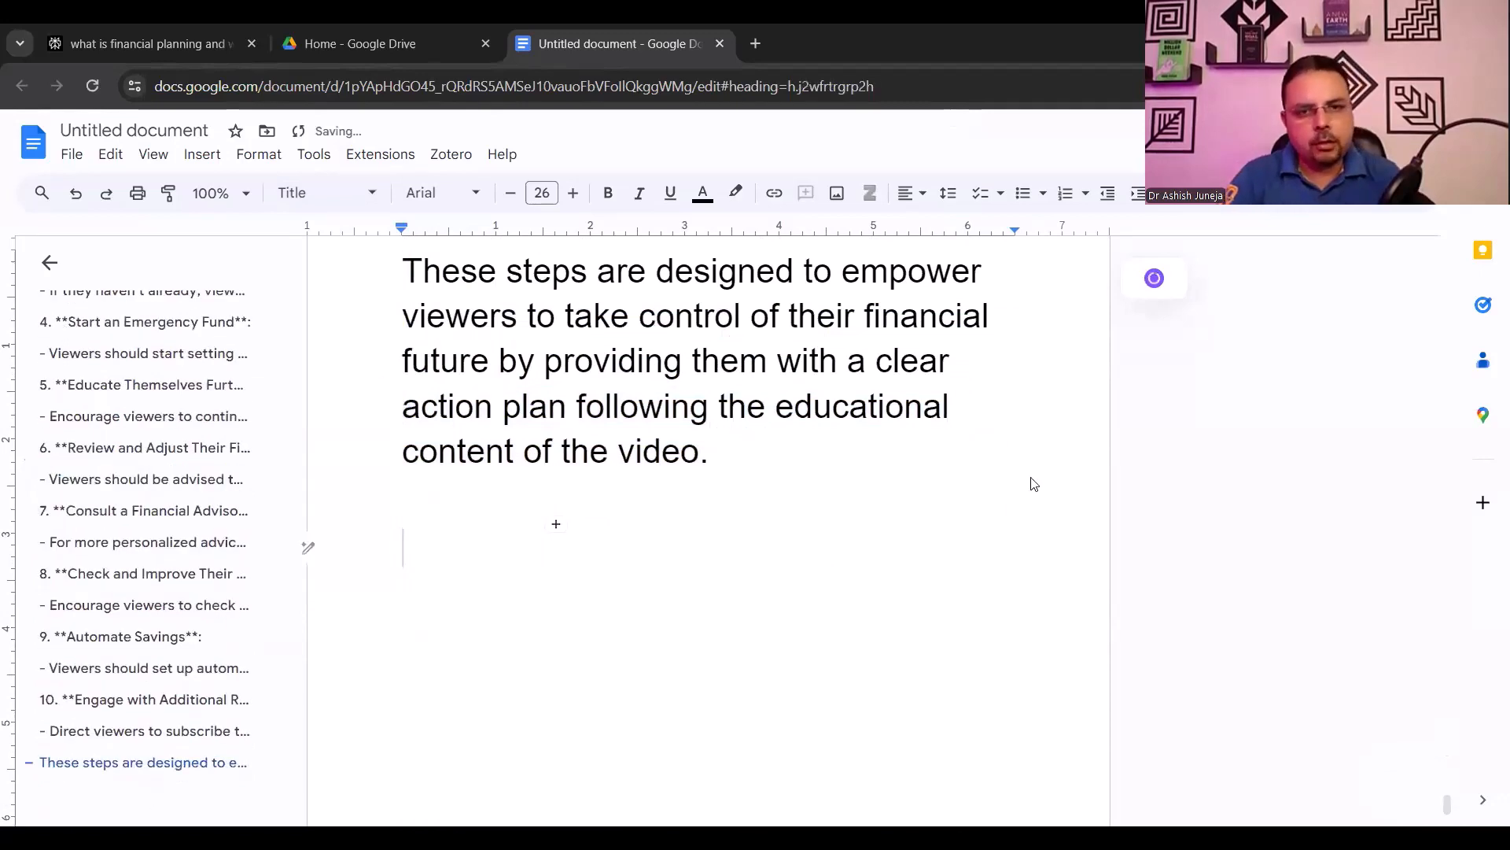
Replace every "**" marker in the document with nothing using Find and replace
scroll(1007, 473, up, 6)
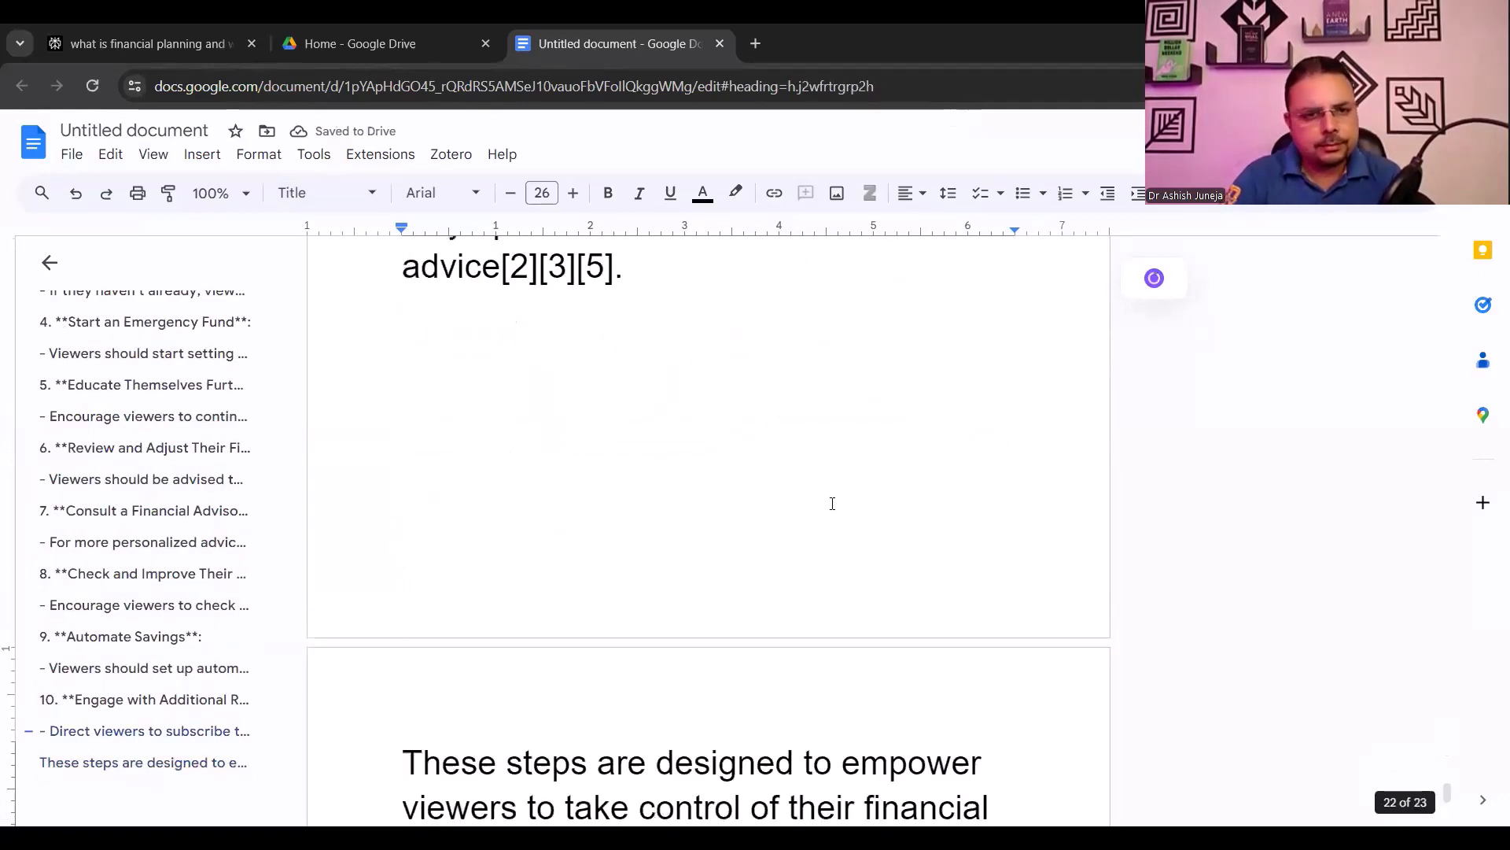
scroll(831, 503, down, 1)
scroll(692, 645, up, 3)
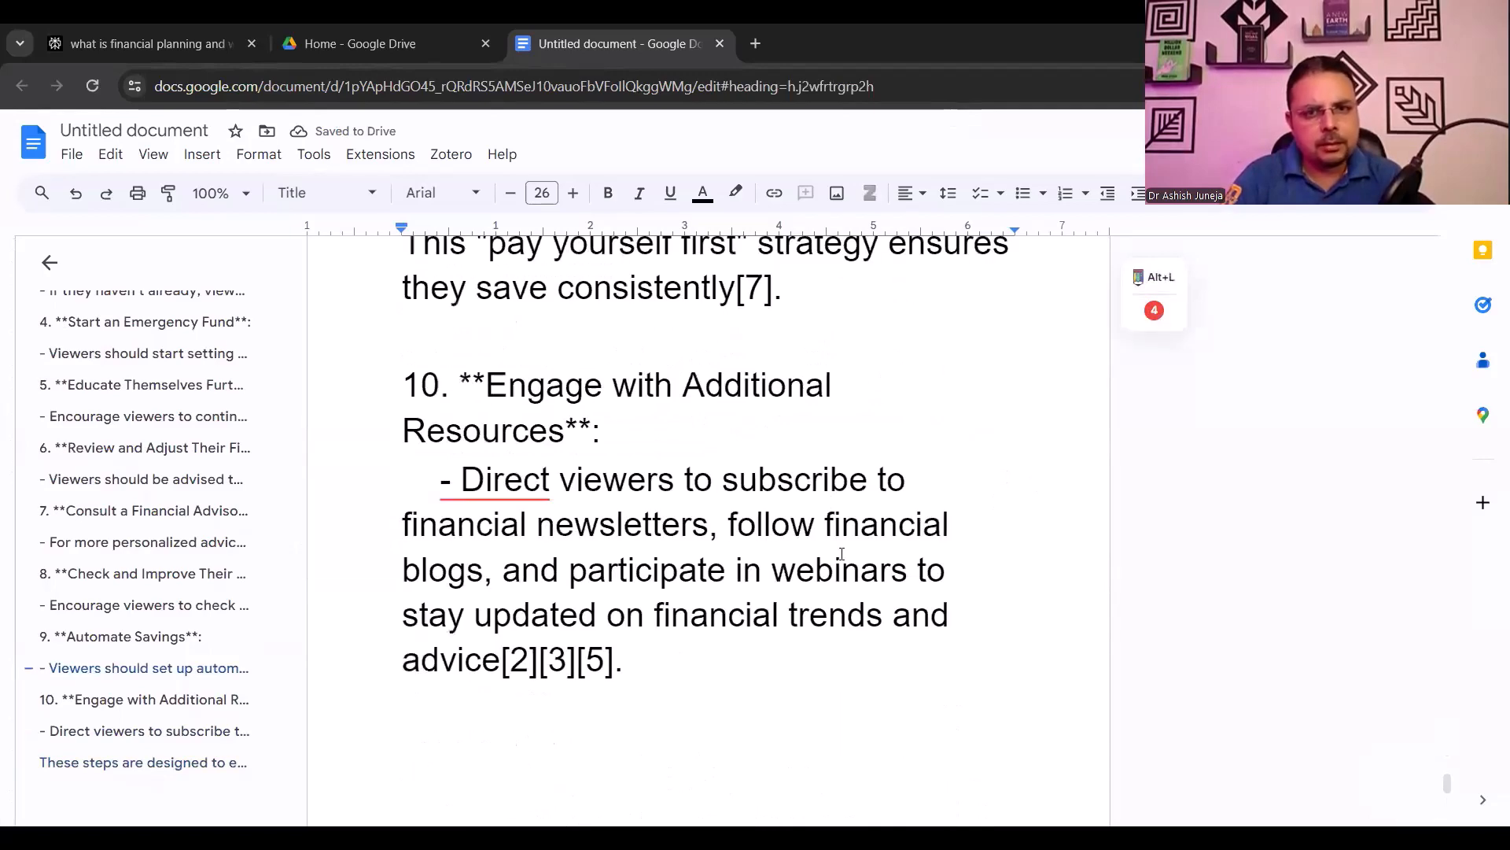
scroll(834, 543, up, 5)
scroll(824, 543, up, 5)
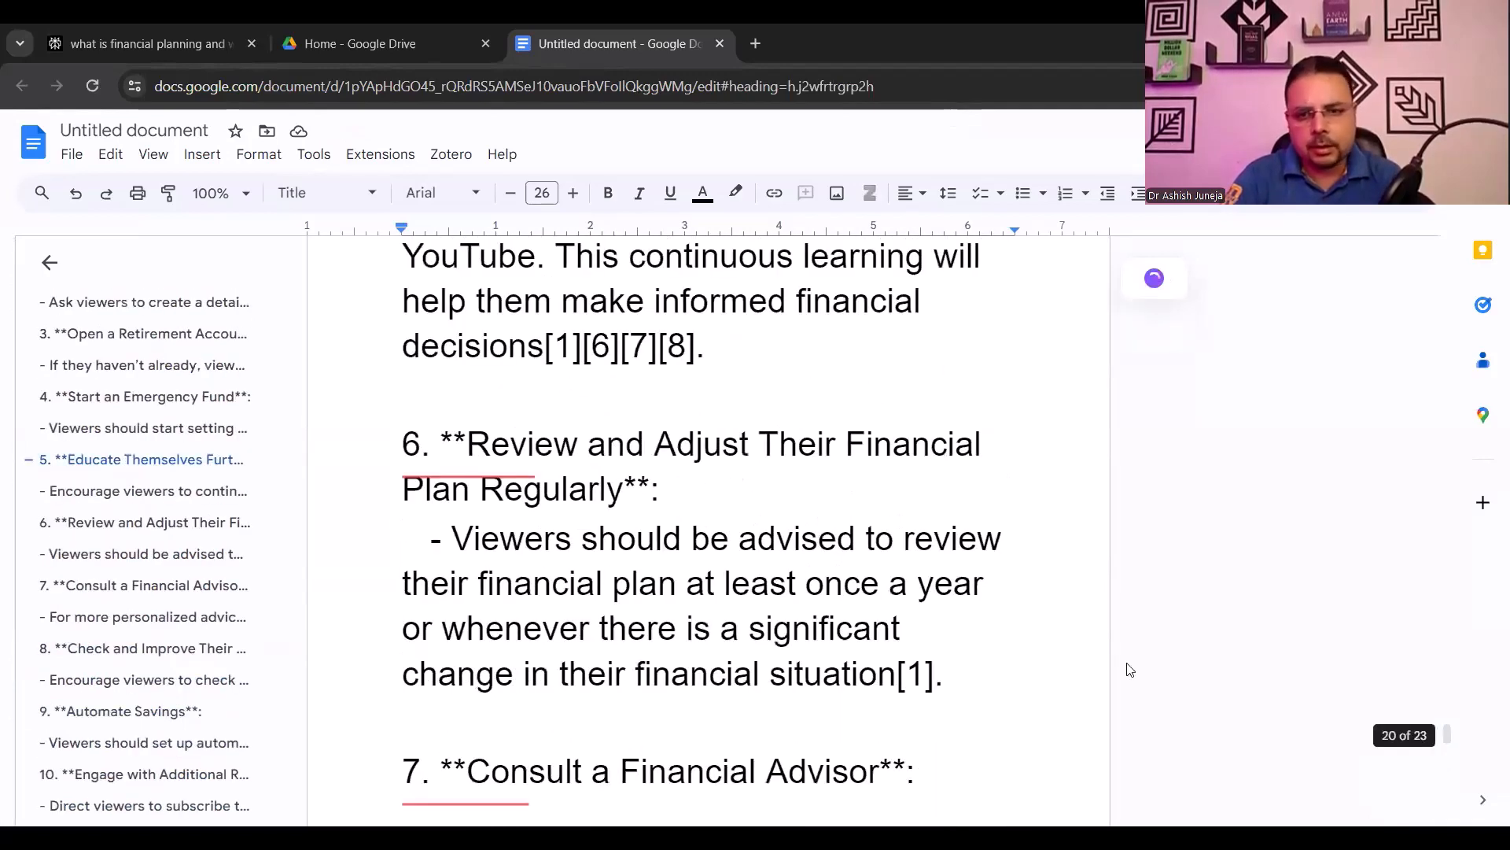
scroll(1223, 683, up, 3)
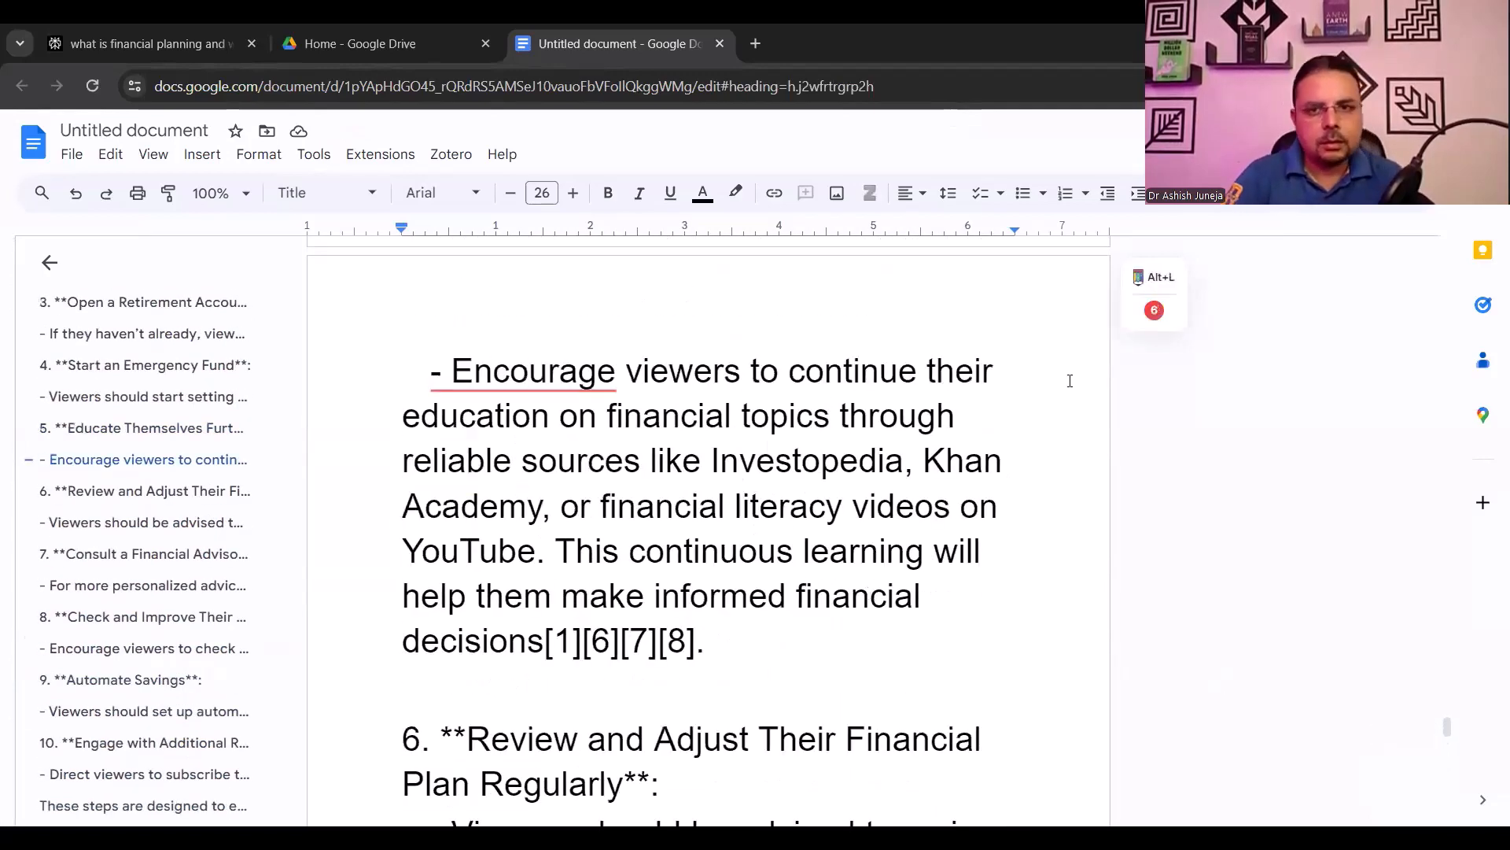
key(ctrl+f)
click(1356, 264)
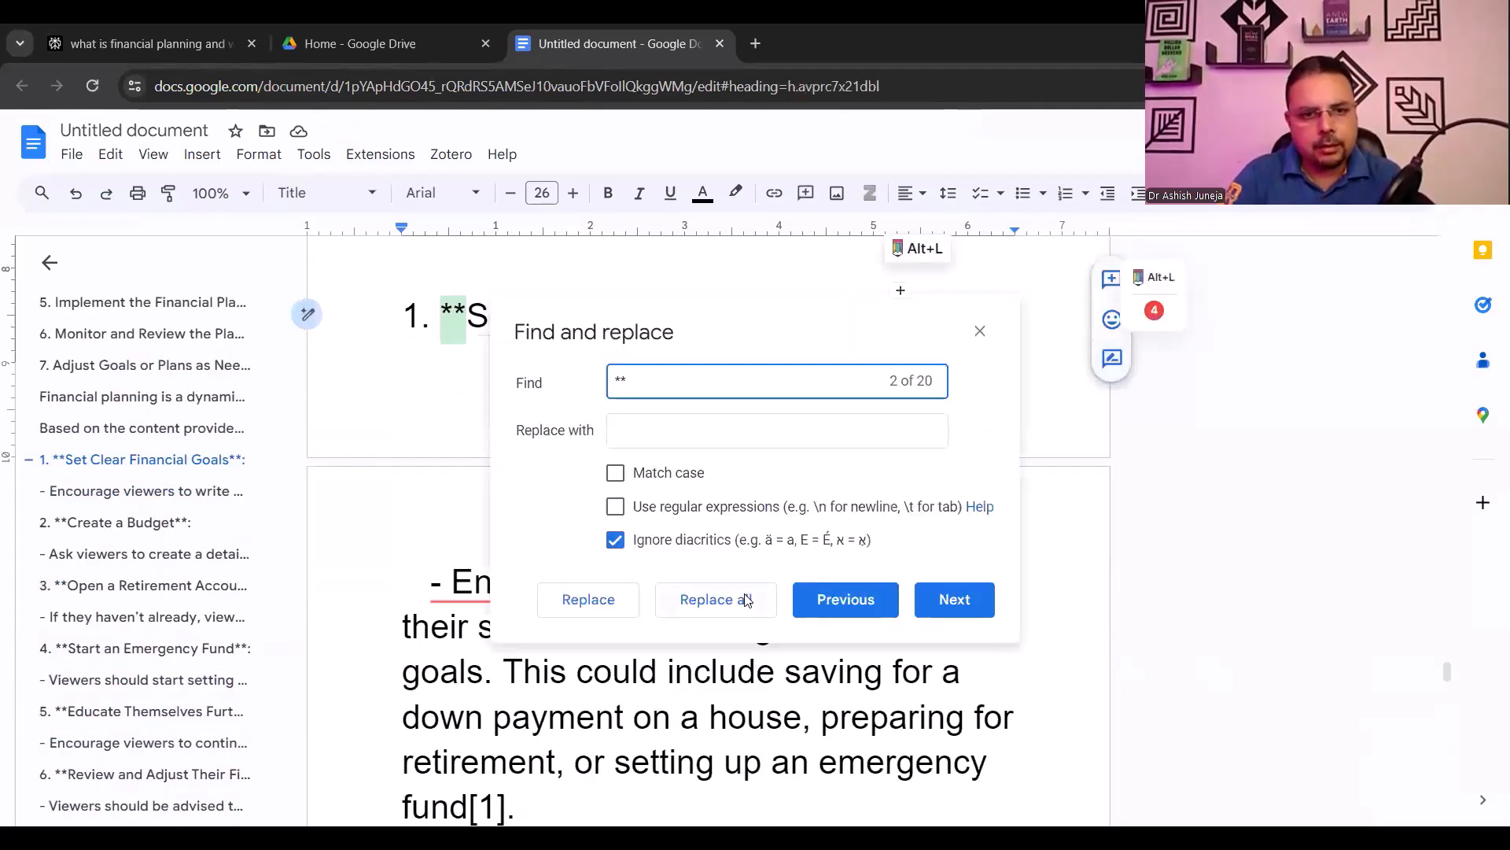
click(745, 600)
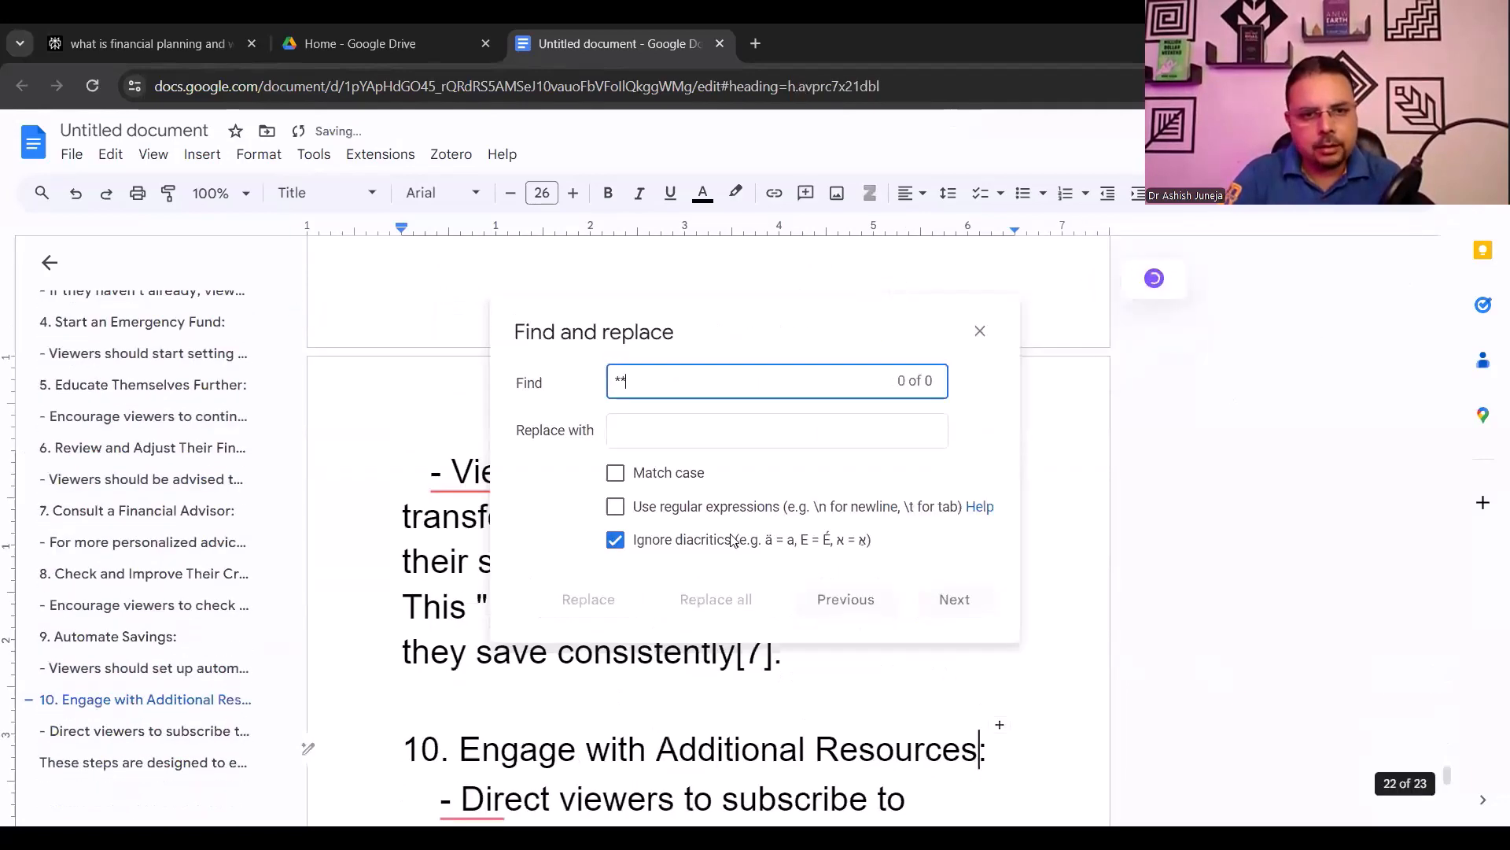
click(978, 334)
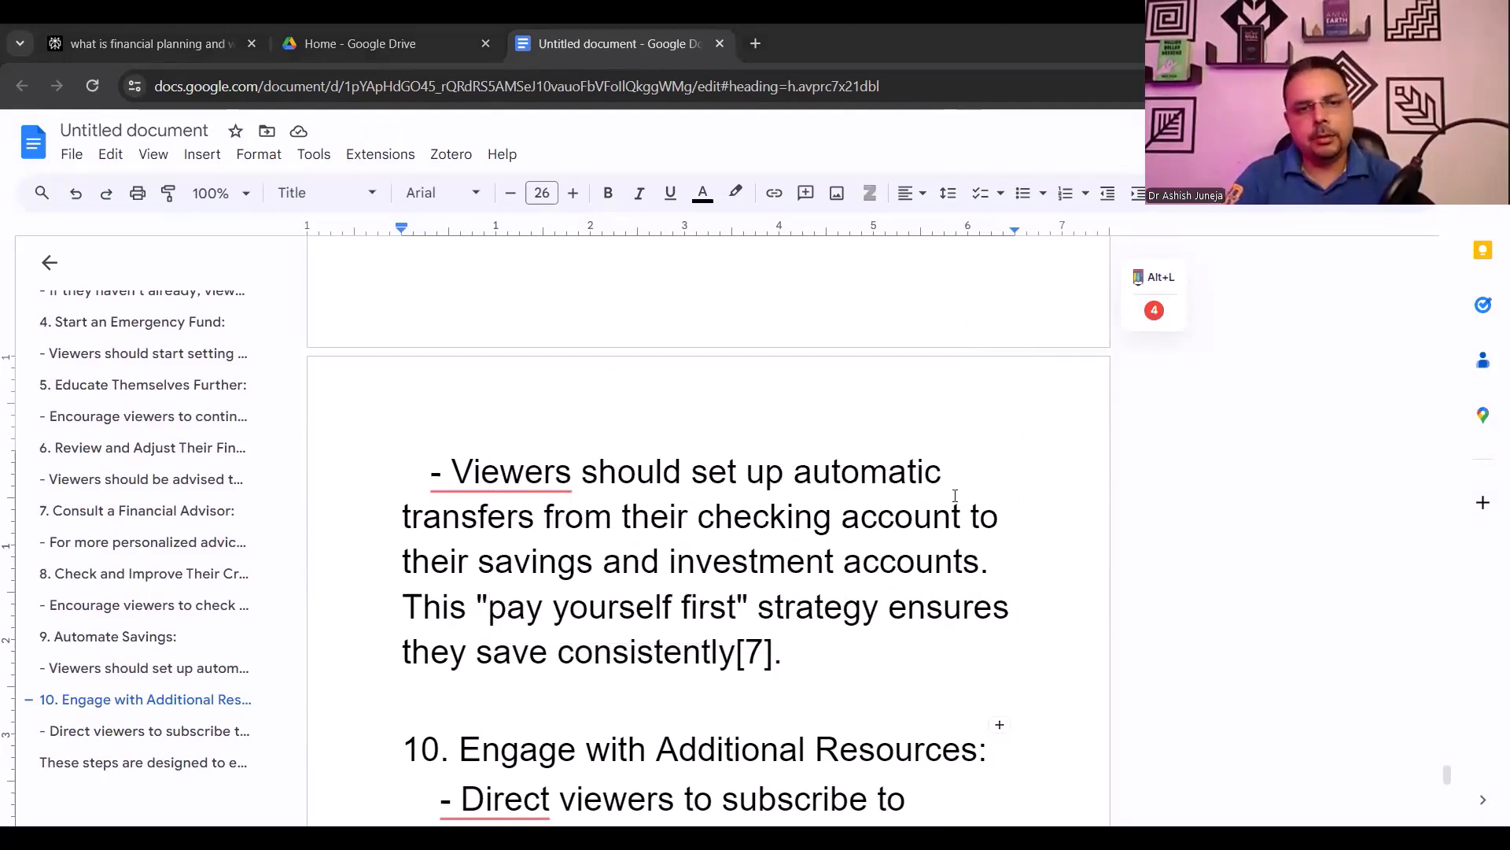
Rename the document as "FInancial Planning"
scroll(955, 495, up, 3)
scroll(925, 486, up, 2)
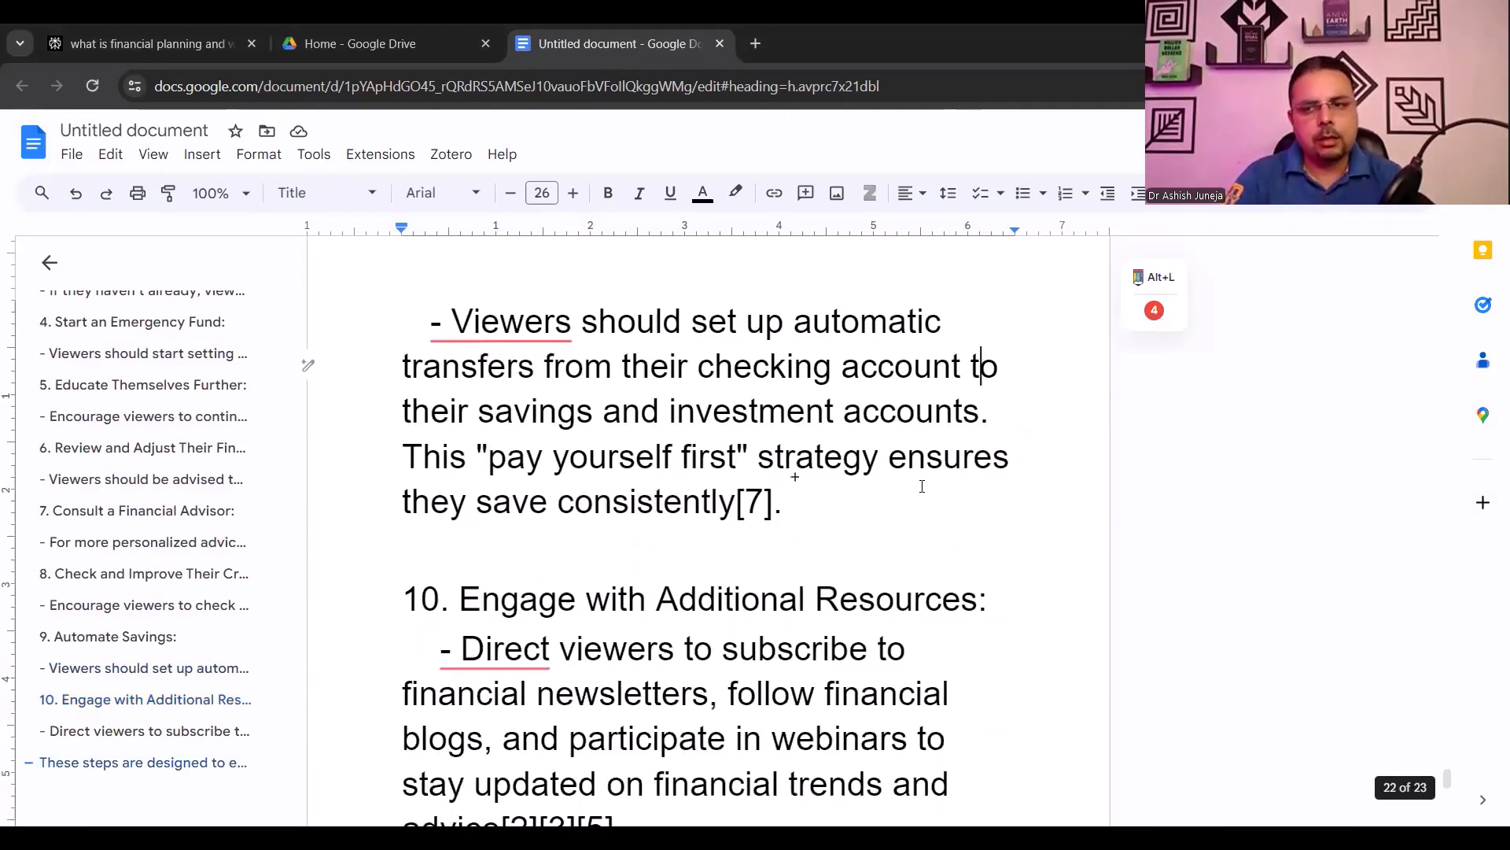
scroll(922, 487, up, 15)
click(1447, 732)
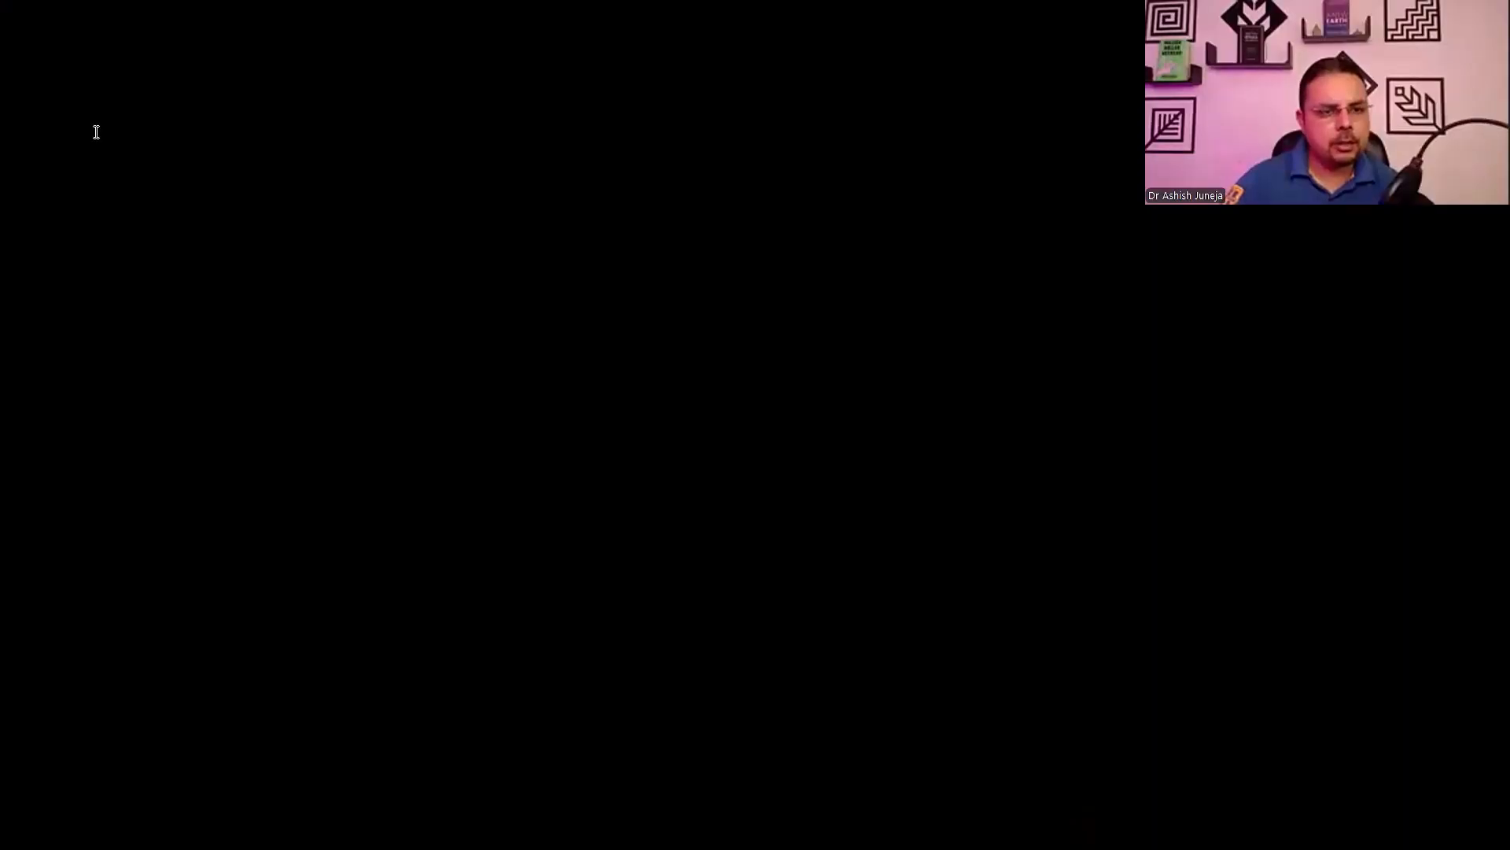
text(FInancial Planning)
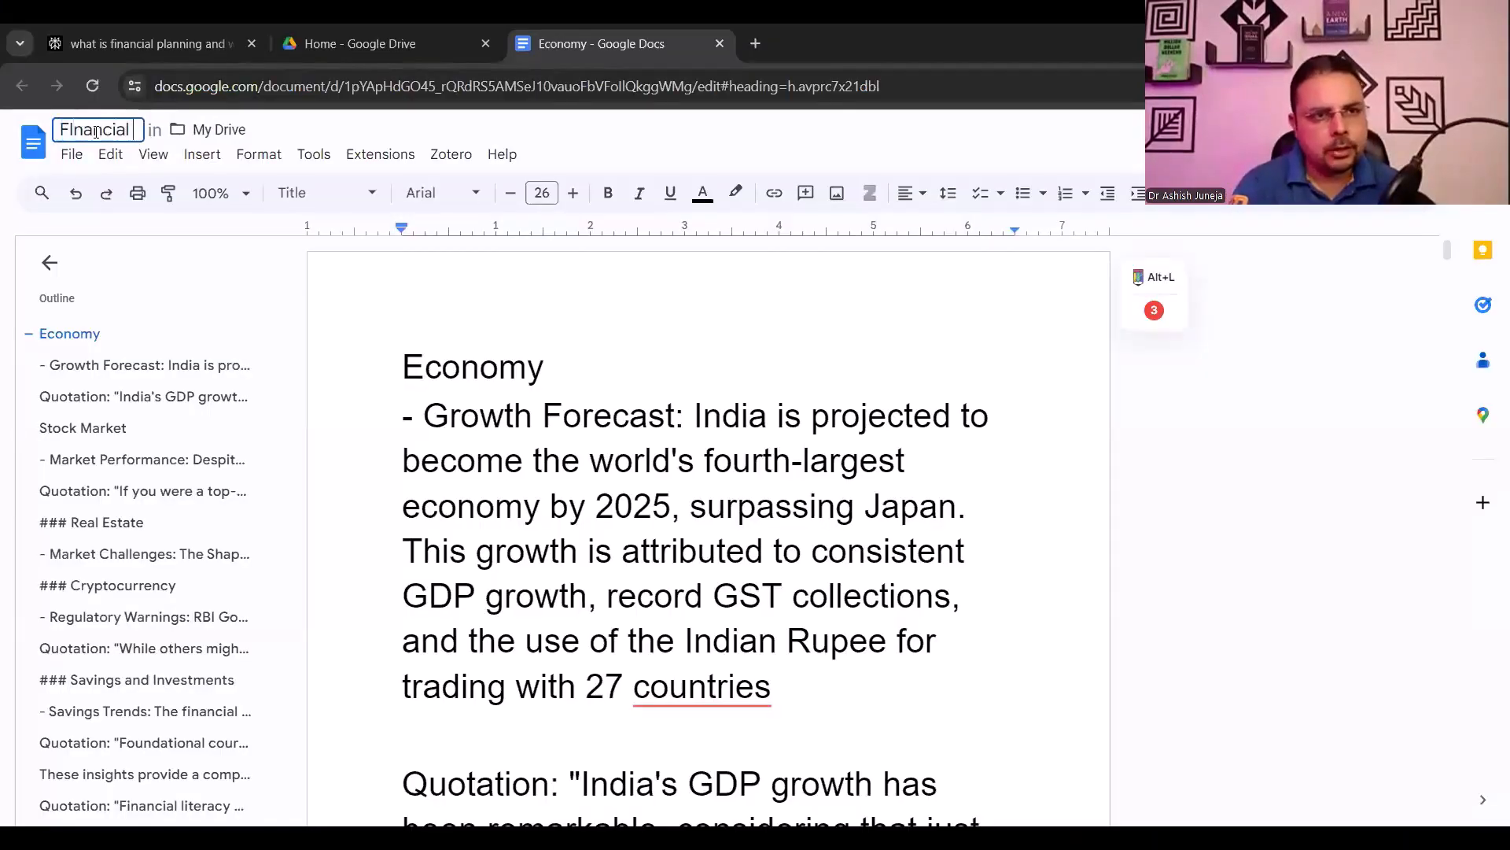
click(612, 372)
Download the document in Microsoft Word (.docx) format
click(72, 154)
mouse_move(229, 360)
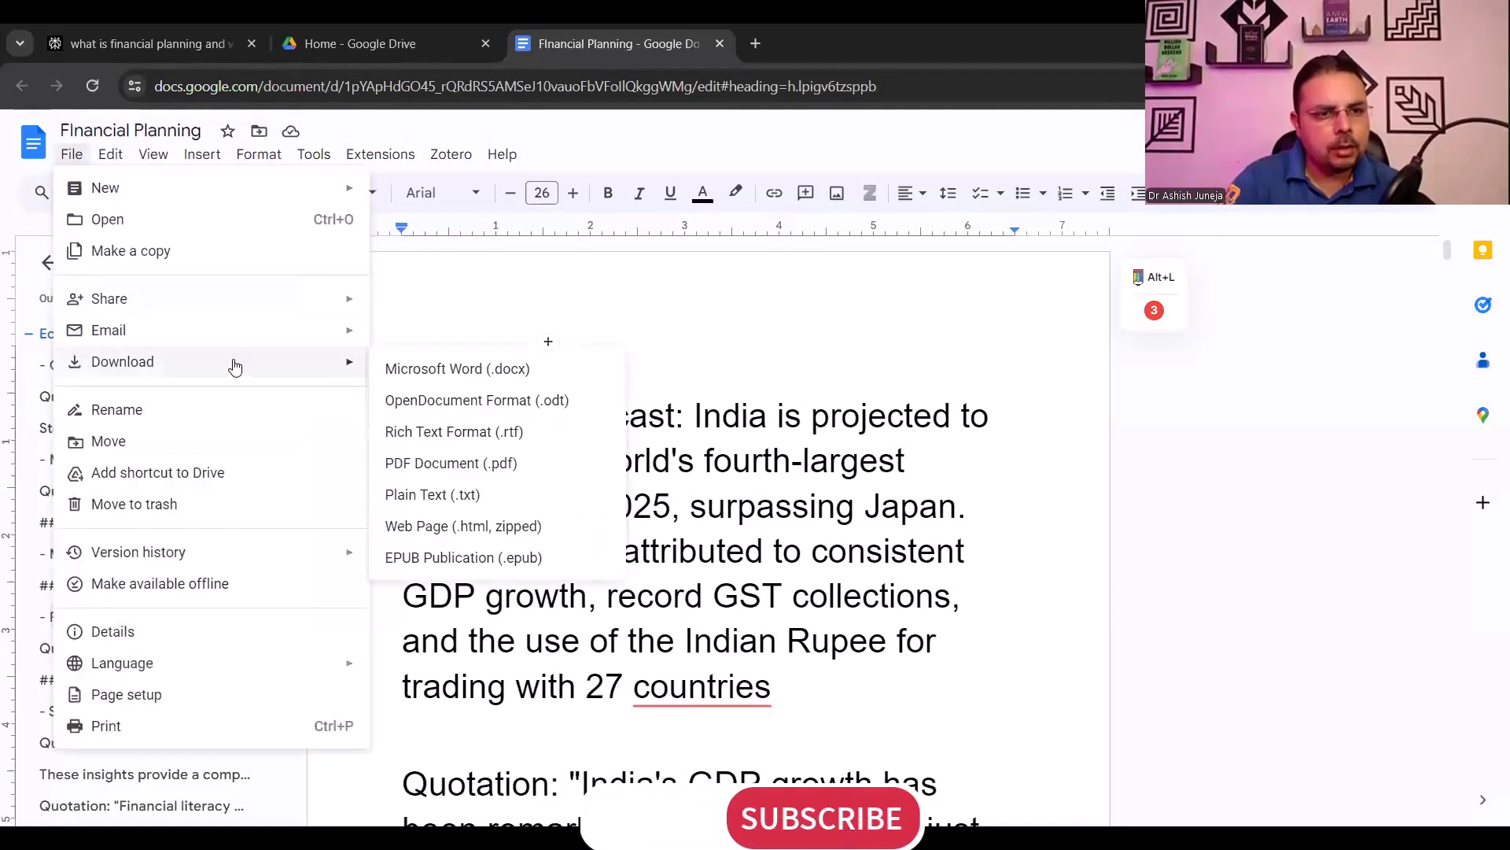
click(462, 362)
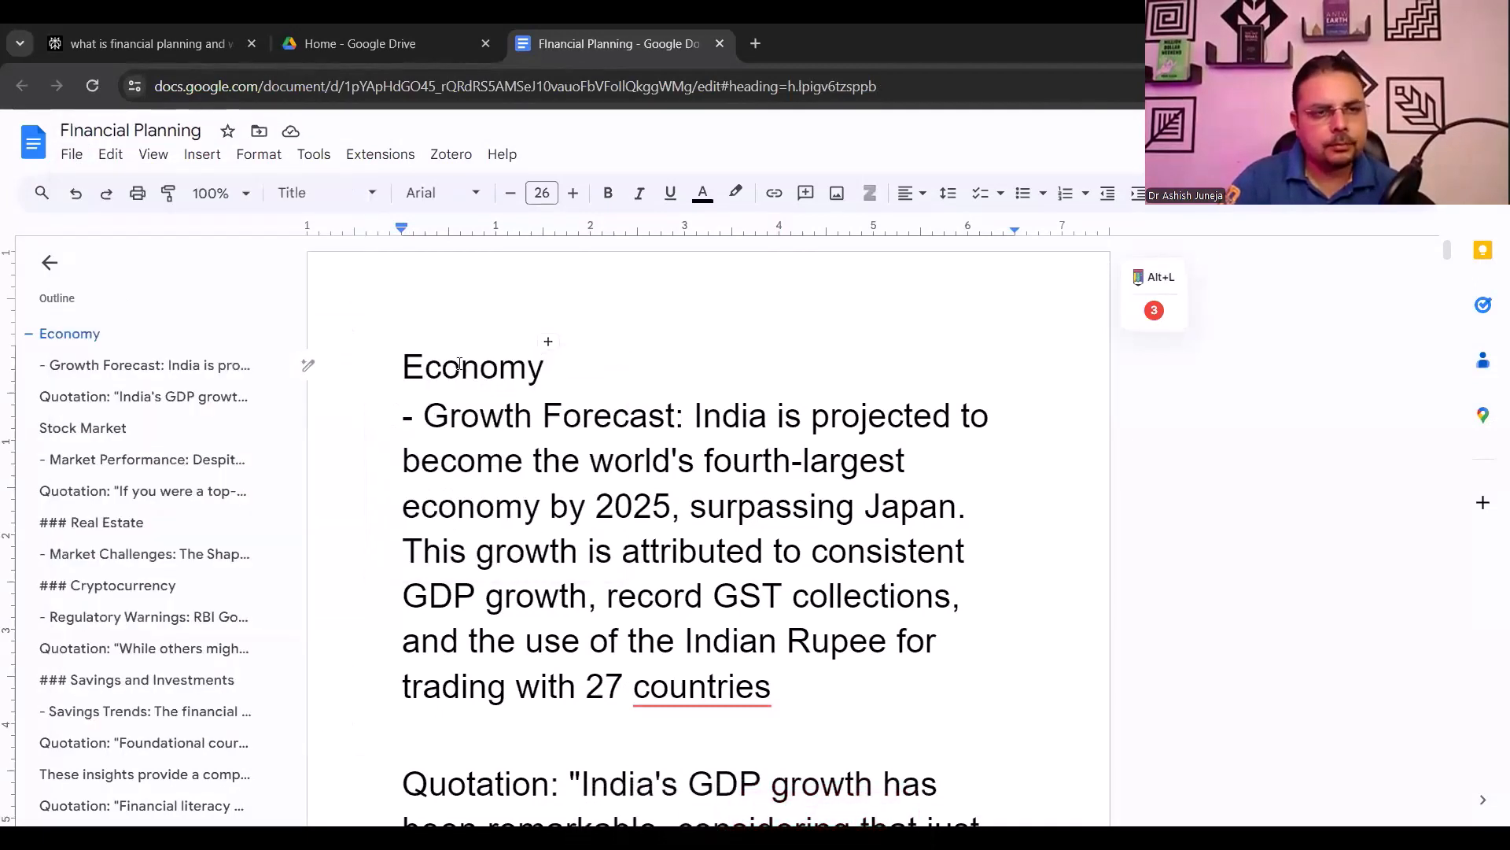
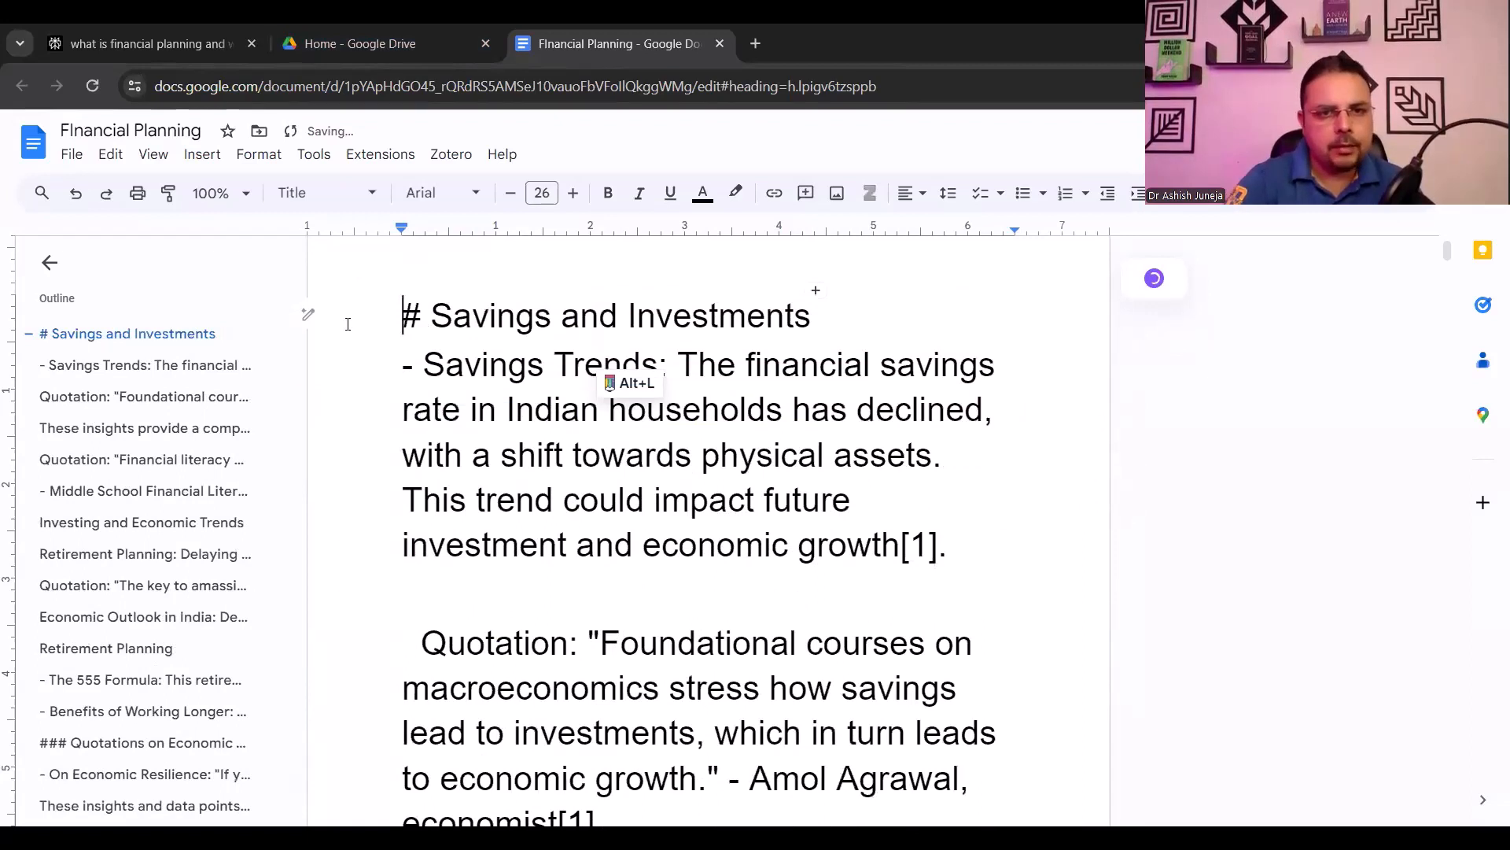
Remove the "# " prefix from the "Savings and Investments" heading and apply the Title style to it
key(Delete)
key(Delete)
double_click(537, 311)
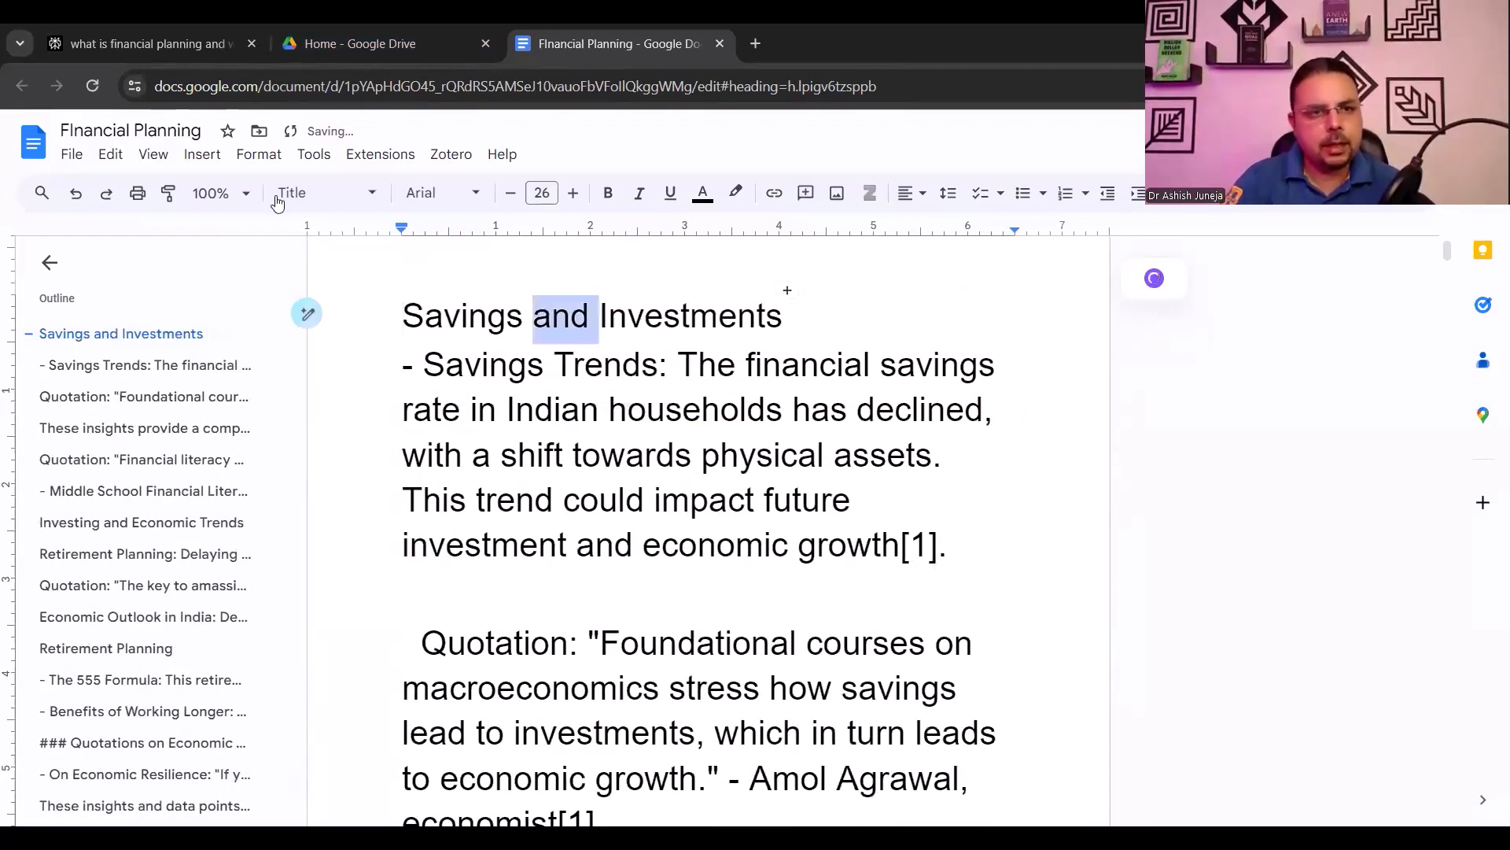
click(322, 193)
mouse_move(394, 313)
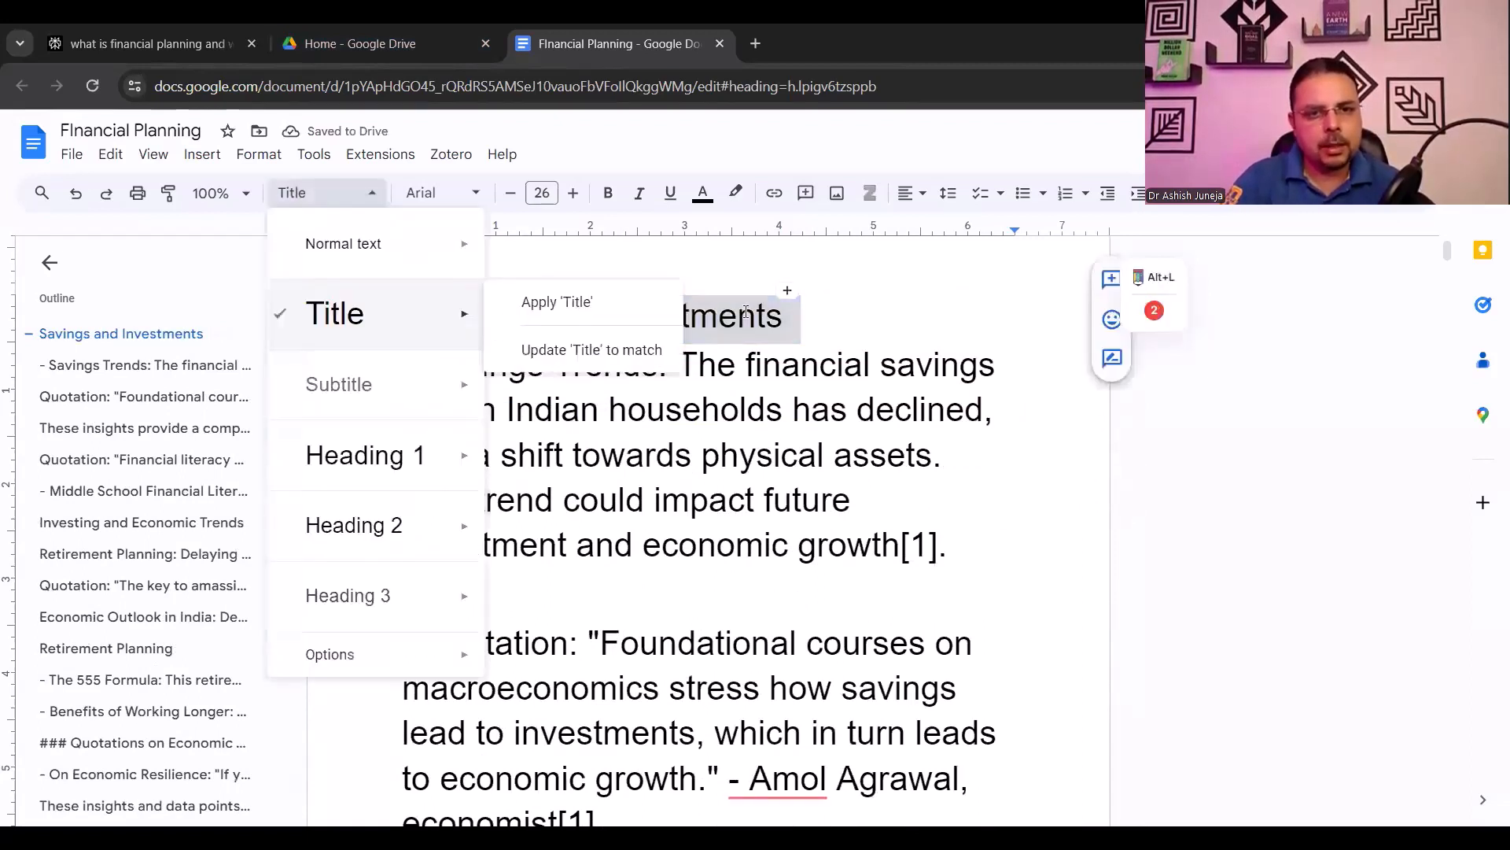
click(582, 306)
click(431, 363)
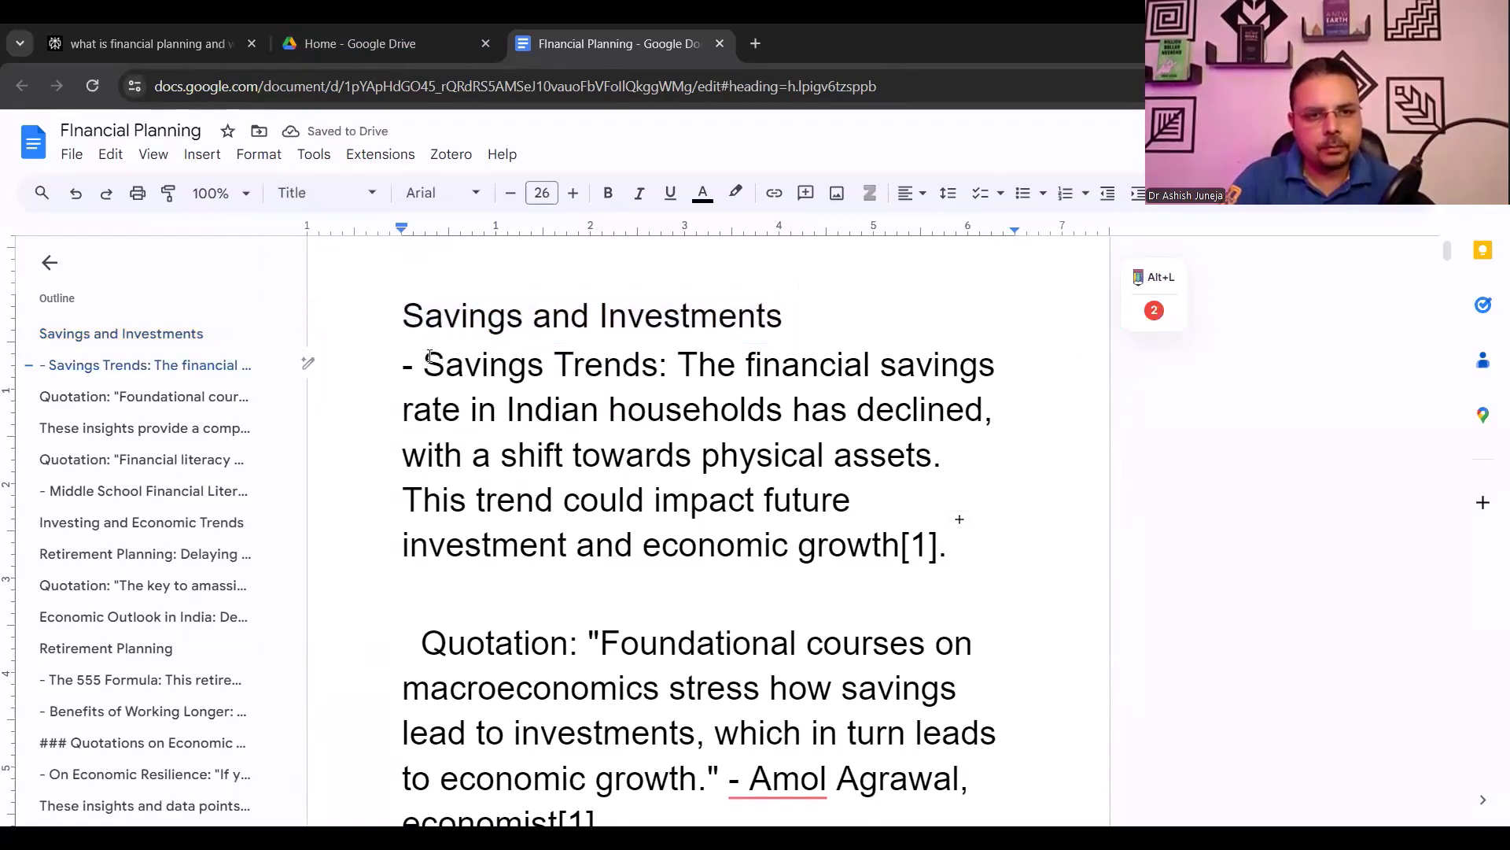
triple_click(976, 564)
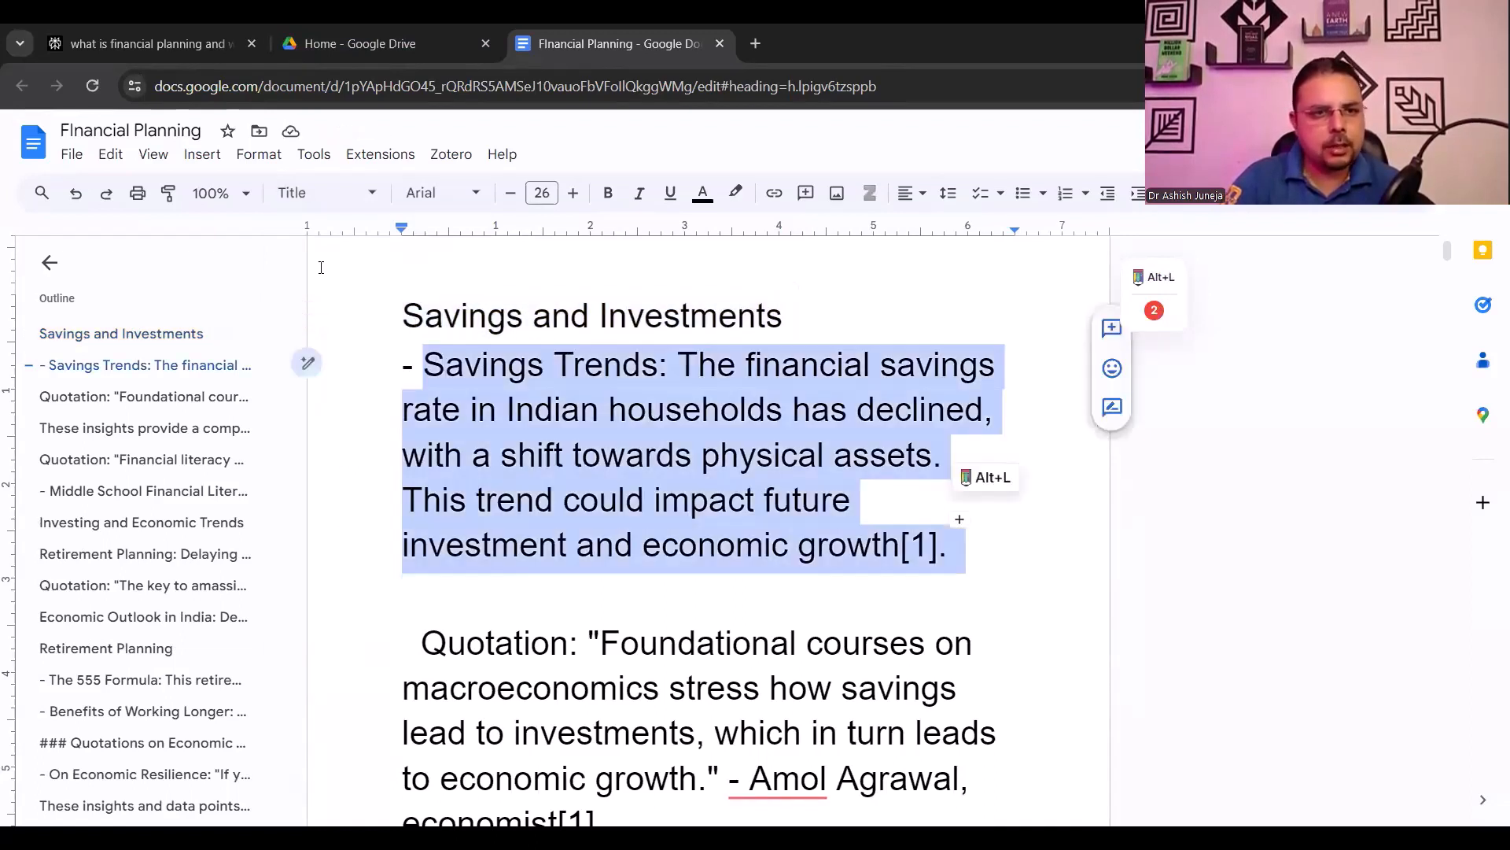
click(318, 193)
mouse_move(406, 386)
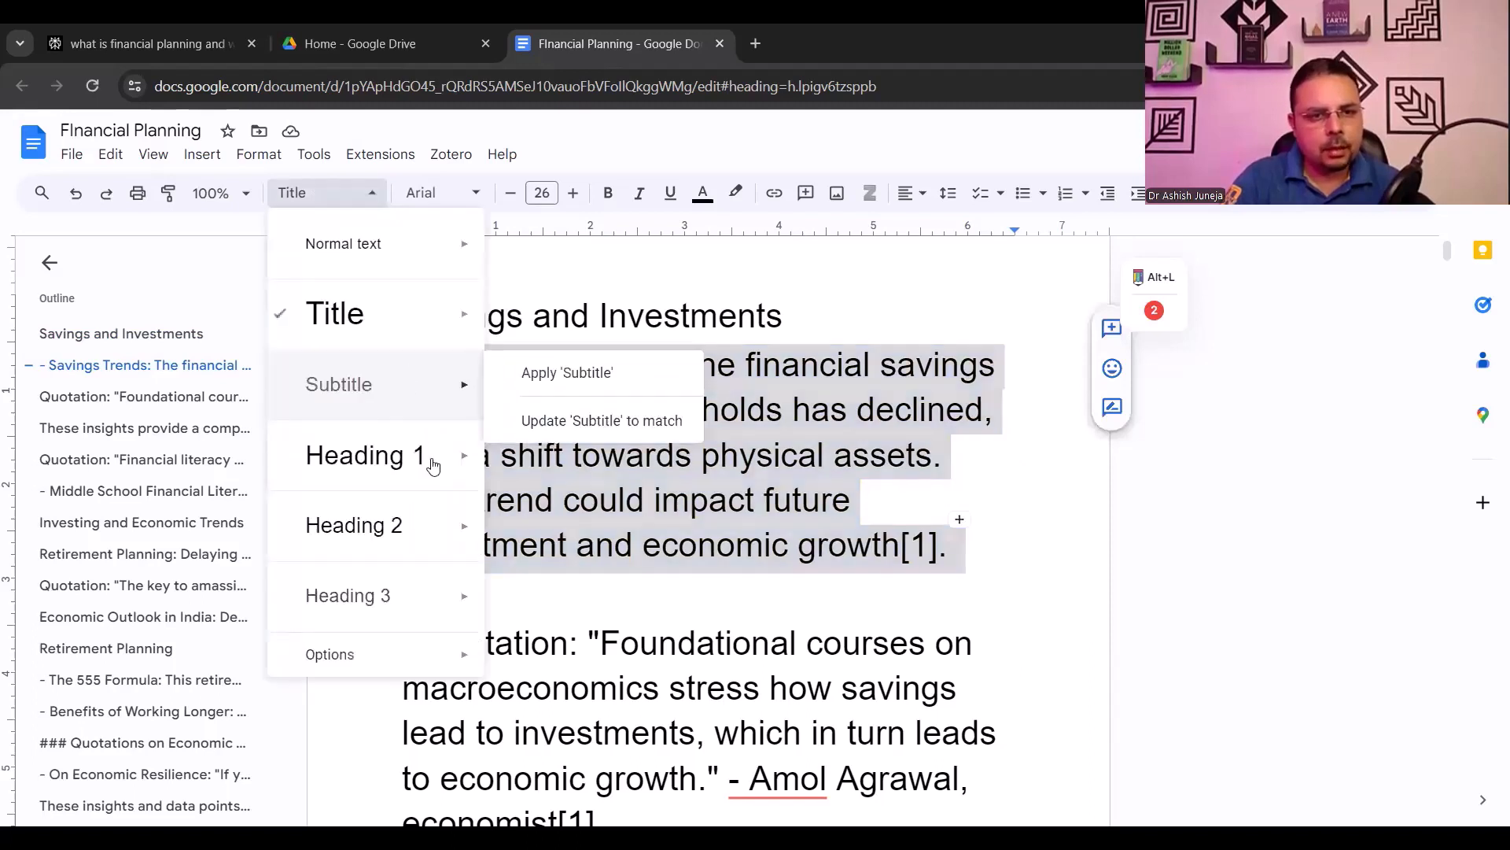
mouse_move(422, 455)
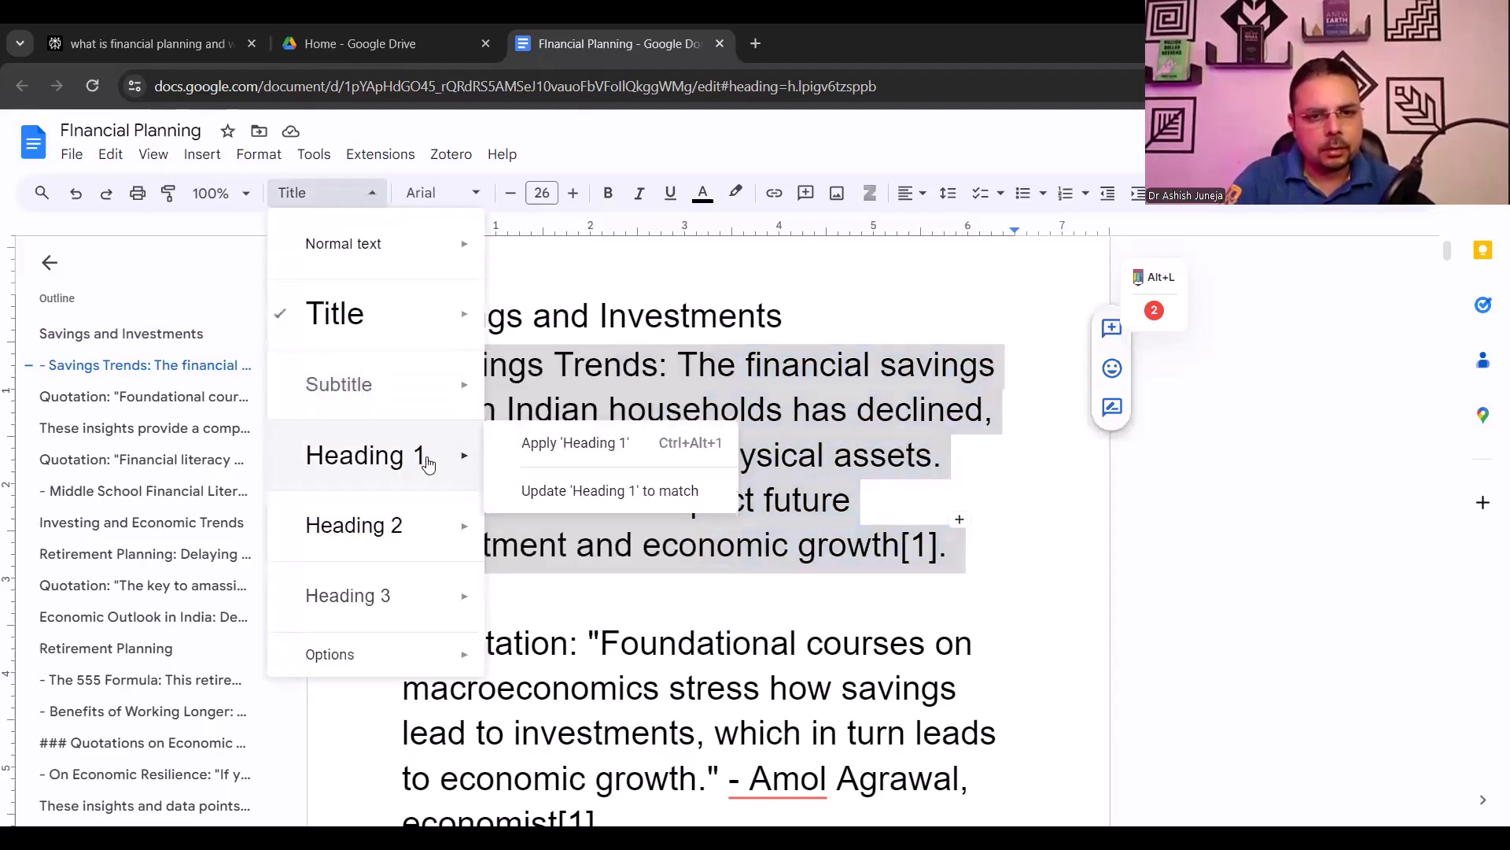
click(727, 363)
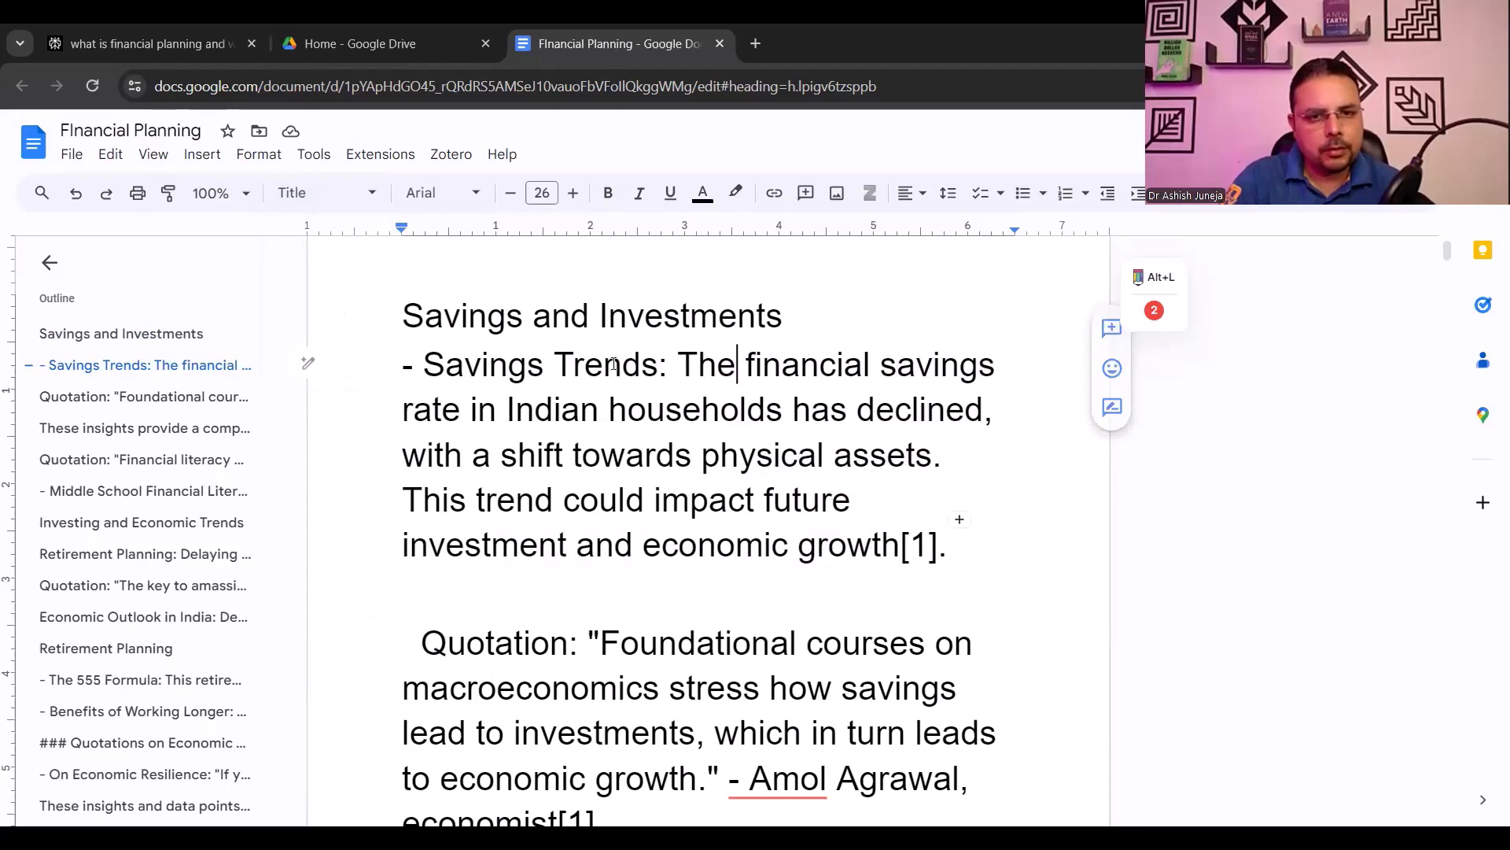
Apply the Subtitle style to the "- Savings Trends:" paragraph below the "Savings and Investments" title
drag(667, 364, 397, 363)
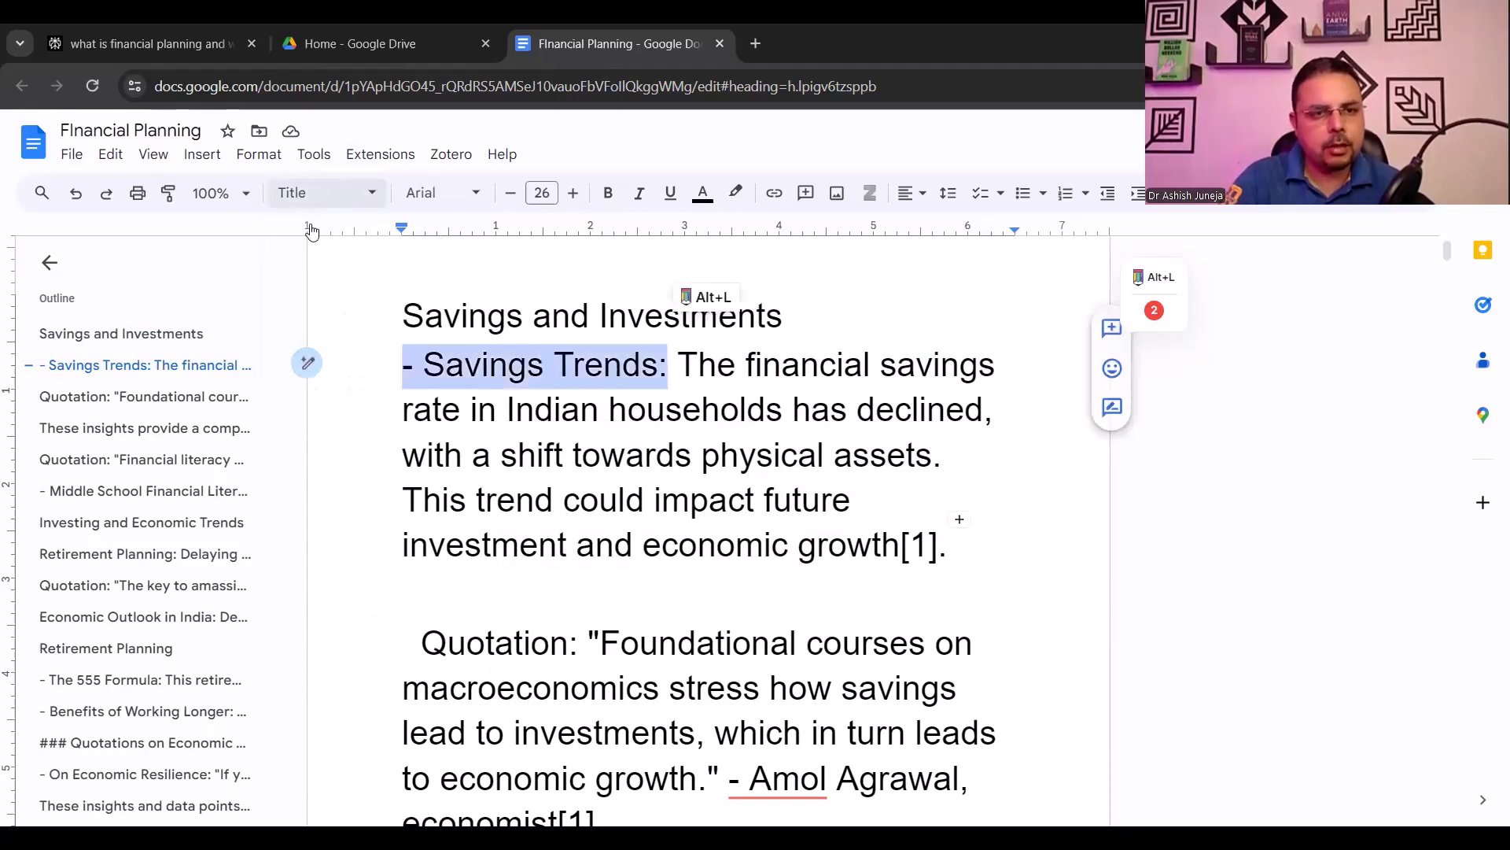
click(323, 193)
mouse_move(354, 387)
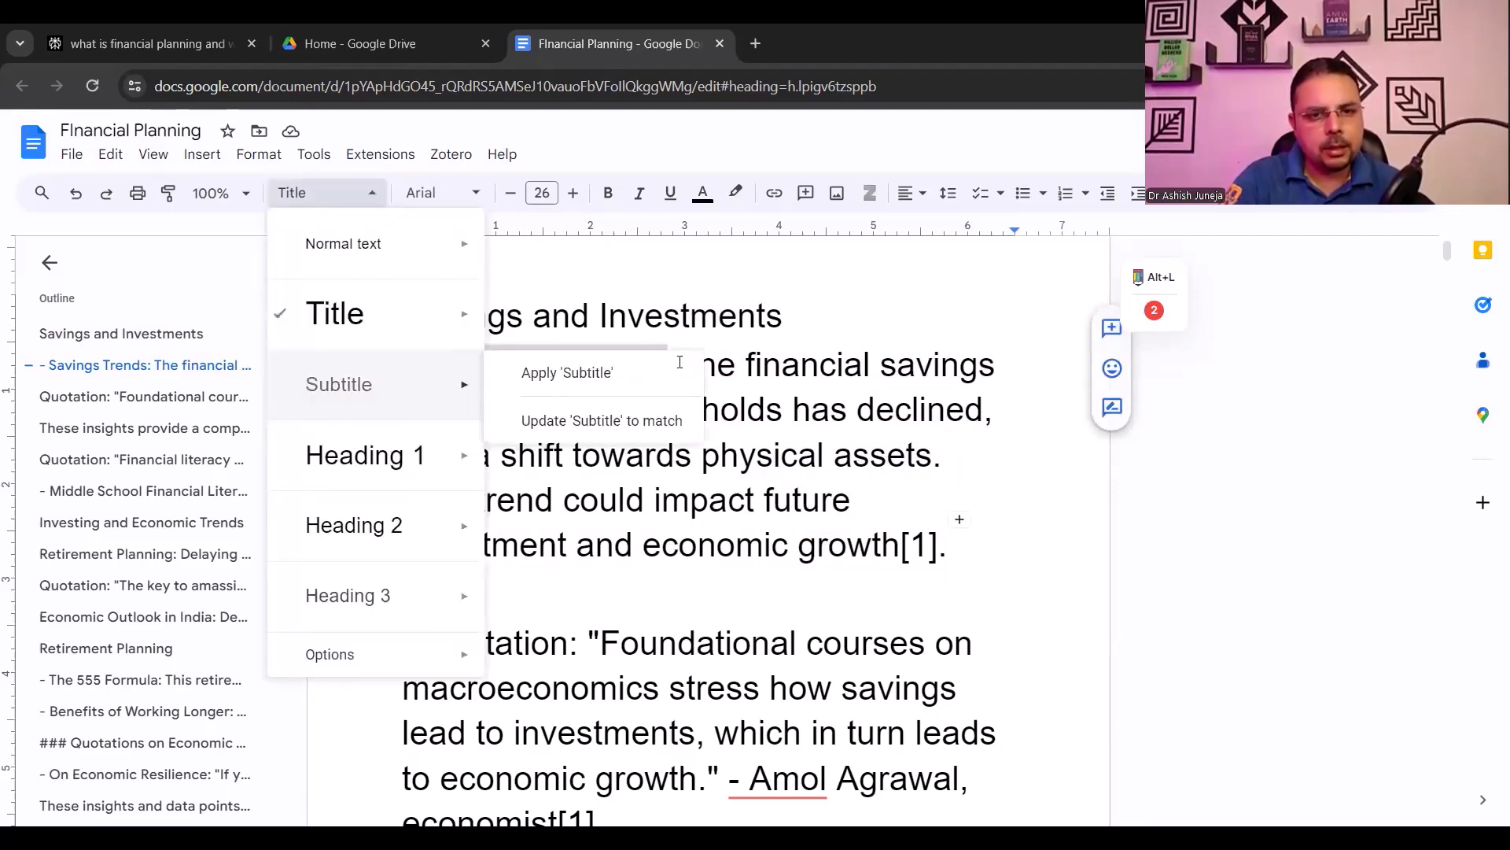
click(680, 368)
click(634, 382)
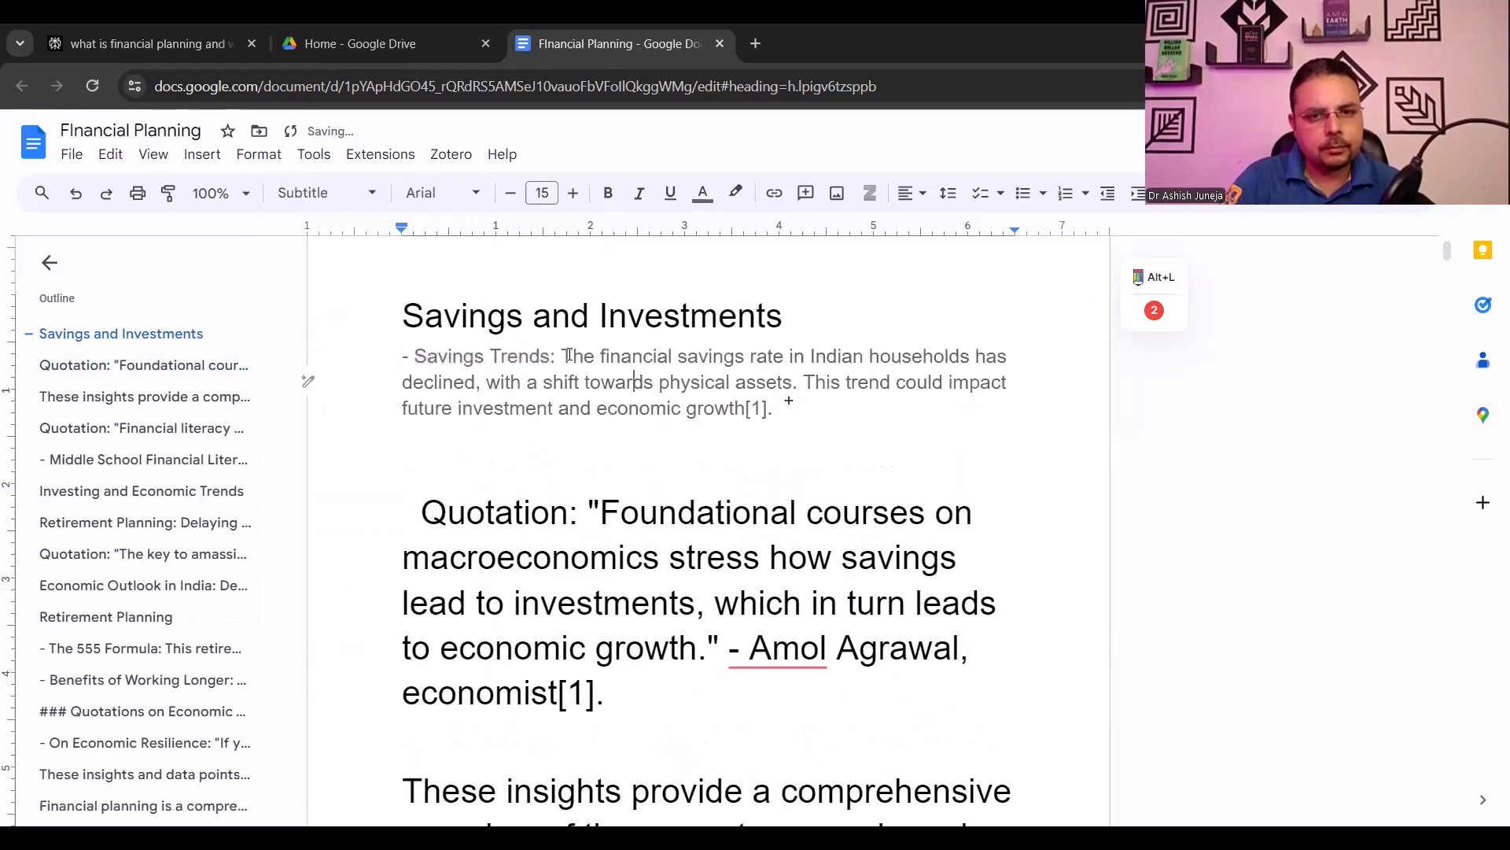
Apply the Heading 1 style to the whole "- Savings Trends:" paragraph
click(420, 356)
triple_click(586, 386)
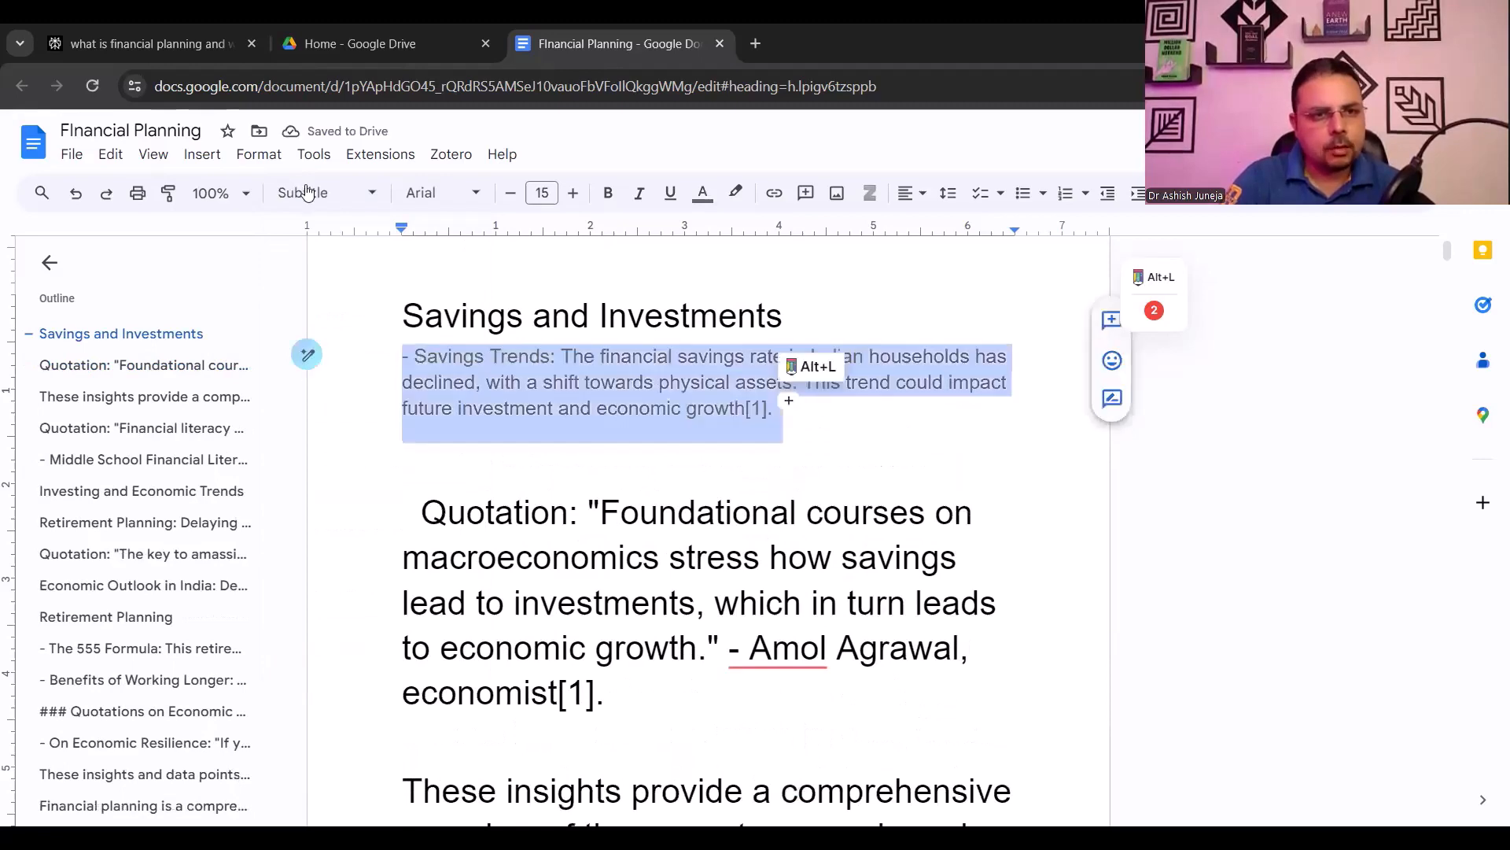
click(303, 192)
click(429, 455)
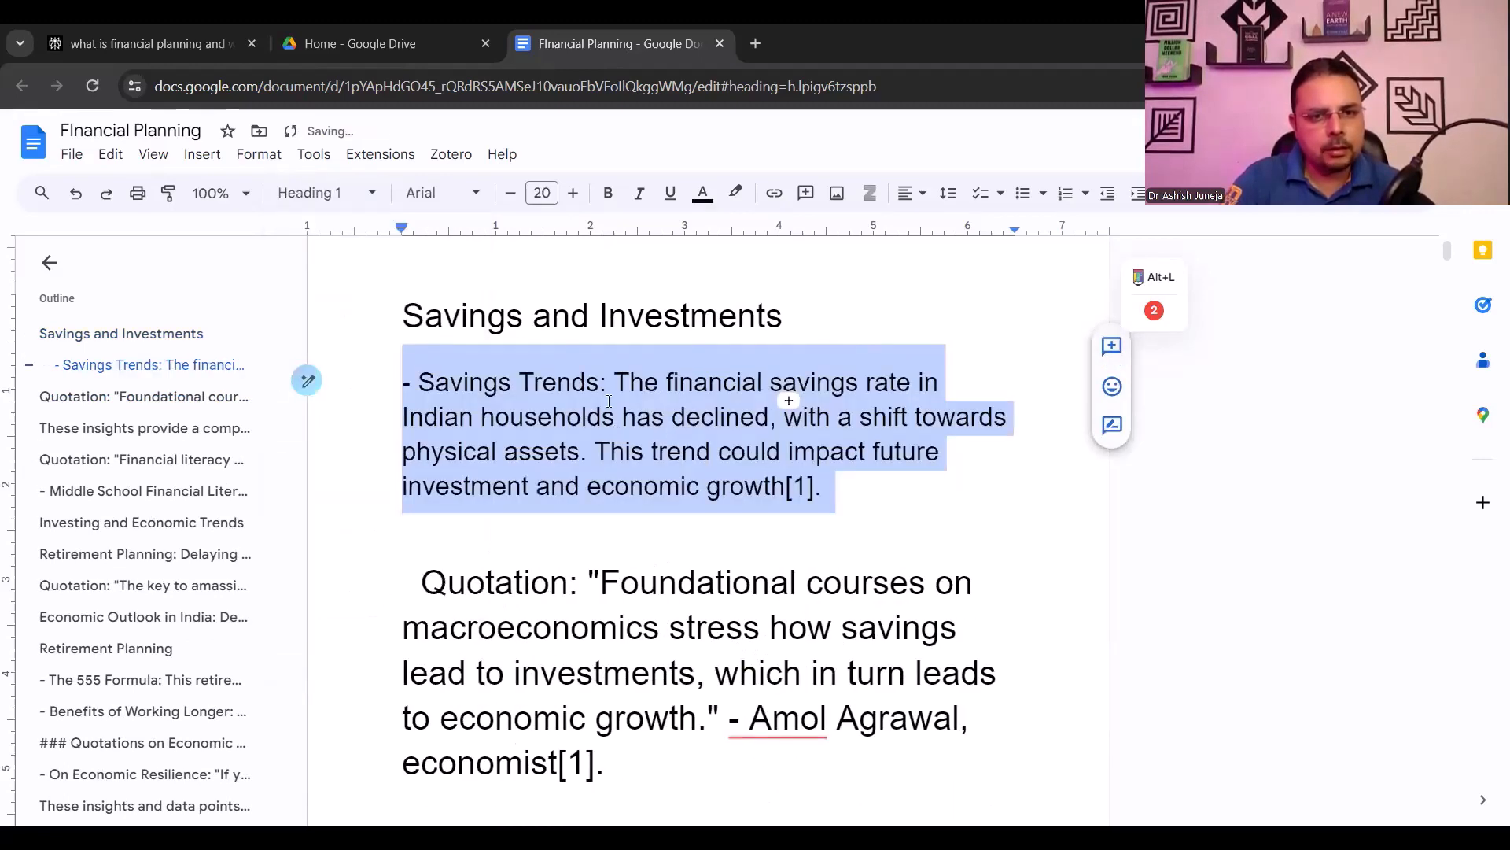
click(614, 417)
drag(386, 376, 607, 383)
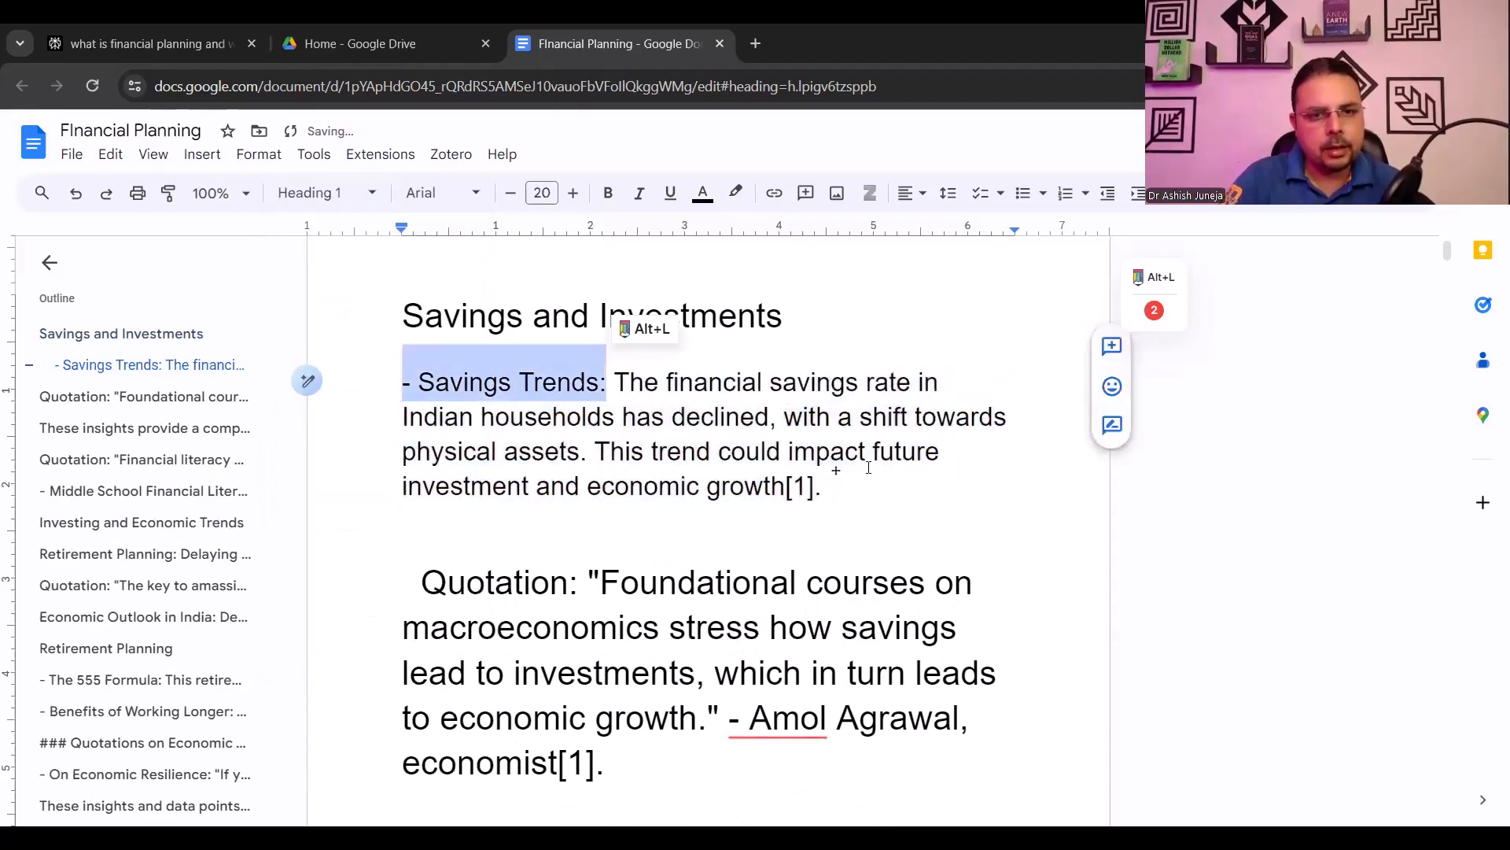
click(325, 193)
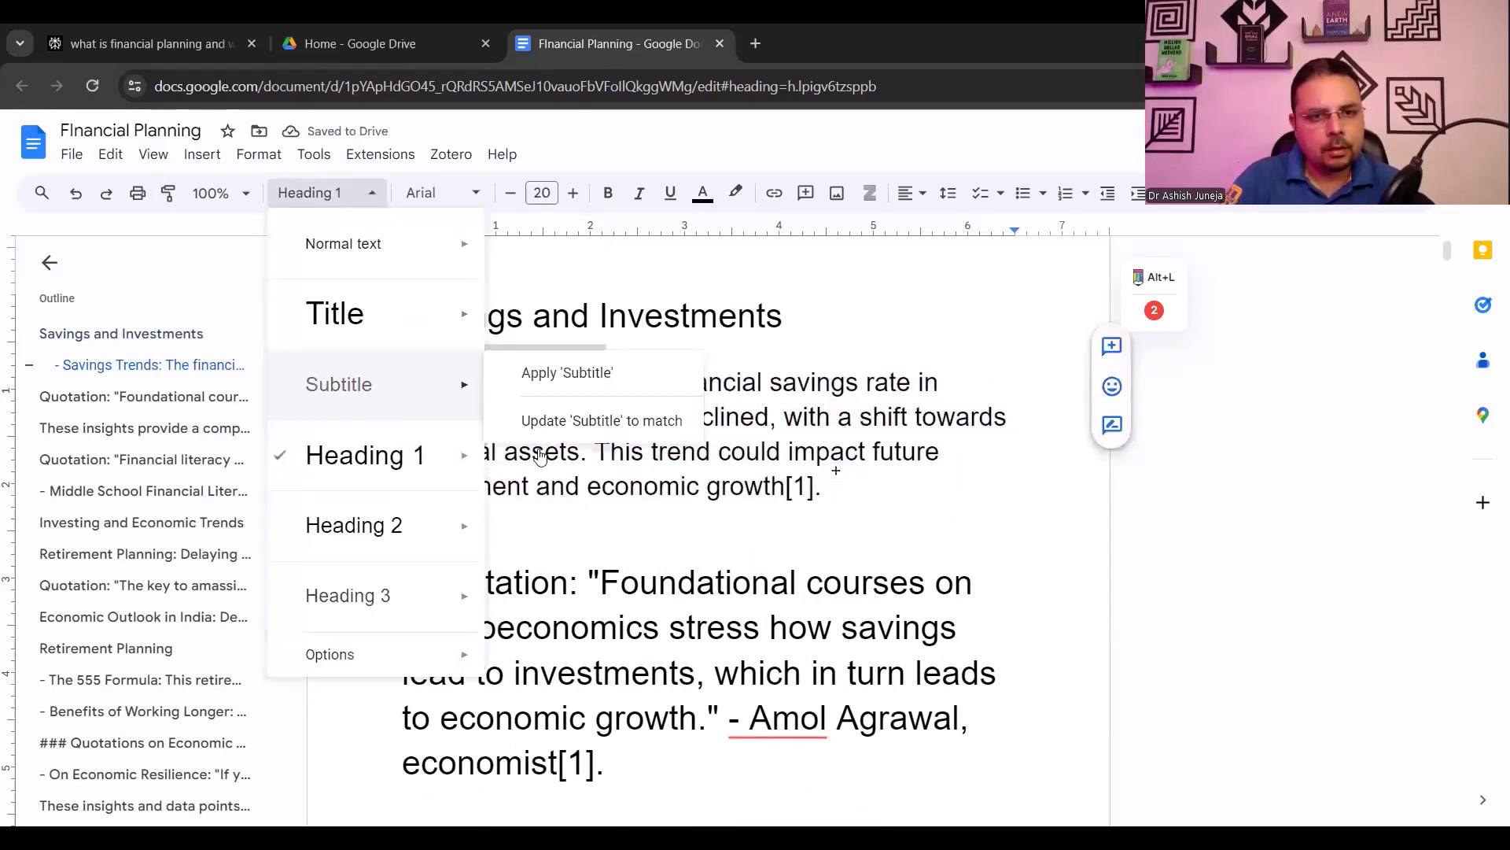
mouse_move(472, 455)
click(752, 499)
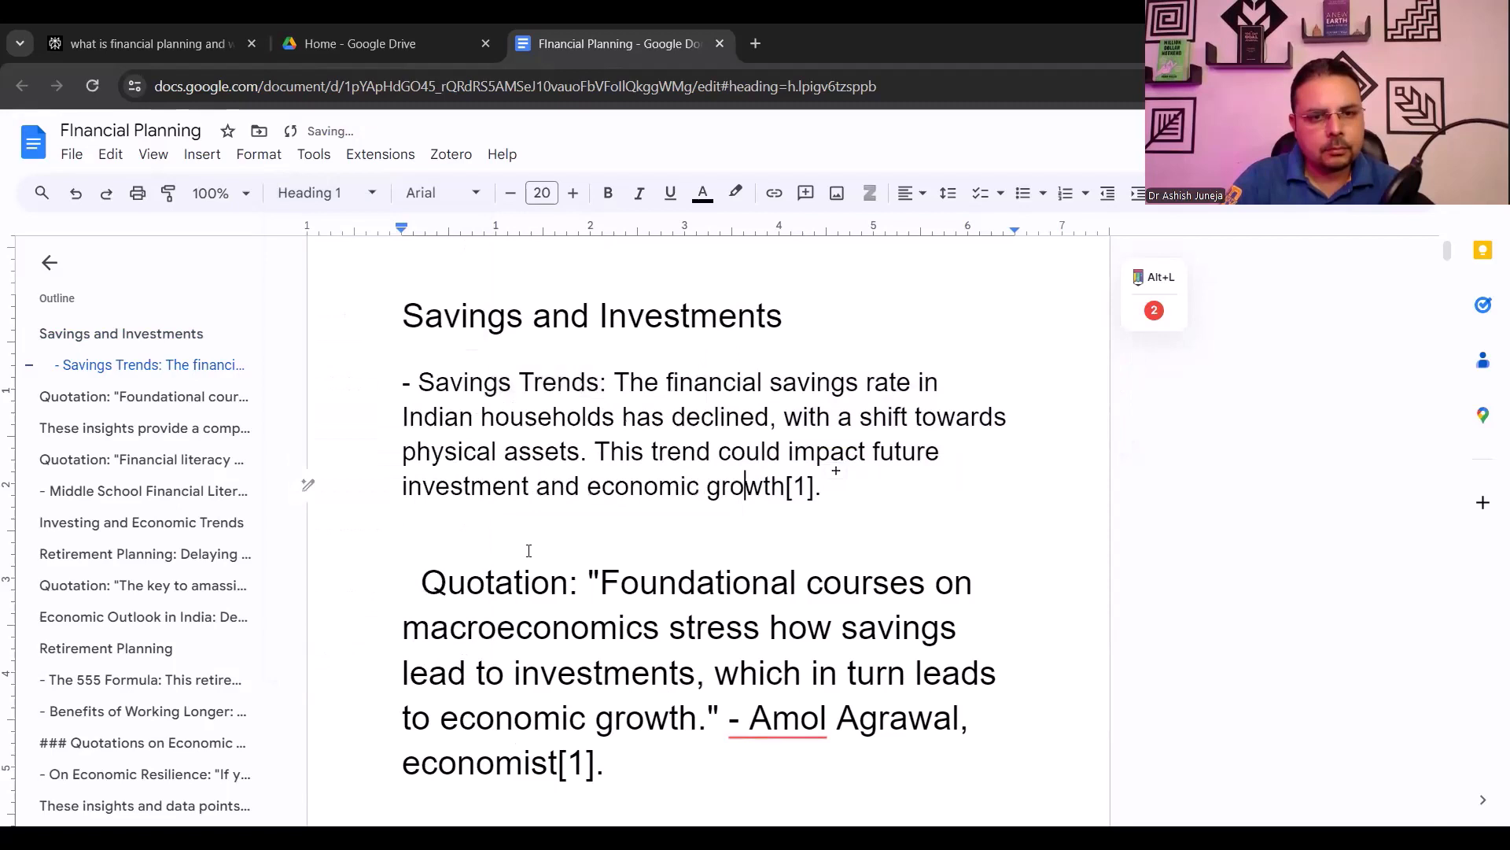
Remove the leading spaces before the "Foundational courses on macroeconomics" quotation, keeping an empty line above it
click(440, 569)
key(BackSpace)
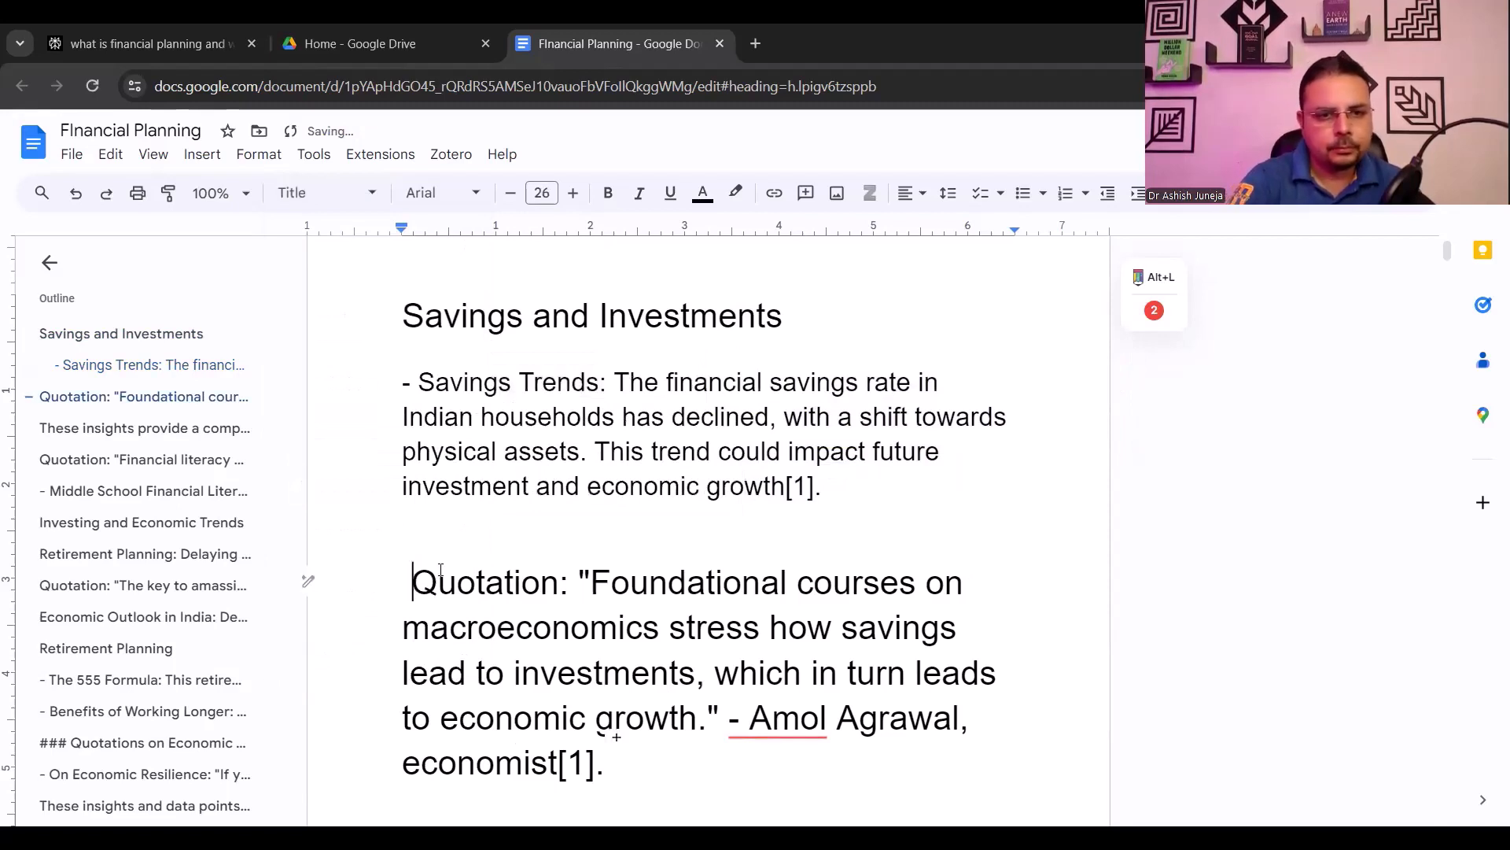
key(BackSpace)
key(BackSpace)
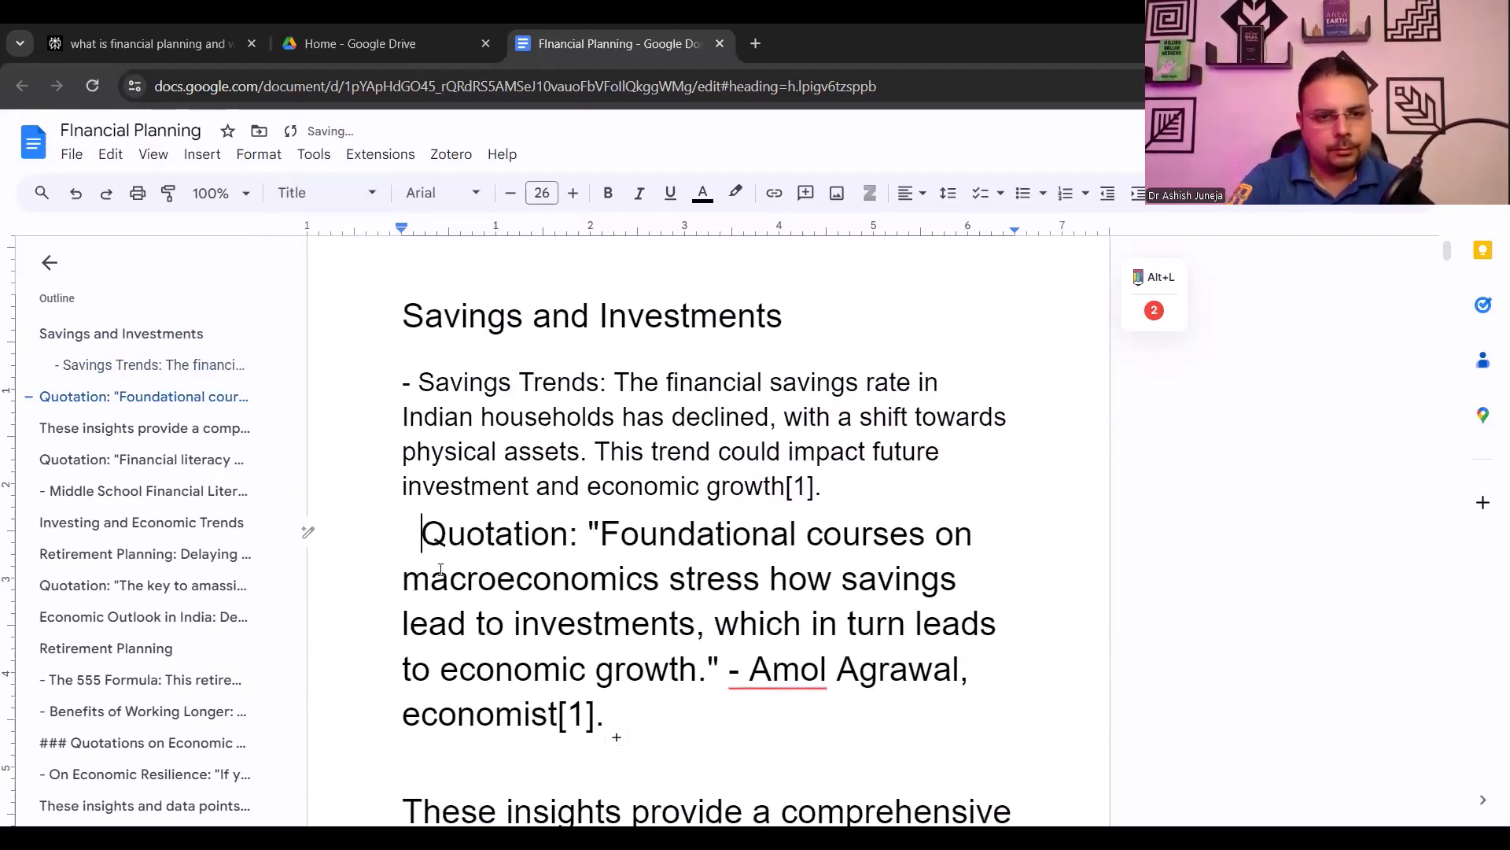
key(BackSpace)
key(Return)
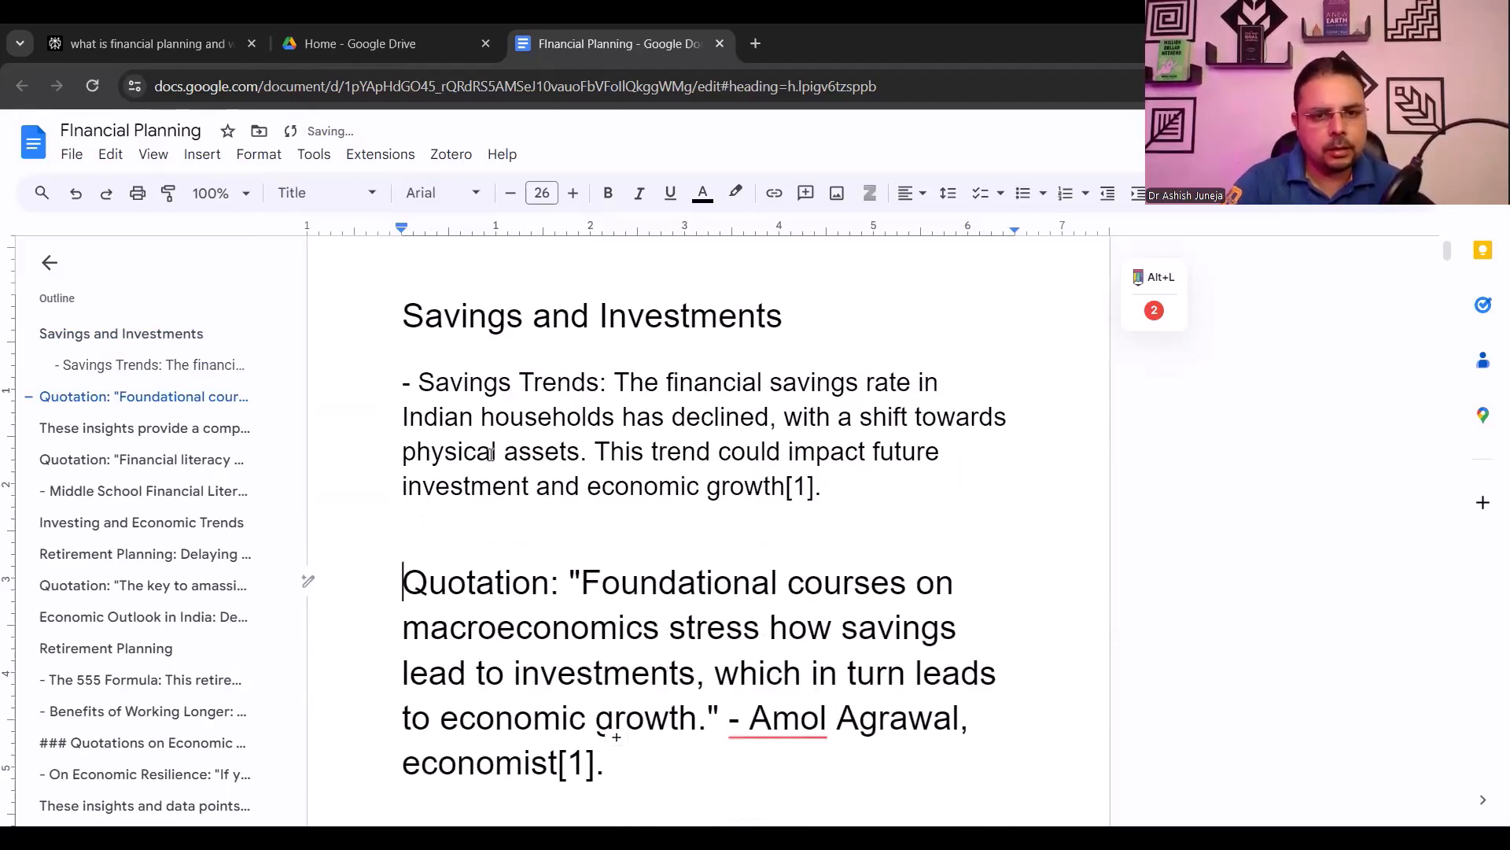
triple_click(403, 586)
click(343, 197)
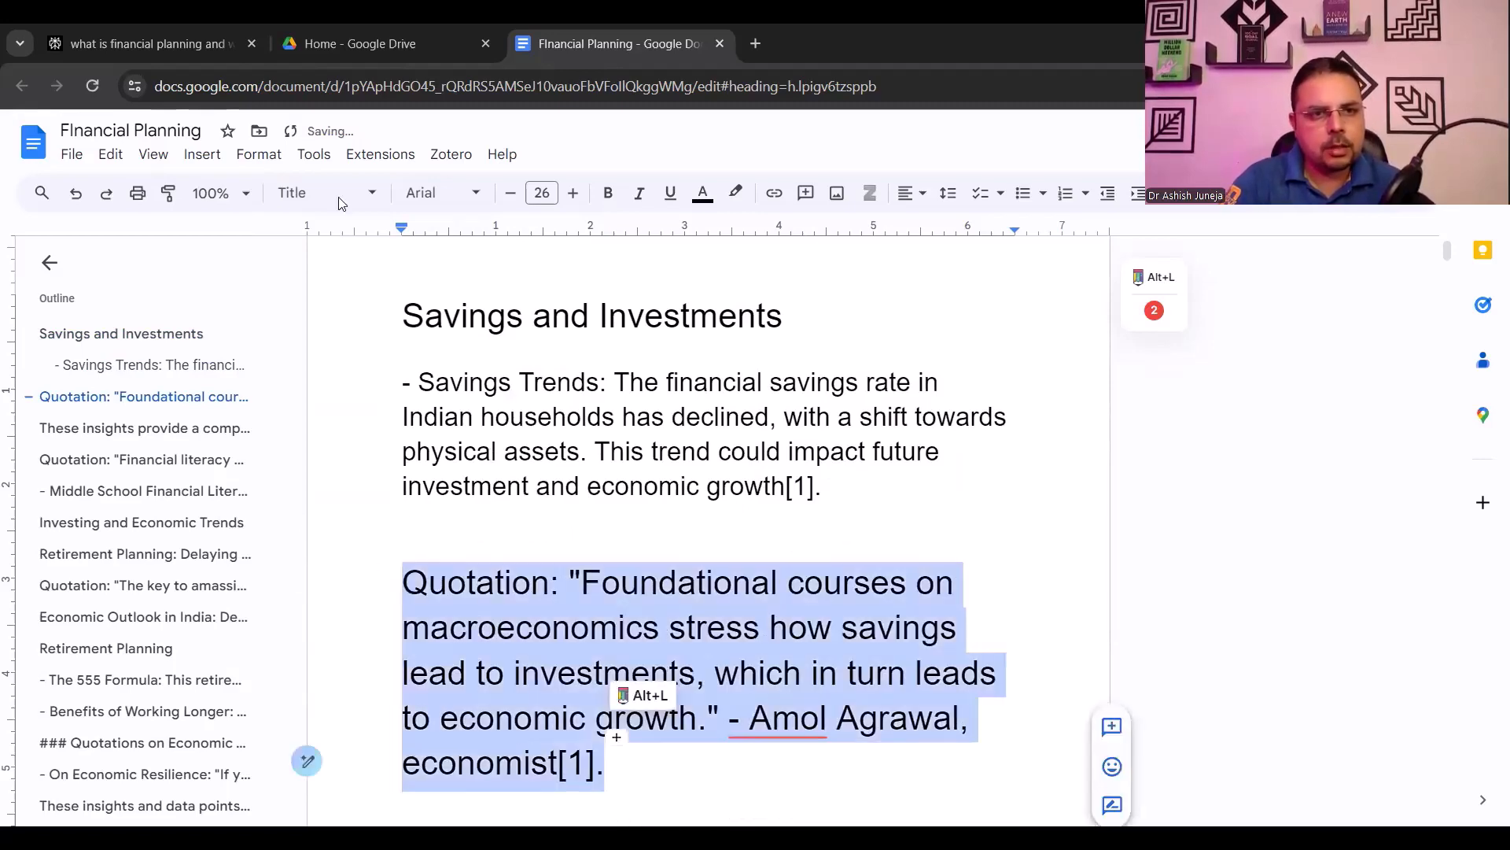
mouse_move(395, 461)
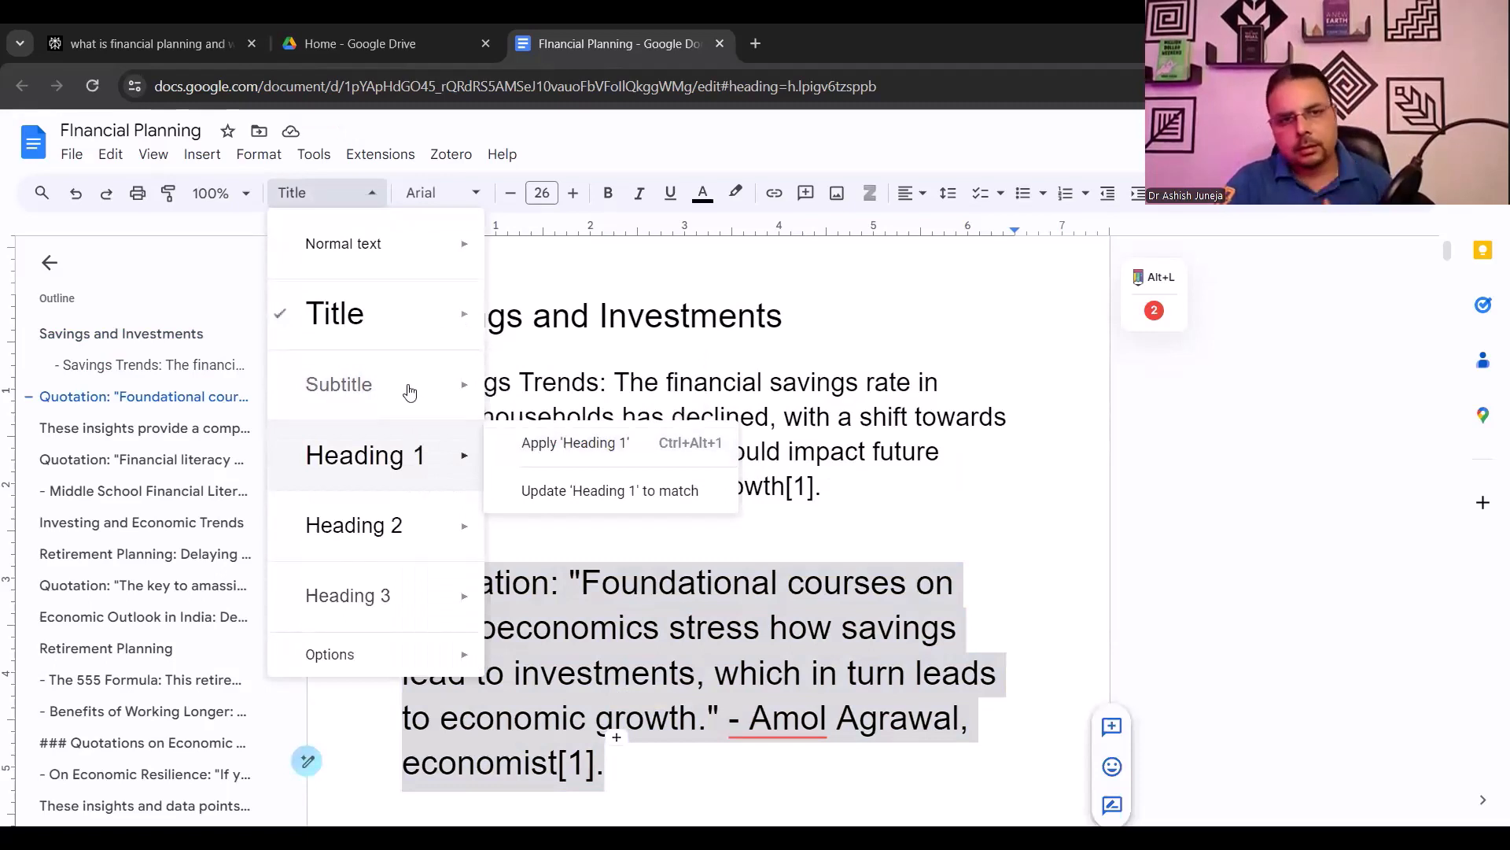
click(798, 453)
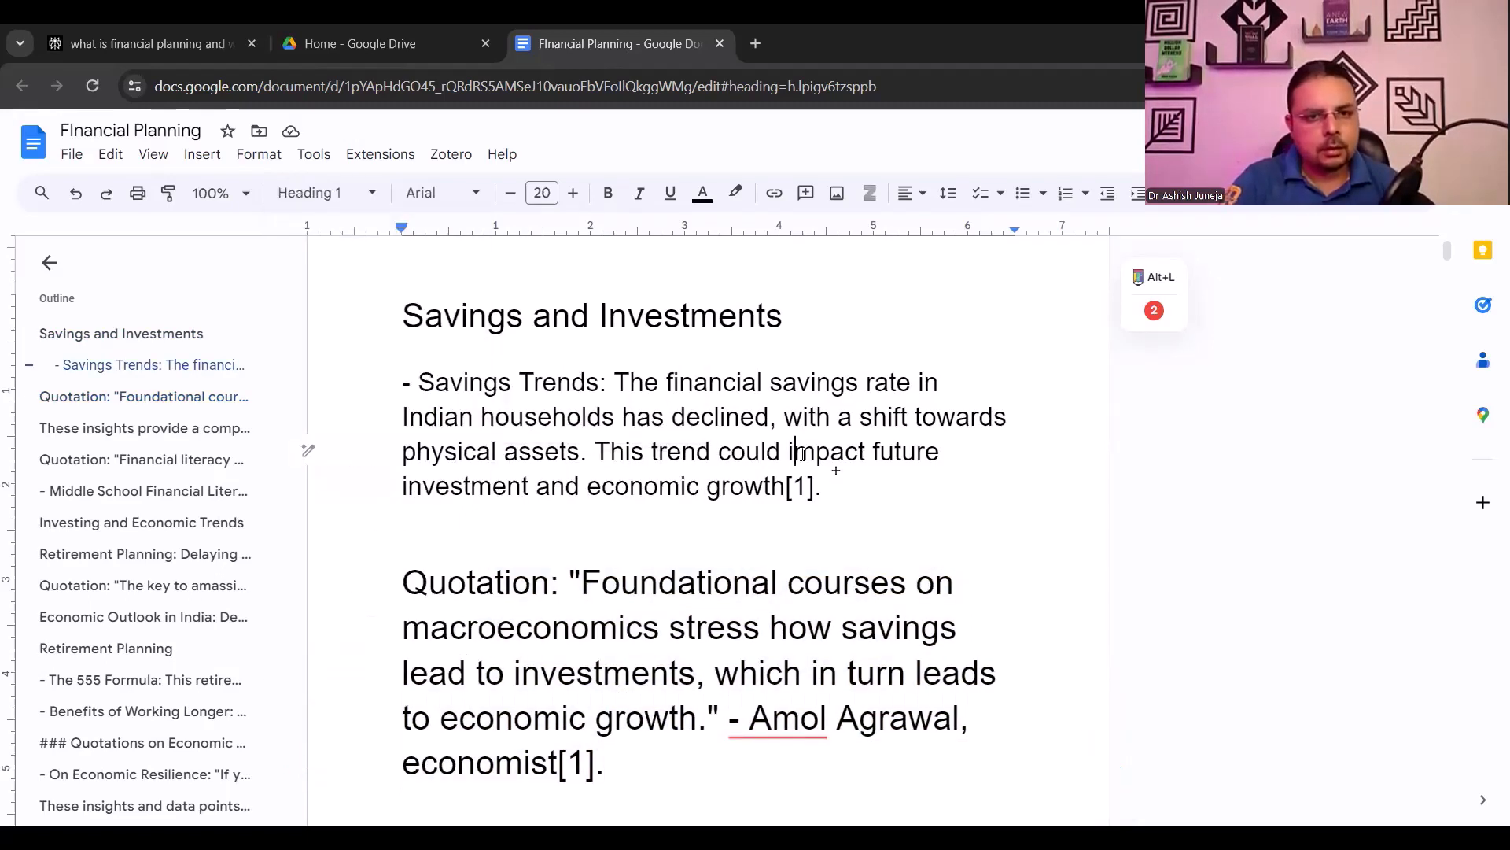
triple_click(803, 455)
click(571, 582)
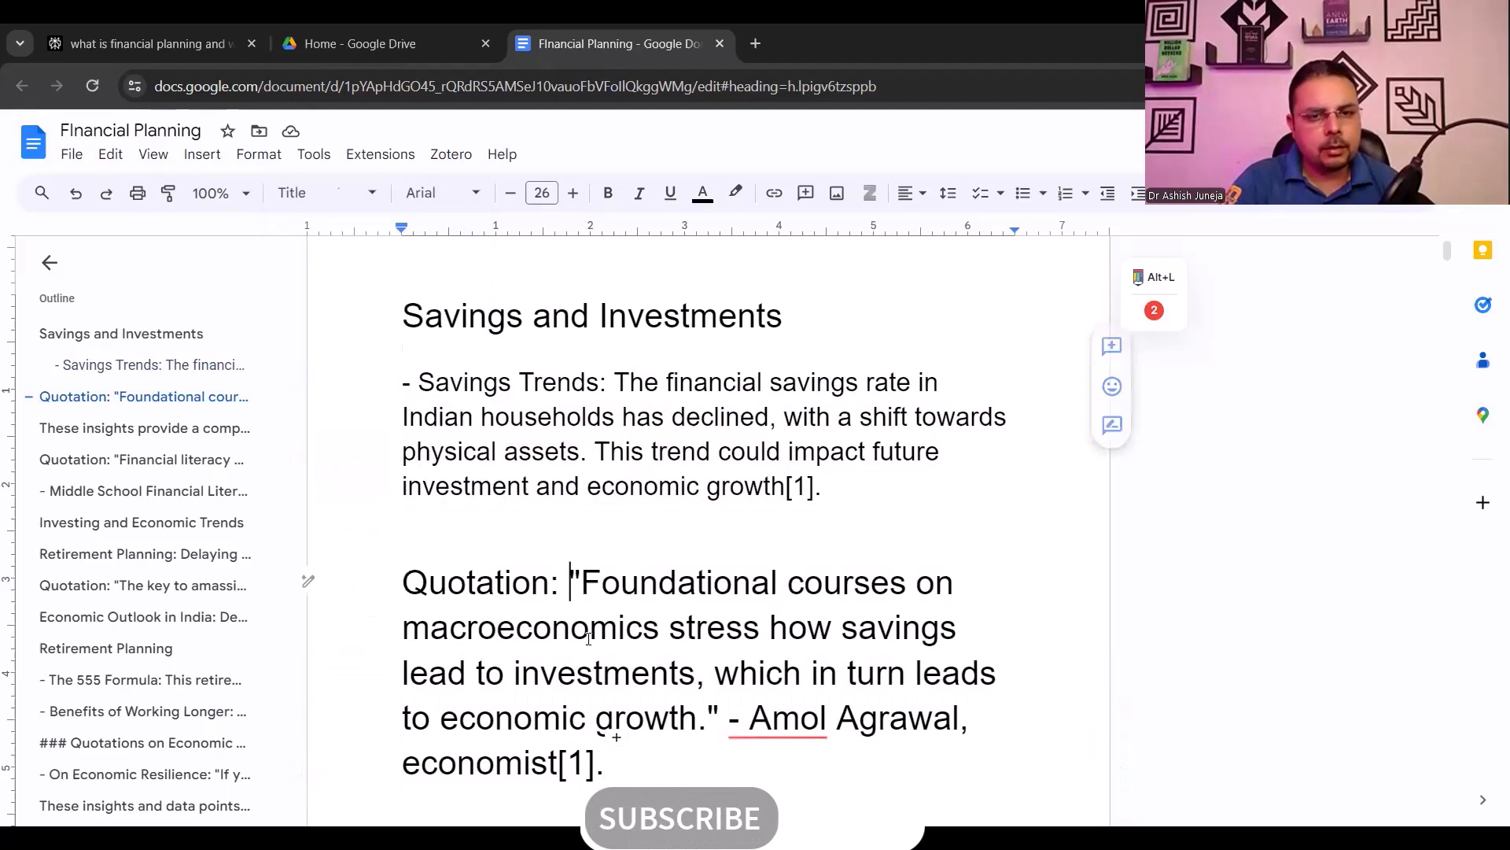
Apply the Heading 1 style to the "Foundational courses on macroeconomics" quotation
triple_click(629, 745)
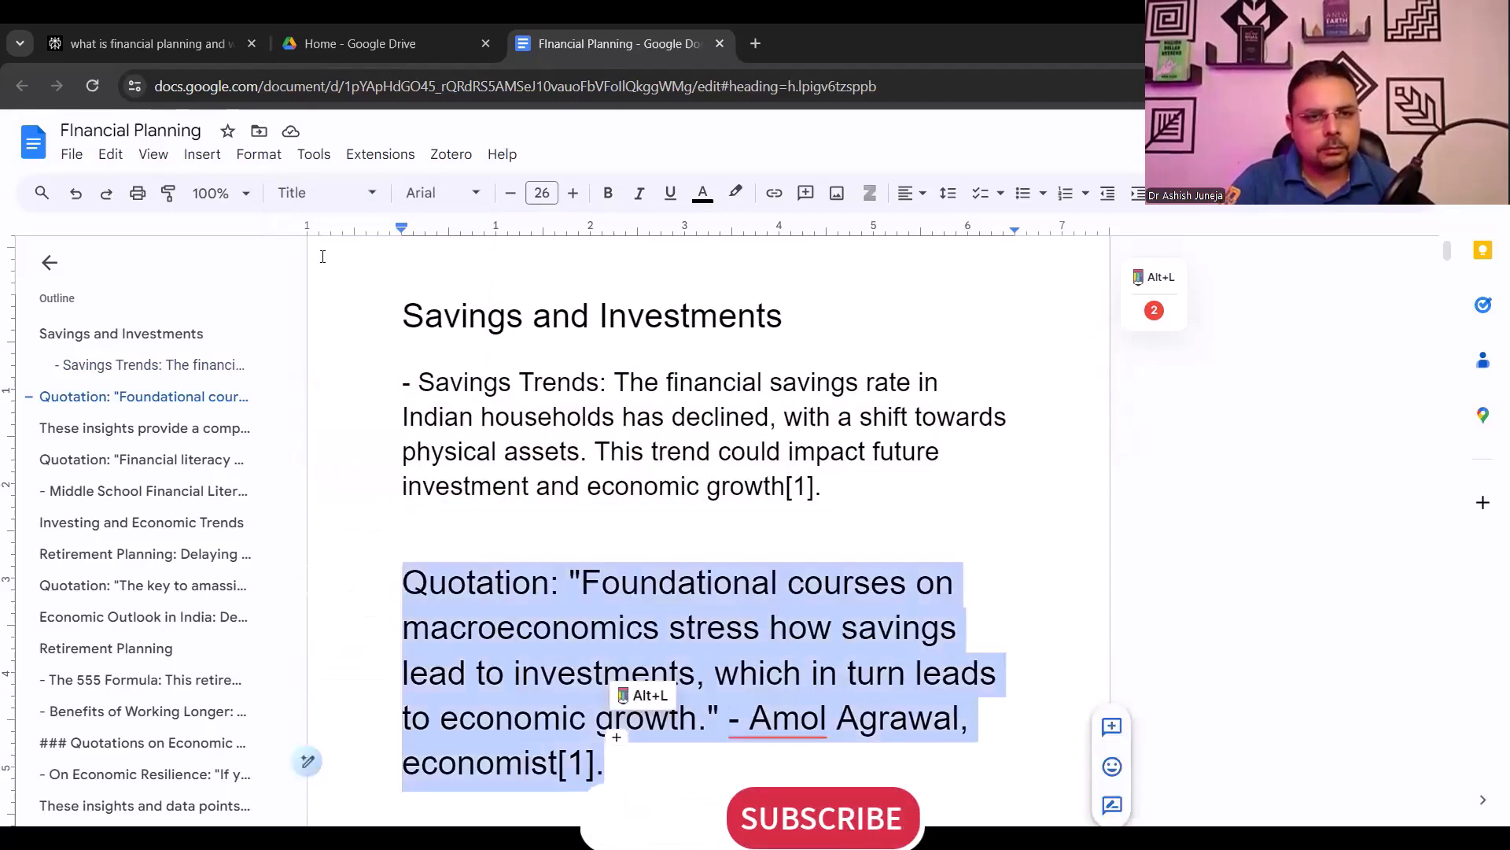
click(321, 196)
mouse_move(404, 452)
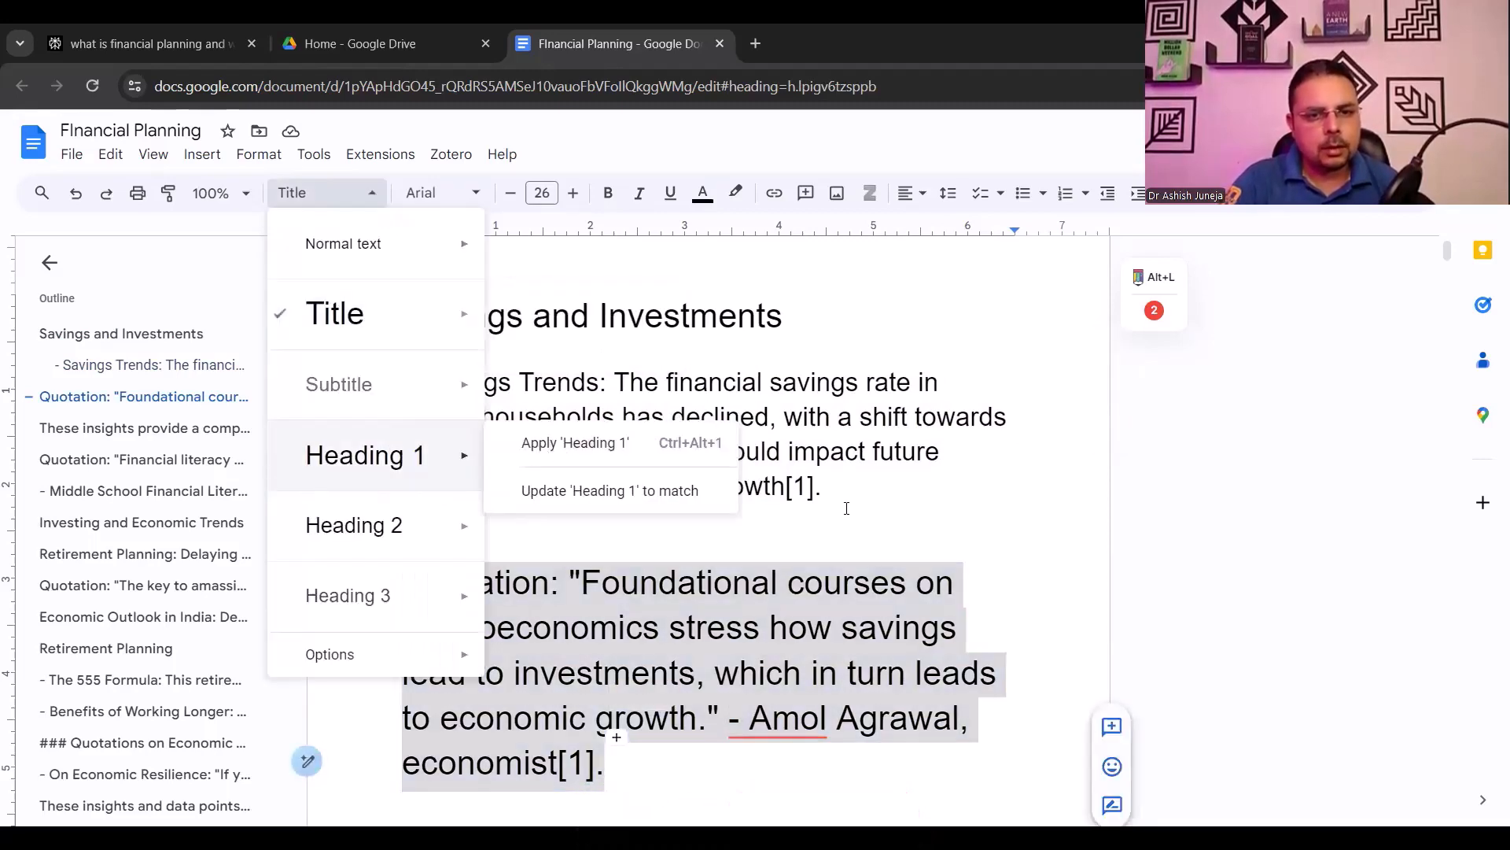
key(ctrl+alt+1)
scroll(882, 520, down, 2)
click(883, 520)
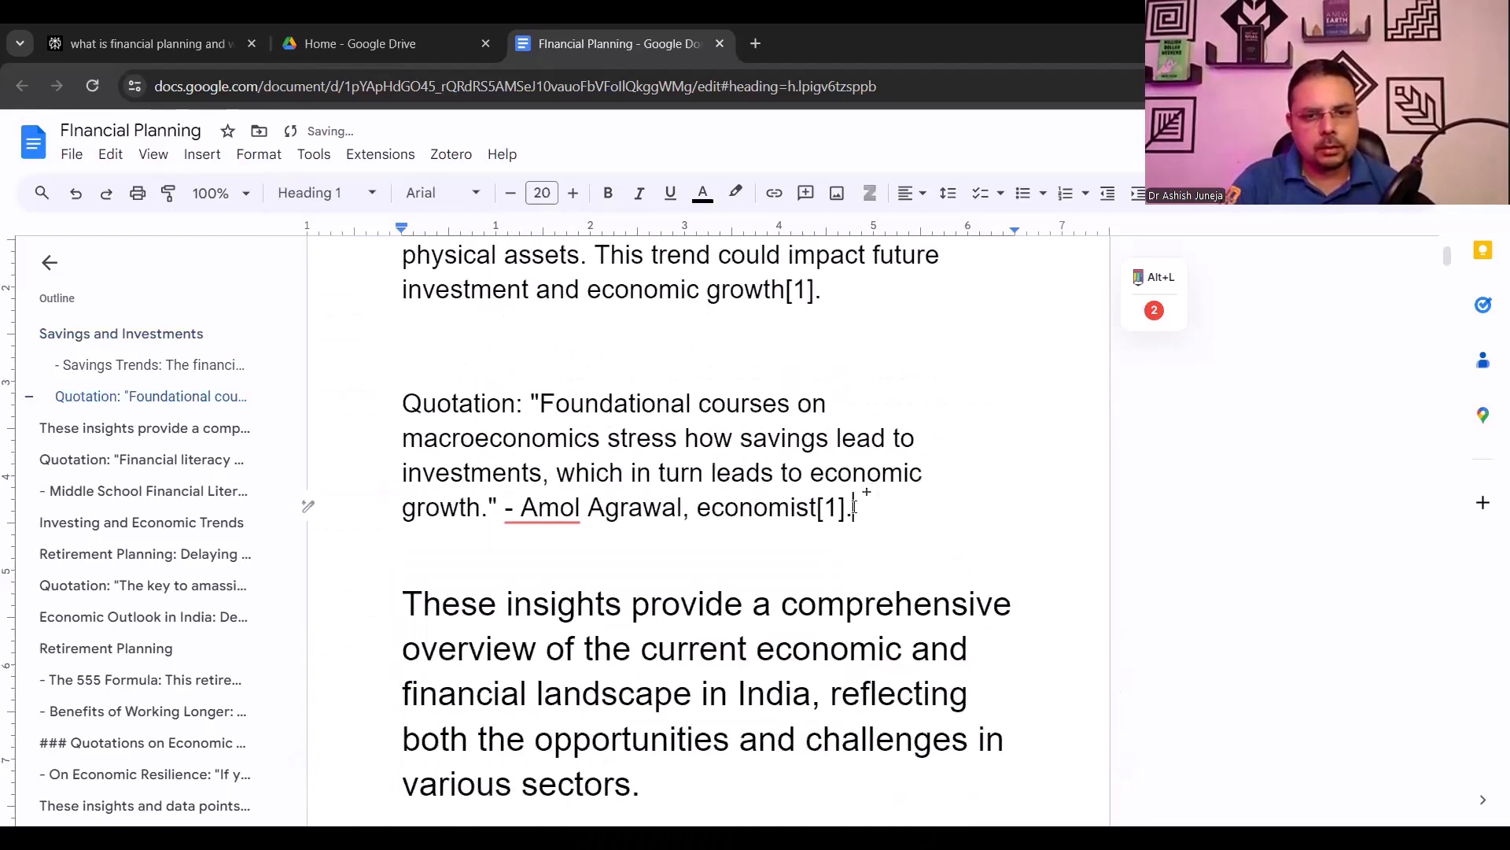
Delete the "Foundational courses on macroeconomics" quotation and the "These insights provide a comprehensive overview" paragraph with the leftover empty line
double_click(346, 410)
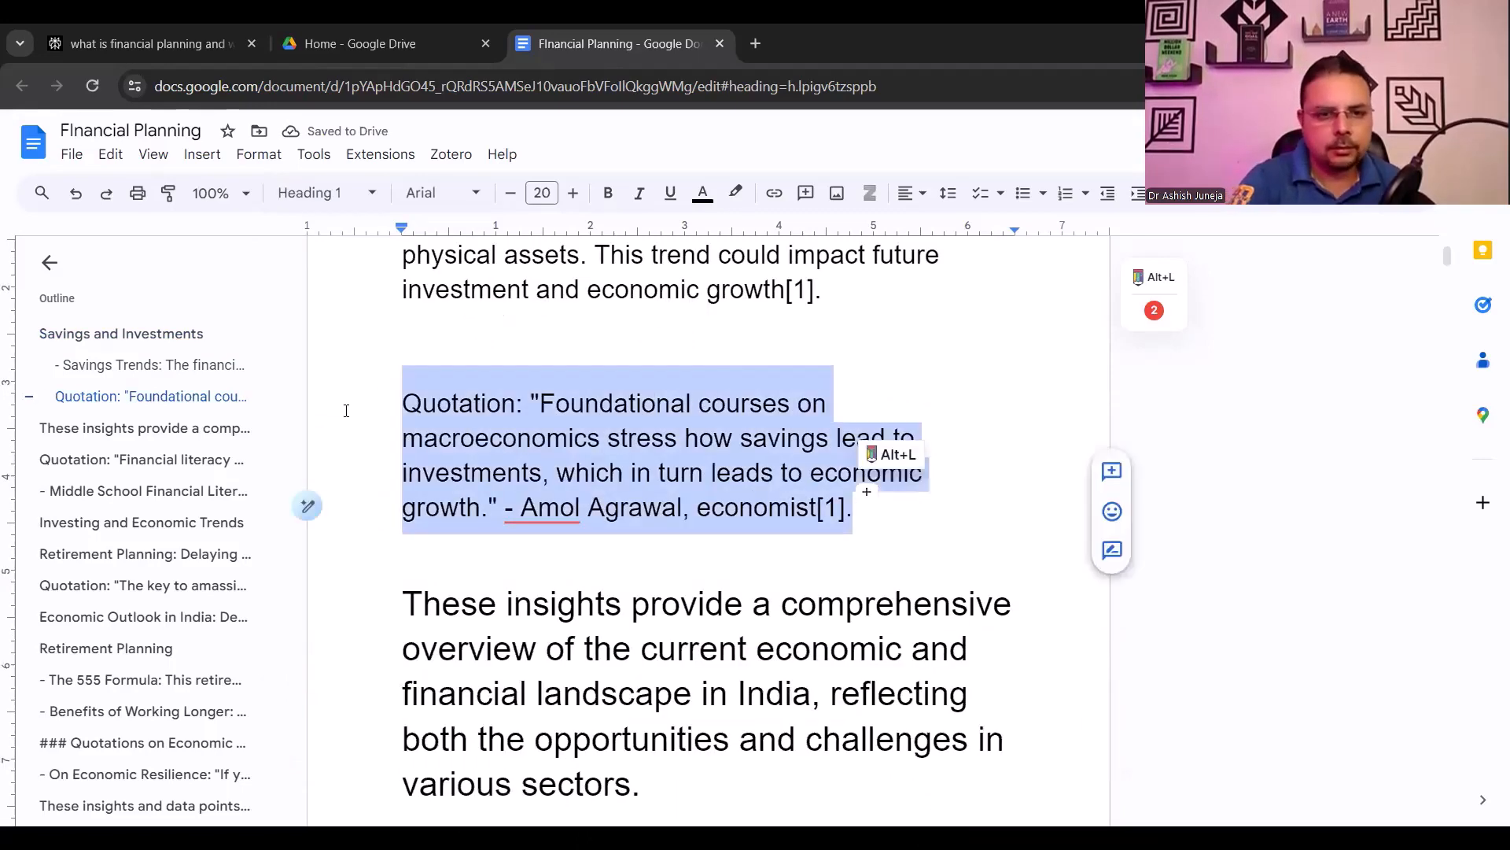
key(BackSpace)
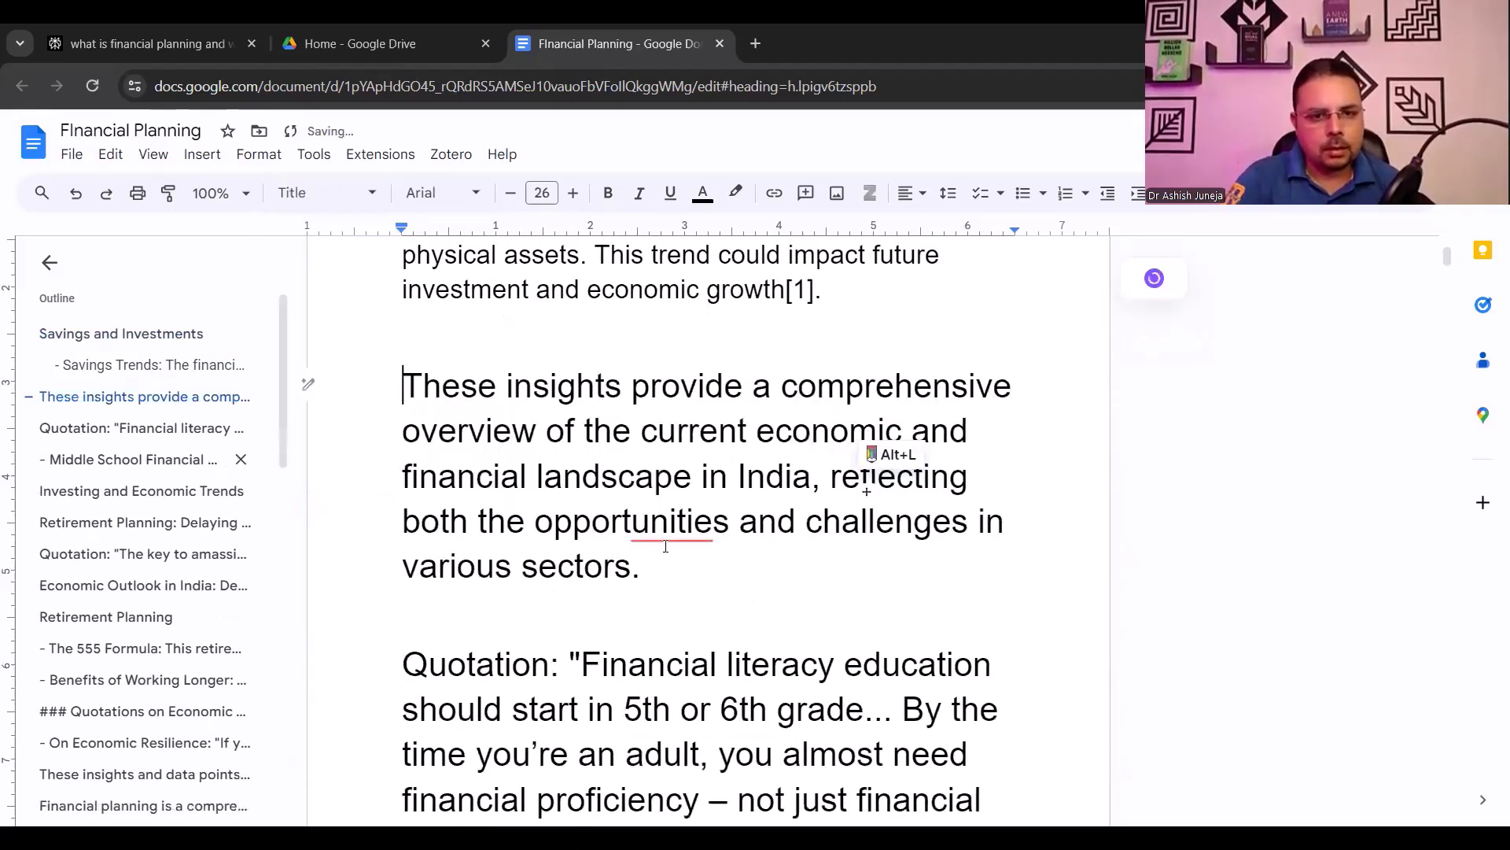
drag(661, 557, 394, 408)
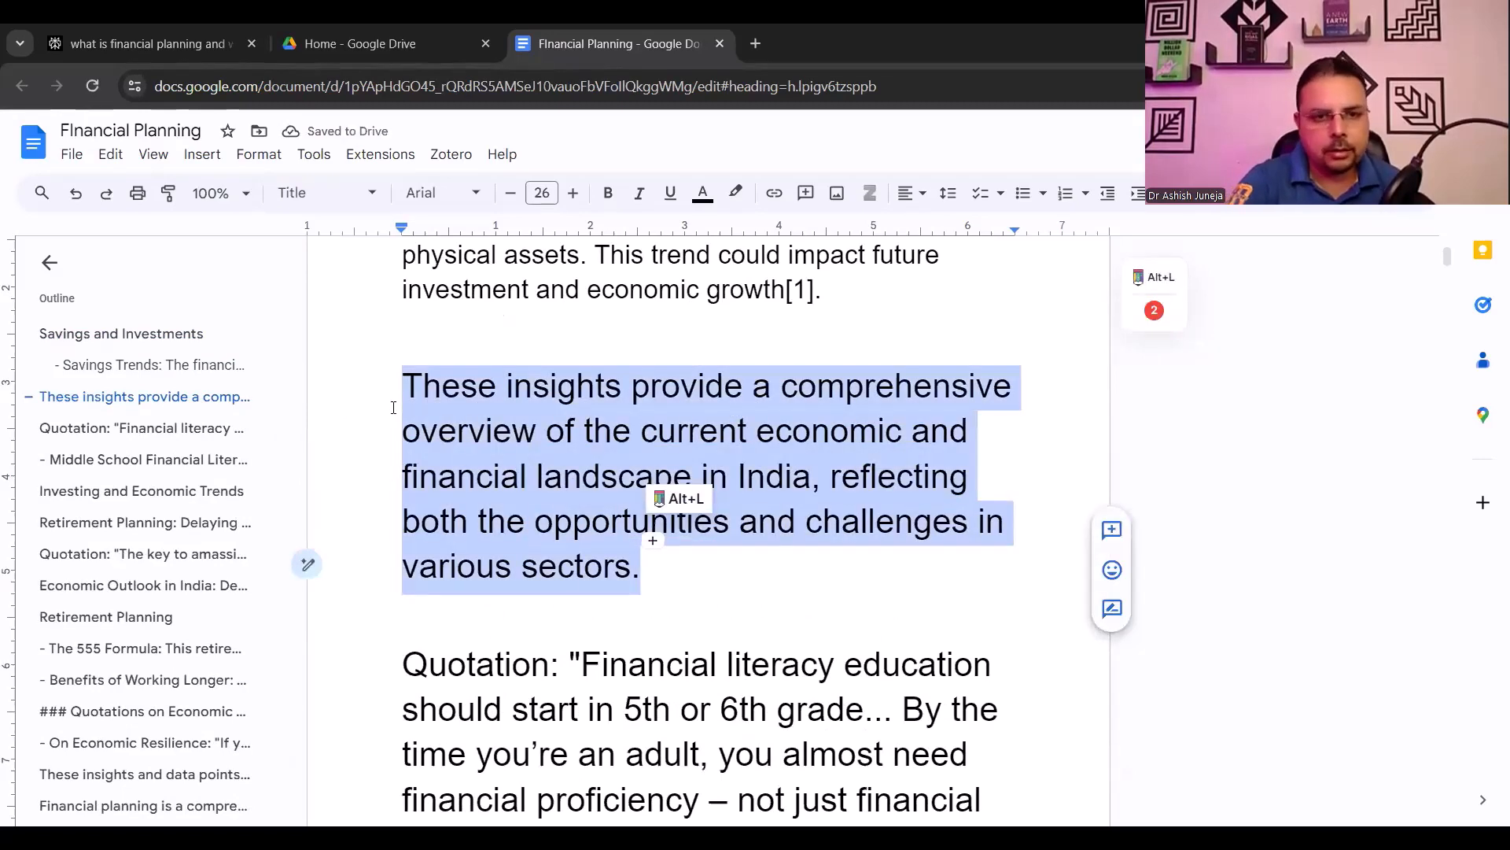
key(BackSpace)
key(Delete)
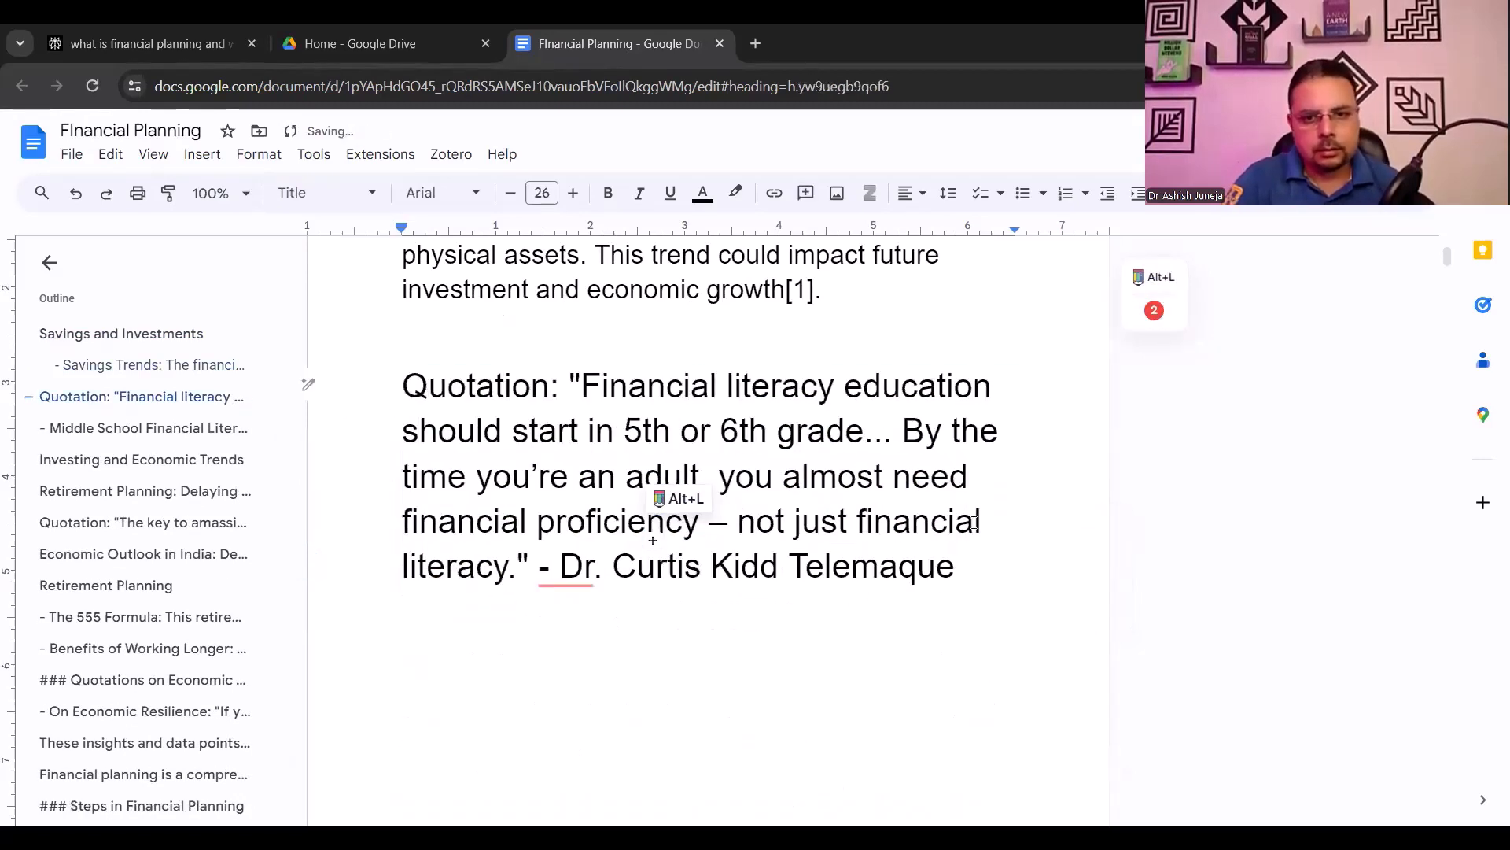
Apply the Heading 1 style to the quotation beginning "Financial literacy education should start in 5th or 6th grade"
drag(968, 565, 284, 406)
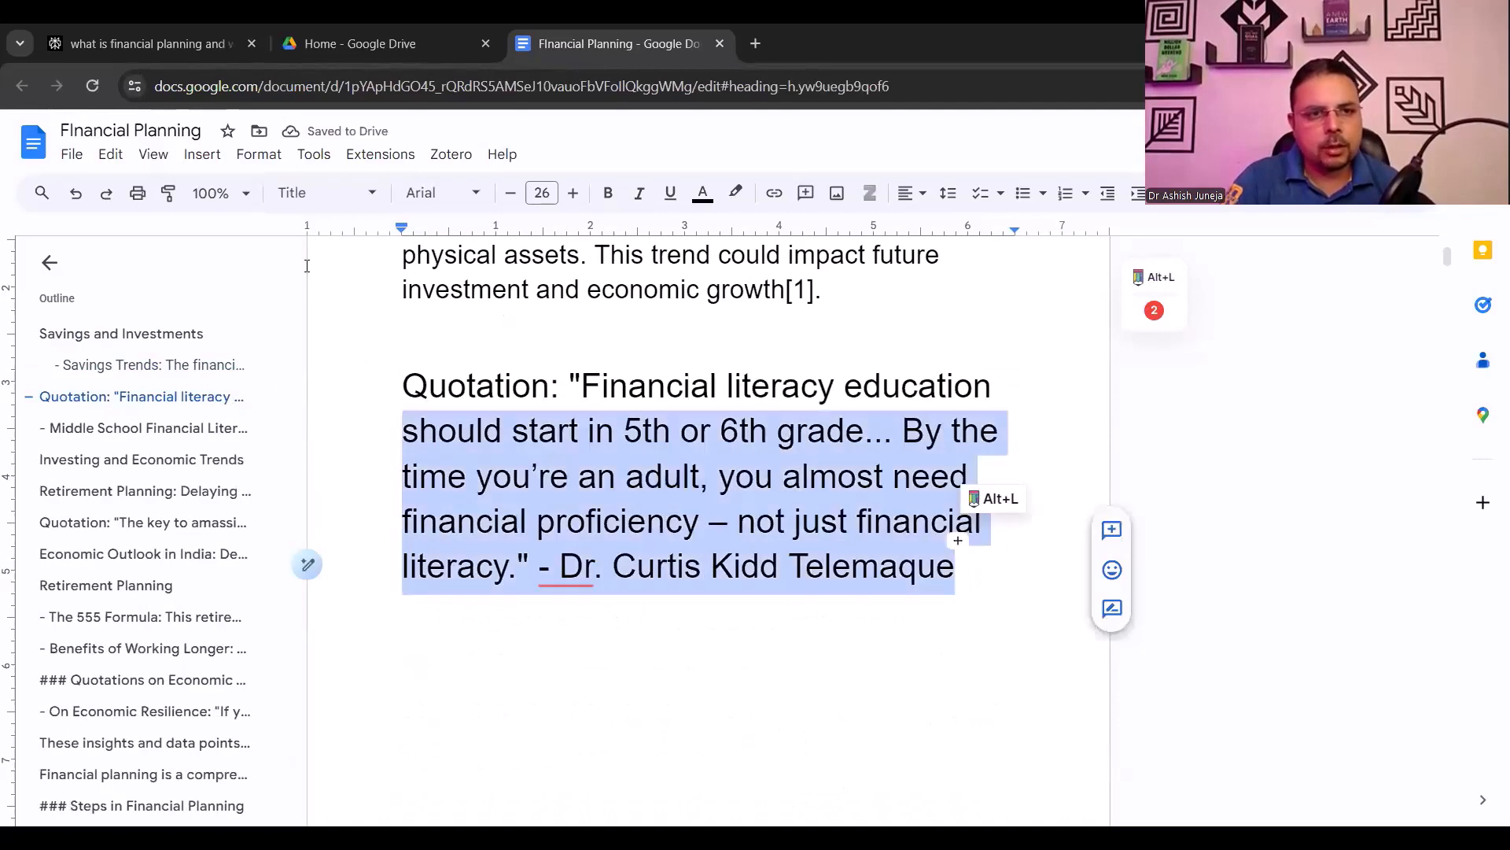
click(315, 193)
mouse_move(440, 454)
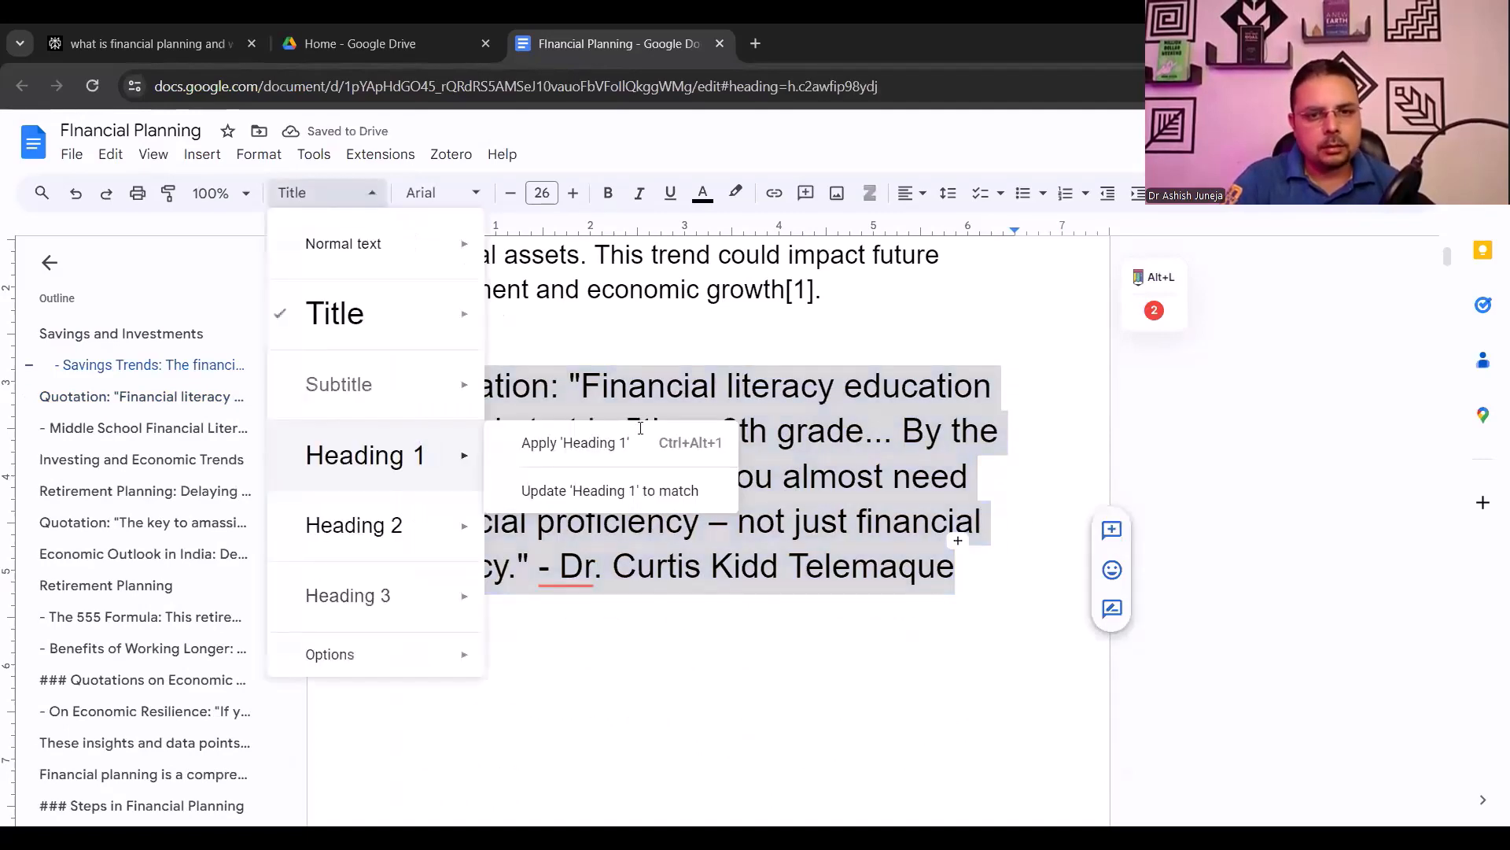
click(640, 431)
Delete the "- Middle School Financial" paragraph and its leftover empty line above the "Investing and Economic Trends" heading
scroll(677, 486, down, 2)
drag(402, 415, 1025, 683)
key(BackSpace)
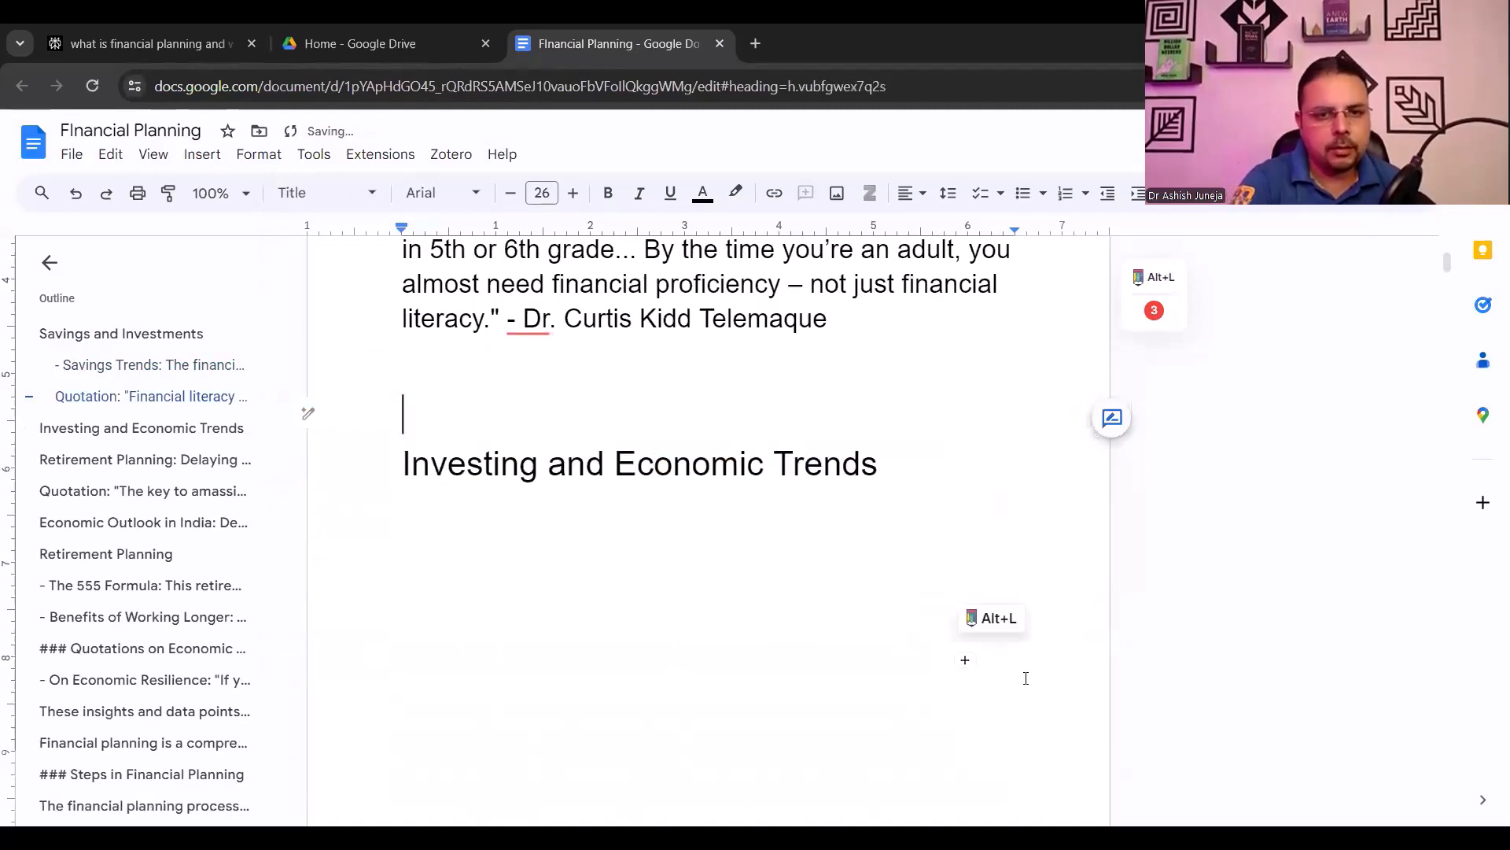
key(Delete)
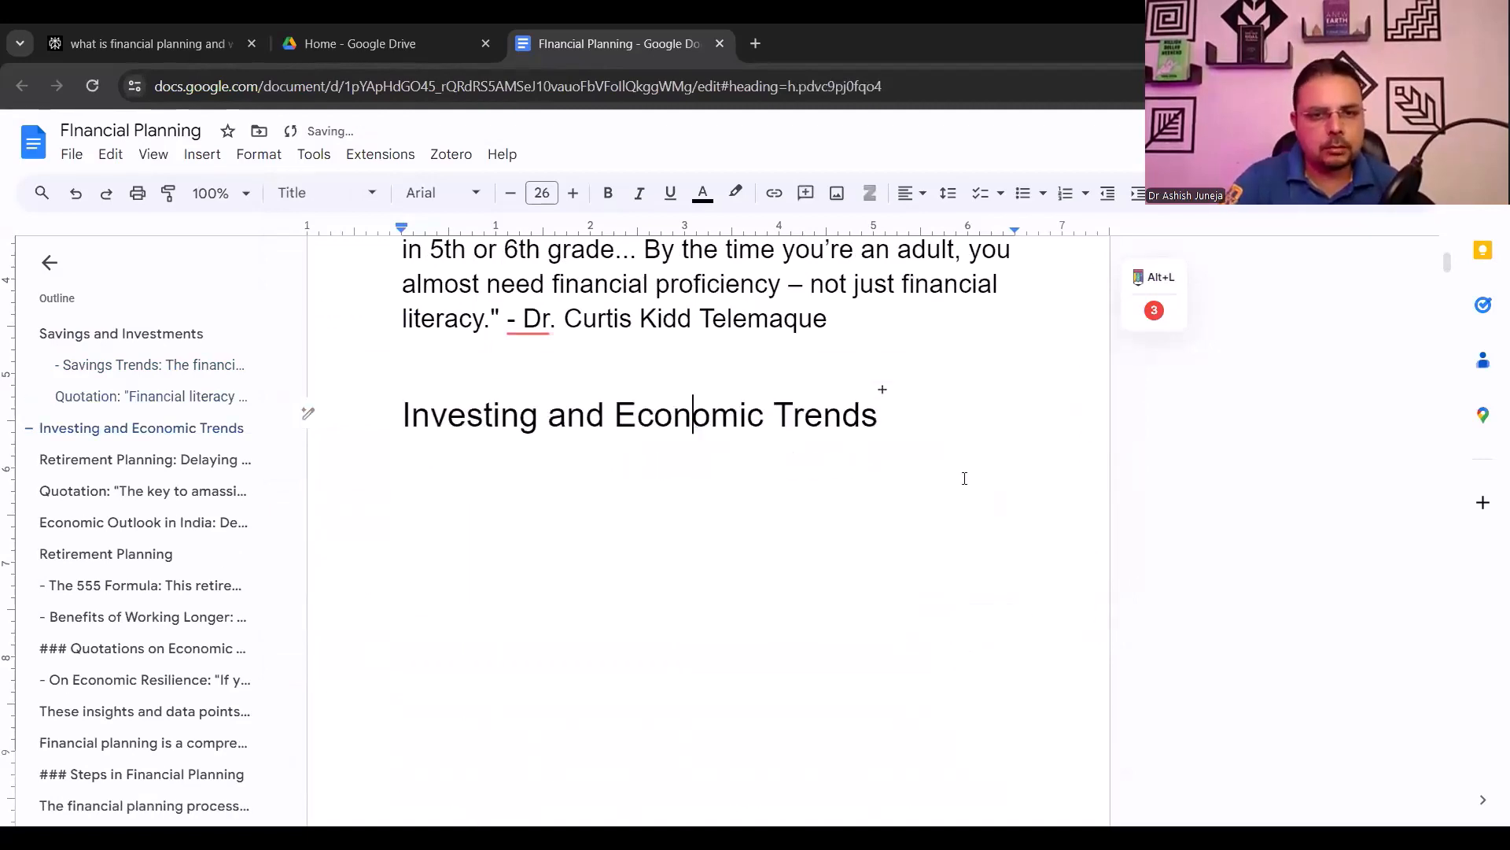
Try to delete the "Investing and Economic Trends" heading together with the gap below it, and undo that deletion
key(shift+End)
key(Delete)
key(Delete)
key(Delete)
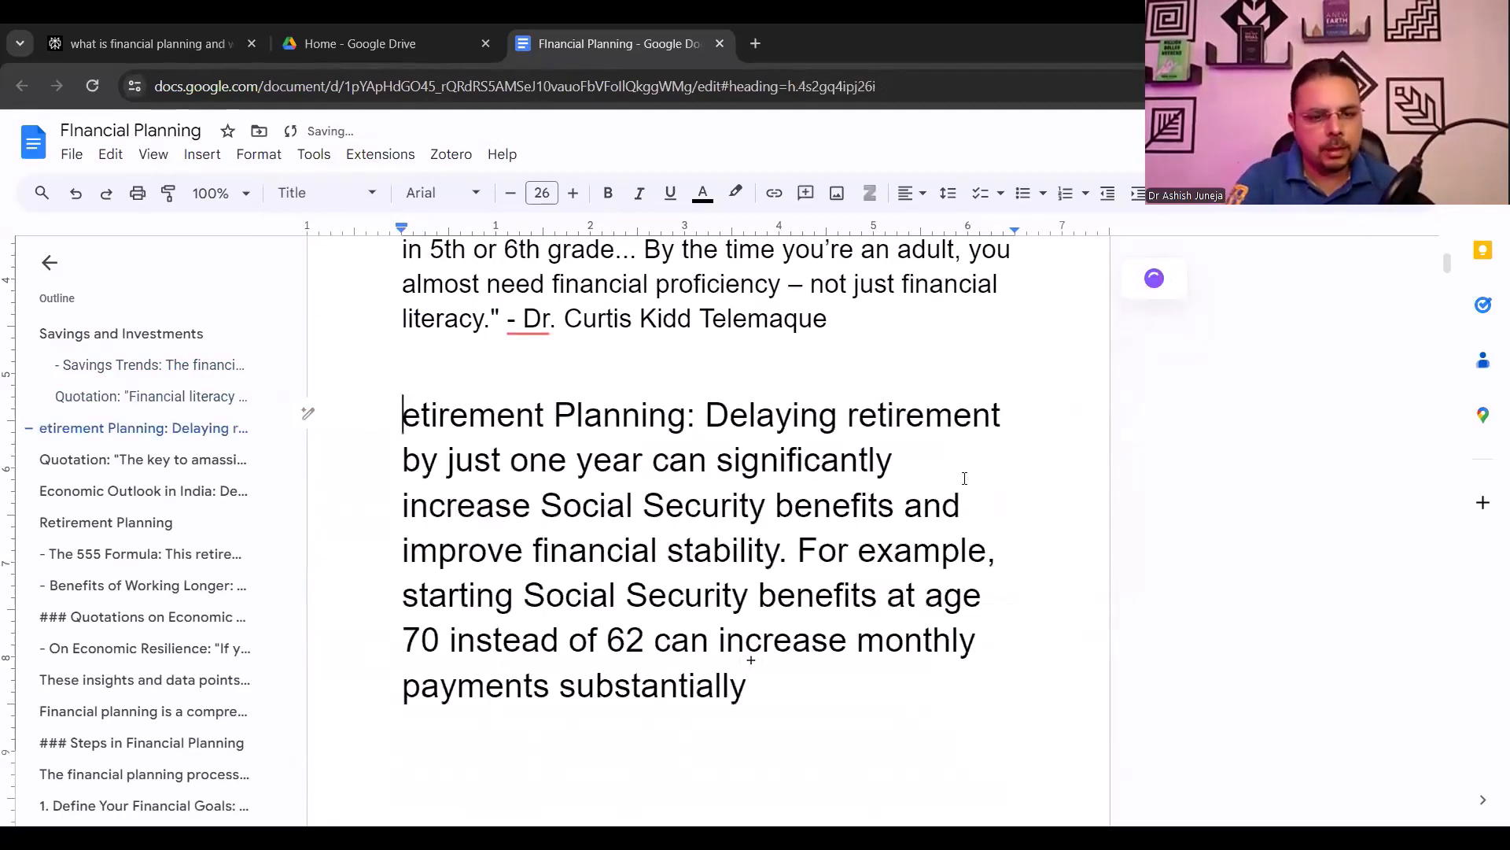
key(ctrl+a)
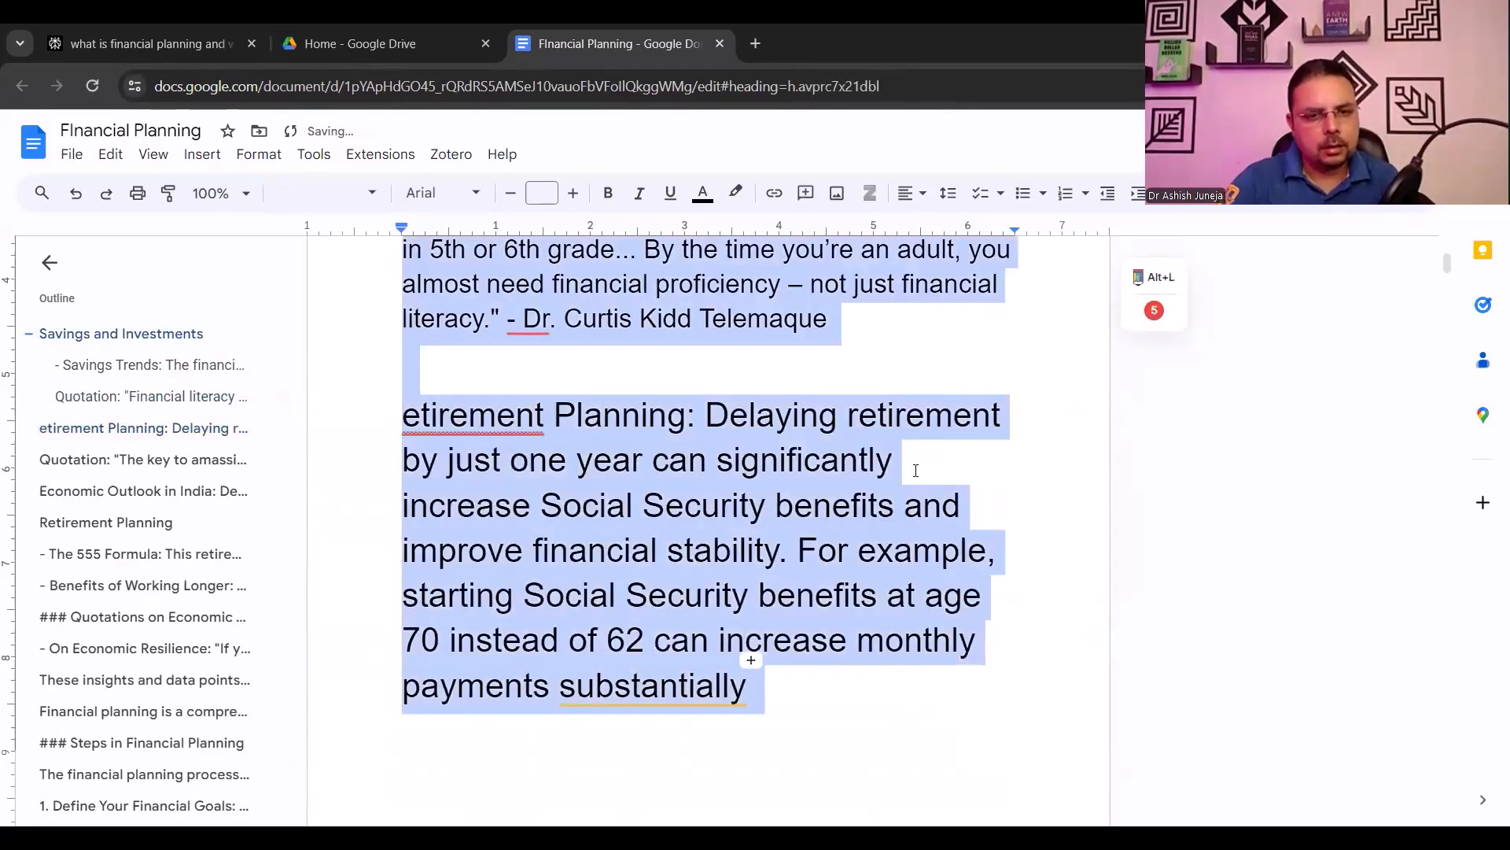
click(872, 521)
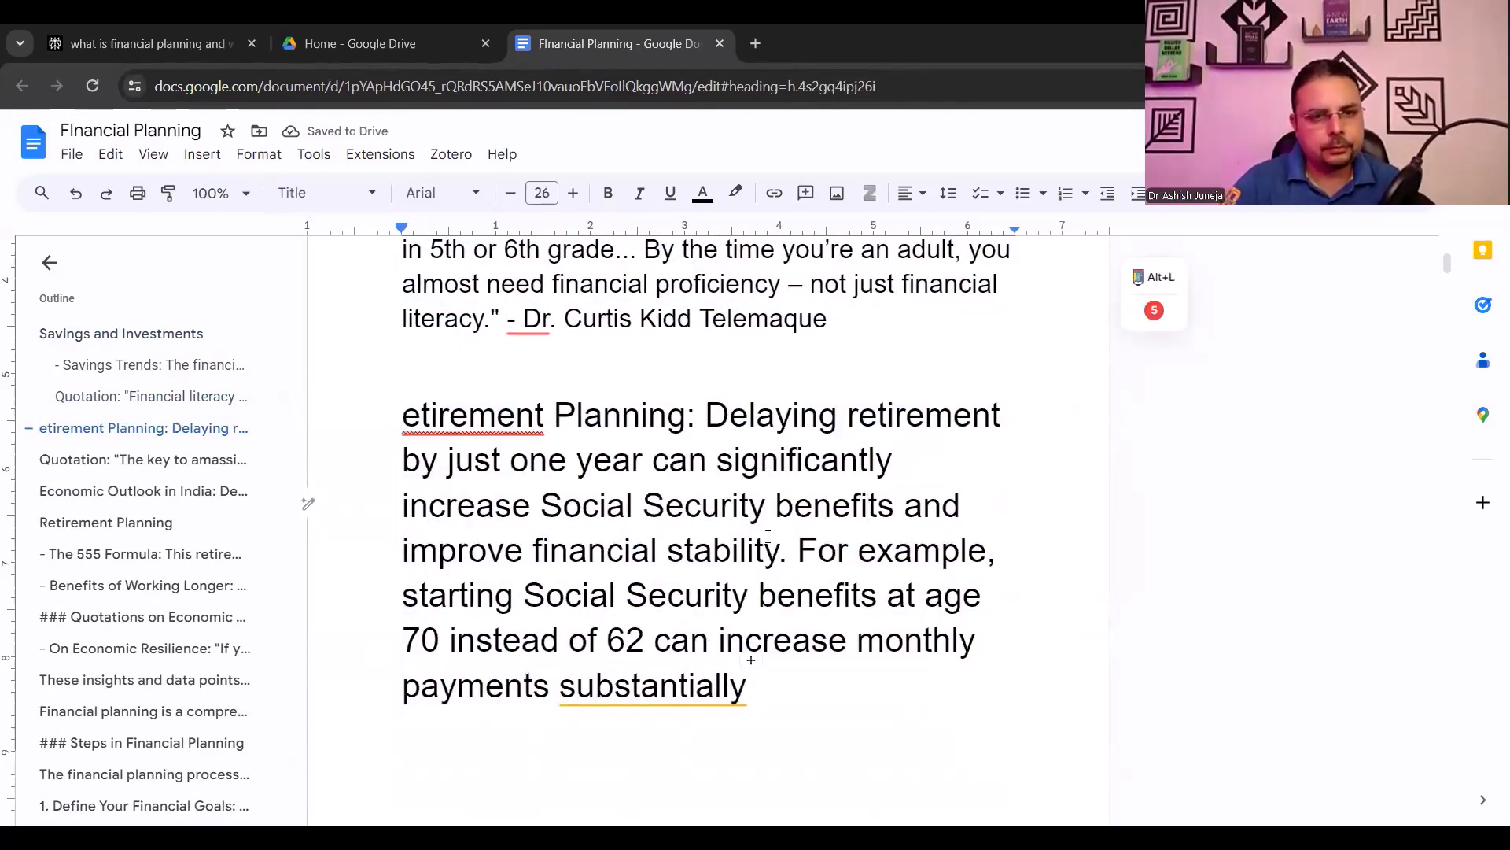
key(ctrl+z)
key(ctrl+z)
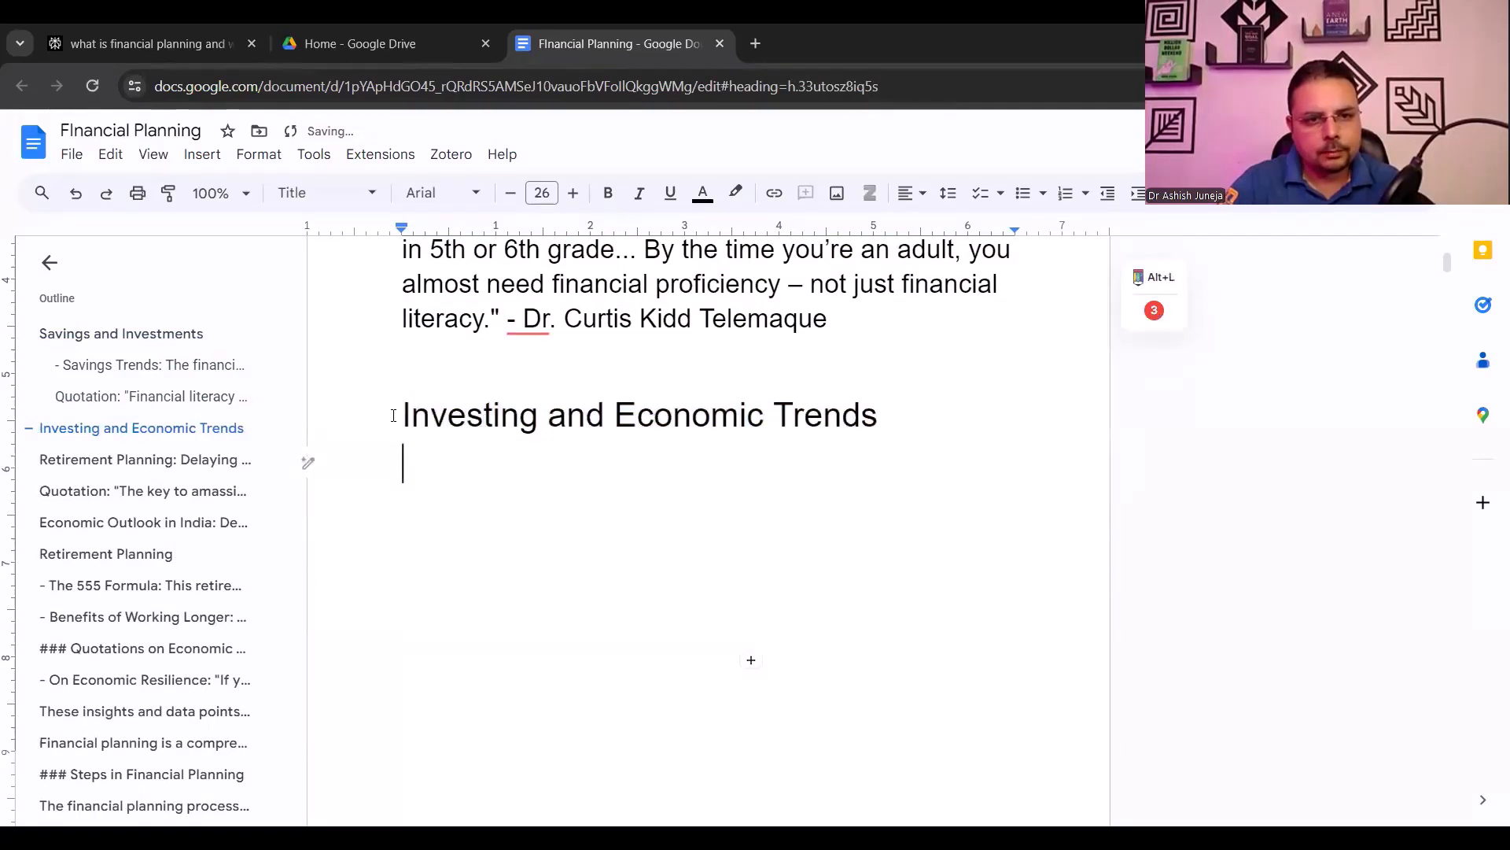
Delete the "Investing and Economic Trends" heading with the empty gap below it, and reload the document
key(ctrl+z)
key(ctrl+z)
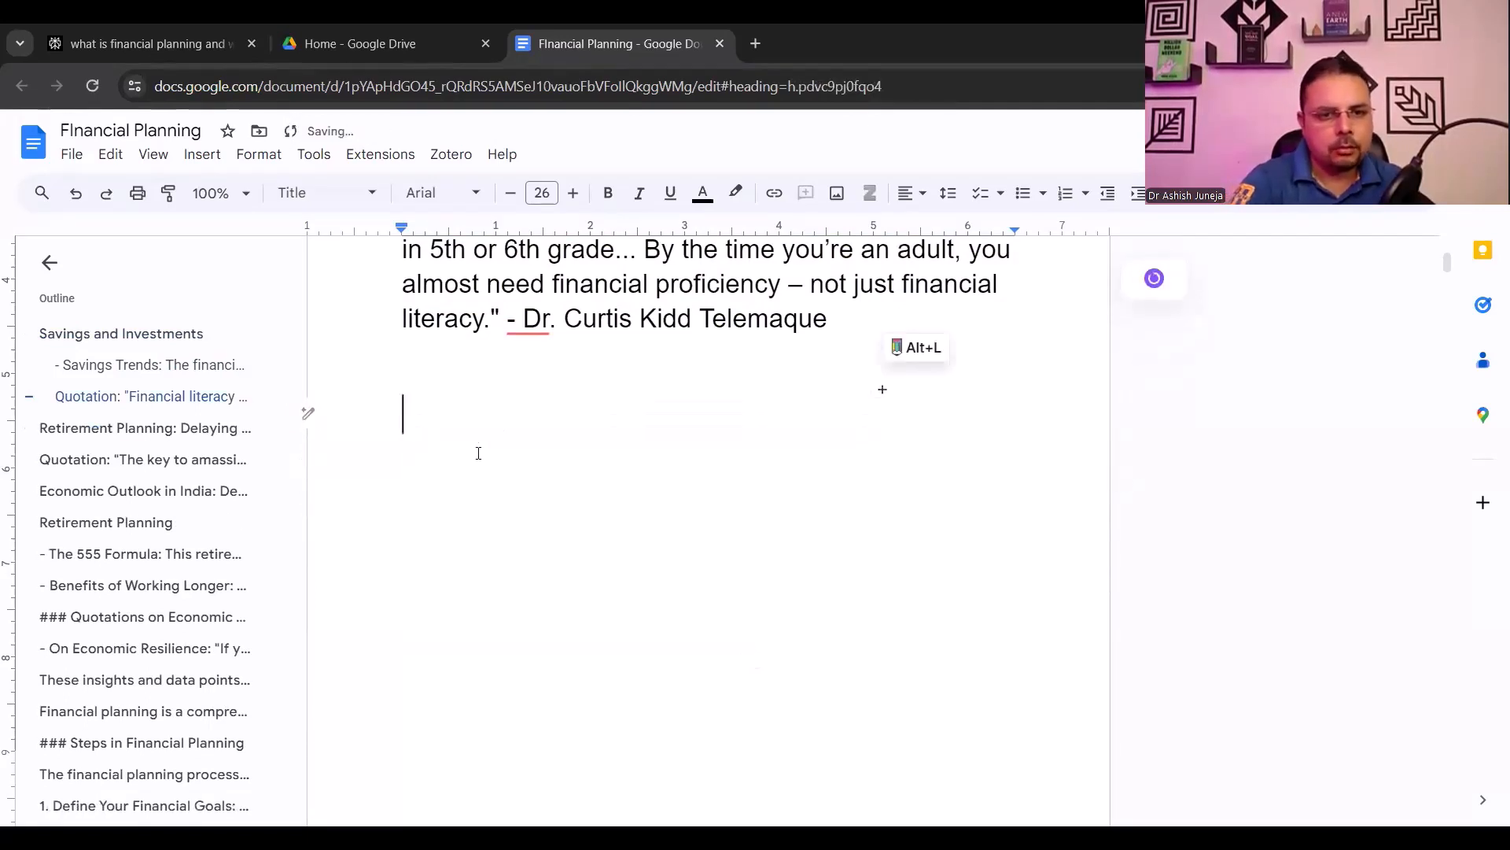
key(ctrl+z)
key(ctrl+r)
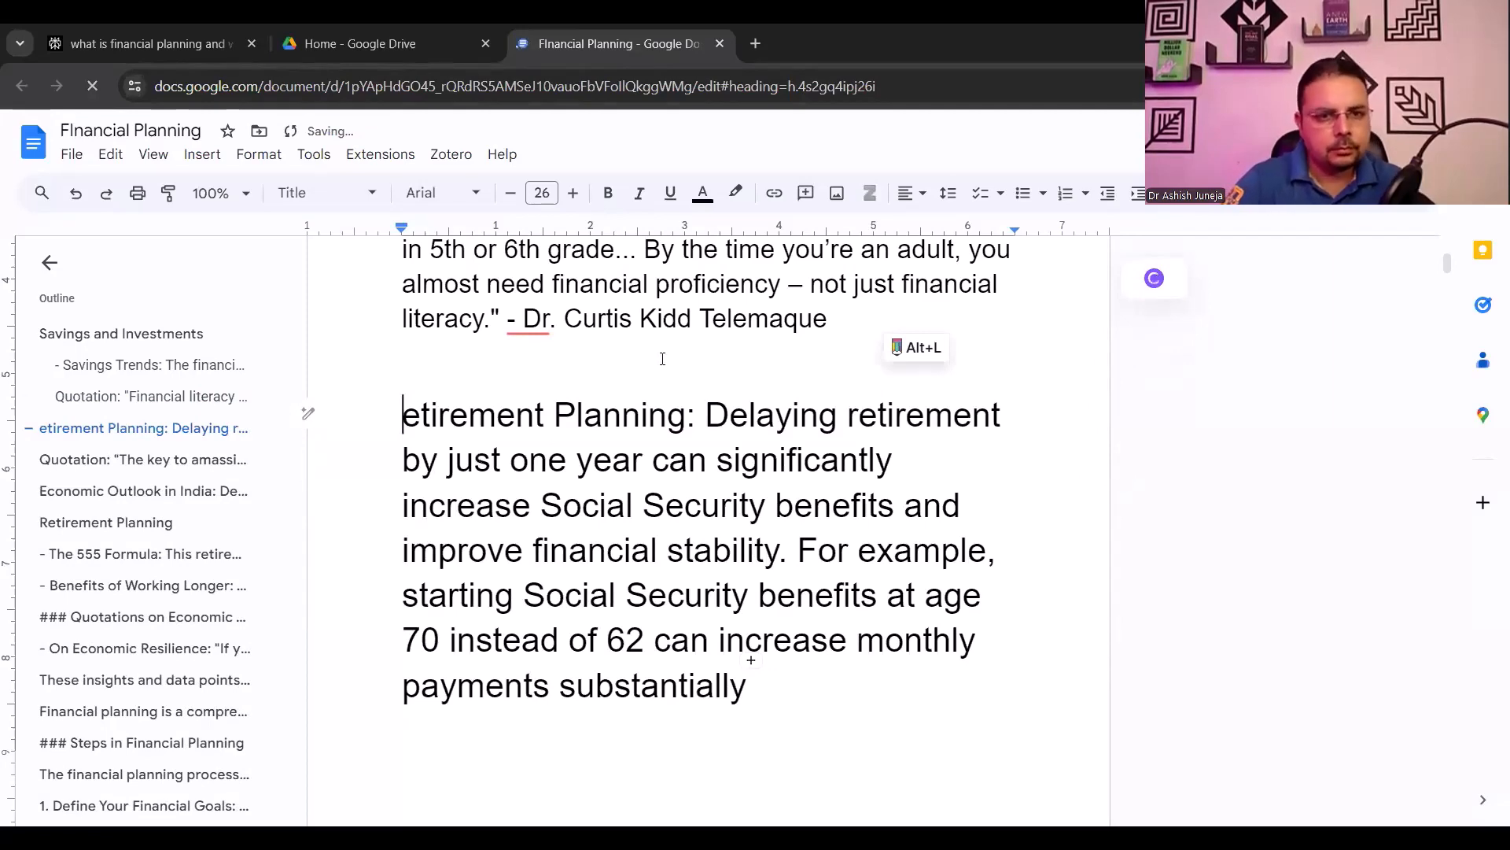
click(182, 68)
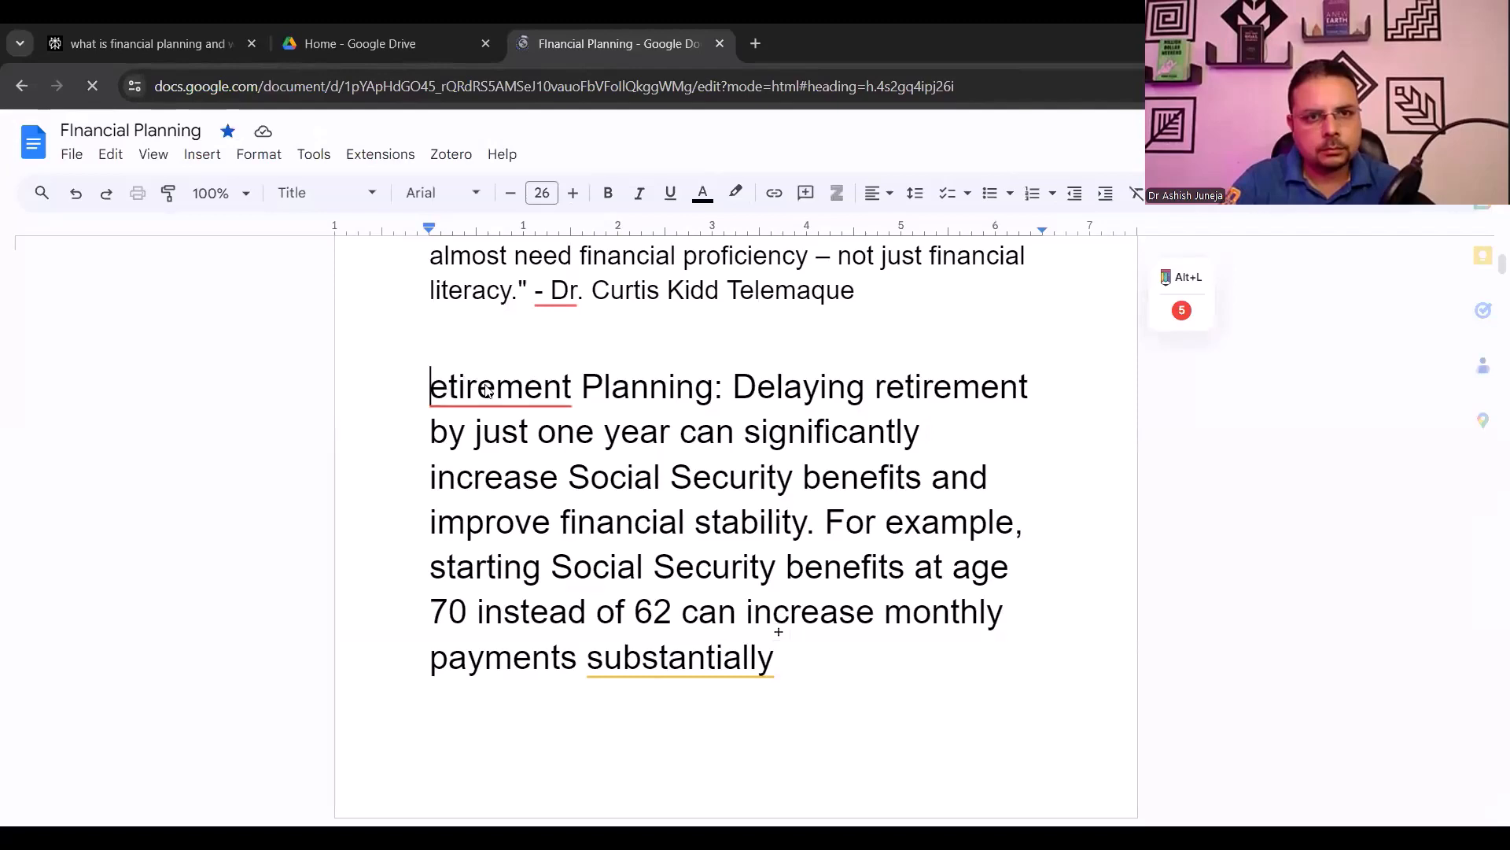
Correct the first word of the paragraph about delaying retirement to "Retirement" with a capital R
scroll(839, 438, up, 3)
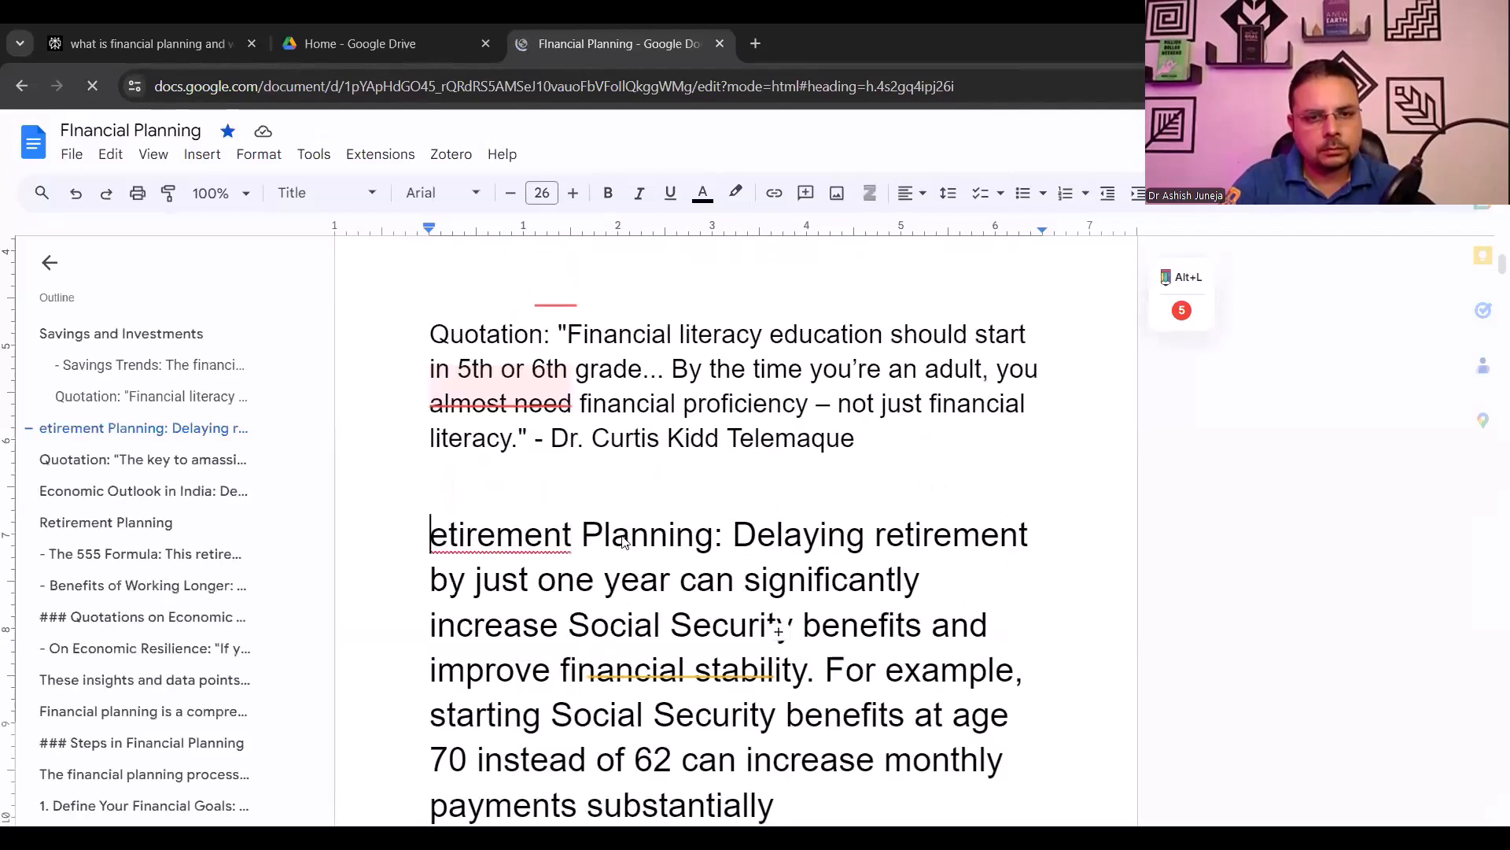
click(595, 562)
double_click(510, 616)
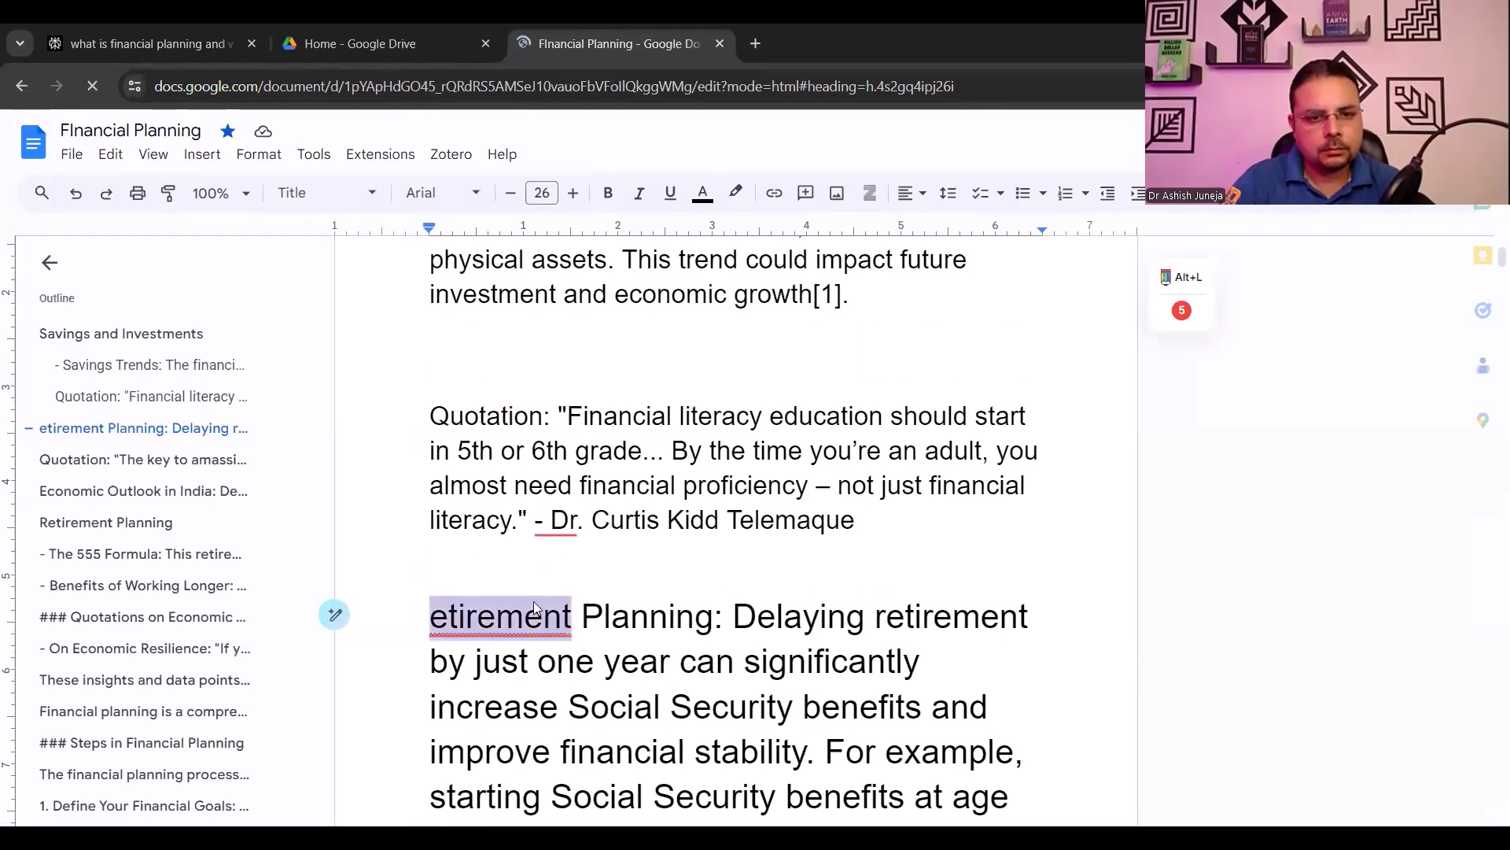
text(retirement)
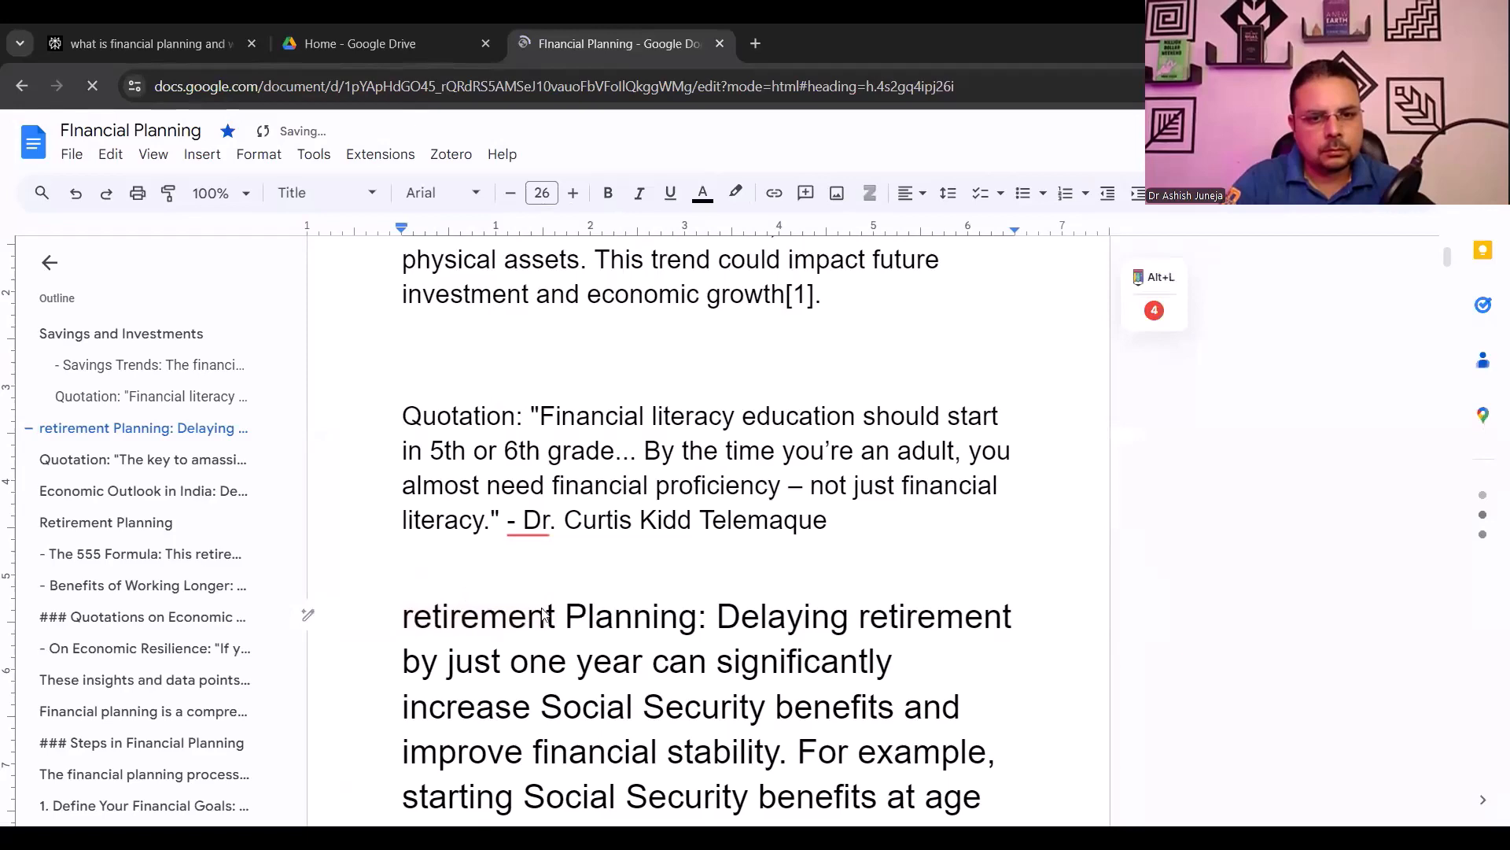
click(417, 620)
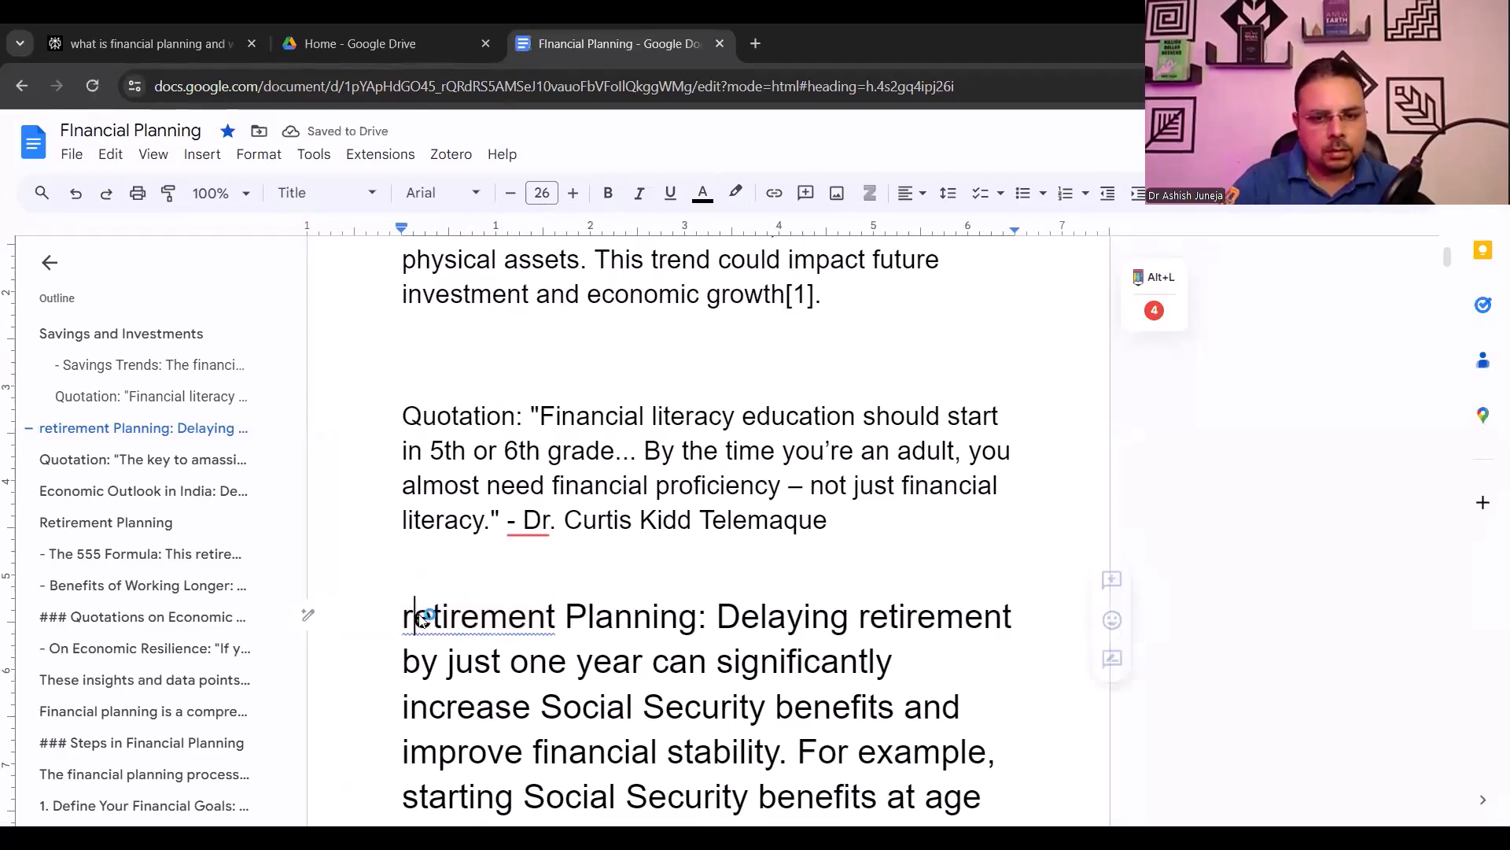
key(BackSpace)
text(R)
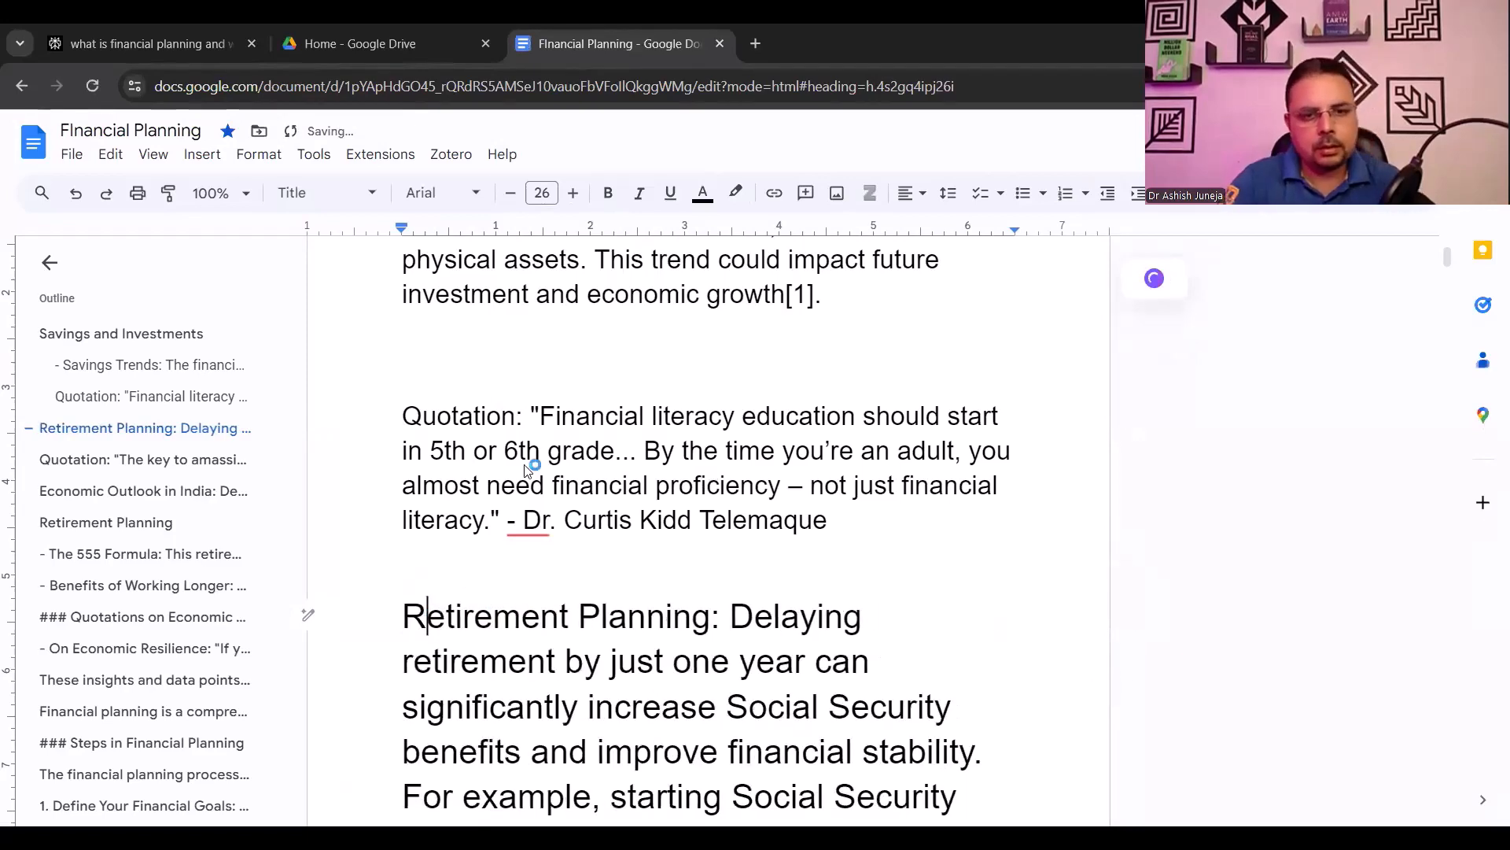
Apply the Heading 1 style to the paragraph beginning "Retirement Planning: Delaying retirement by just one year"
scroll(400, 415, down, 3)
drag(400, 417, 1013, 697)
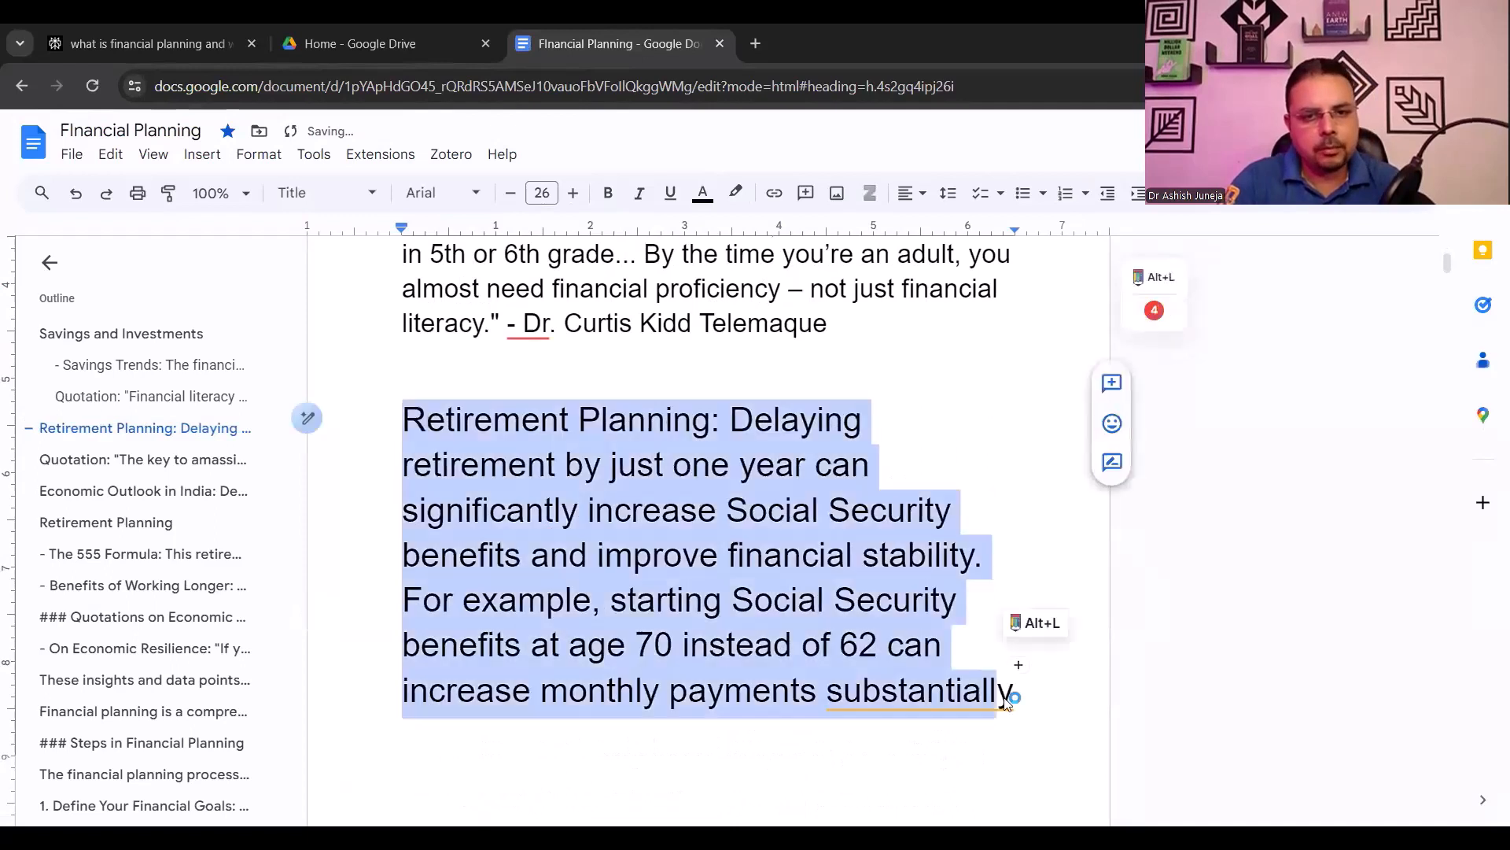
click(327, 193)
mouse_move(394, 380)
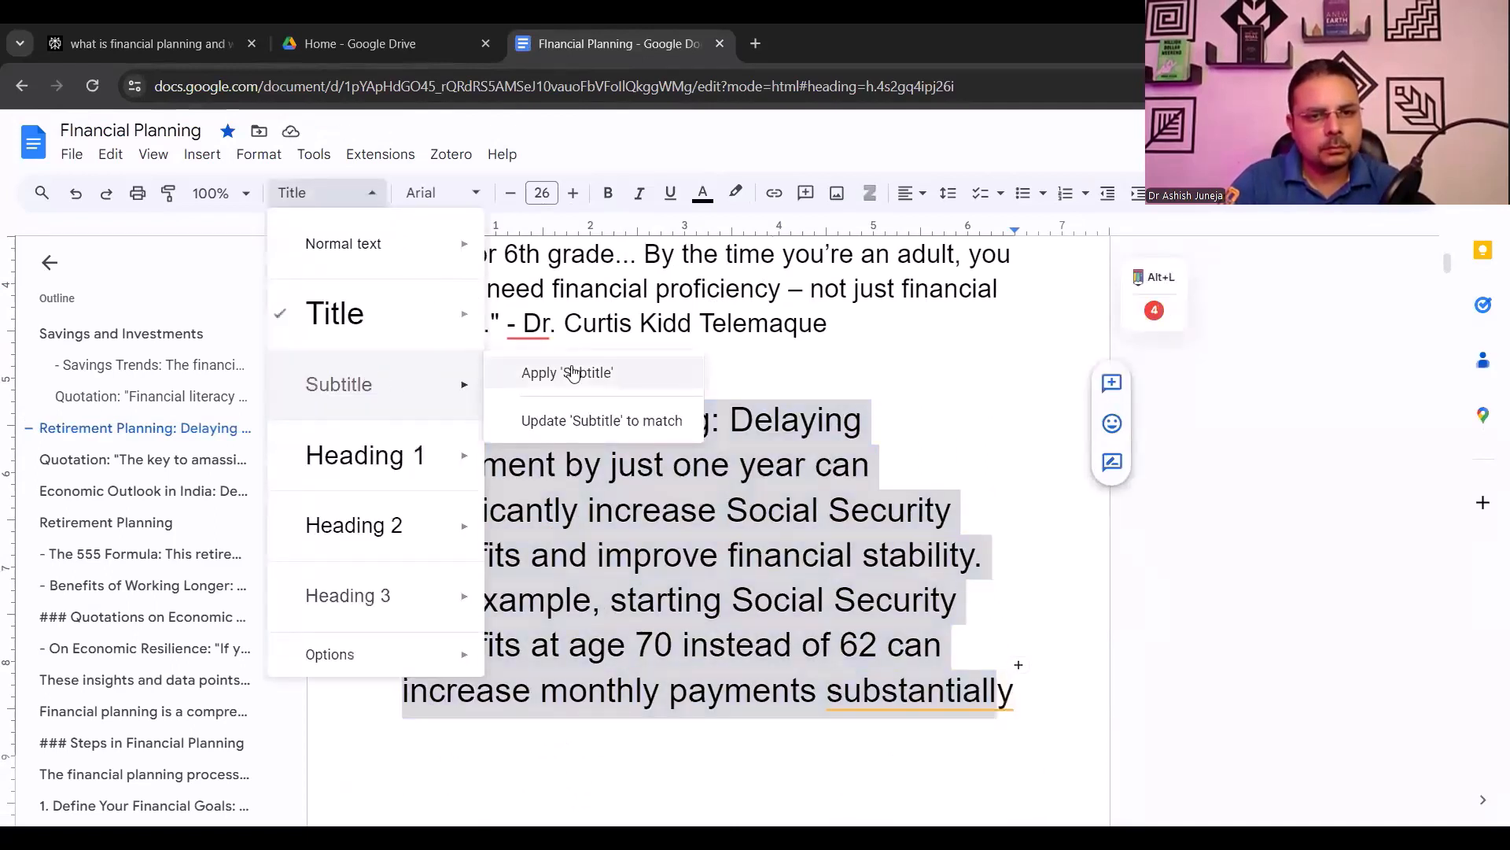
mouse_move(437, 456)
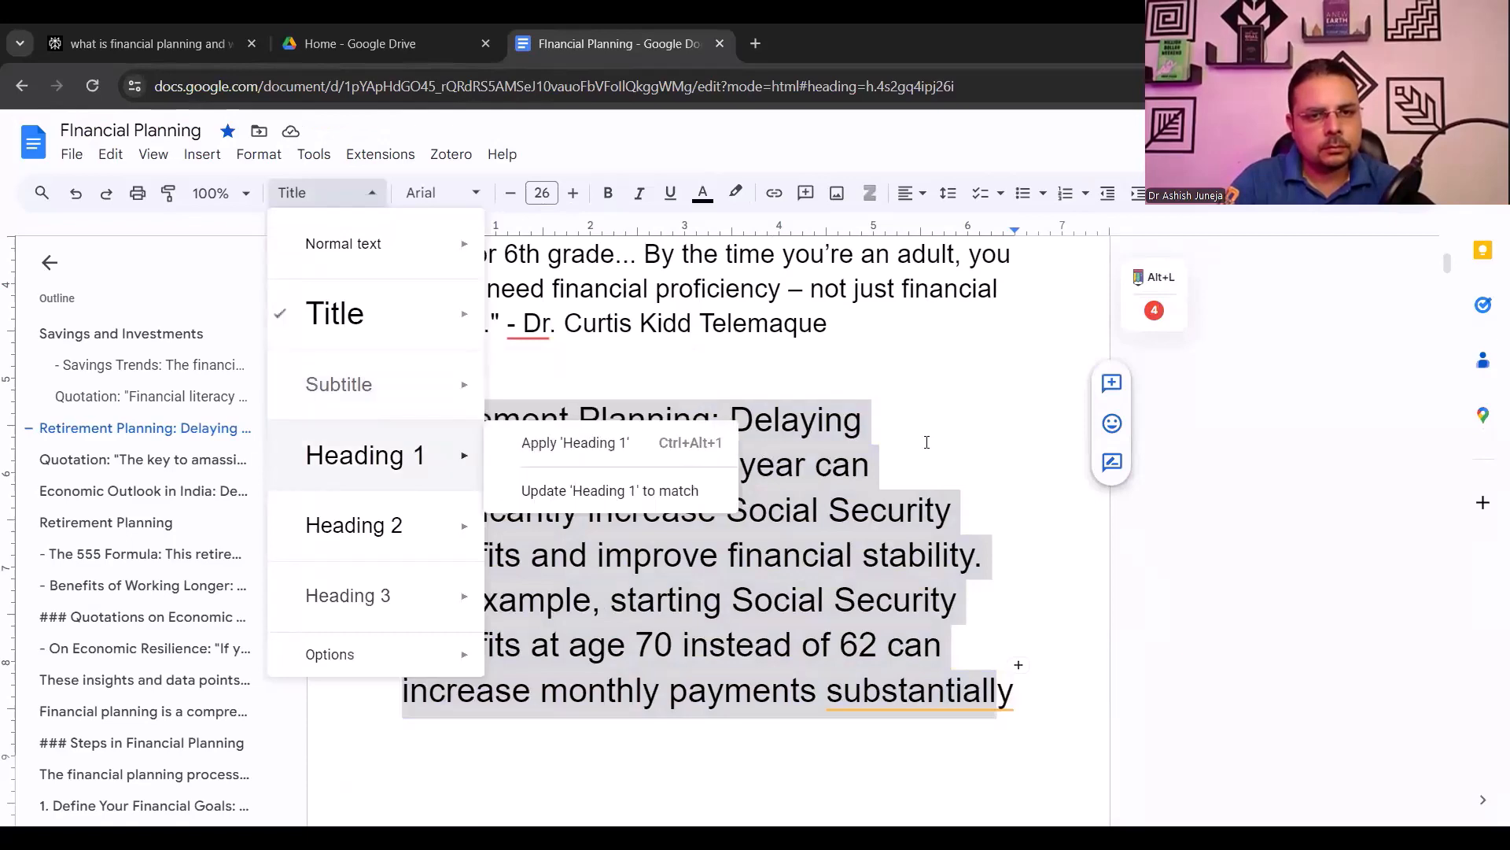
key(ctrl+alt+1)
Remove the "Quotation:" label and the leading space before "The key to amassing wealth lies in investing"
scroll(645, 458, down, 5)
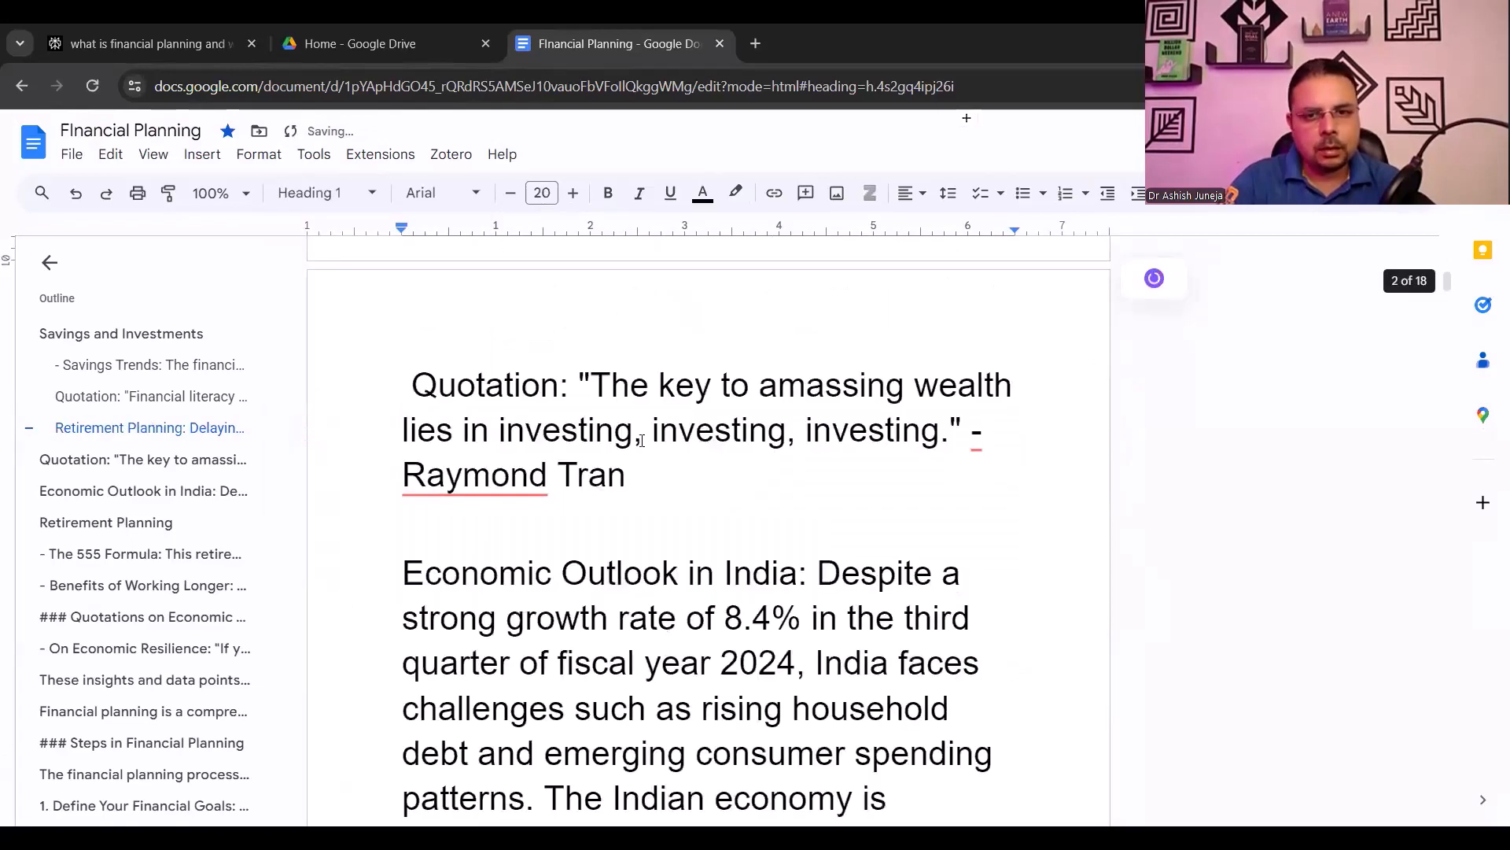
triple_click(645, 479)
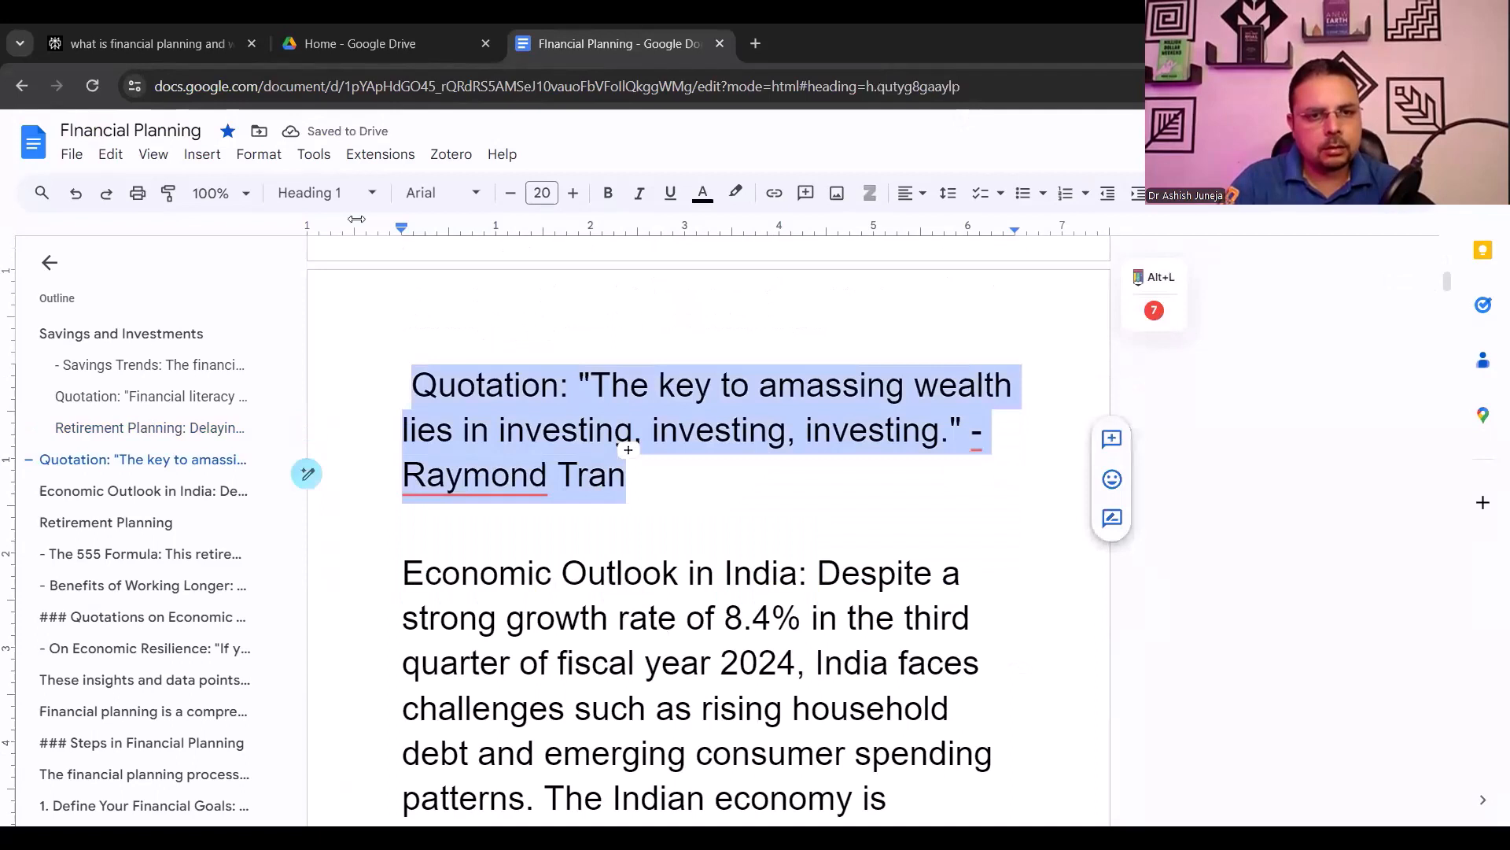
click(582, 384)
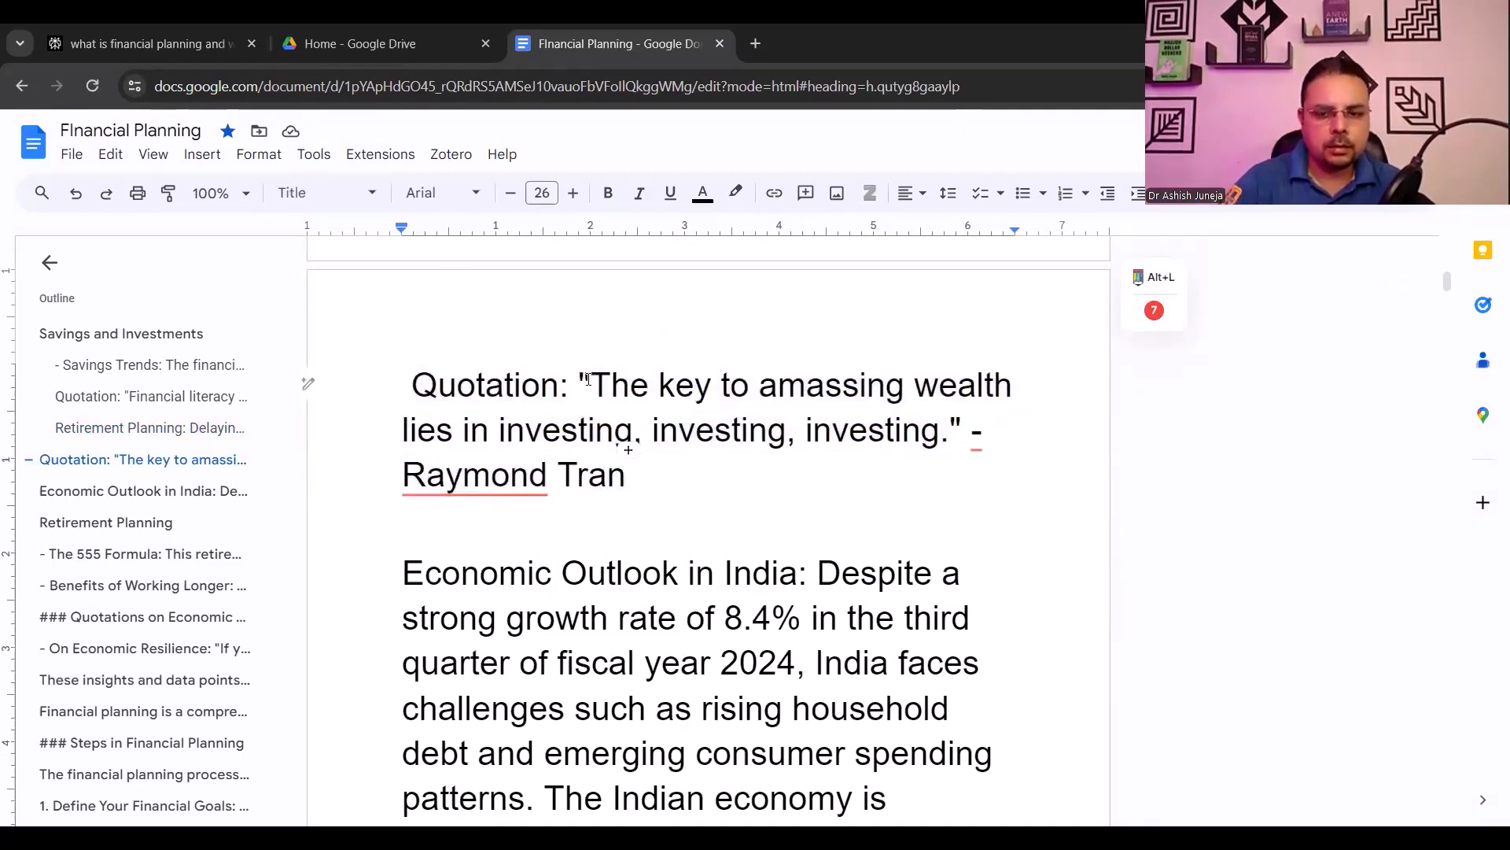
key(BackSpace)
key(BackSpace)
key(BackSpace)
key(BackSpace)
key(BackSpace)
key(BackSpace)
key(BackSpace)
key(BackSpace)
key(BackSpace)
key(BackSpace)
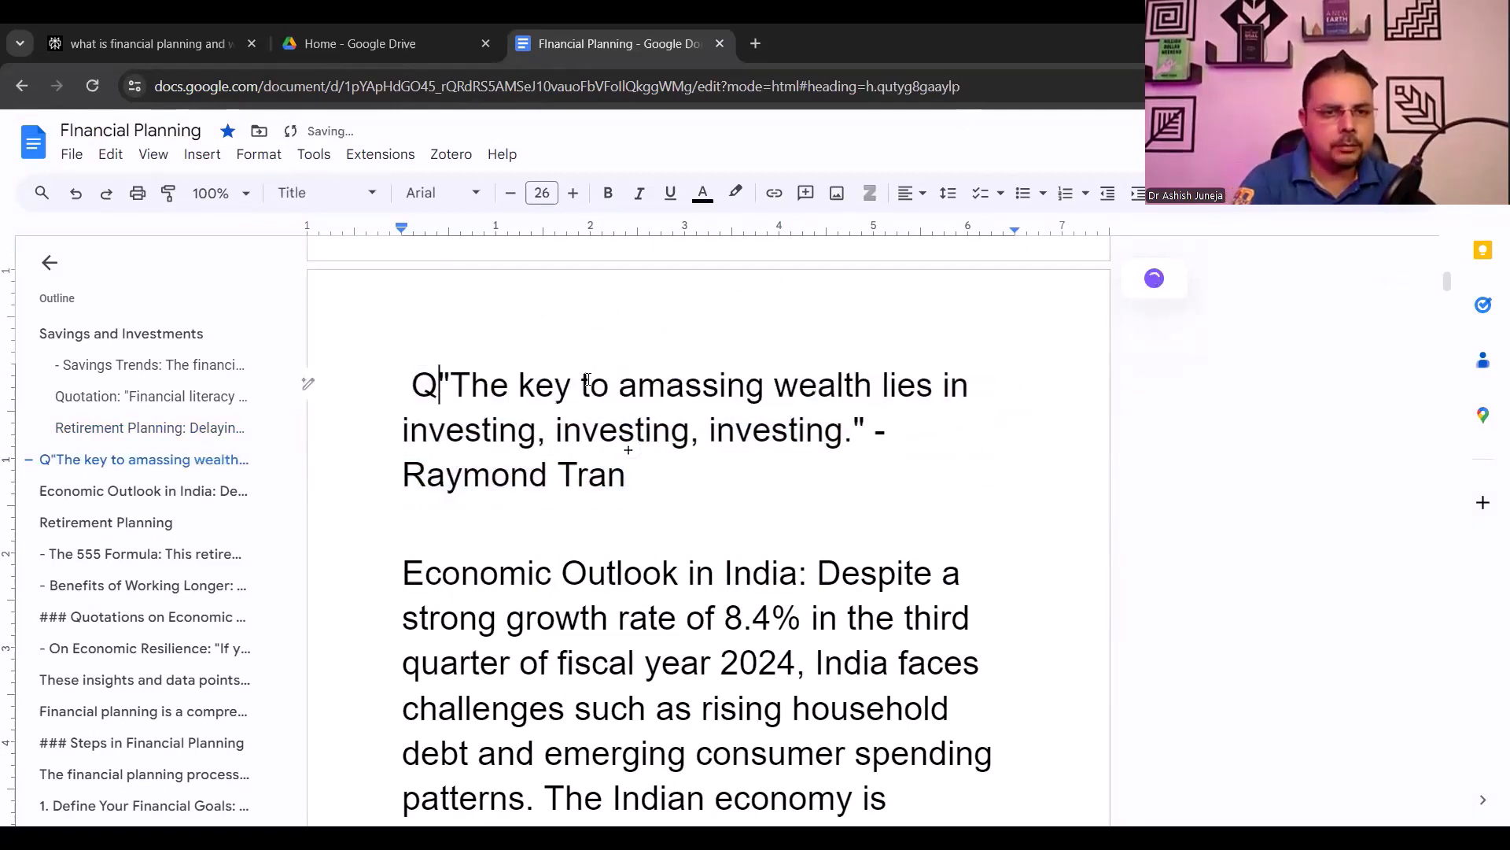
key(BackSpace)
key(Return)
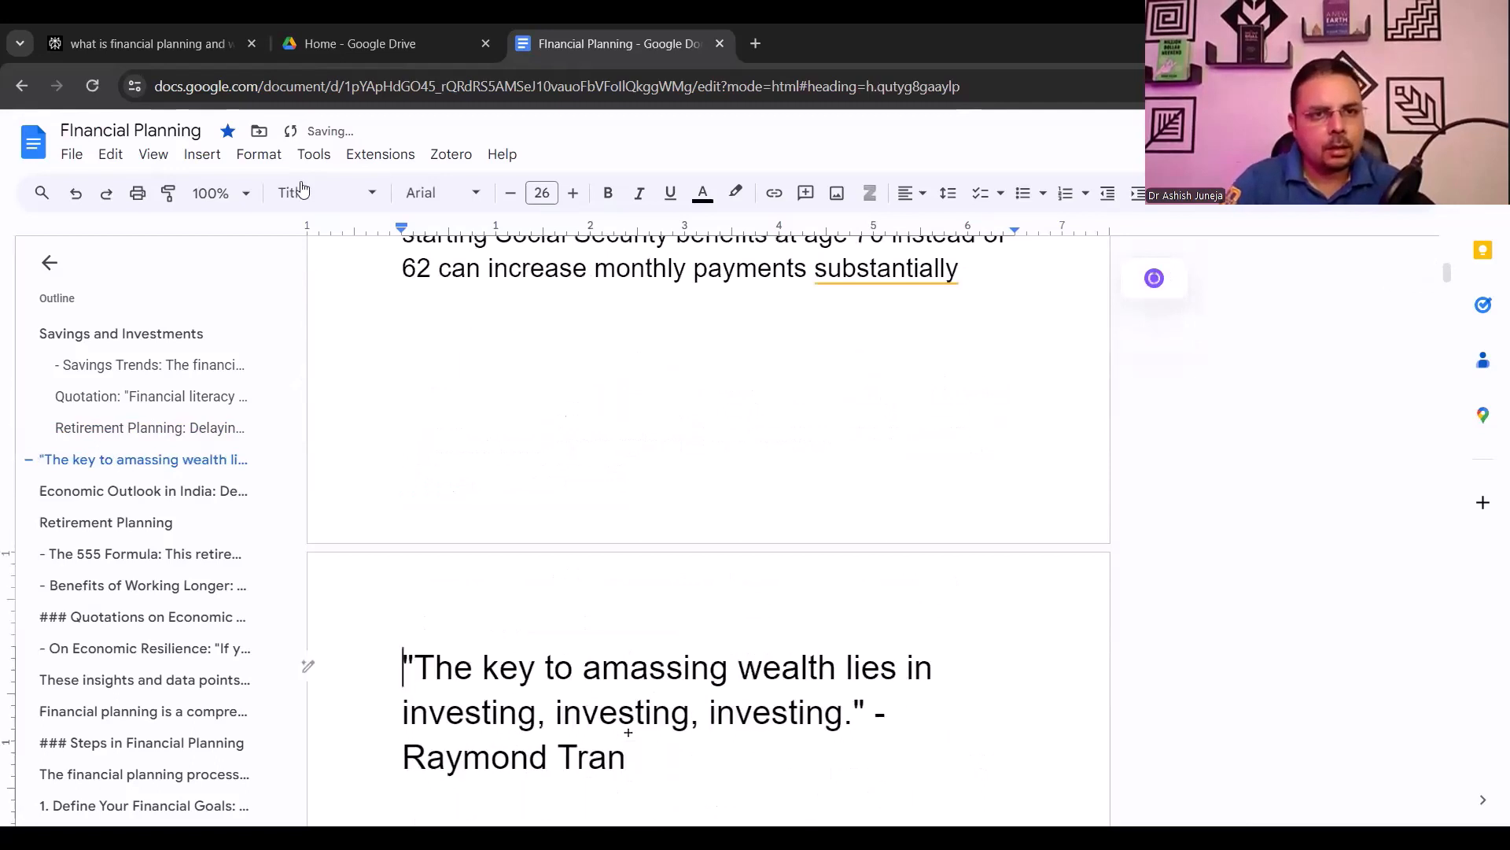
Apply the Heading 1 style to the "The key to amassing wealth lies in investing" quotation
click(318, 193)
mouse_move(401, 452)
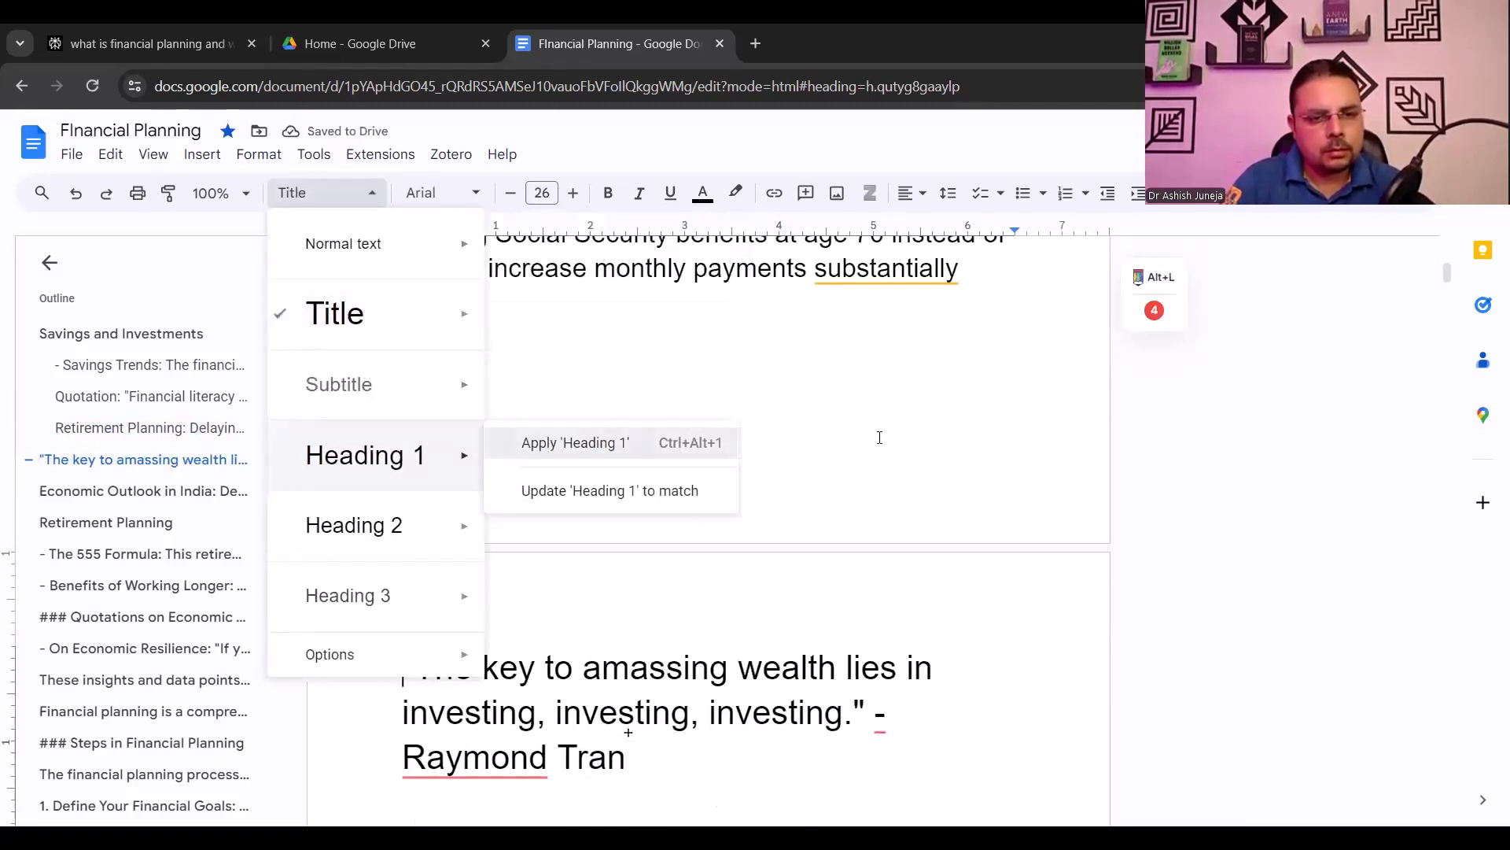
click(597, 443)
Delete the "Economic Outlook in India" paragraph and its leftover empty line above the "Retirement Planning" heading
scroll(401, 401, down, 3)
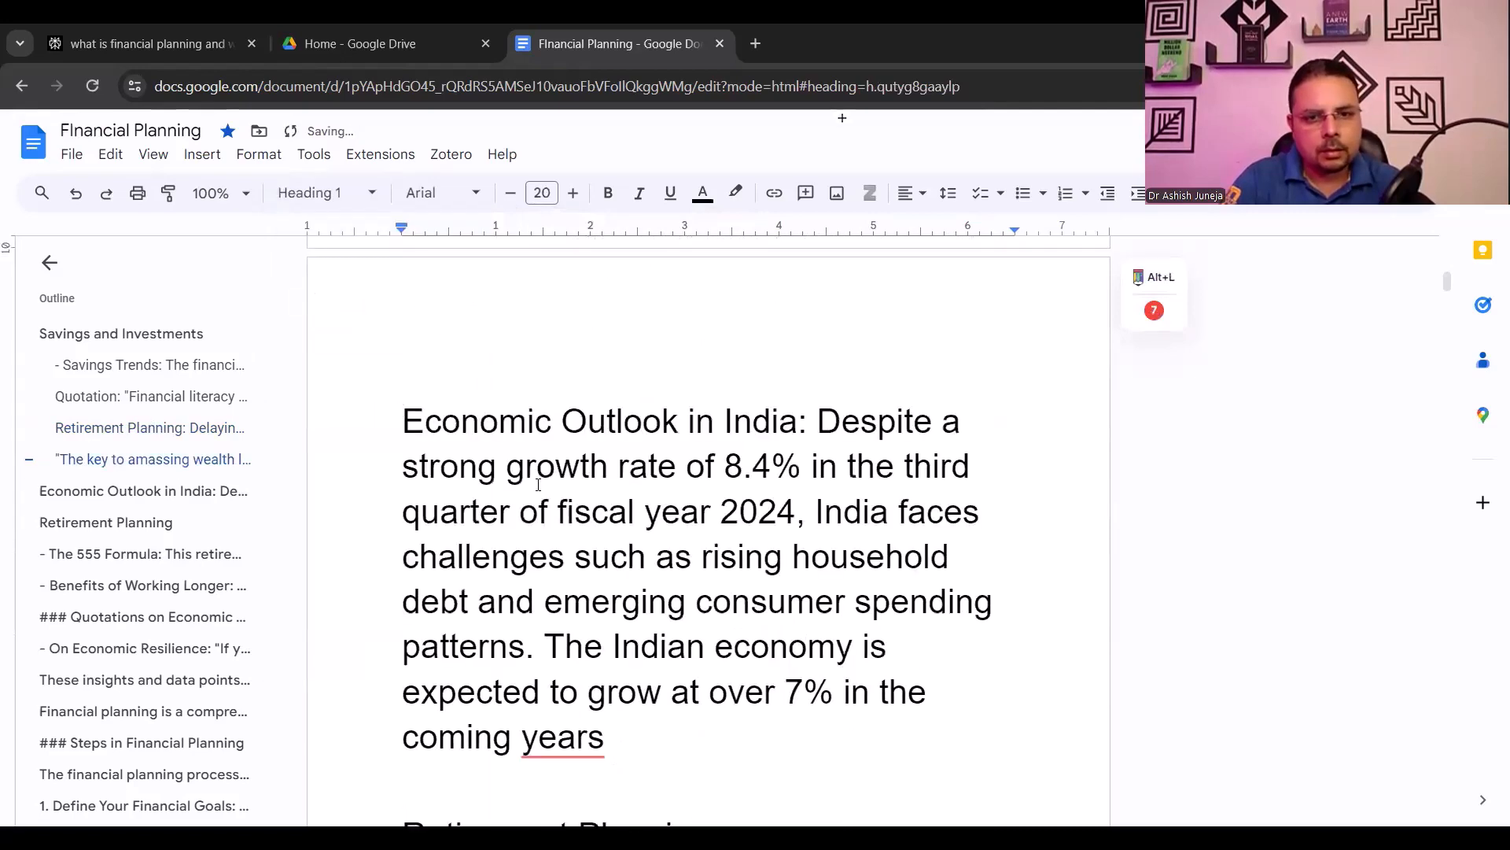
triple_click(700, 668)
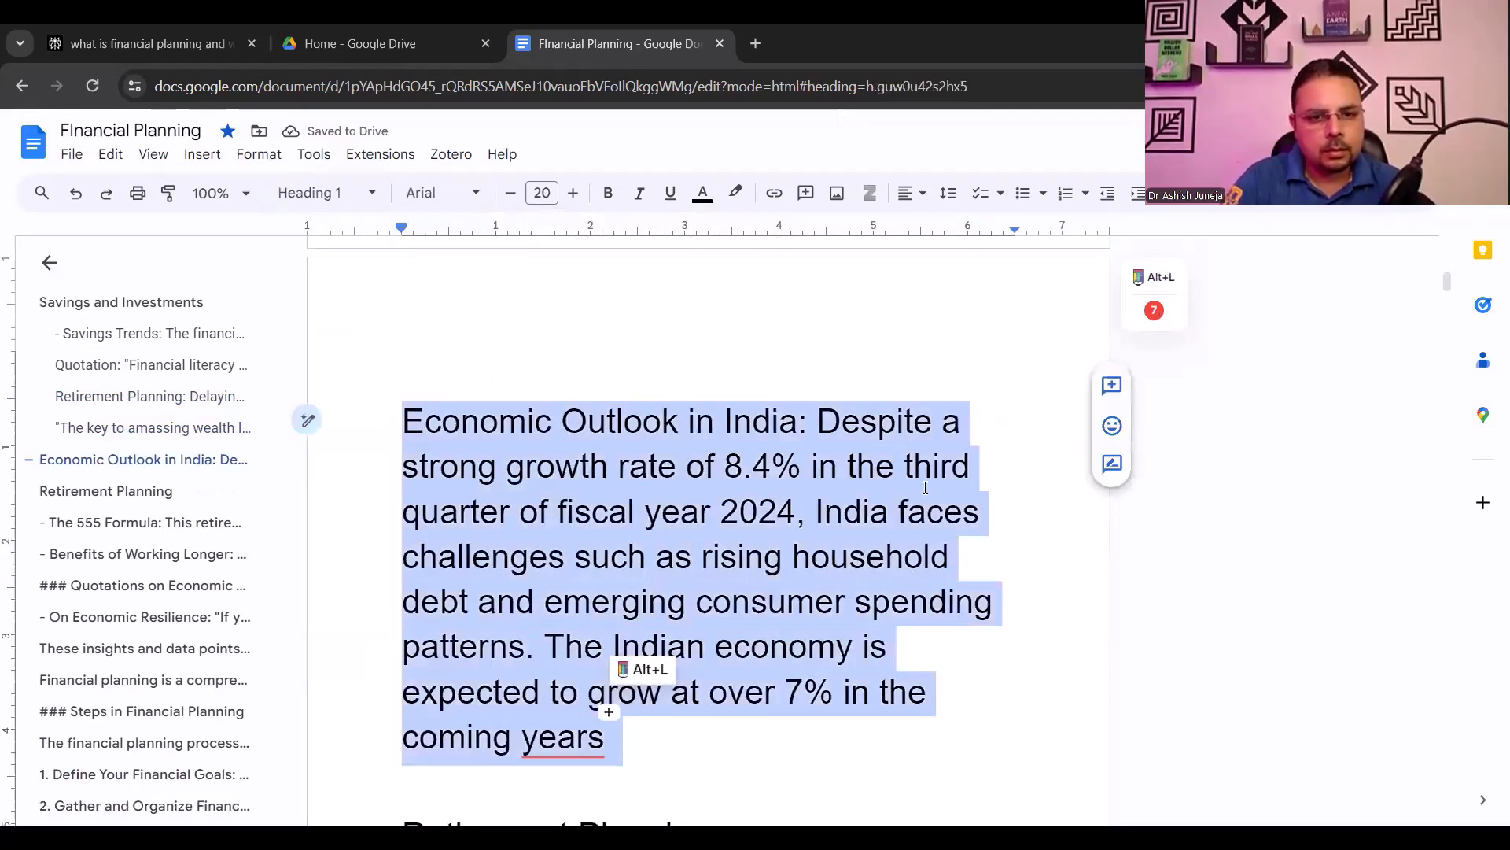
key(BackSpace)
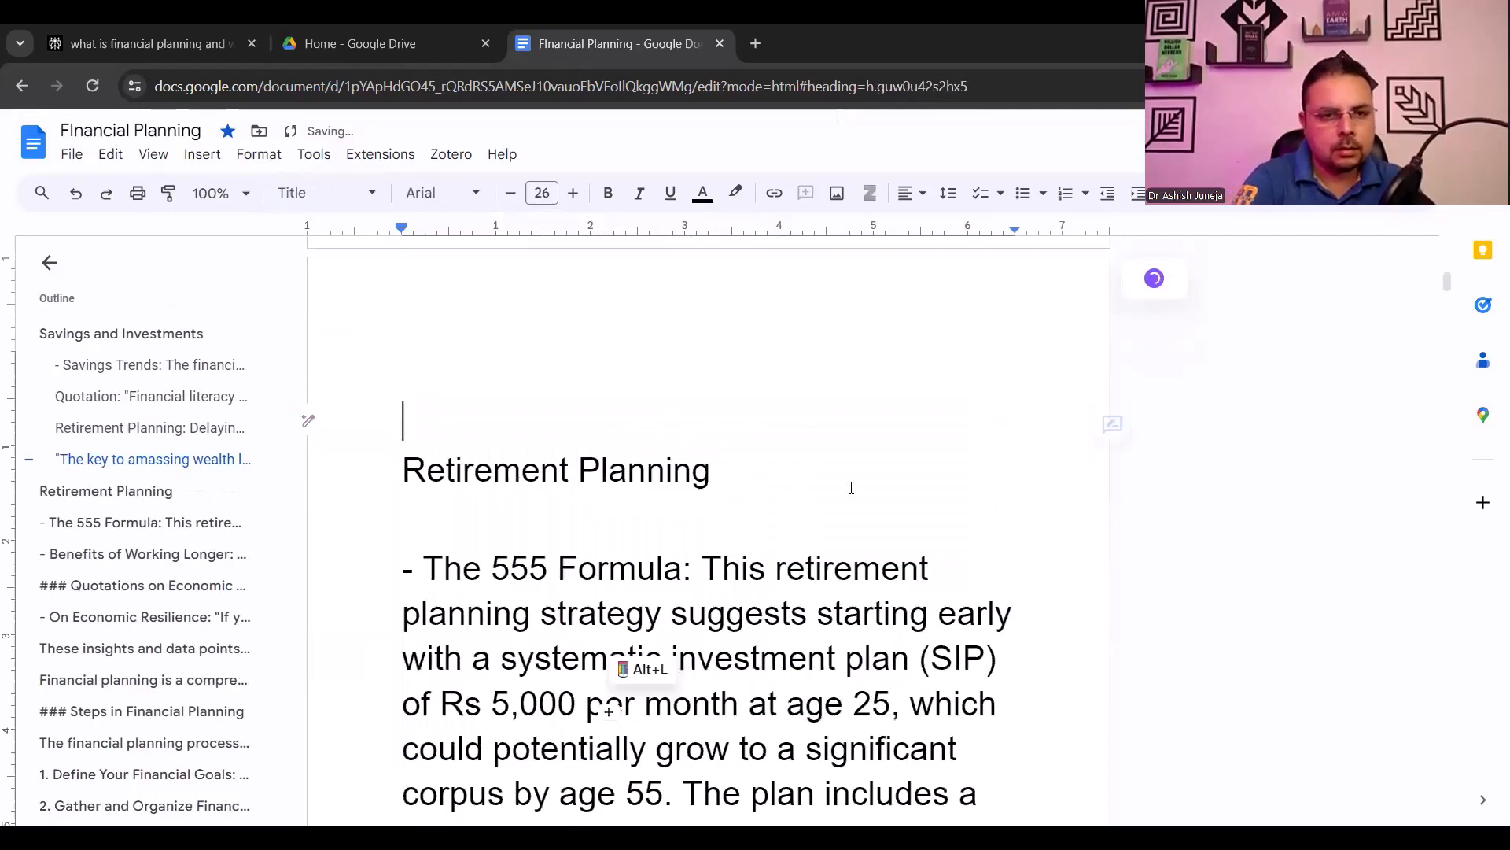
key(BackSpace)
Apply the Heading 1 style to the "- The 555 Formula" paragraph under the "Retirement Planning" heading
scroll(503, 337, down, 1)
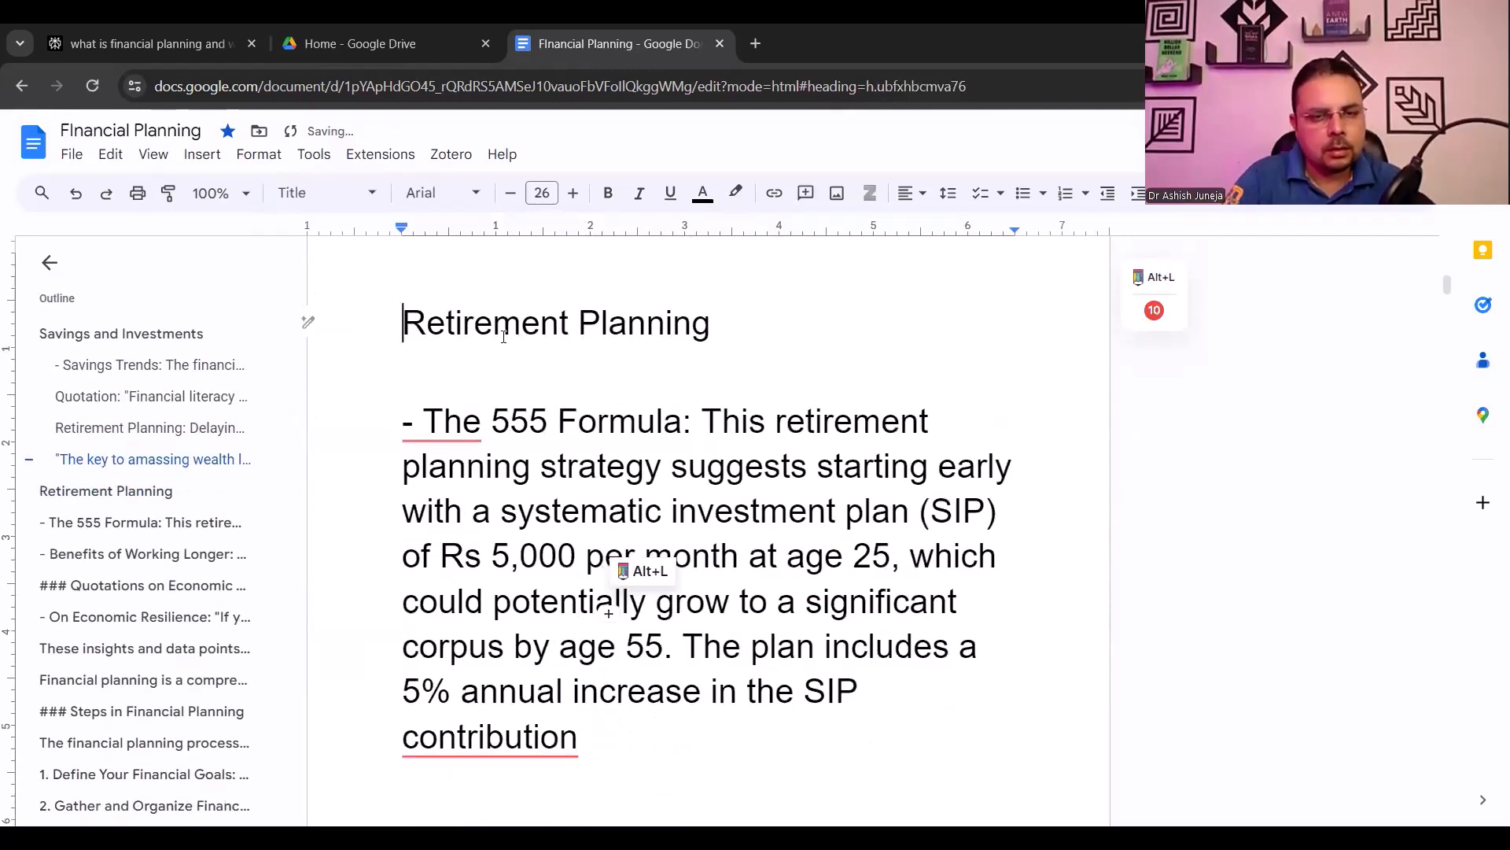
click(642, 726)
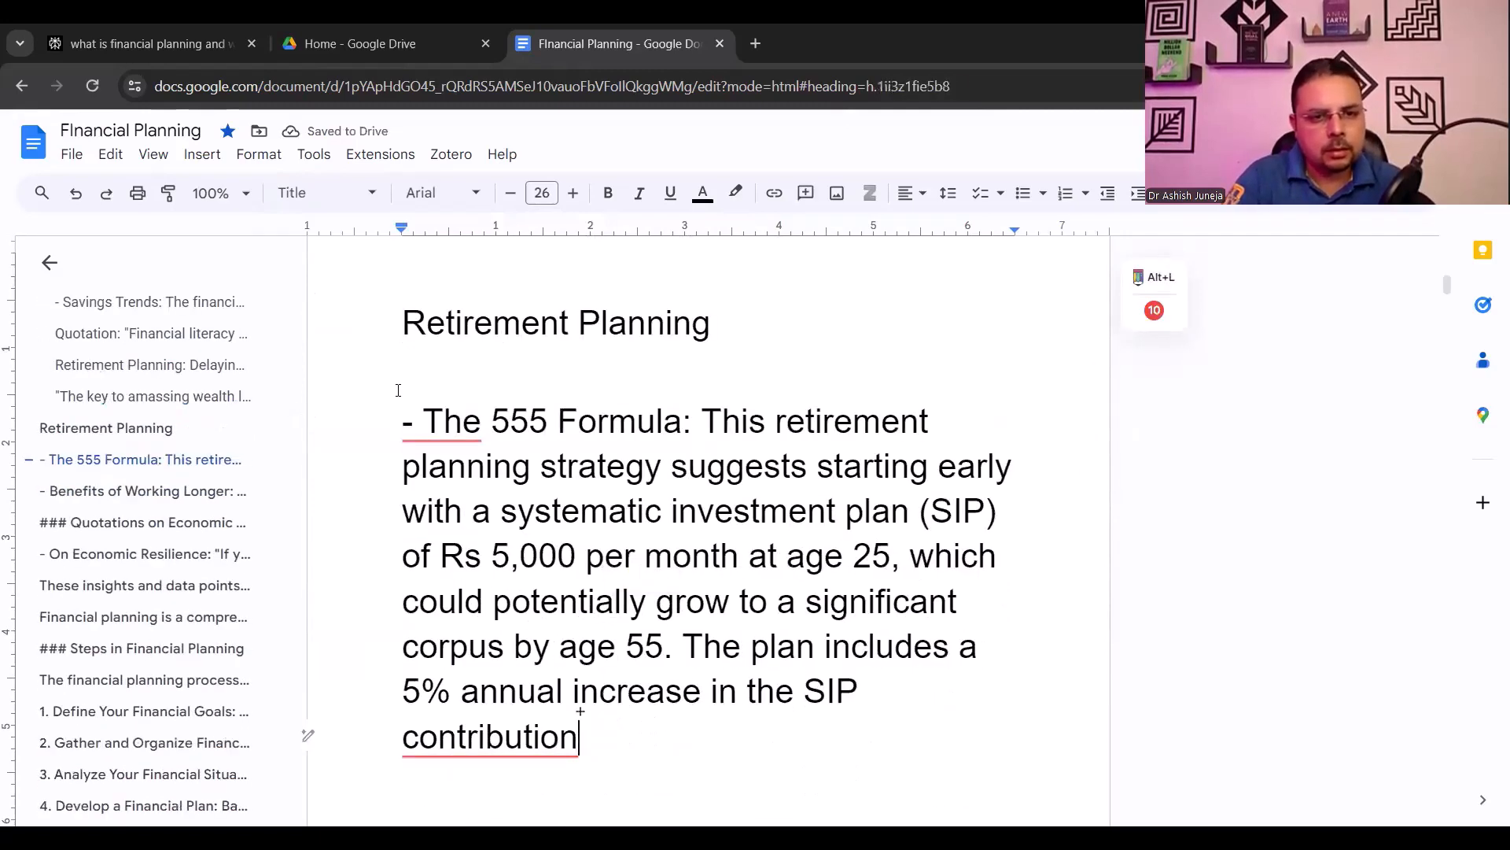
shift+click(398, 391)
click(327, 196)
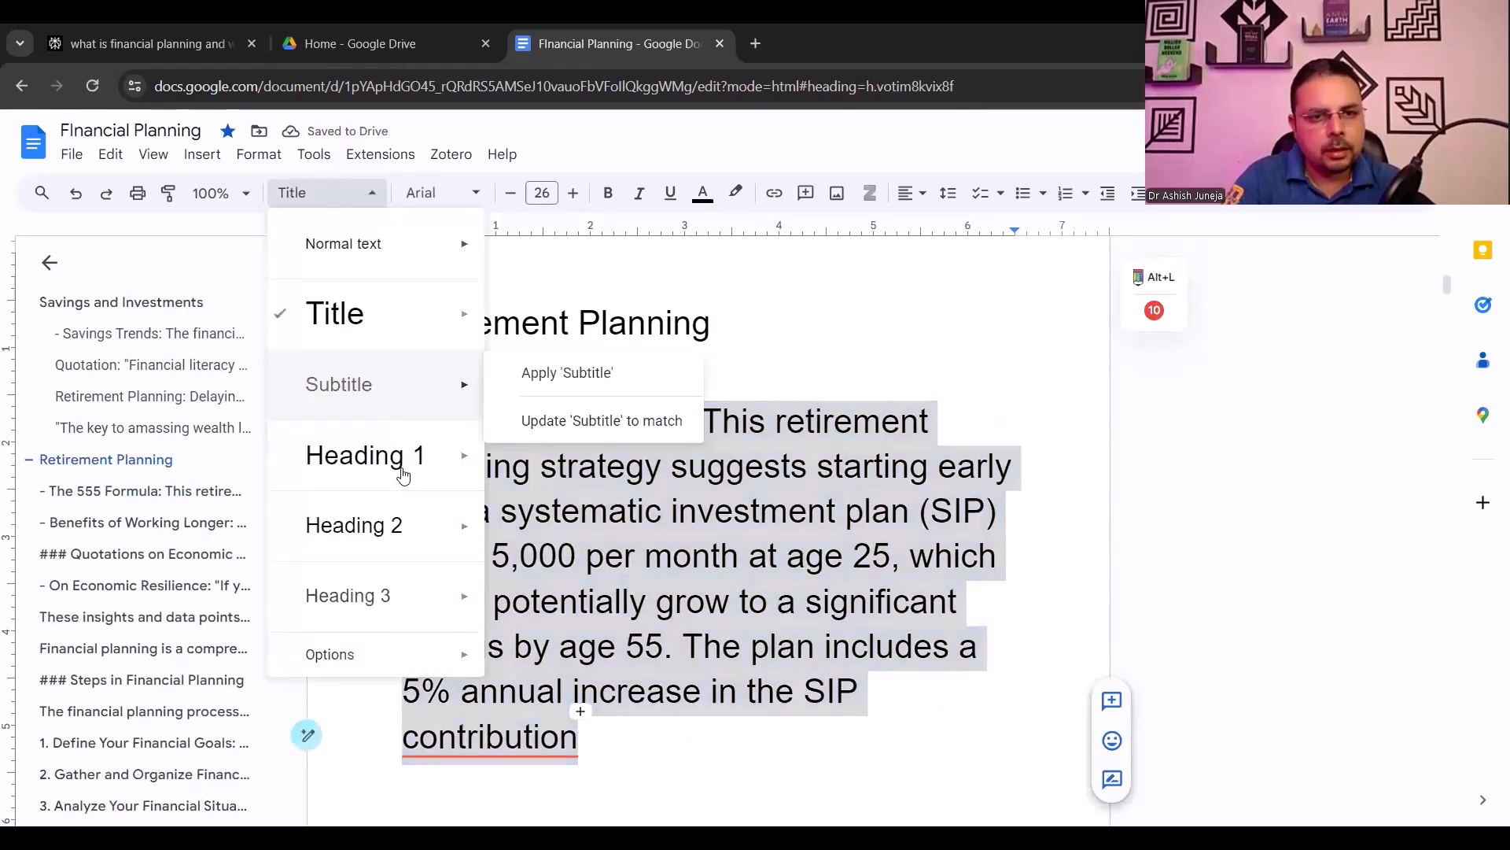
click(402, 472)
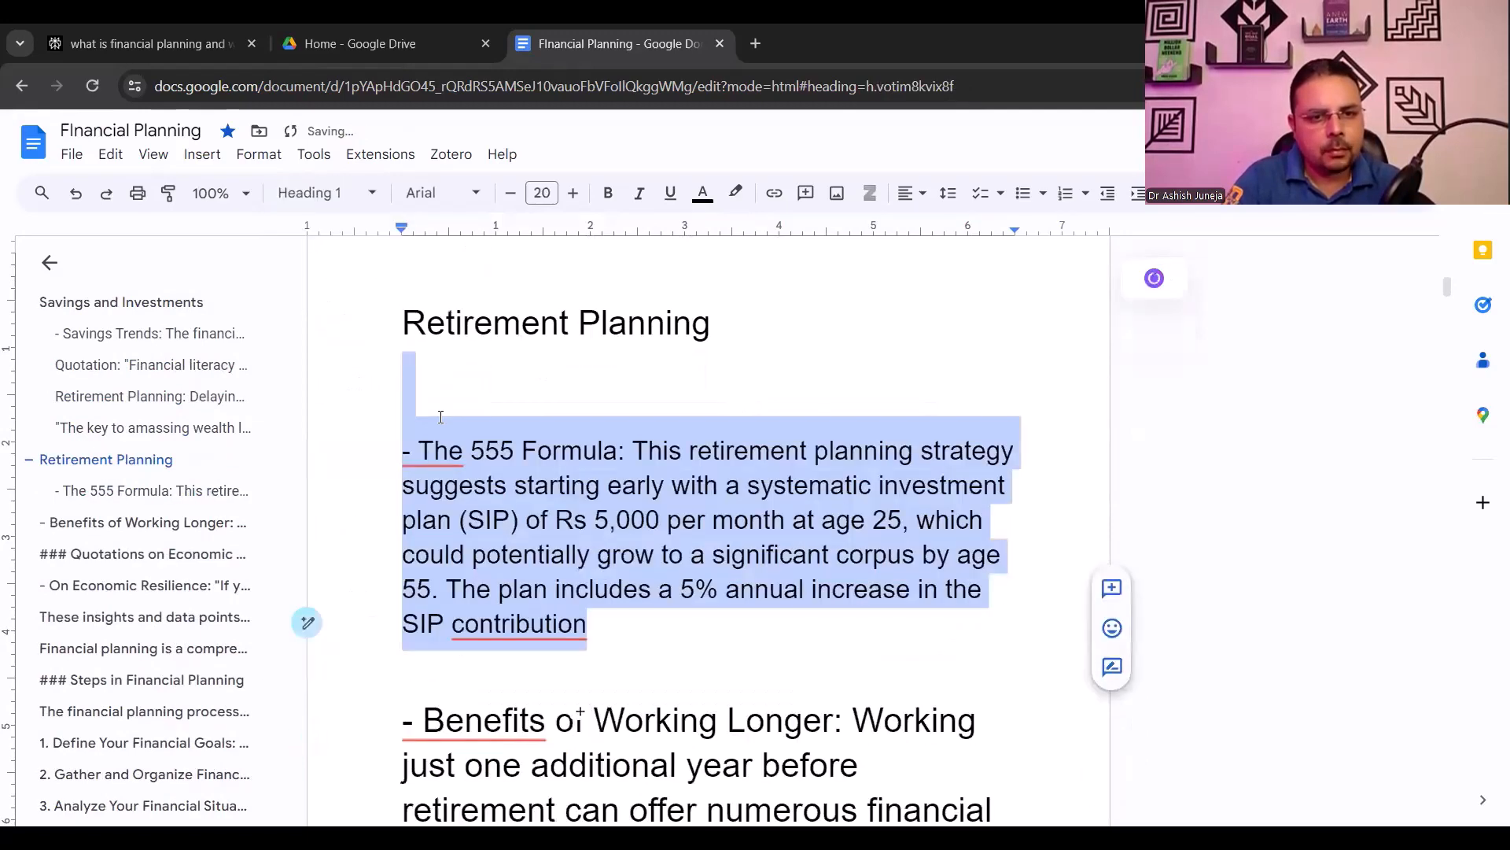
scroll(408, 423, down, 4)
click(404, 425)
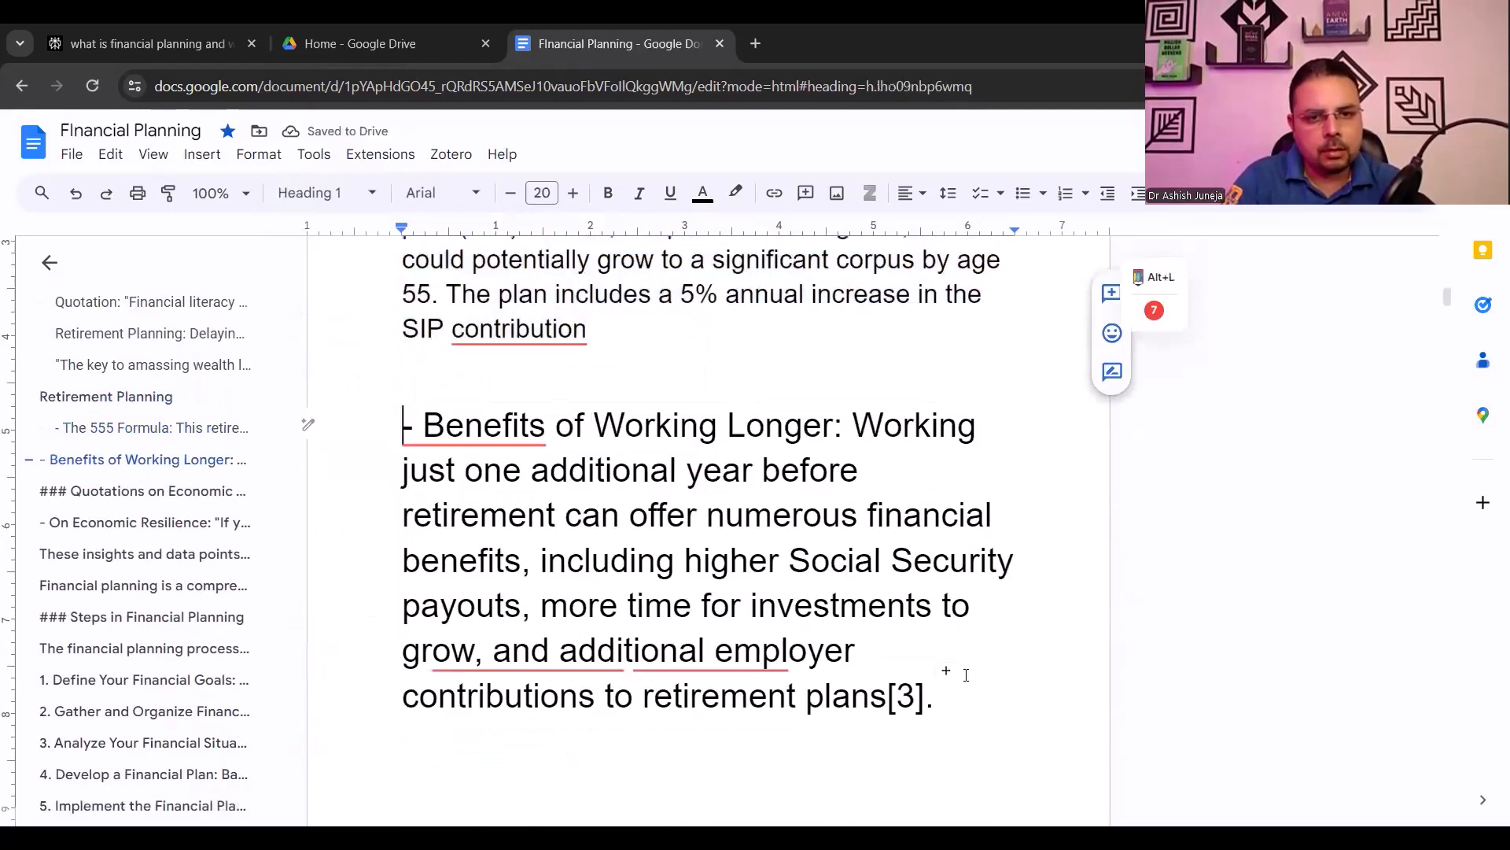
shift+click(940, 692)
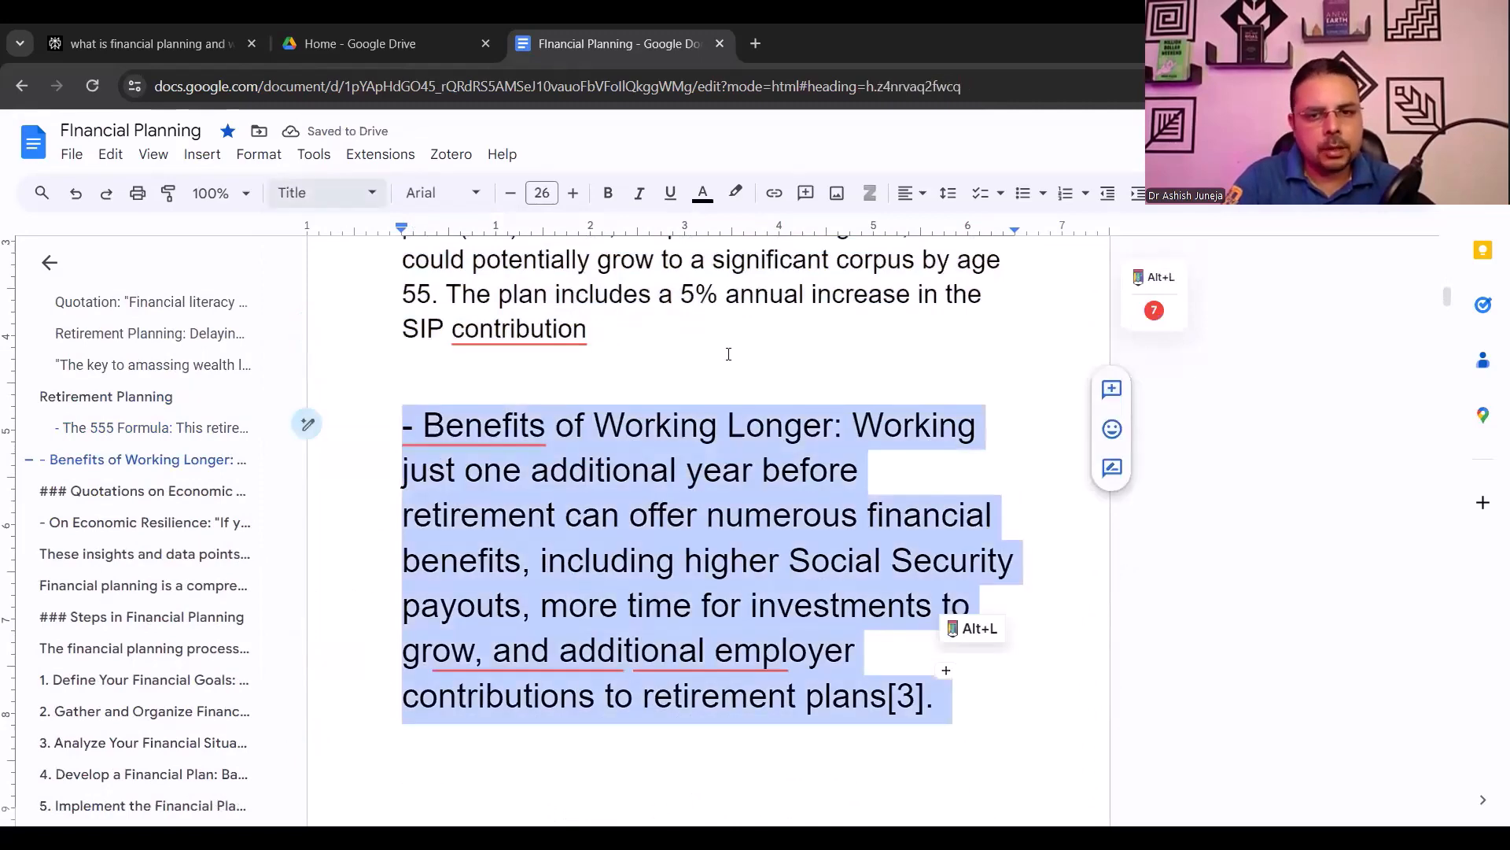
click(687, 337)
click(391, 195)
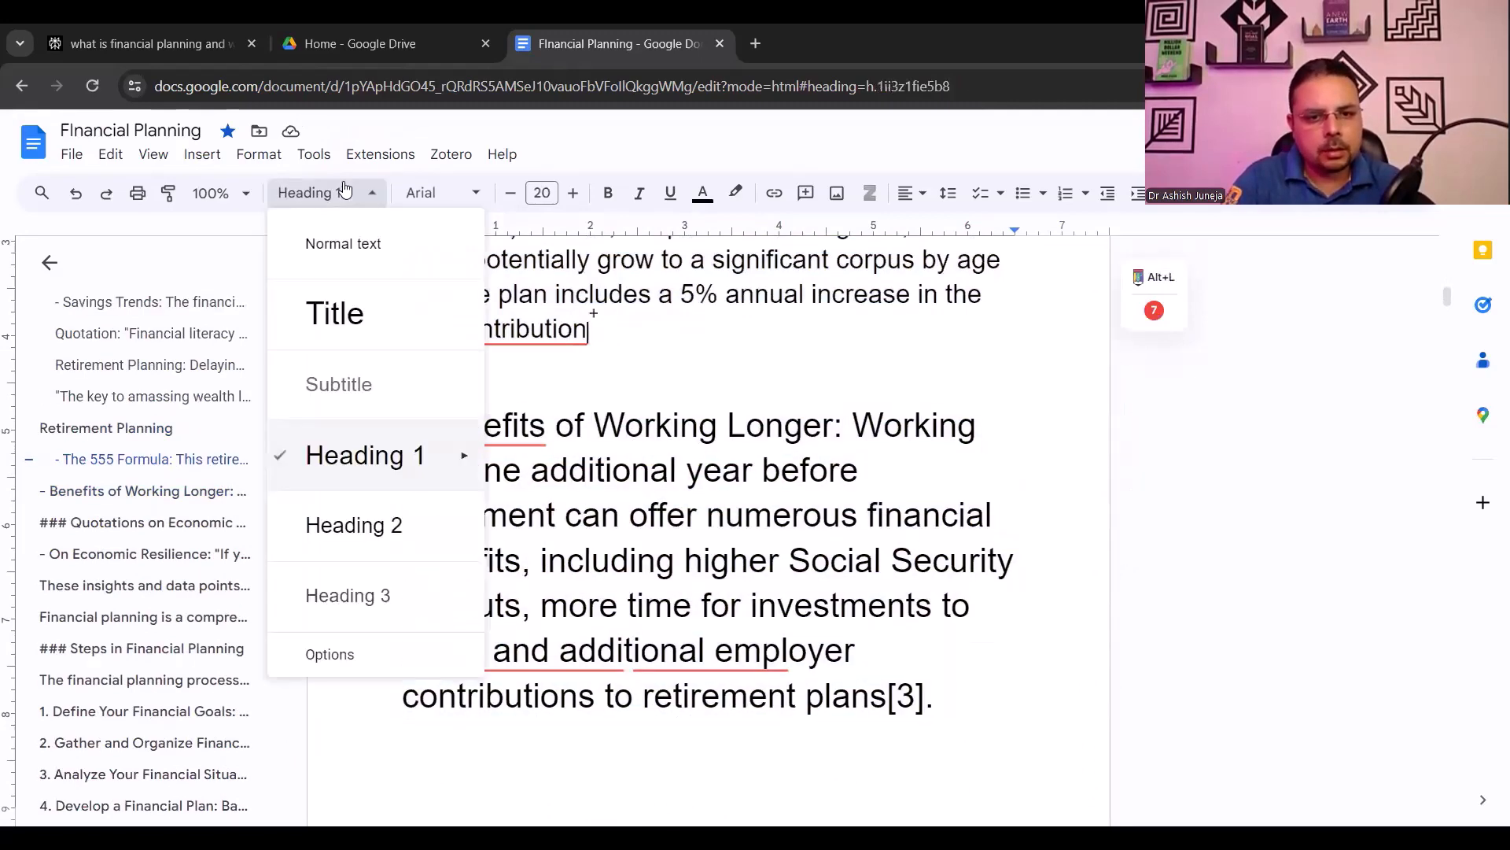
click(838, 461)
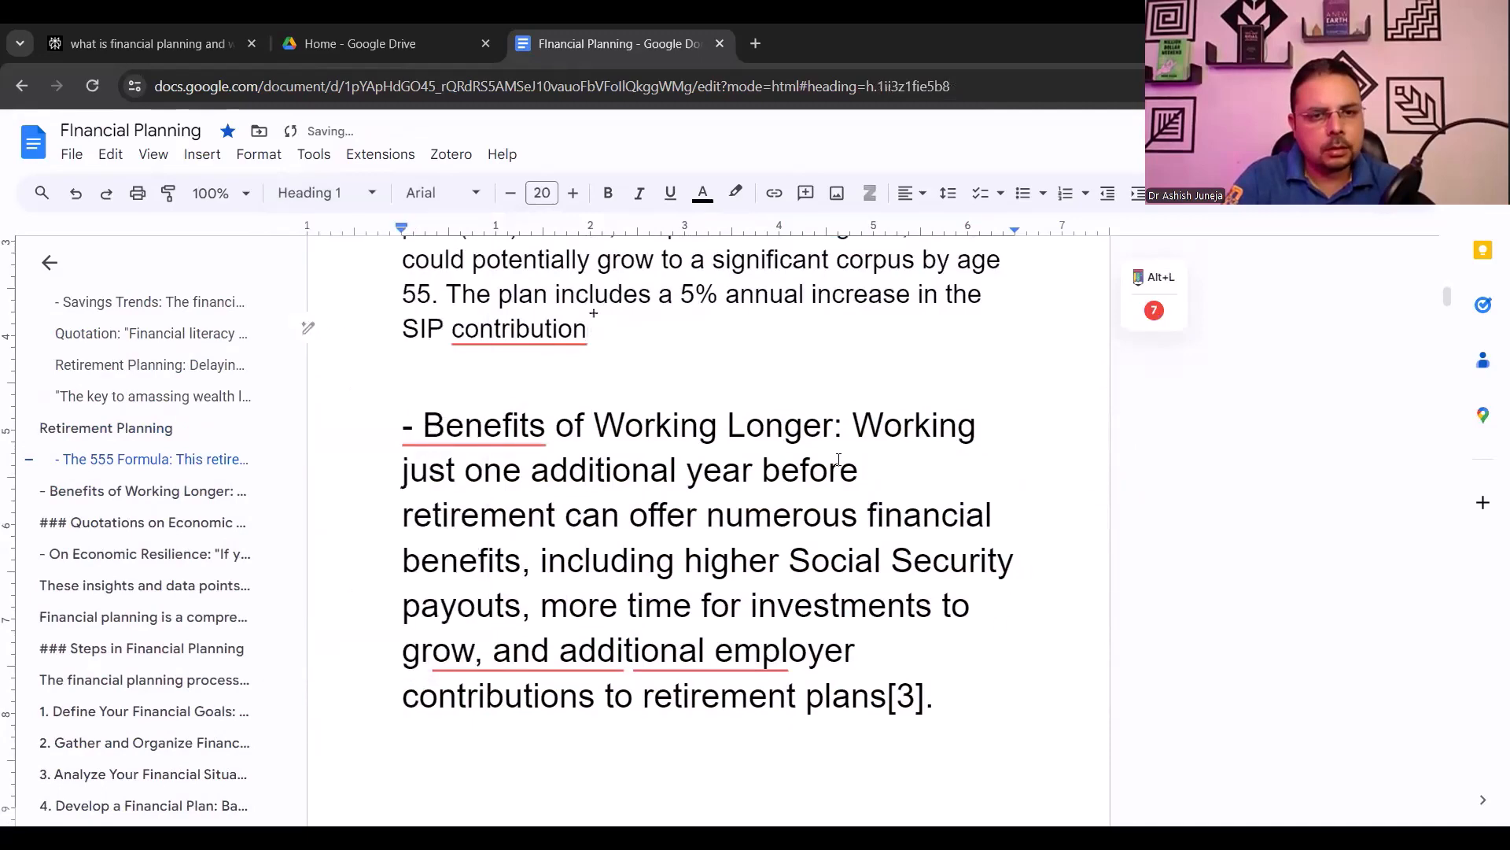
Apply the Heading 1 style to the "- Benefits of Working Longer" paragraph
scroll(788, 466, down, 3)
drag(964, 503, 400, 326)
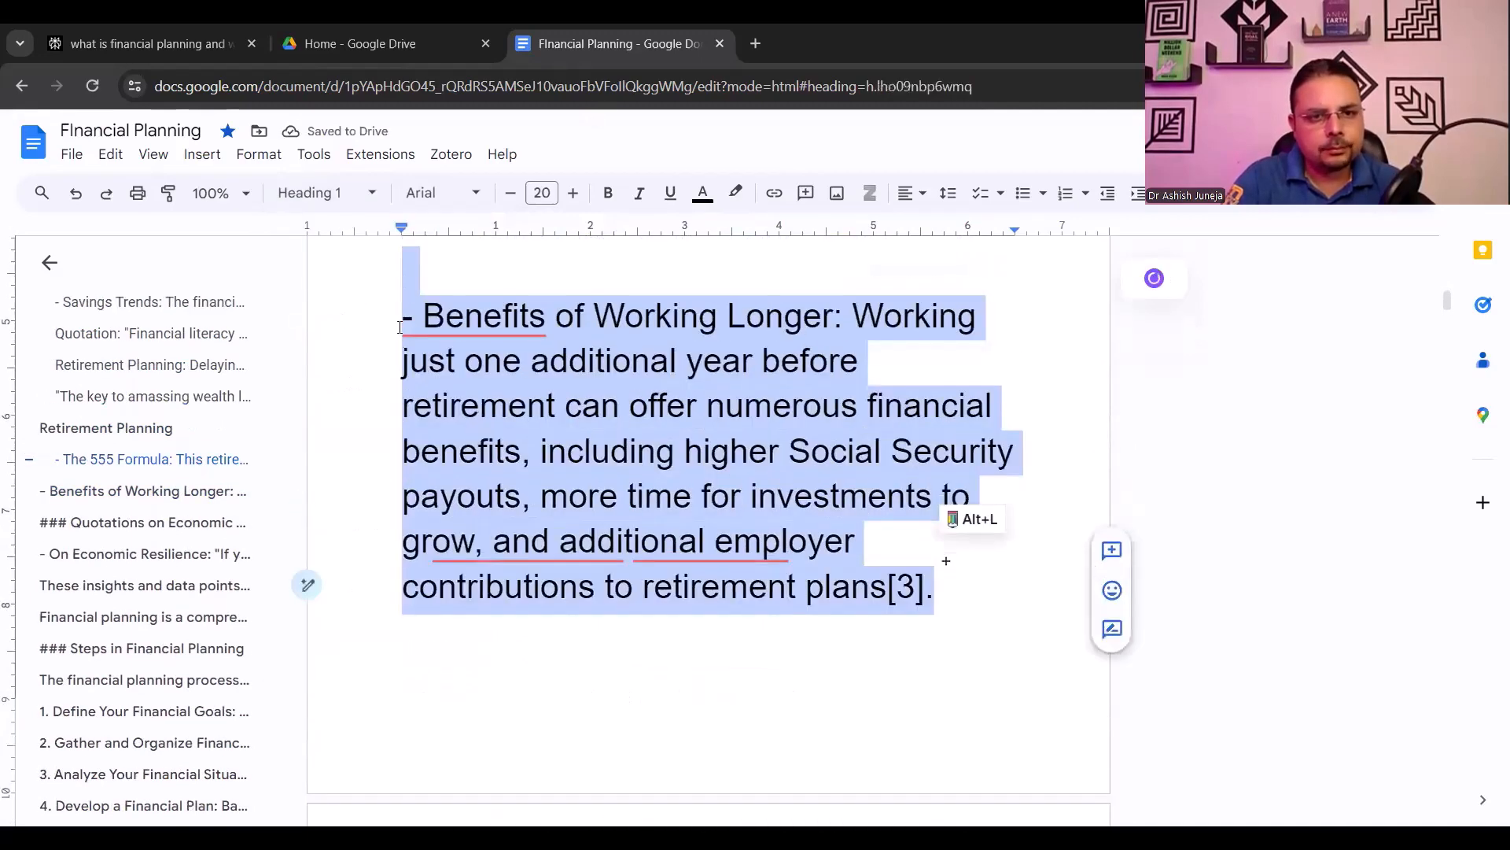
click(330, 193)
click(674, 442)
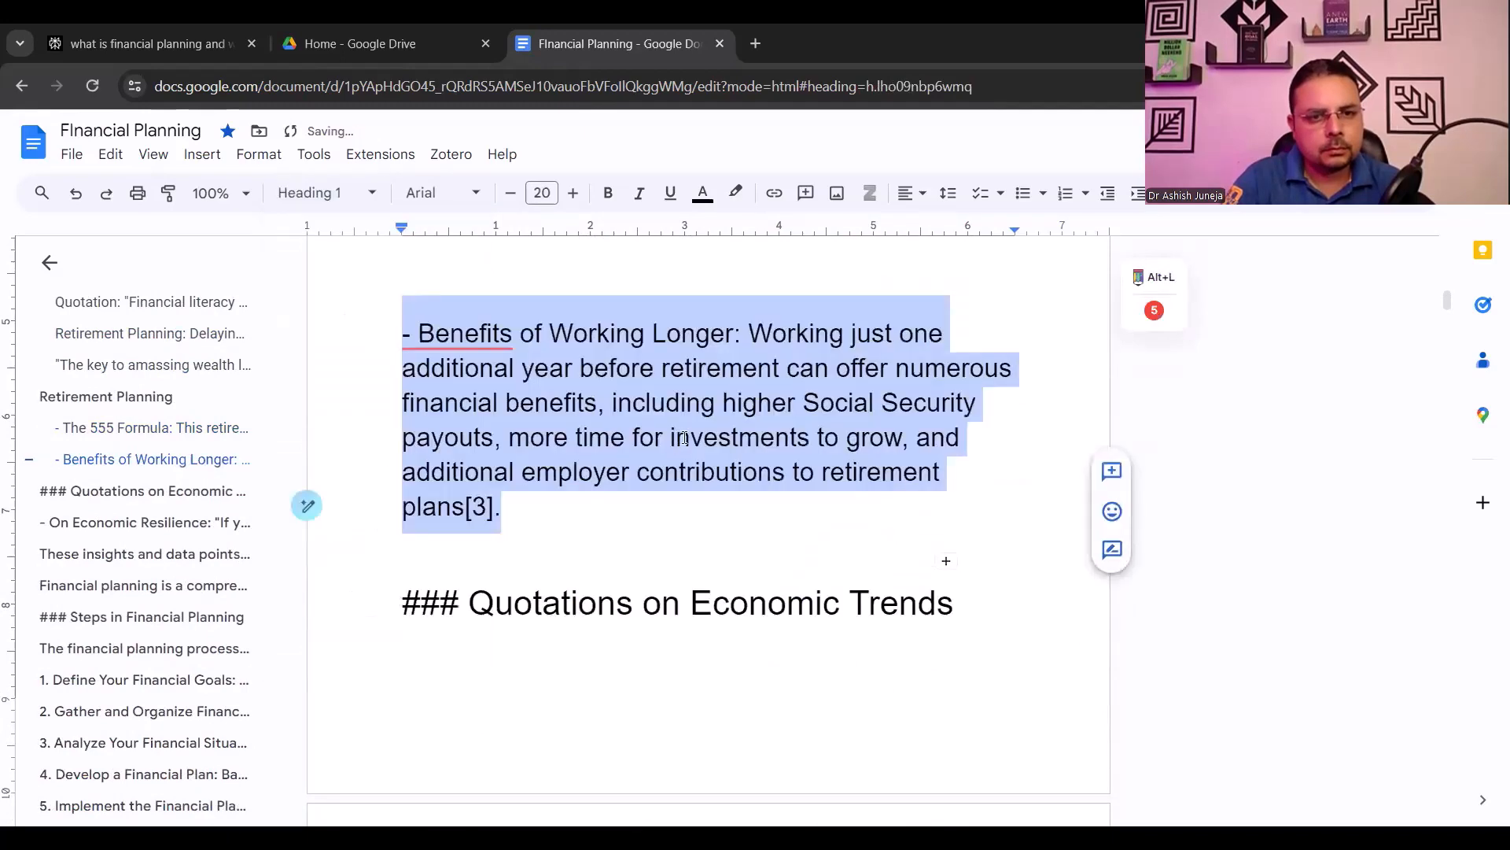
Try to delete the "### Quotations on Economic Trends" heading together with the gap below it, and undo that deletion
scroll(364, 394, down, 2)
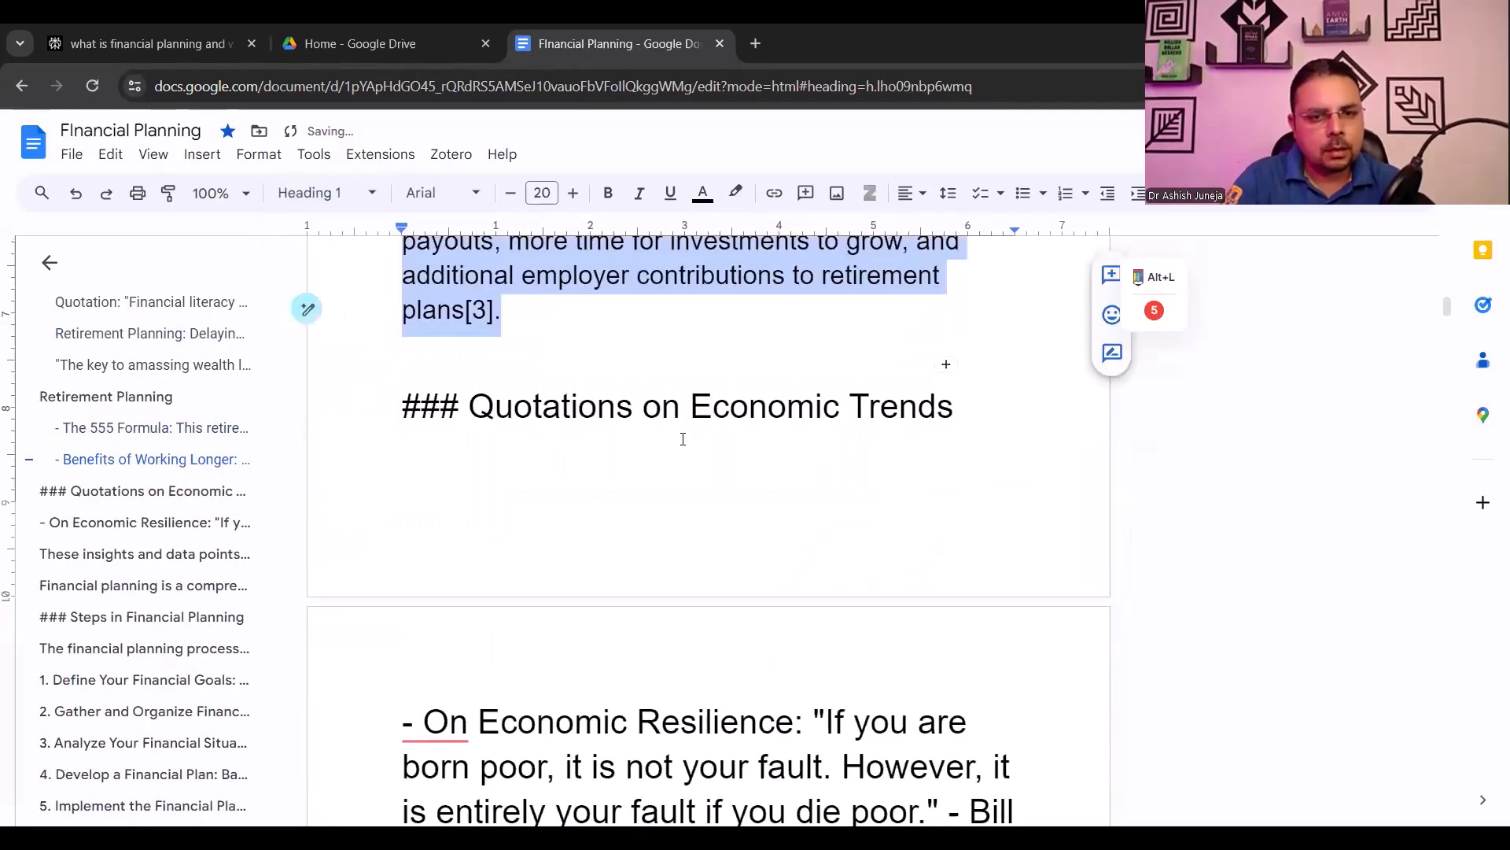
drag(403, 406, 865, 506)
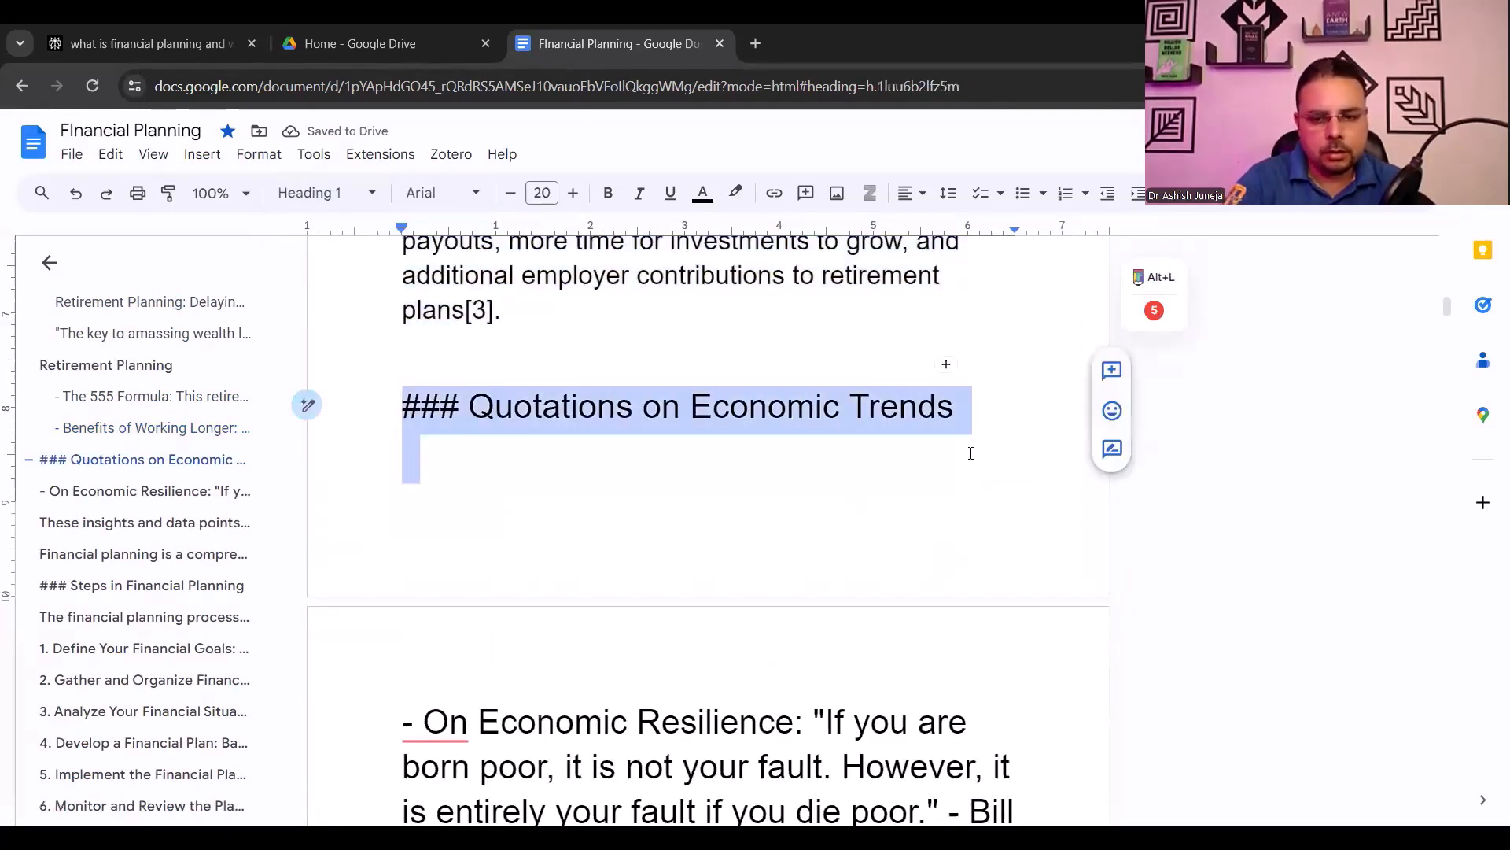
key(Delete)
key(Delete)
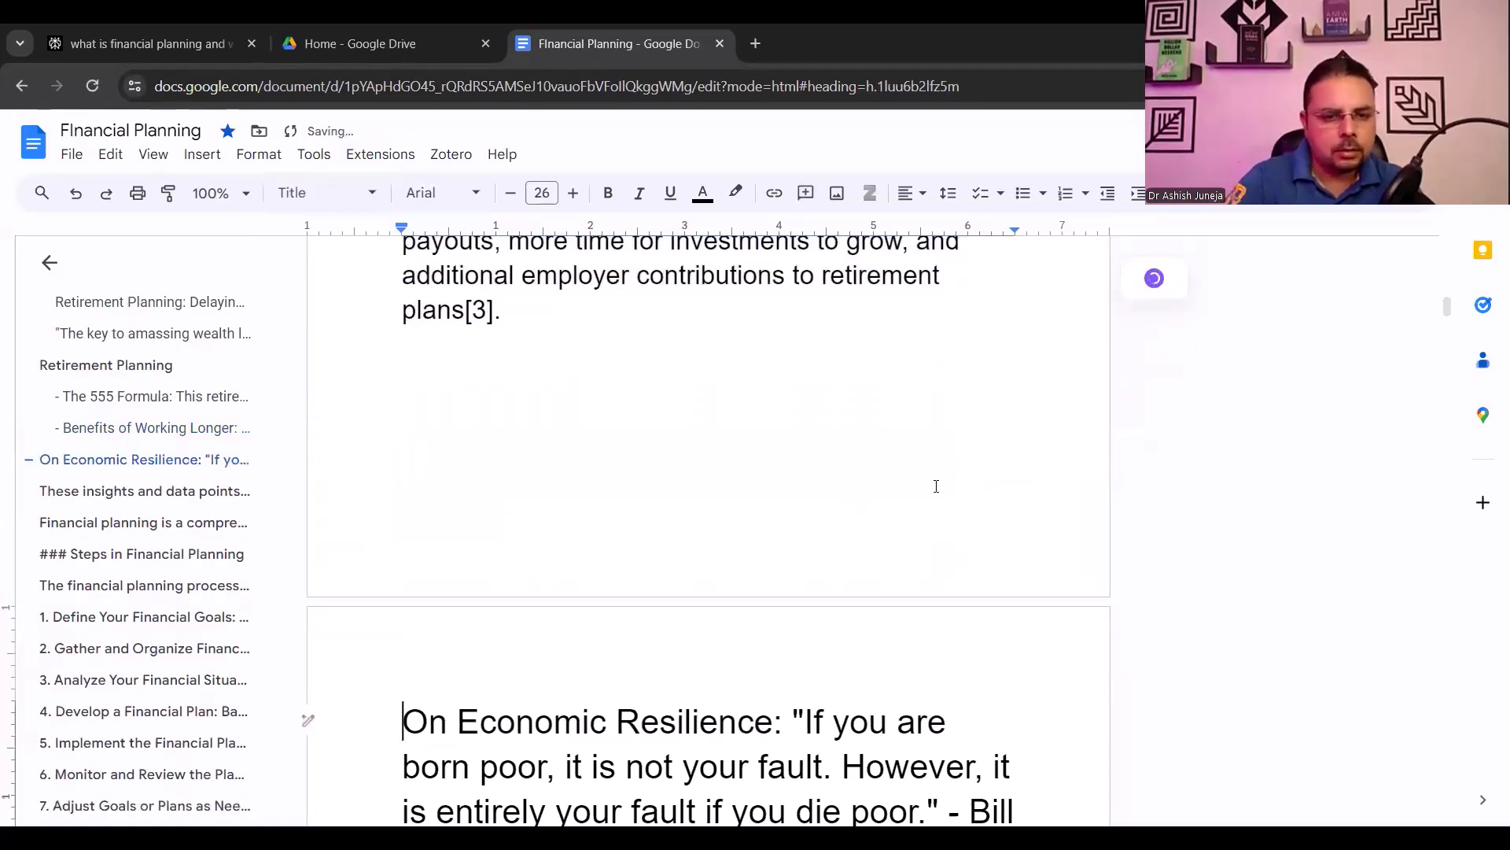
scroll(936, 487, down, 3)
key(ctrl+z)
key(ctrl+z)
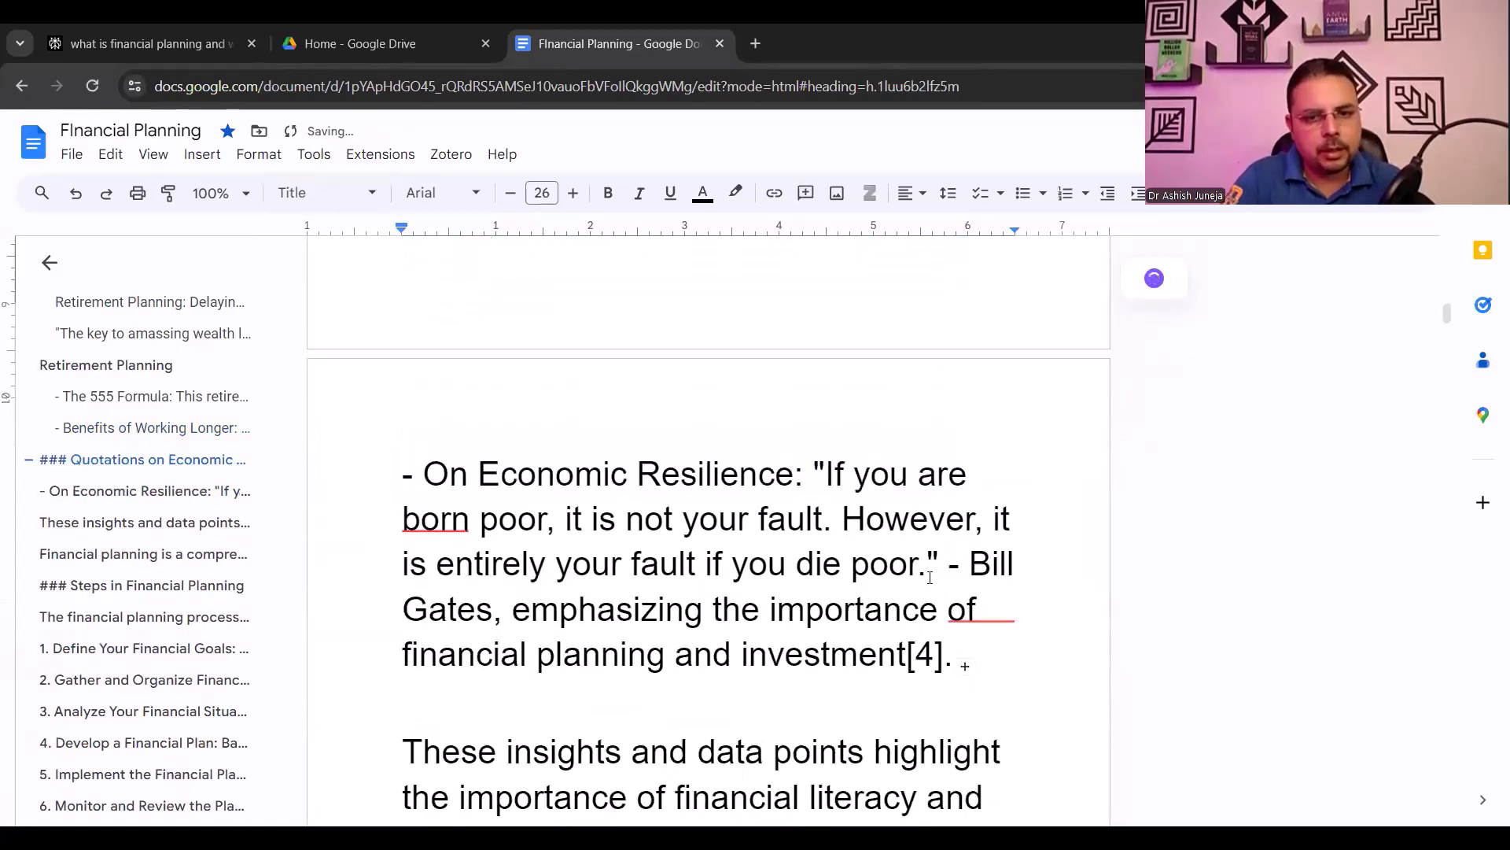
Apply the Heading 1 style to the "- On Economic Resilience" quotation paragraph
triple_click(404, 458)
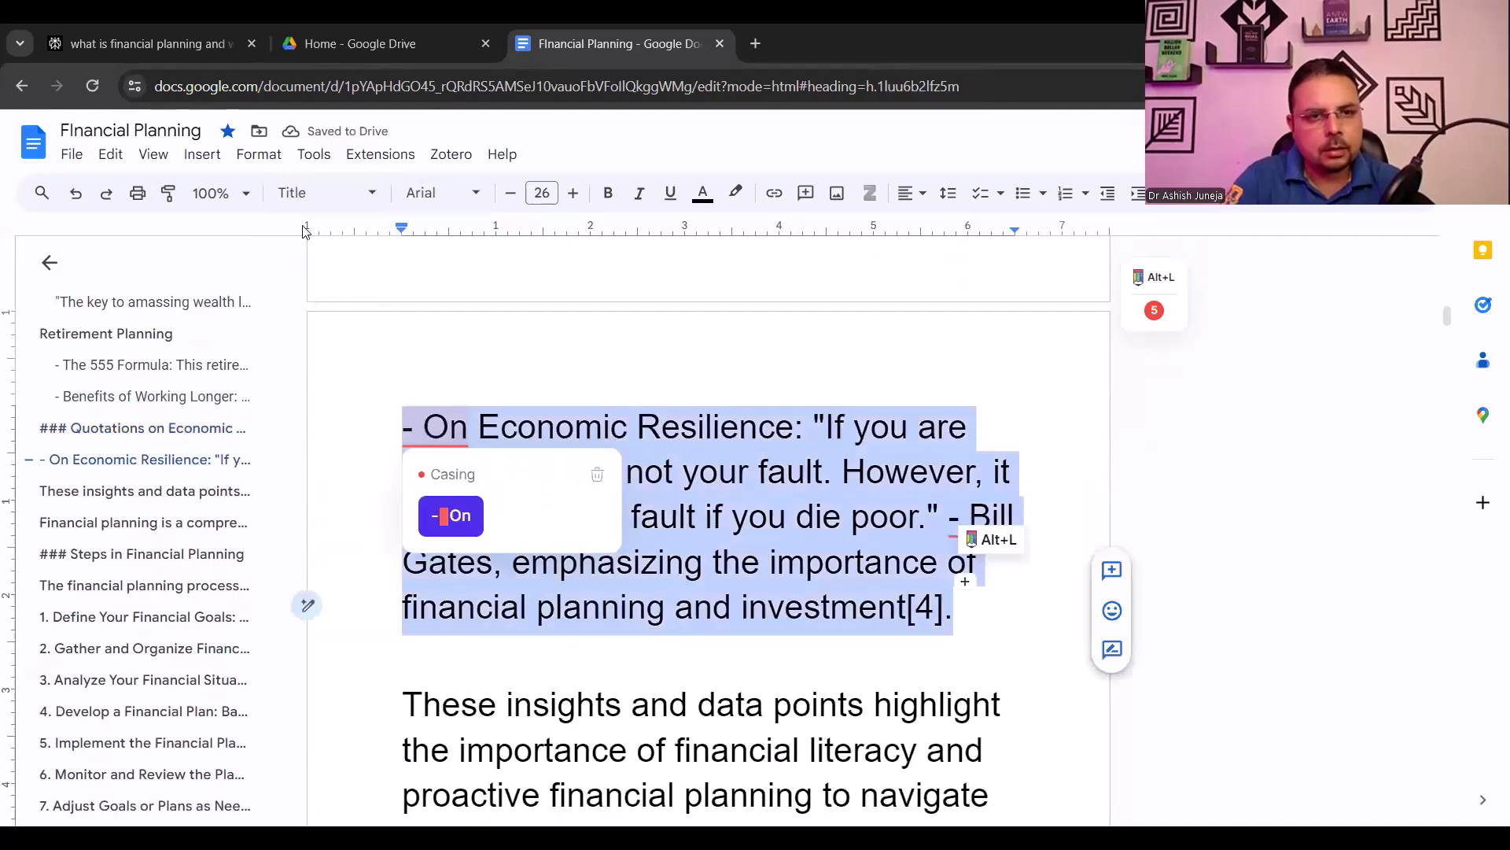
click(326, 193)
mouse_move(366, 455)
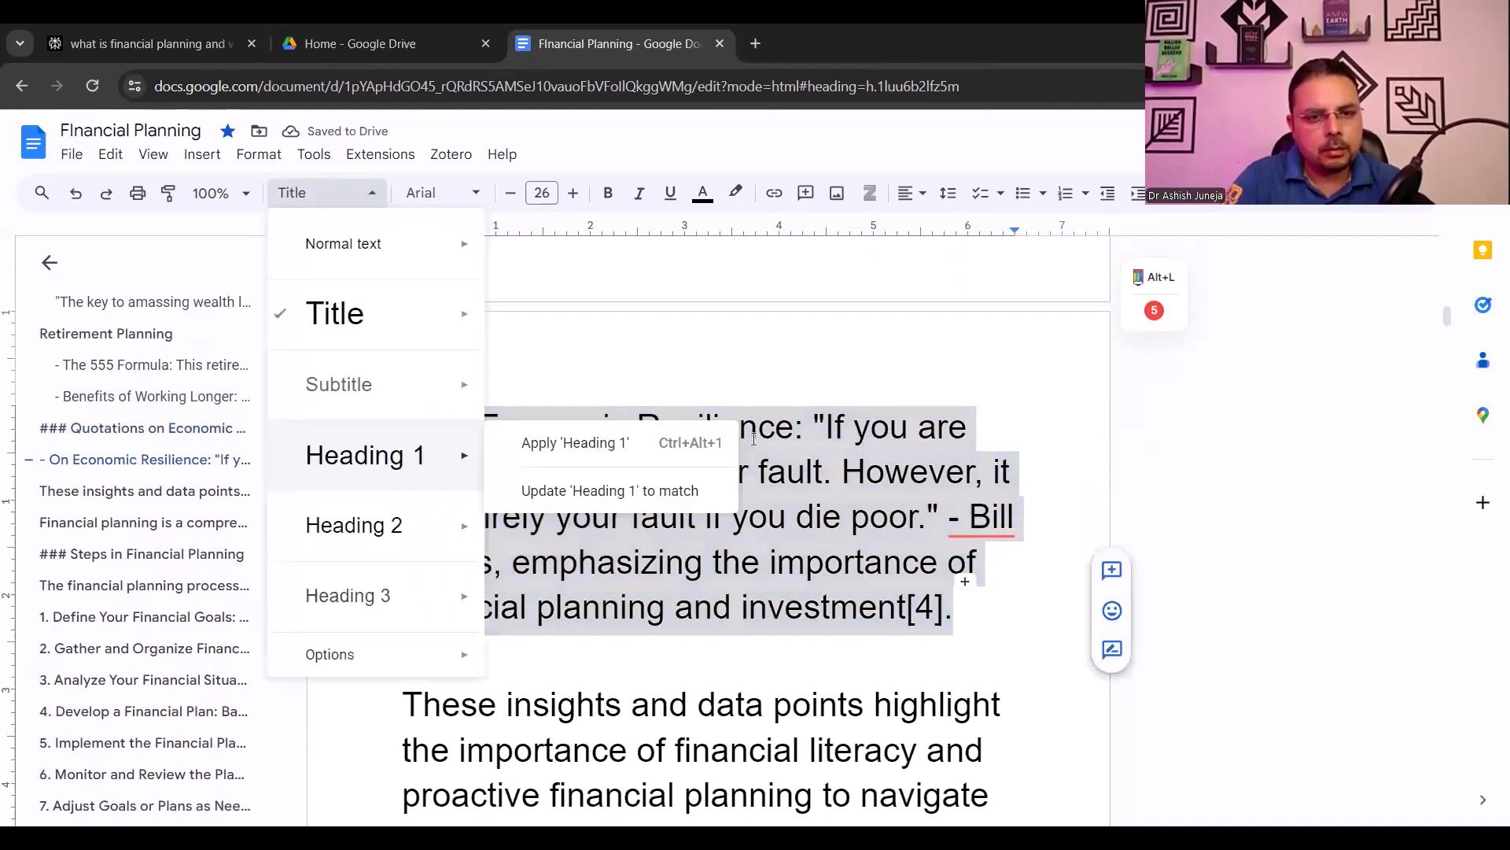
click(575, 442)
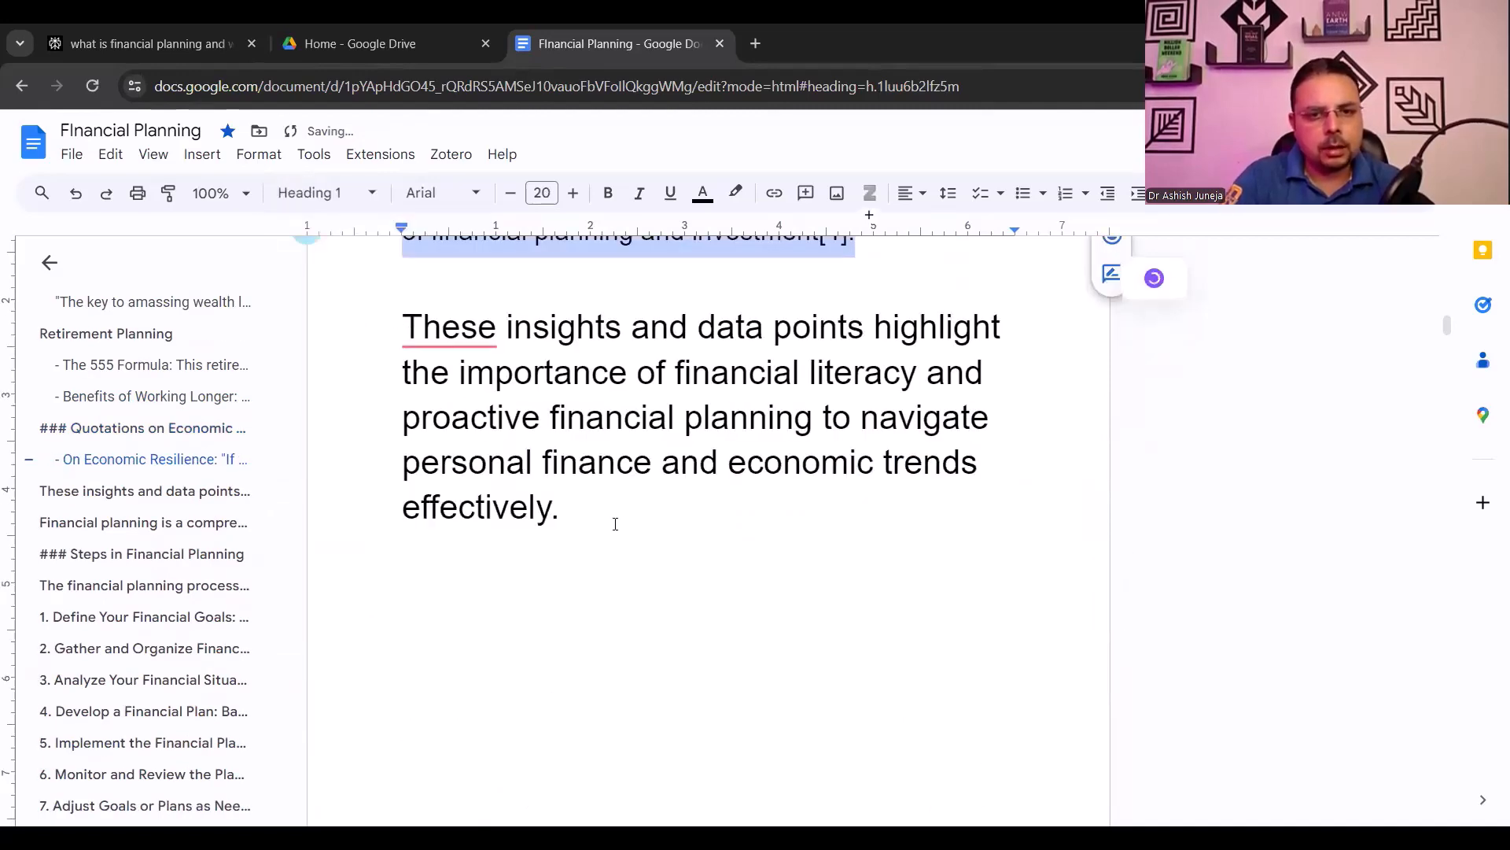
Delete the "These insights and data points highlight" paragraph and the empty space below it
triple_click(620, 522)
key(Delete)
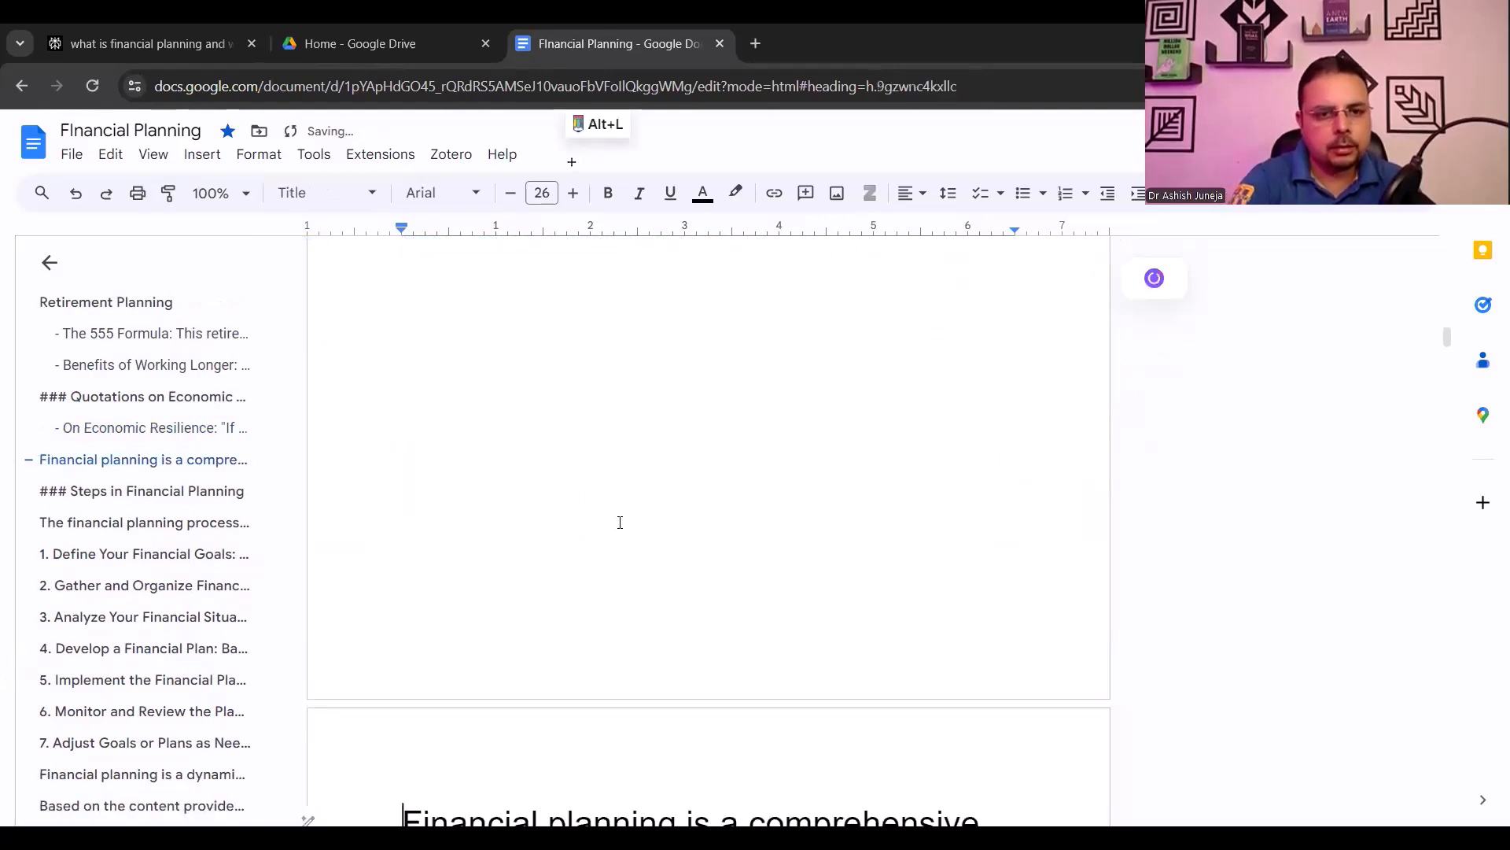
key(Delete)
key(Delete)
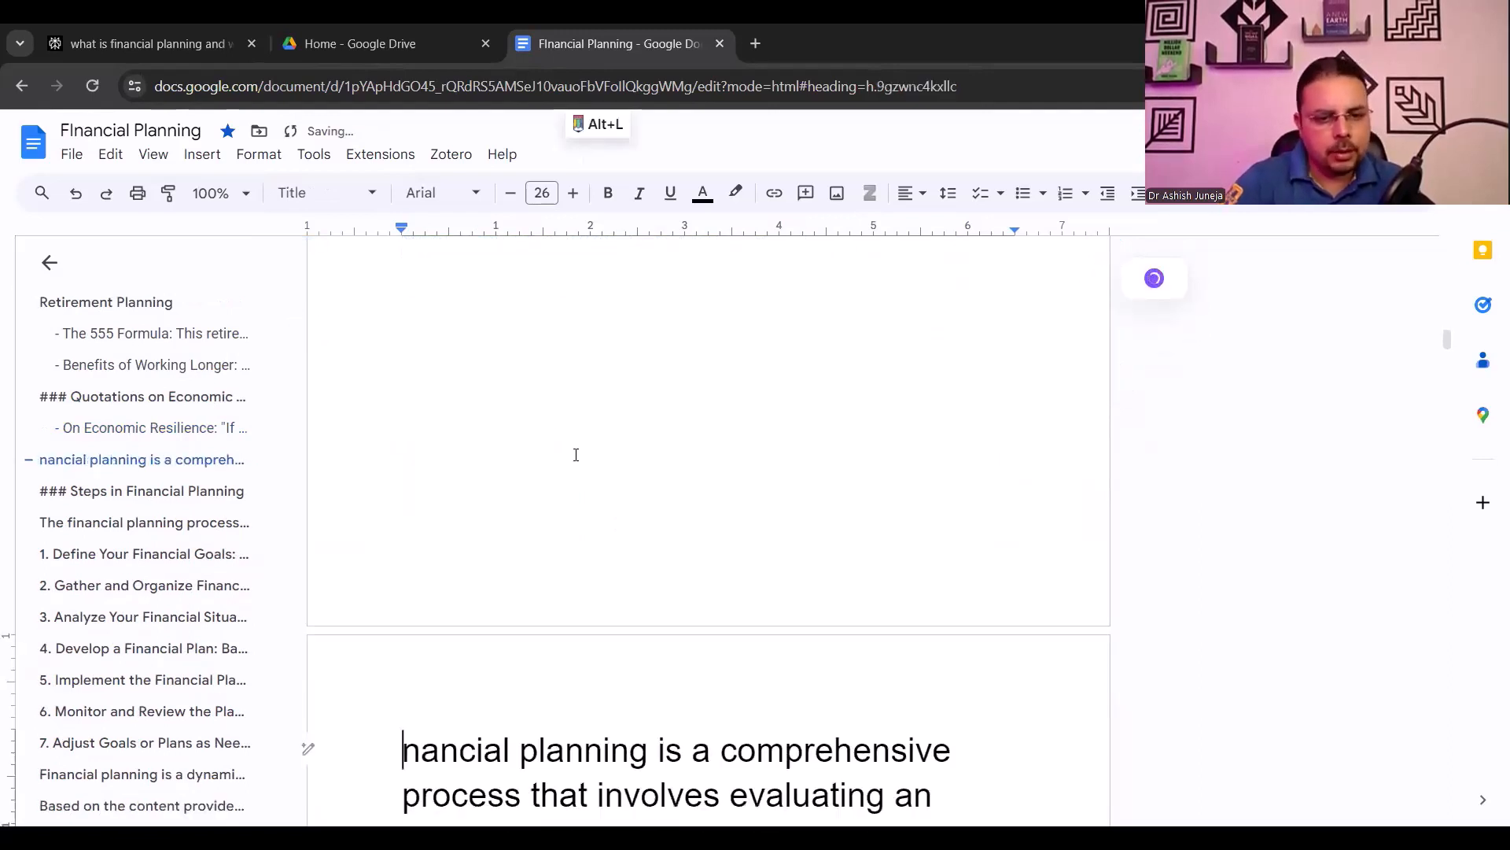
Restore the missing letters "Fin" at the start of the "Financial planning is a comprehensive process" paragraph
key(ctrl+f)
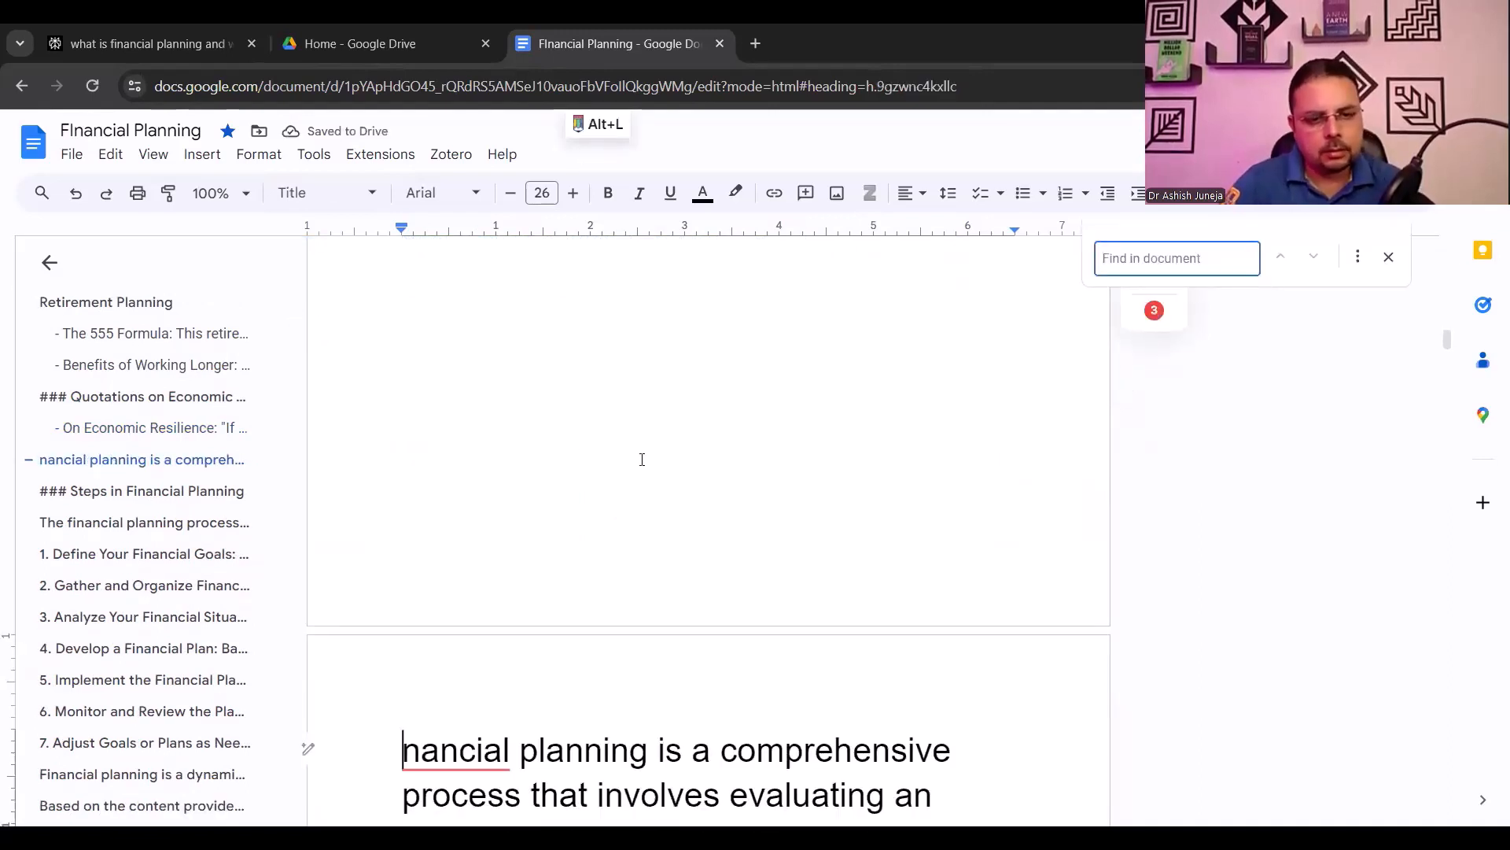
scroll(649, 461, up, 2)
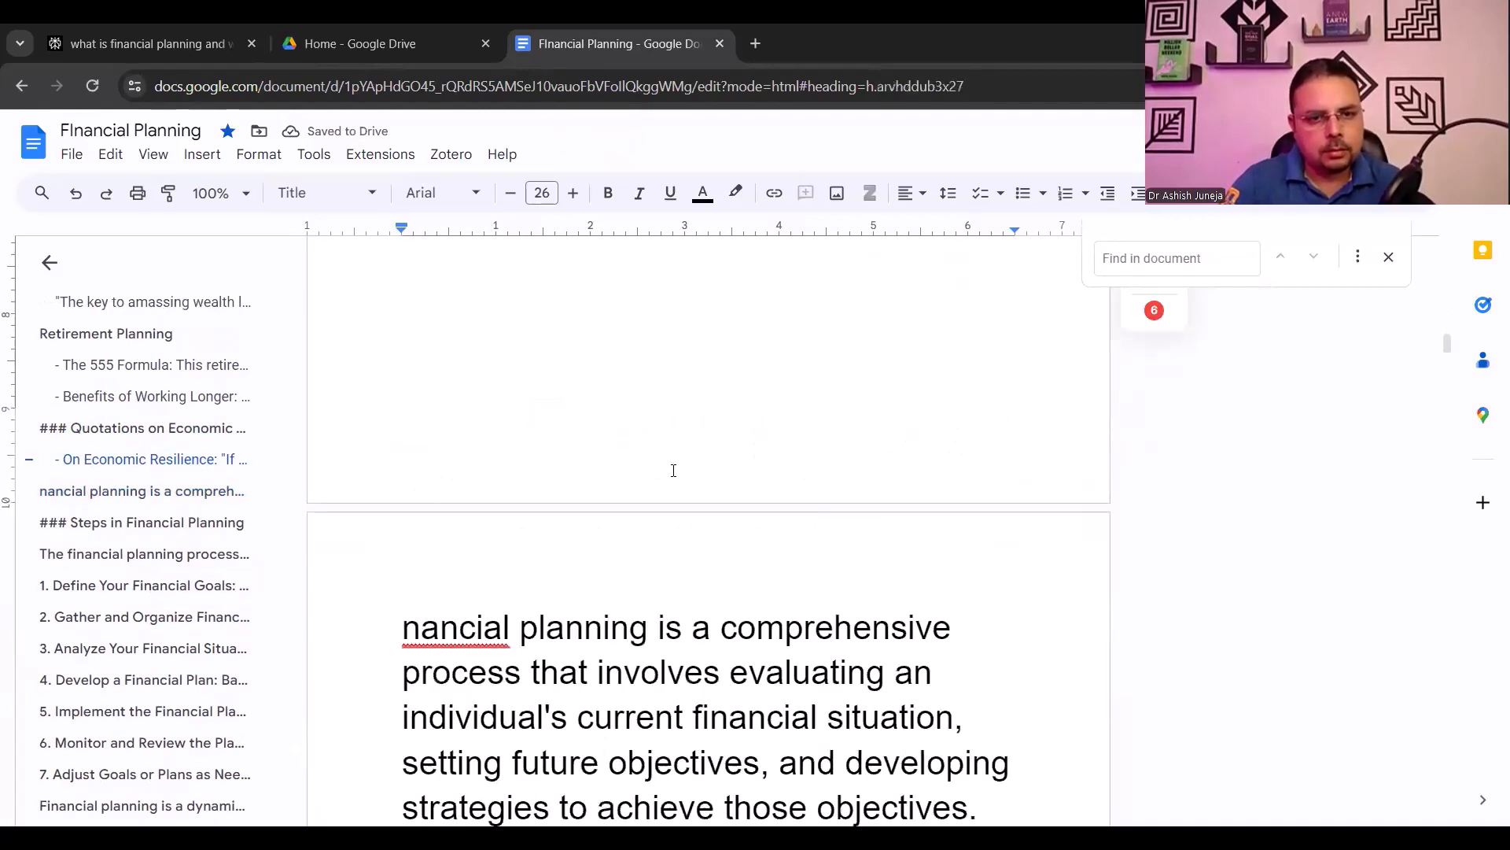
scroll(673, 470, up, 5)
scroll(674, 470, up, 3)
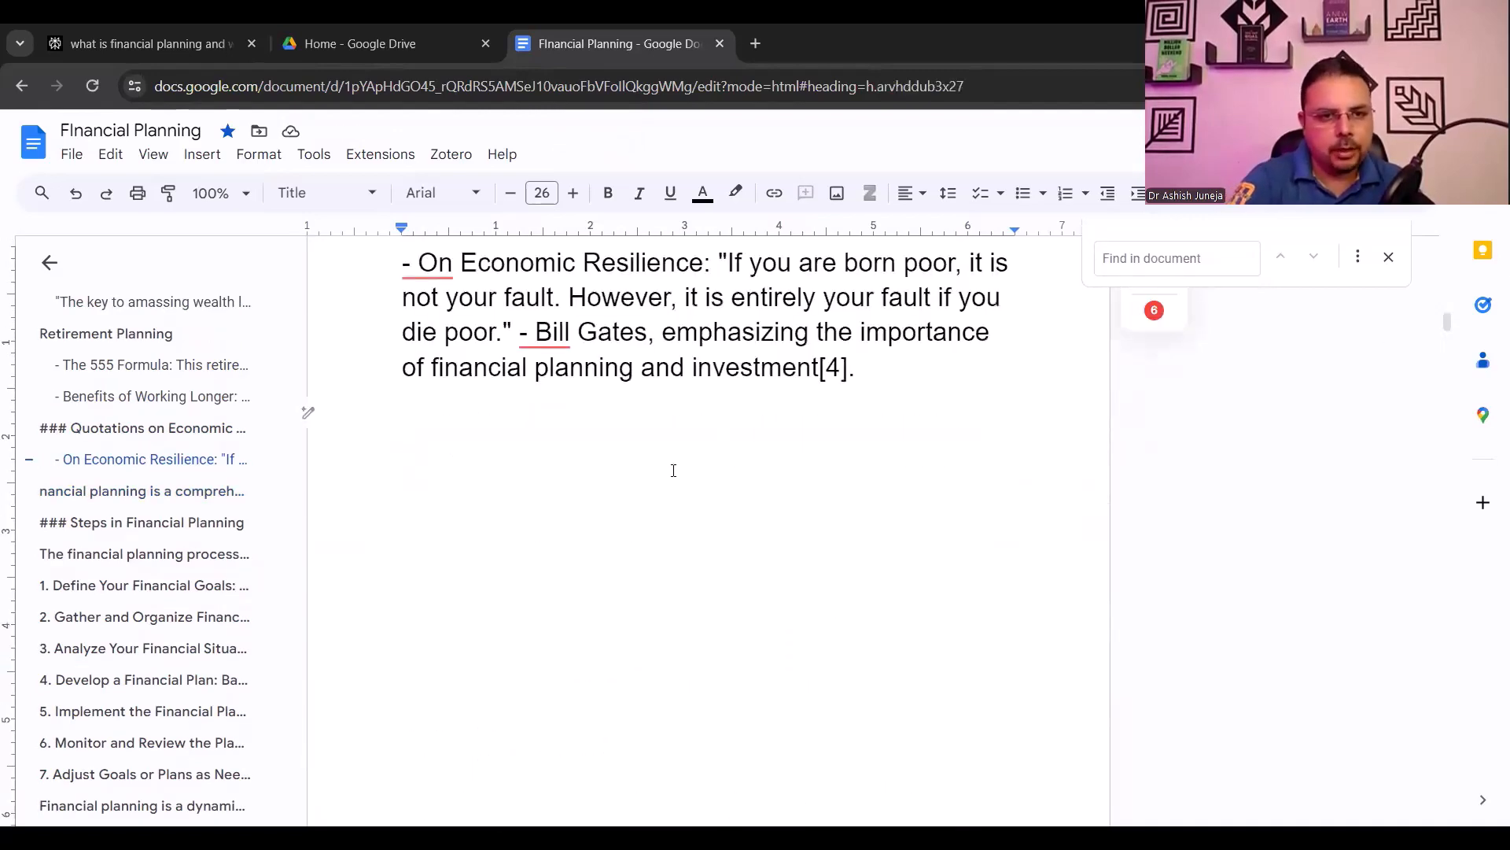
key(Delete)
key(ctrl+f)
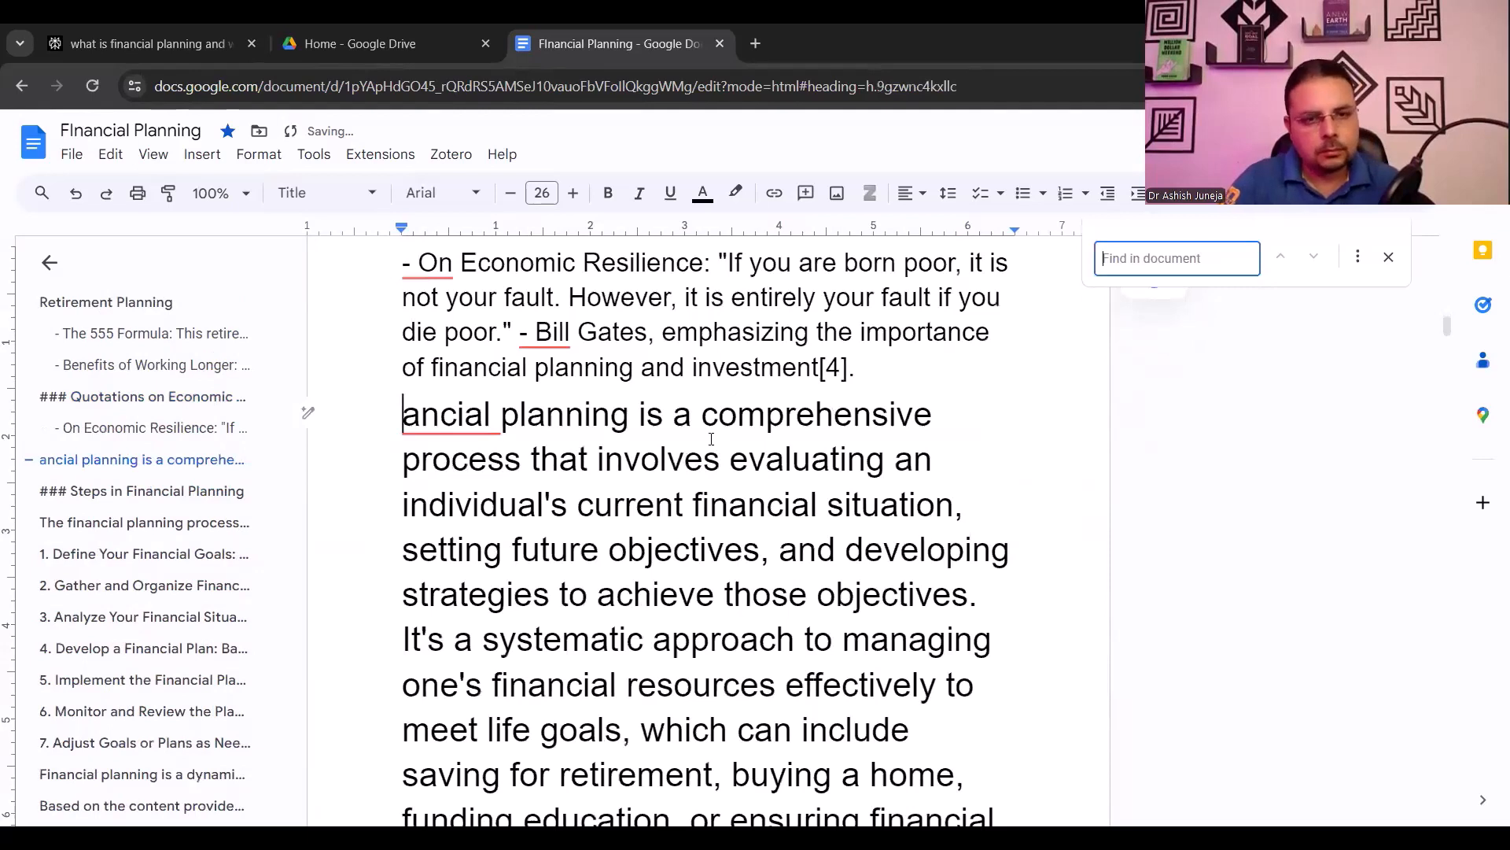
click(437, 415)
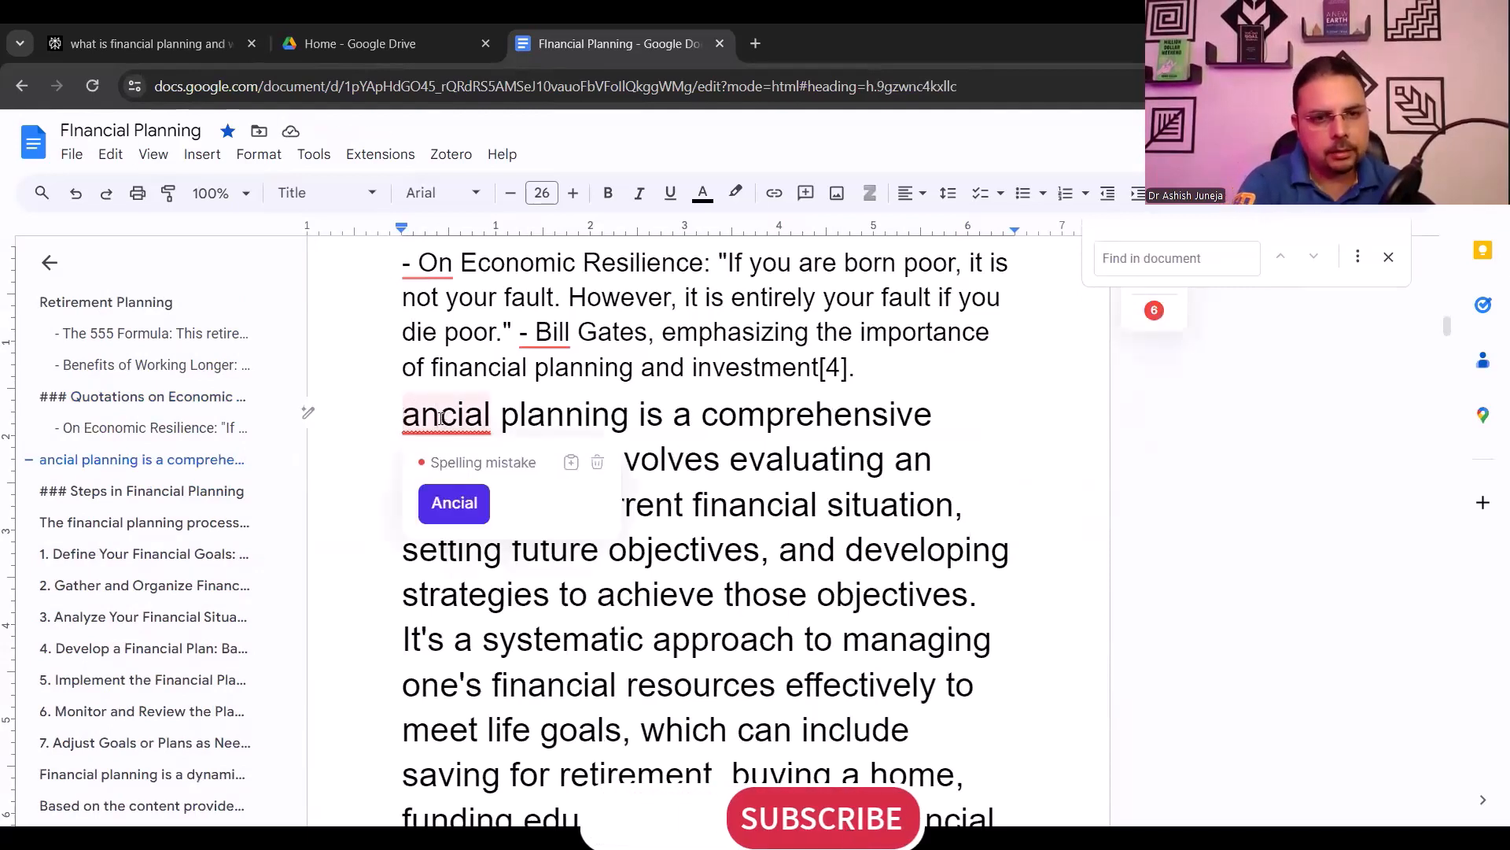
key(Home)
text(Fin)
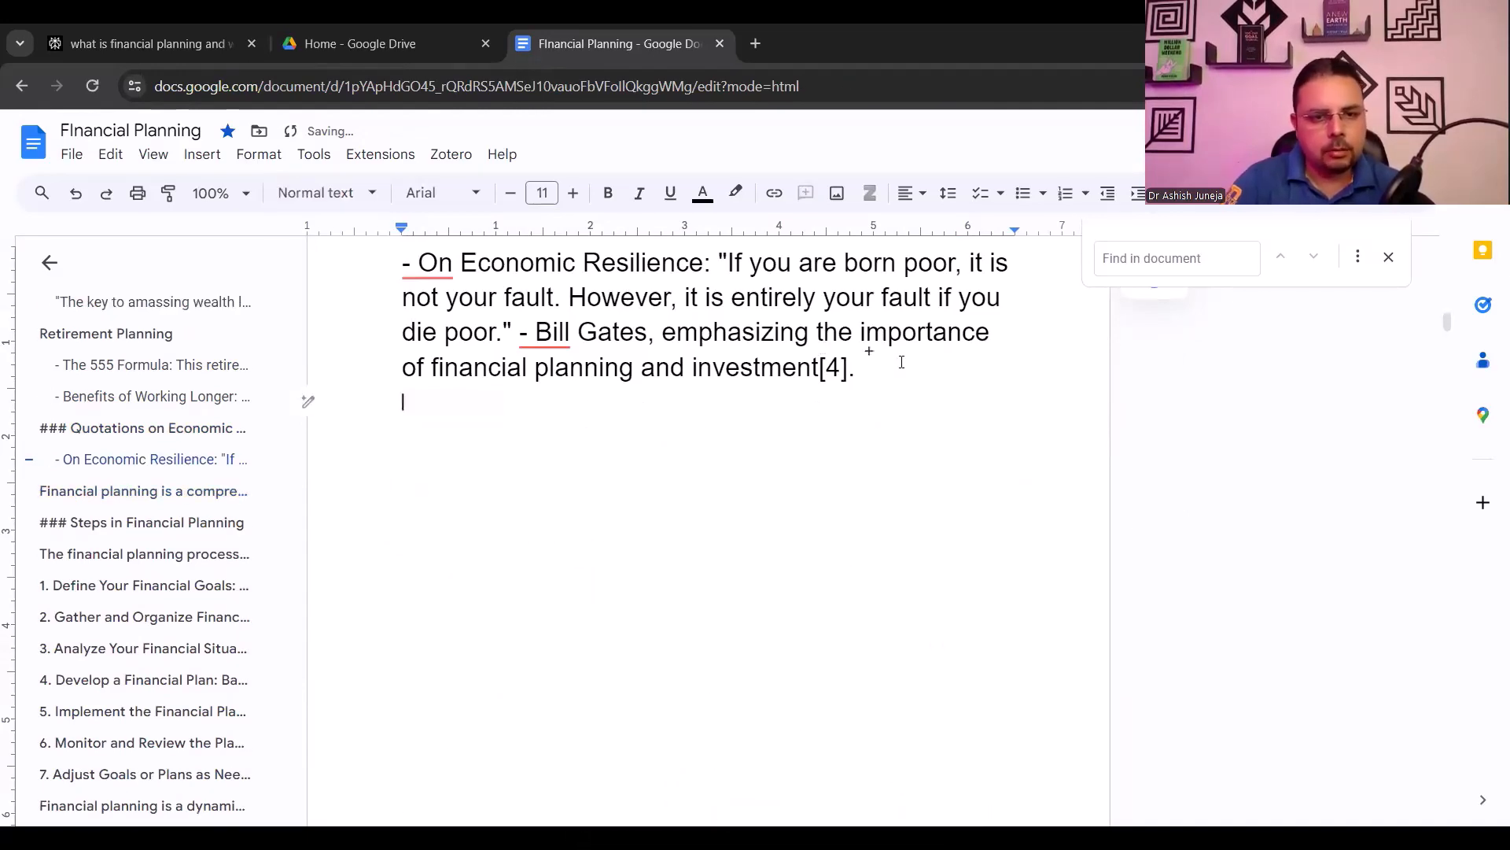
Insert the line "Financial Planning" above the "Financial planning is a comprehensive process" paragraph, followed by a new line
scroll(901, 362, down, 3)
scroll(472, 405, down, 3)
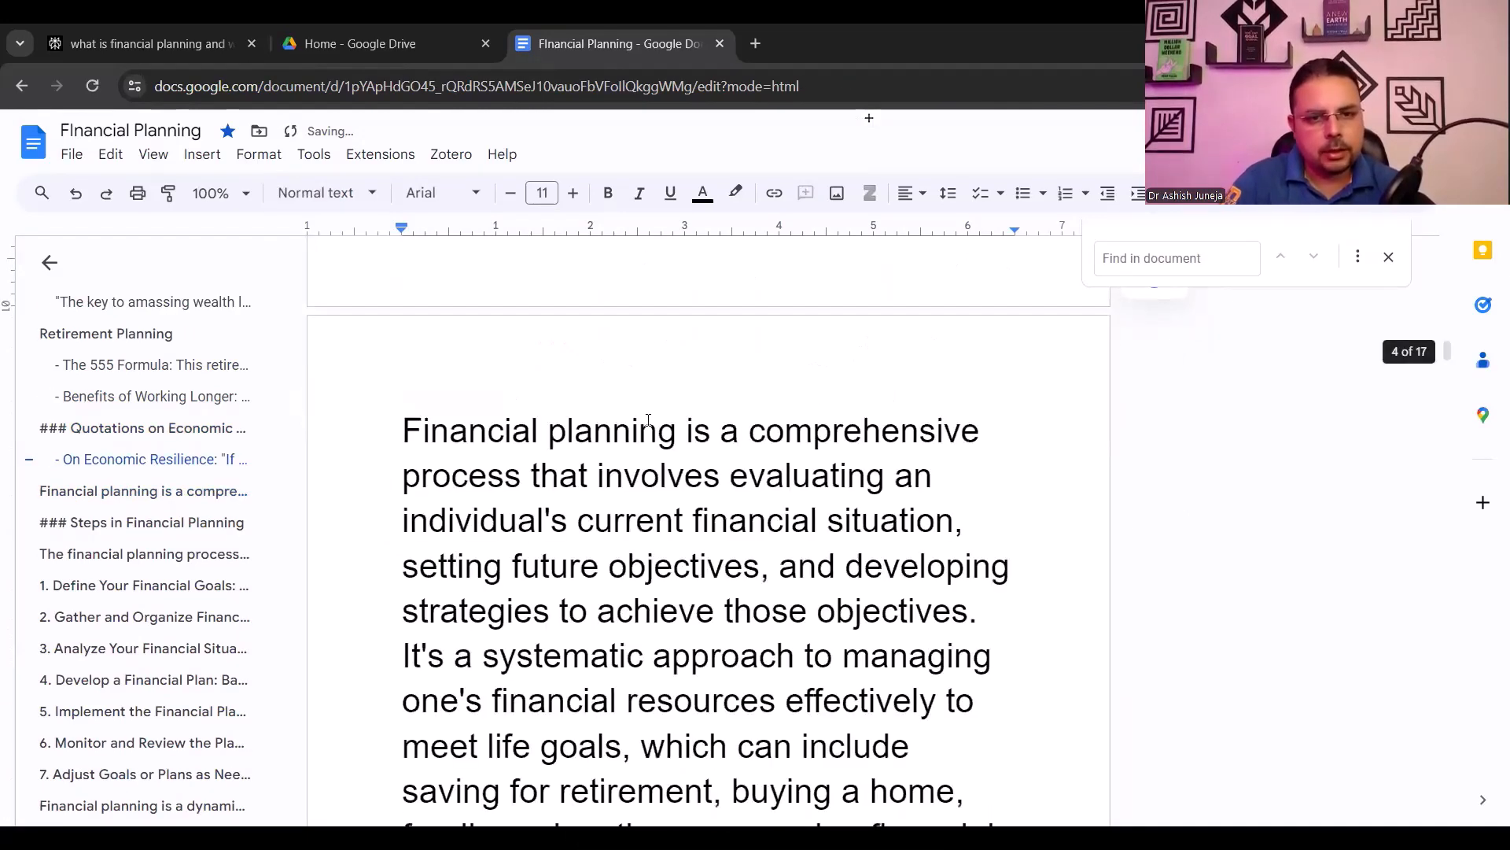
drag(403, 430, 719, 422)
click(507, 430)
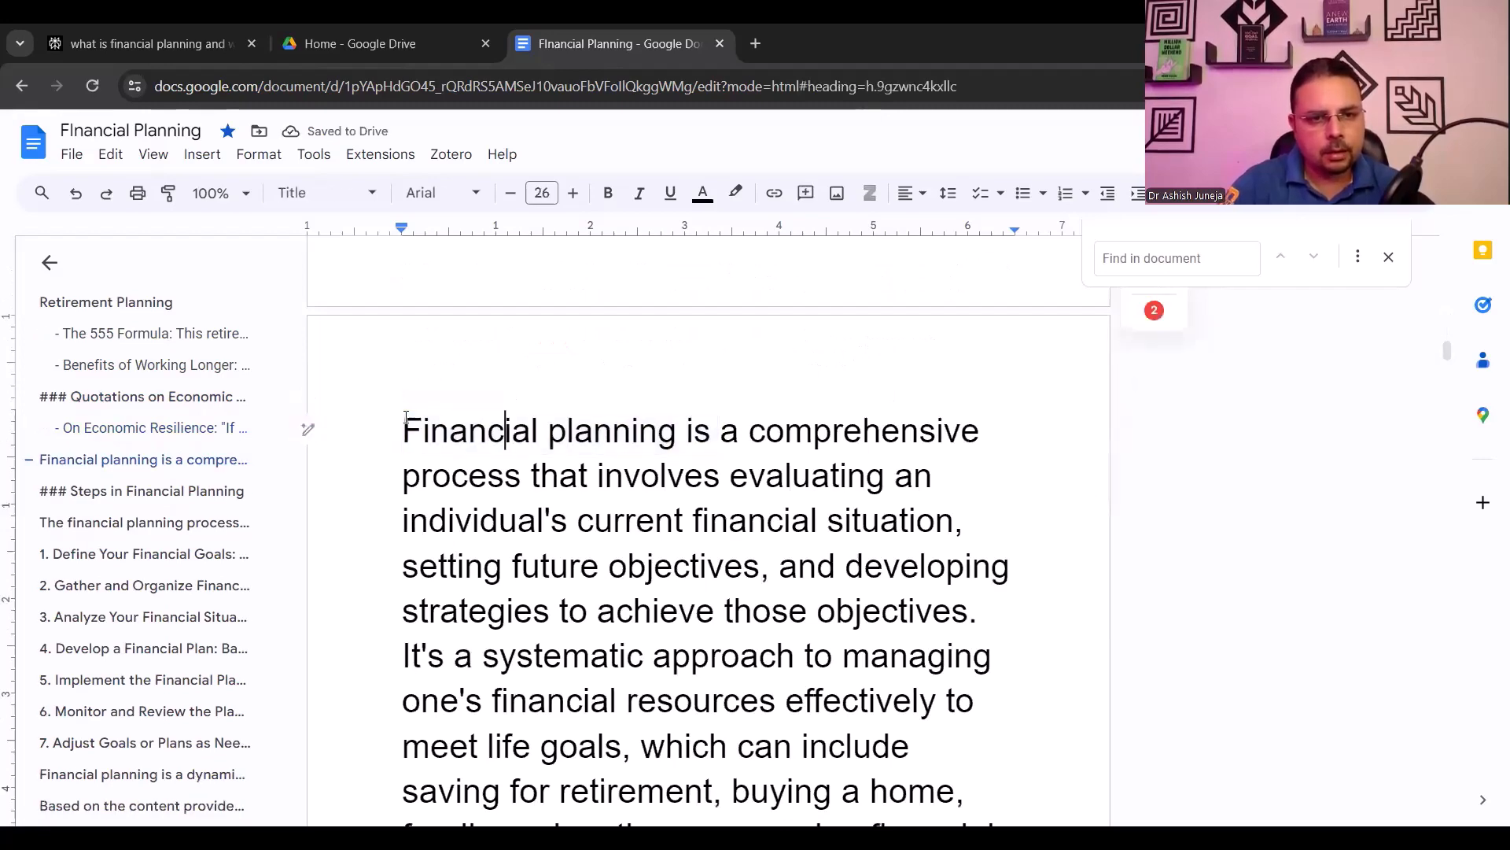
click(406, 417)
key(Return)
key(Up)
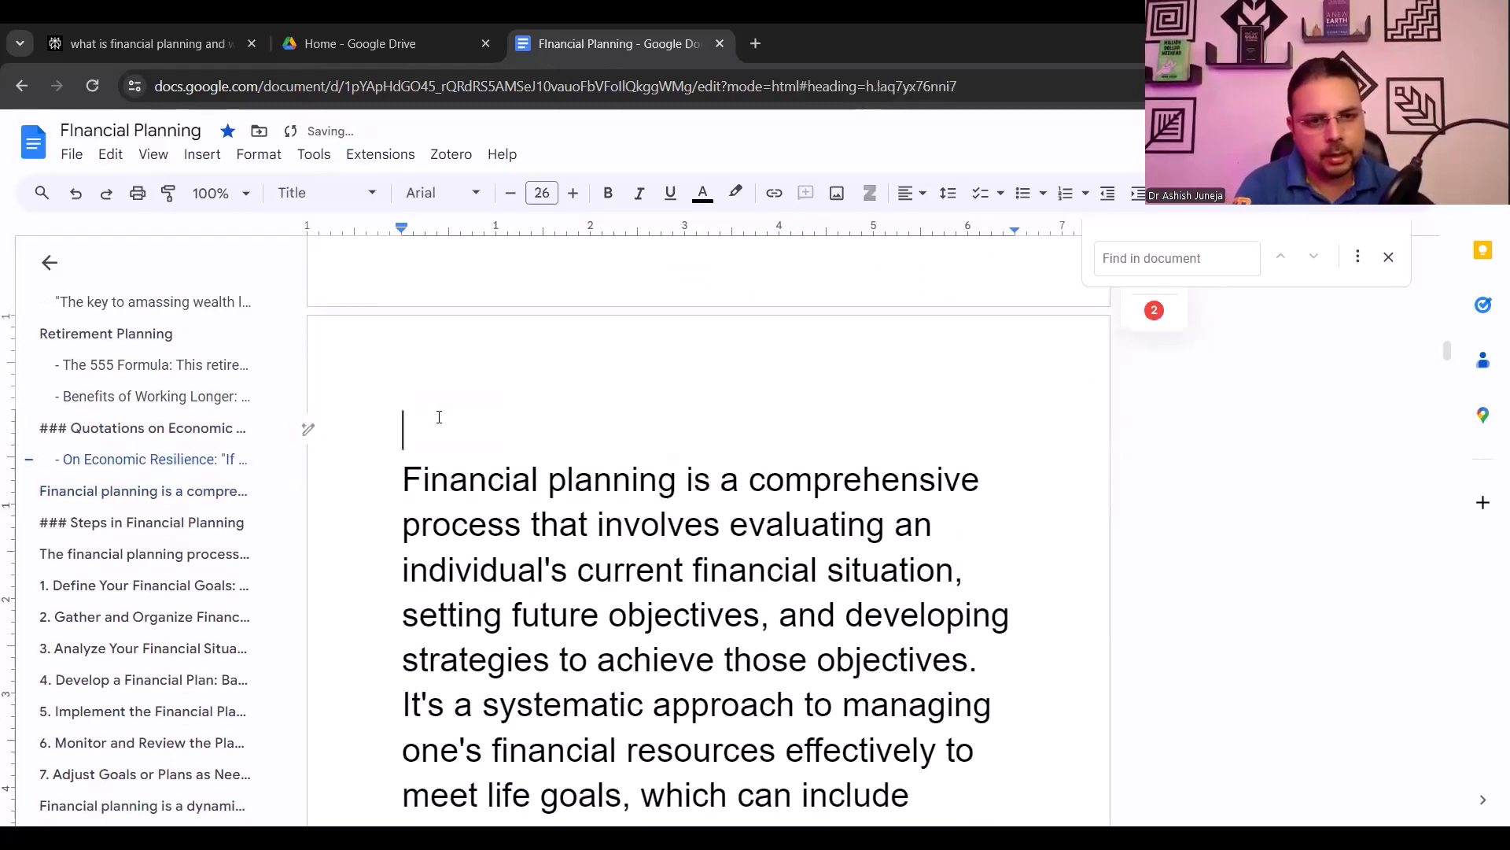
text(FIn)
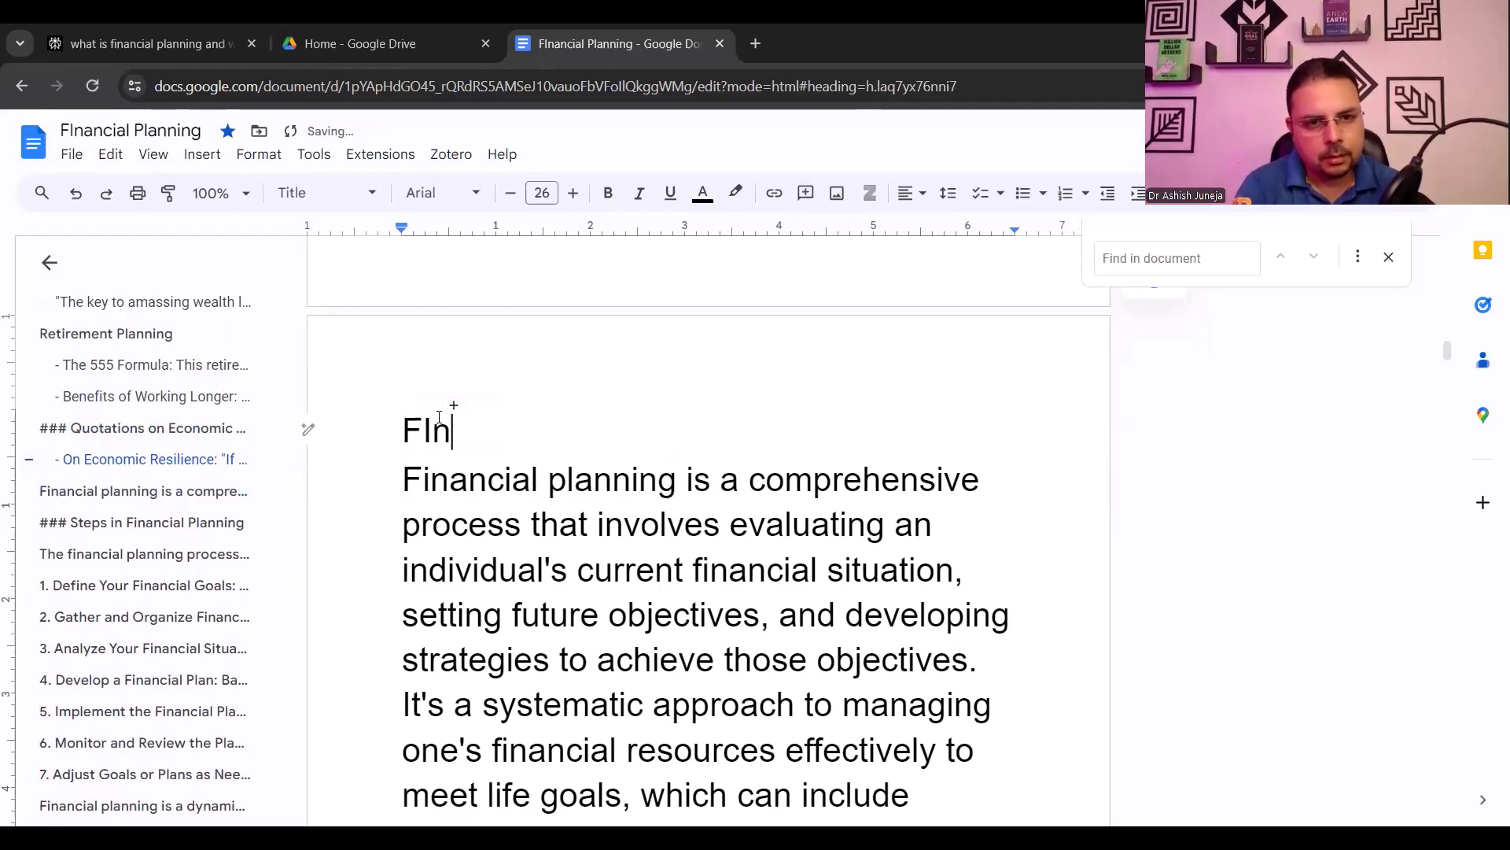
key(BackSpace)
key(BackSpace)
text(inancial )
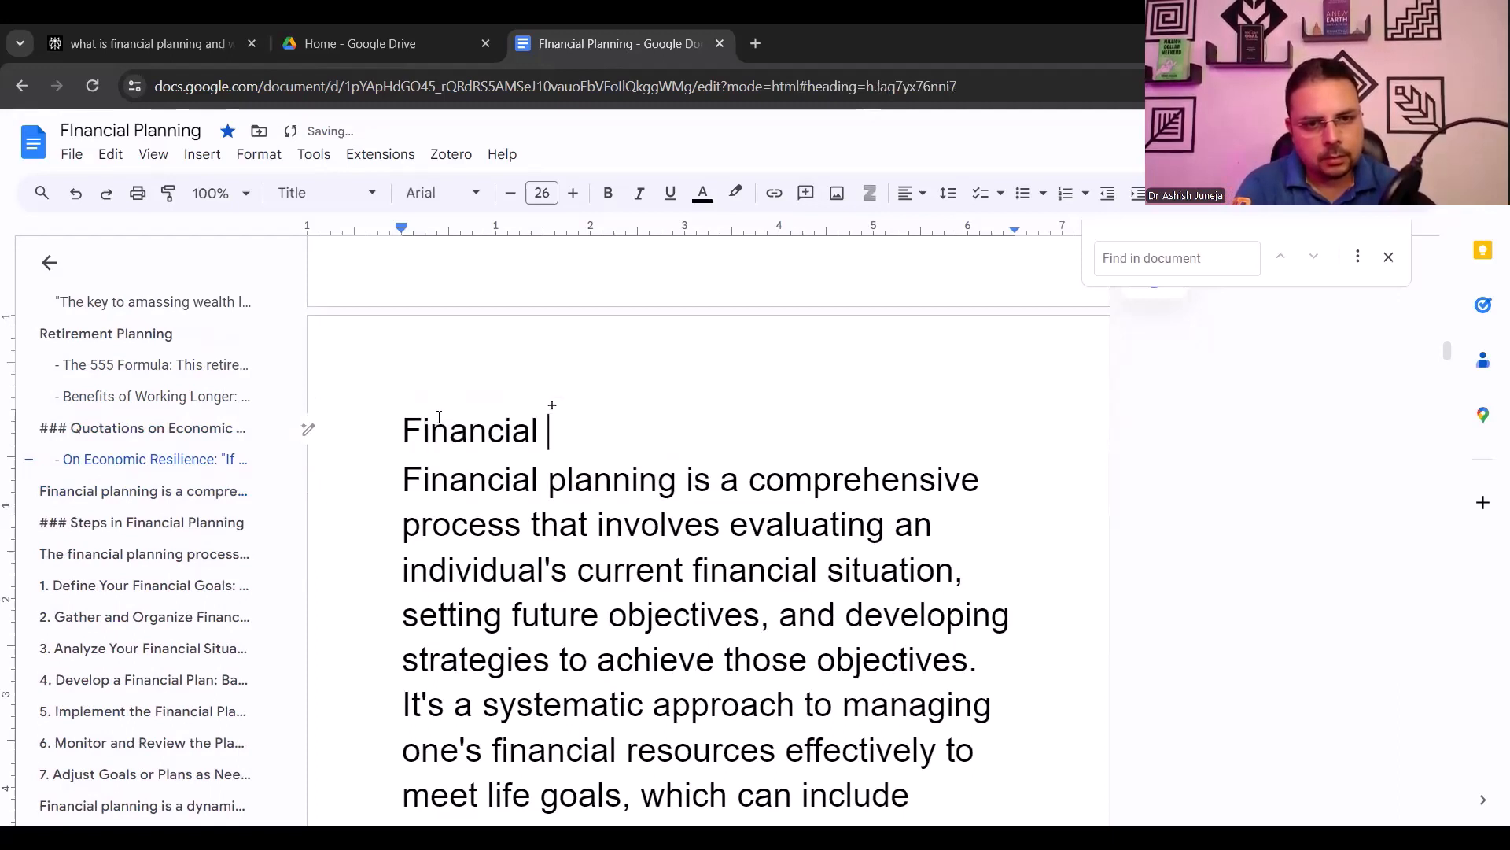
text(Planning)
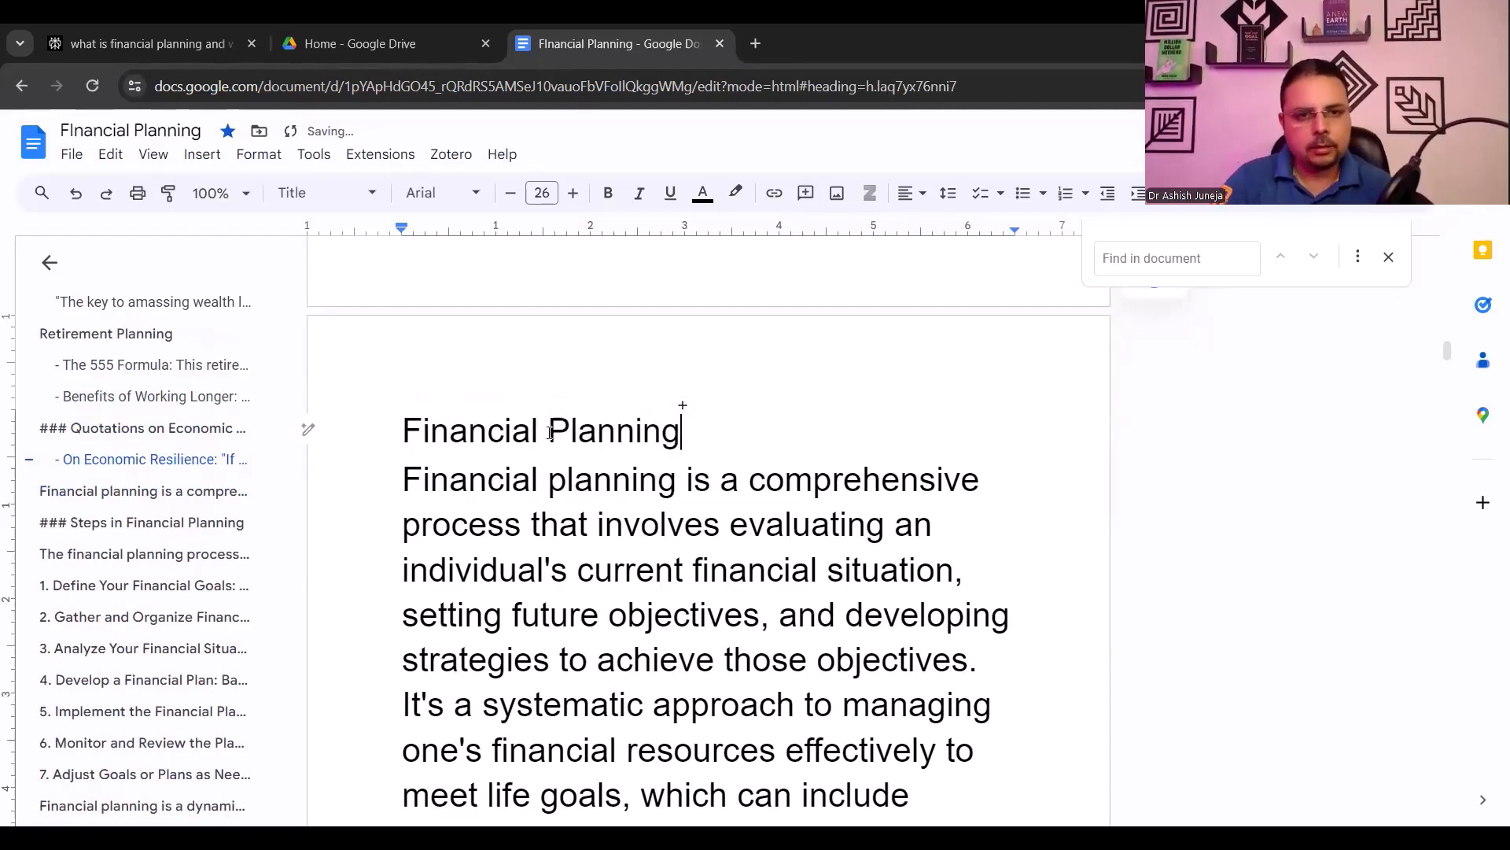
key(Return)
Apply the Title style to the new "Financial Planning" line
scroll(723, 452, up, 2)
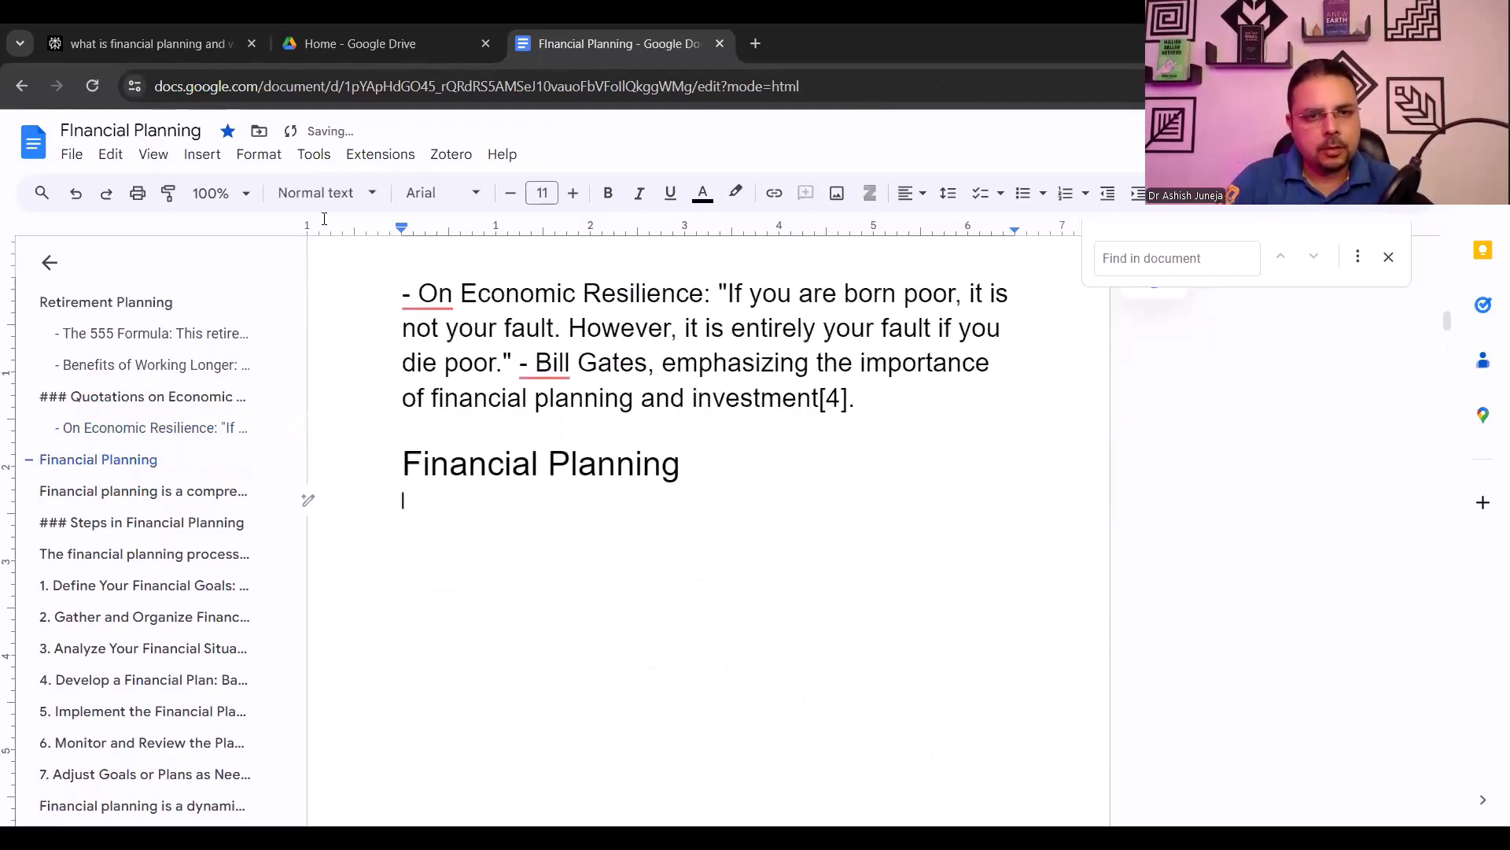
drag(687, 463, 402, 464)
click(336, 193)
mouse_move(438, 456)
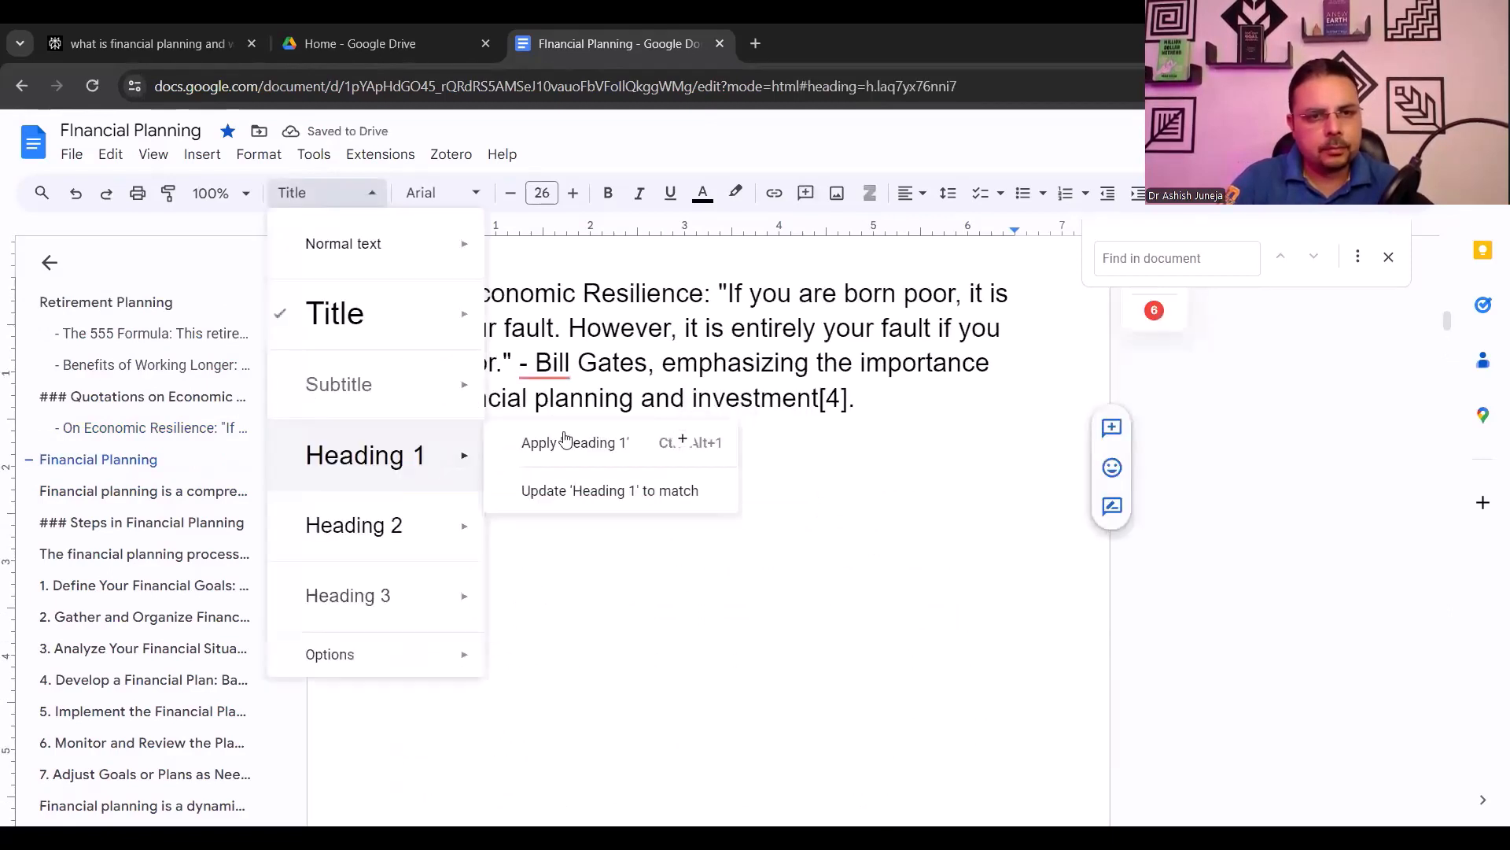
mouse_move(408, 327)
click(576, 313)
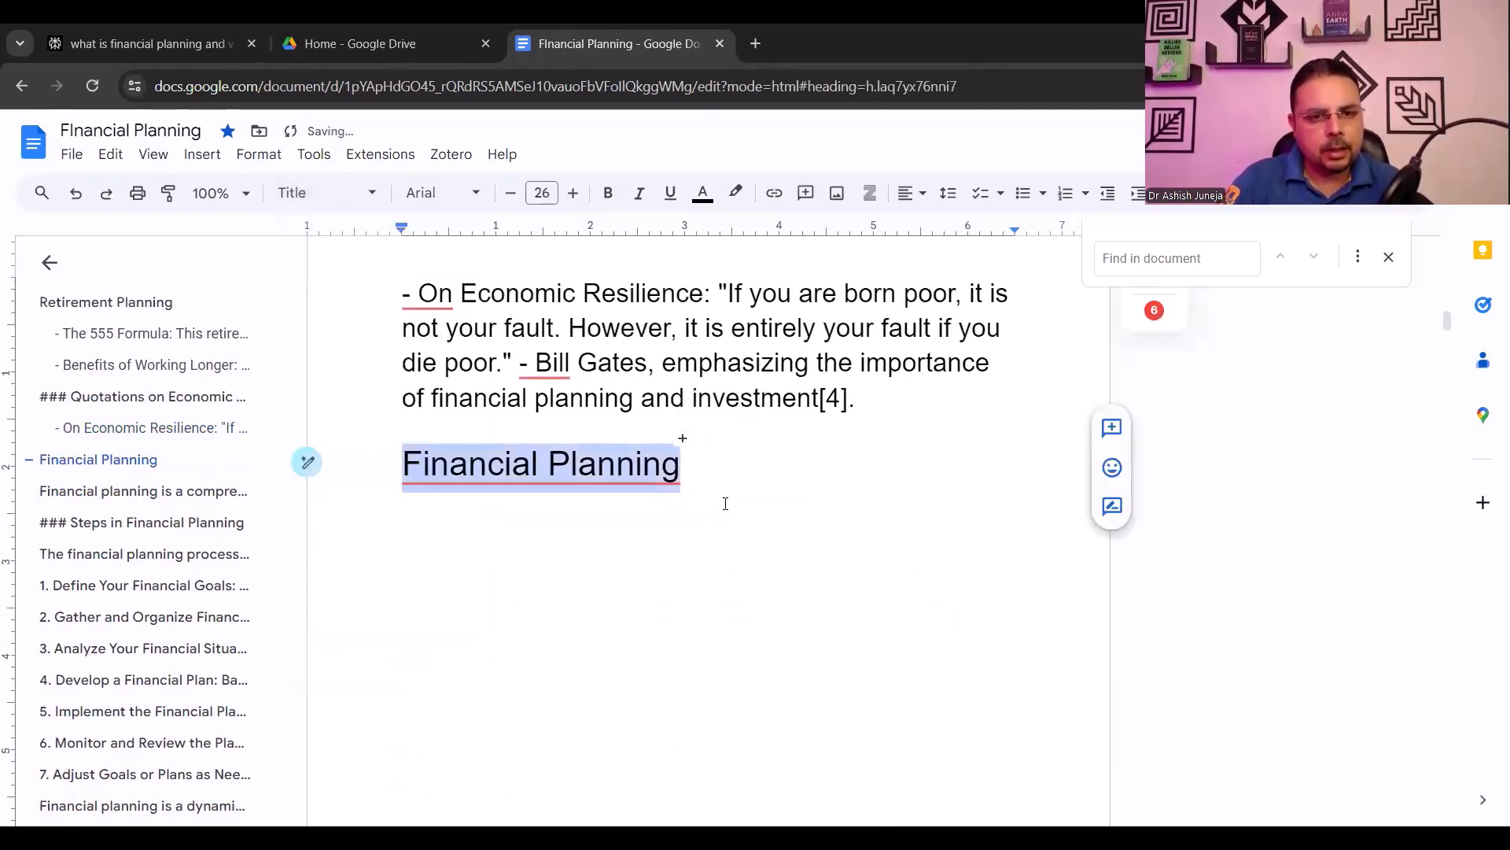
Apply the Heading 1 style to the whole "Financial planning is a comprehensive process" paragraph, leaving out the "### Steps in Financial Planning" line
scroll(588, 443, down, 4)
scroll(475, 269, down, 2)
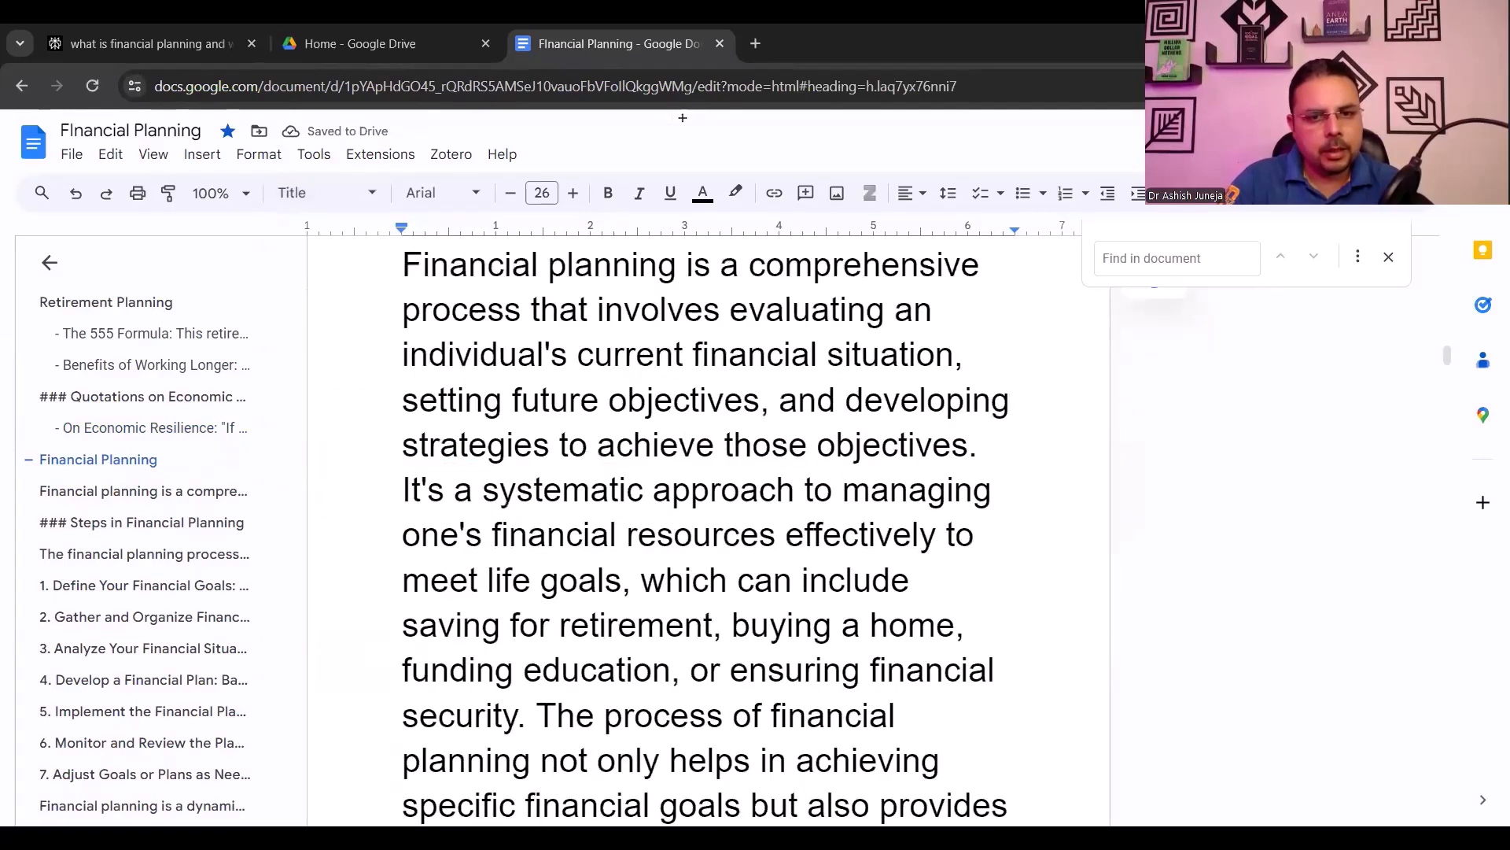
scroll(928, 657, down, 2)
triple_click(928, 657)
scroll(959, 667, down, 6)
shift+click(966, 379)
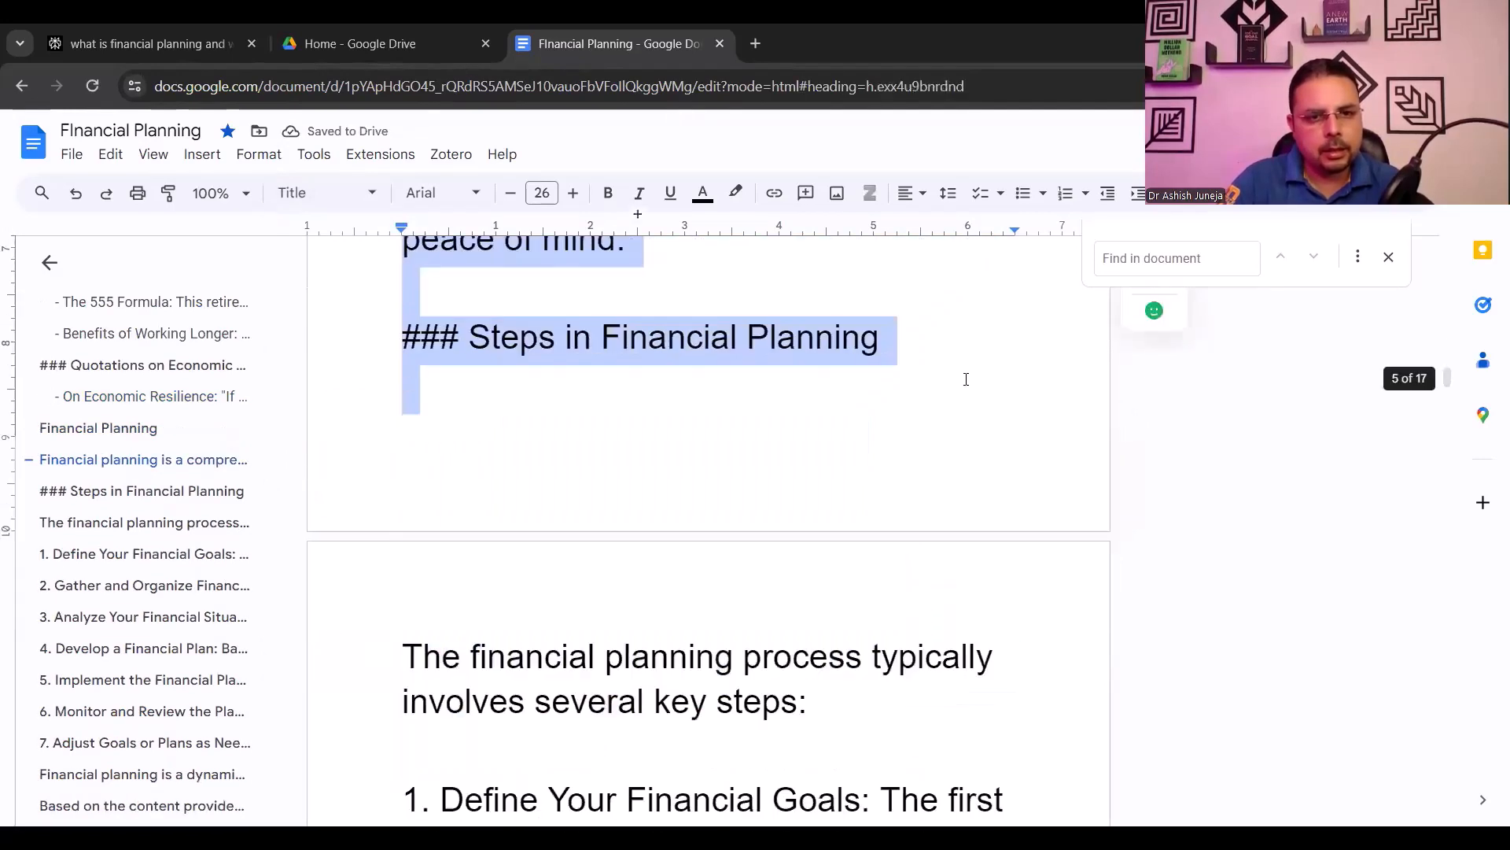
shift+click(980, 294)
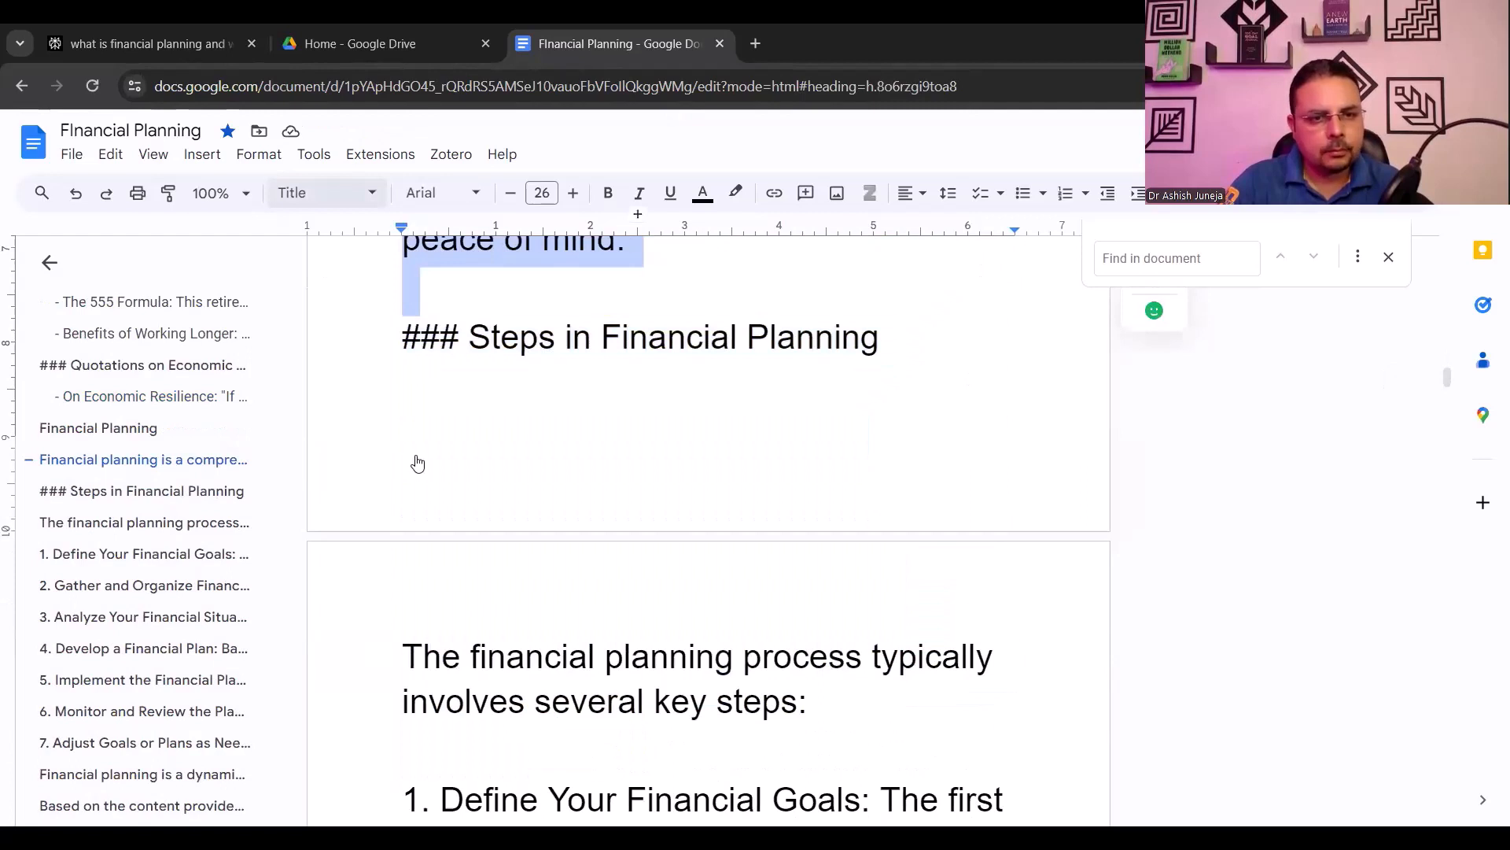
click(327, 193)
mouse_move(430, 391)
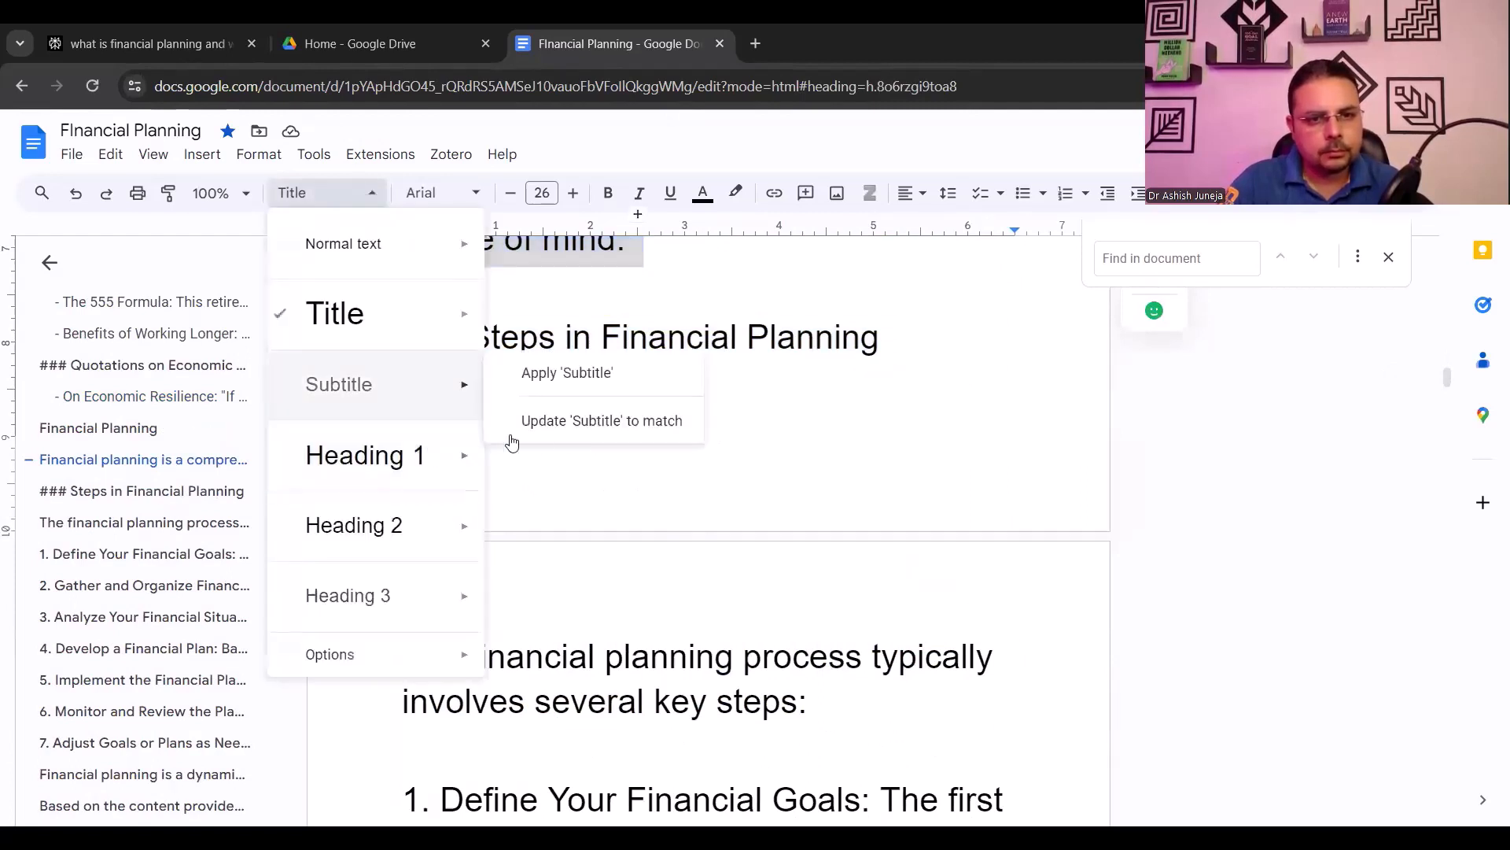
click(543, 442)
Apply the Heading 1 style to the "### Steps in Financial Planning" line
click(489, 359)
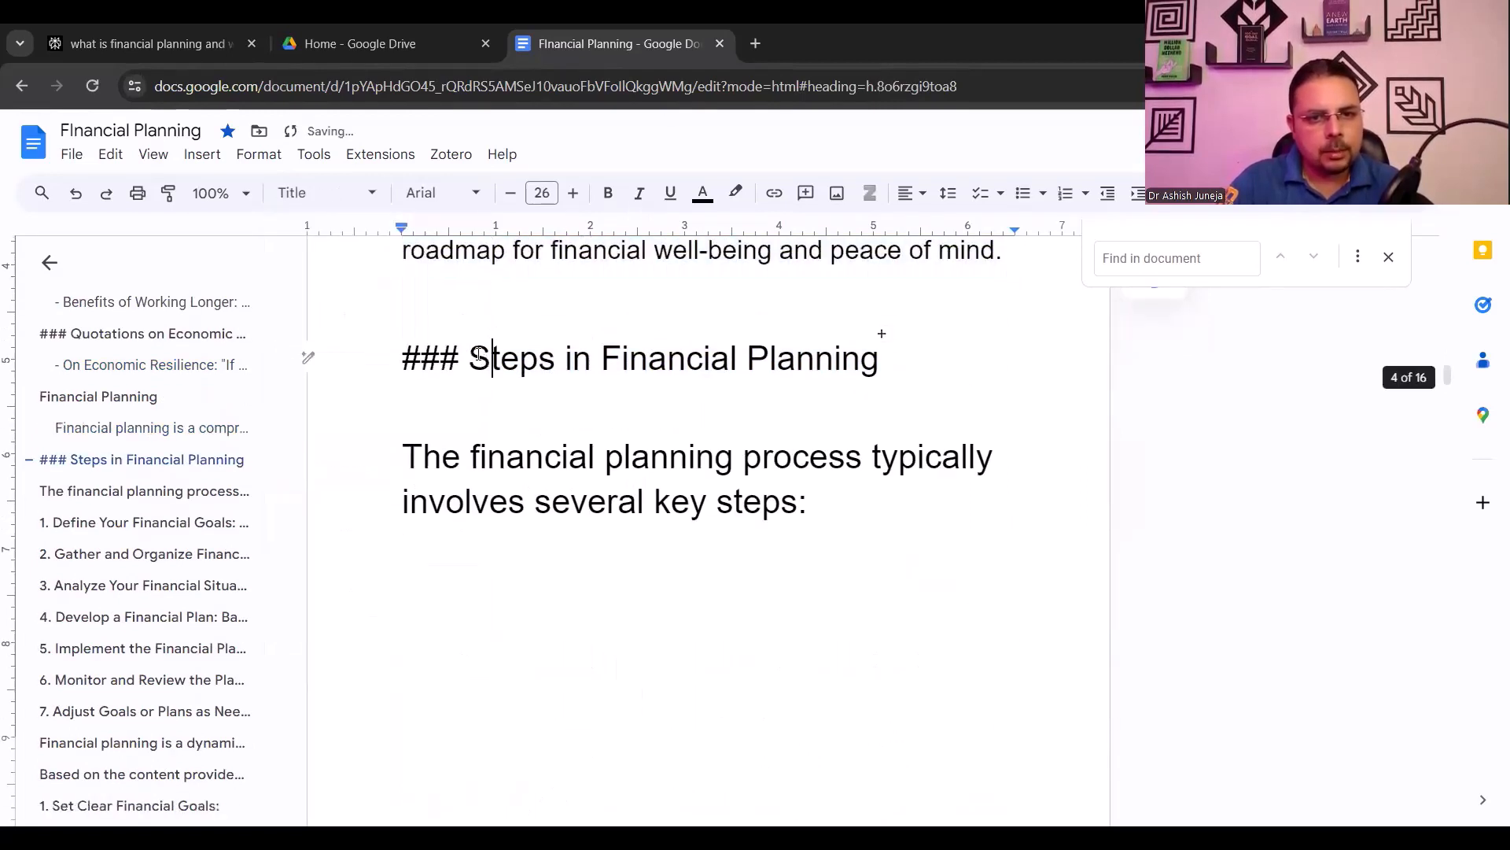
drag(480, 354, 917, 354)
click(339, 200)
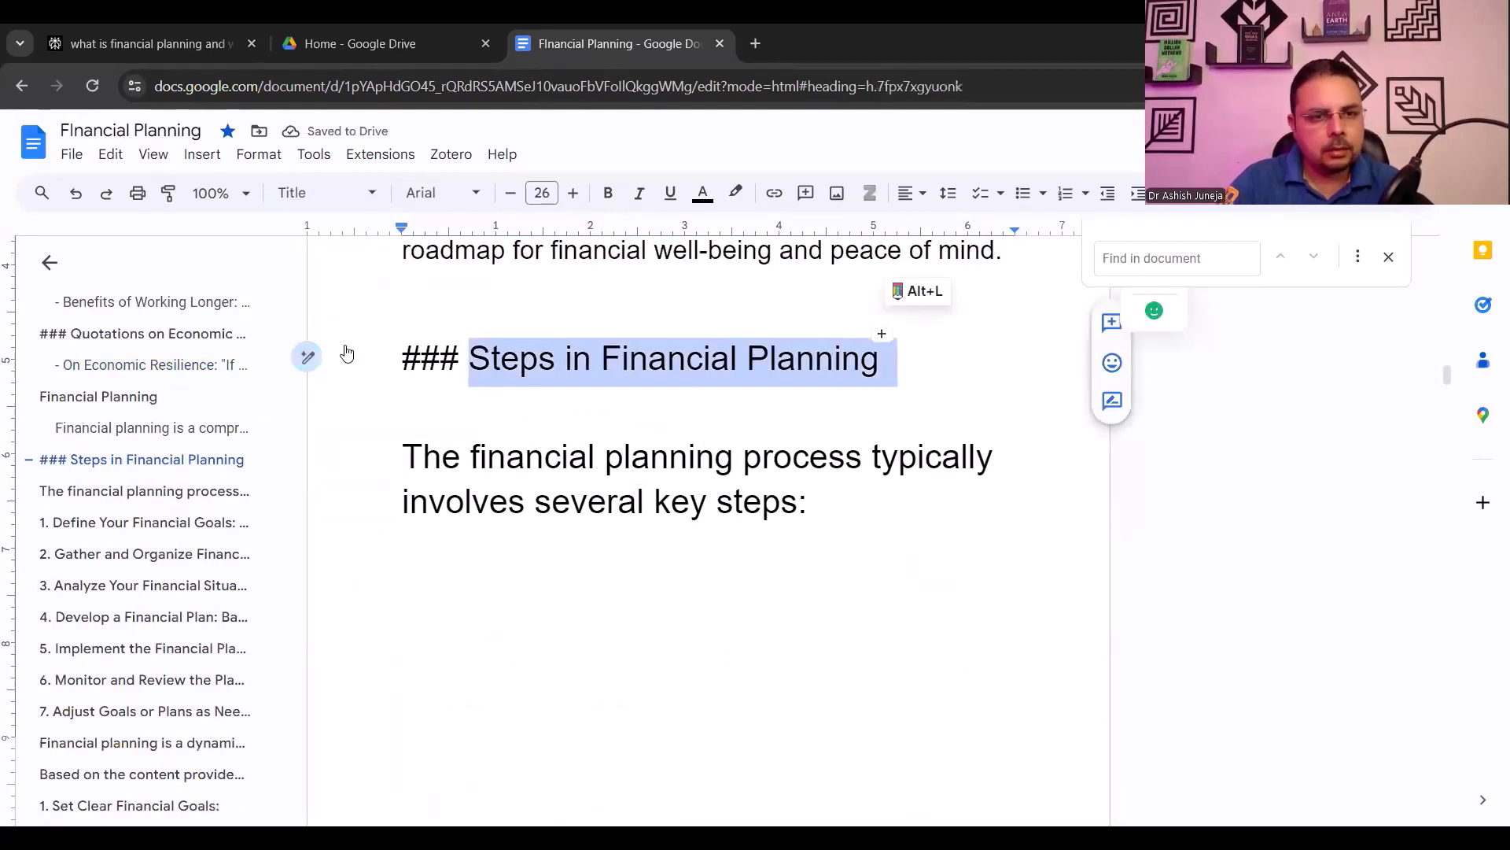
mouse_move(381, 455)
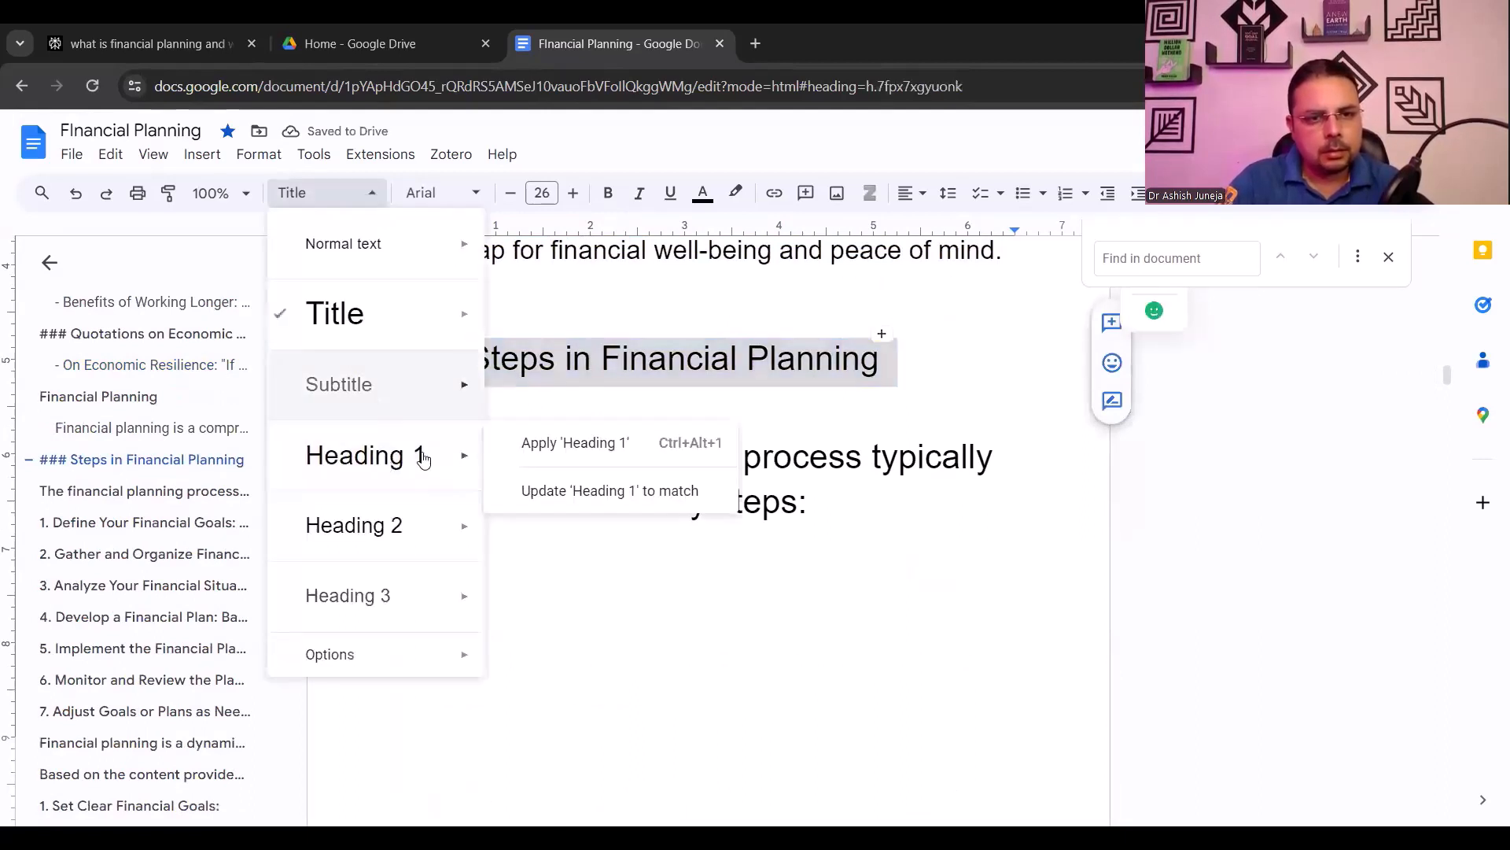
click(575, 443)
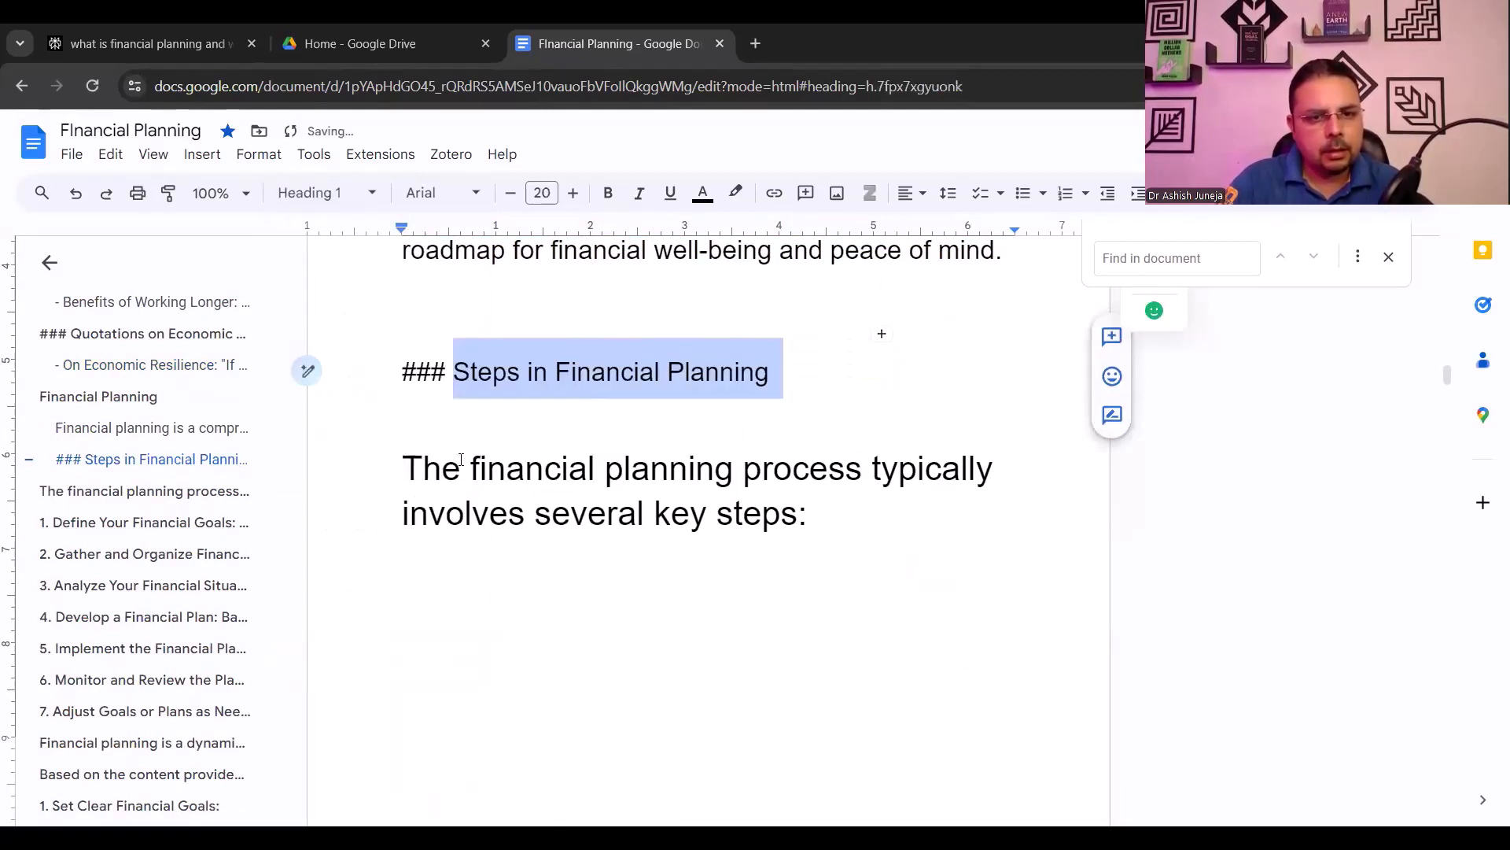
Apply the Heading 2 style to the text from "The financial planning process typically involves" through the end of item 7, "Adjust Goals or Plans as Needed"
triple_click(461, 460)
drag(820, 488, 815, 802)
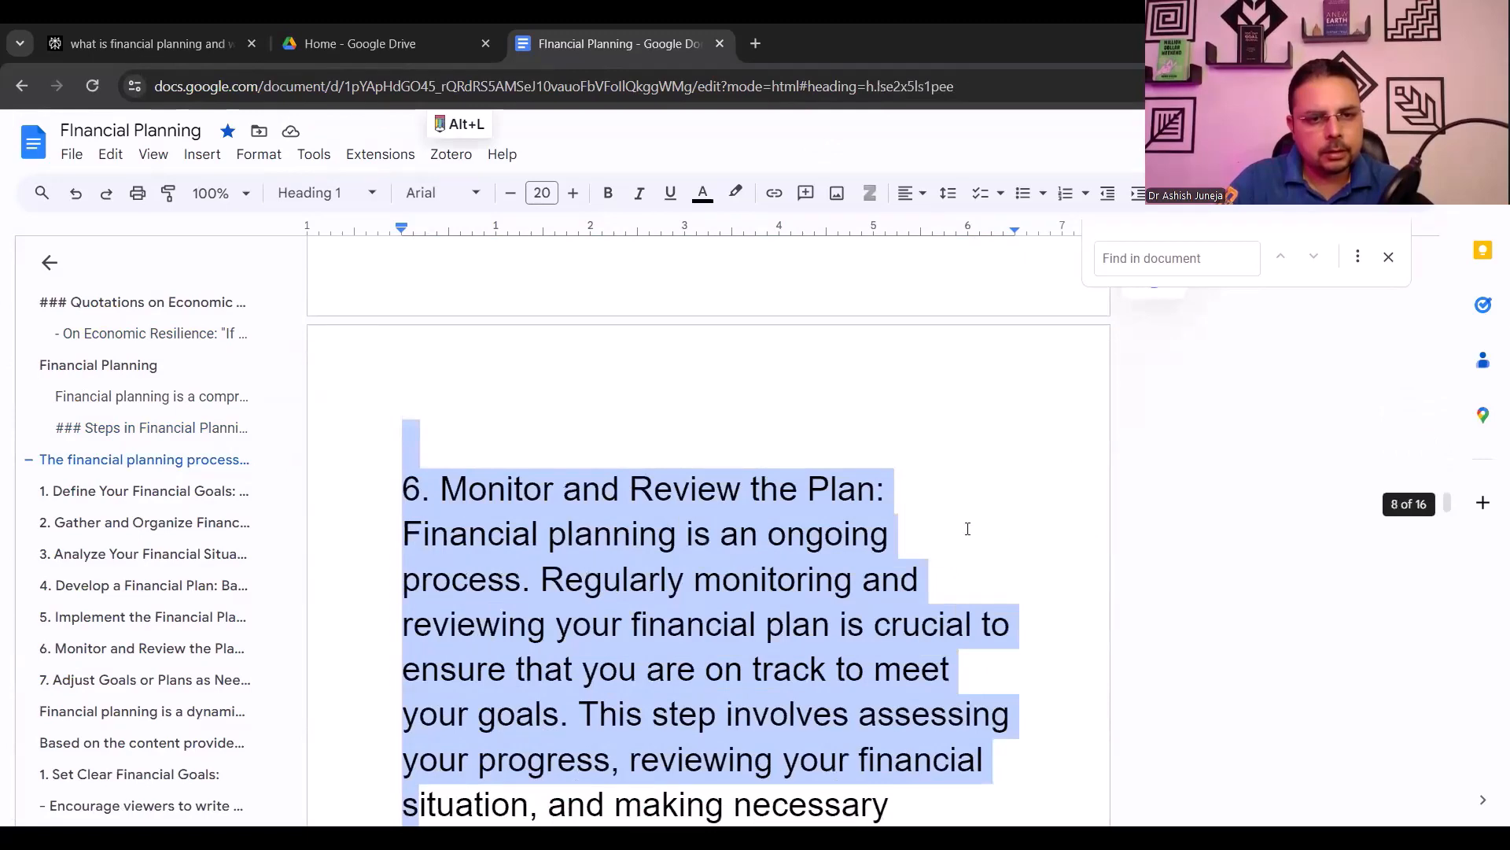
key(shift+Down)
key(shift+Down)
key(shift+Down)
key(shift+Down)
key(shift+Down)
key(shift+Down)
key(shift+Down)
key(shift+Down)
key(shift+Down)
key(shift+Down)
key(shift+Down)
key(shift+Down)
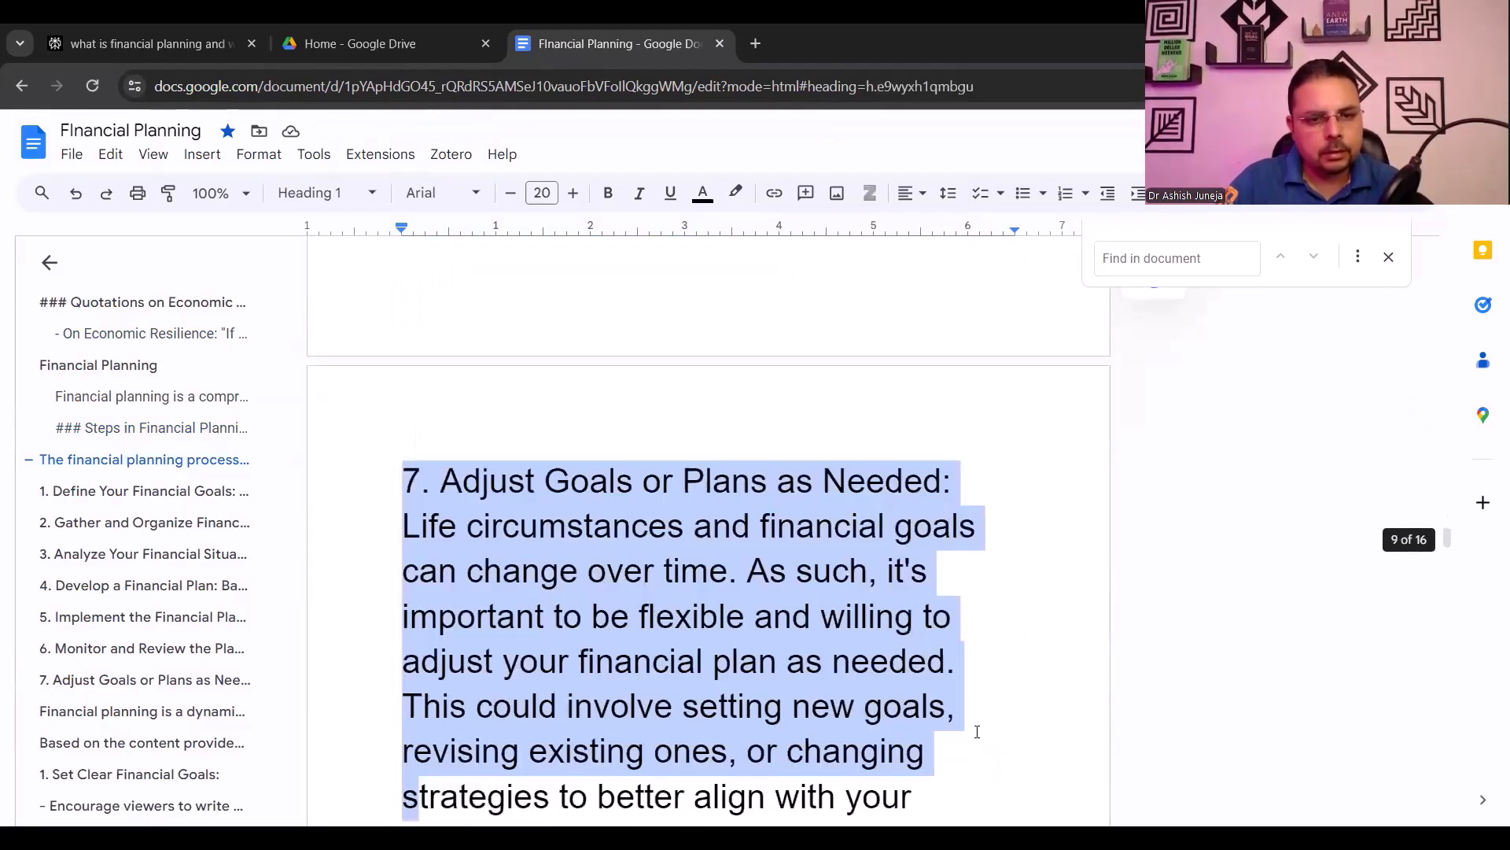
key(shift+Down)
key(shift+Down)
key(shift+Down)
key(shift+Down)
key(shift+Down)
key(shift+Down)
key(shift+Down)
key(shift+Up)
key(shift+Up)
key(shift+Up)
key(shift+Up)
key(shift+Up)
key(shift+Up)
key(shift+Up)
key(shift+Up)
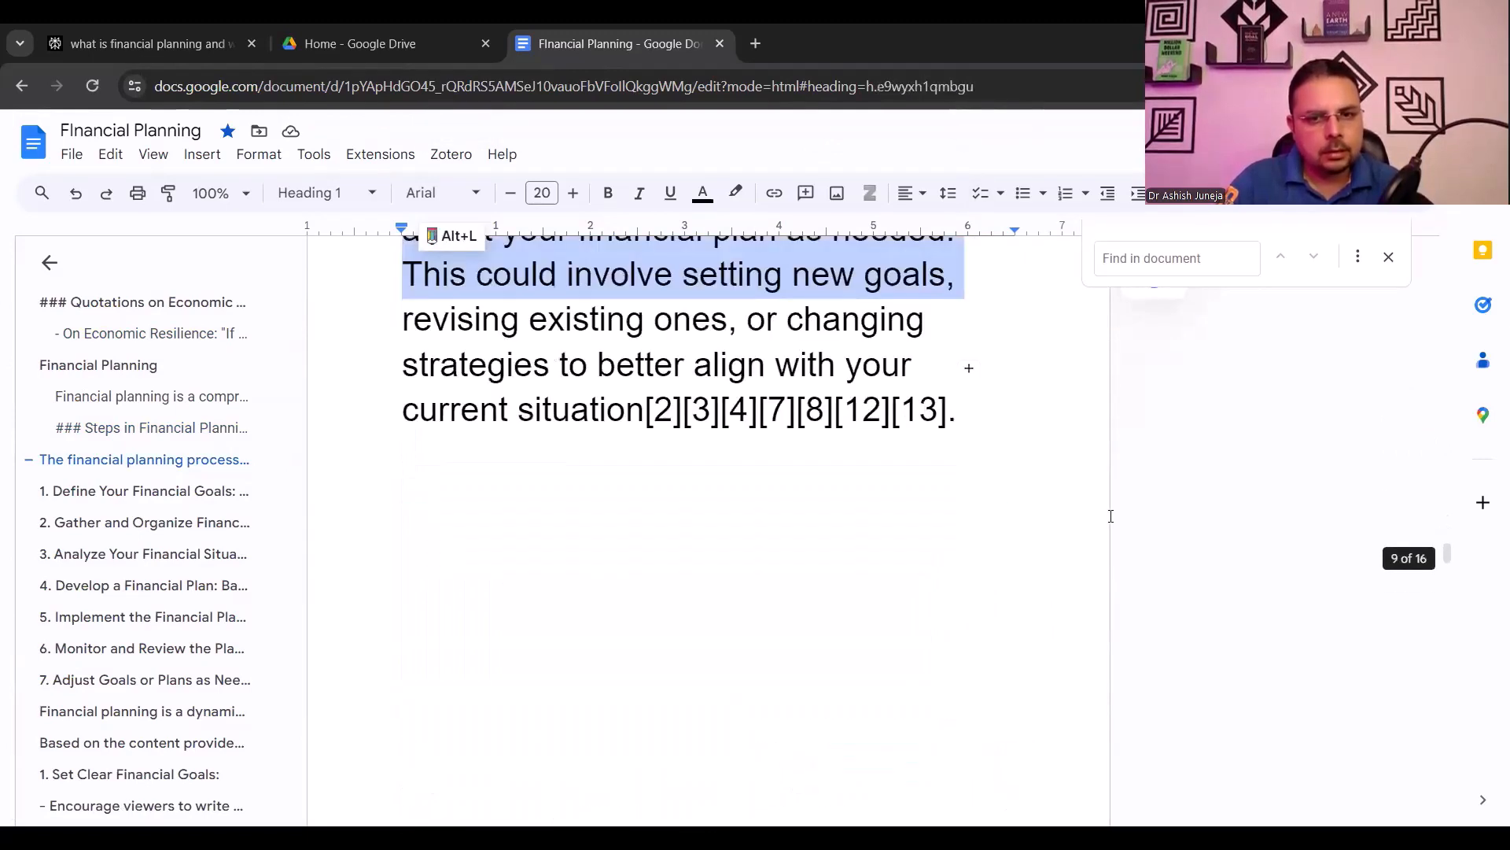
key(shift+Down)
key(shift+Down)
key(shift+Down)
key(shift+Down)
click(326, 193)
mouse_move(361, 454)
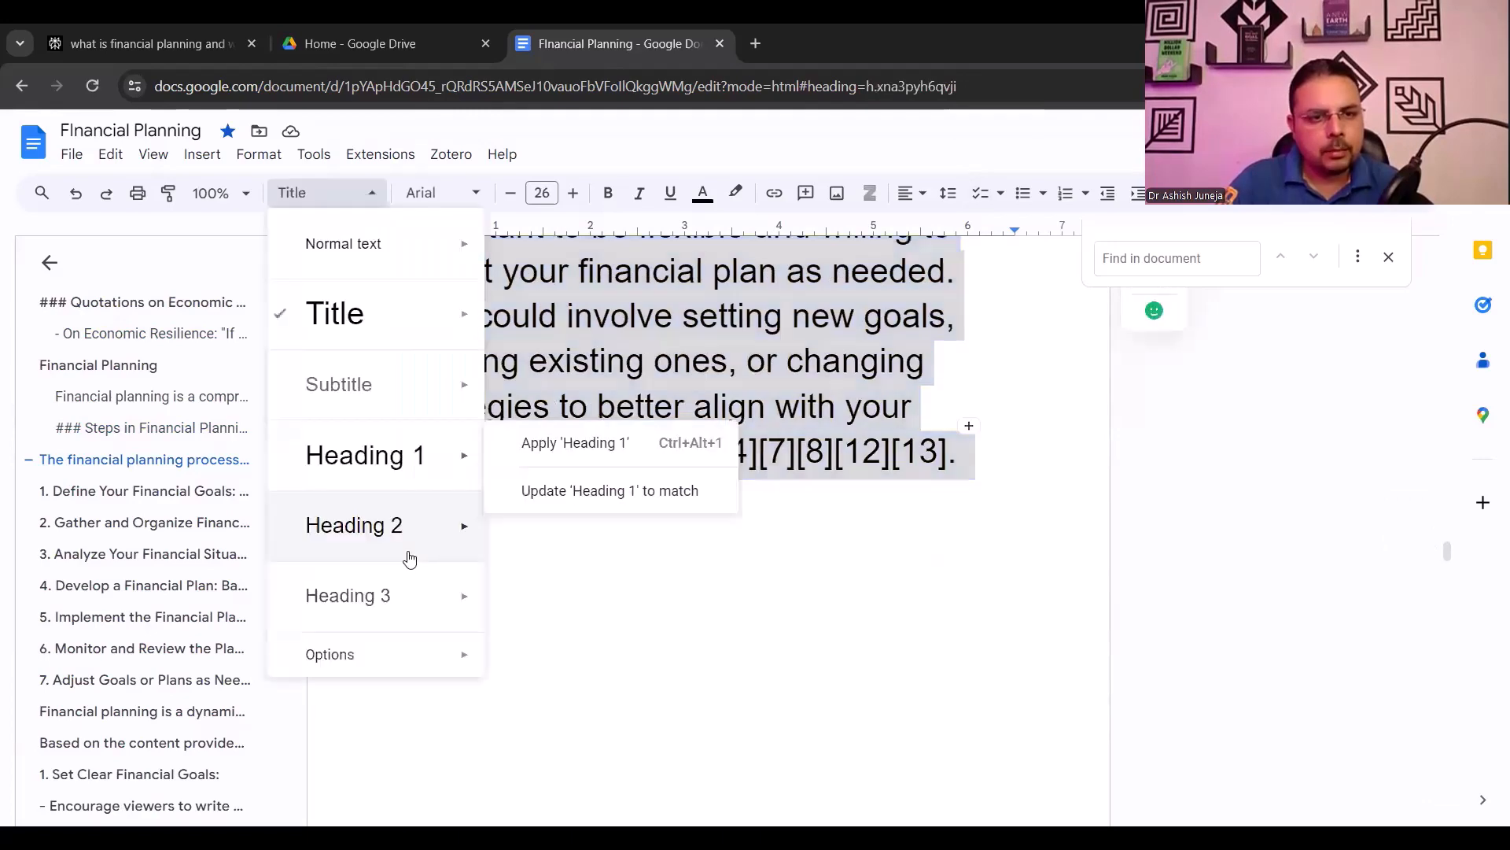
mouse_move(393, 526)
click(573, 513)
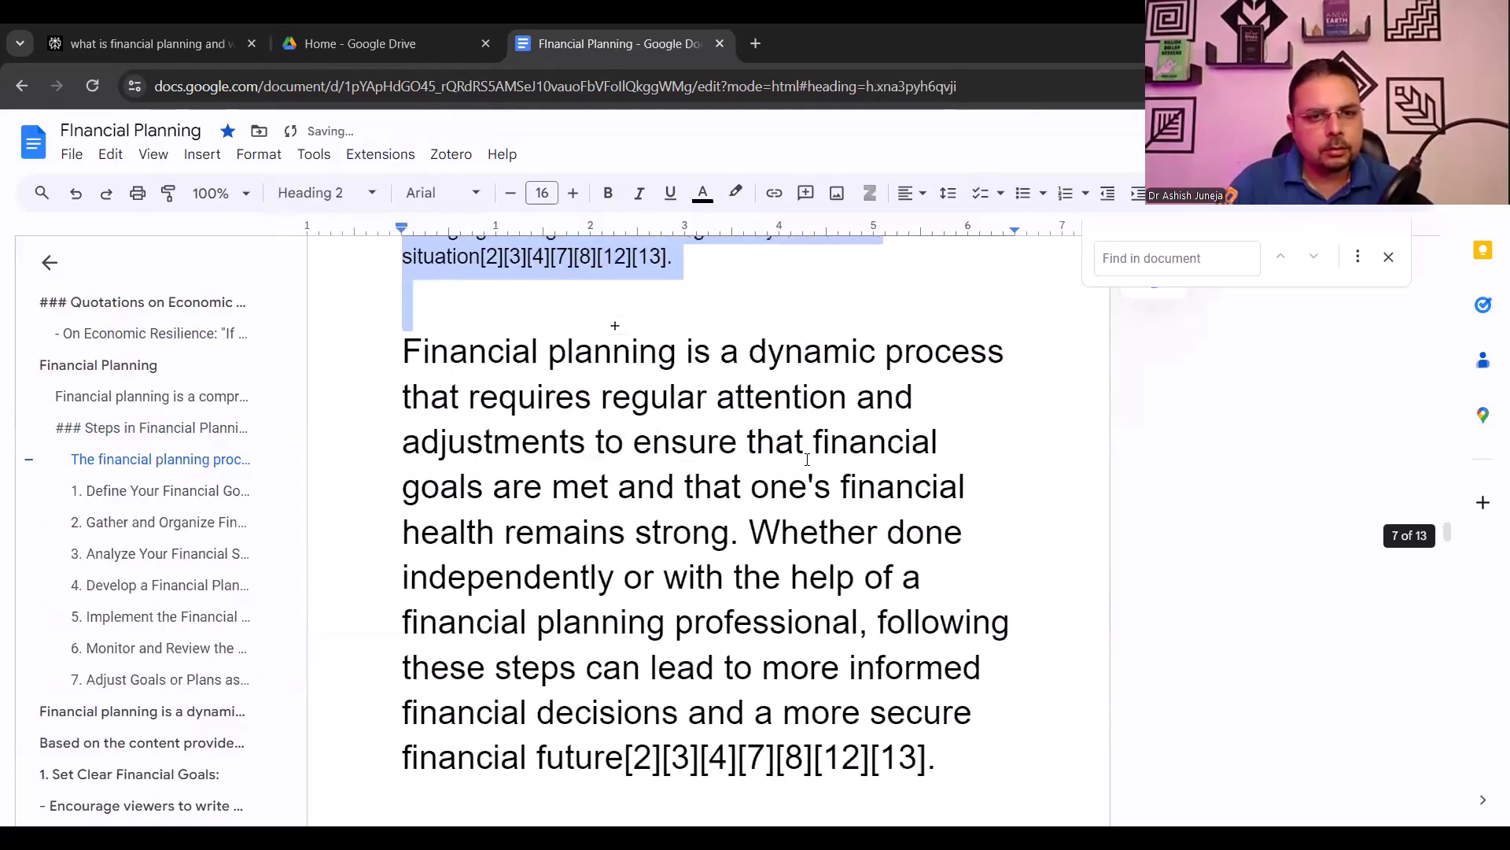
scroll(807, 459, up, 2)
scroll(807, 460, down, 8)
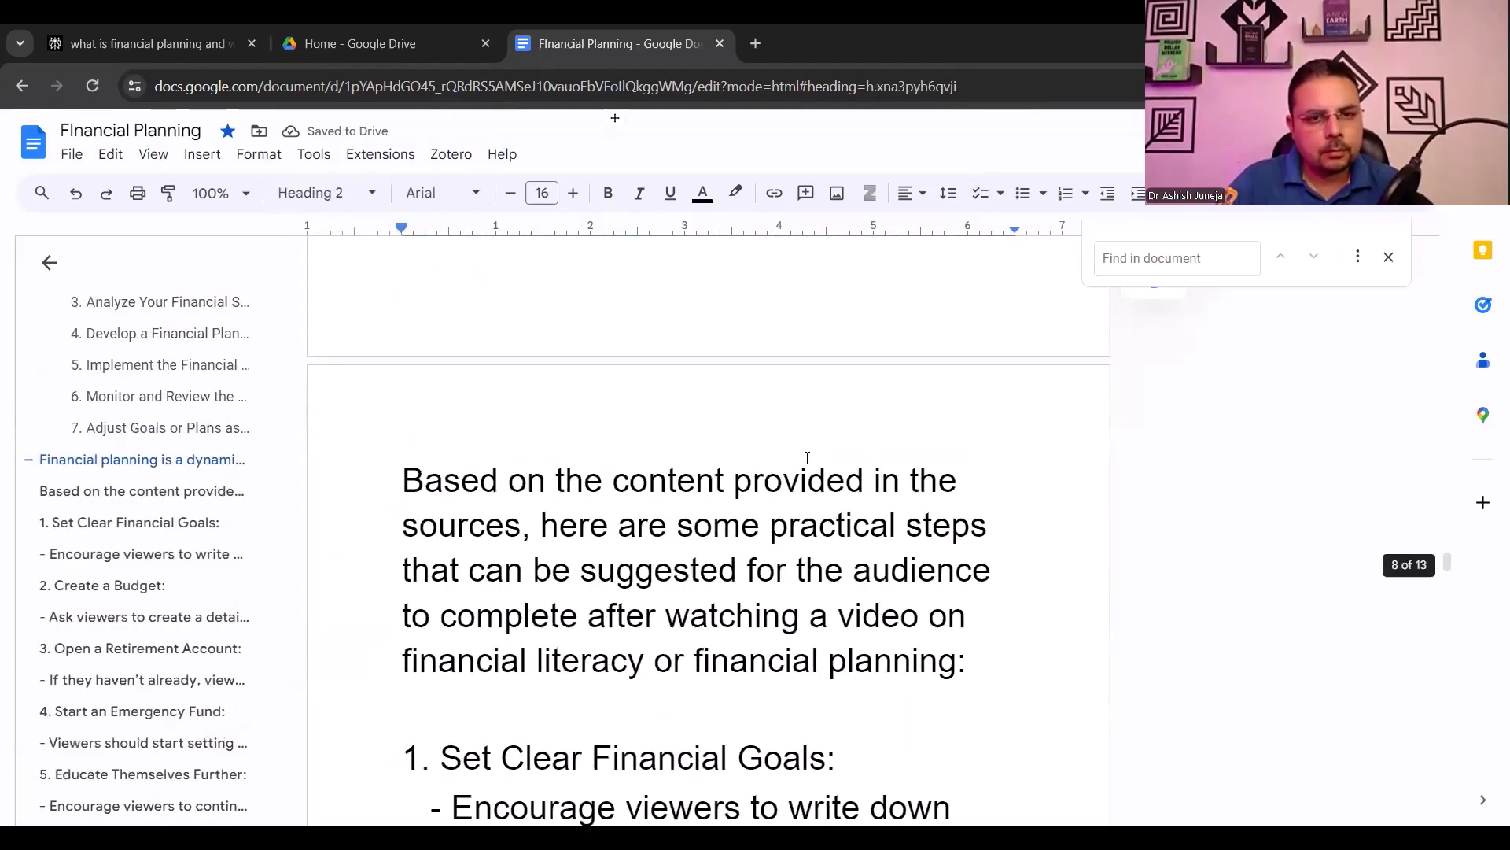
scroll(807, 458, up, 3)
scroll(573, 386, up, 4)
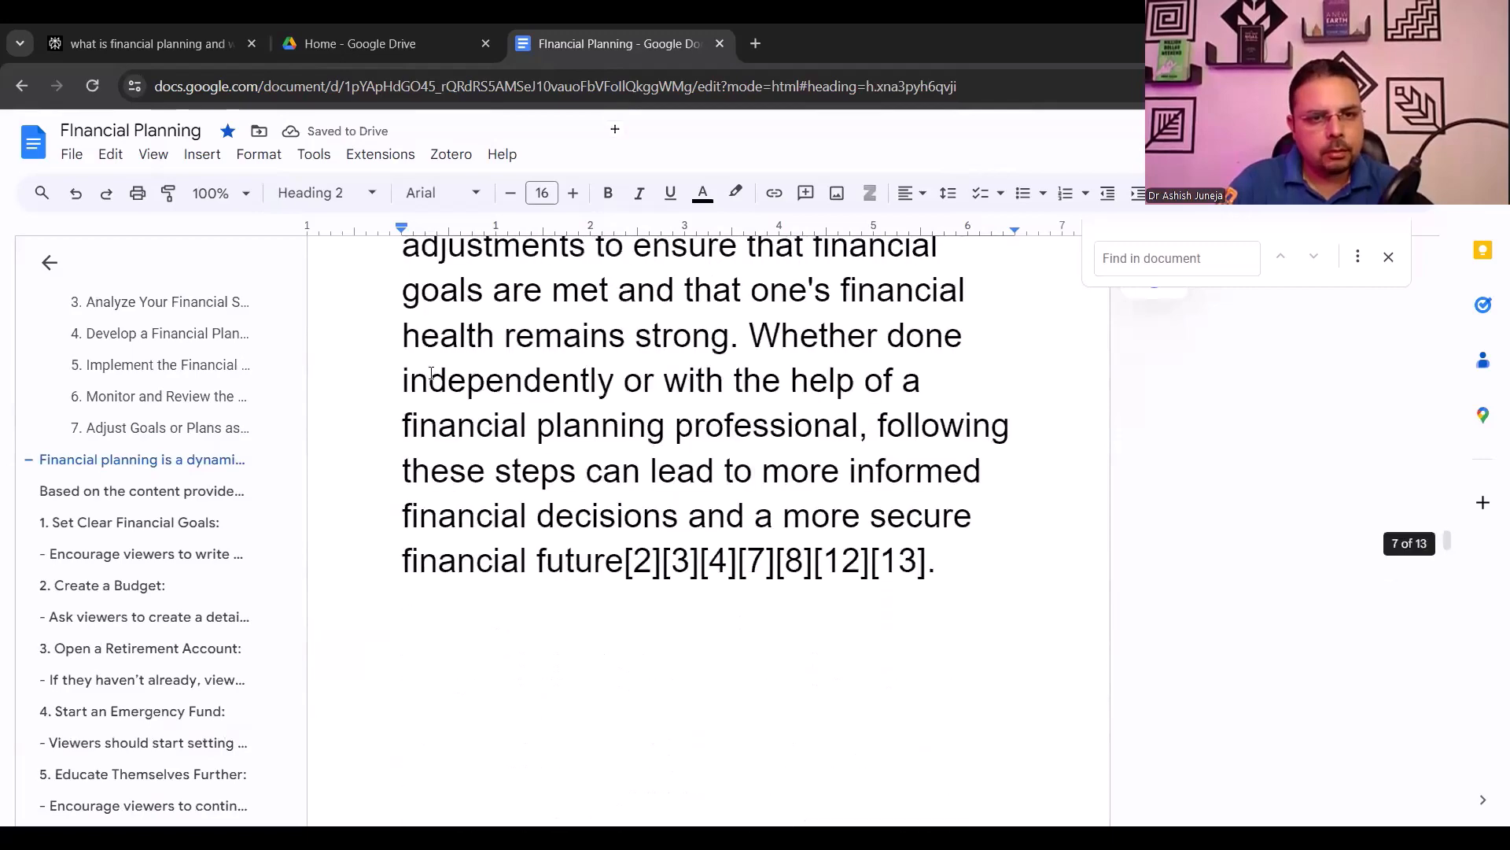
Apply the Heading 1 style to the whole "Financial planning is a dynamic process" paragraph
scroll(419, 346, up, 3)
triple_click(525, 353)
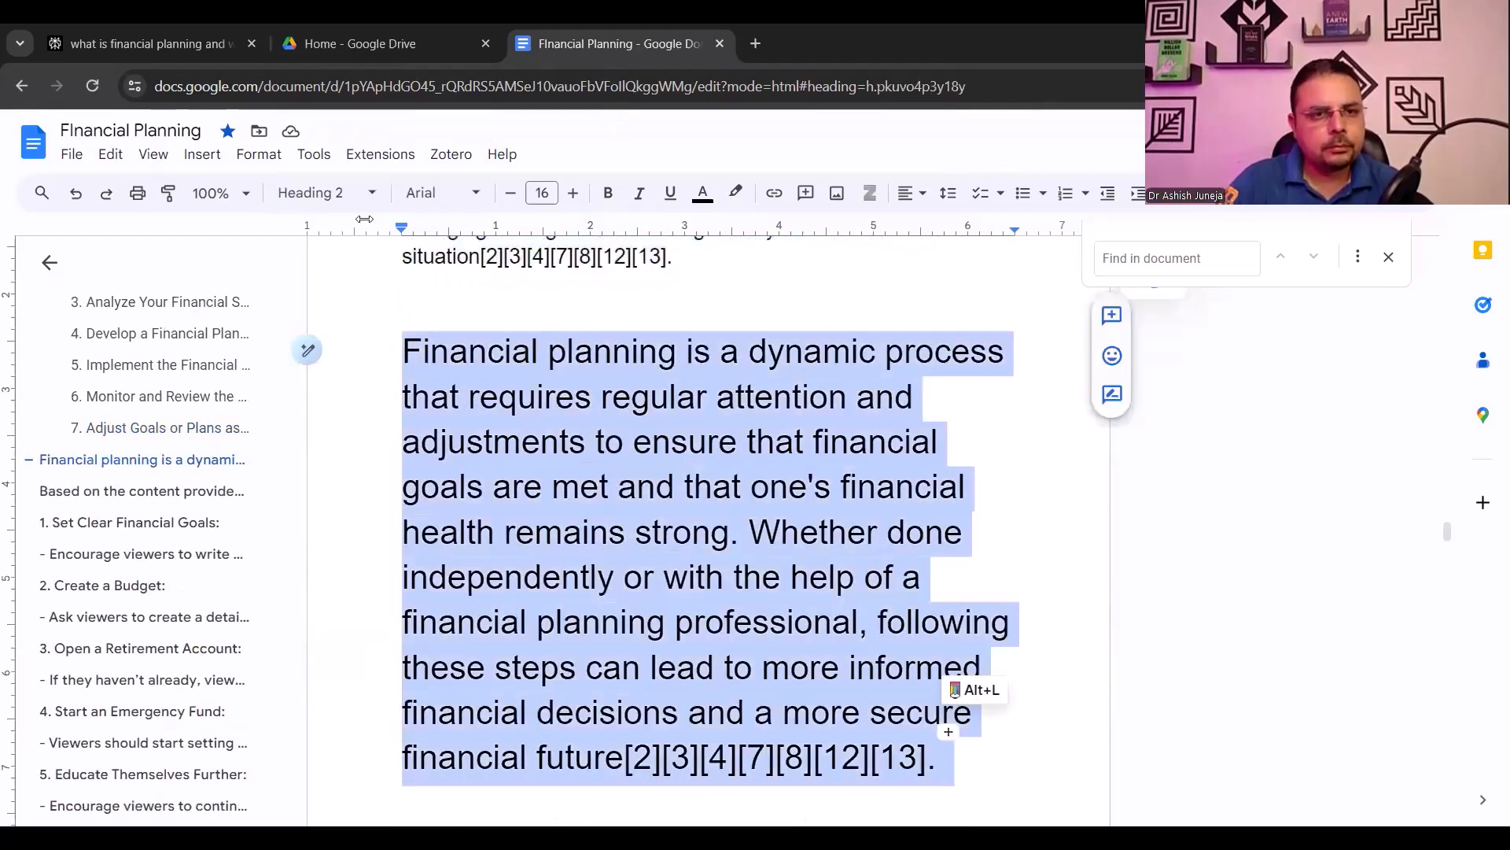
click(318, 192)
mouse_move(390, 457)
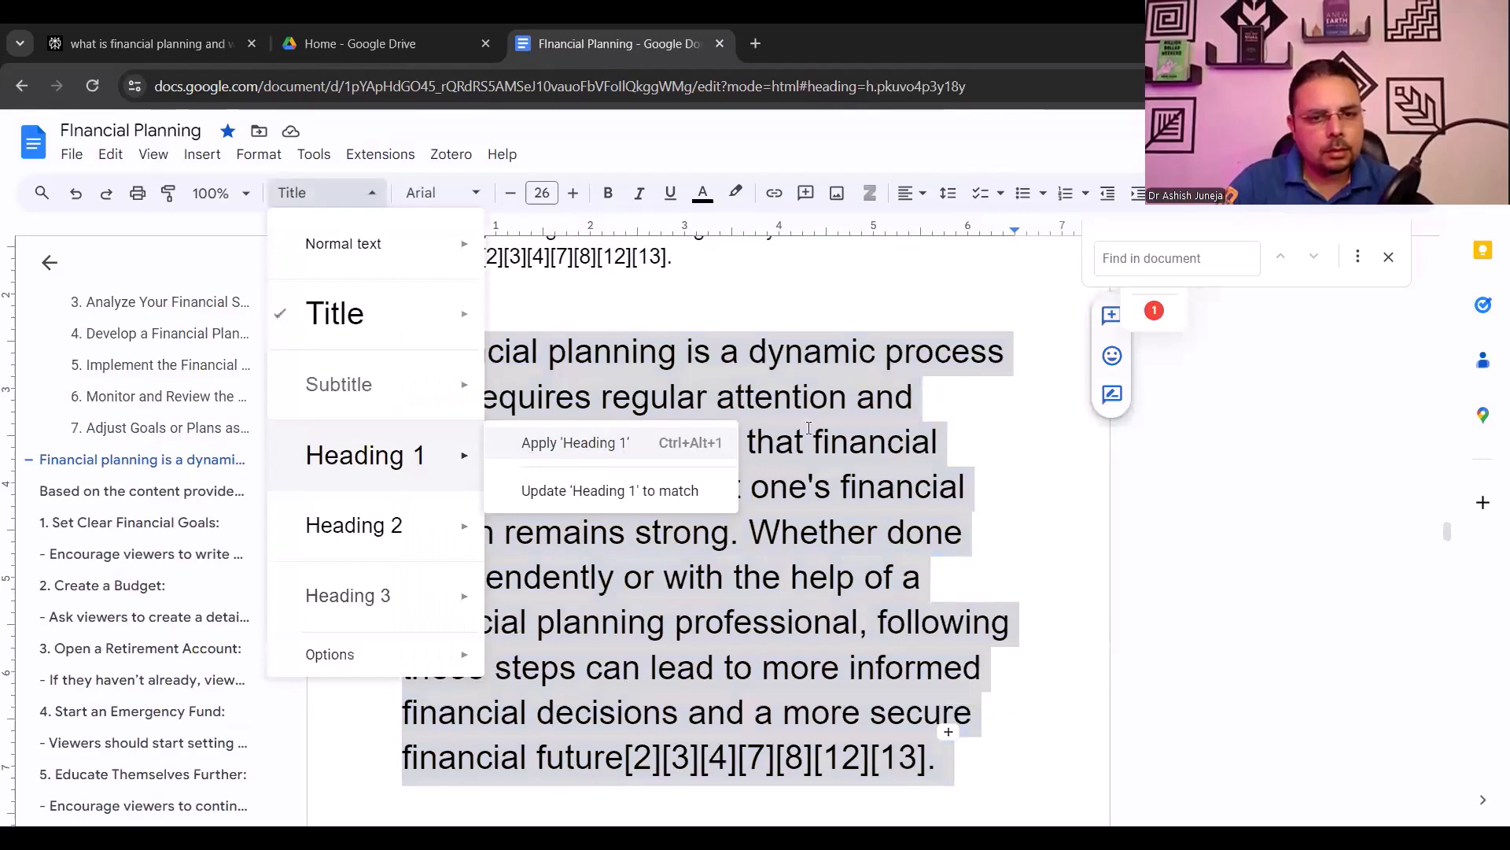
click(690, 444)
Apply the Heading 2 style to the text from "Based on the content provided in the sources" through the closing paragraph ending "content of the video."
drag(402, 427, 938, 641)
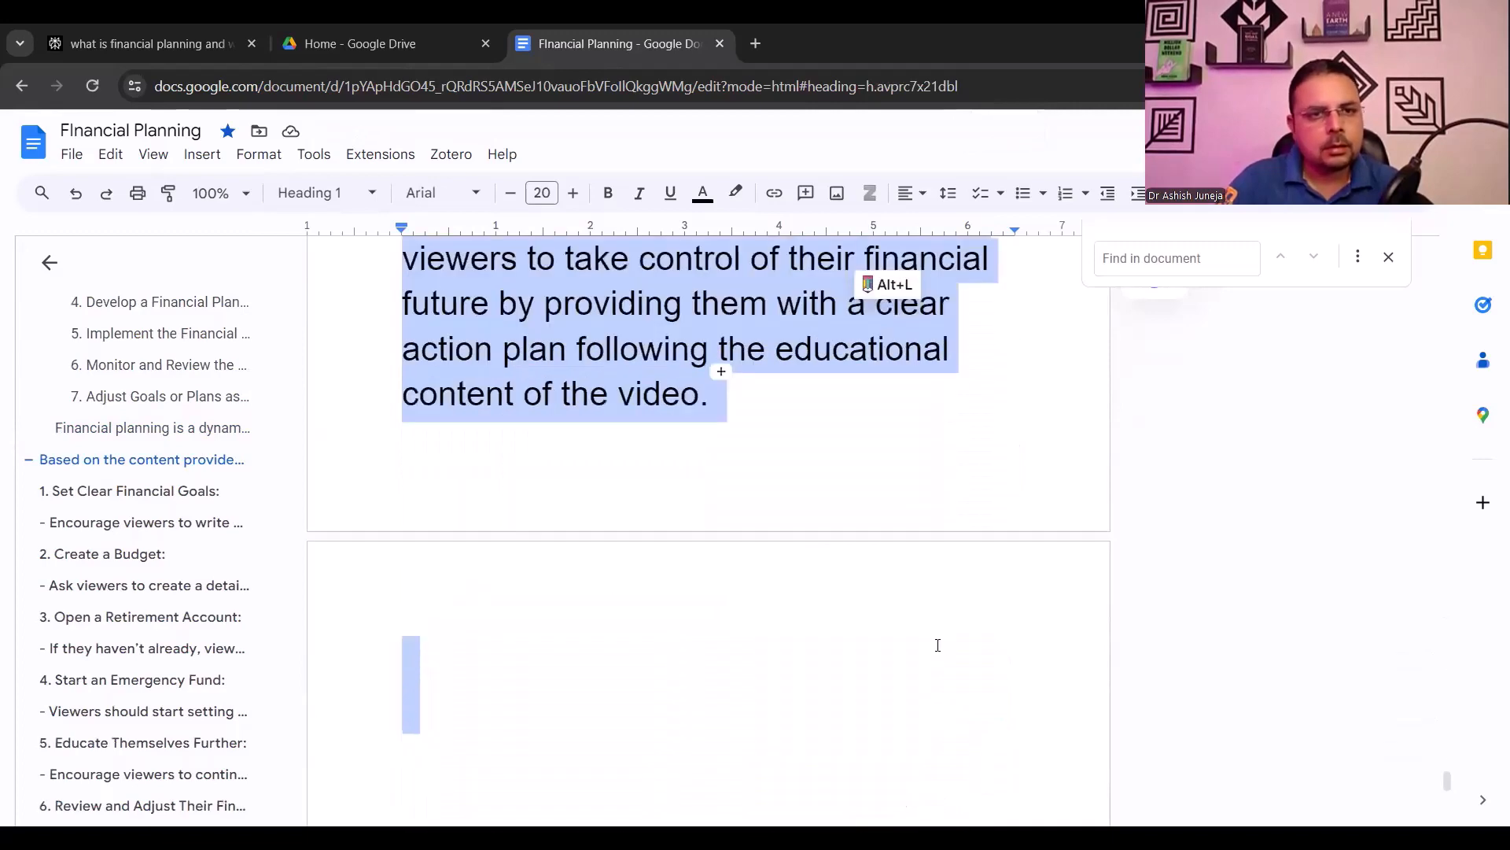
click(329, 198)
mouse_move(398, 526)
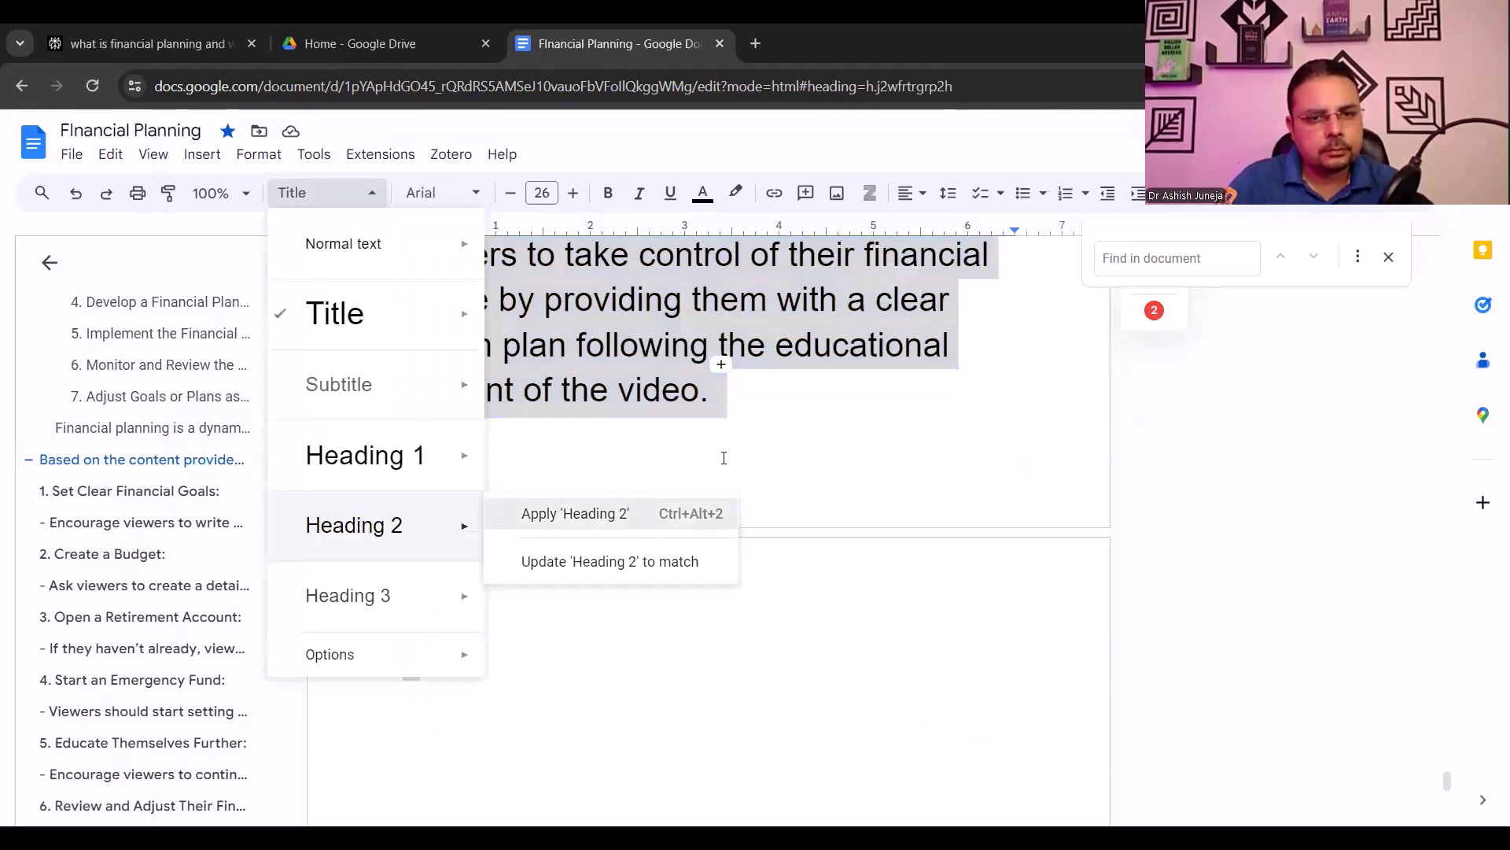
click(630, 514)
scroll(610, 401, up, 10)
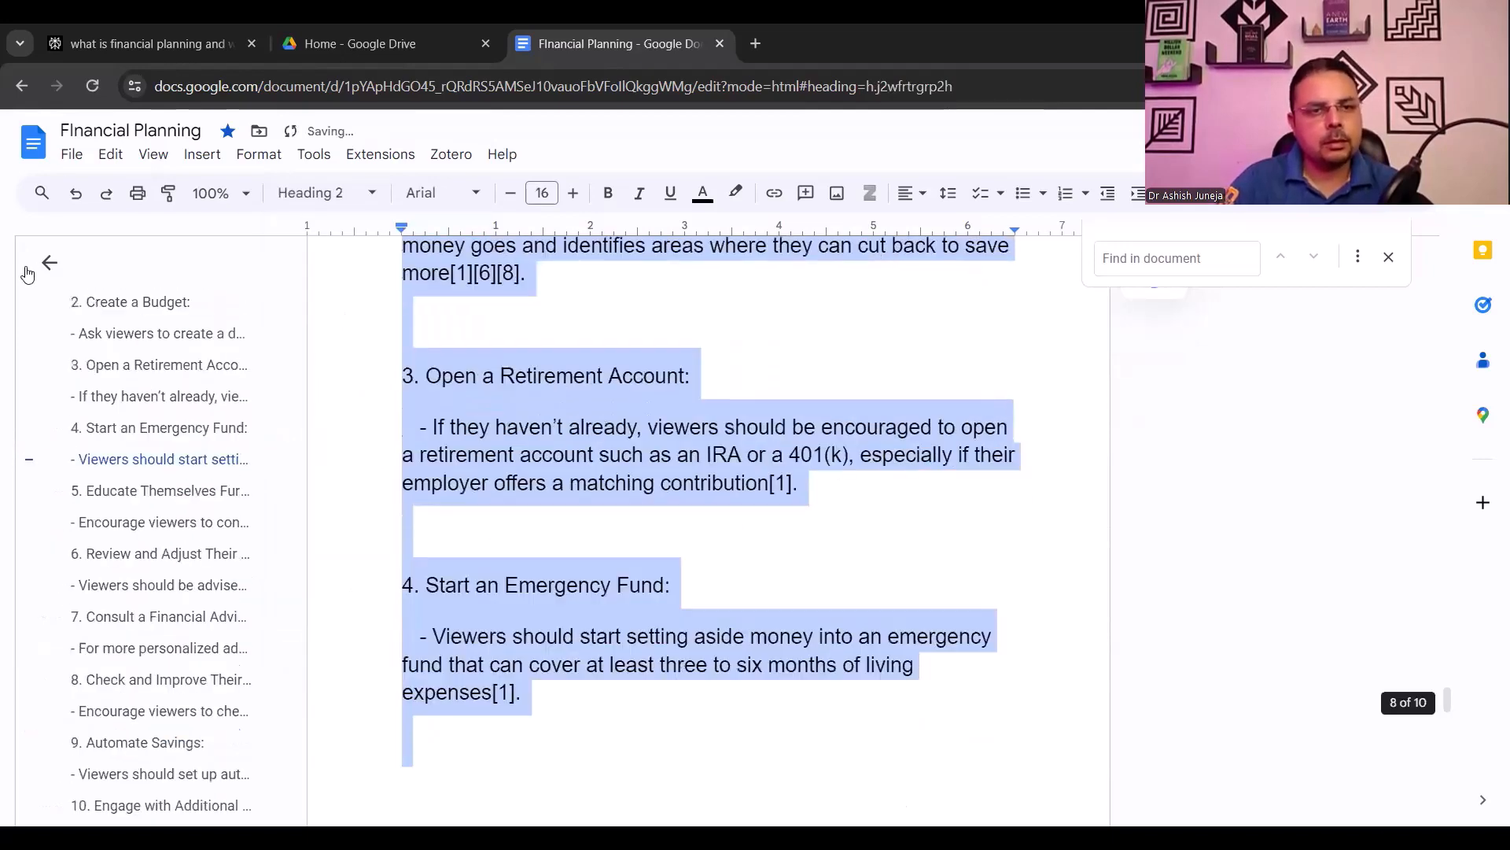
Download the Financial Planning document, switch to Wondershare MindMaster, and import it there as a Word file
click(72, 154)
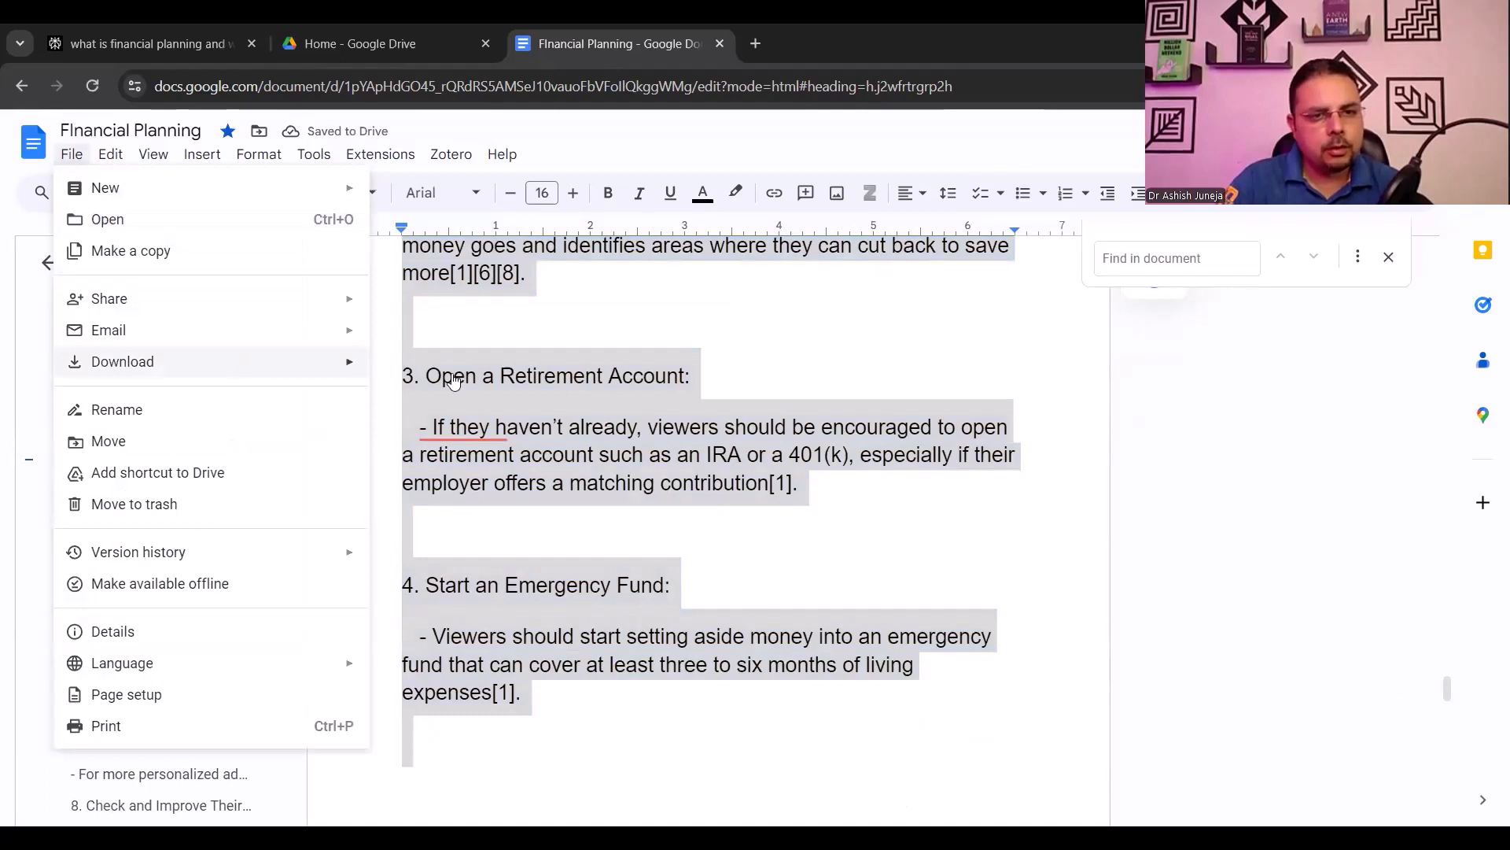
key(Escape)
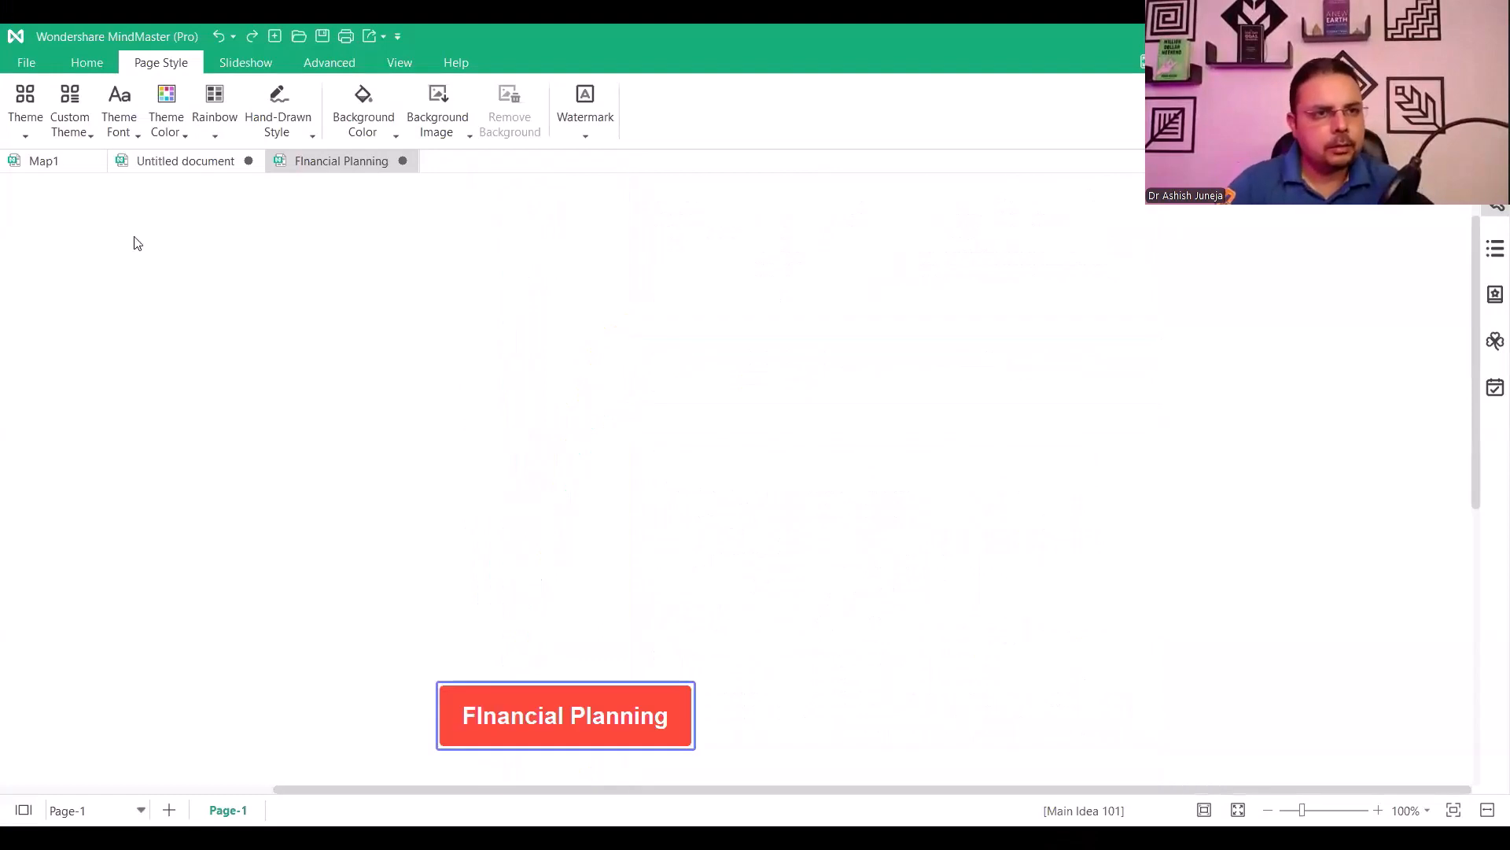
click(26, 62)
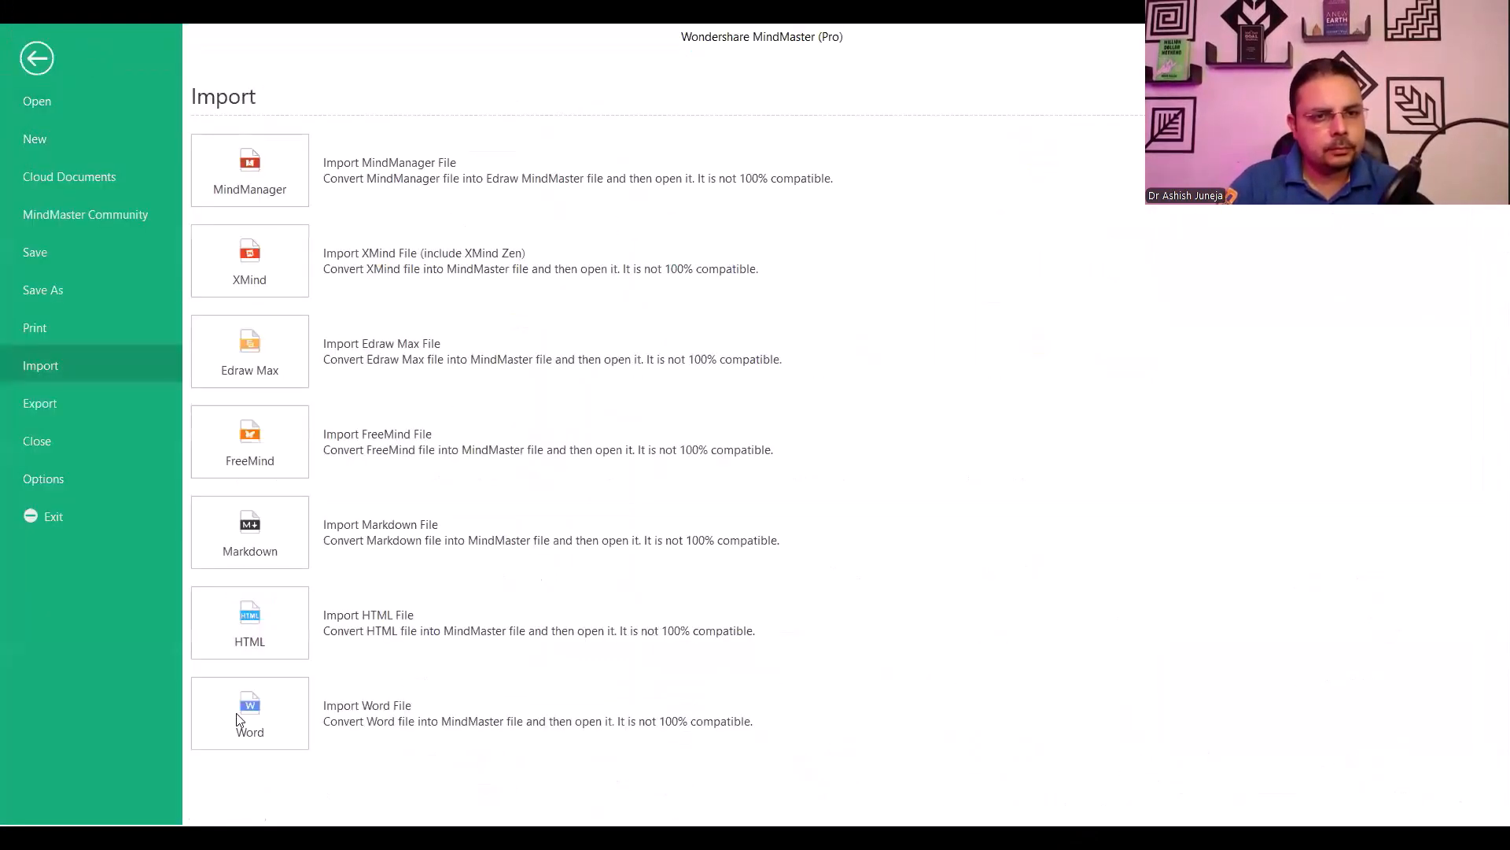
click(240, 720)
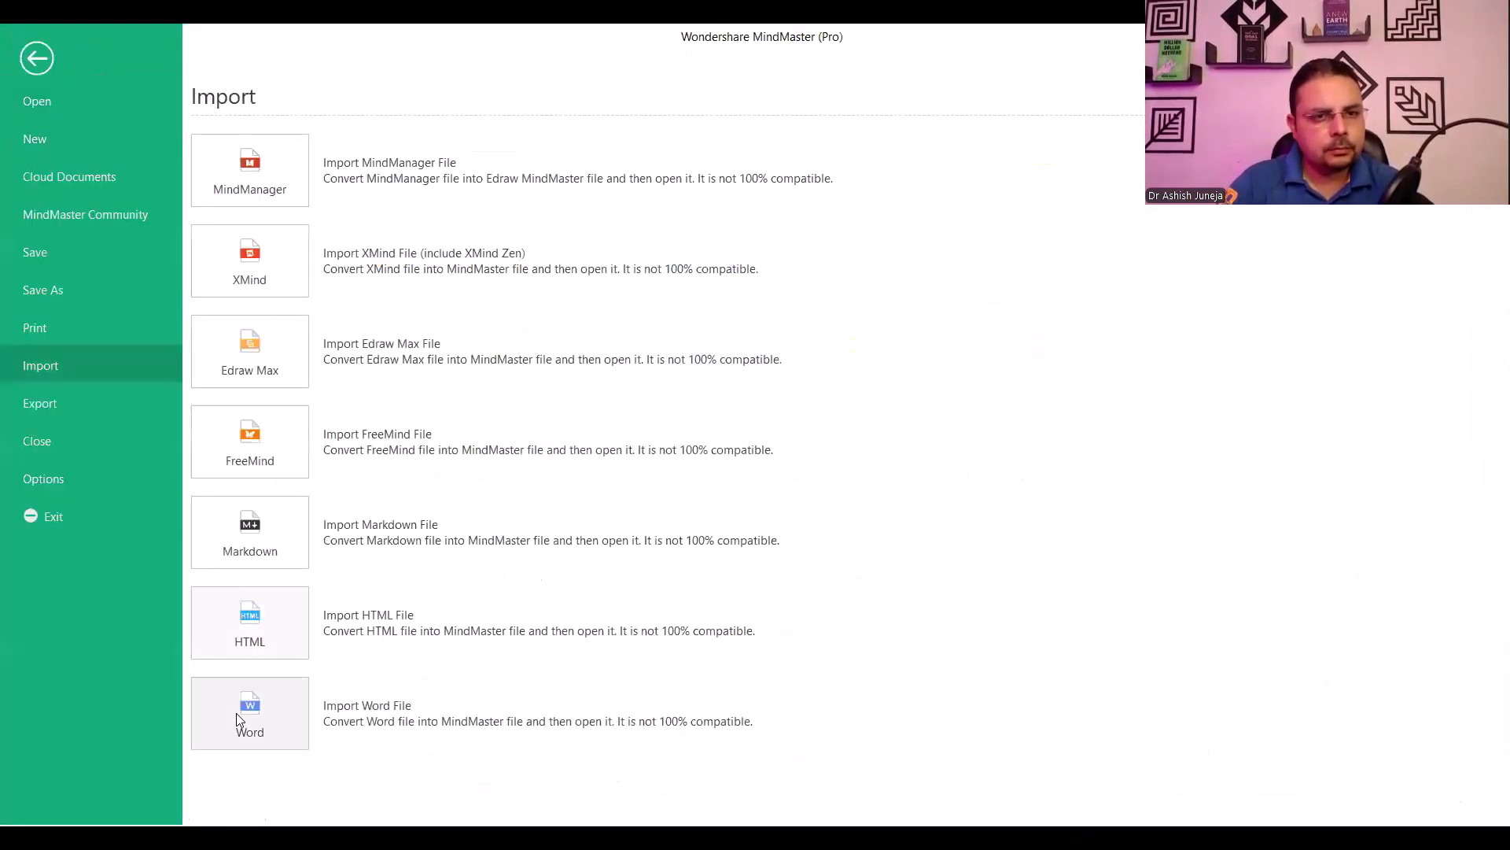
click(814, 429)
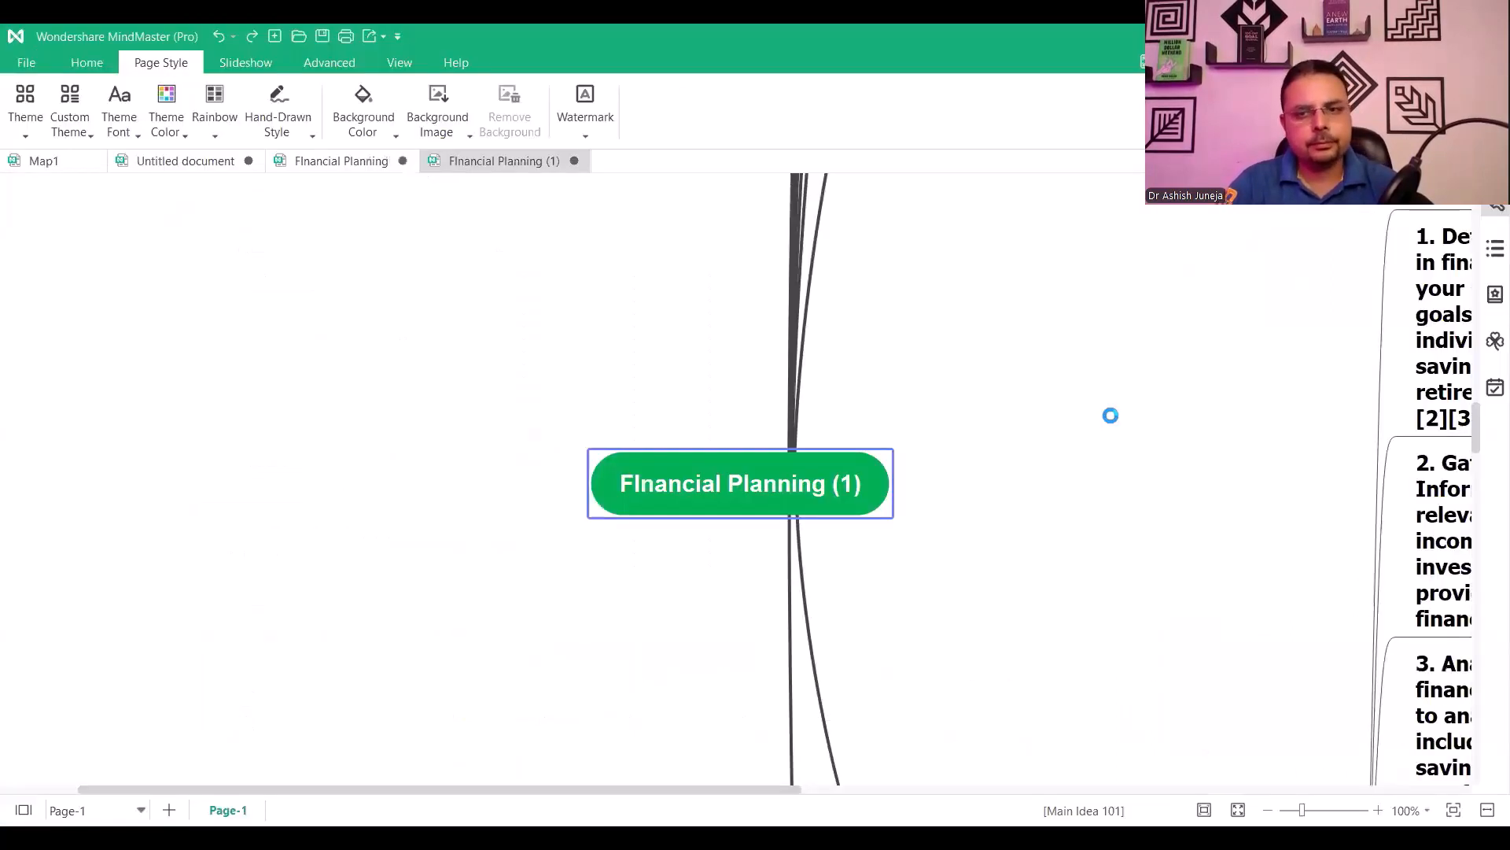
Apply a new theme with multicoloured branches to the imported mind map, covering the self-customized formatting
drag(965, 794, 1096, 792)
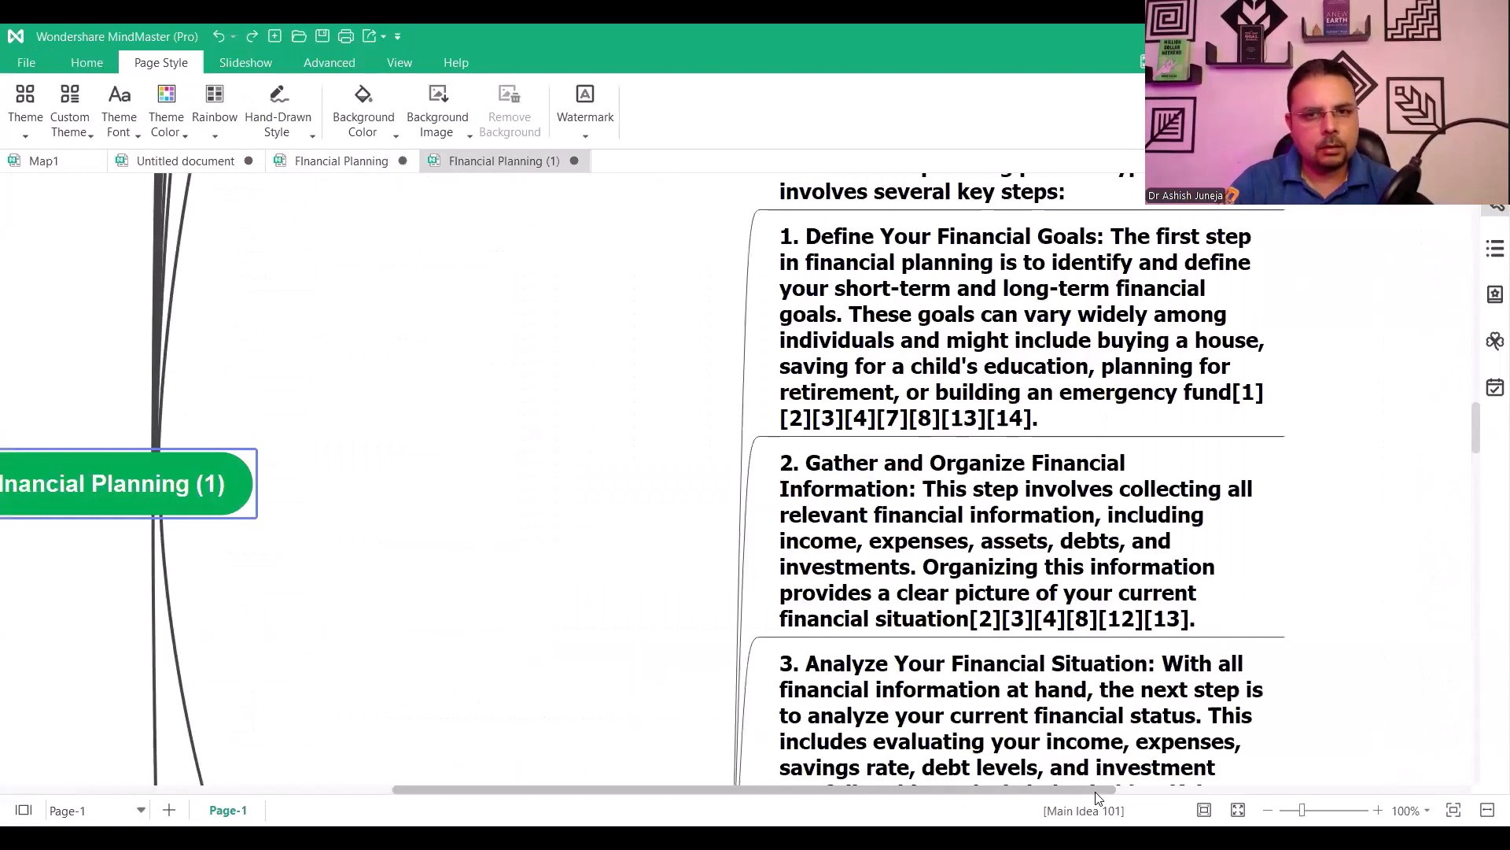
scroll(642, 474, up, 3)
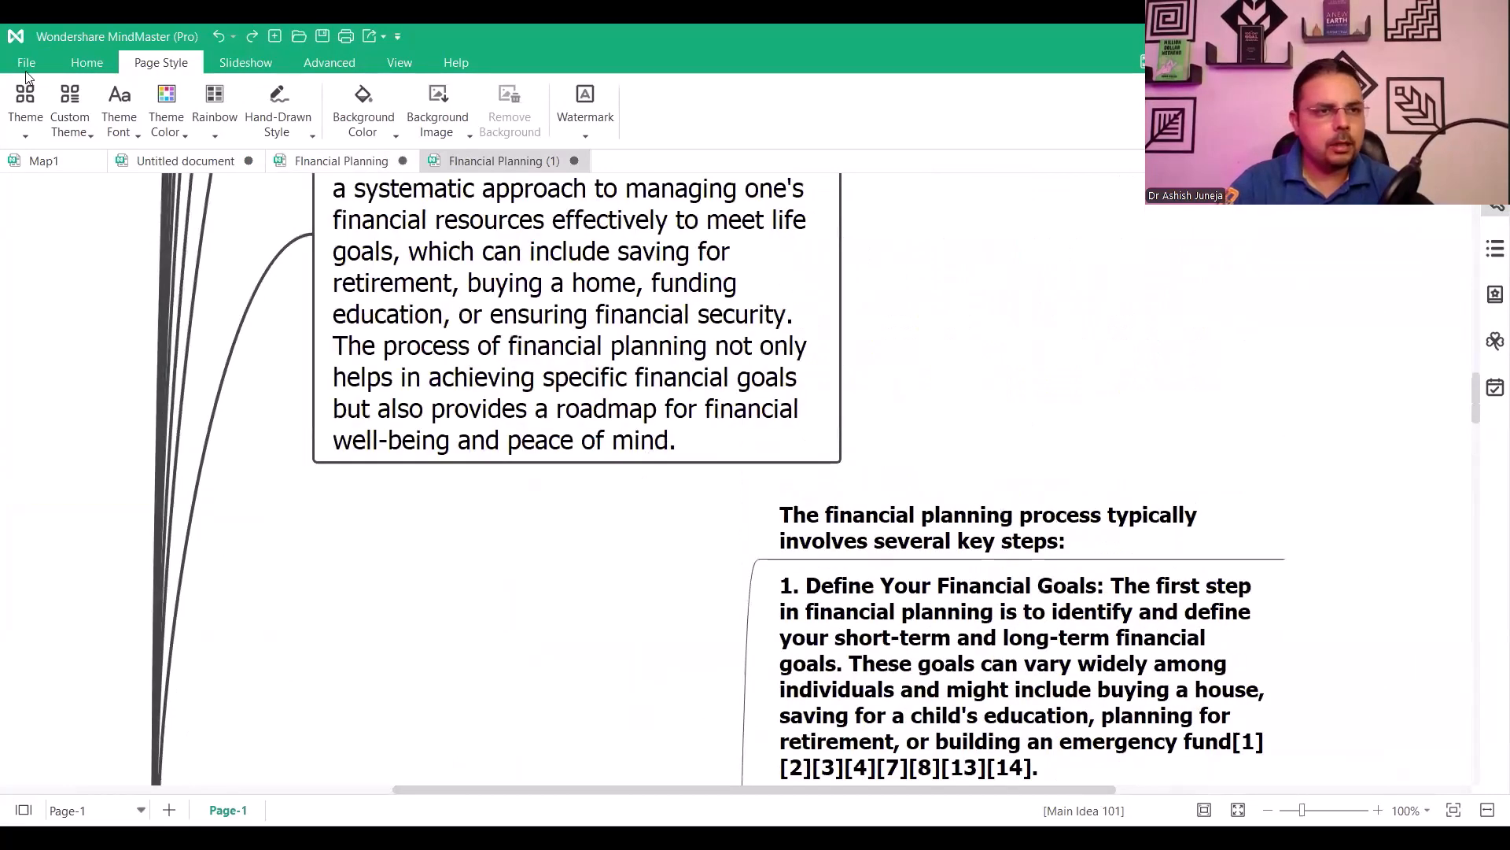
click(30, 109)
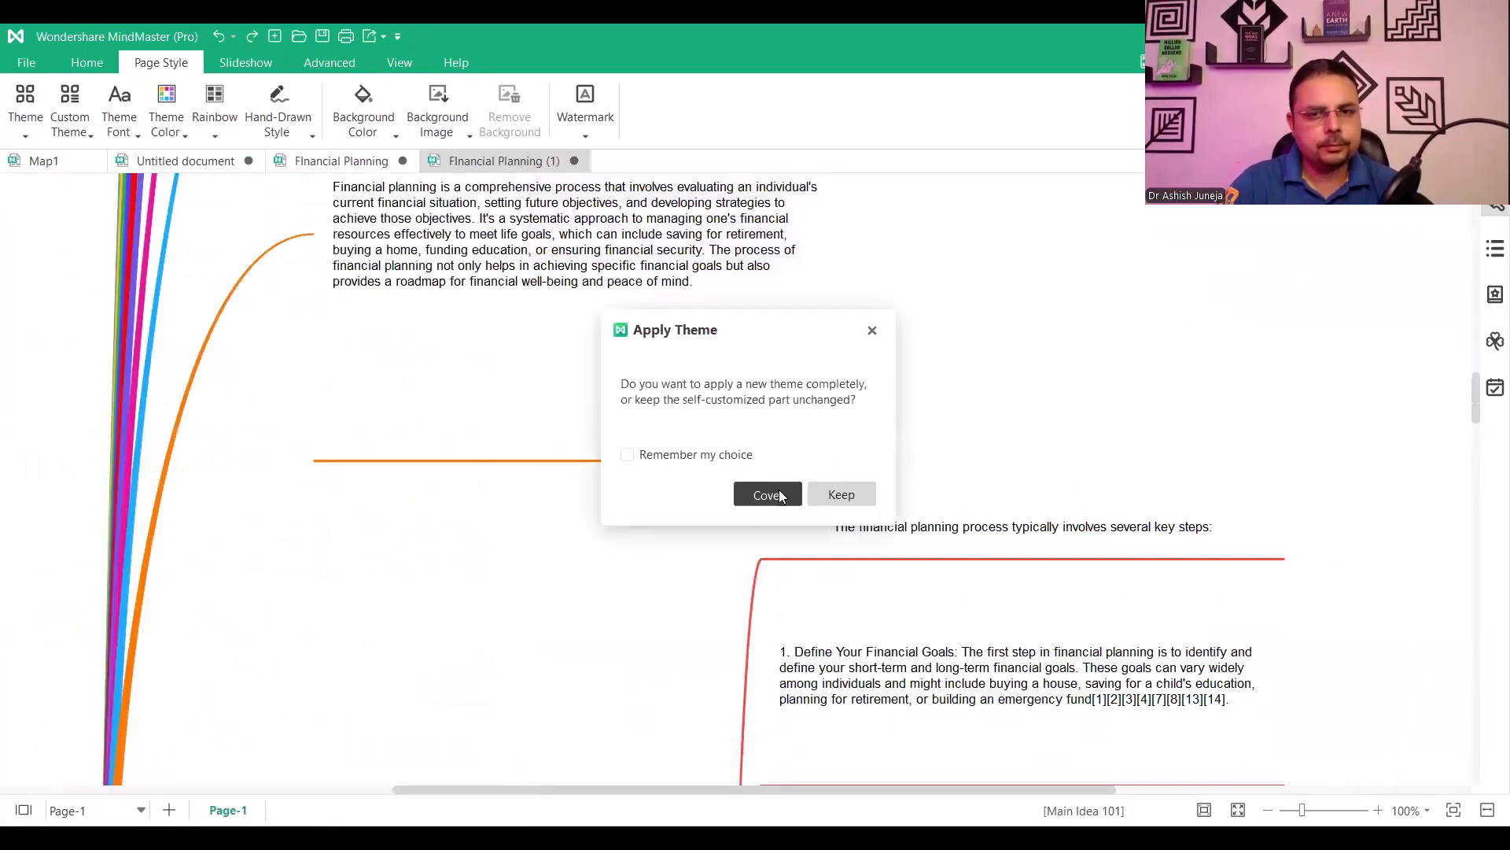
key(Return)
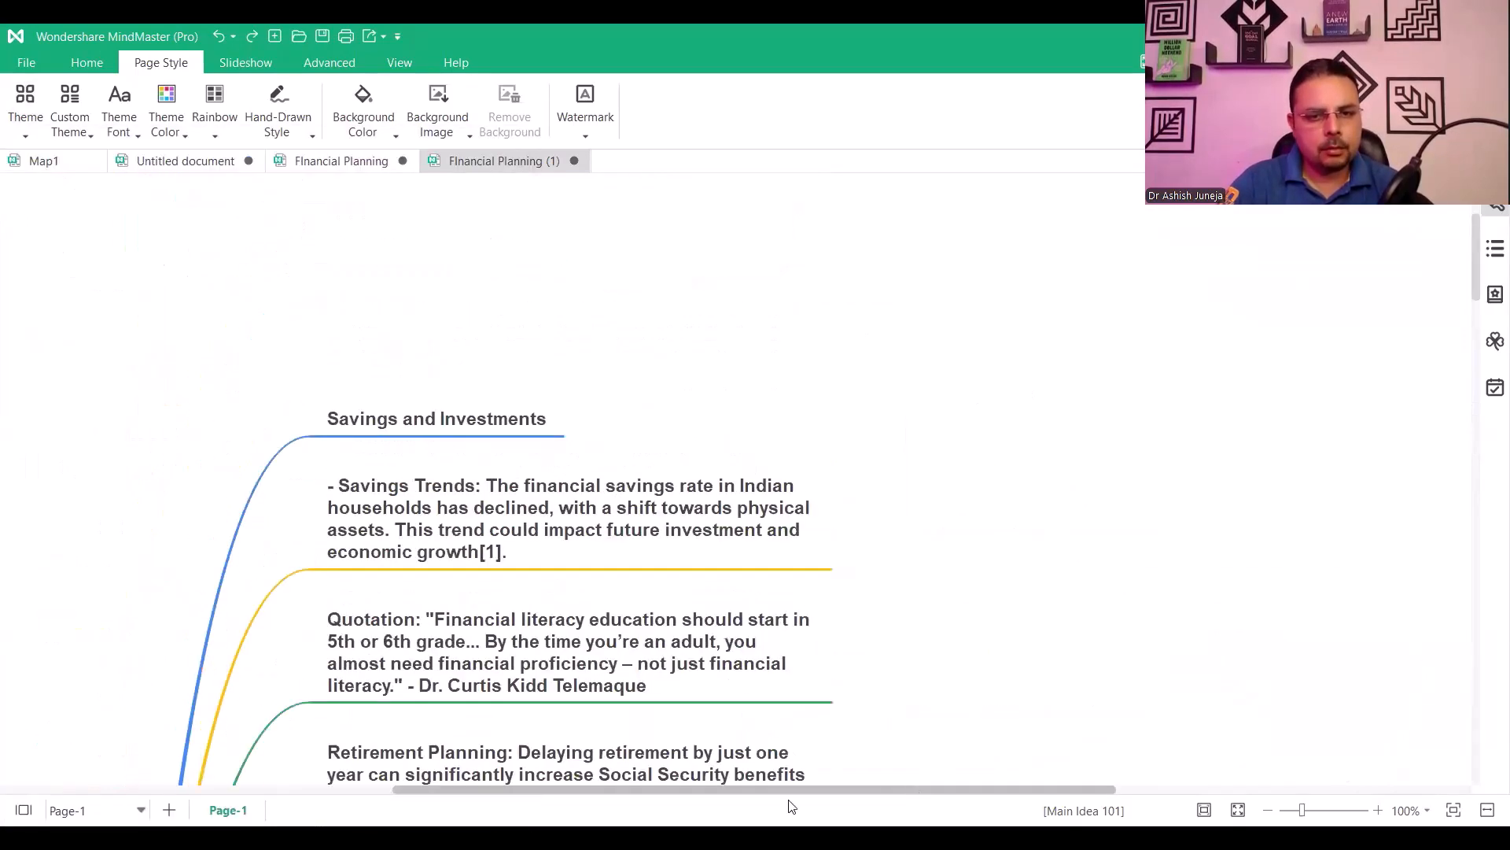
Examine the imported mind map's branches, including the planning steps, the audience action steps and the topics on savings and retirement
drag(767, 789, 629, 789)
scroll(1062, 505, down, 10)
scroll(1182, 510, down, 7)
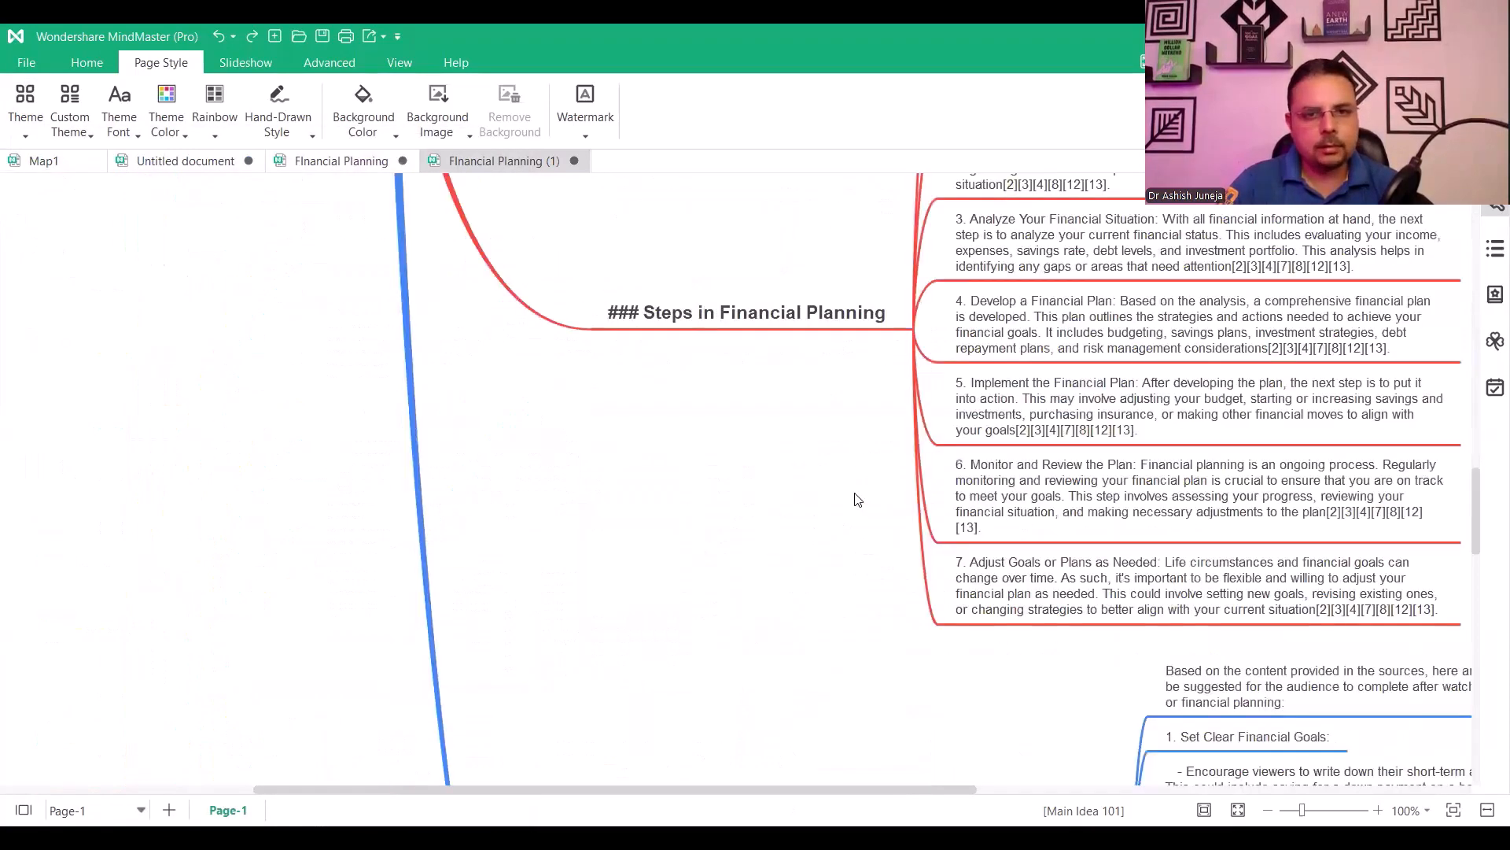
drag(961, 789, 1091, 789)
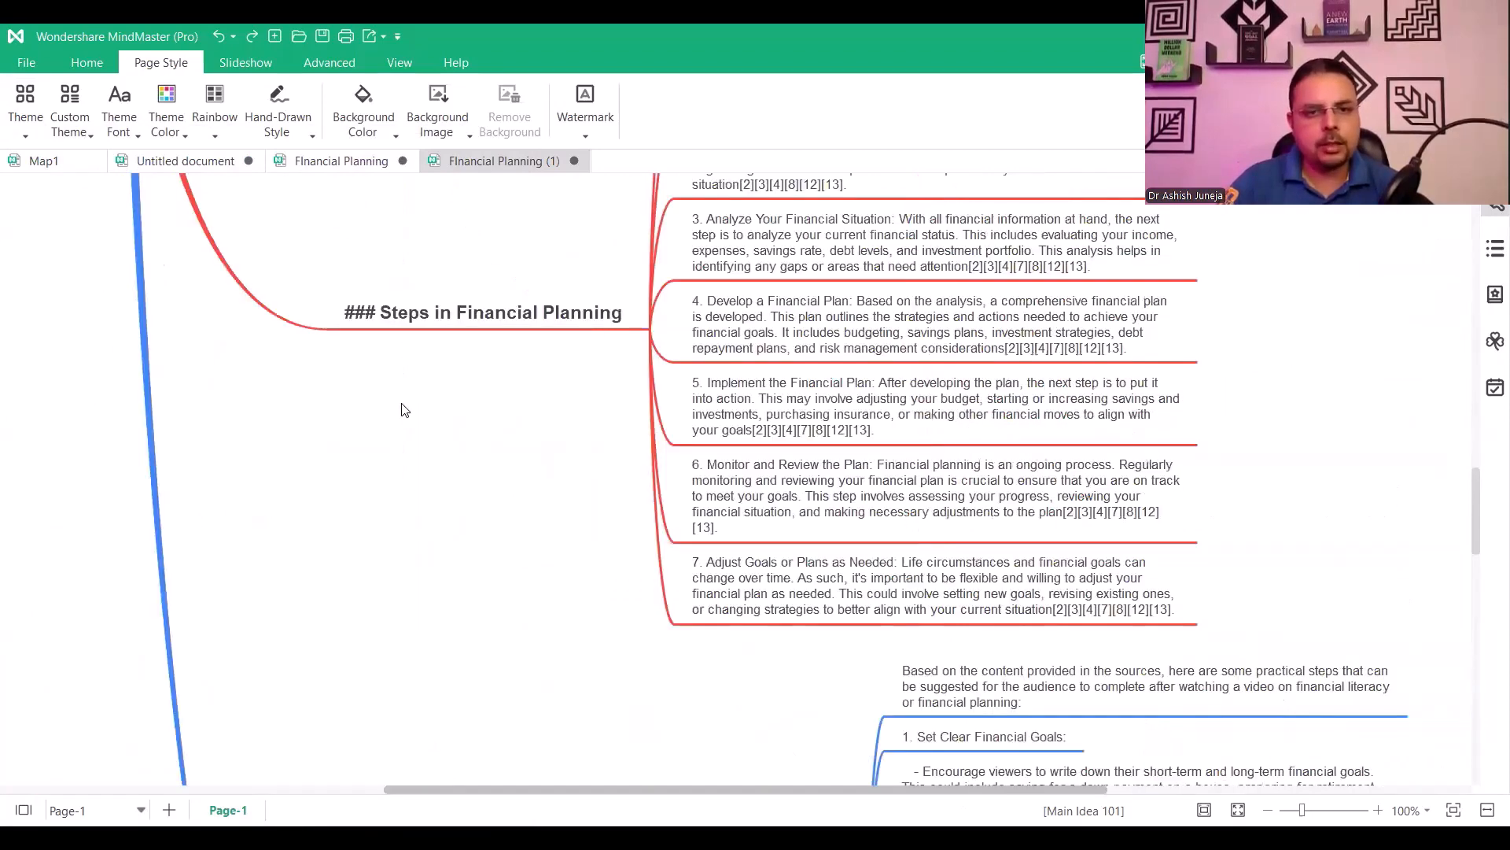
scroll(445, 418, up, 2)
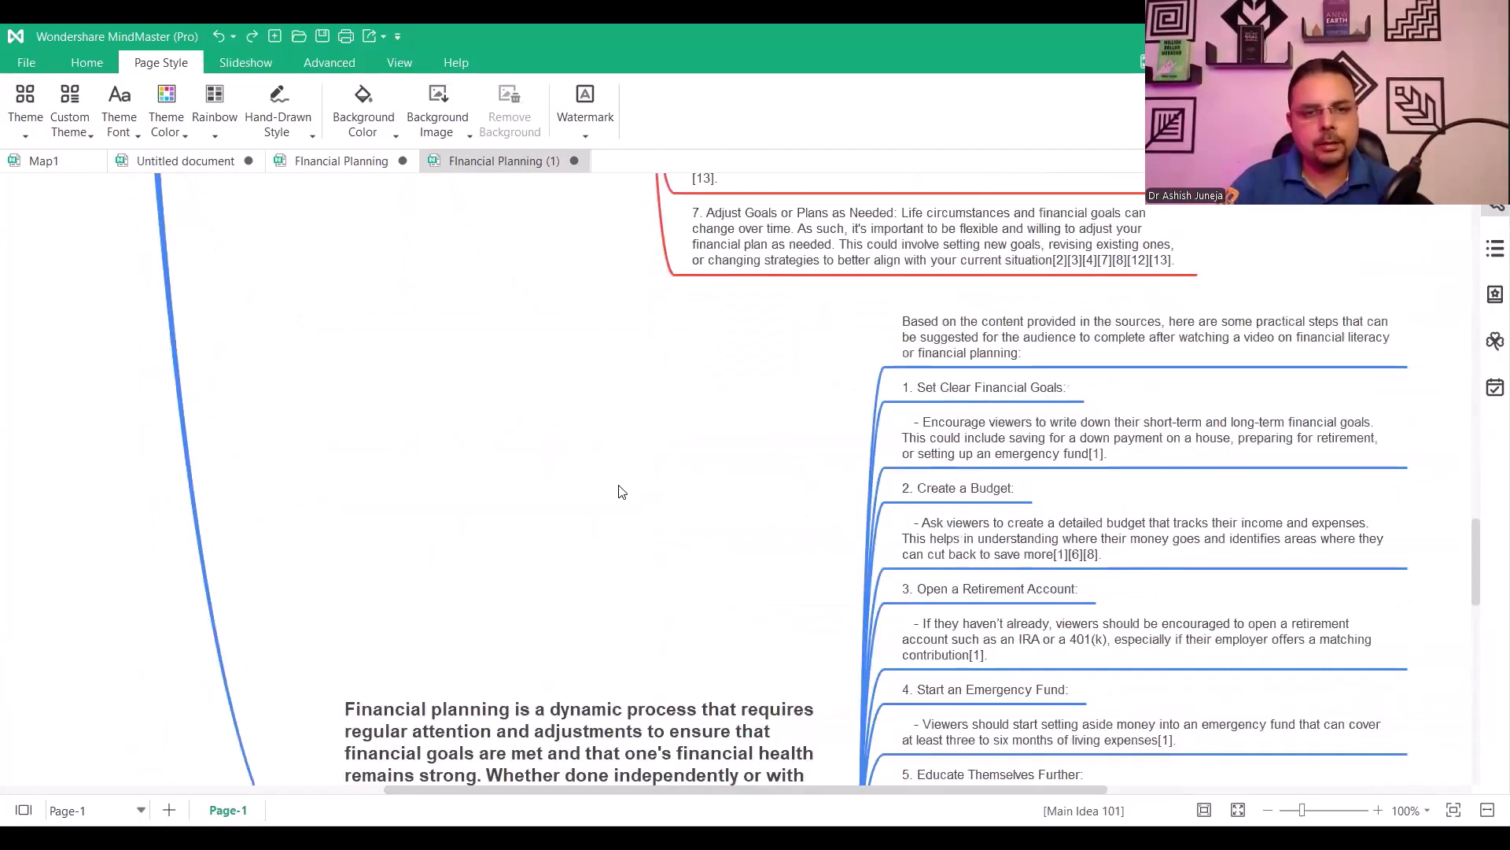
scroll(618, 489, down, 6)
scroll(1140, 425, down, 4)
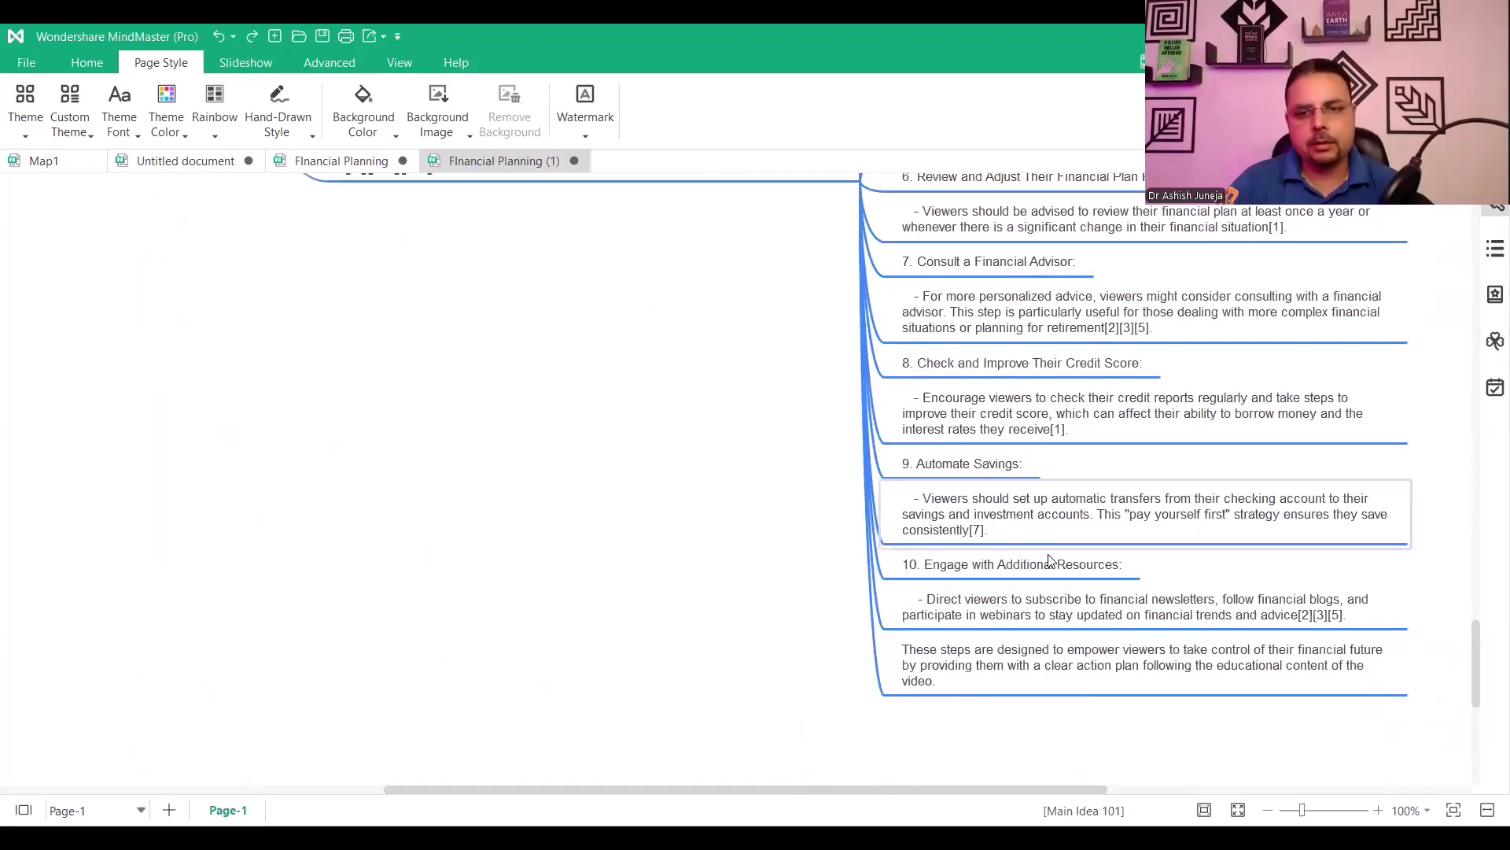
scroll(1052, 563, down, 3)
scroll(1067, 598, up, 15)
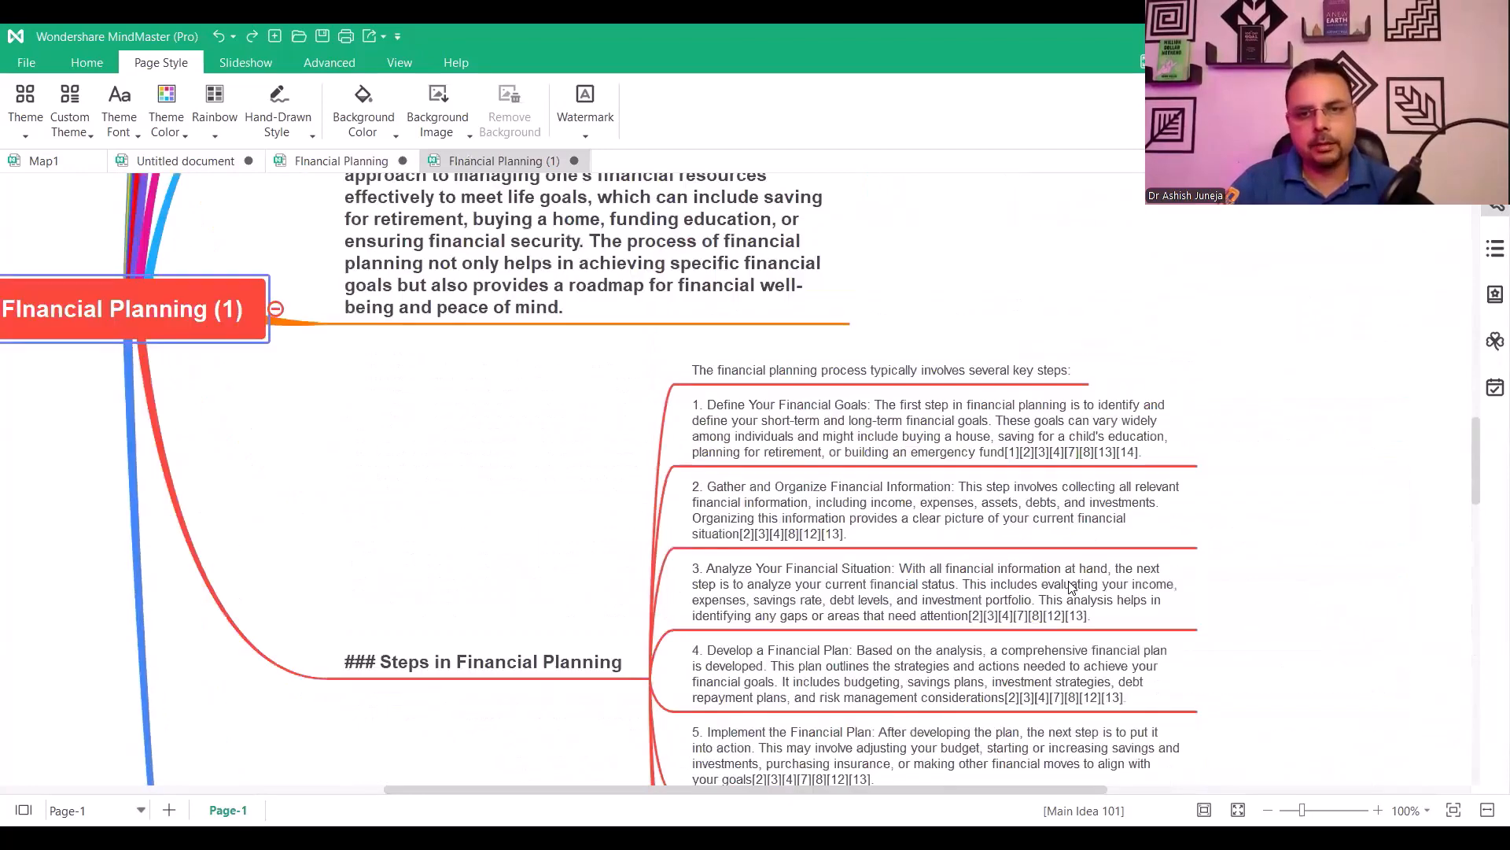
scroll(1067, 553, up, 16)
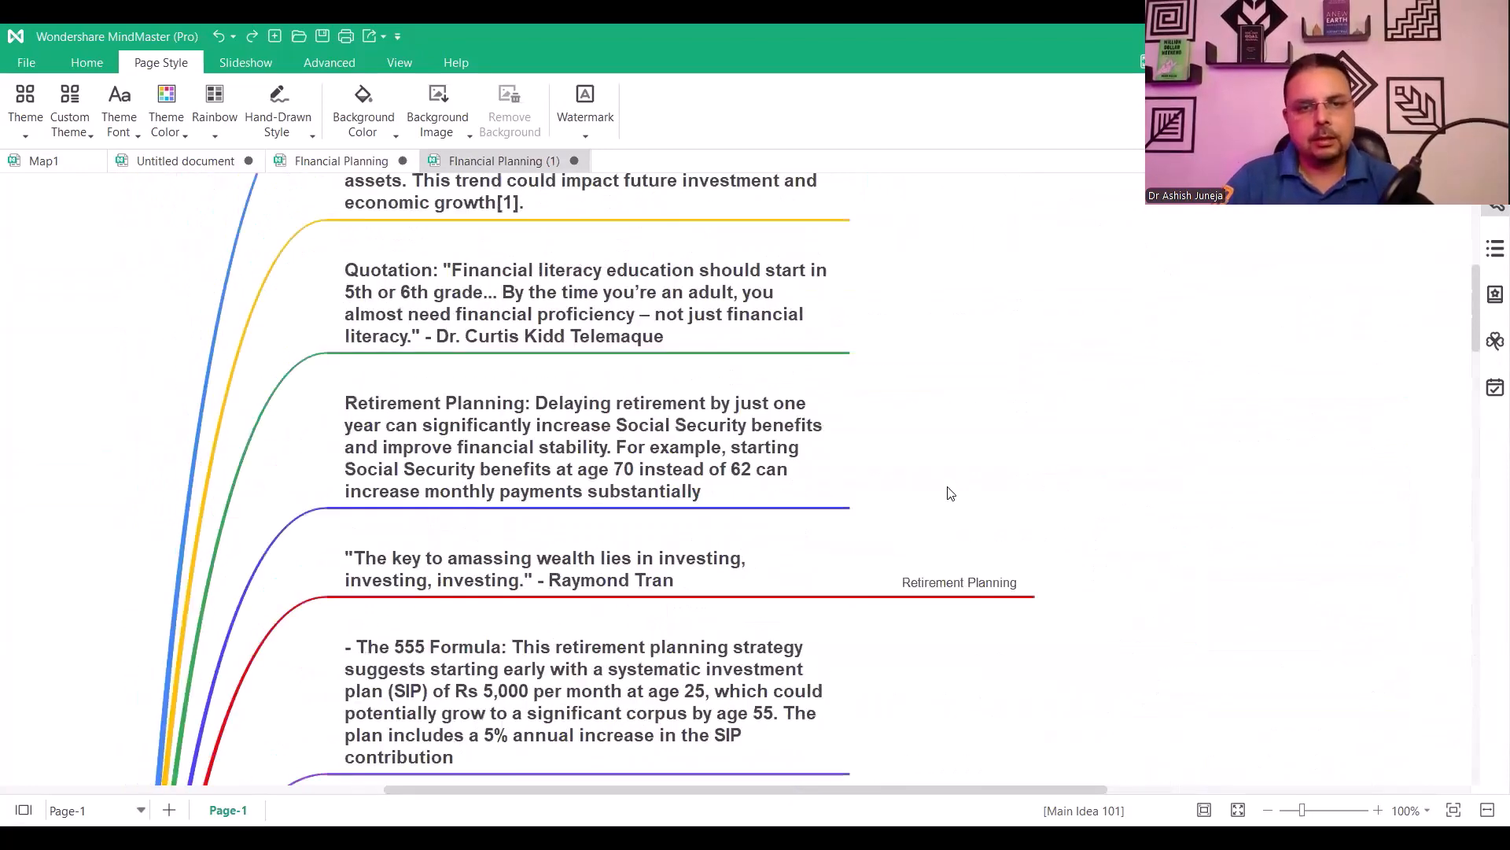
Delete the "Savings and Investments" topic and remove "[1]." from the end of the "Savings Trends" topic
click(589, 248)
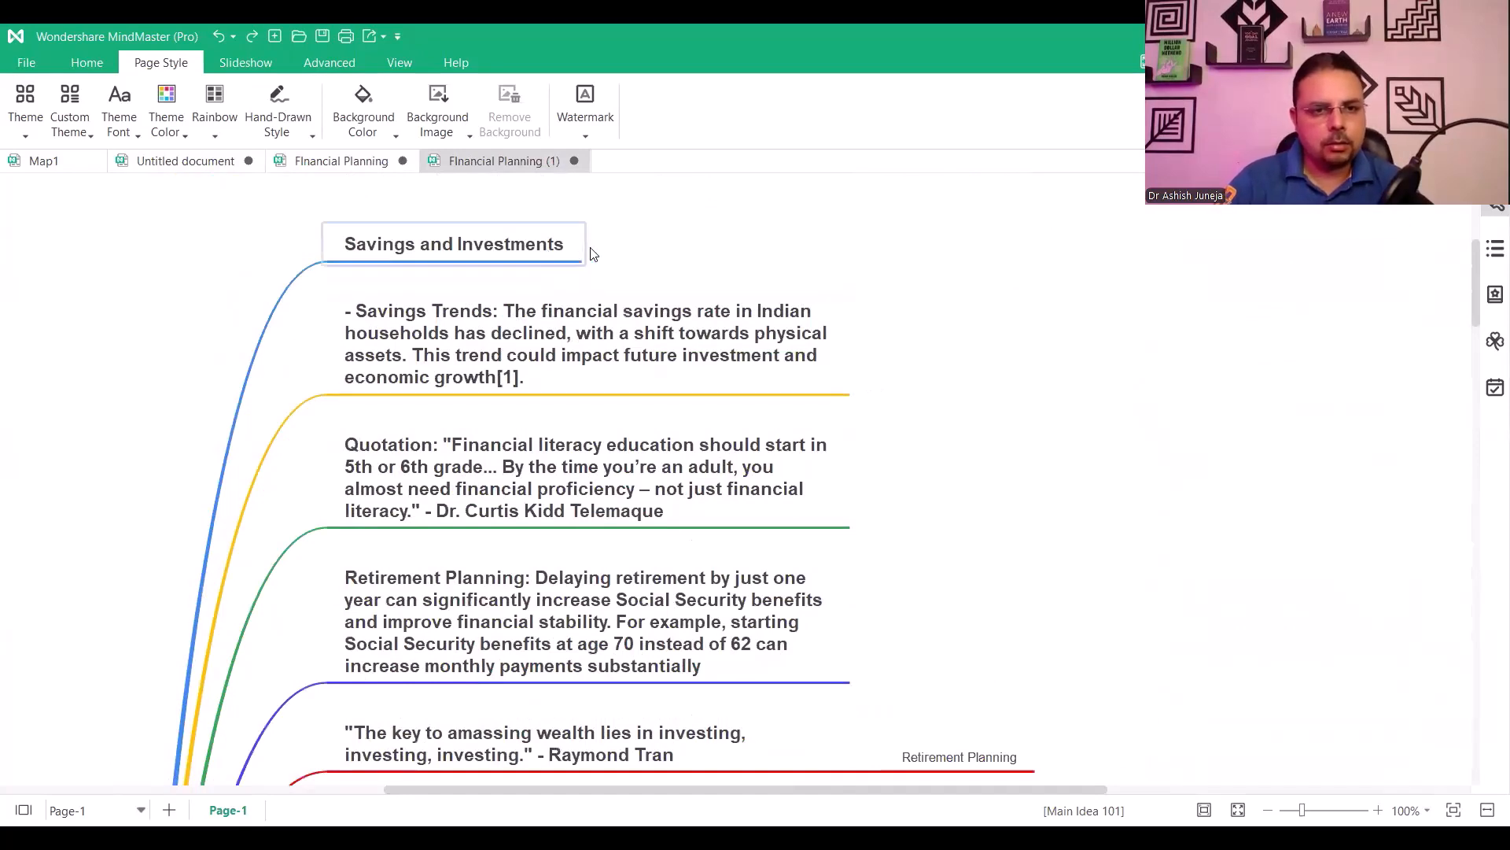
key(Delete)
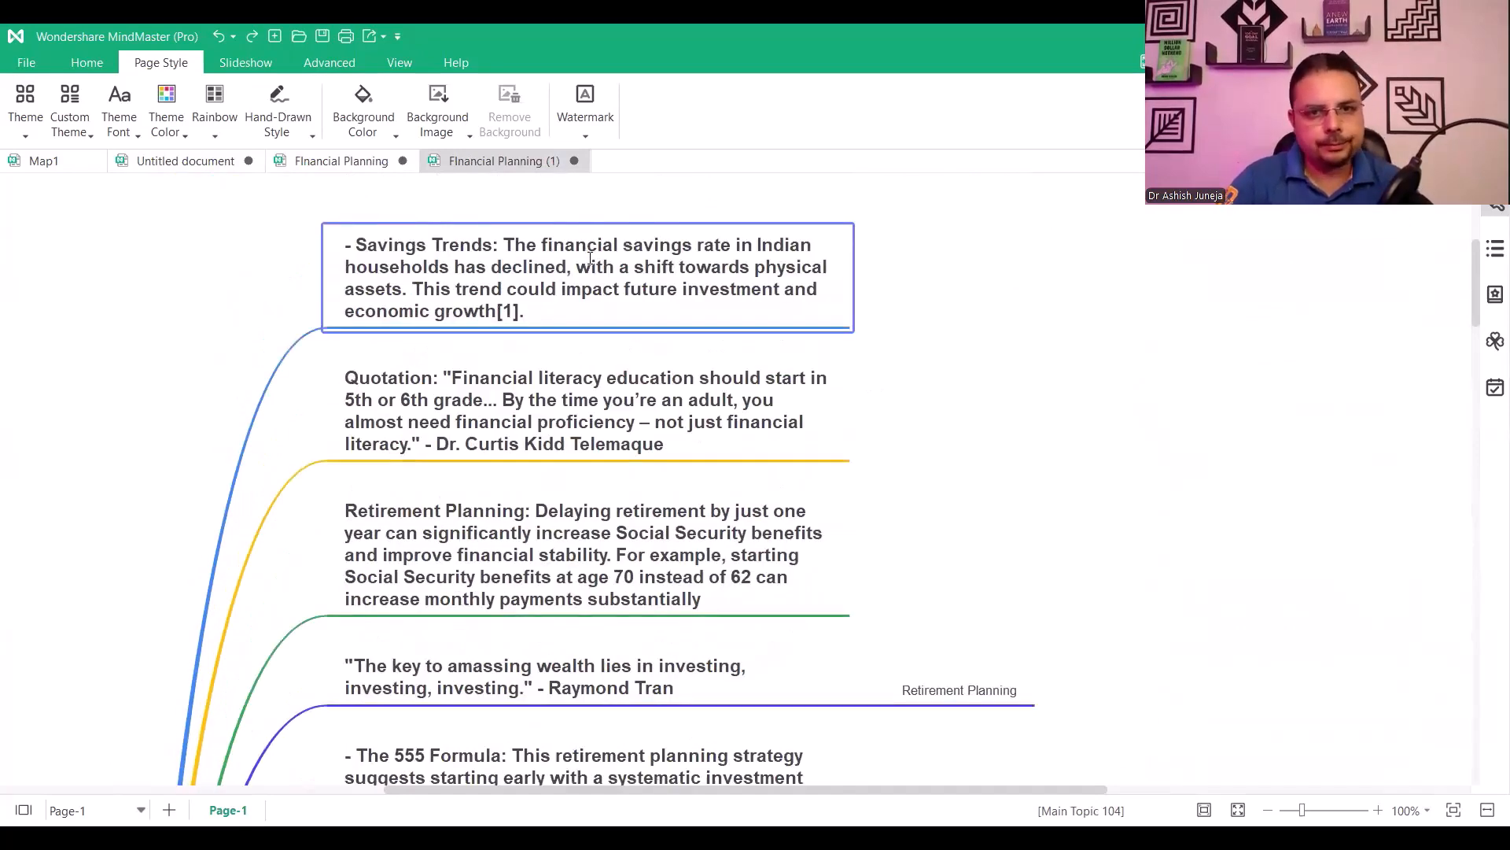
double_click(590, 258)
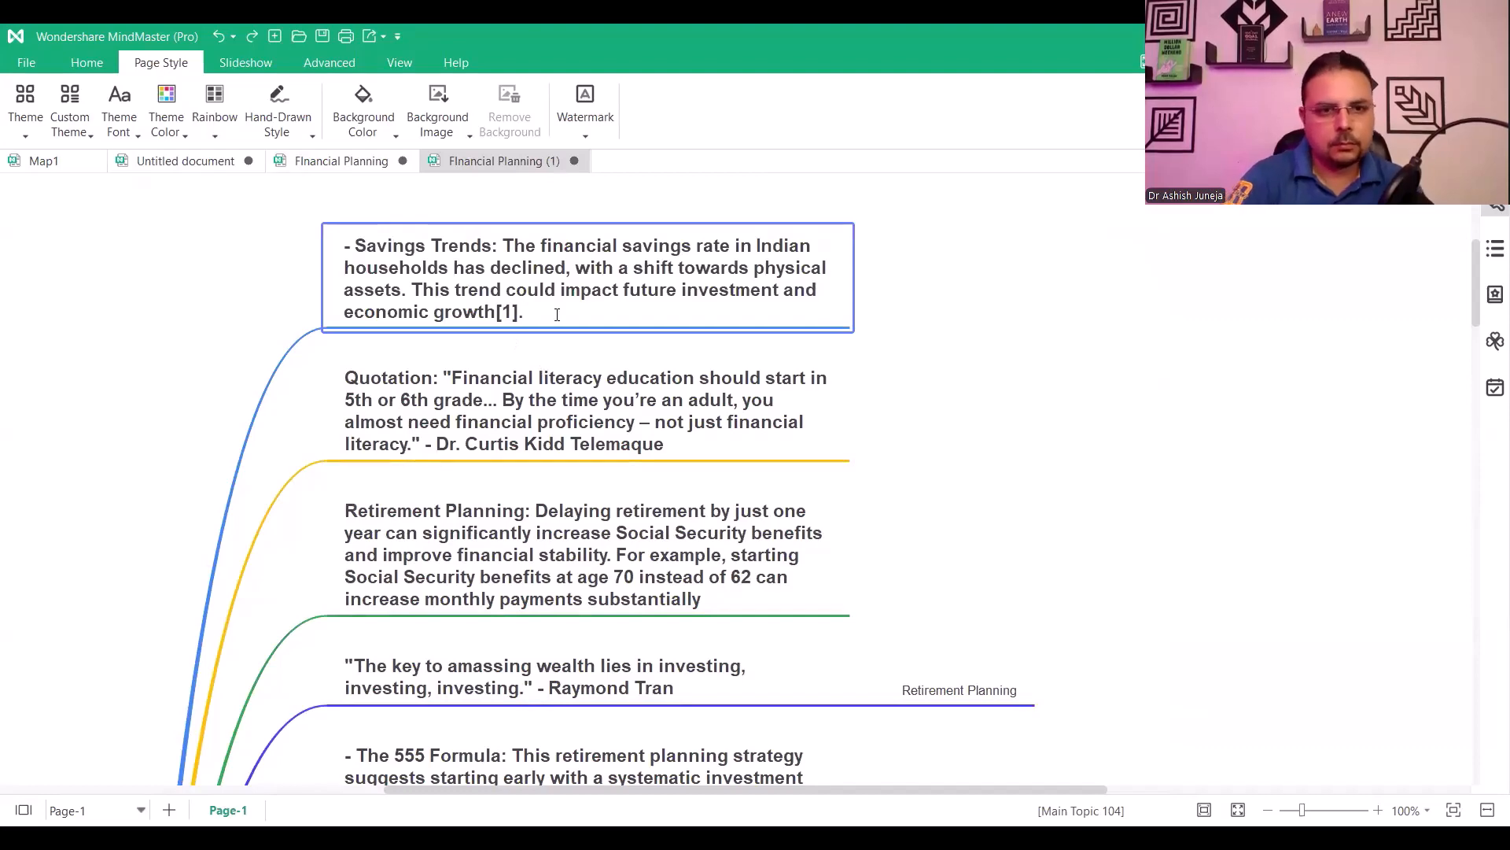
key(BackSpace)
key(BackSpace)
key(BackSpace)
key(BackSpace)
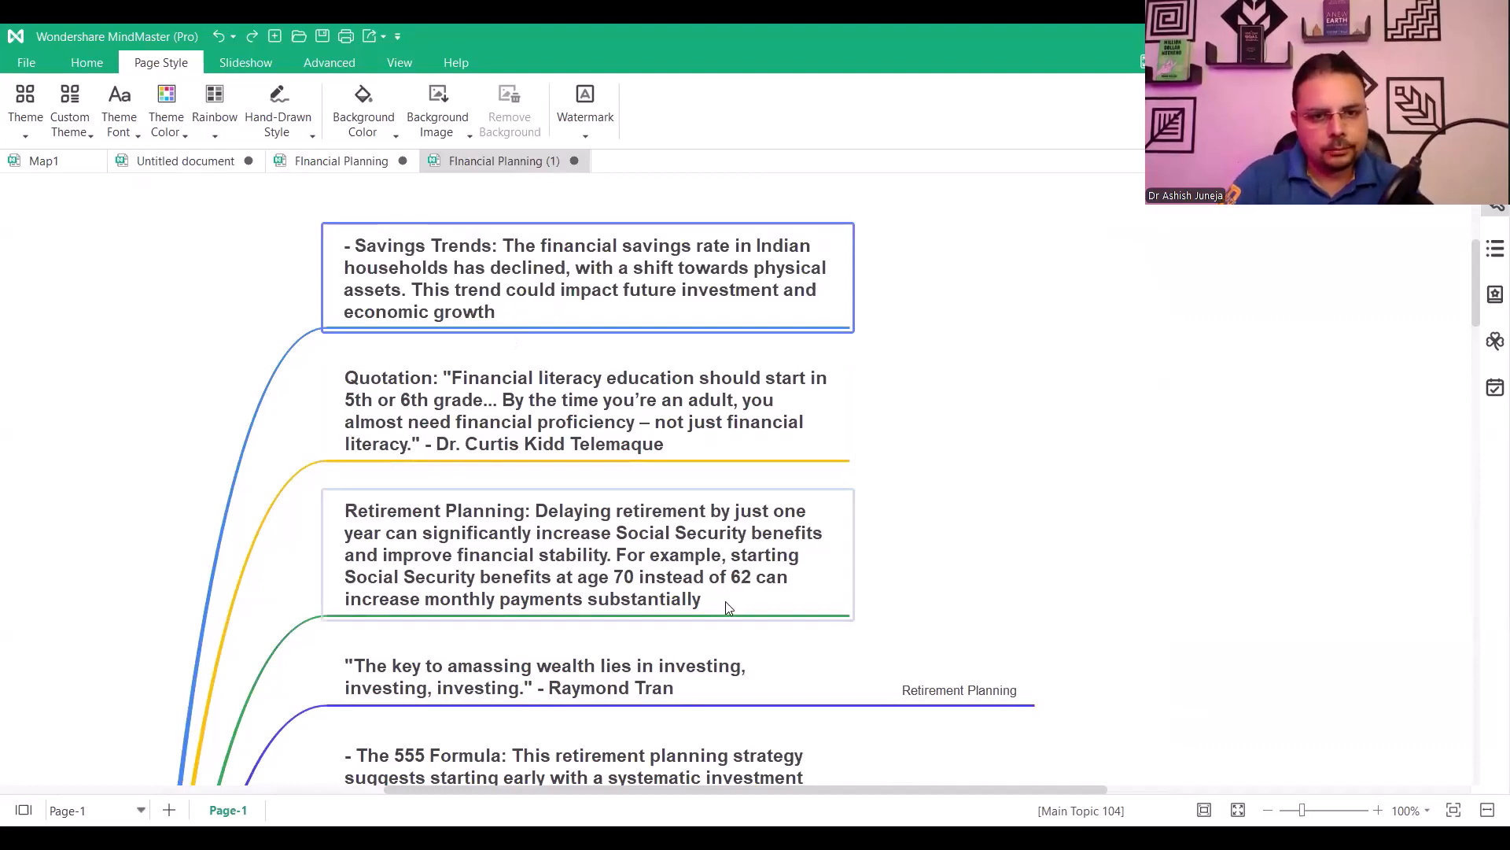
Remove the opening quotation mark from the "The key to amassing wealth lies in investing" topic
scroll(728, 602, down, 2)
double_click(359, 473)
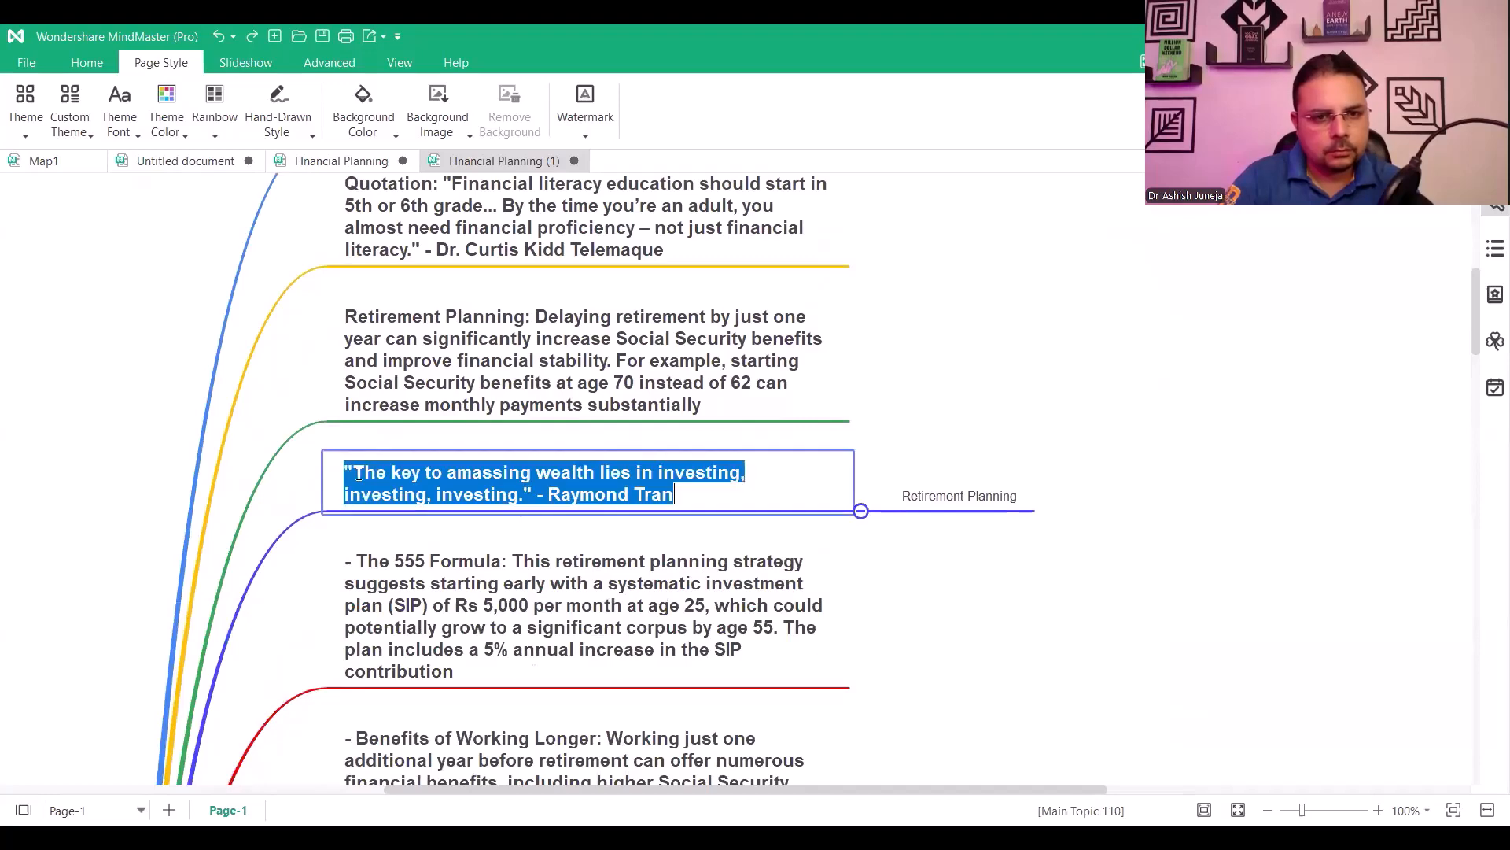
key(Home)
key(Delete)
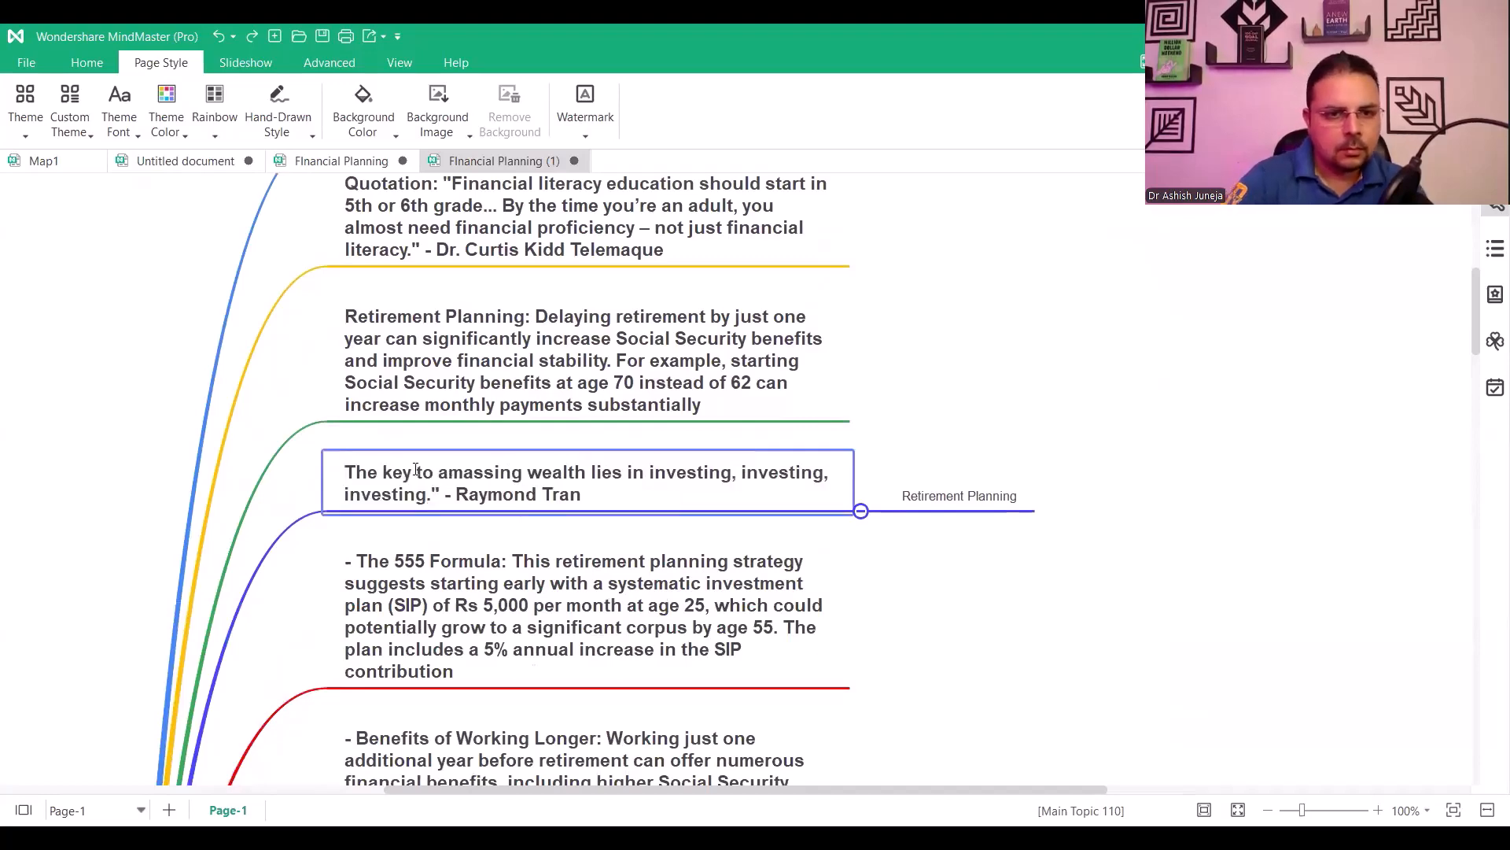
click(1001, 533)
Remove the leading dash and space from "The 555 Formula" topic
scroll(385, 433, down, 2)
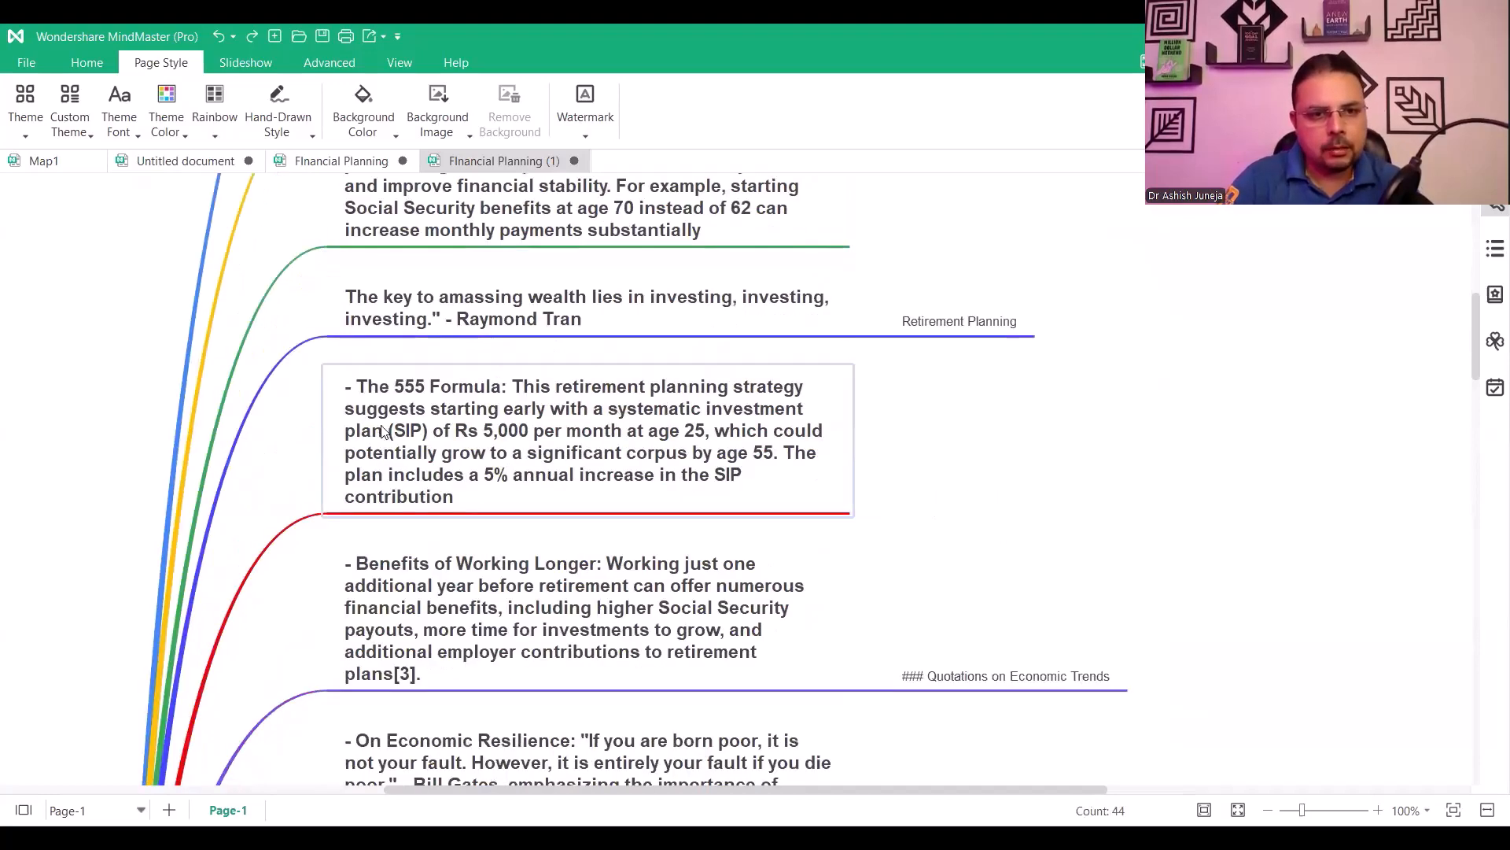
click(363, 384)
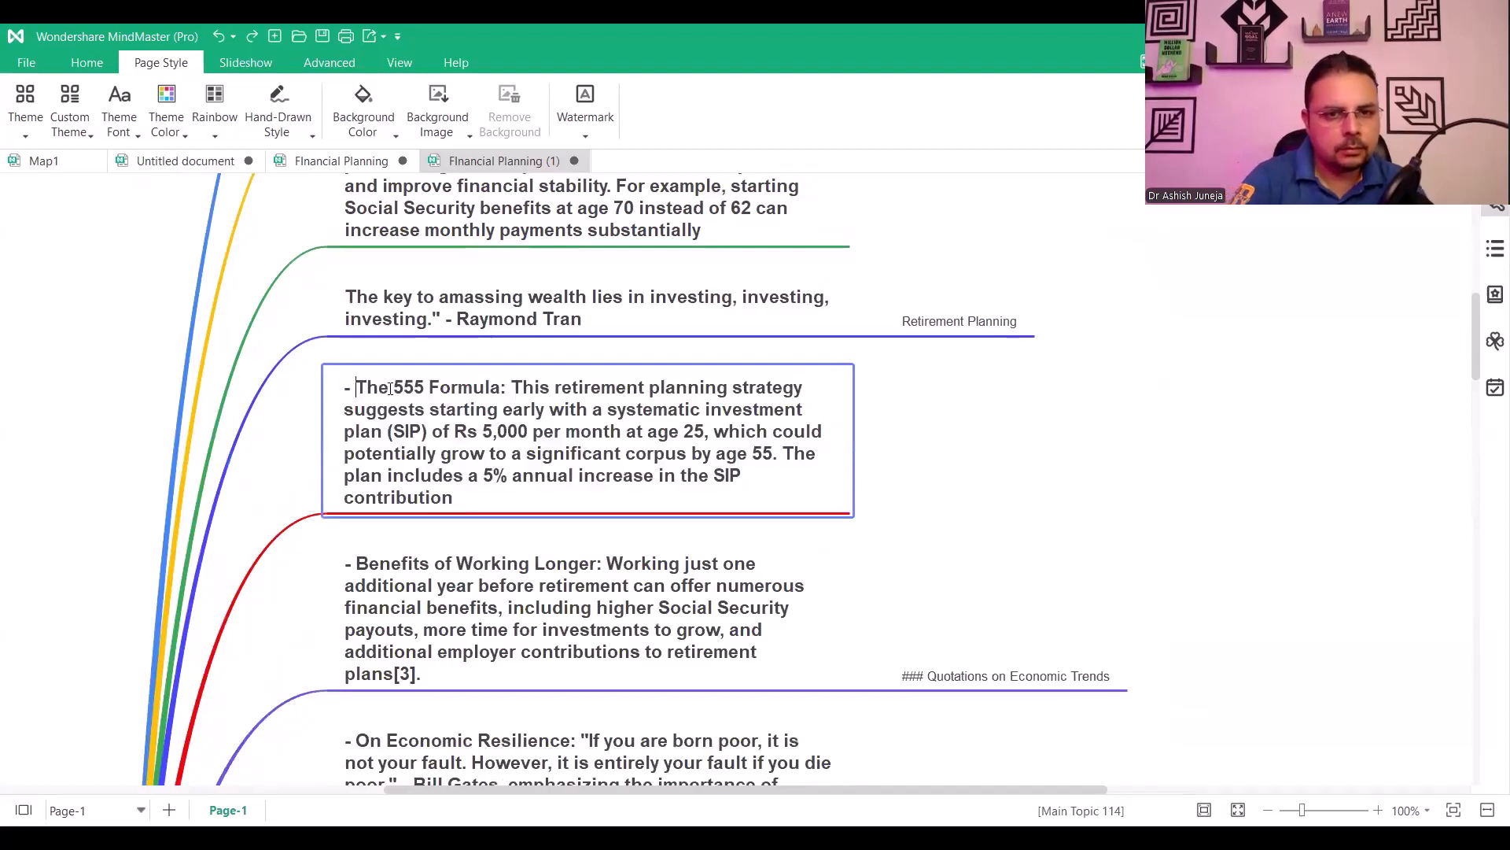
key(BackSpace)
key(BackSpace)
click(1032, 483)
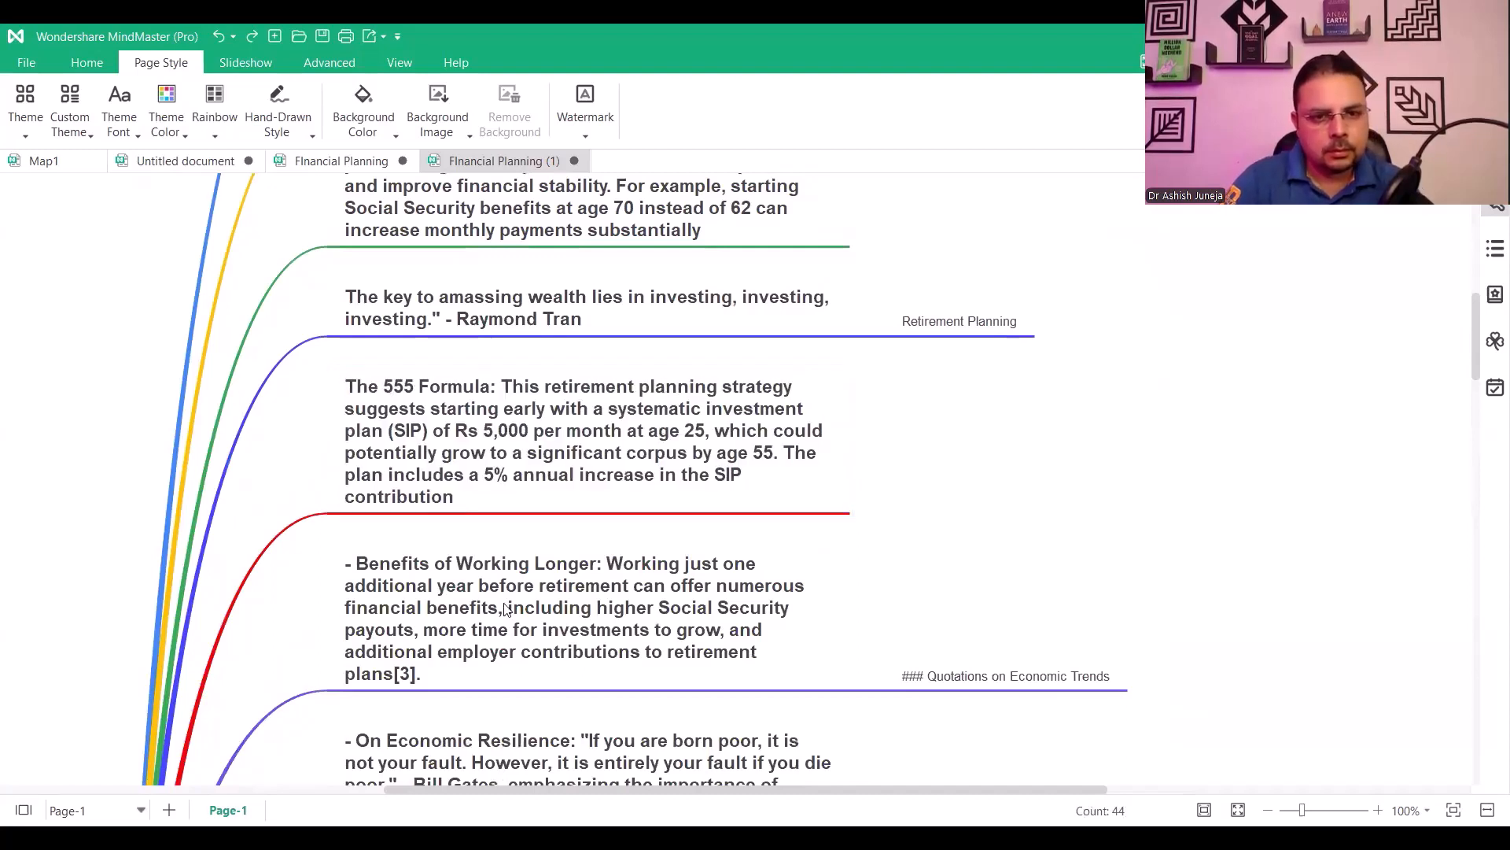
Remove the leading dash and space from the "Benefits of Working Longer" topic
click(413, 589)
double_click(359, 564)
triple_click(359, 562)
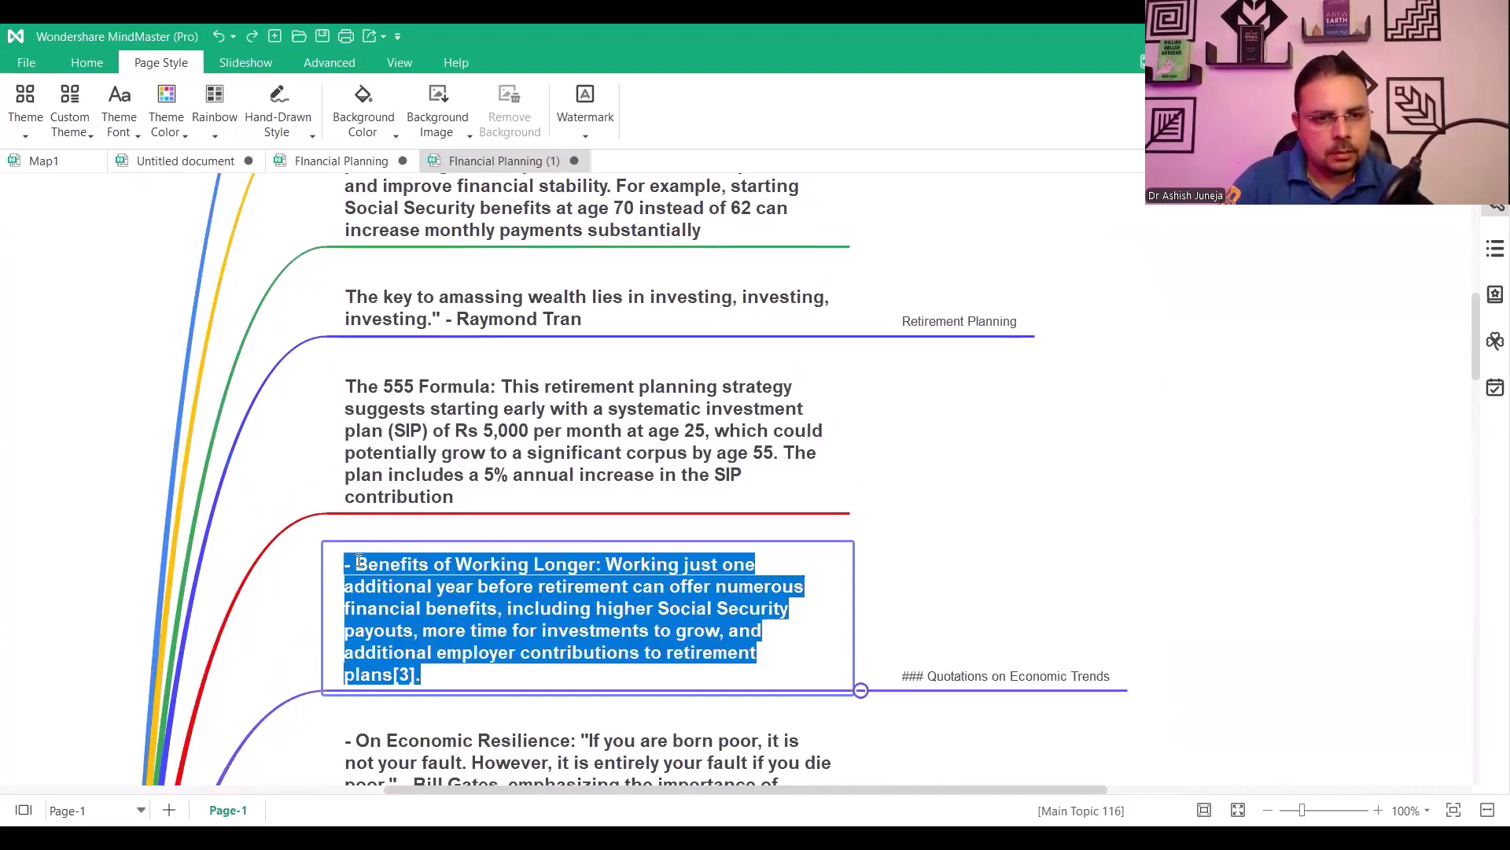
click(359, 561)
key(BackSpace)
key(BackSpace)
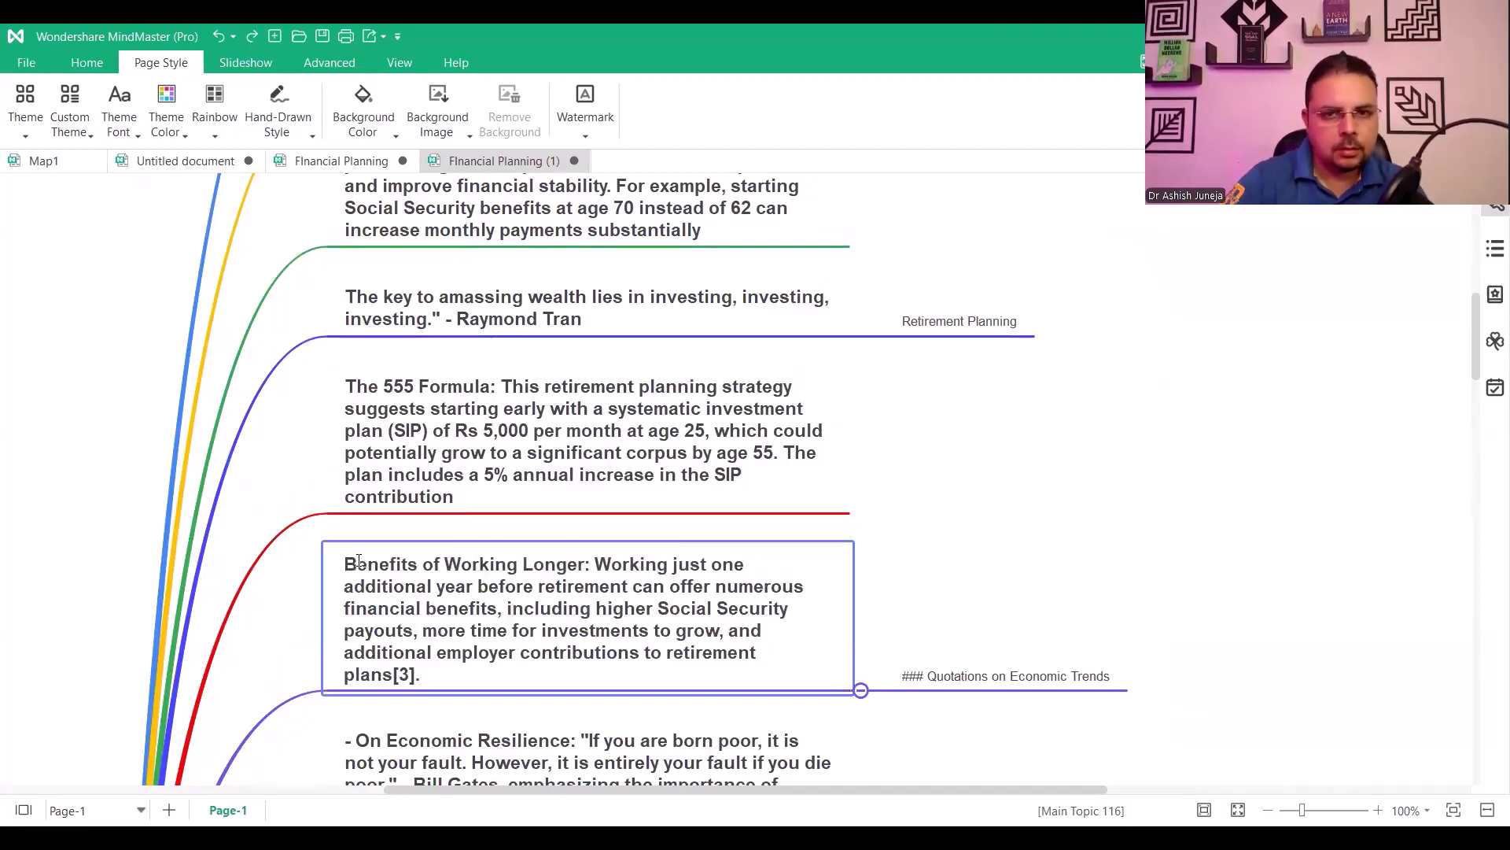
Delete the "### Quotations on Economic Trends" and "Retirement Planning" subtopics
click(1084, 675)
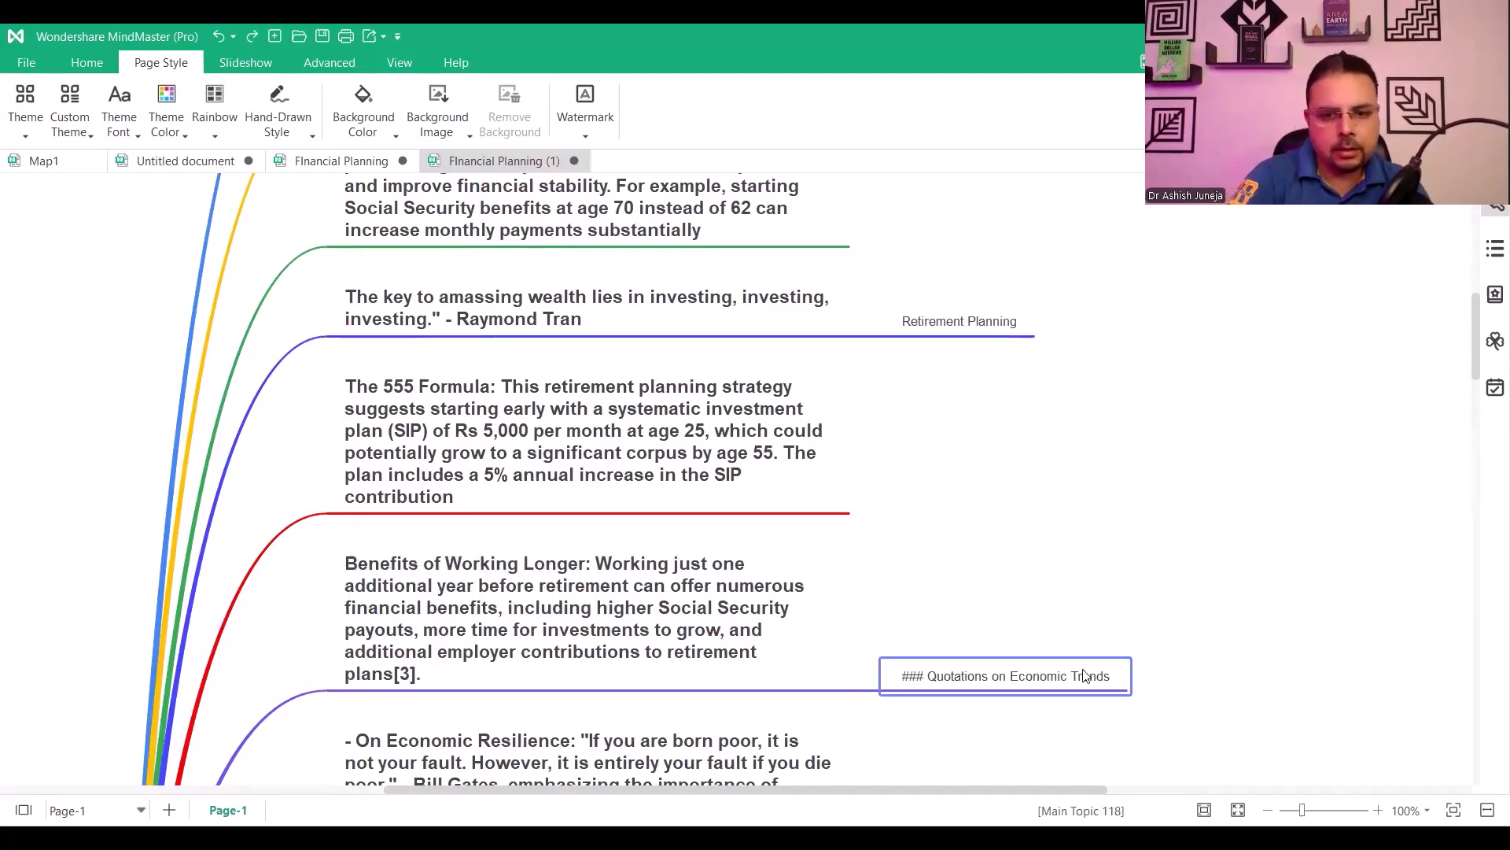
key(Delete)
click(1001, 331)
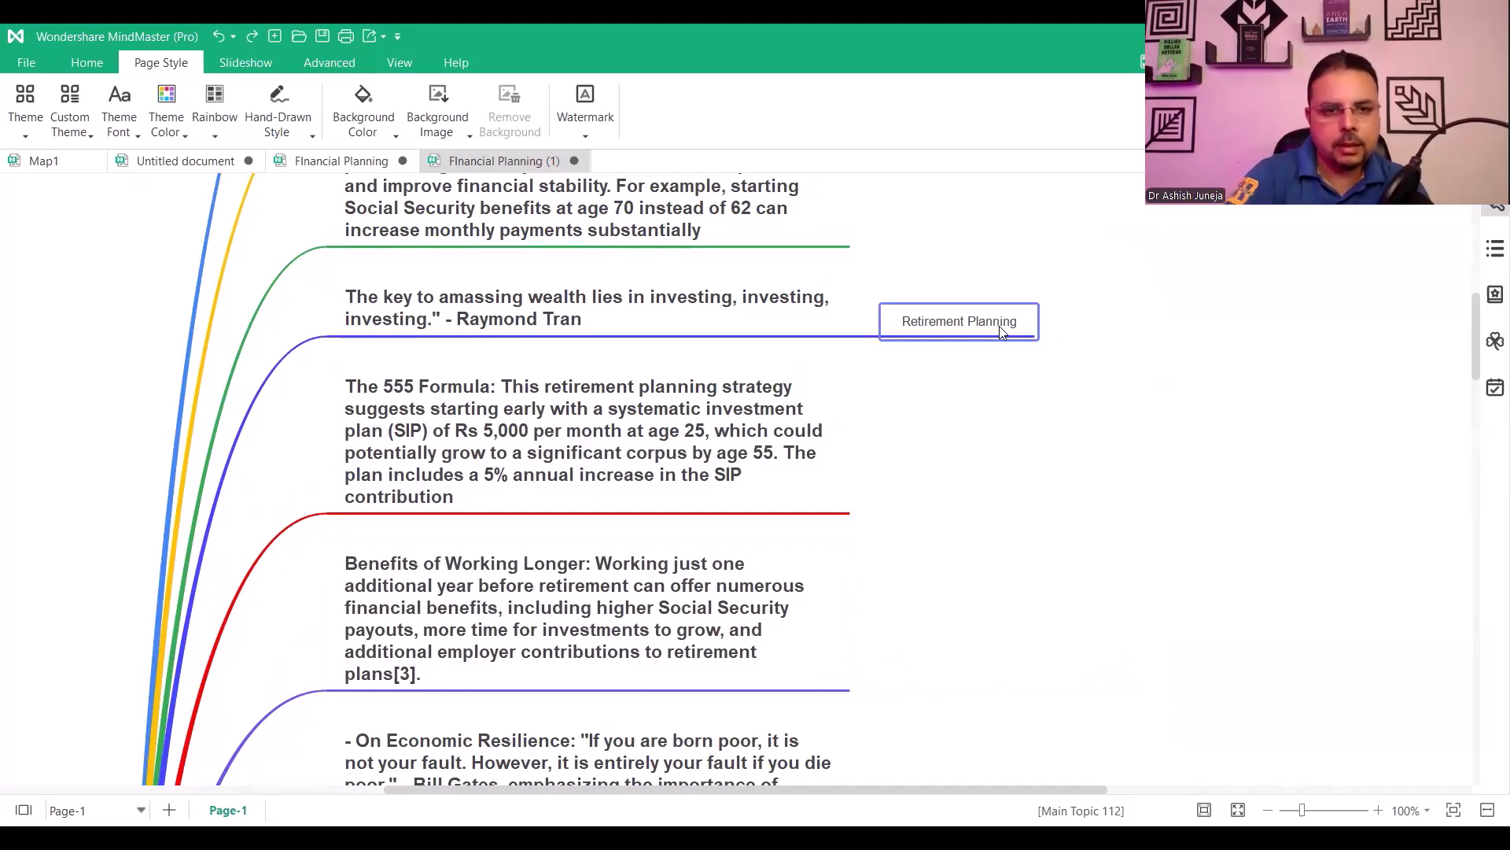
key(Delete)
key(Delete)
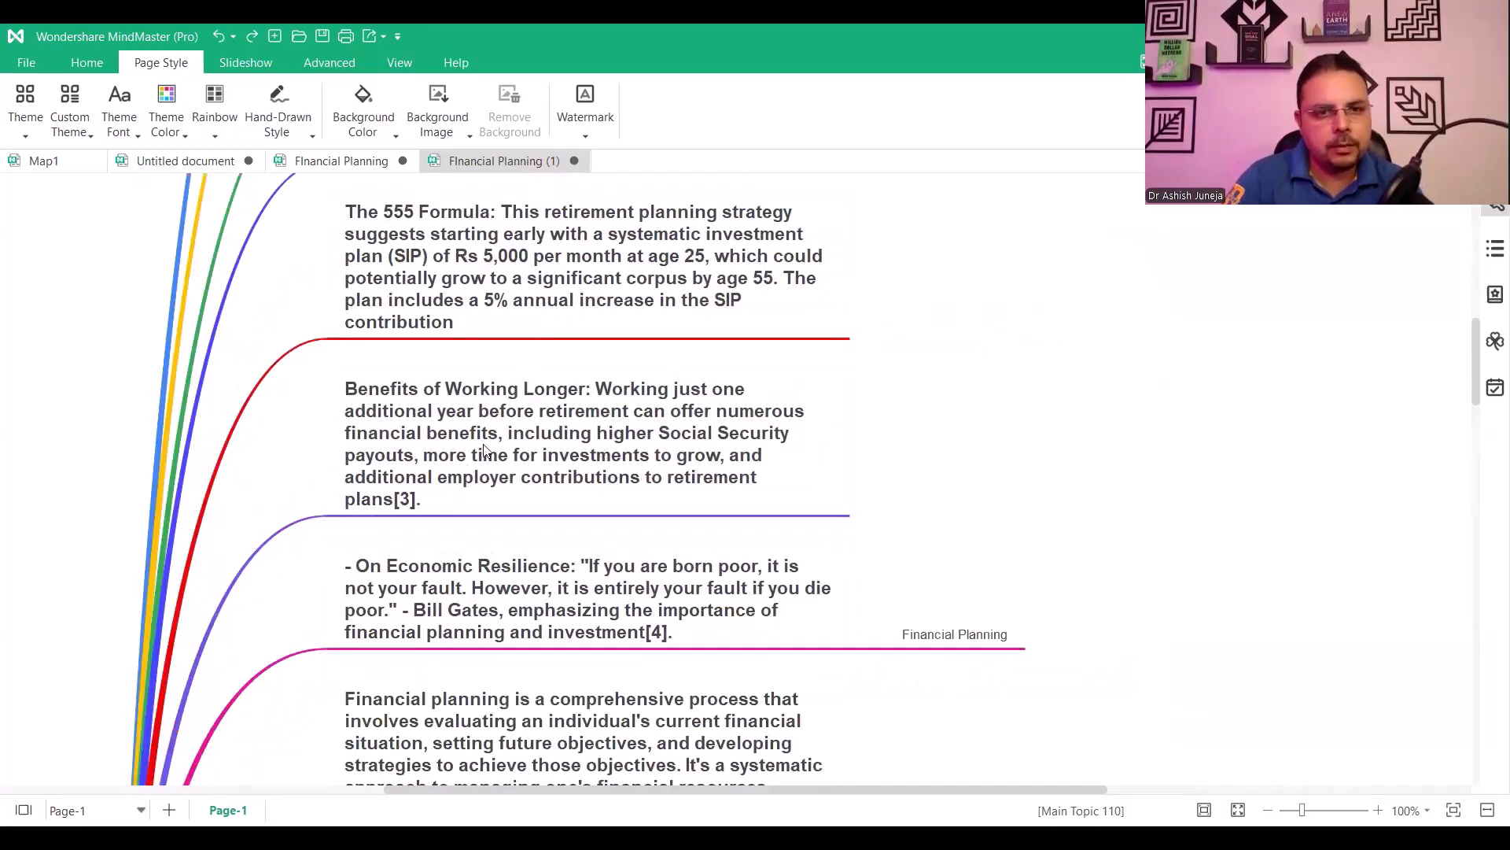
Delete the trailing "3]." from the end of the "Benefits of Working Longer" topic
click(484, 450)
double_click(473, 497)
key(End)
key(BackSpace)
key(BackSpace)
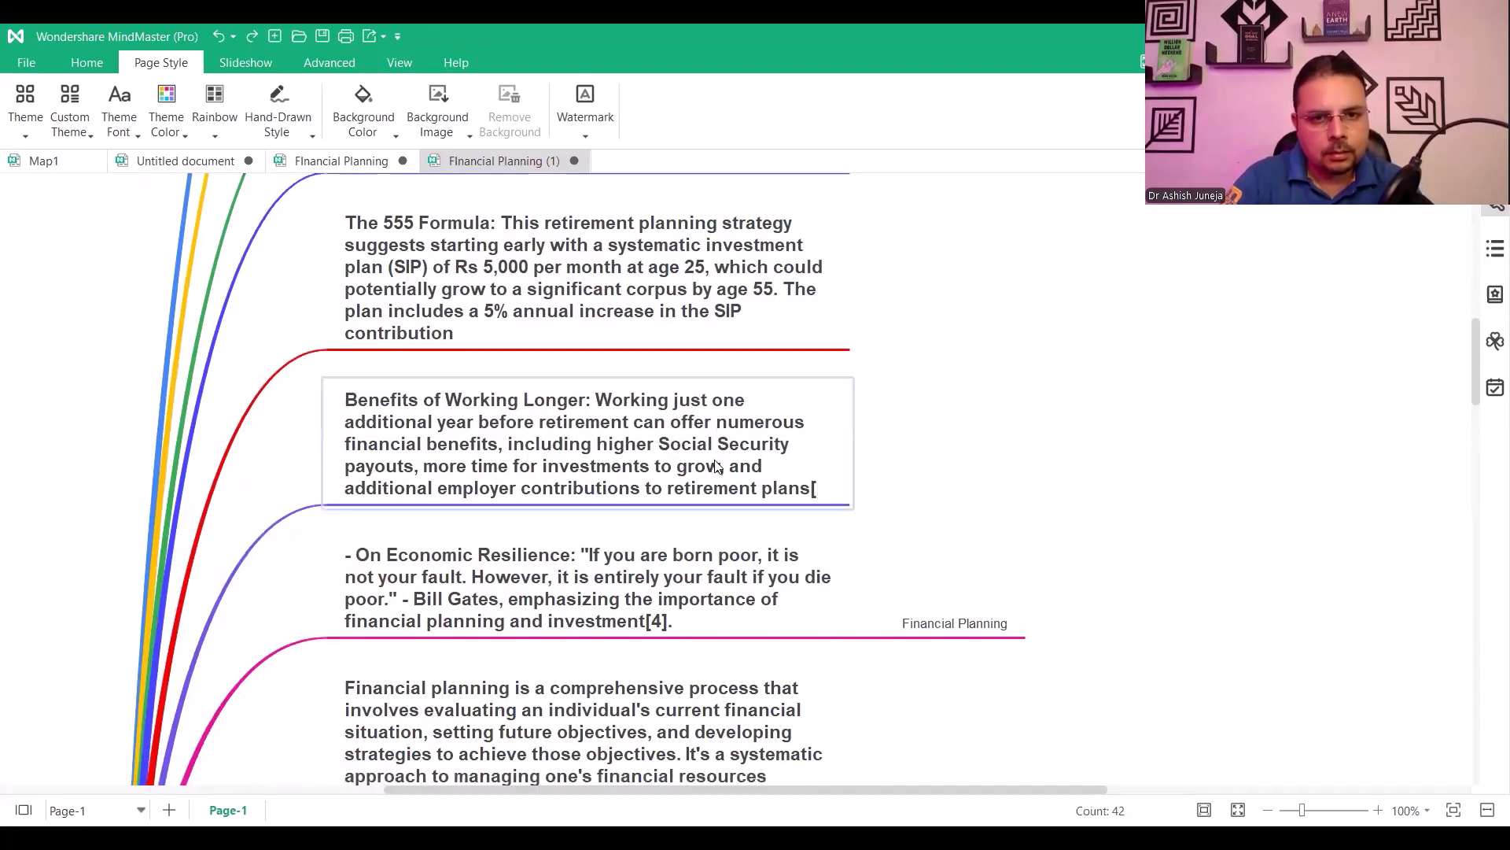
Delete the "Benefits of Working Longer" topic
key(Escape)
key(Delete)
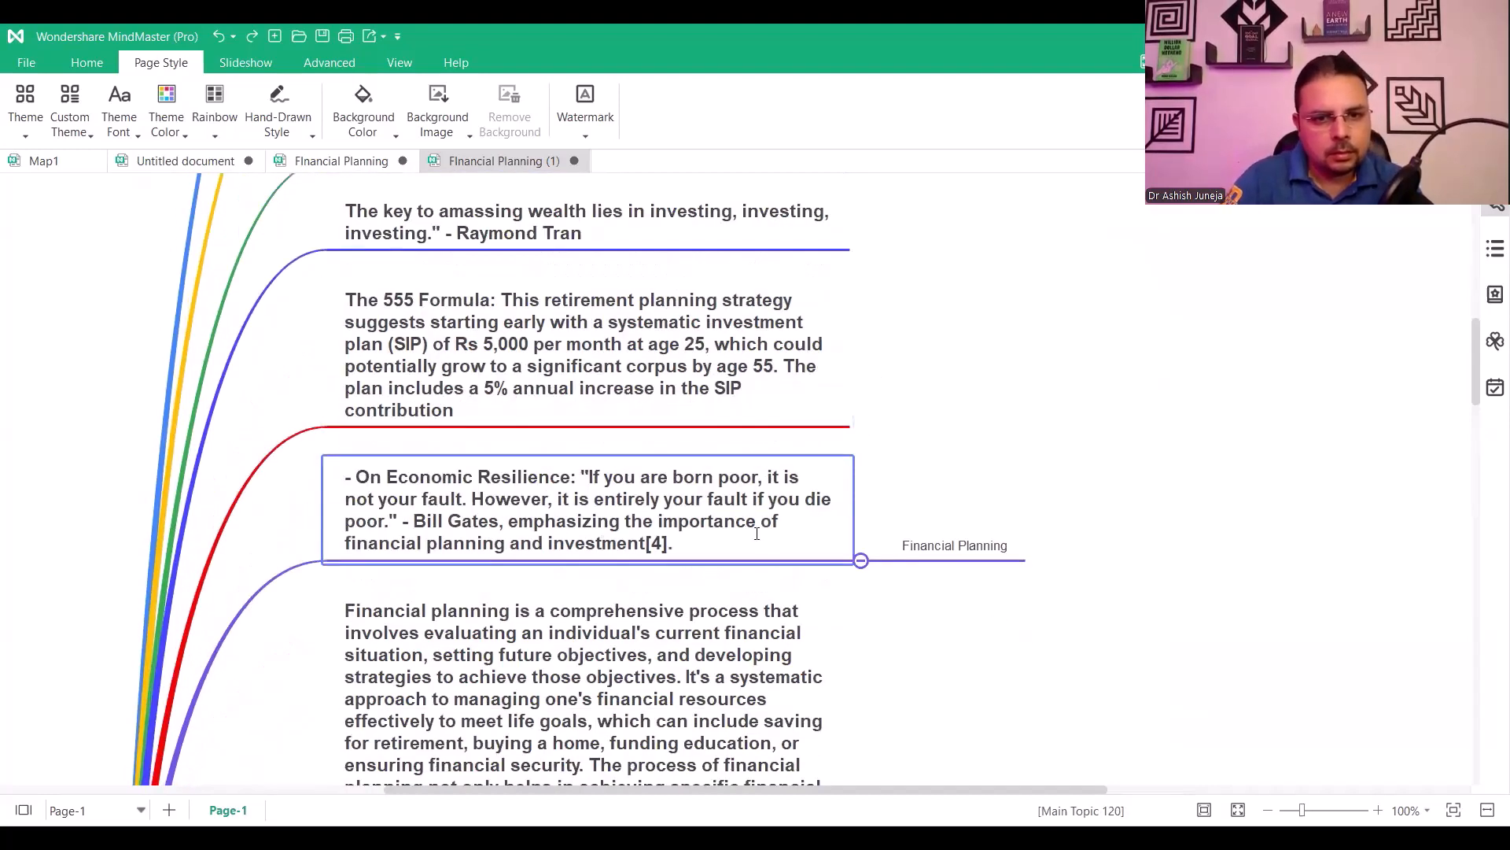
Remove the trailing "[4]." from the "On Economic Resilience" topic and delete its "Financial Planning" subtopic
click(765, 471)
key(BackSpace)
key(BackSpace)
key(BackSpace)
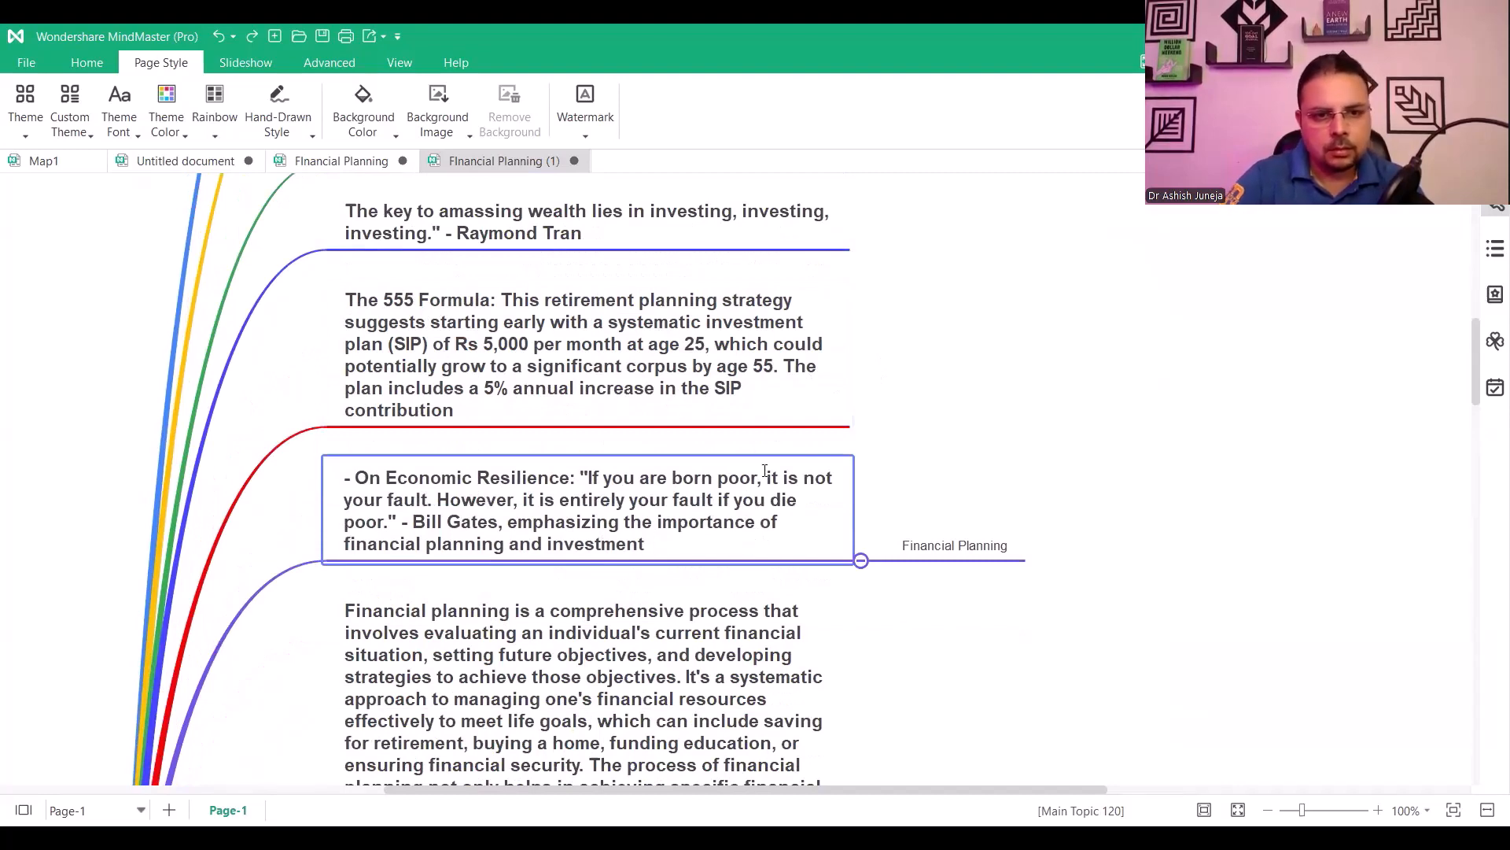
click(978, 546)
key(Delete)
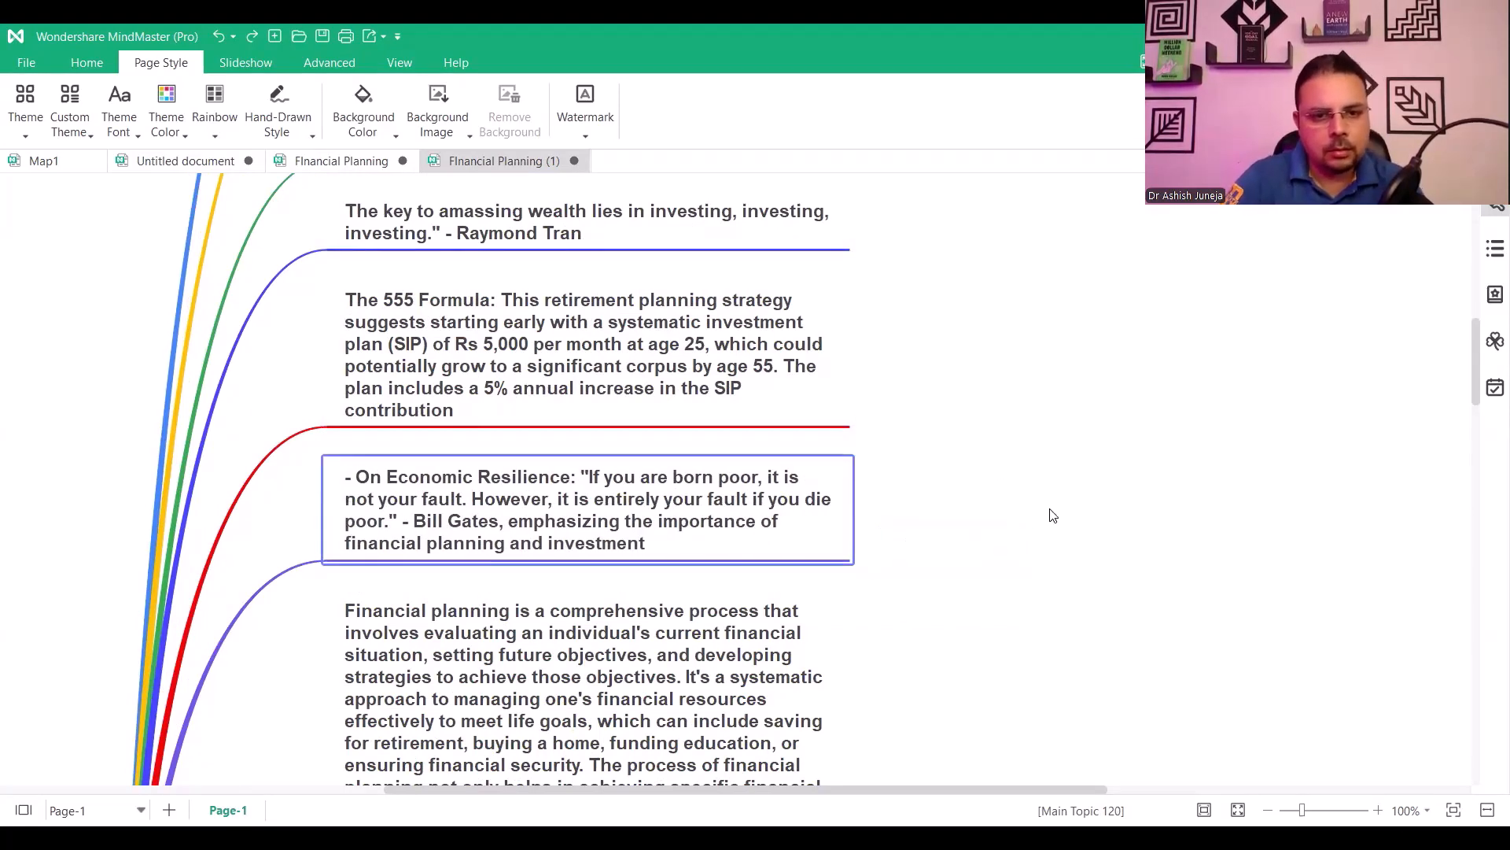
Add a subtopic to the "Financial planning is a comprehensive process" topic and copy that topic's full text
scroll(1053, 515, down, 4)
click(575, 325)
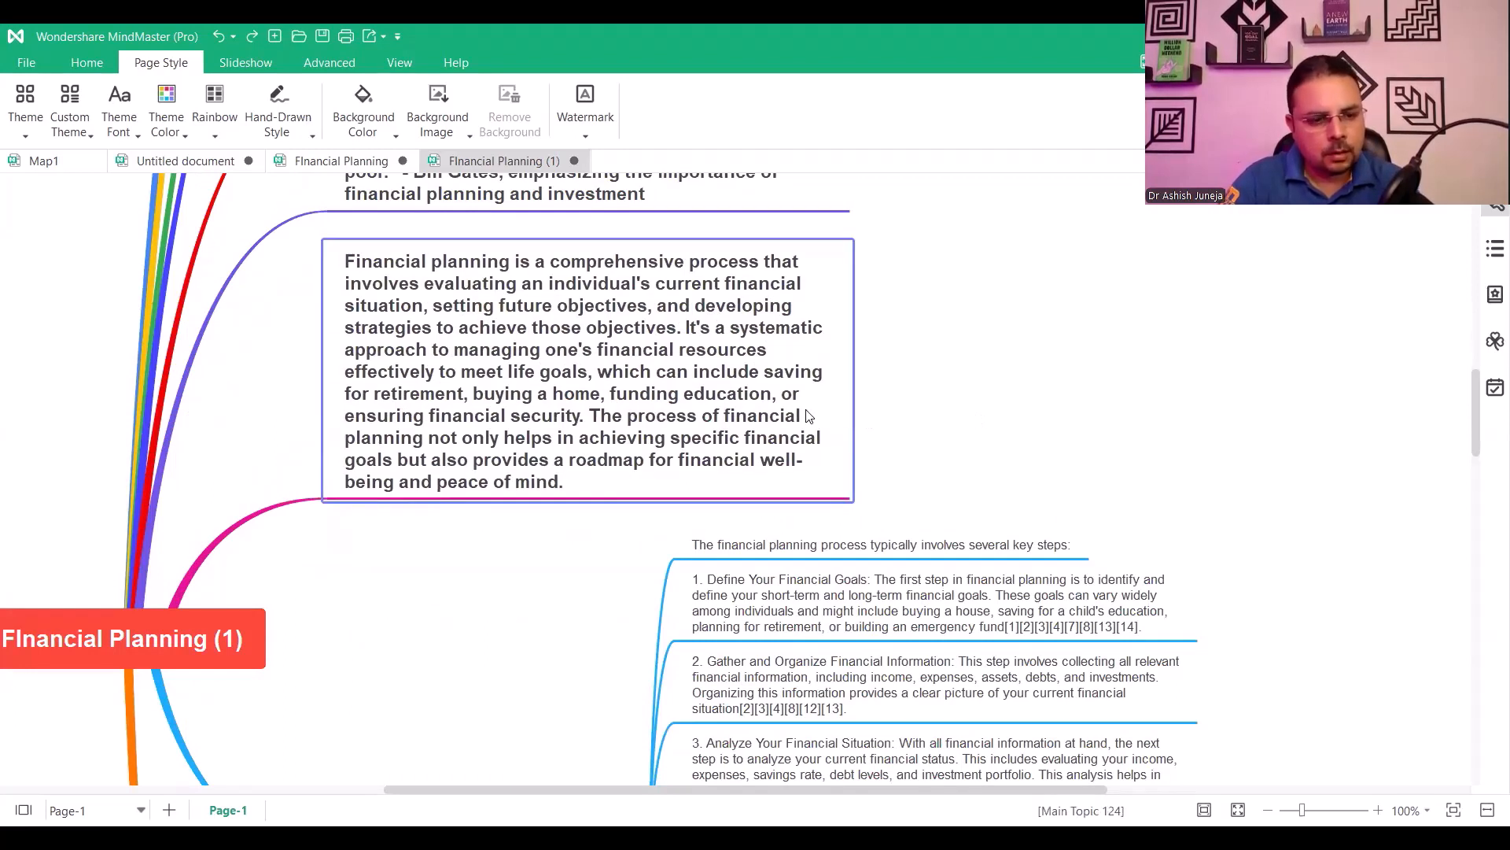
key(Tab)
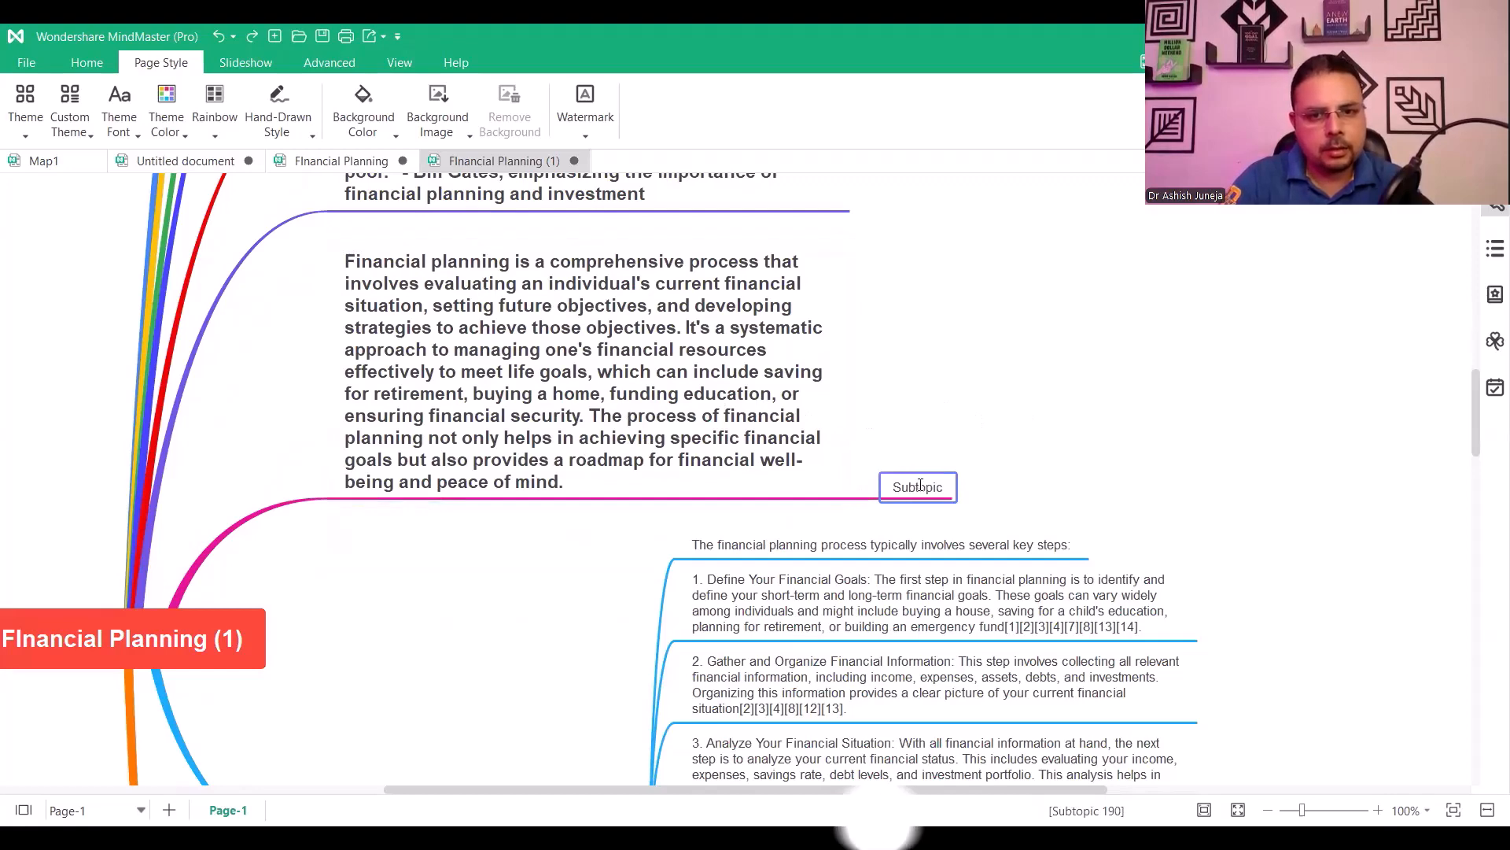
click(635, 425)
double_click(634, 419)
key(ctrl+c)
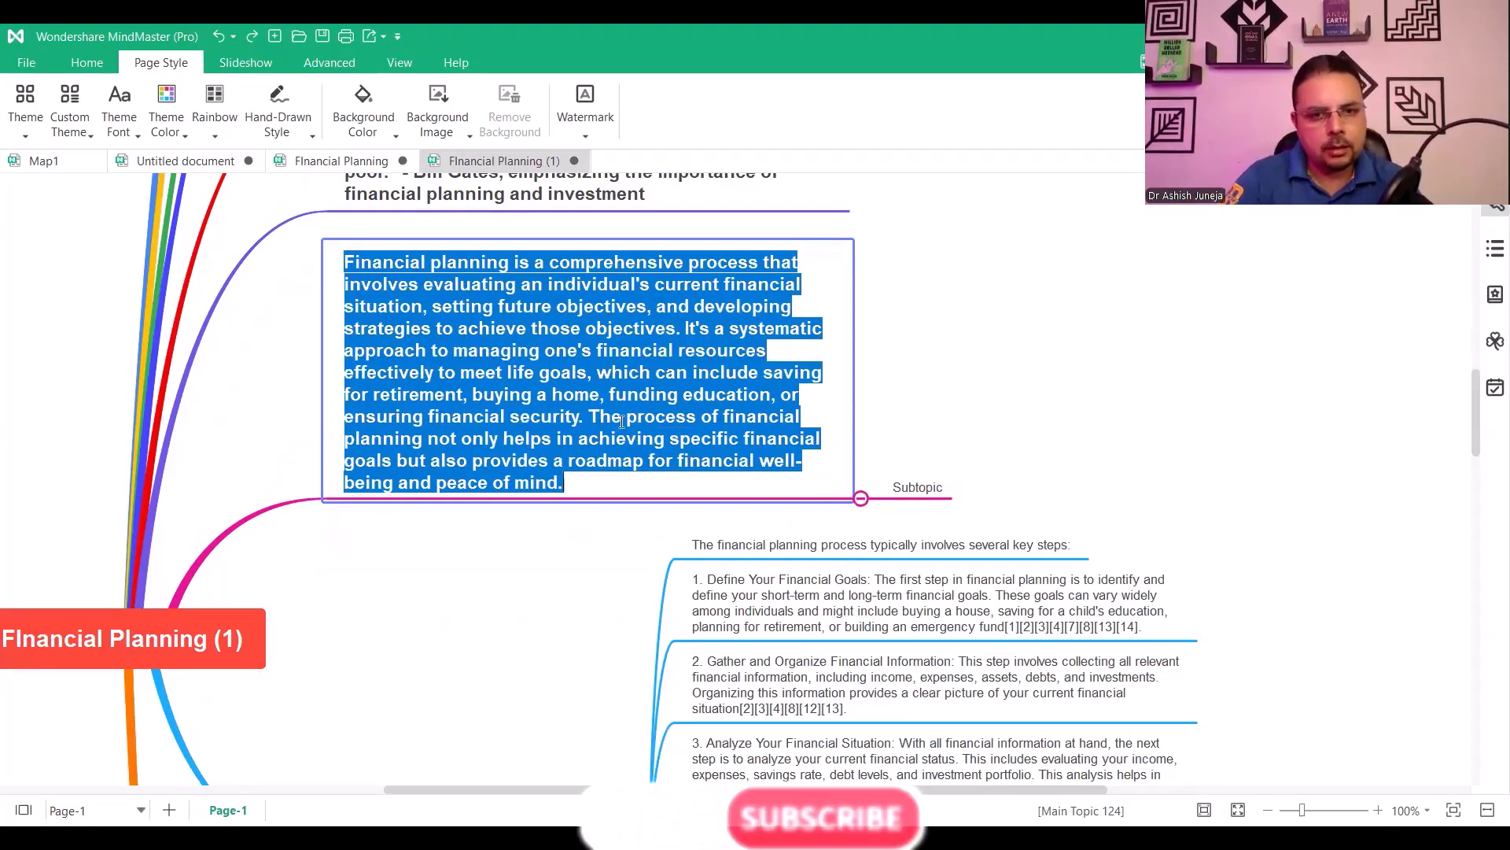
Replace the copied topic's text with "What is Financial Planning"
text(What)
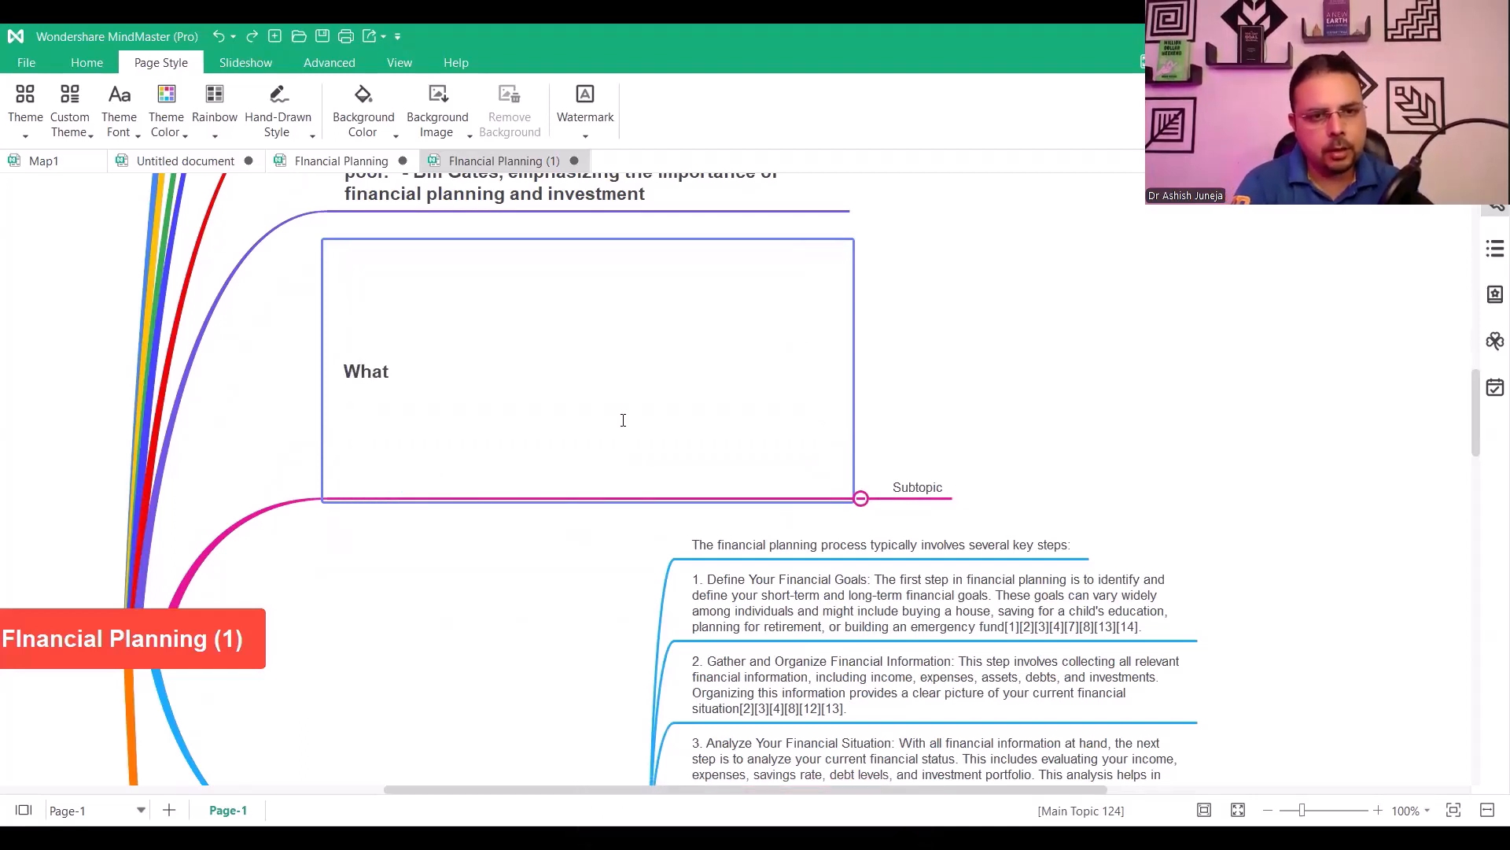
text( is Financialing)
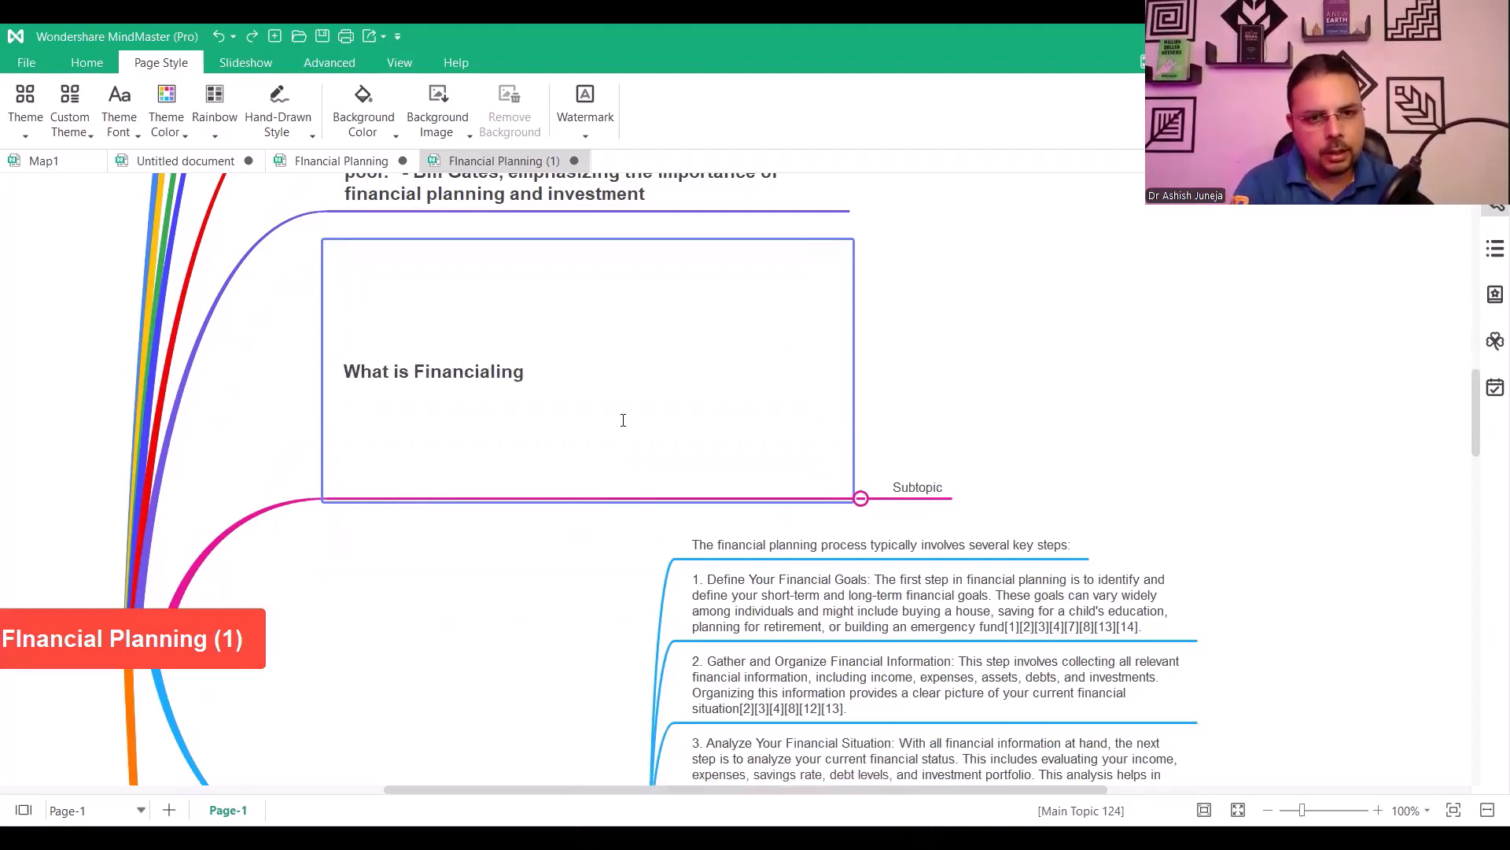
key(BackSpace)
key(BackSpace)
text(Olan)
key(BackSpace)
key(BackSpace)
key(BackSpace)
key(BackSpace)
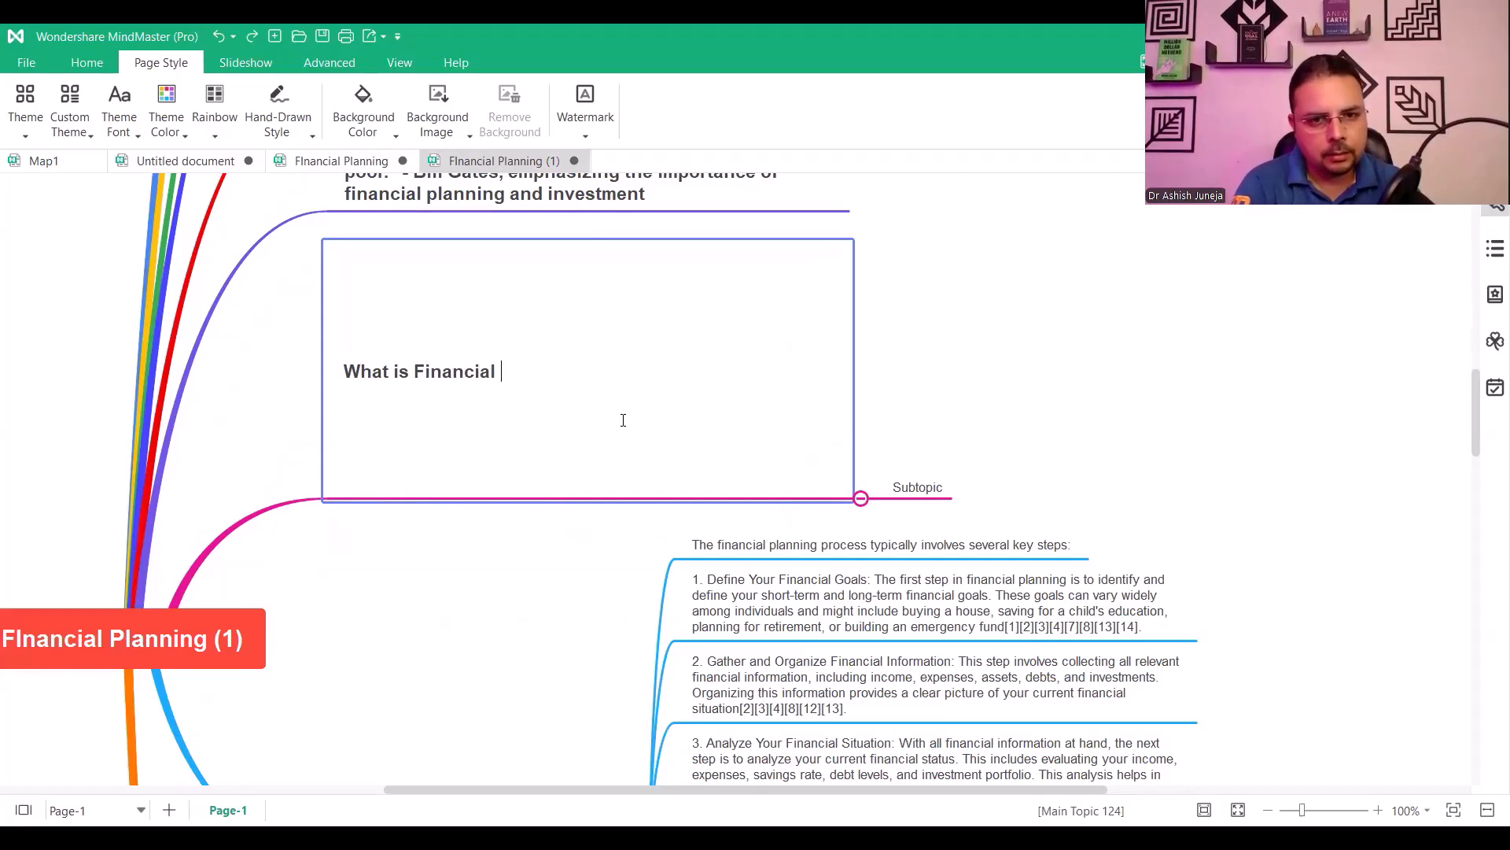
text(Planning)
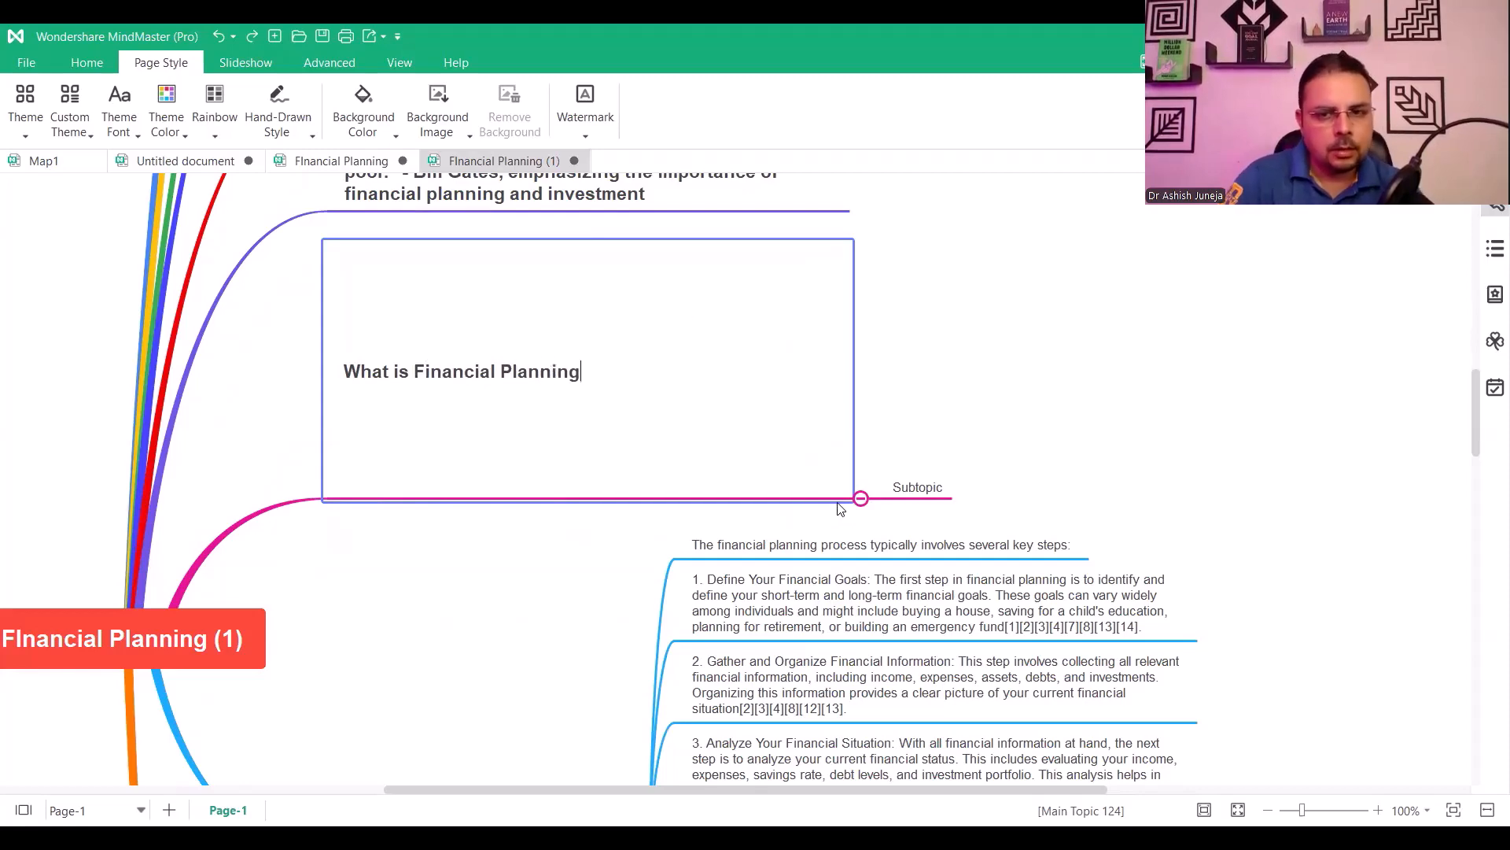
Paste the copied definition into the new subtopic of "What is Financial Planning" and collapse that branch
click(914, 489)
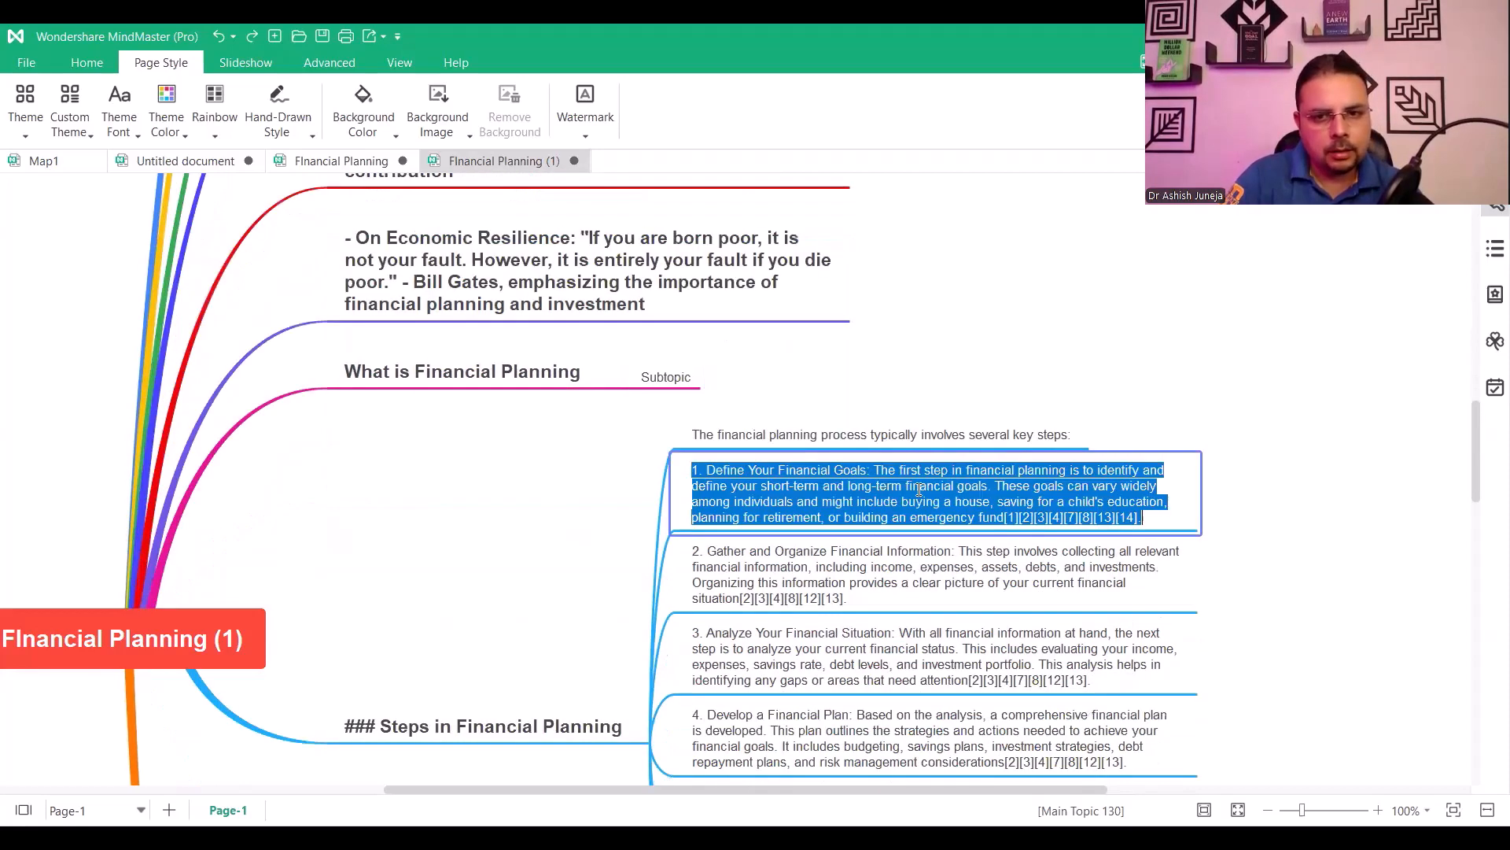
double_click(672, 381)
key(ctrl+v)
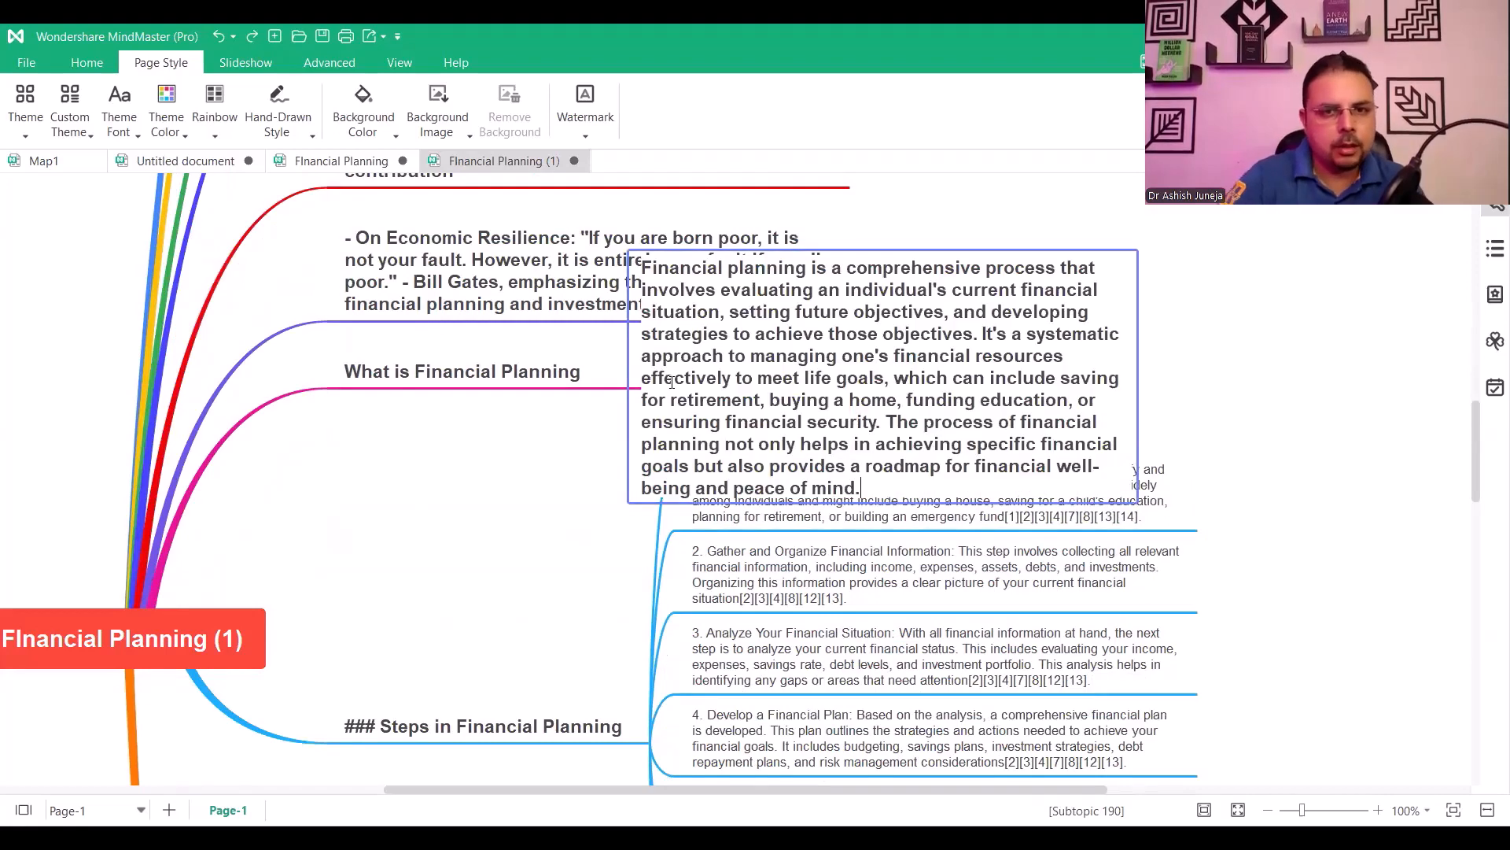
click(1276, 438)
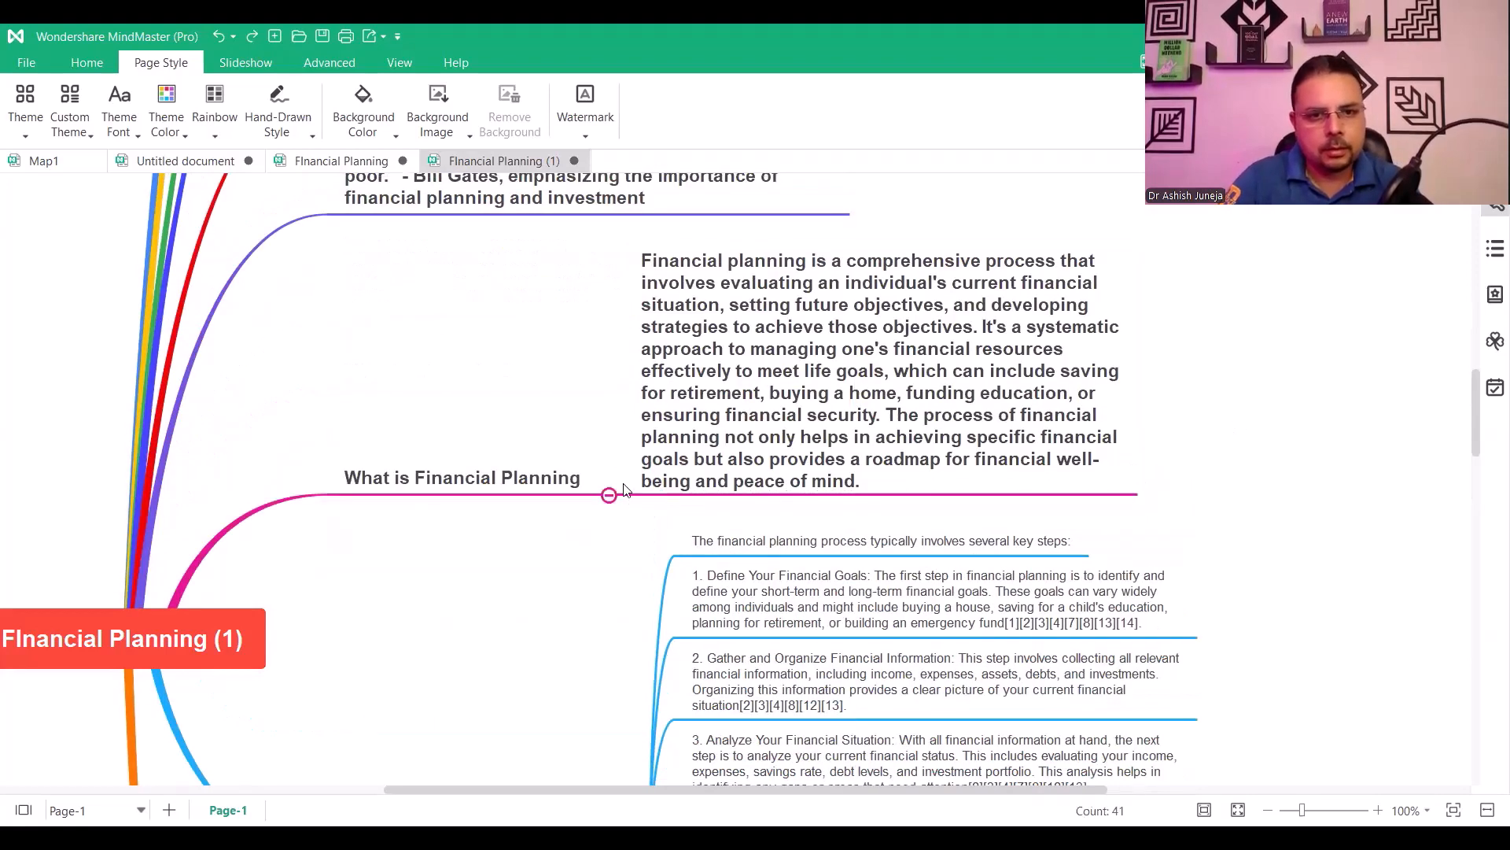
scroll(608, 488, down, 2)
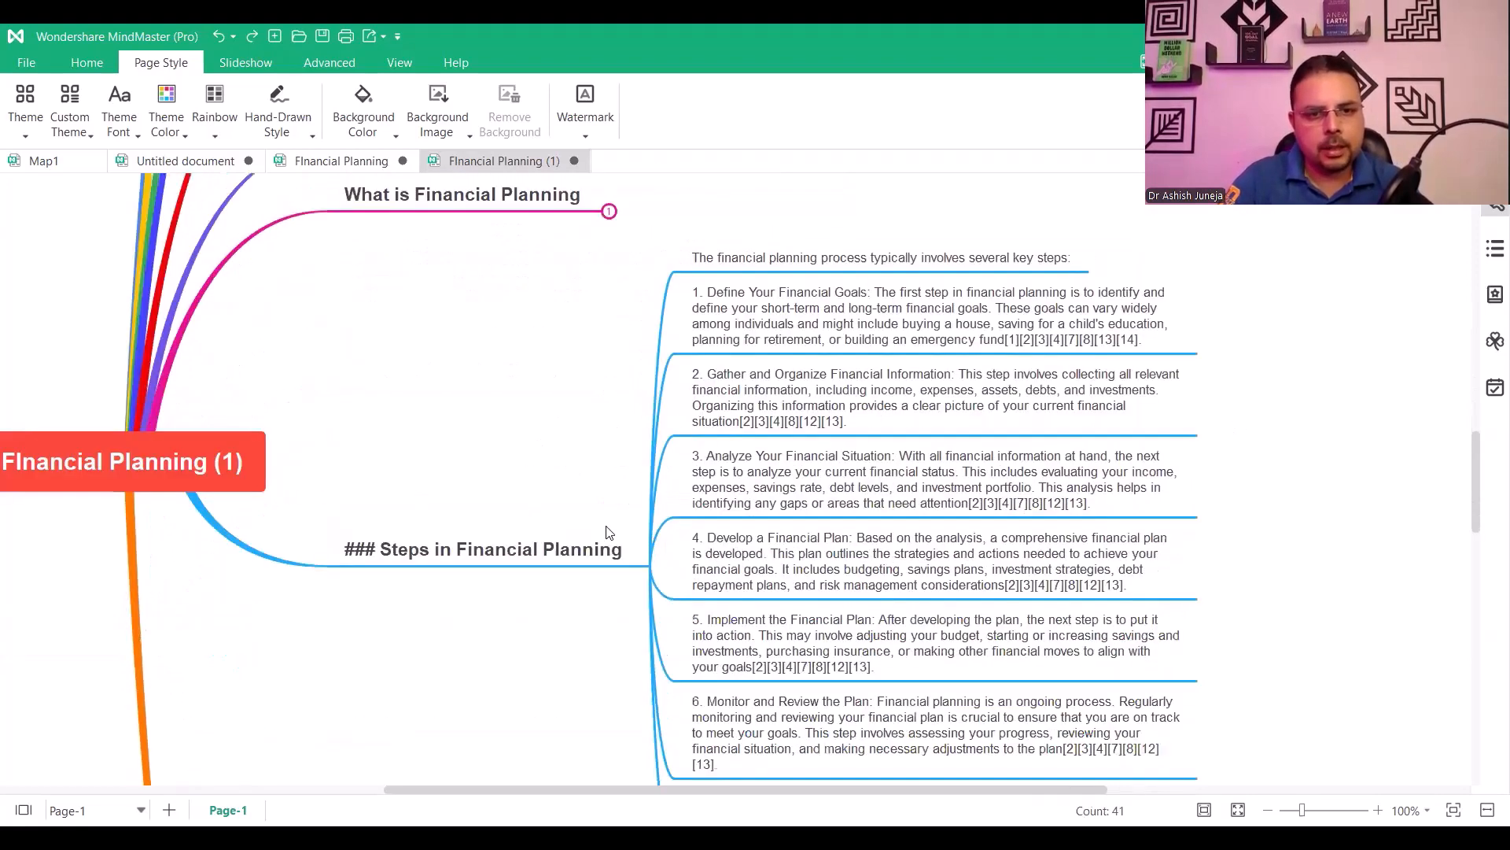
Remove the leading "### " from the "Steps in Financial Planning" topic
scroll(608, 533, down, 3)
double_click(393, 549)
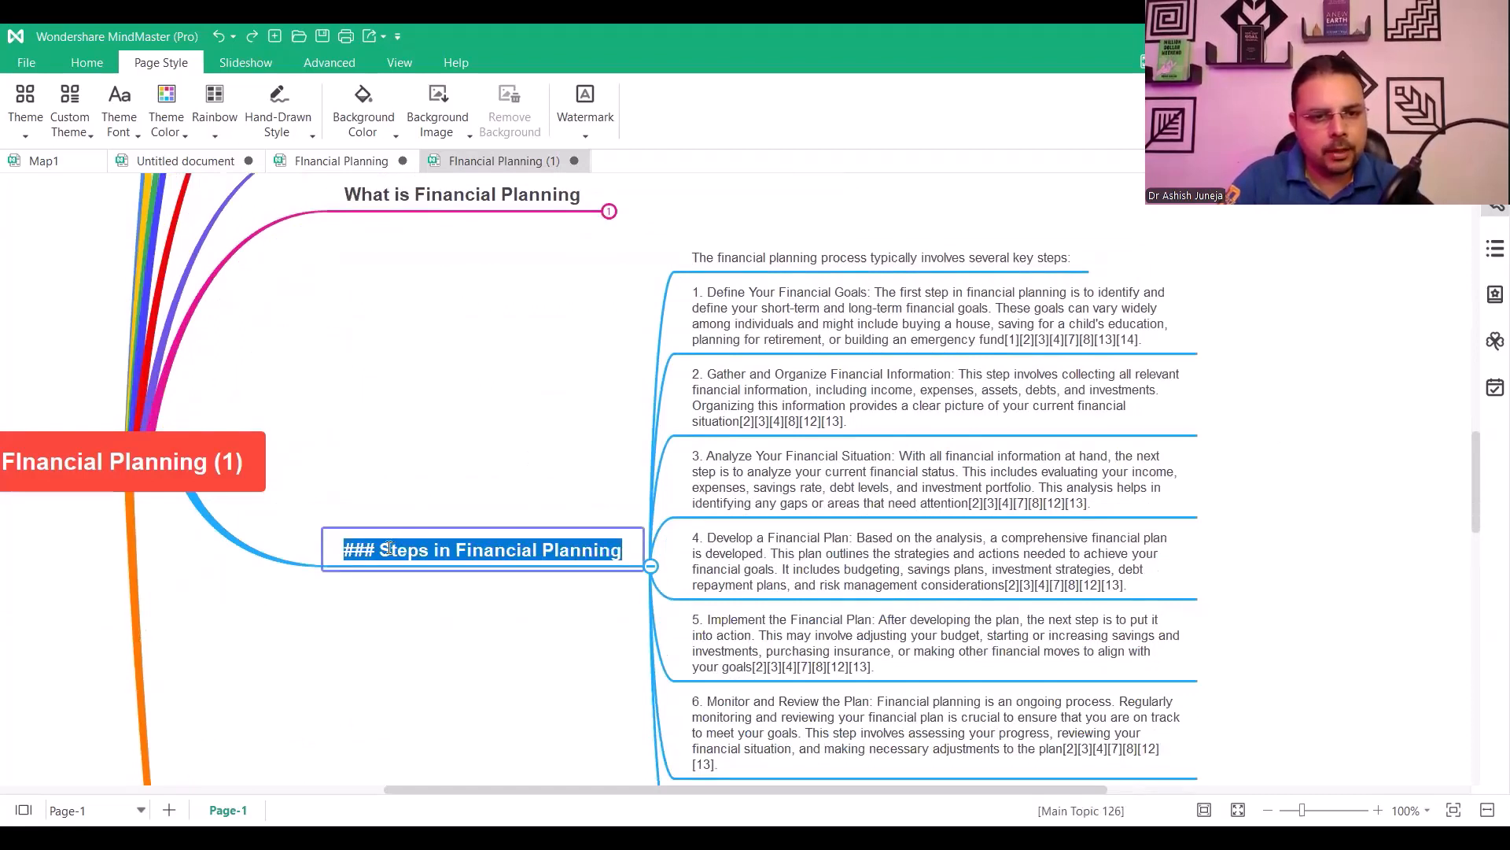
click(383, 549)
key(BackSpace)
key(BackSpace)
key(BackSpace)
key(BackSpace)
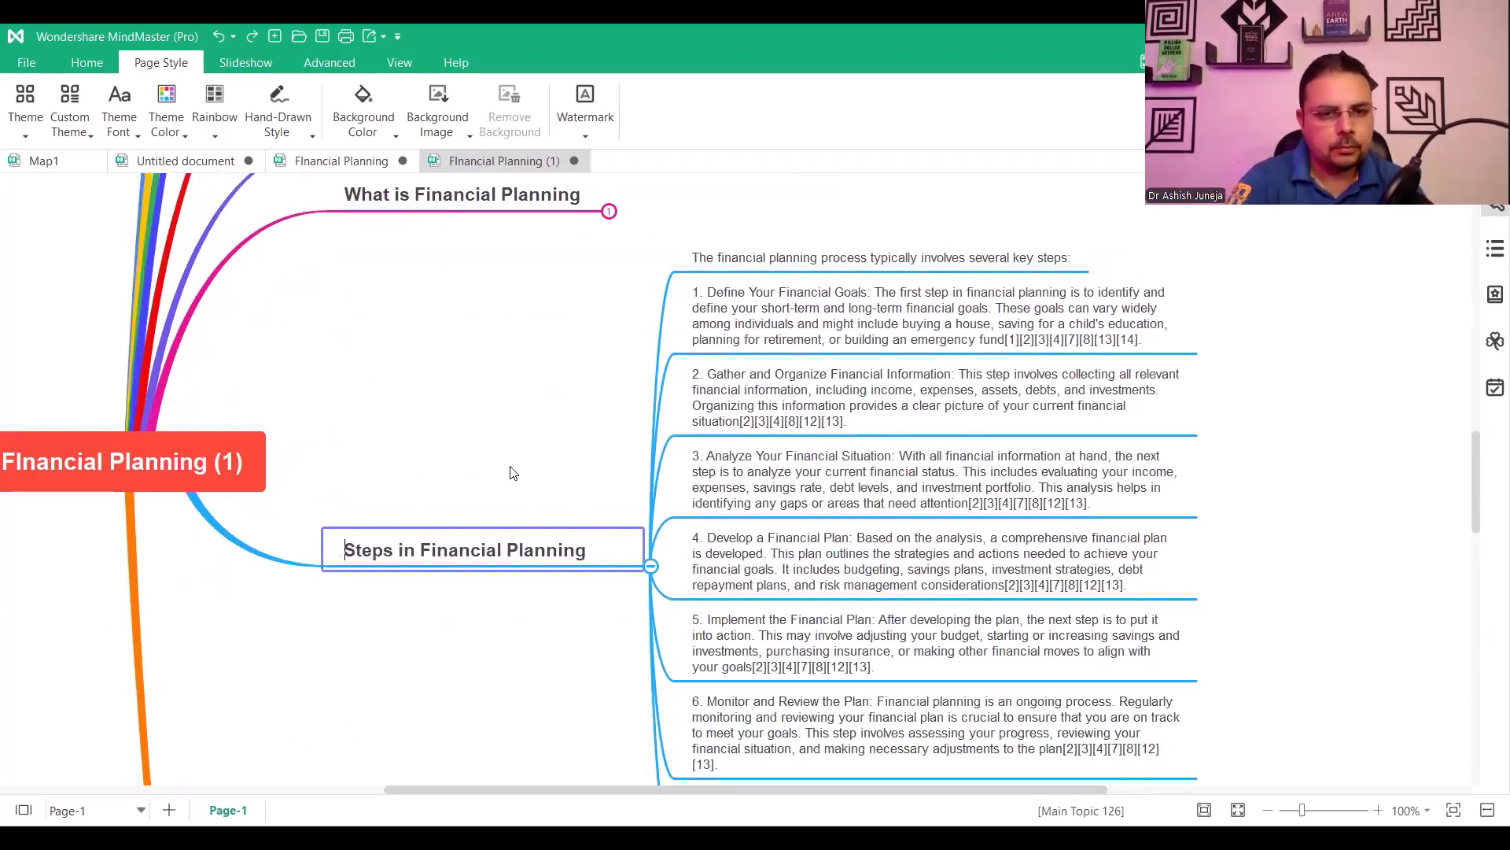
click(1006, 401)
drag(725, 271, 1046, 428)
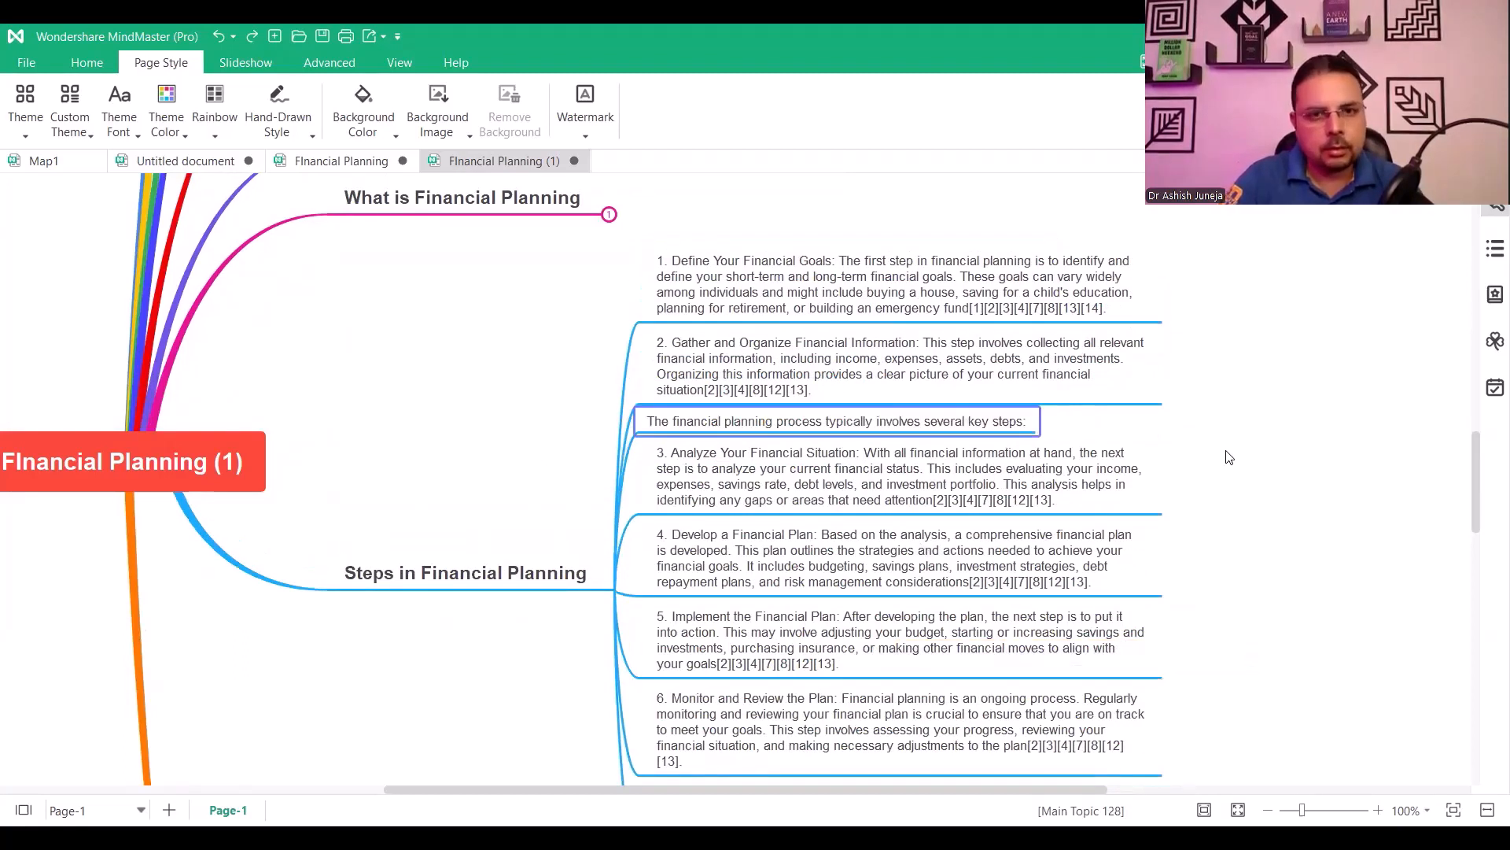
key(ctrl+z)
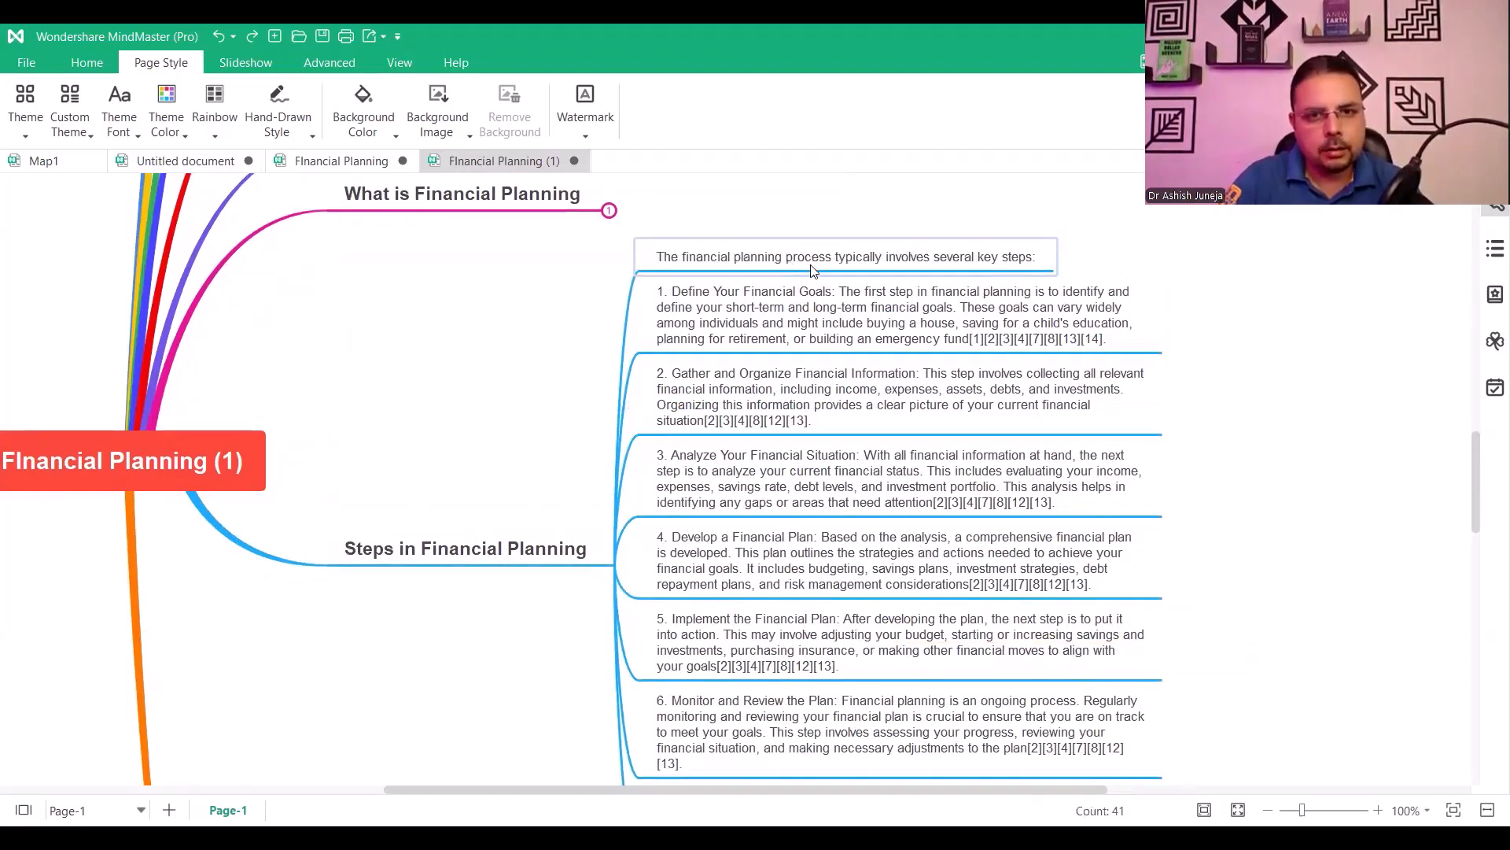
Make the text of all topics and subtopics in the mind map bold
click(802, 245)
key(ctrl+a)
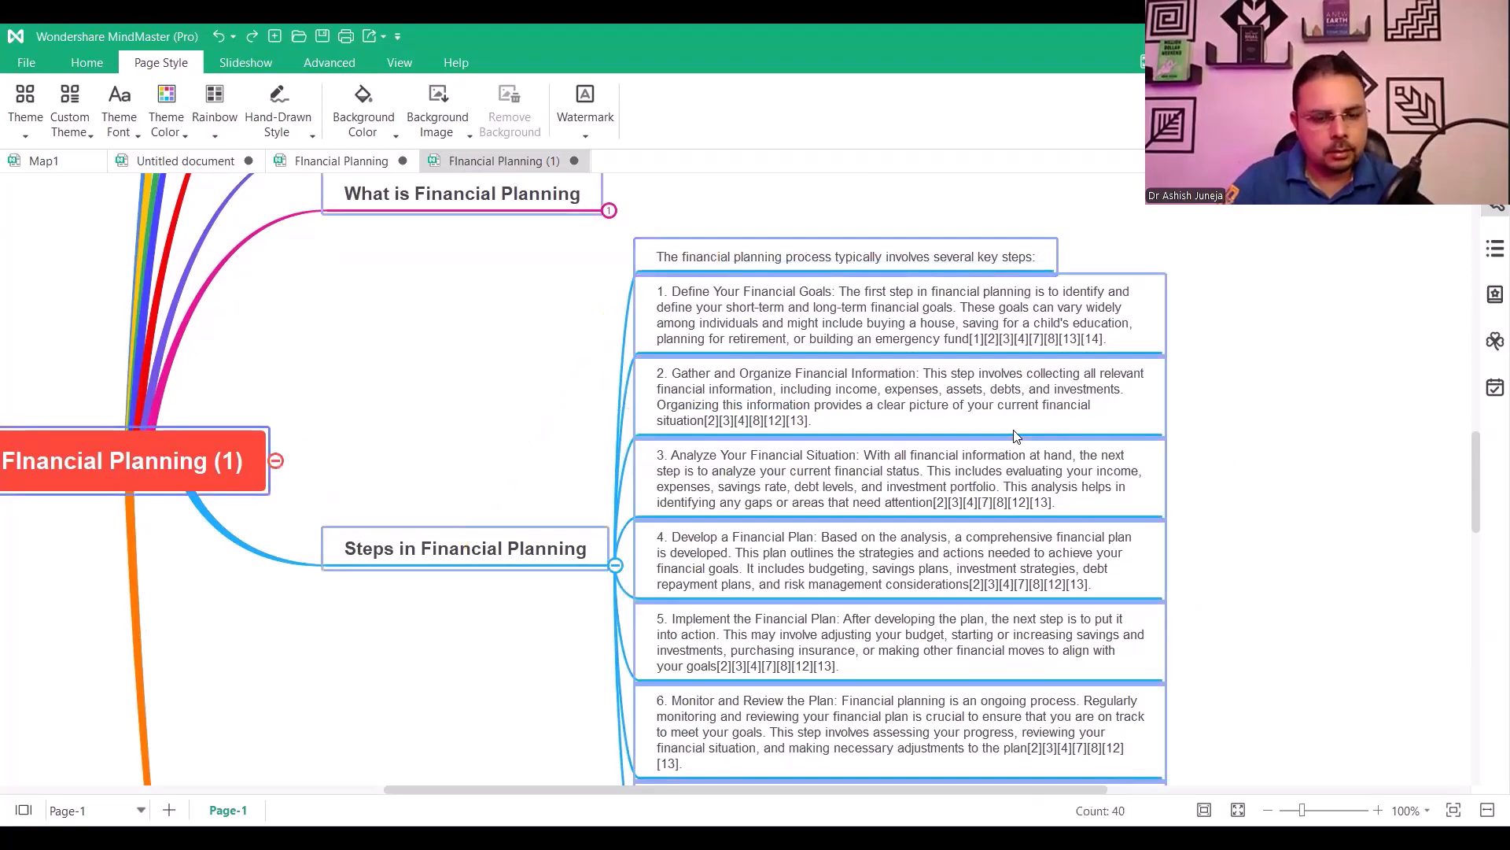
key(ctrl+b)
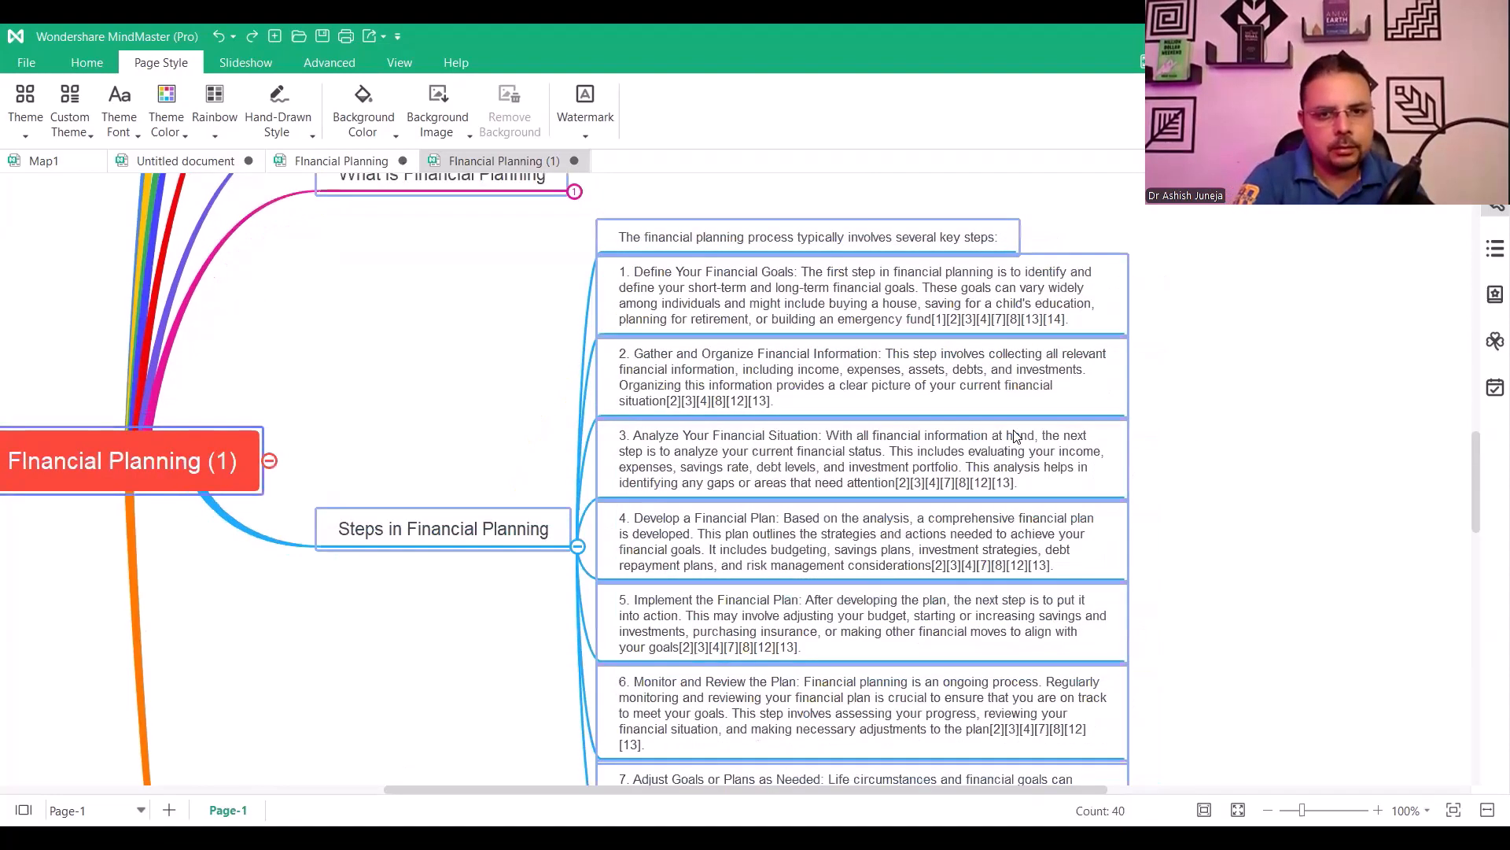
key(ctrl+b)
click(925, 356)
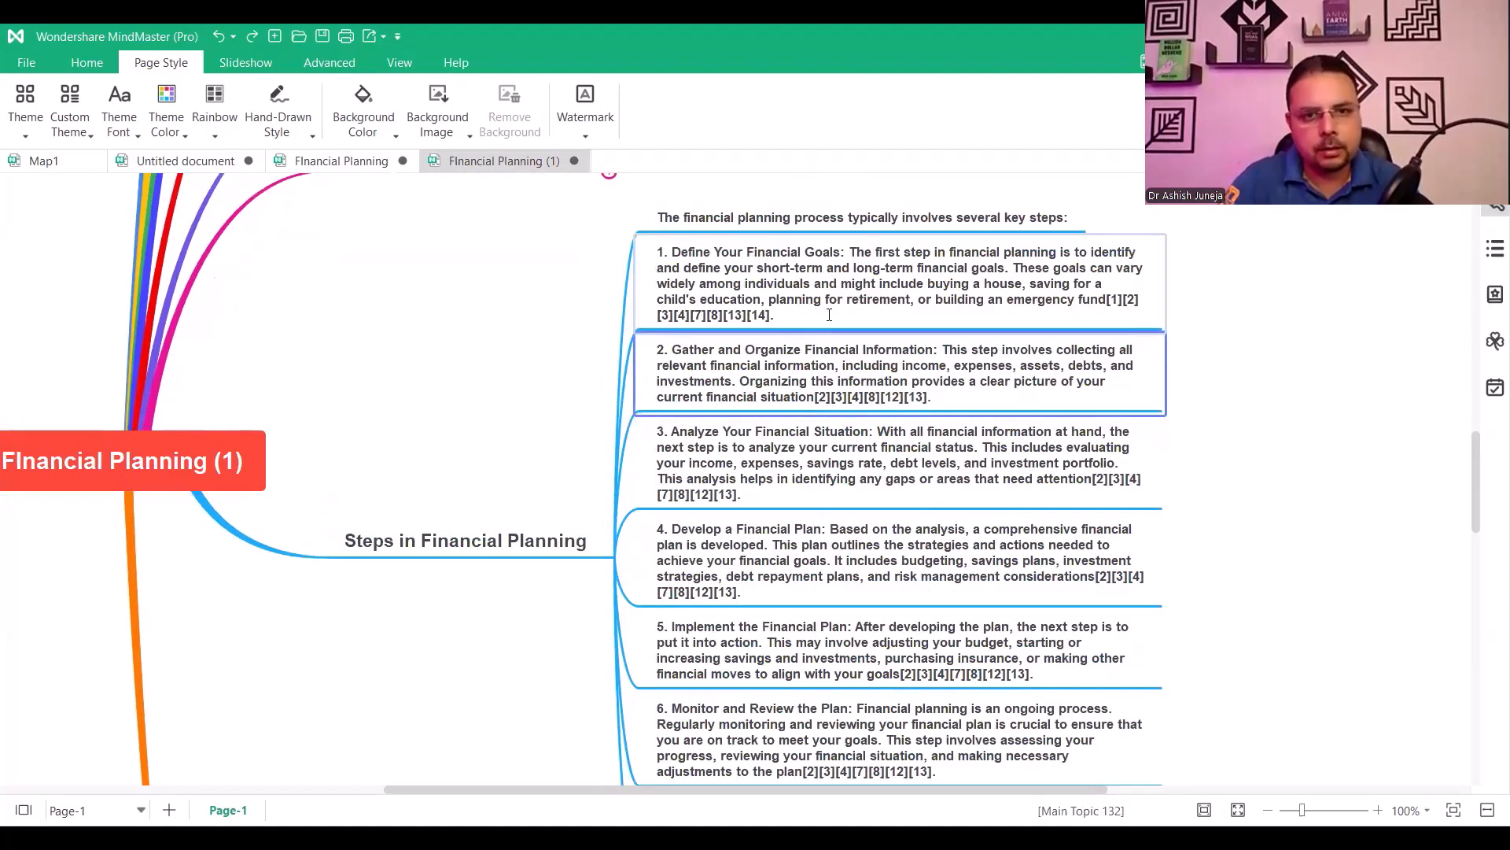
Delete the trailing citations "[1][2][3][4][7][8][13][14]." from the "1. Define Your Financial Goals" subtopic
click(824, 317)
click(821, 318)
key(BackSpace)
key(BackSpace)
key(BackSpace)
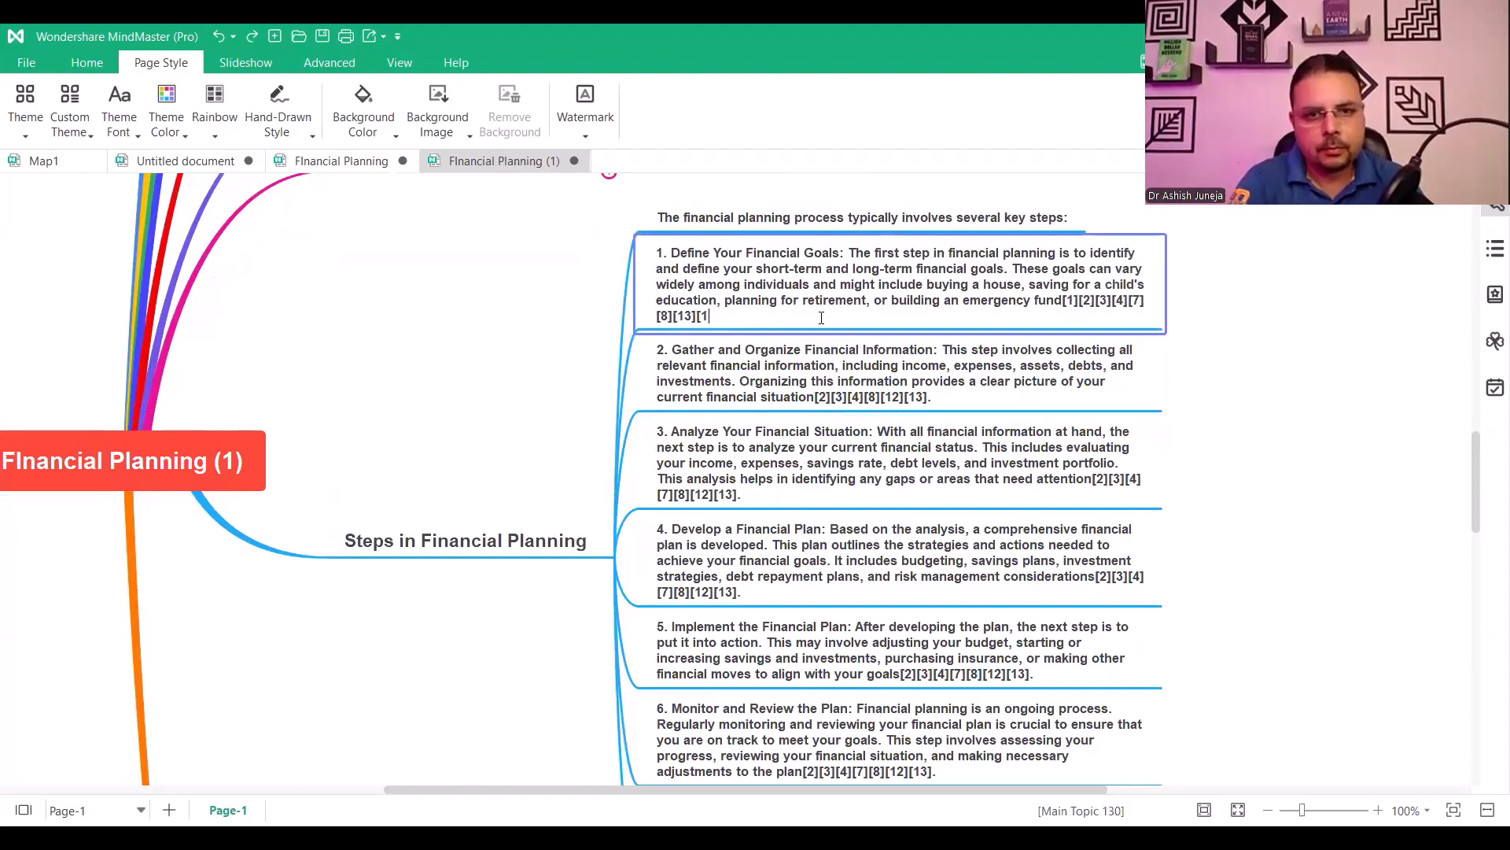
key(BackSpace)
key(BackSpace)
key(BackSpace)
key(BackSpace)
key(BackSpace)
key(BackSpace)
key(BackSpace)
key(BackSpace)
key(BackSpace)
key(BackSpace)
key(BackSpace)
key(BackSpace)
key(BackSpace)
key(BackSpace)
key(BackSpace)
key(BackSpace)
key(BackSpace)
key(BackSpace)
key(BackSpace)
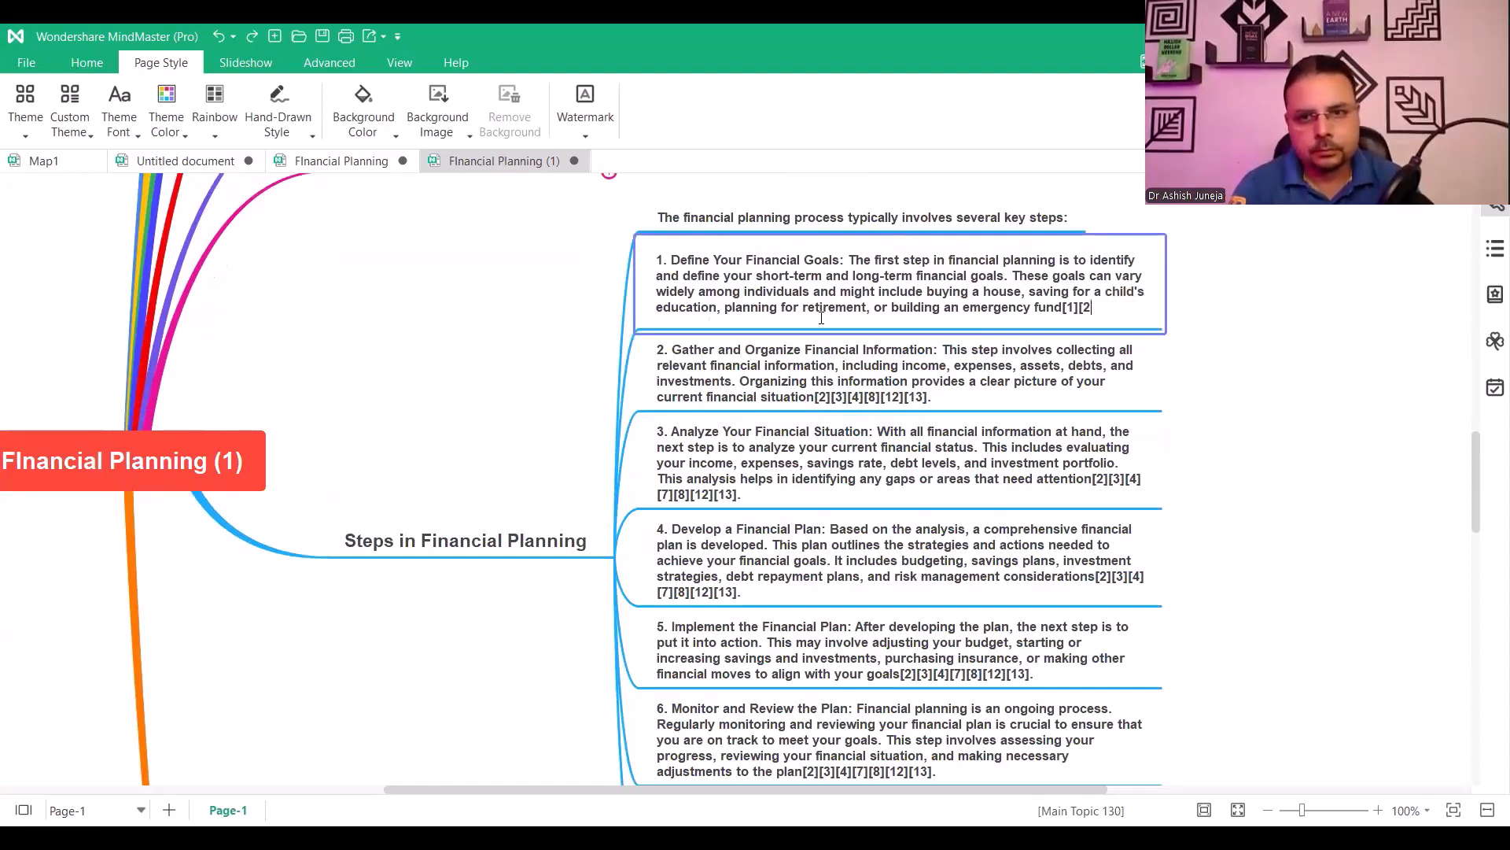
key(BackSpace)
key(BackSpace)
key(BackSpace)
key(BackSpace)
key(BackSpace)
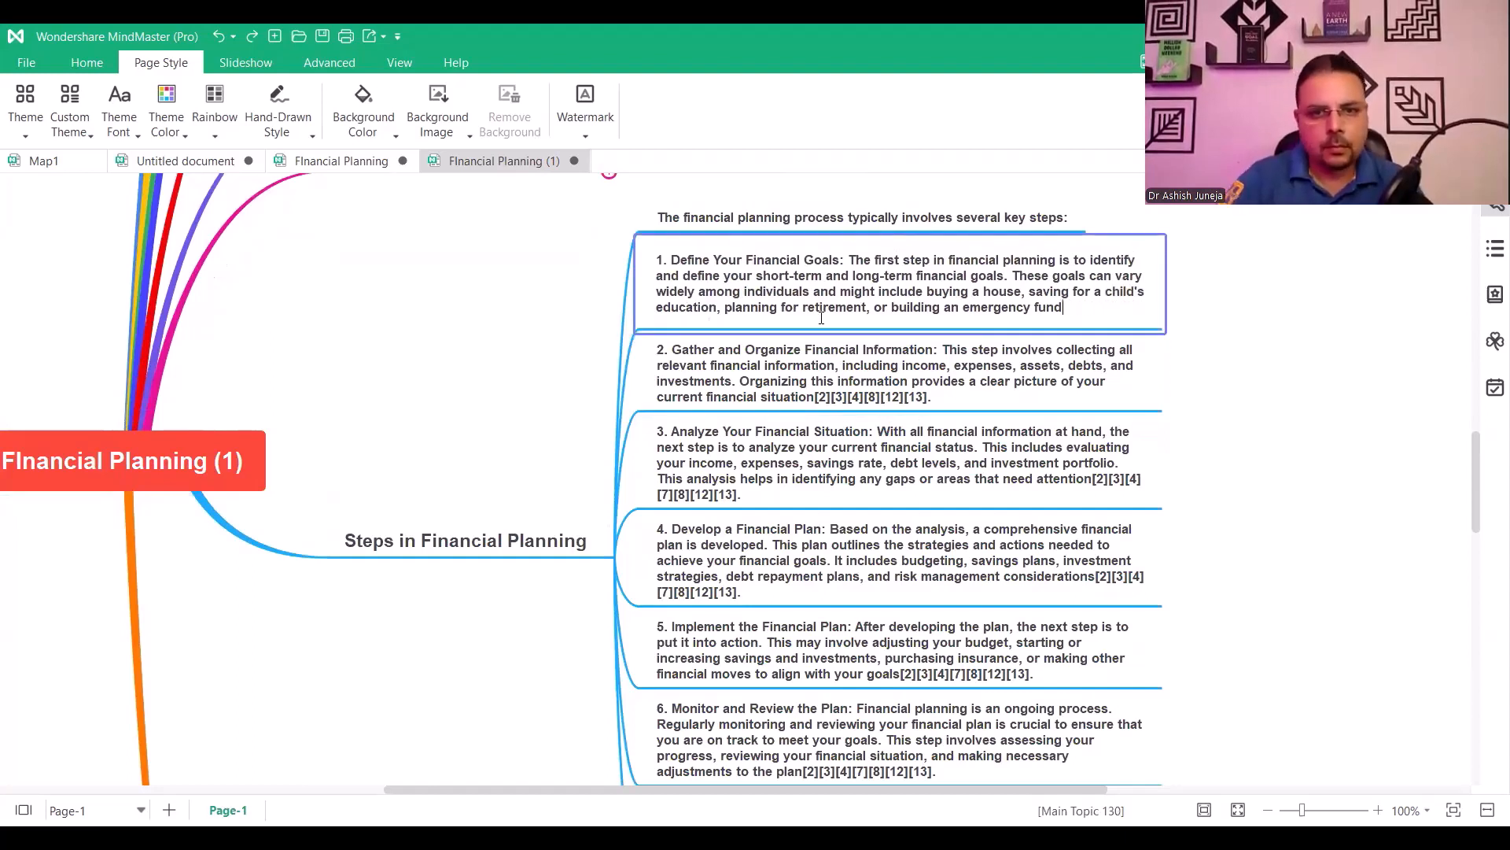
Delete the trailing citations "[2][3][4][8][12][13]." from the "2. Gather and Organize Financial Information" subtopic
click(1004, 394)
key(BackSpace)
key(BackSpace)
key(BackSpace)
key(BackSpace)
key(BackSpace)
key(BackSpace)
key(BackSpace)
key(BackSpace)
key(BackSpace)
key(BackSpace)
key(BackSpace)
key(BackSpace)
key(BackSpace)
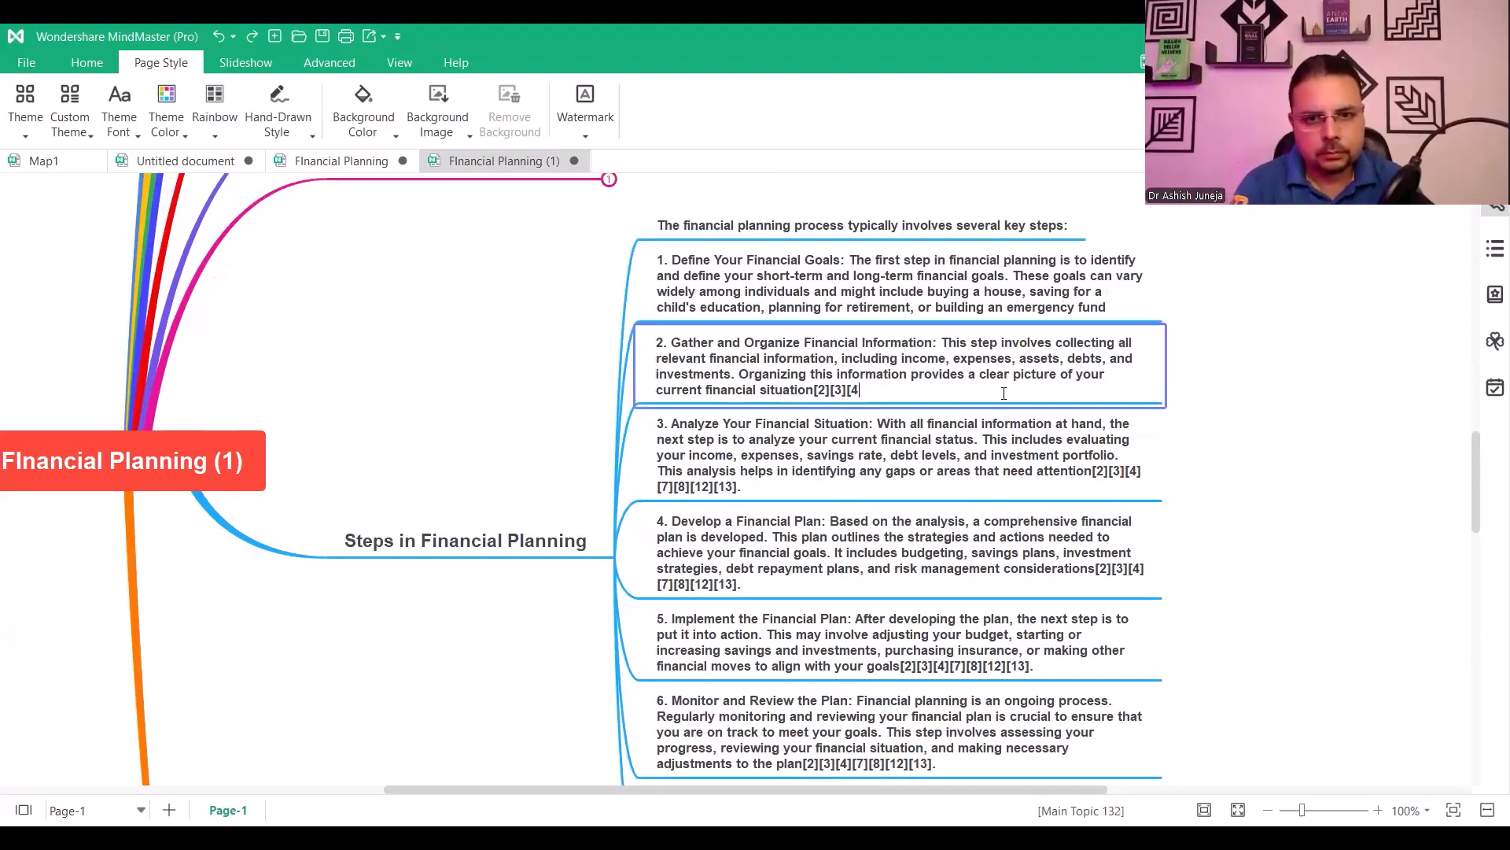
key(BackSpace)
key(BackSpace)
key(BackSpace)
key(BackSpace)
key(BackSpace)
key(BackSpace)
key(BackSpace)
key(BackSpace)
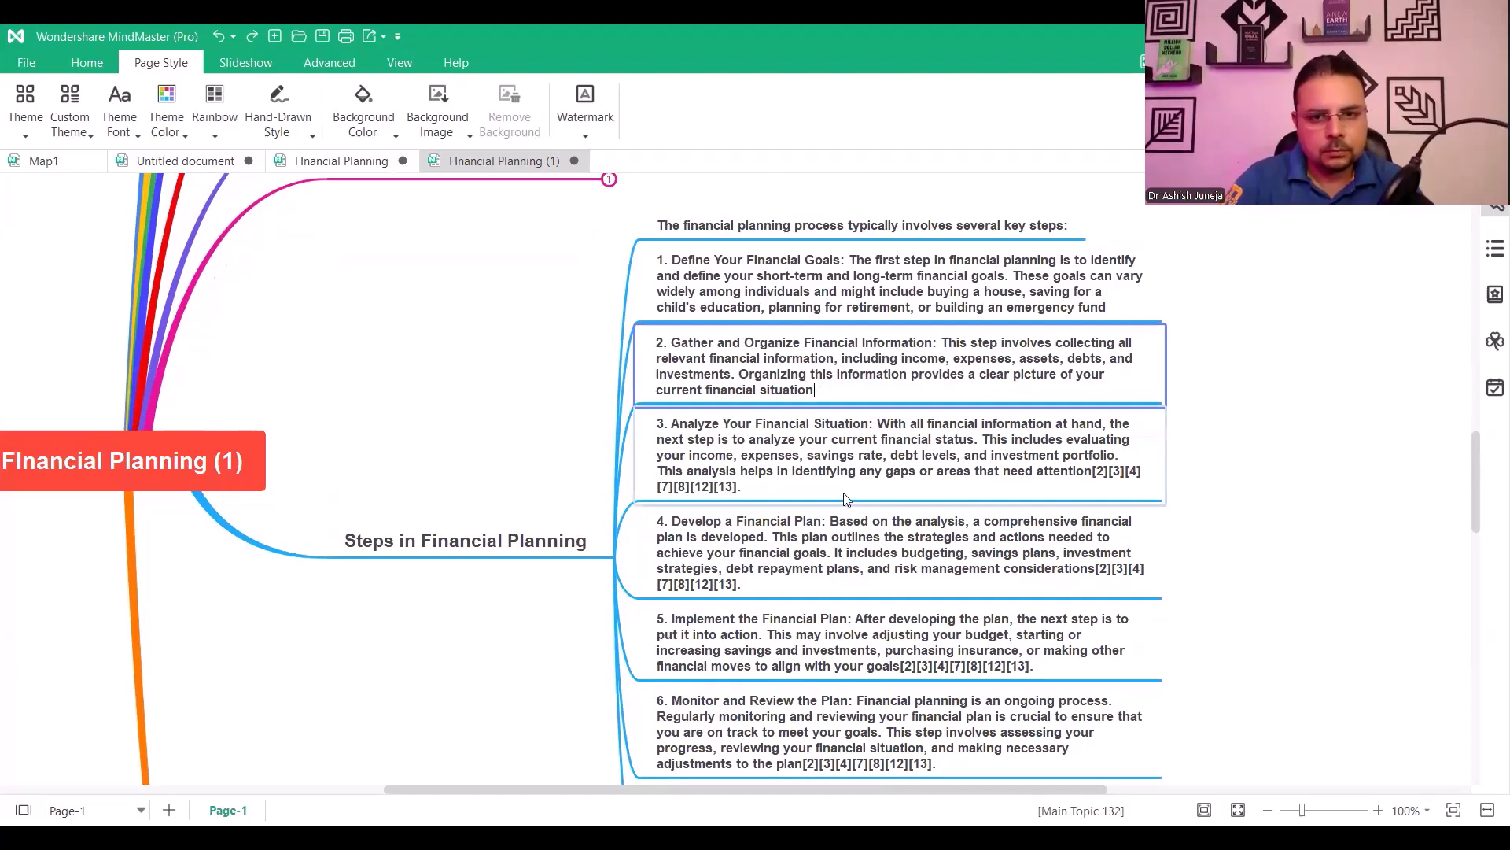
Delete the trailing citations "[2][3][4][7][8][12][13]." from the "3. Analyze Your Financial Situation" subtopic
double_click(863, 464)
key(End)
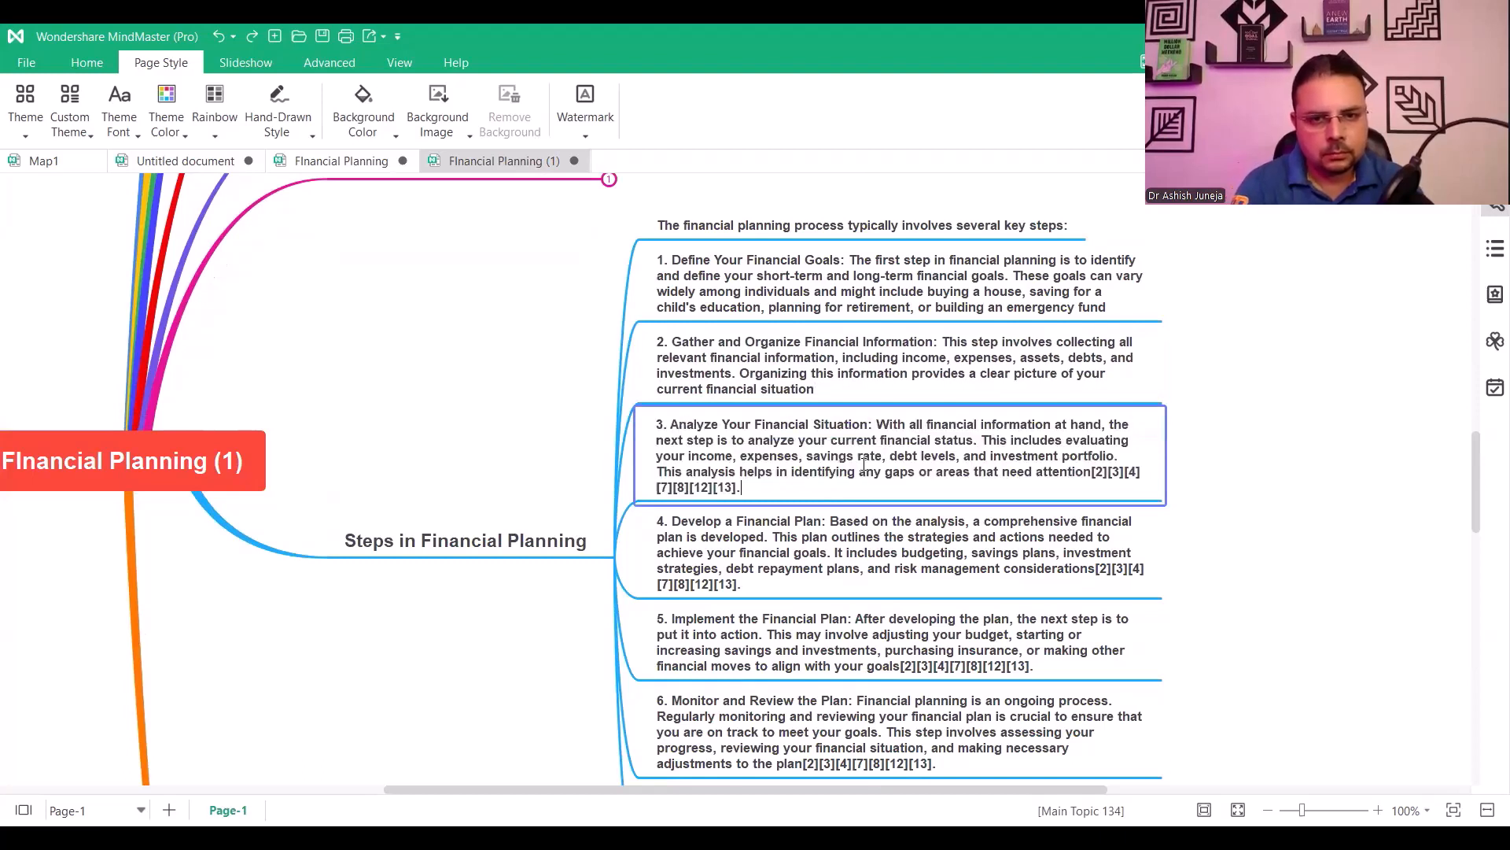
key(BackSpace)
key(BackSpace)
key(BackSpace)
key(BackSpace)
key(BackSpace)
key(BackSpace)
key(BackSpace)
key(BackSpace)
key(BackSpace)
key(BackSpace)
key(BackSpace)
key(BackSpace)
key(BackSpace)
key(BackSpace)
key(BackSpace)
key(BackSpace)
key(BackSpace)
key(BackSpace)
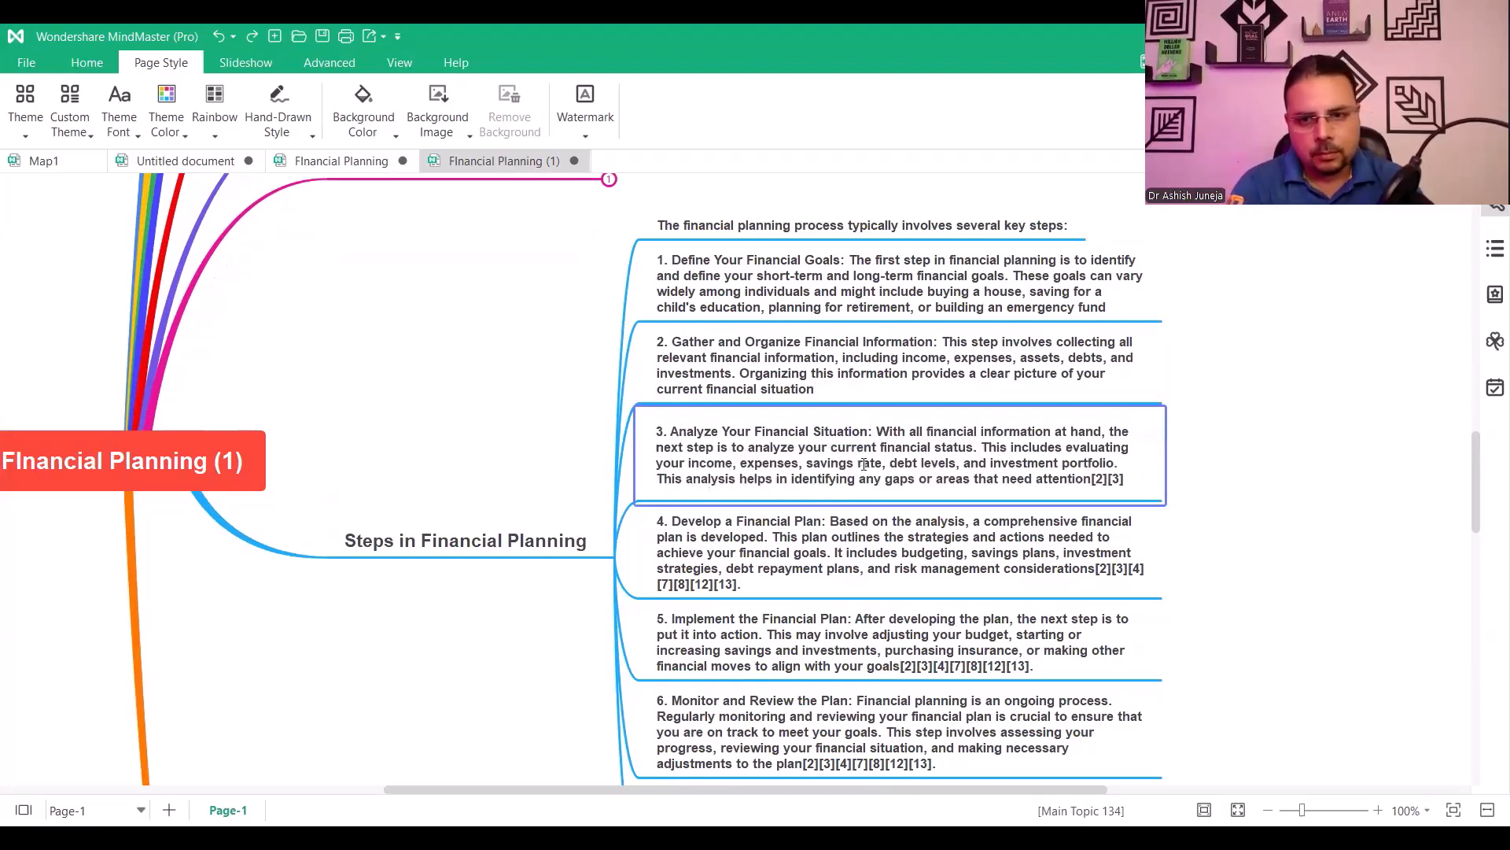
key(BackSpace)
key(BackSpace)
key(BackSpace)
key(BackSpace)
key(BackSpace)
key(BackSpace)
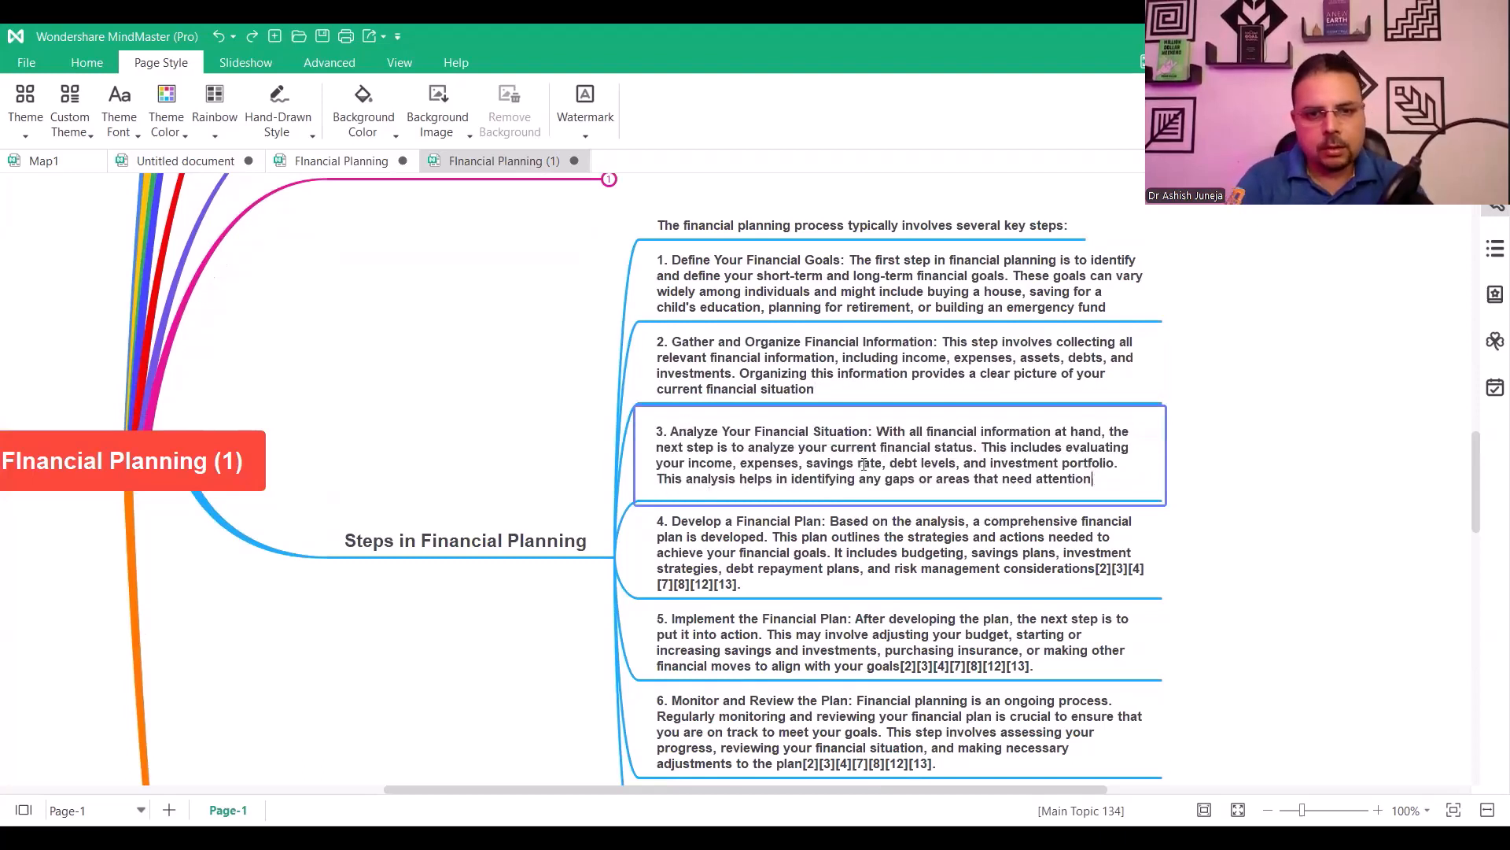
Delete the trailing citations "[2][3][4][7][8][12][13]." from the "4. Develop a Financial Plan" subtopic
click(781, 586)
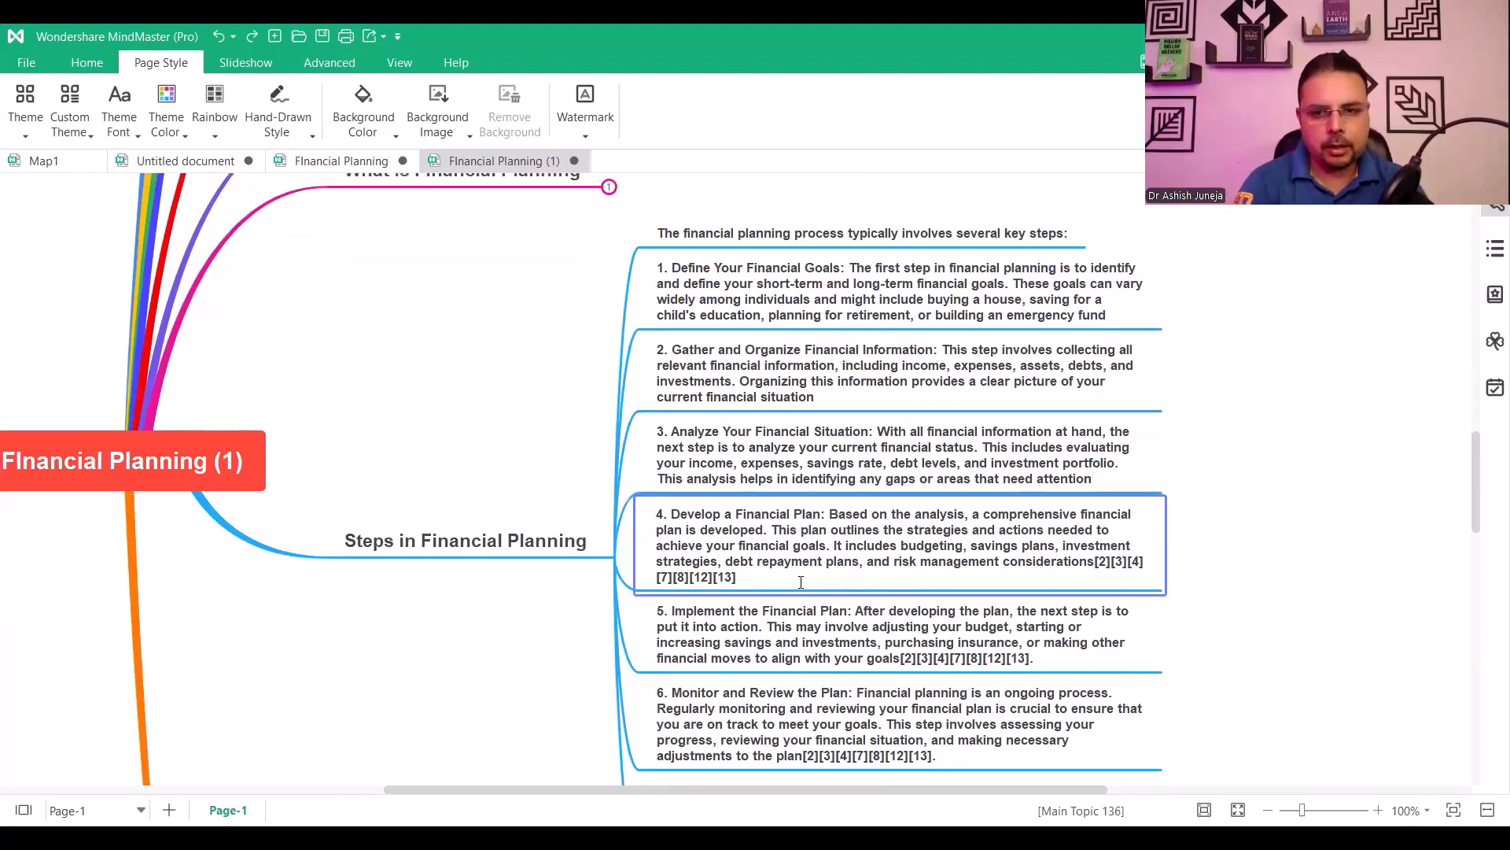
key(BackSpace)
key(BackSpace)
key(BackSpace)
key(BackSpace)
key(BackSpace)
key(BackSpace)
key(BackSpace)
key(BackSpace)
key(BackSpace)
key(BackSpace)
key(BackSpace)
key(BackSpace)
key(BackSpace)
key(BackSpace)
key(BackSpace)
key(BackSpace)
key(BackSpace)
key(BackSpace)
key(BackSpace)
key(BackSpace)
key(BackSpace)
key(BackSpace)
key(BackSpace)
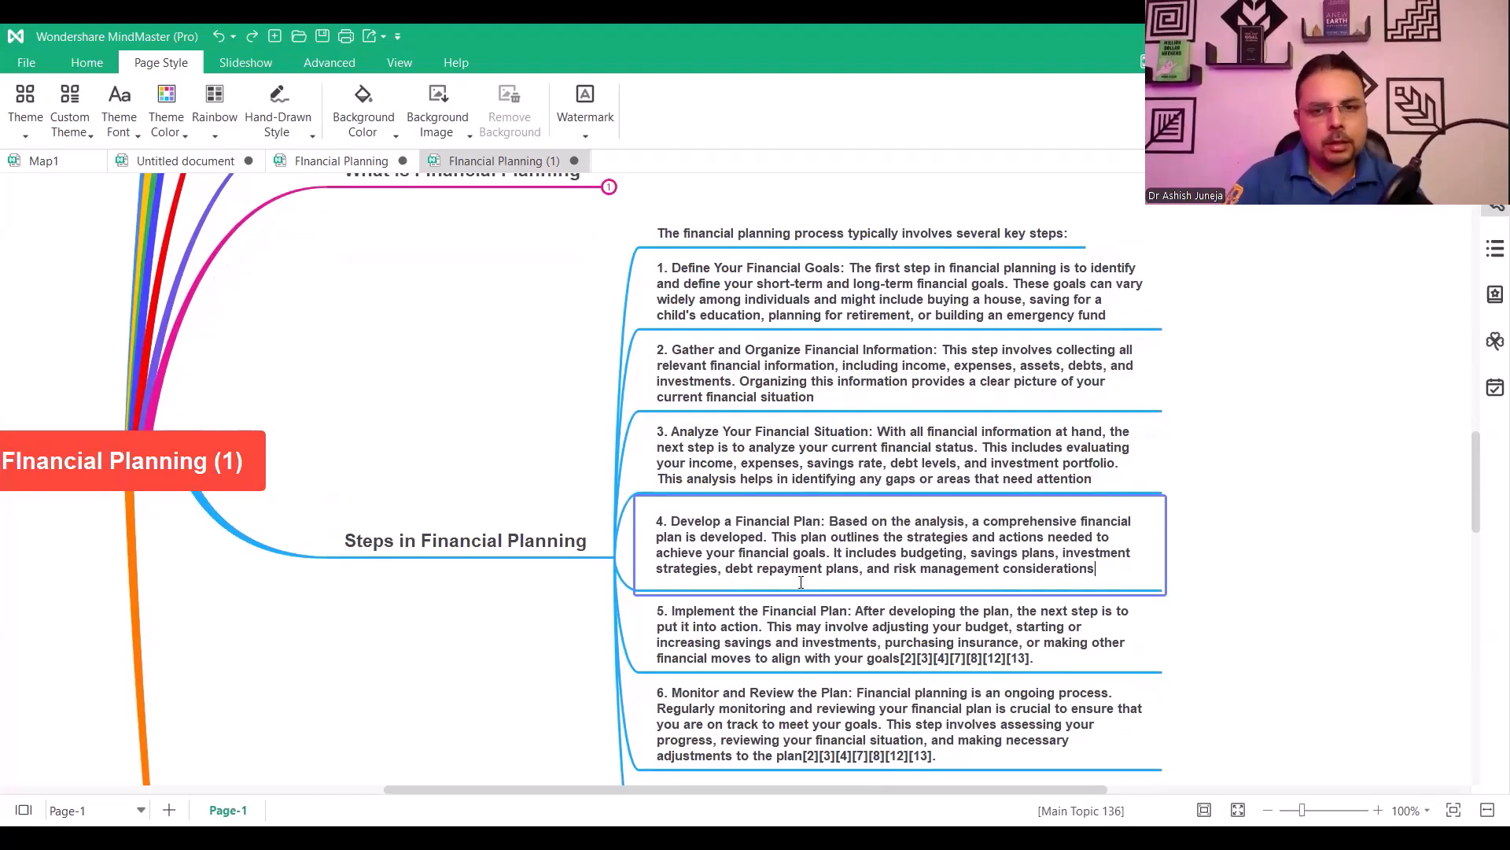
Delete the trailing citations "[2][3][4][7][8][12][13]." from the "5. Implement the Financial Plan" subtopic
scroll(801, 582, down, 2)
double_click(1064, 479)
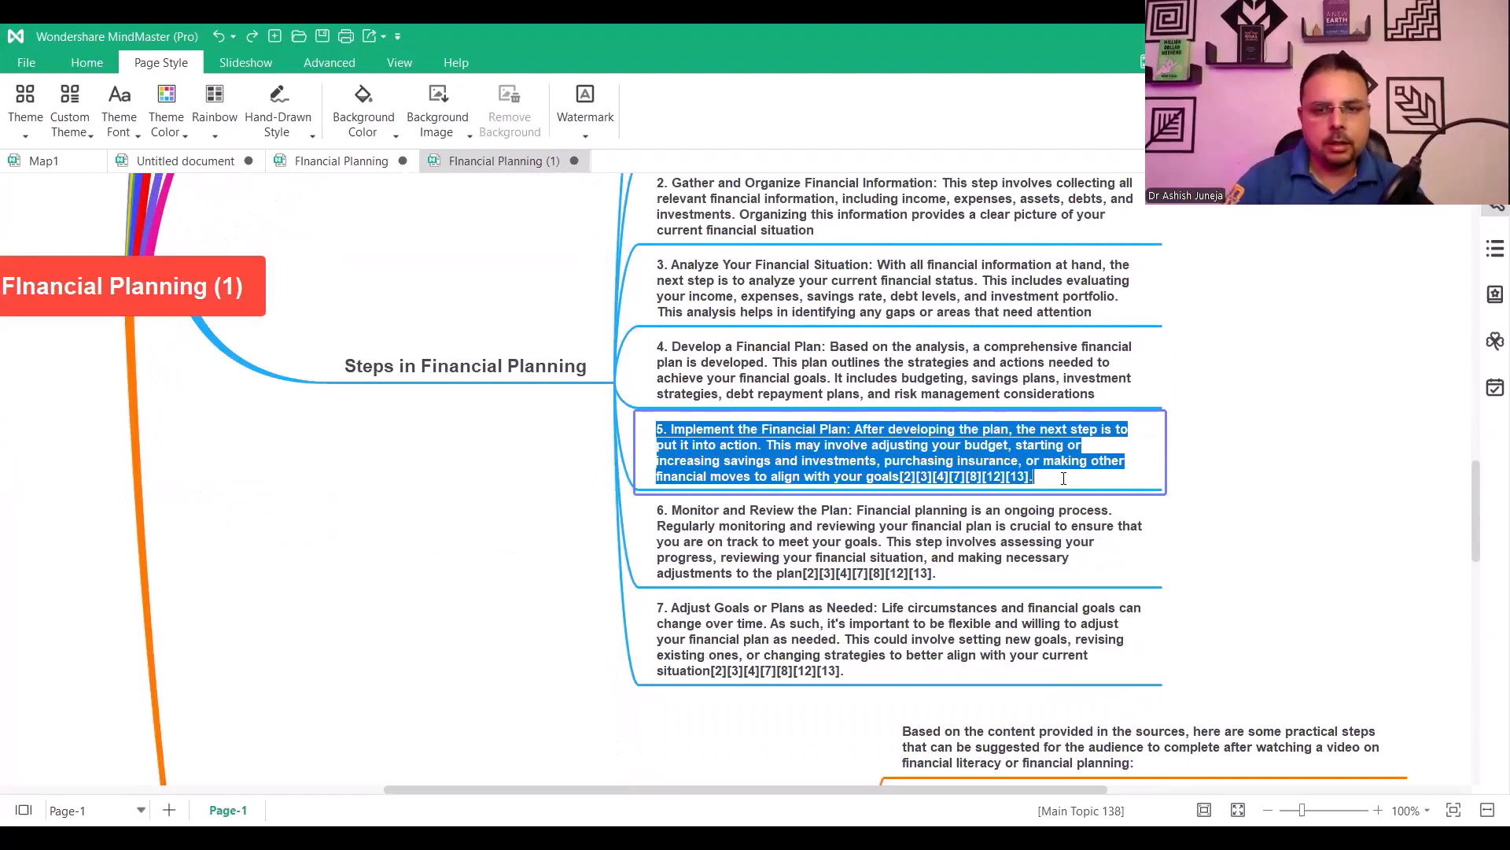
click(1063, 479)
key(BackSpace)
key(BackSpace)
key(BackSpace)
key(BackSpace)
key(BackSpace)
key(BackSpace)
key(BackSpace)
key(BackSpace)
key(BackSpace)
key(BackSpace)
key(BackSpace)
key(BackSpace)
key(BackSpace)
key(BackSpace)
key(BackSpace)
key(BackSpace)
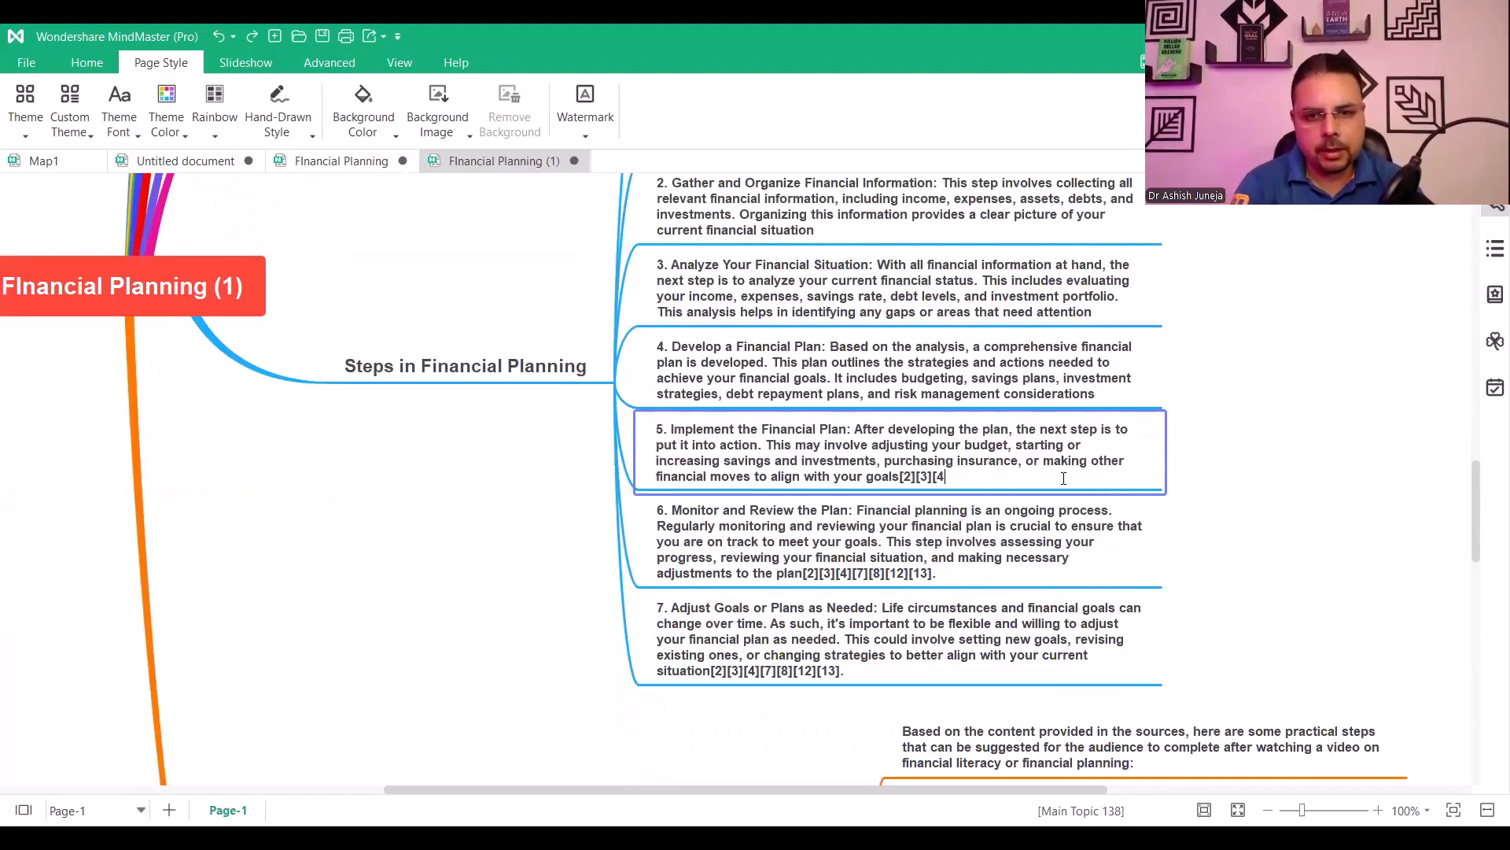
key(BackSpace)
key(BackSpace)
key(BackSpace)
key(BackSpace)
key(BackSpace)
key(BackSpace)
key(BackSpace)
key(BackSpace)
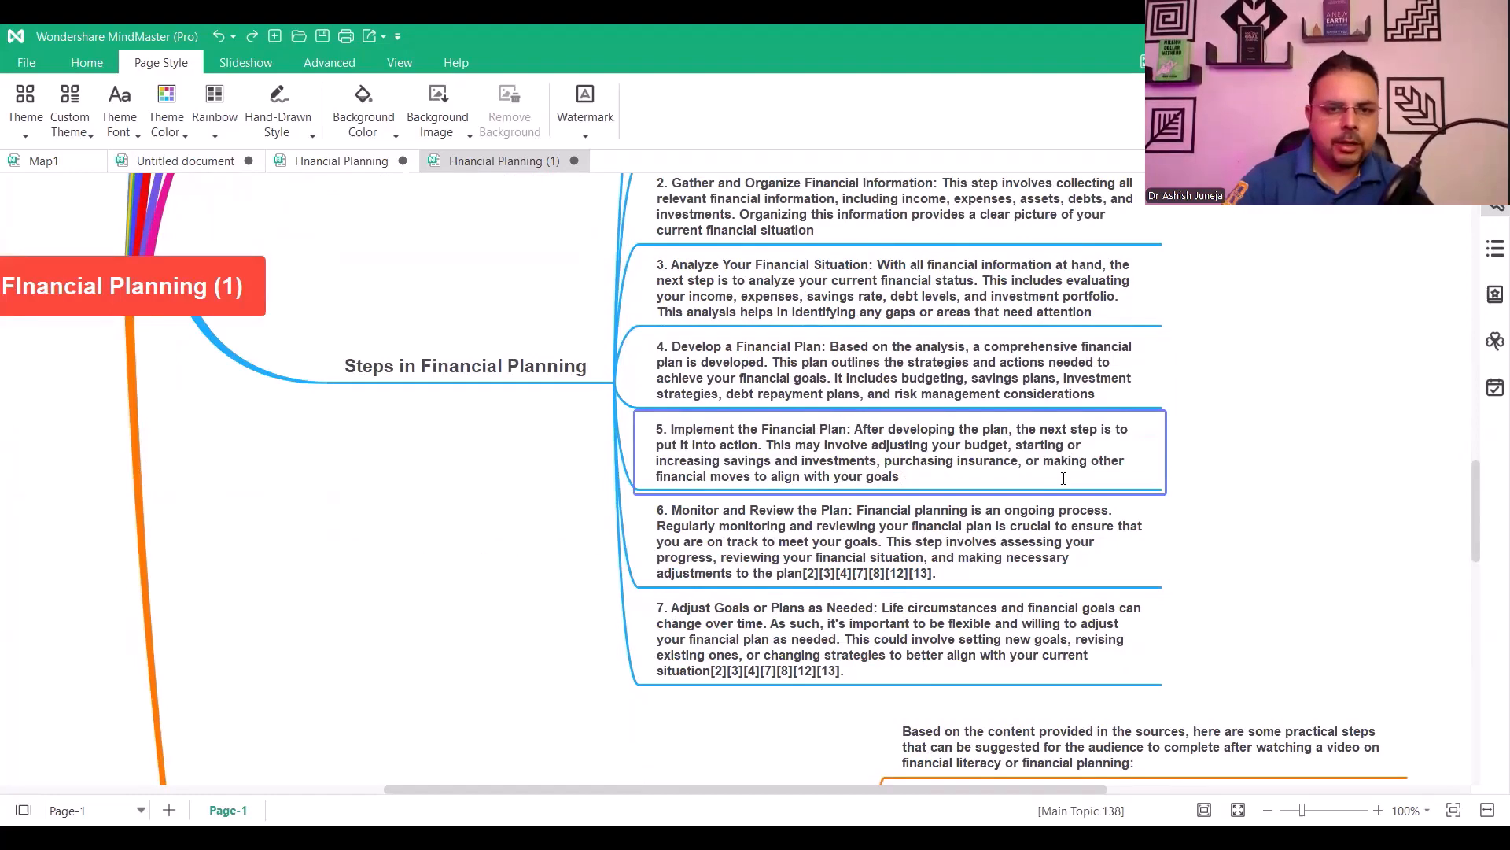
Delete the trailing citations "[2][3][4][7][8][12][13]." from the "6. Monitor and Review the Plan" subtopic
click(963, 577)
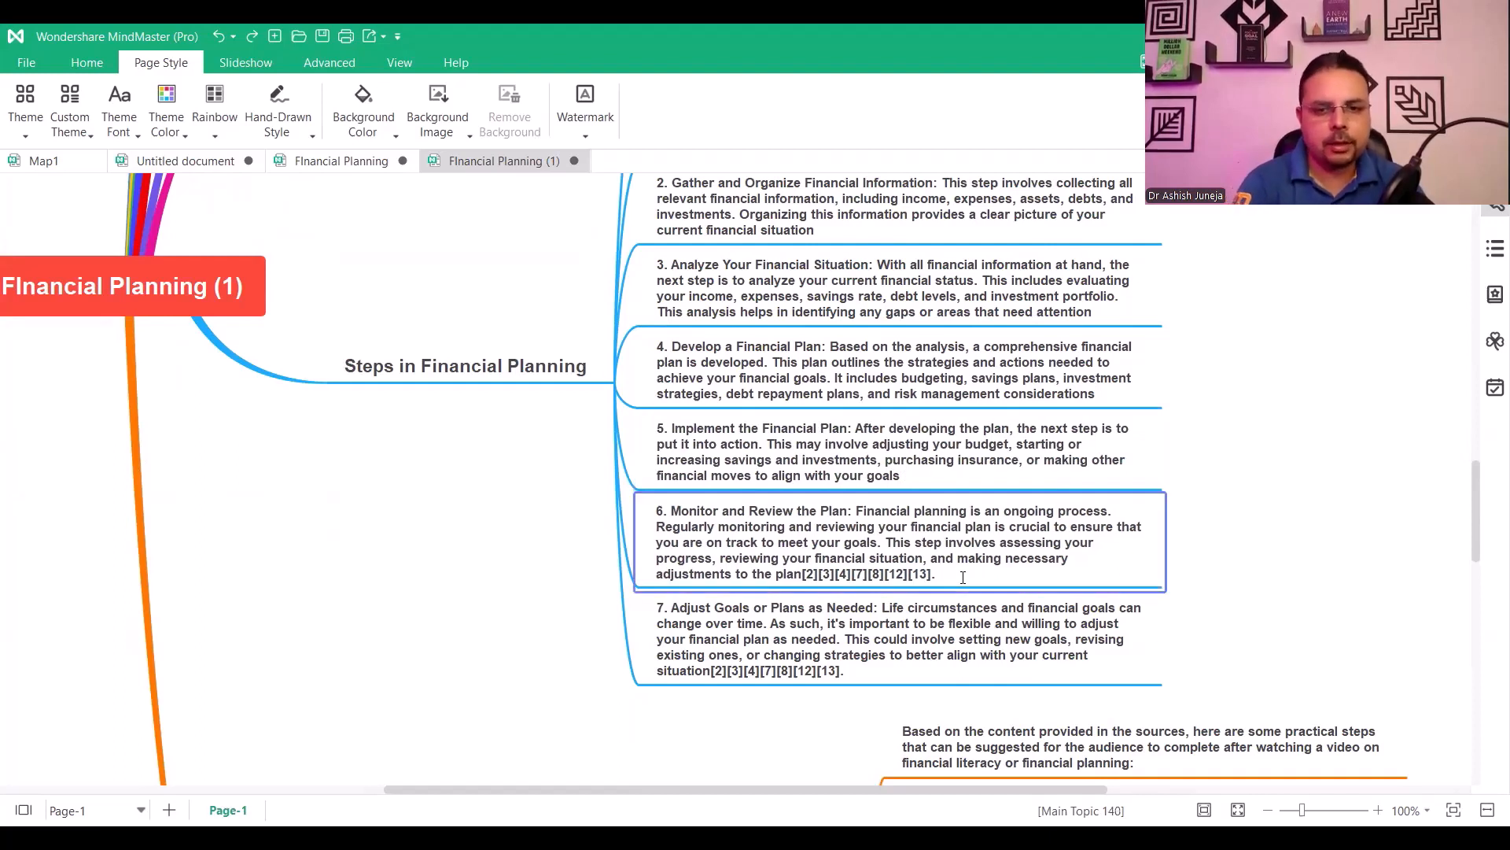
click(963, 578)
key(BackSpace)
key(BackSpace)
key(BackSpace)
key(BackSpace)
key(BackSpace)
key(BackSpace)
key(BackSpace)
key(BackSpace)
key(BackSpace)
key(BackSpace)
key(BackSpace)
key(BackSpace)
key(BackSpace)
key(BackSpace)
key(BackSpace)
key(BackSpace)
key(BackSpace)
key(BackSpace)
key(BackSpace)
key(BackSpace)
key(BackSpace)
key(BackSpace)
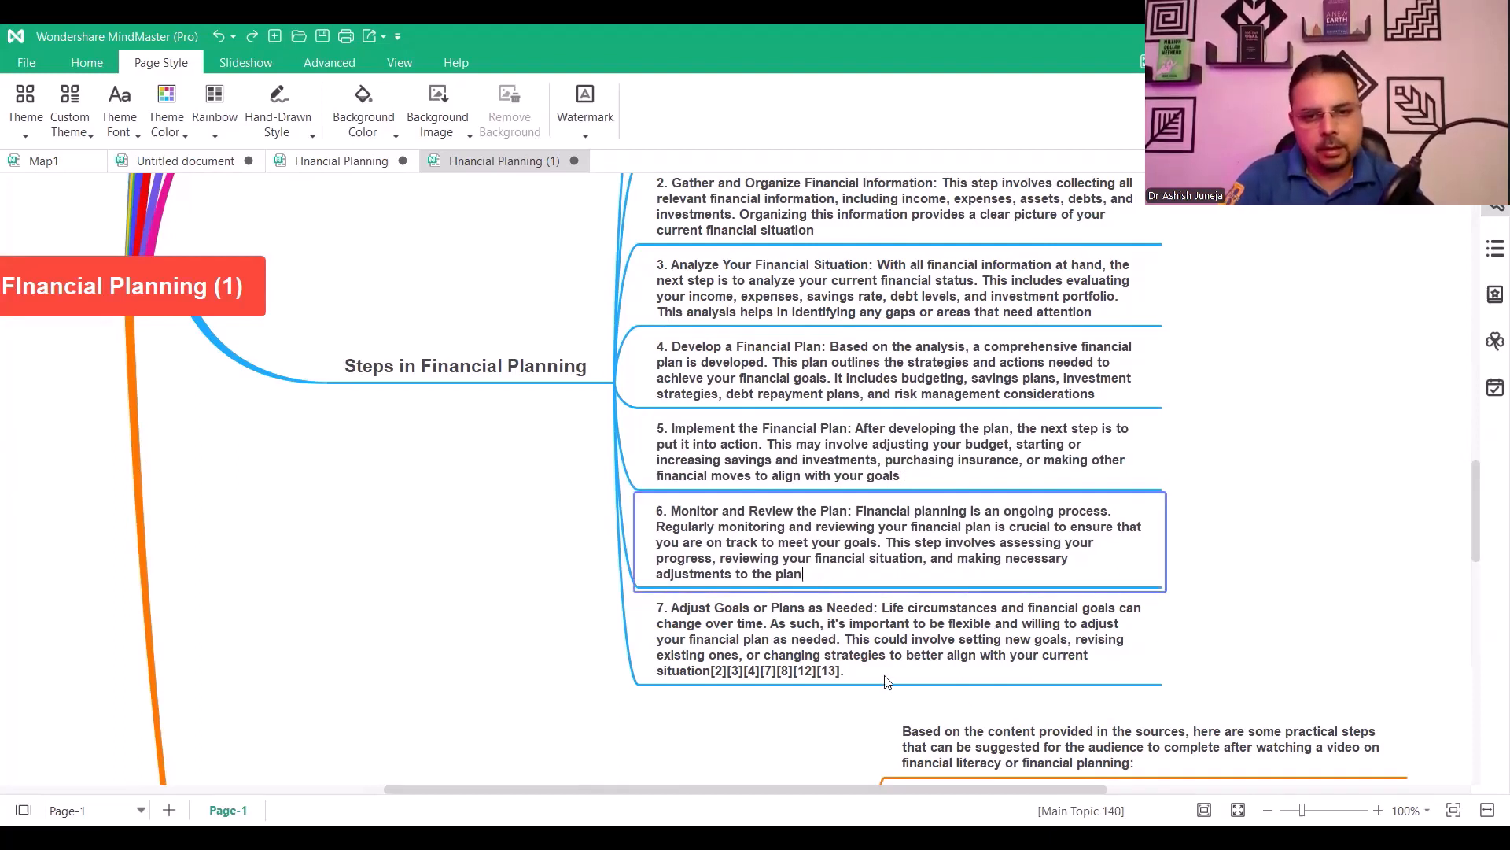
Delete the trailing citations "[2][3][4][7][8][12][13]." from the "7. Adjust Goals or Plans as Needed" subtopic and retype the end of its last word
double_click(911, 679)
key(End)
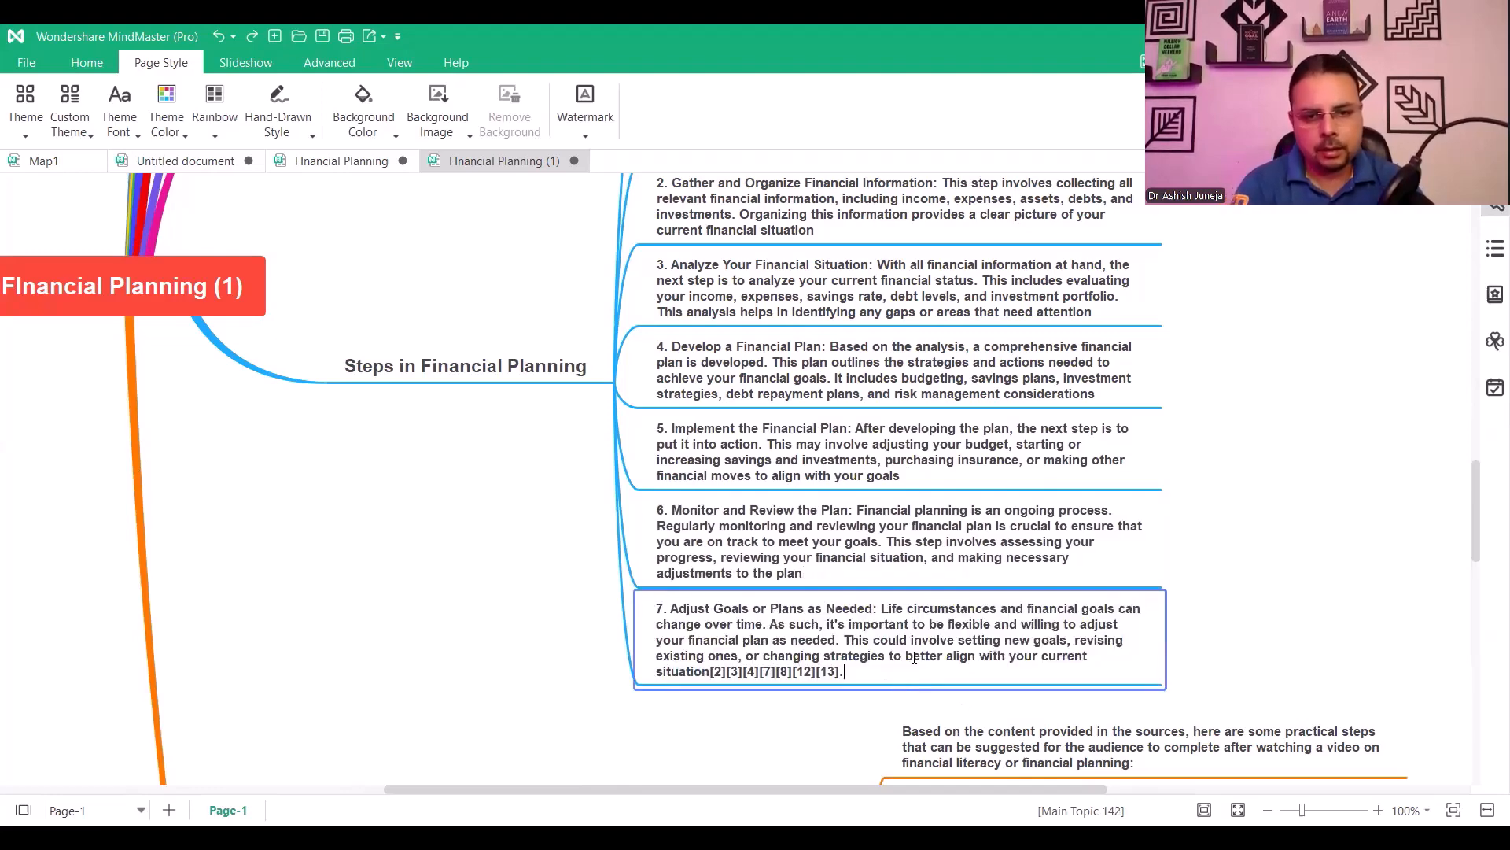
key(BackSpace)
key(BackSpace)
key(BackSpace)
key(BackSpace)
key(BackSpace)
key(BackSpace)
key(BackSpace)
key(BackSpace)
key(BackSpace)
key(BackSpace)
key(BackSpace)
key(BackSpace)
key(BackSpace)
key(BackSpace)
key(BackSpace)
key(BackSpace)
key(BackSpace)
key(BackSpace)
key(BackSpace)
key(BackSpace)
key(BackSpace)
key(BackSpace)
key(BackSpace)
key(BackSpace)
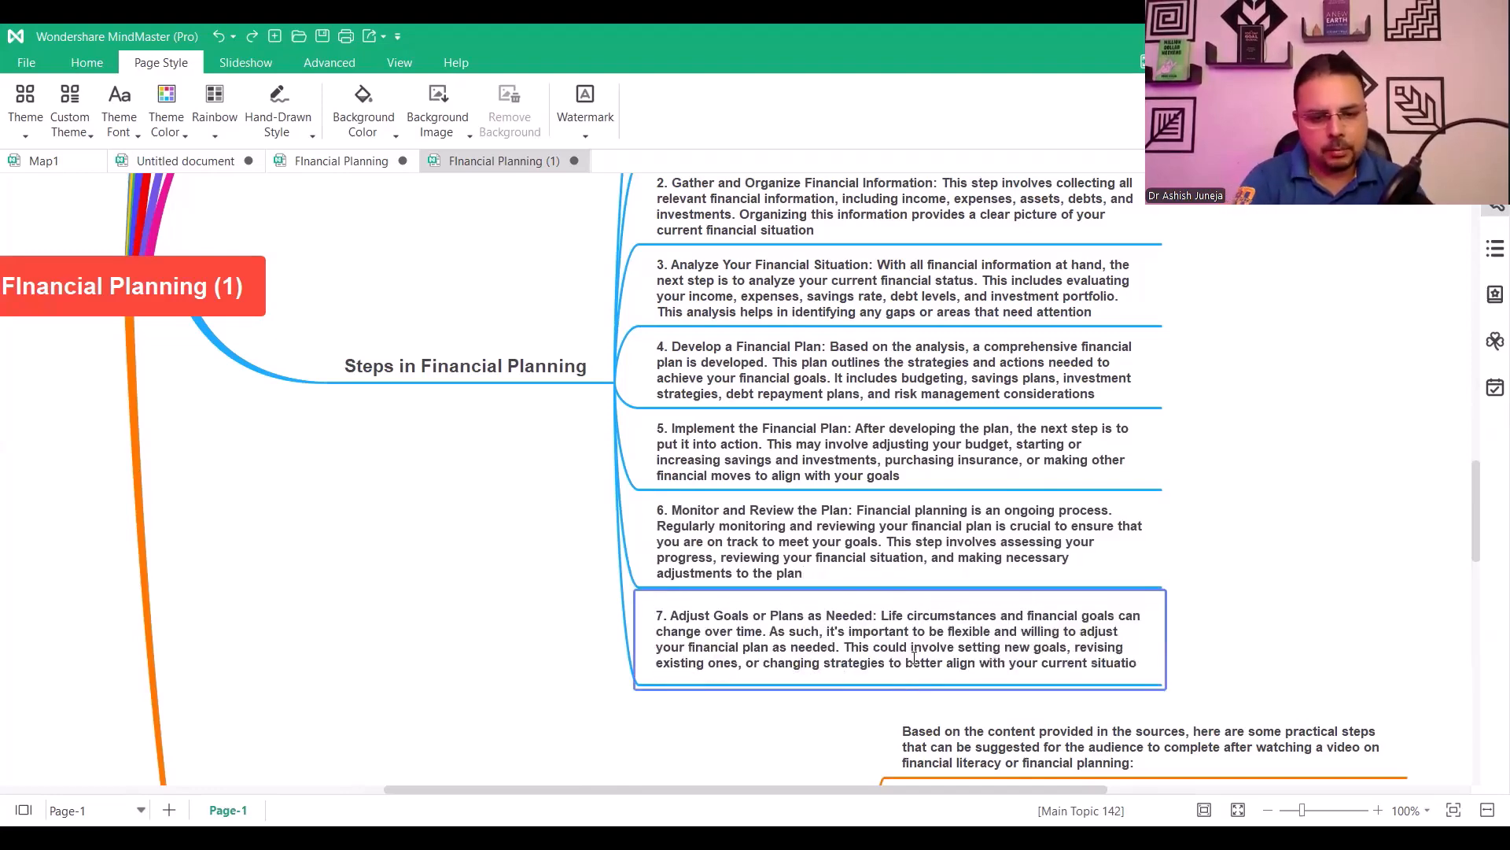
text(on)
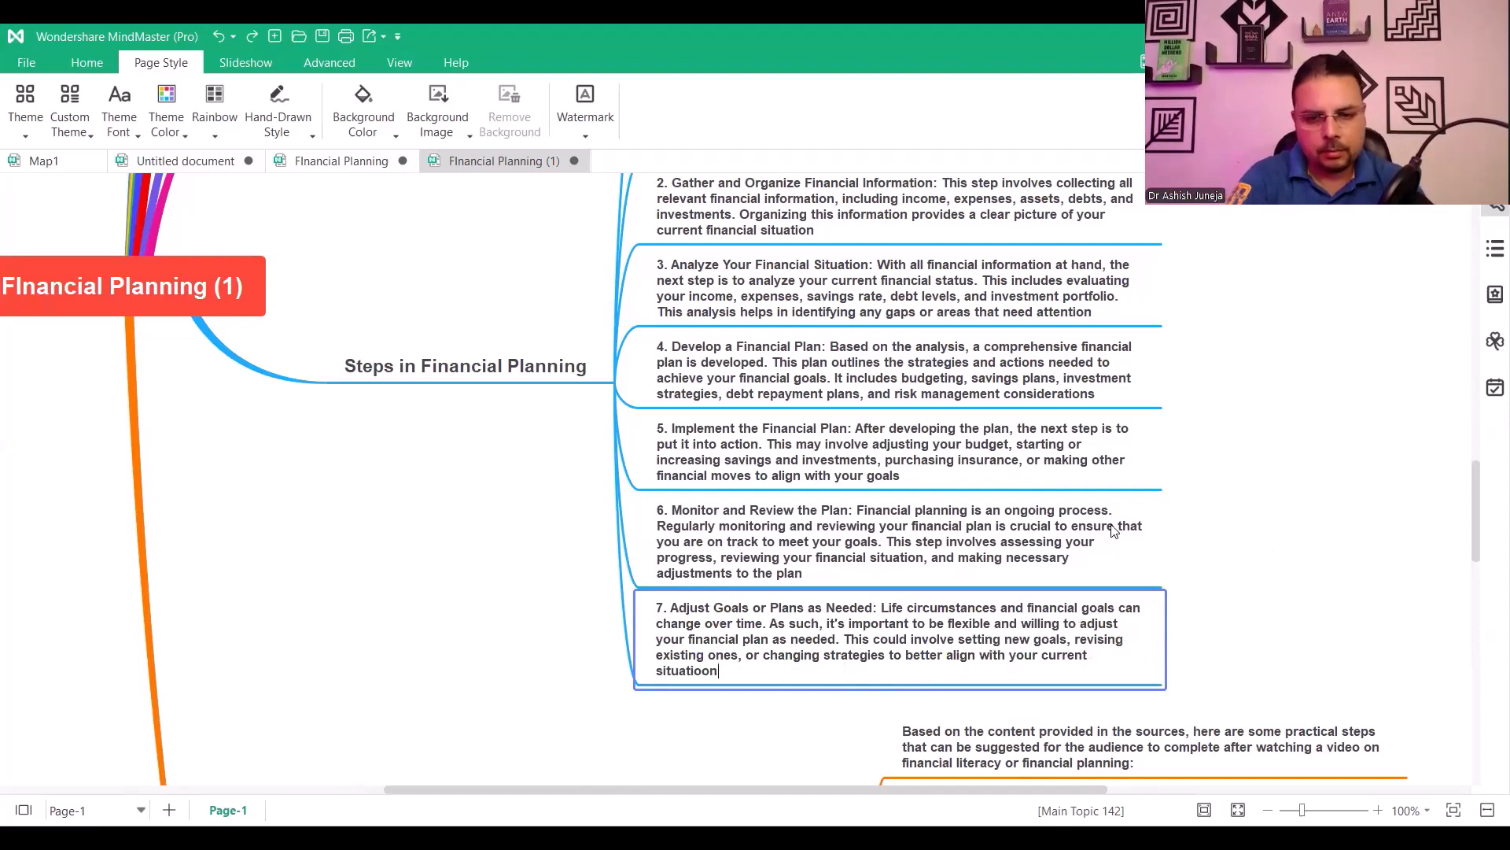
key(BackSpace)
key(BackSpace)
text(o)
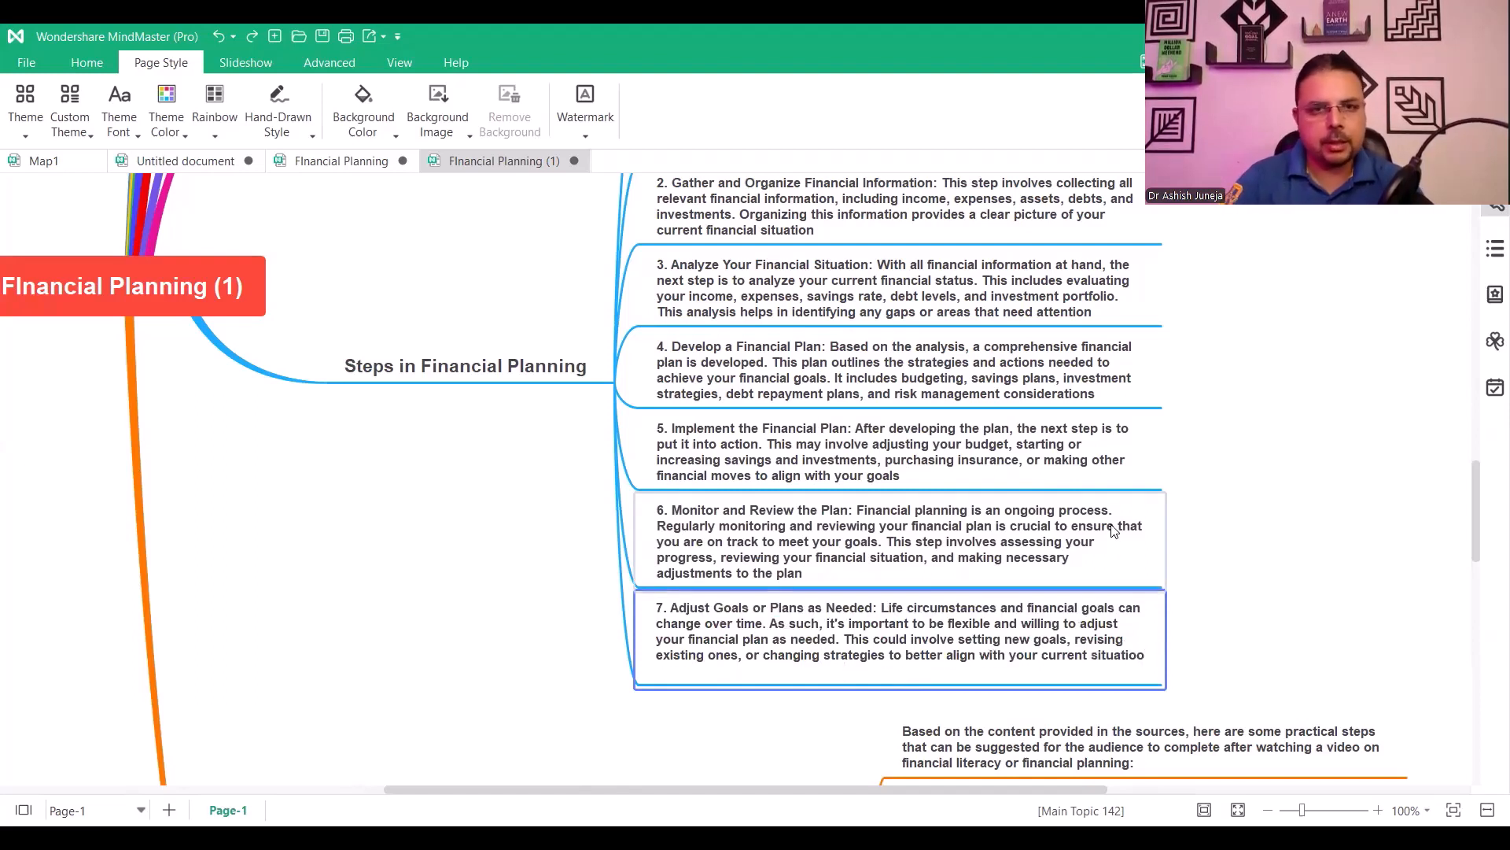
text(n)
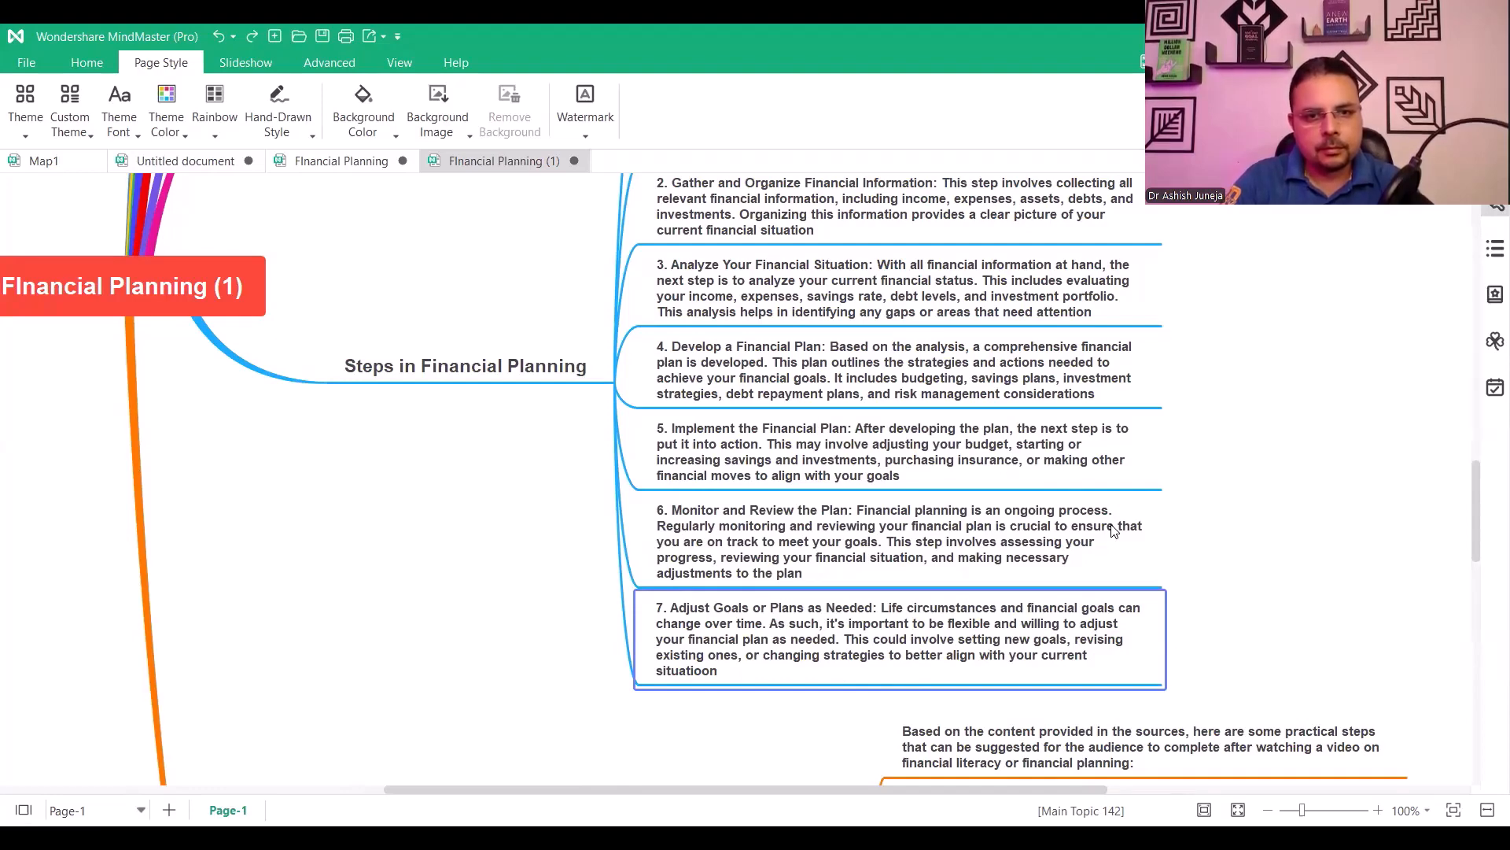
Examine the long closing topic and its practical-step subtopics, and compare them with the "Steps in Financial Planning" branch
scroll(1041, 417, down, 5)
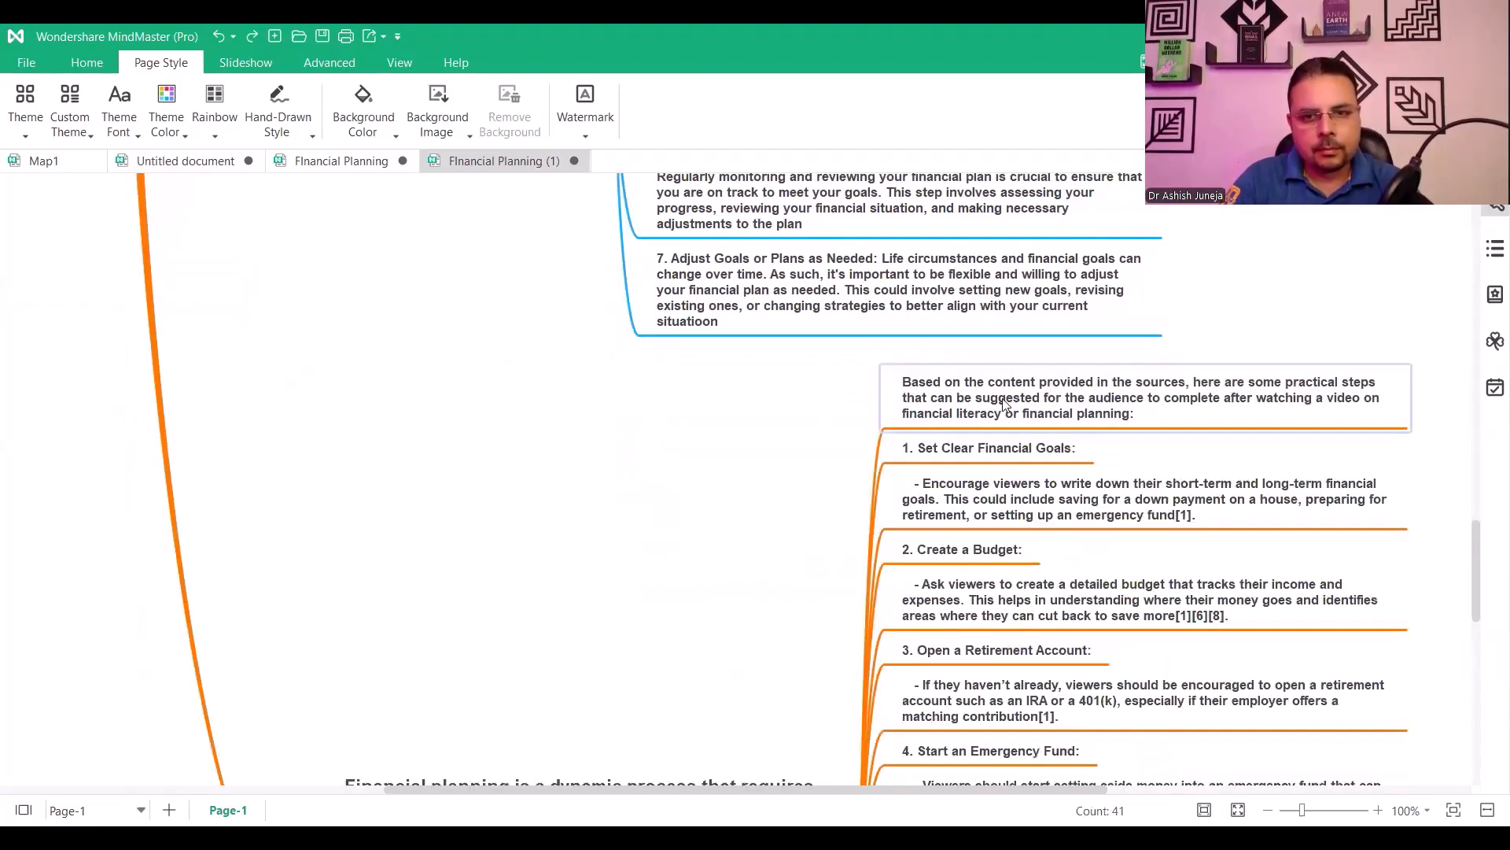
click(1038, 421)
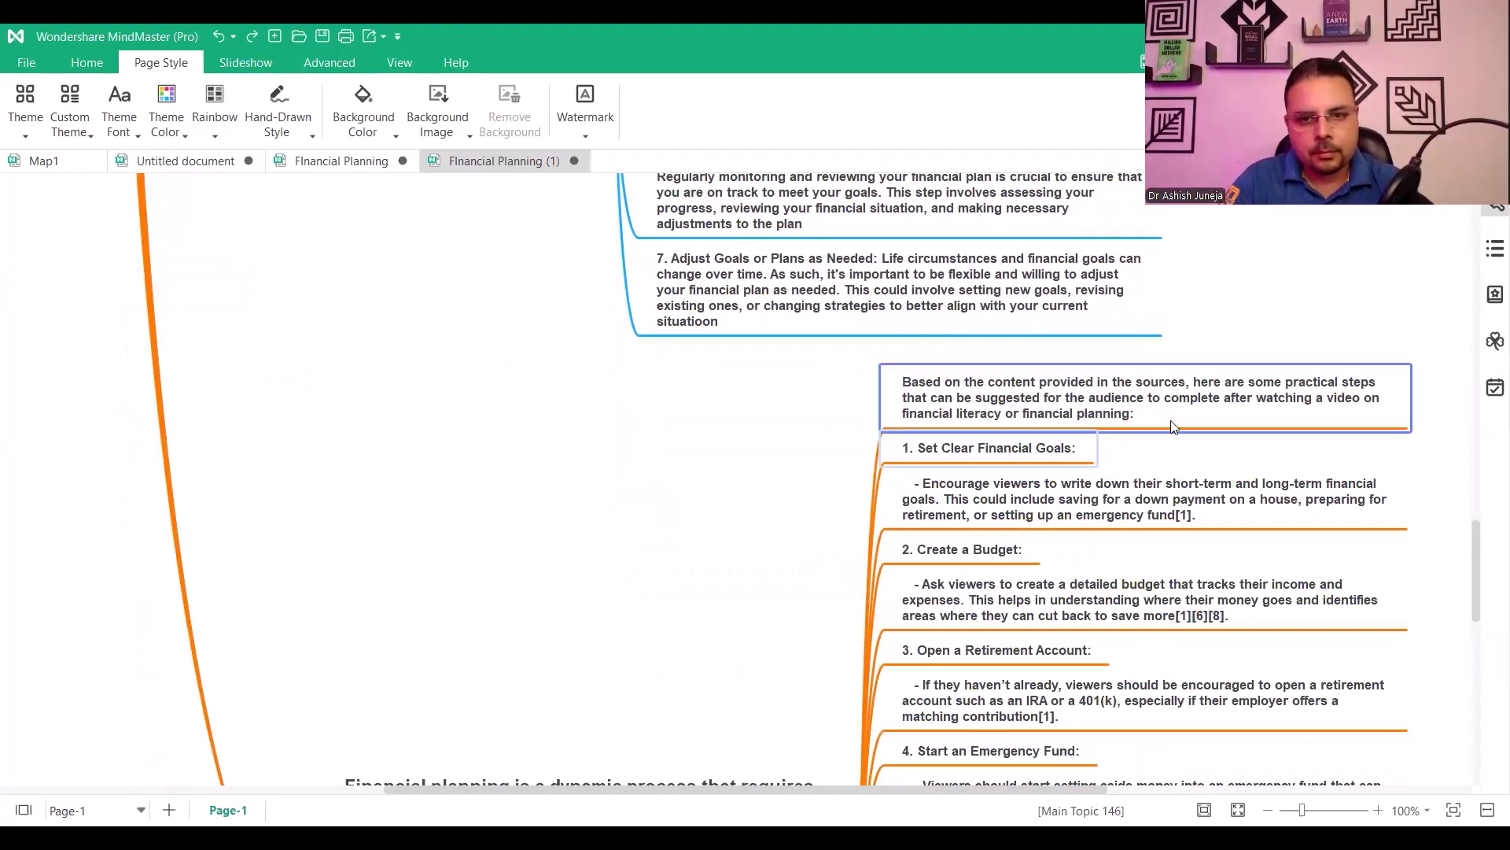
scroll(676, 496, down, 5)
scroll(676, 496, up, 5)
scroll(560, 531, down, 5)
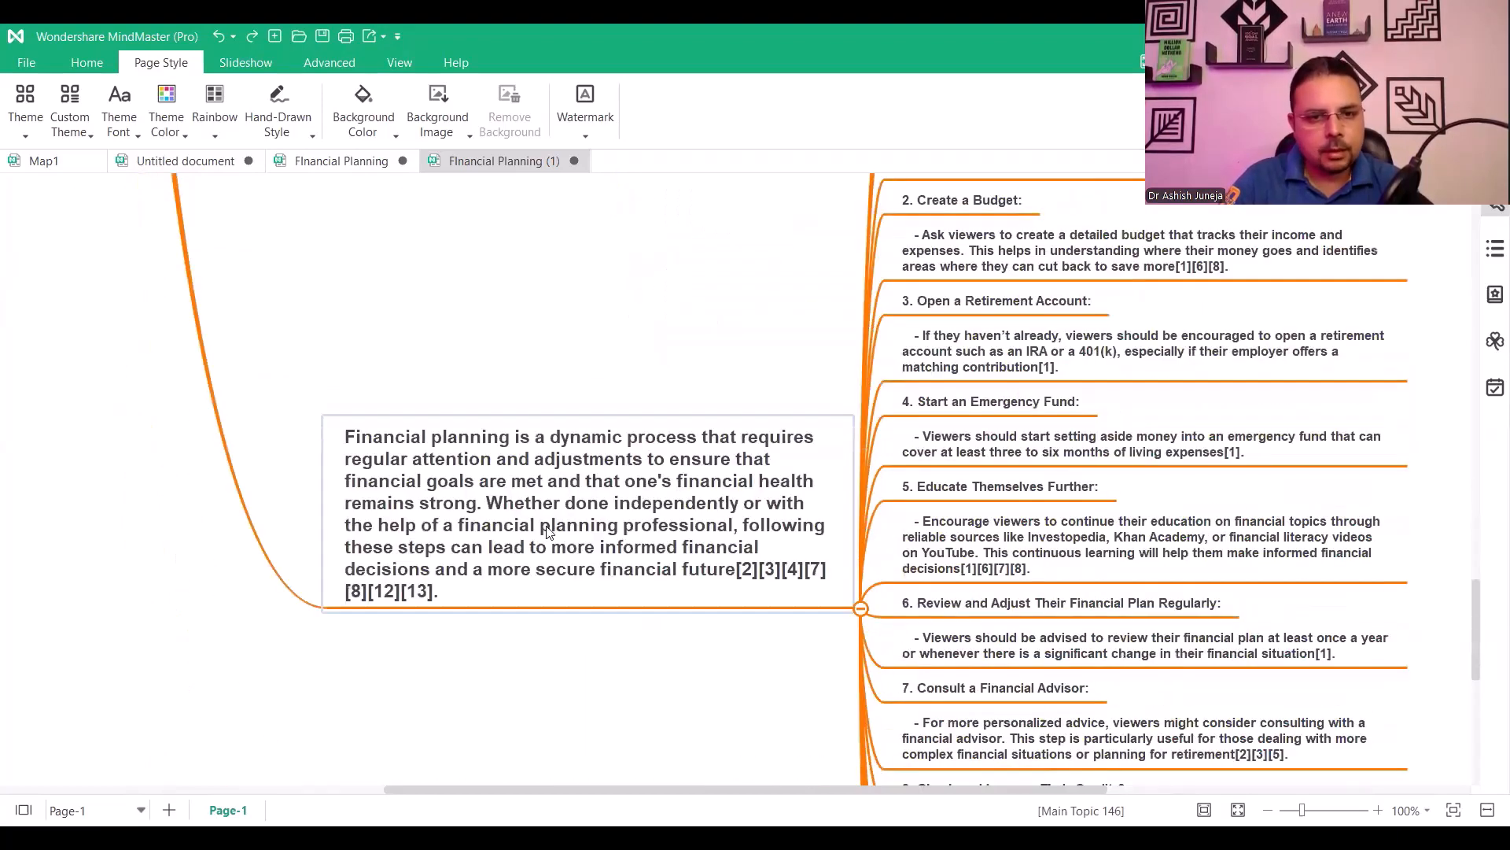
click(550, 527)
double_click(548, 525)
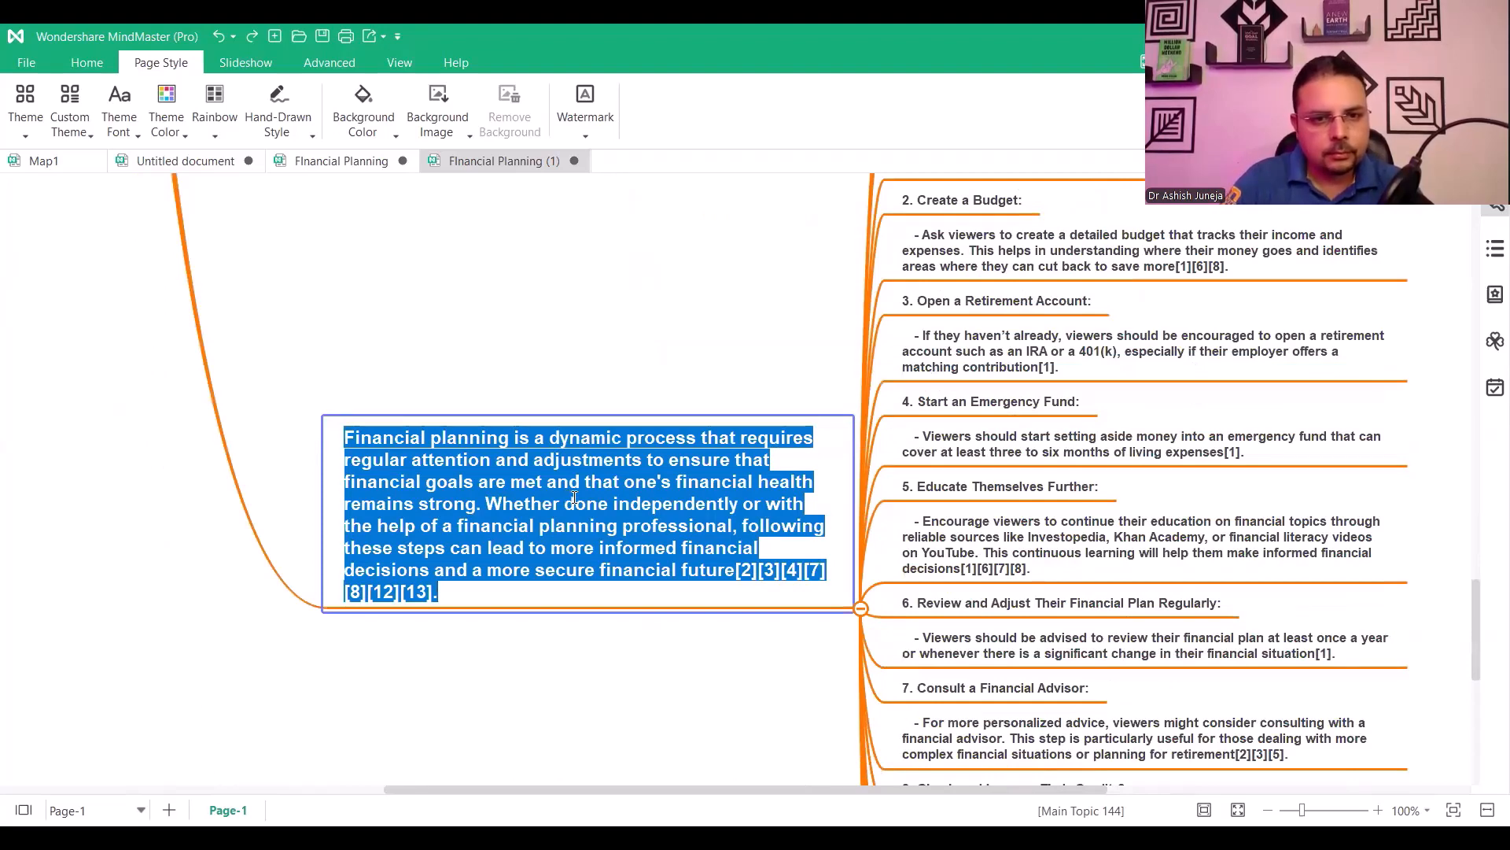
scroll(680, 409, up, 15)
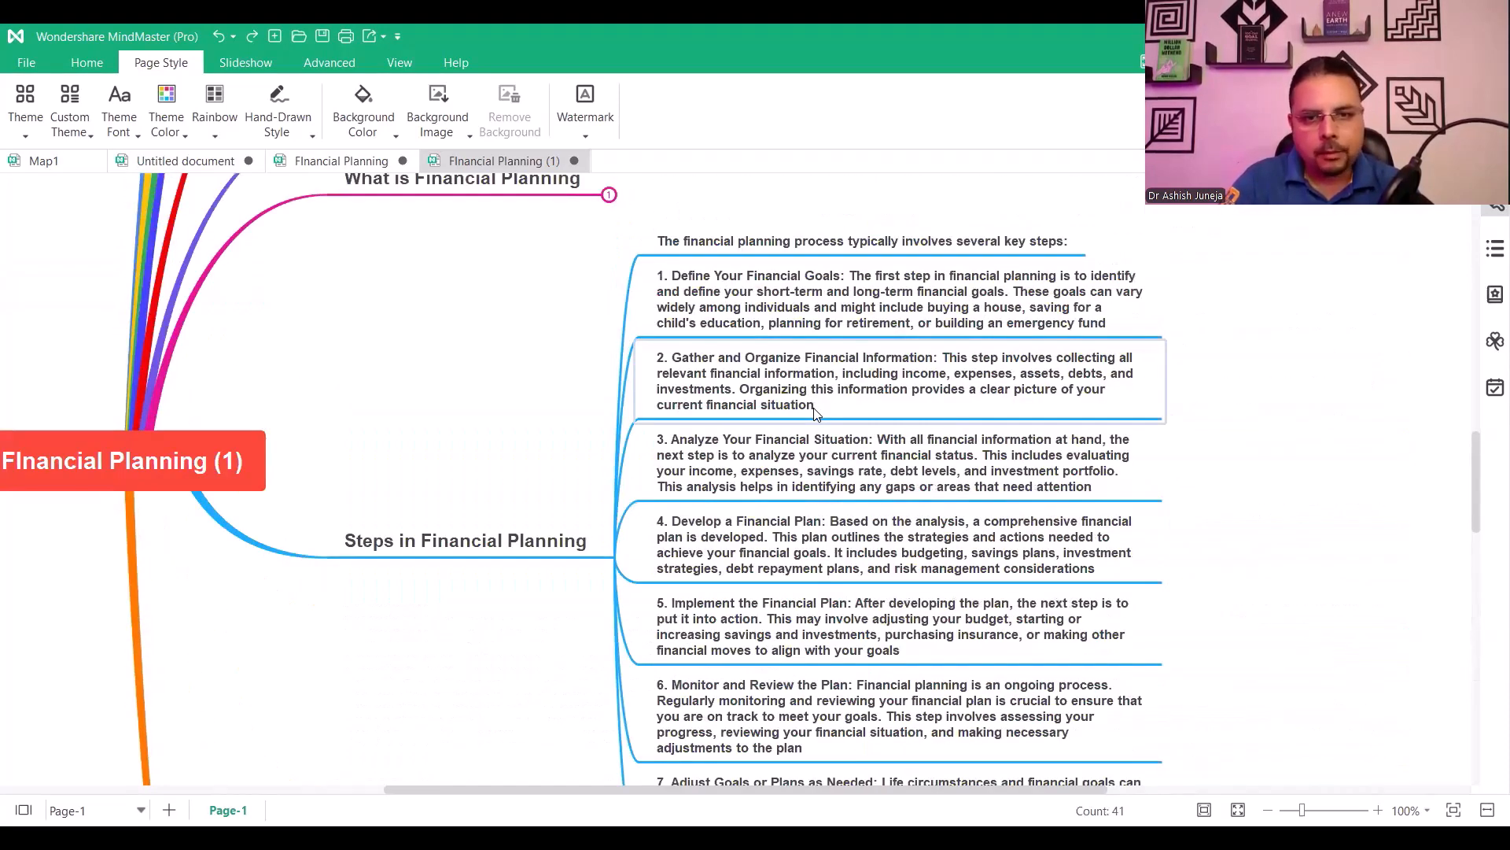
scroll(817, 415, down, 4)
scroll(706, 572, up, 2)
scroll(708, 570, down, 3)
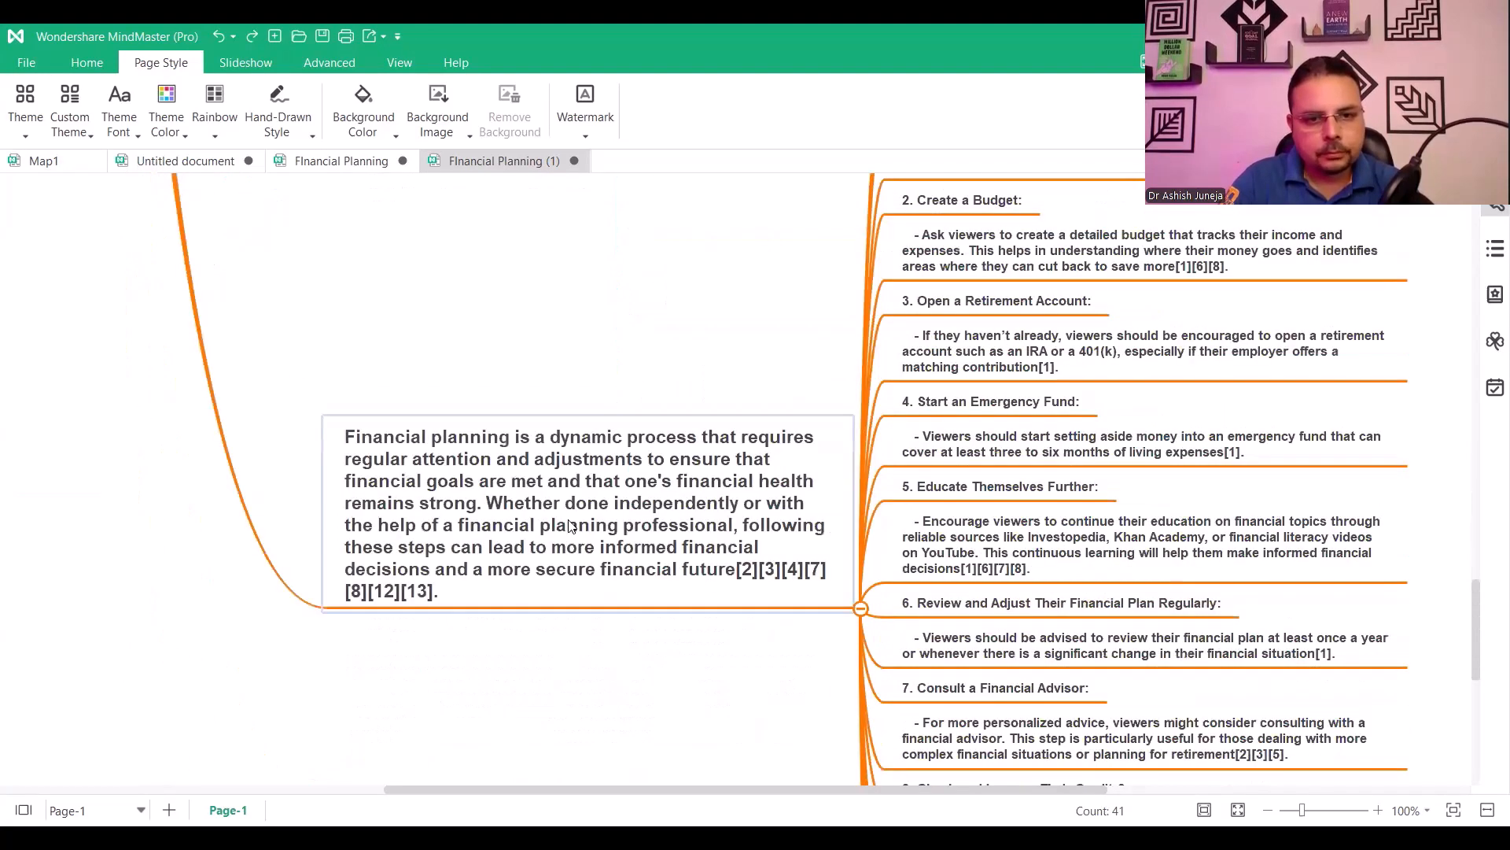
Copy the full text of the "Financial planning is a dynamic process" topic and replace it with the title "Financial Planning Practical"
double_click(574, 522)
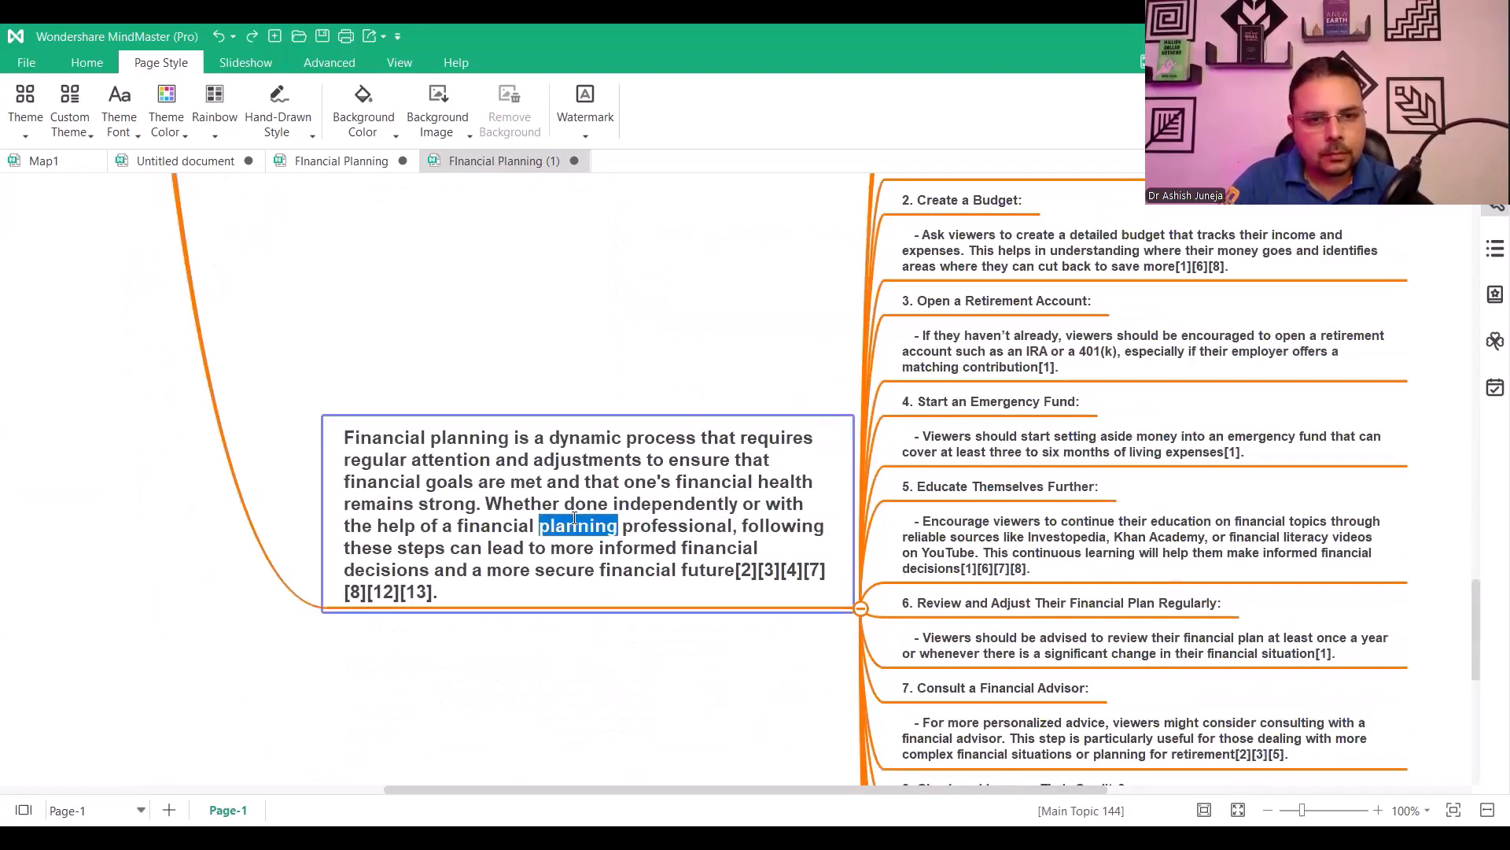
key(ctrl+a)
key(ctrl+c)
right_click(575, 520)
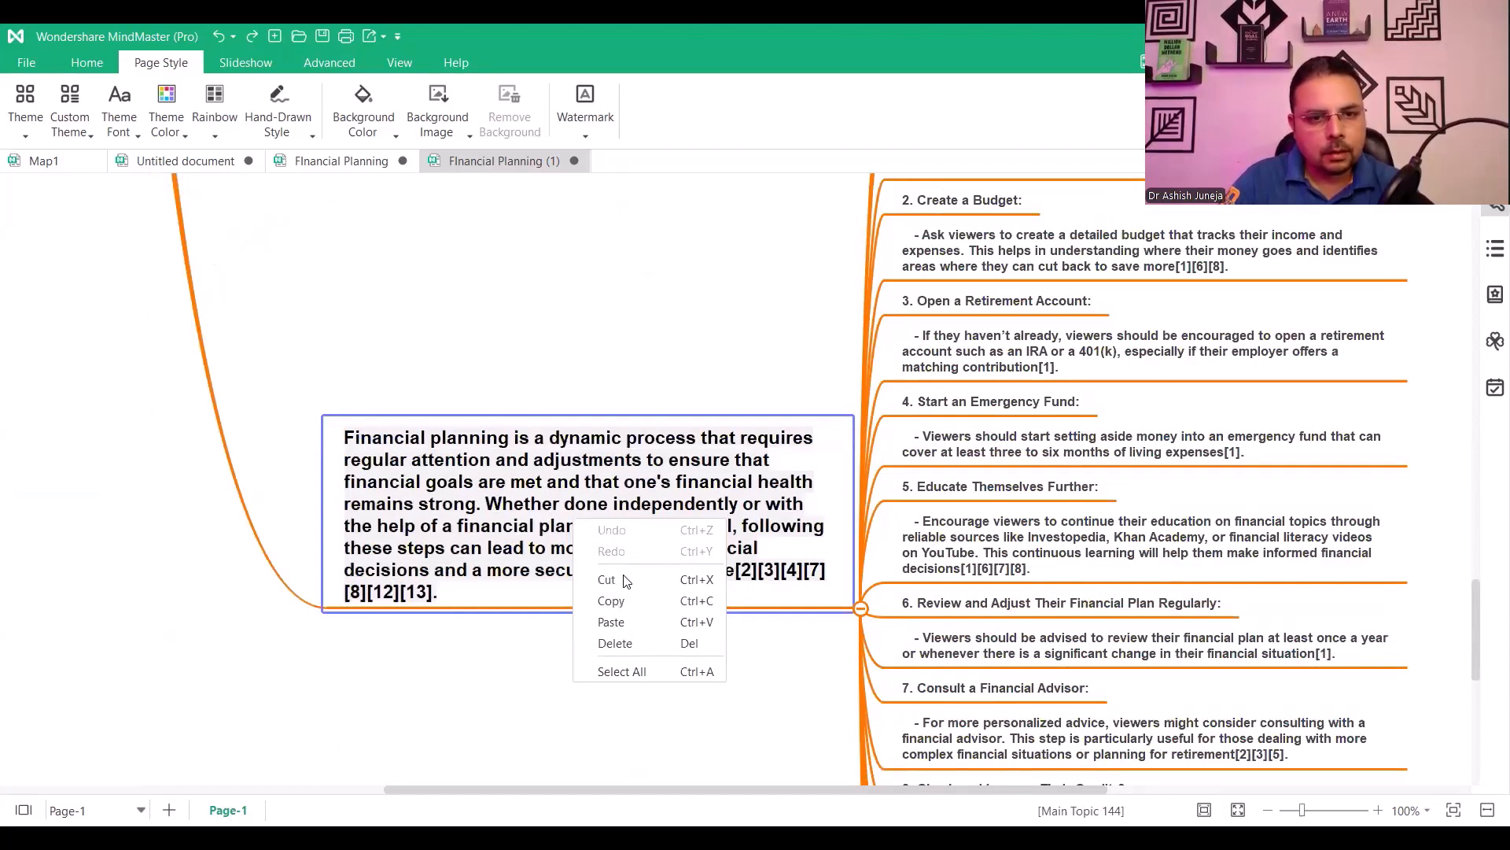
key(Delete)
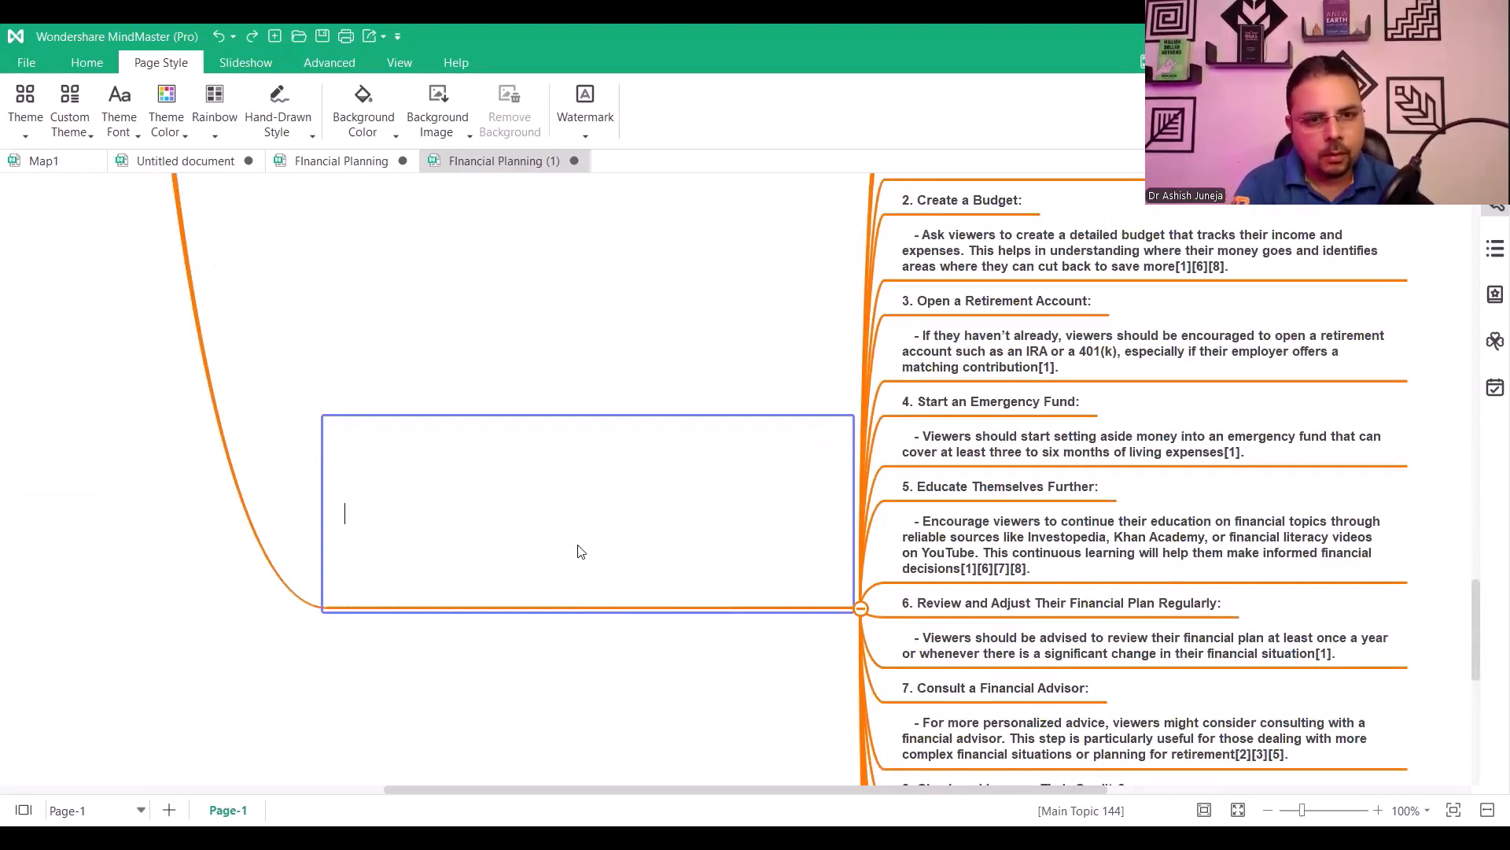
text(Finan)
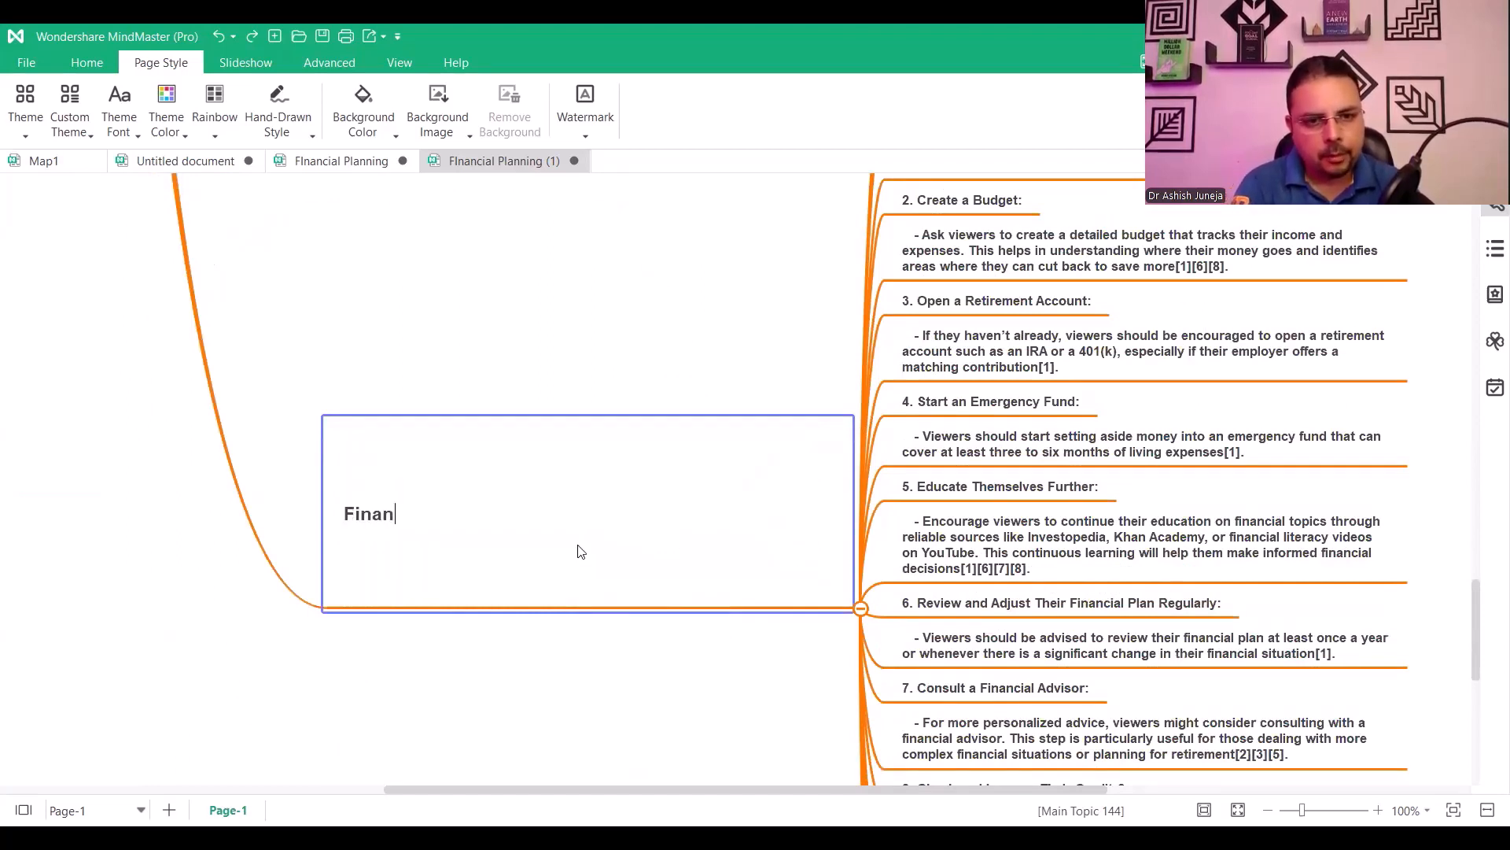
text(cial Planning Pr)
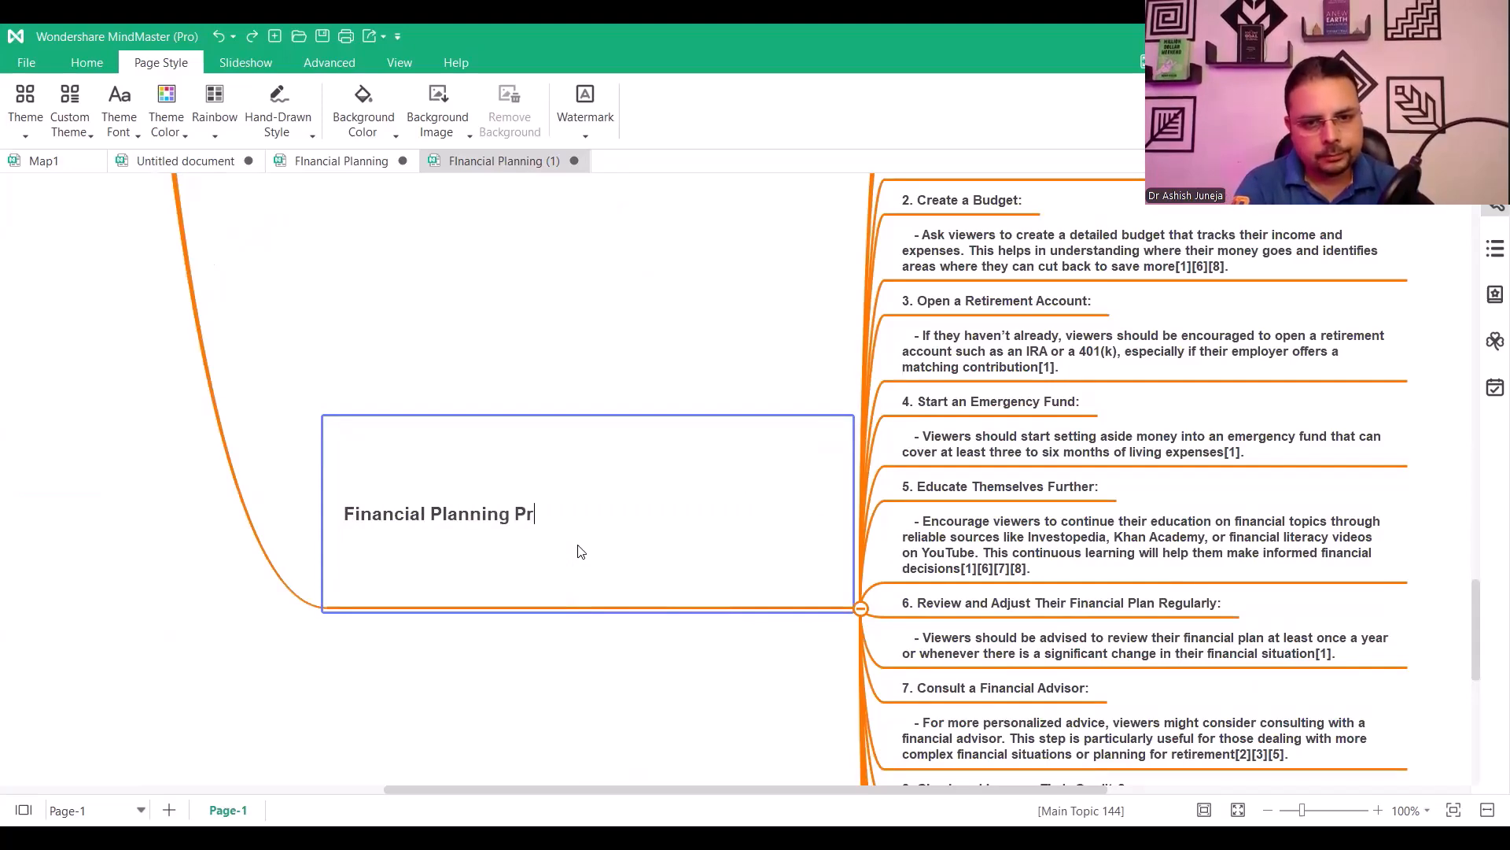
text(actic)
key(Return)
Replace the "Based on the content provided in the sources" subtopic's text with the copied "Financial planning is a dynamic process" paragraph
scroll(735, 476, up, 4)
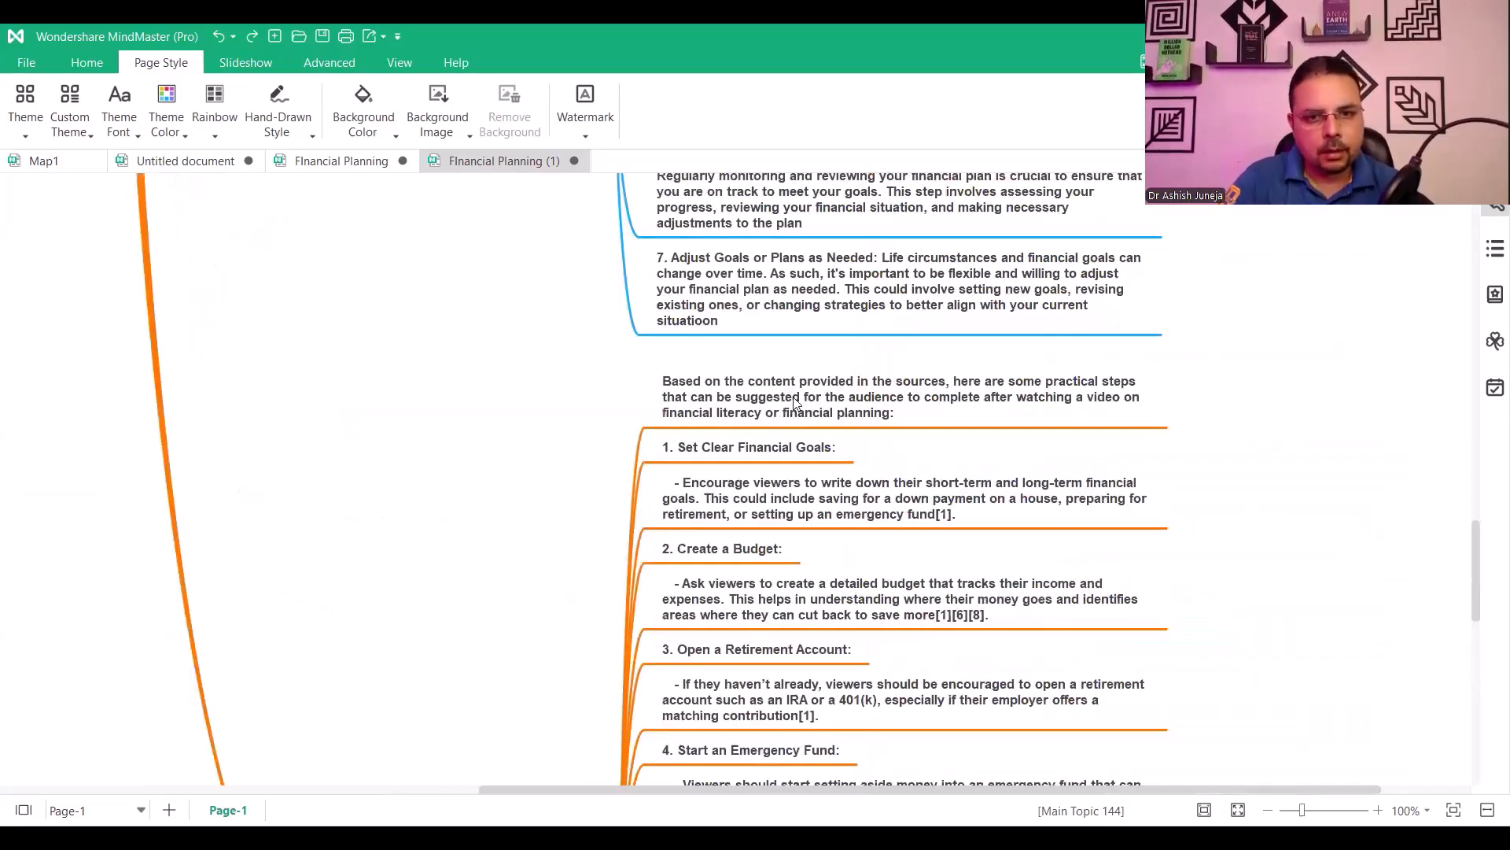
double_click(797, 398)
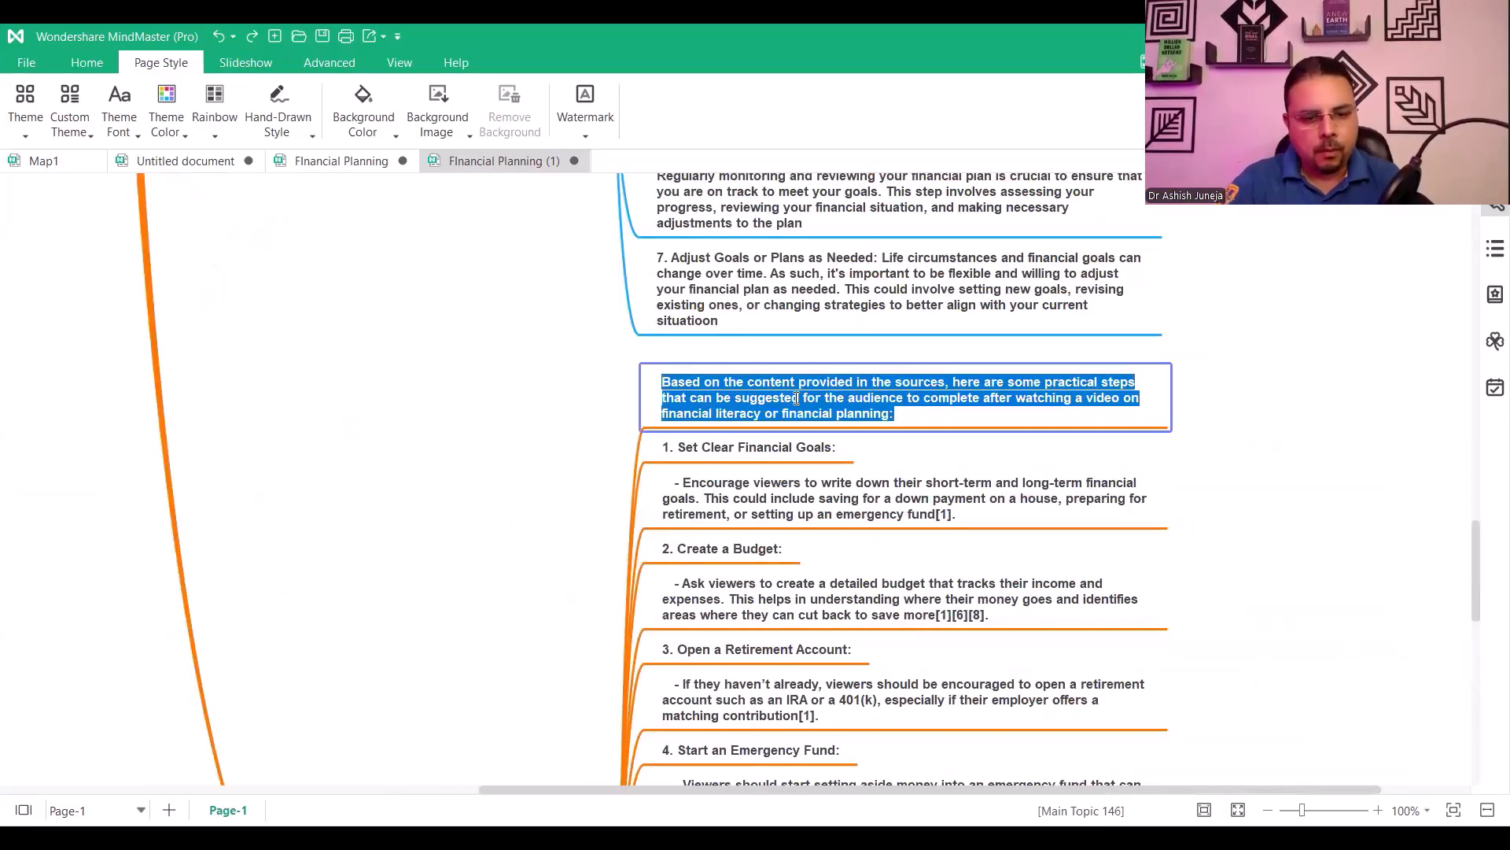
key(ctrl+v)
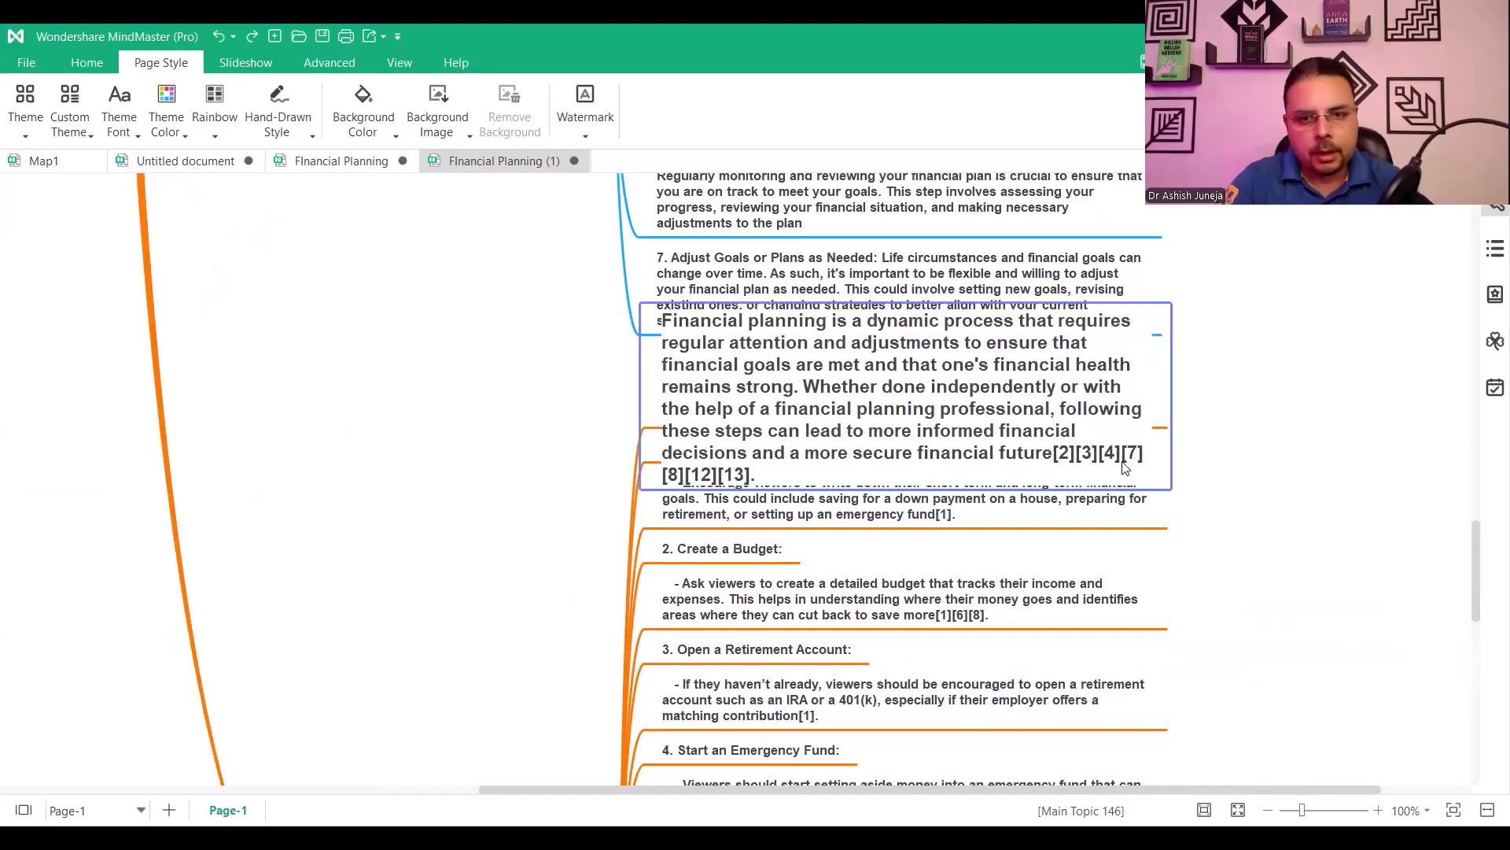
key(Return)
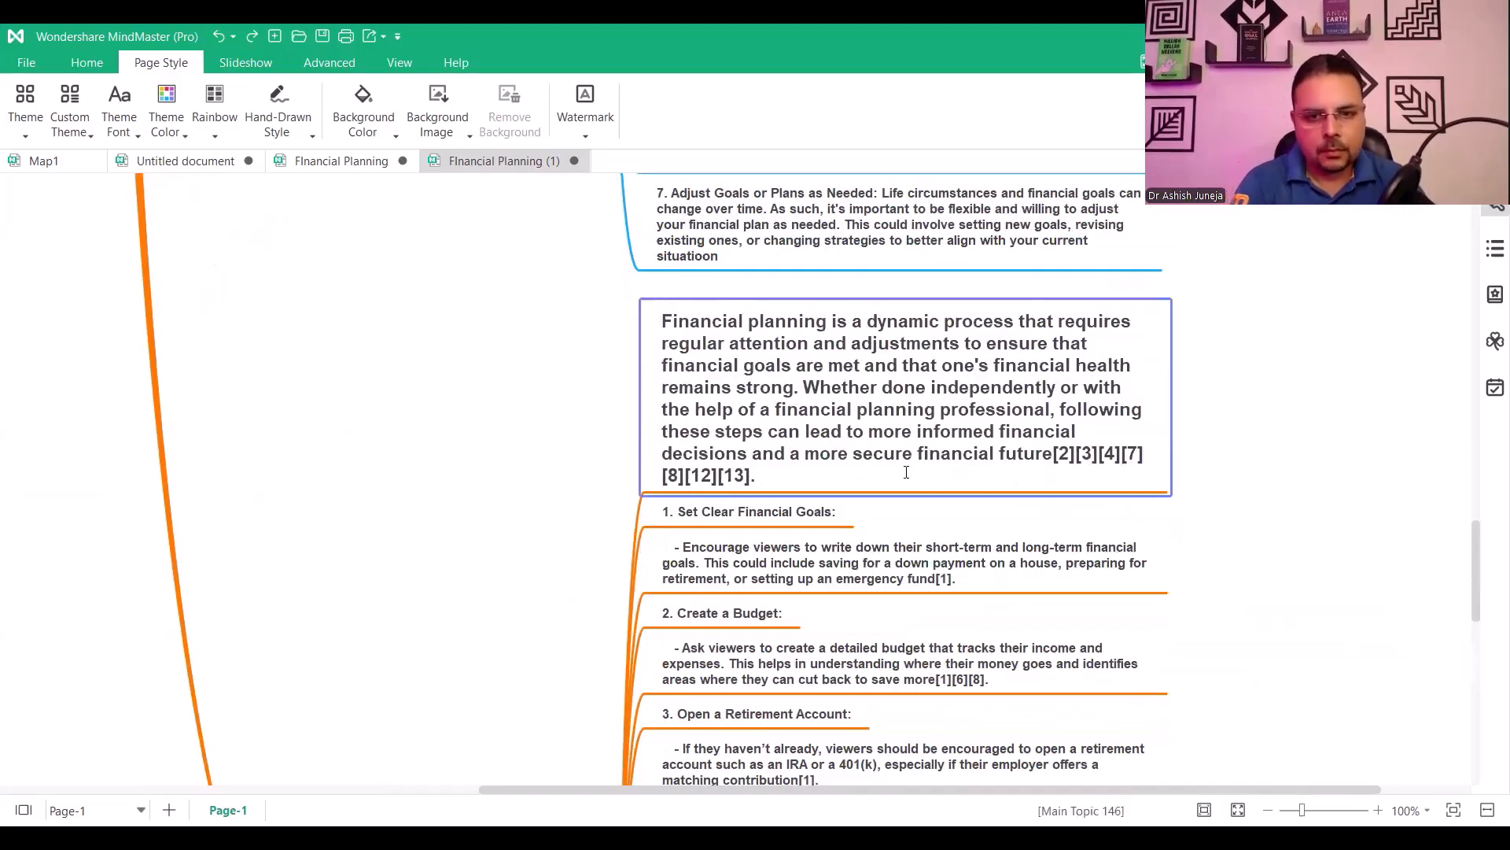
Delete the trailing citations "[2][3][4][7][8][12][13]." from the pasted "Financial planning is a dynamic process" subtopic
key(BackSpace)
key(BackSpace)
key(BackSpace)
key(BackSpace)
key(BackSpace)
key(BackSpace)
key(BackSpace)
key(BackSpace)
key(BackSpace)
key(BackSpace)
key(BackSpace)
key(BackSpace)
key(BackSpace)
key(BackSpace)
key(BackSpace)
key(BackSpace)
key(BackSpace)
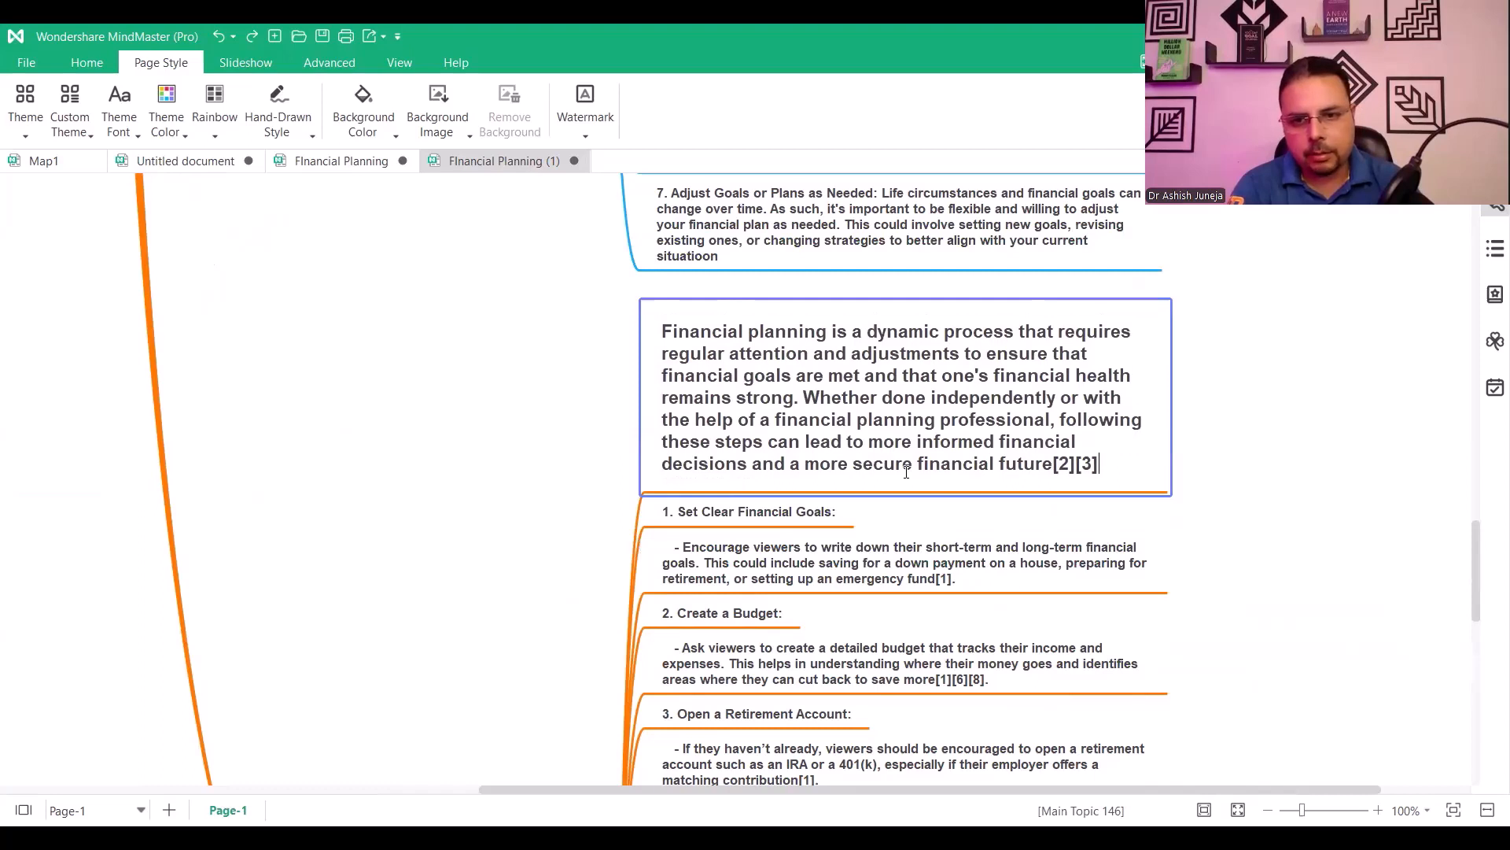
key(BackSpace)
key(BackSpace)
key(BackSpace)
key(BackSpace)
key(BackSpace)
key(BackSpace)
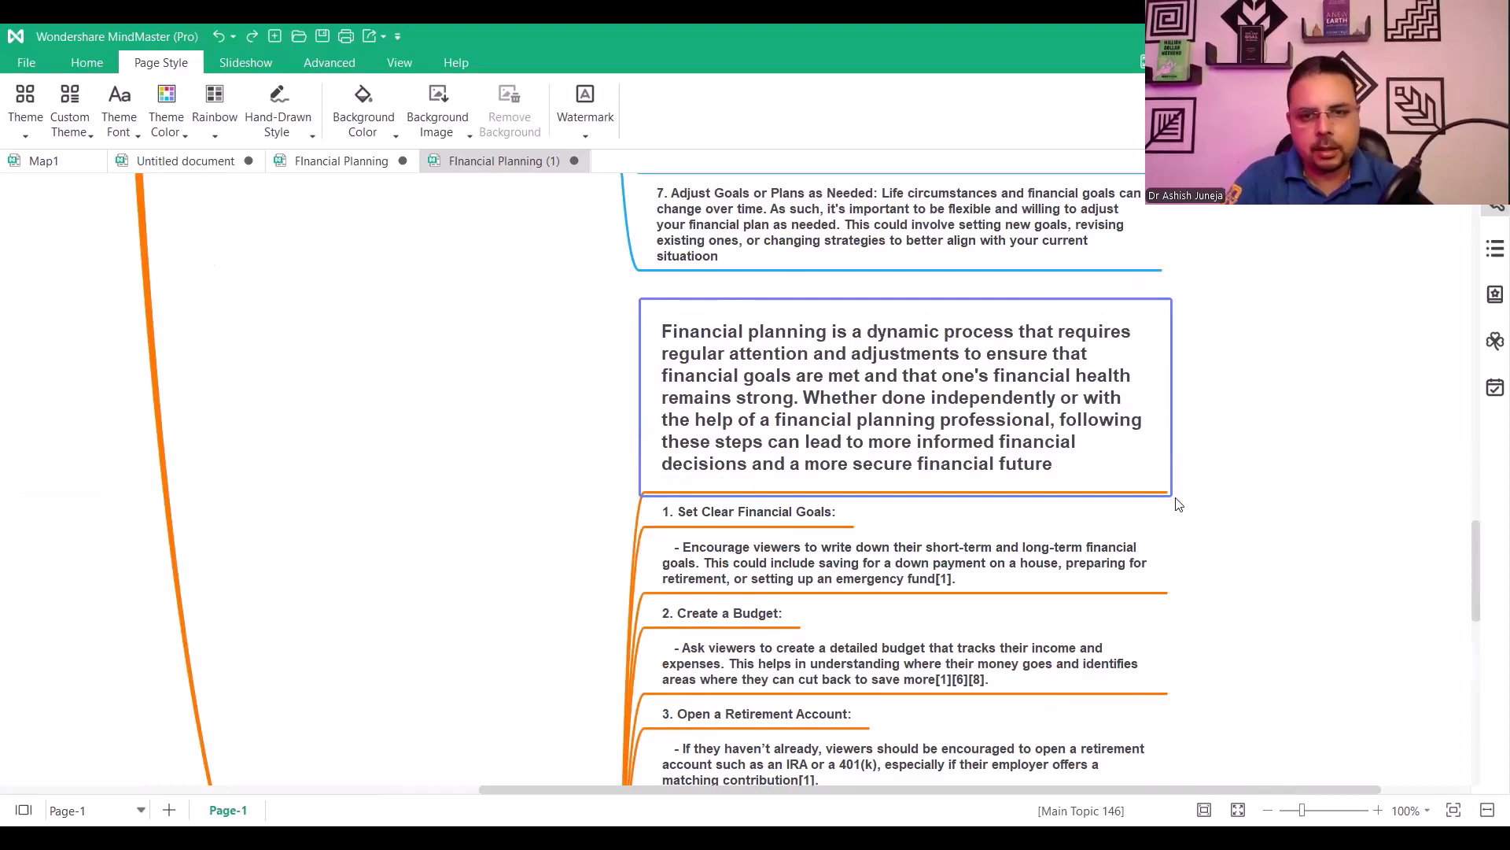
click(1217, 574)
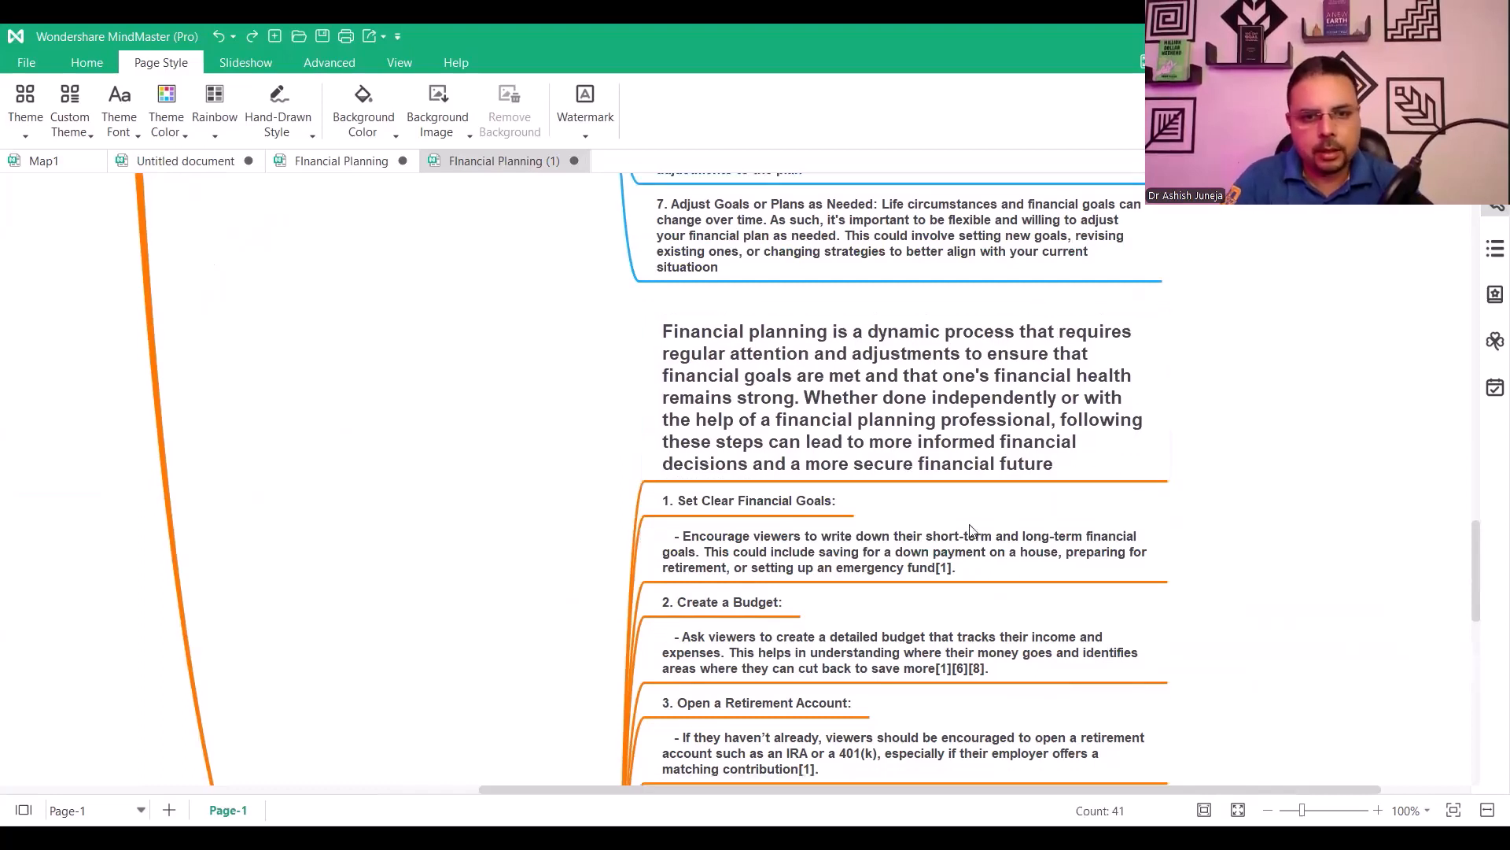
Delete the description subtopics below "1. Set Clear Financial Goals", "2. Create a Budget", "3. Open a Retirement Account" and "4. Start an Emergency Fund"
click(888, 553)
key(Delete)
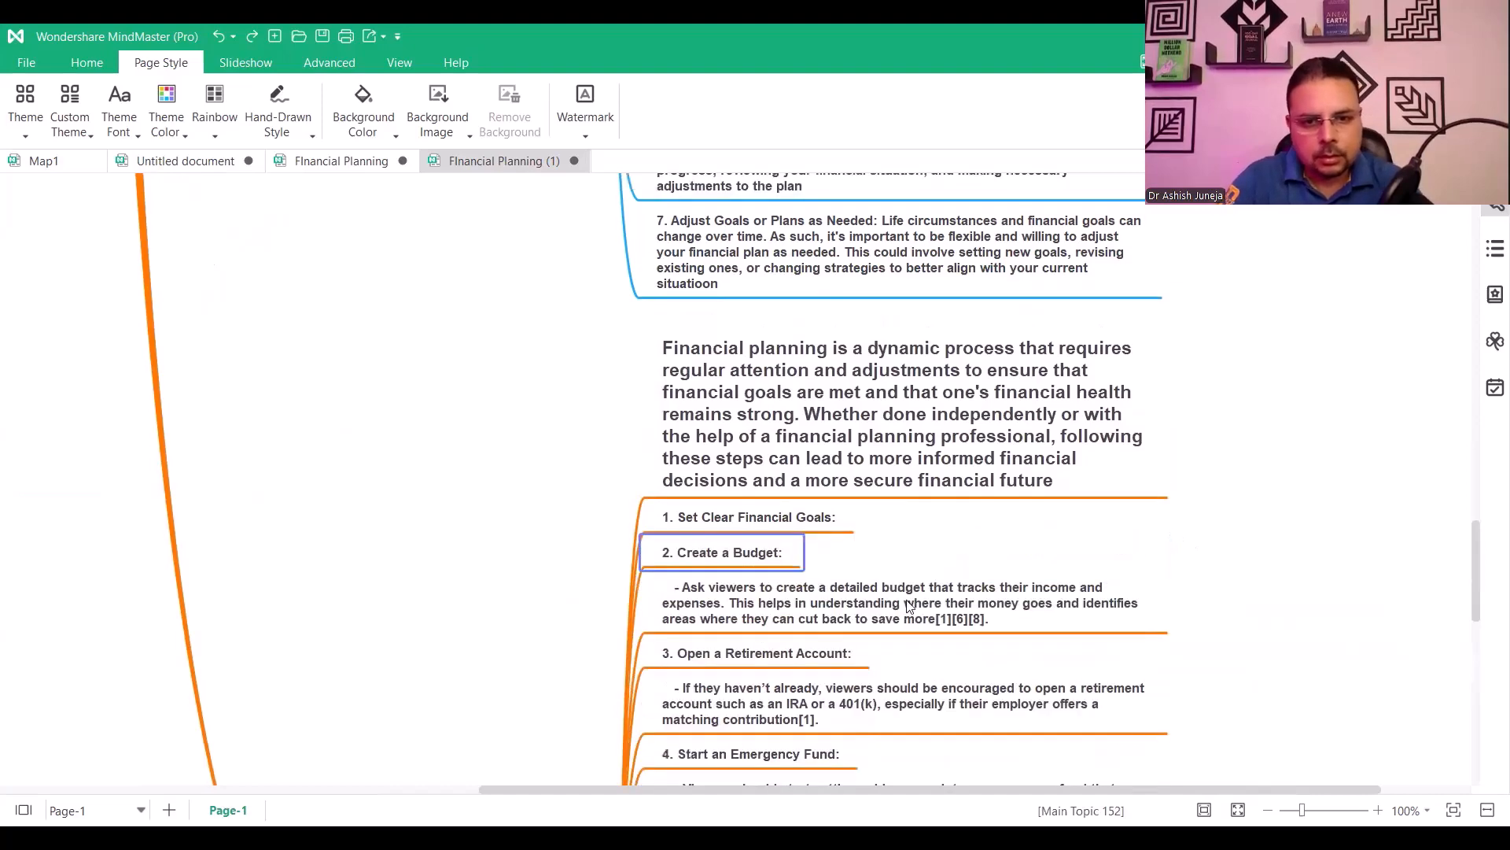
click(916, 608)
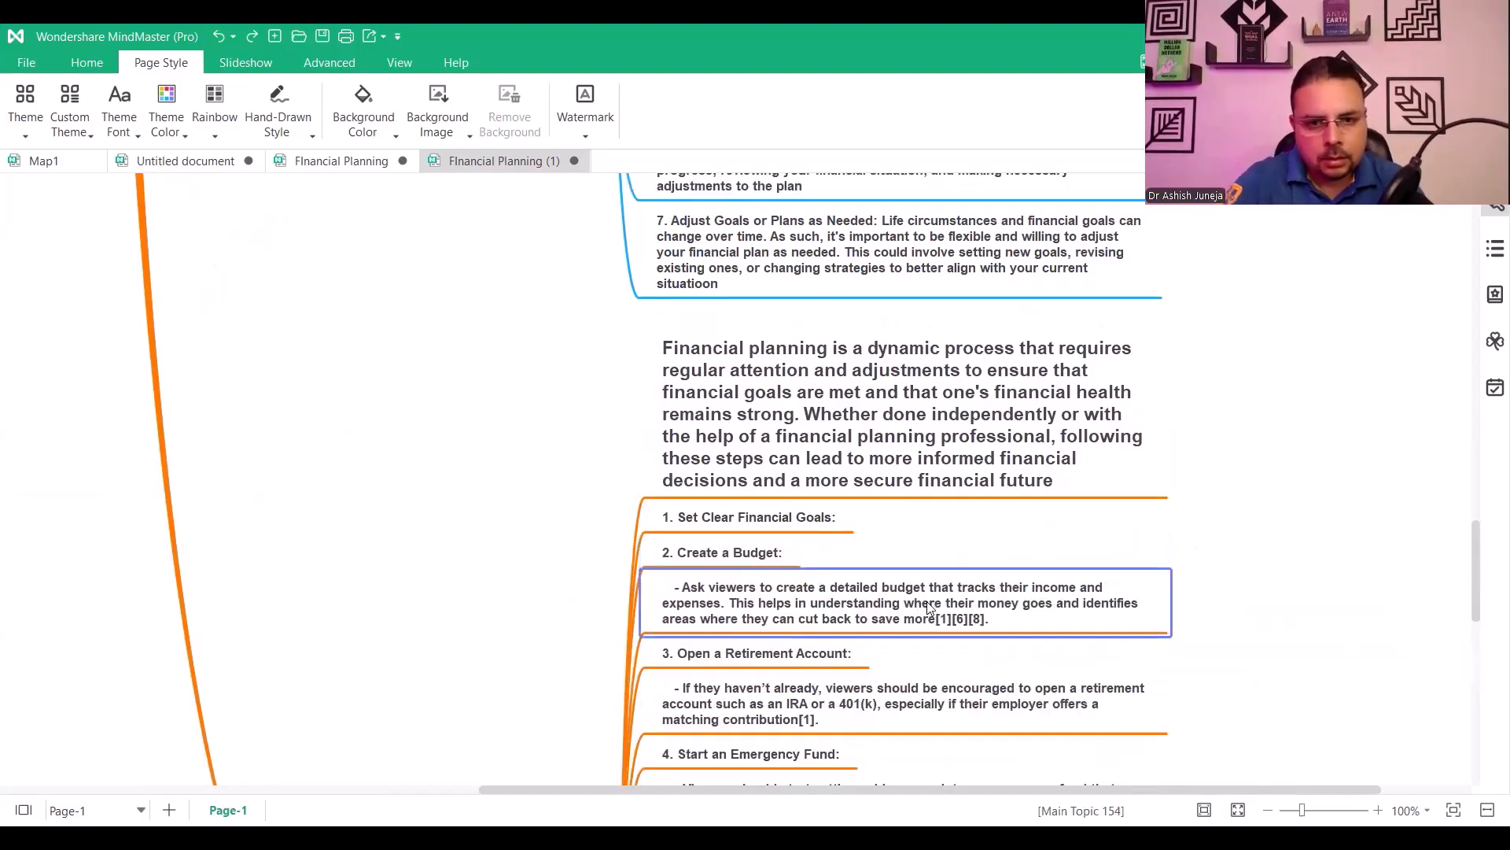
key(Delete)
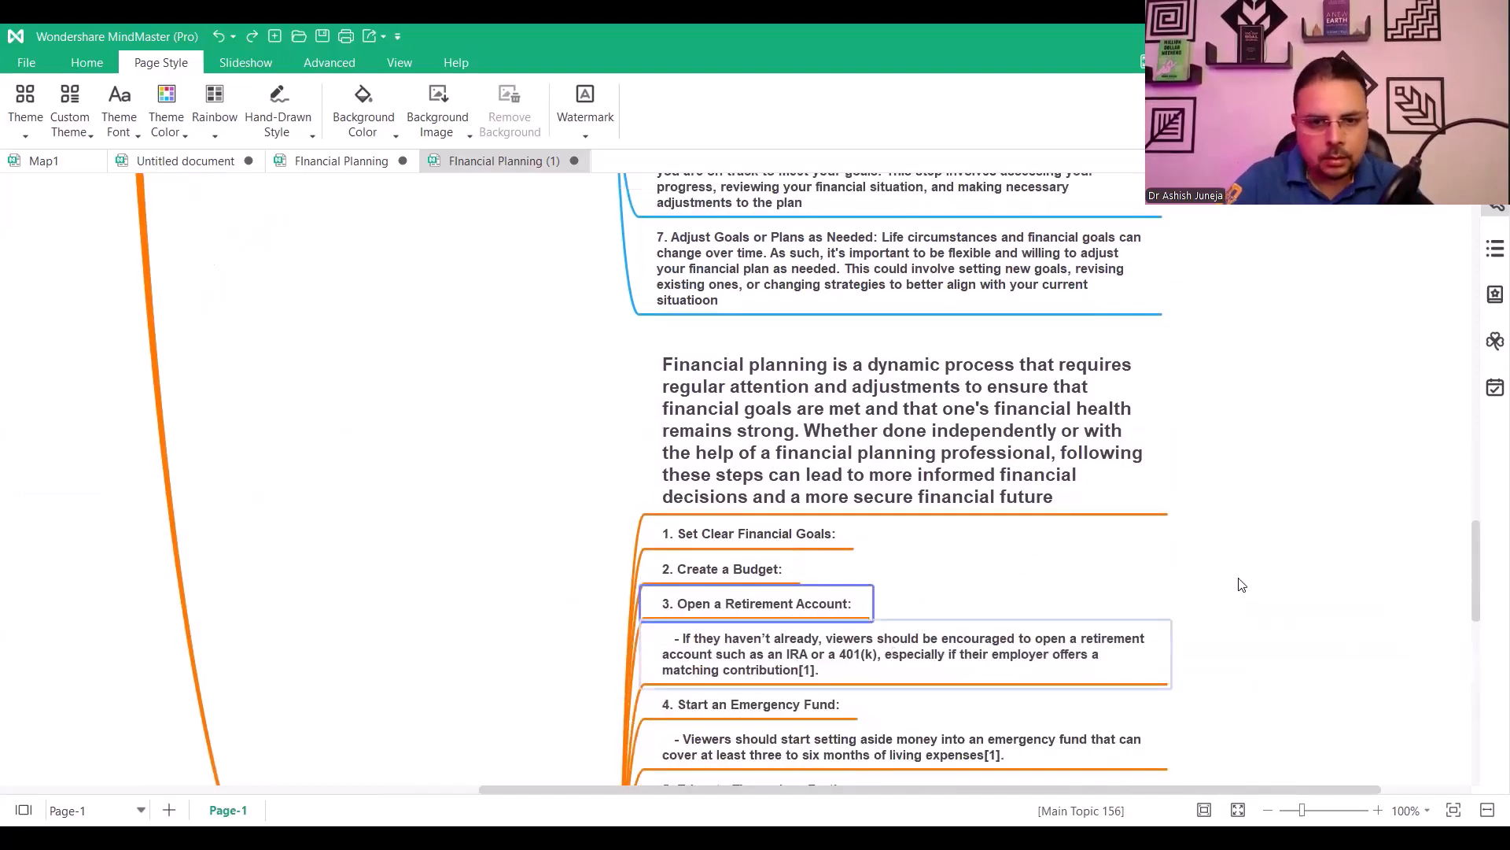
key(Down)
key(Delete)
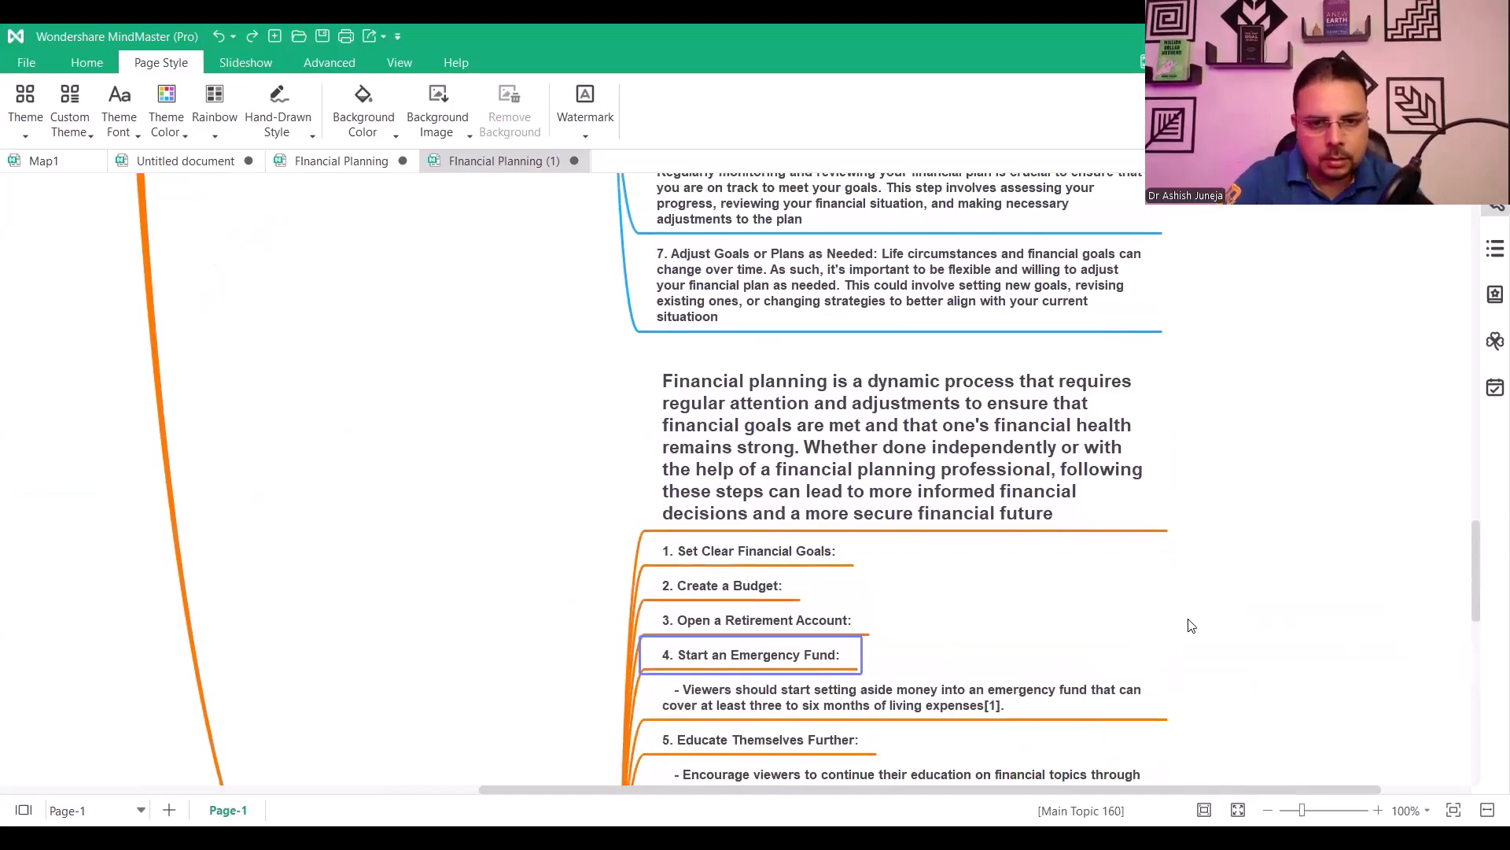
click(1056, 699)
key(Delete)
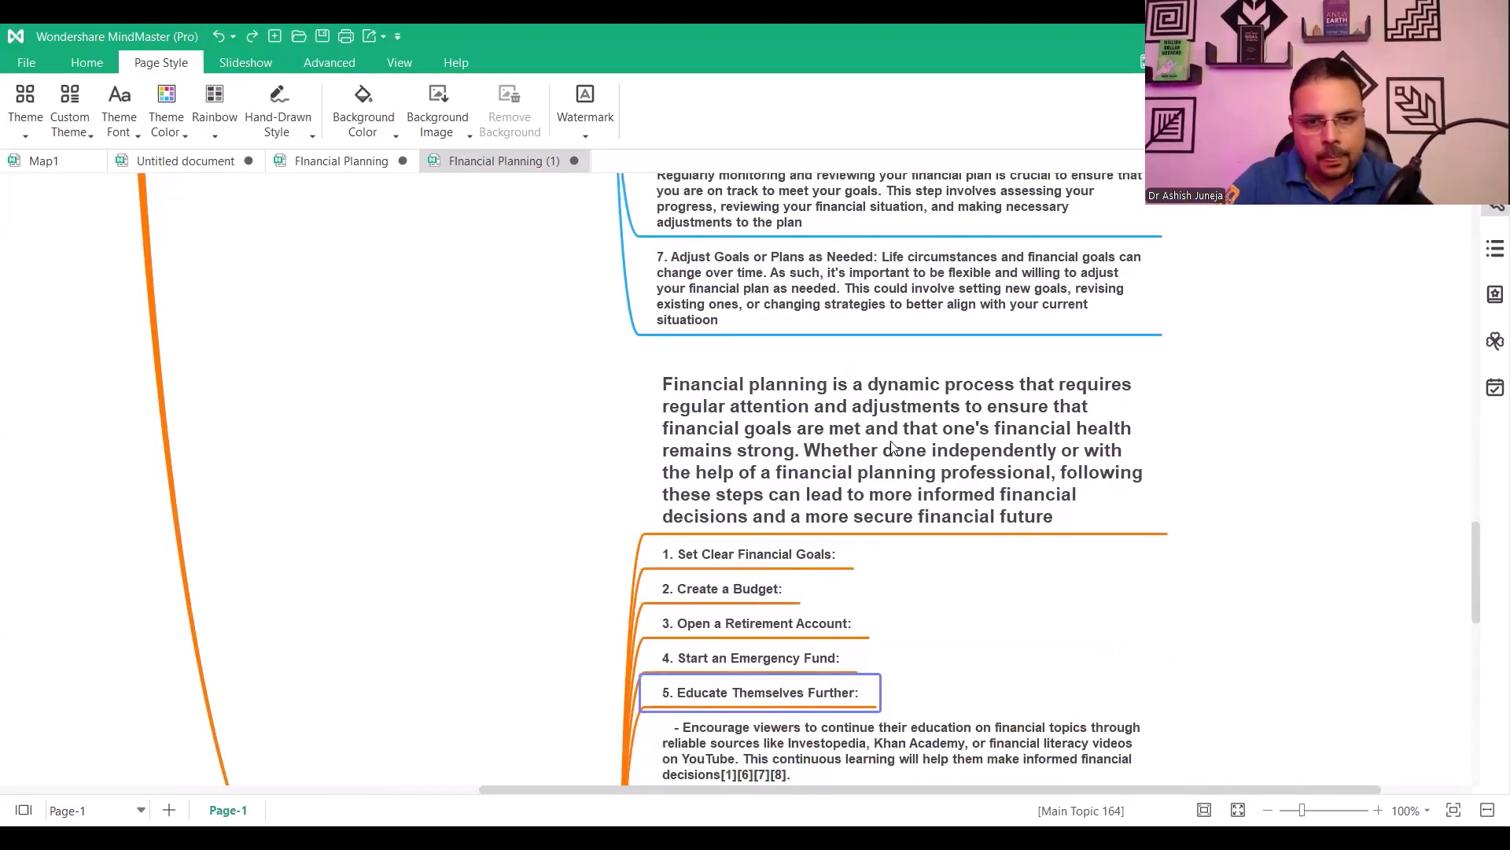
Delete the description subtopics below "5. Educate Themselves Further", "6. Review and Adjust Their Financial Plan Regularly", "7. Consult a Financial Advisor" and "8. Check and Improve Their Credit Score"
scroll(905, 409, down, 4)
click(913, 389)
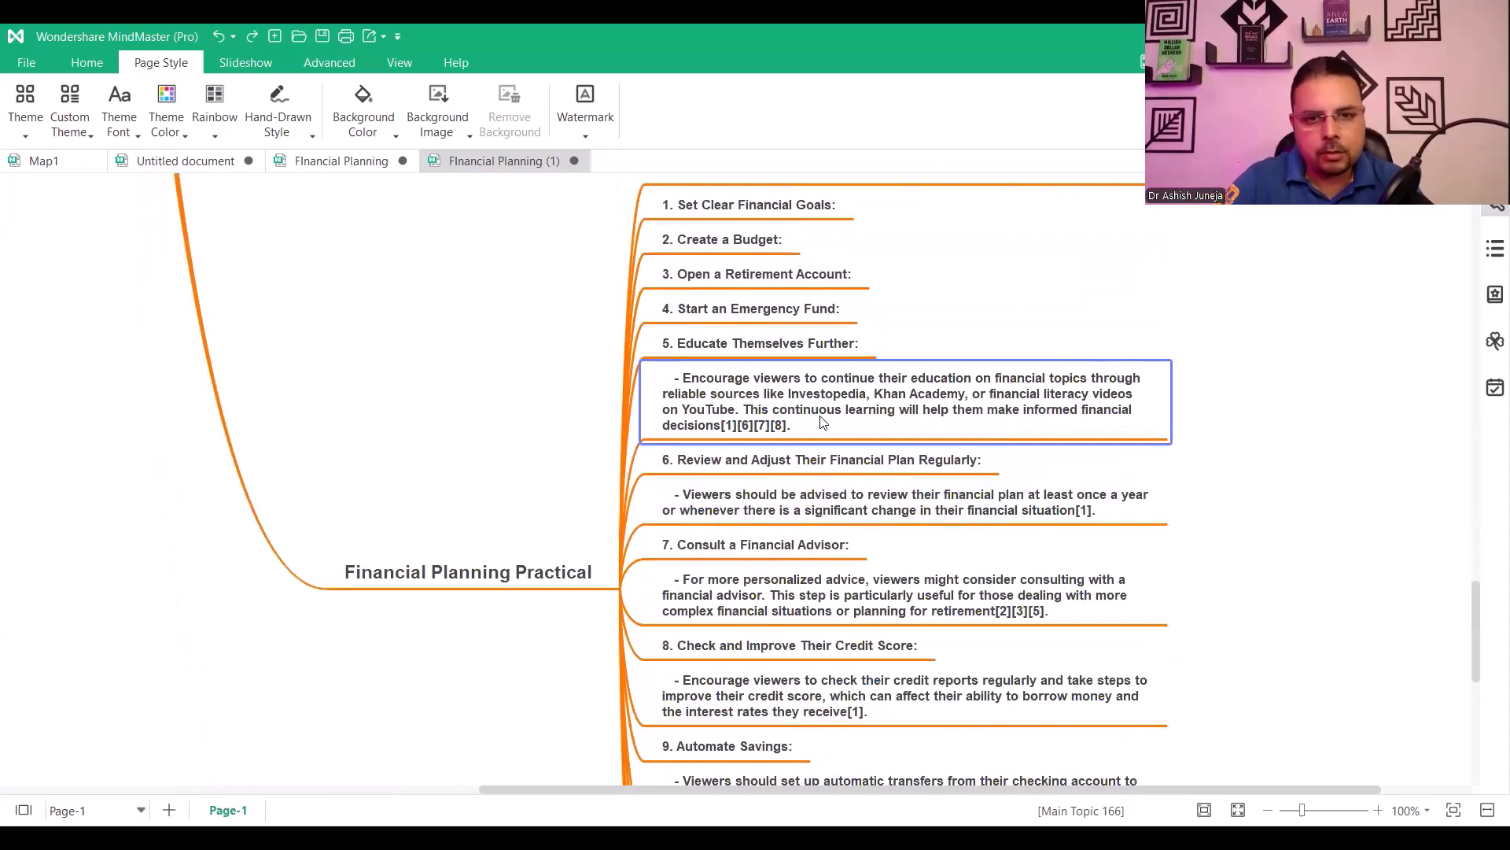
key(Delete)
click(802, 454)
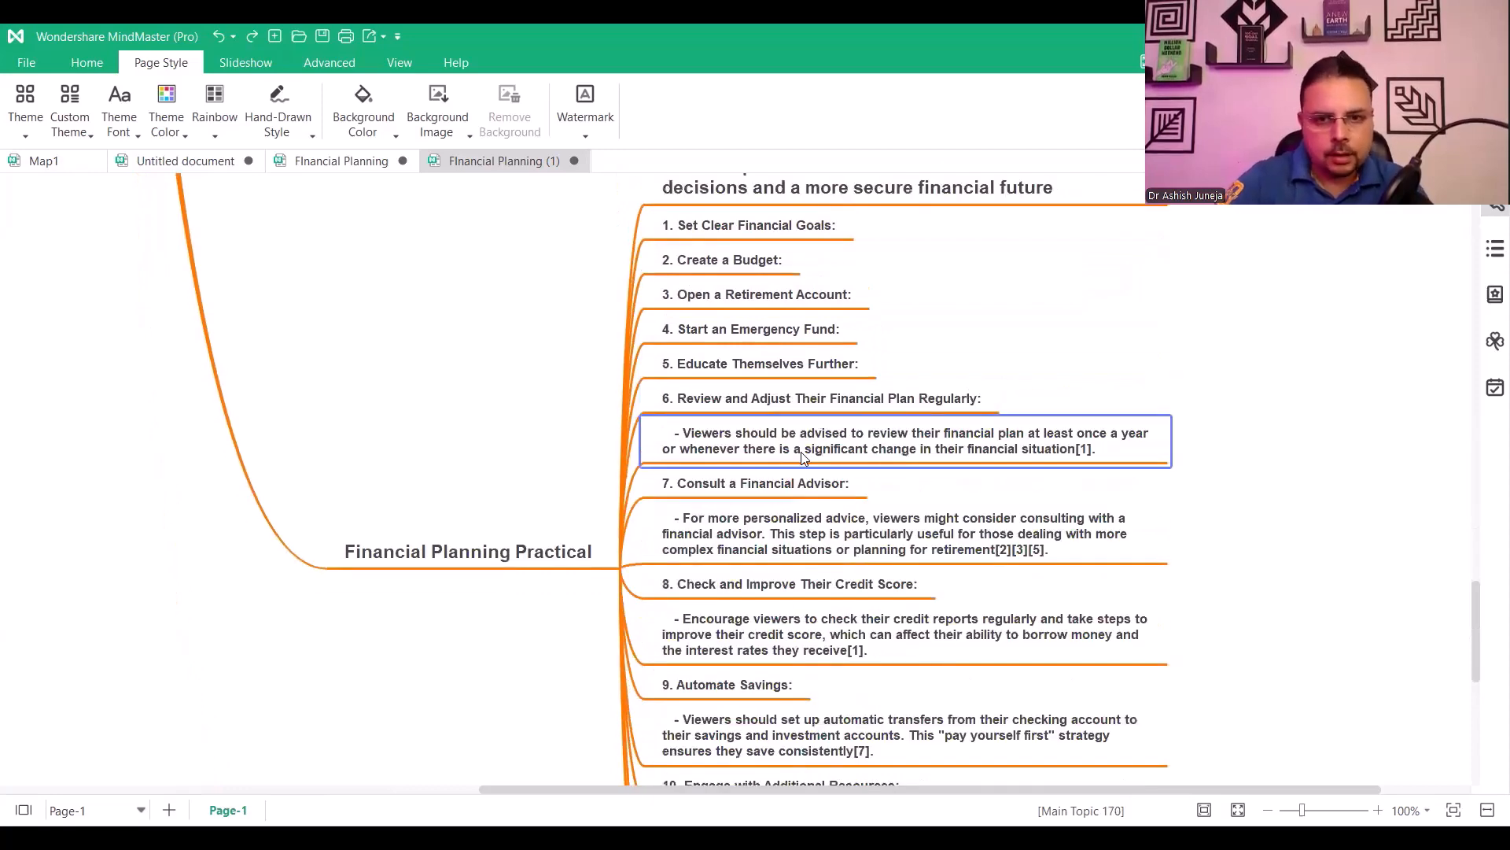
key(Delete)
click(834, 493)
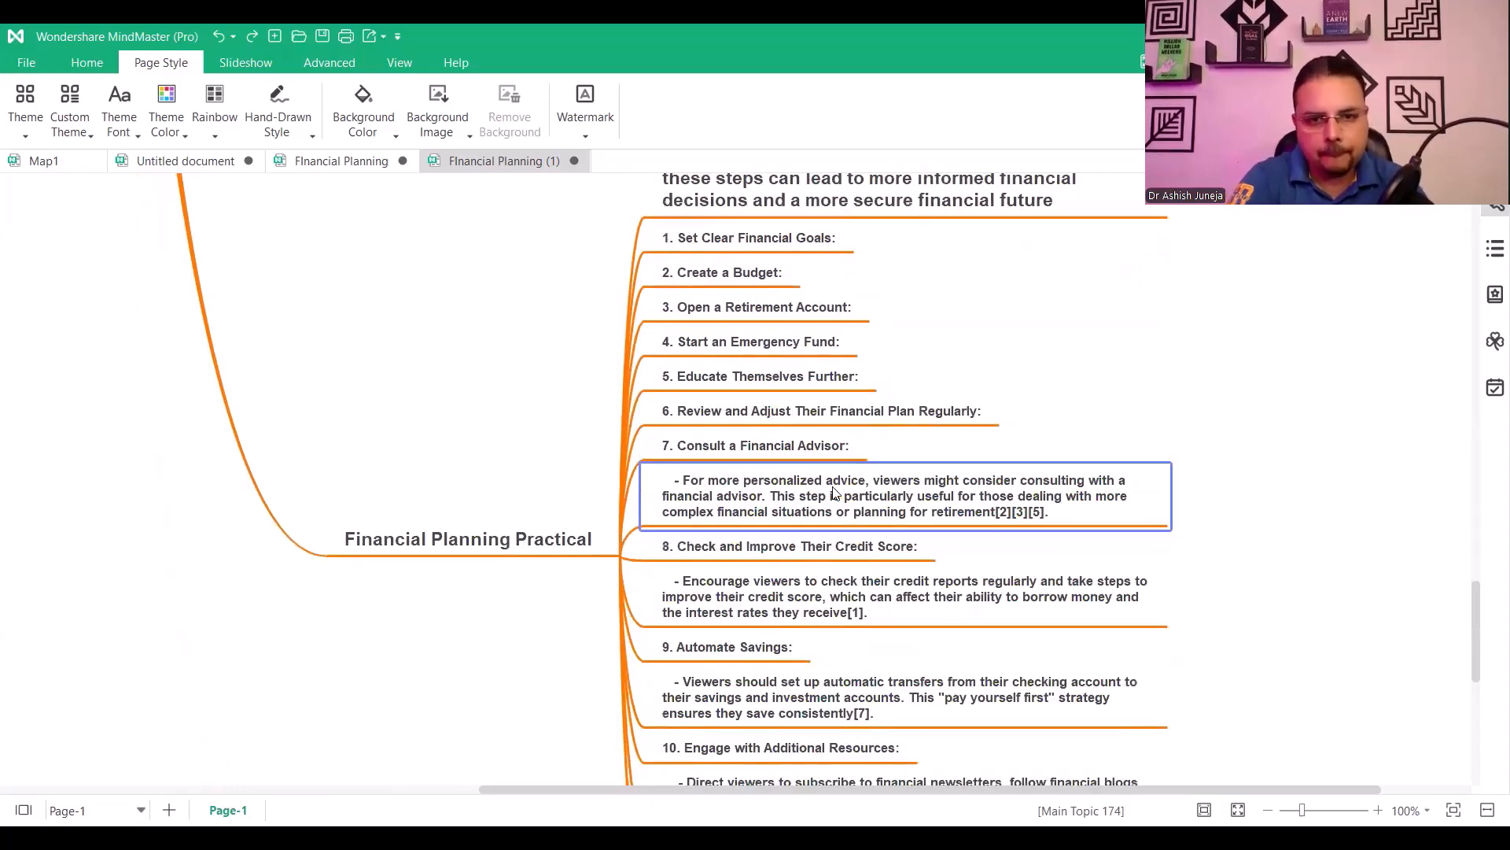
key(Delete)
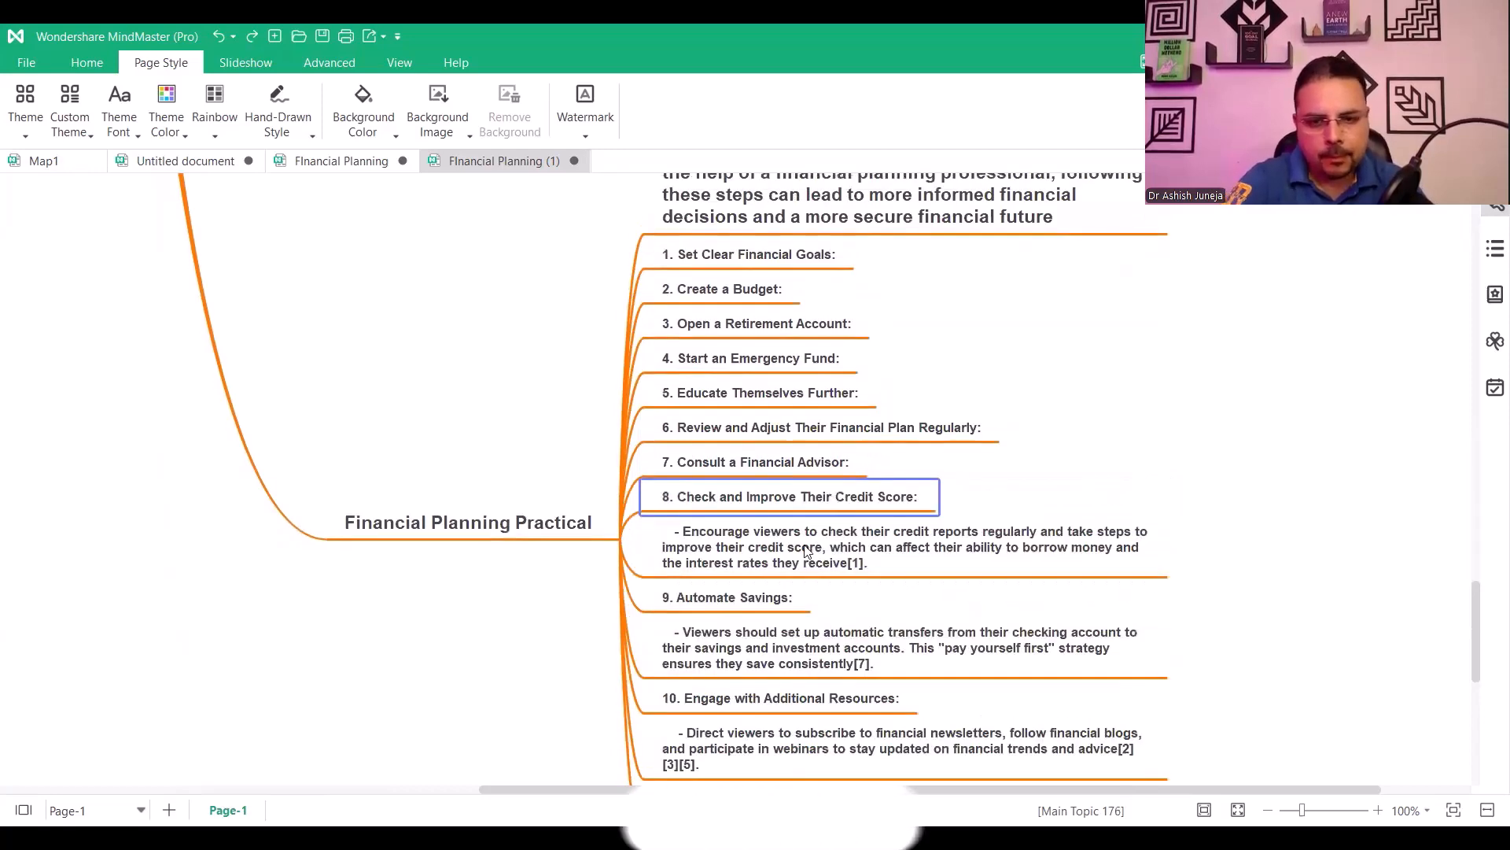
click(804, 544)
key(Delete)
Delete the descriptions below "9. Automate Savings" and "10. Engage with Additional Resources", plus the closing "These steps are designed to empower viewers" subtopic
click(835, 600)
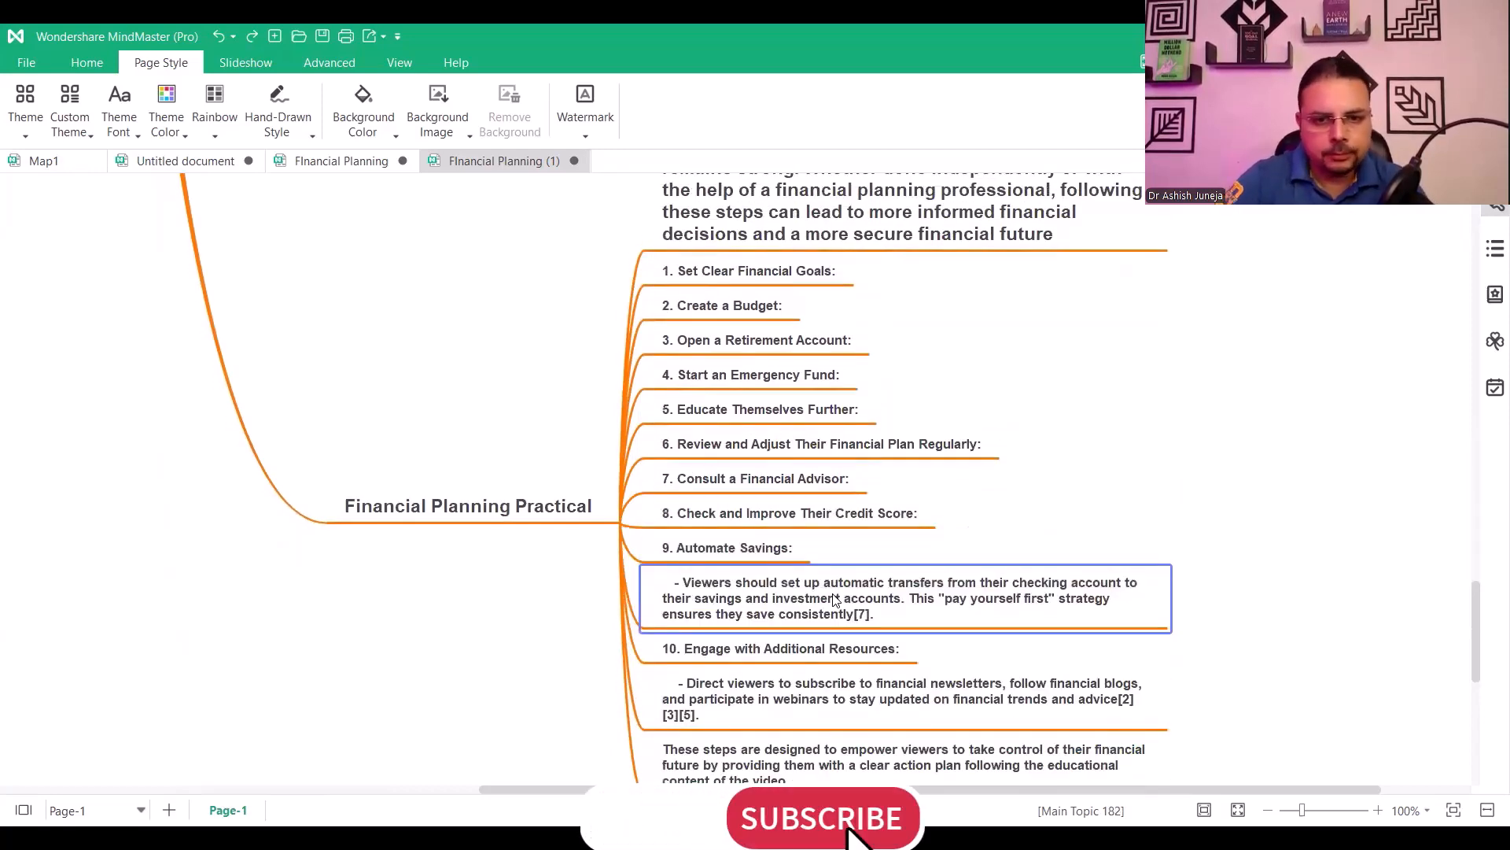
key(Delete)
click(838, 609)
click(841, 650)
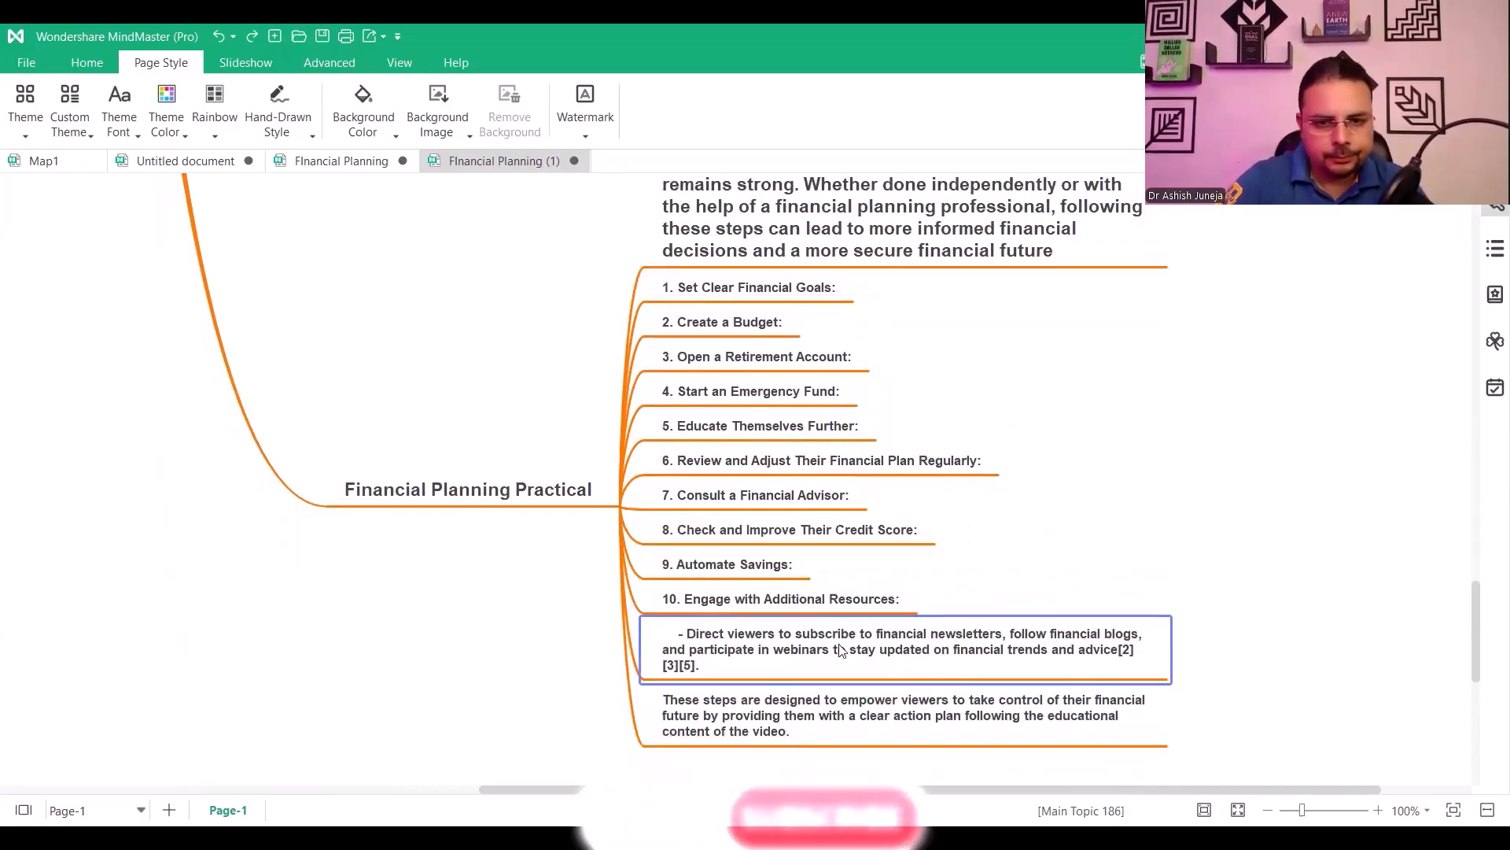
key(Delete)
click(840, 653)
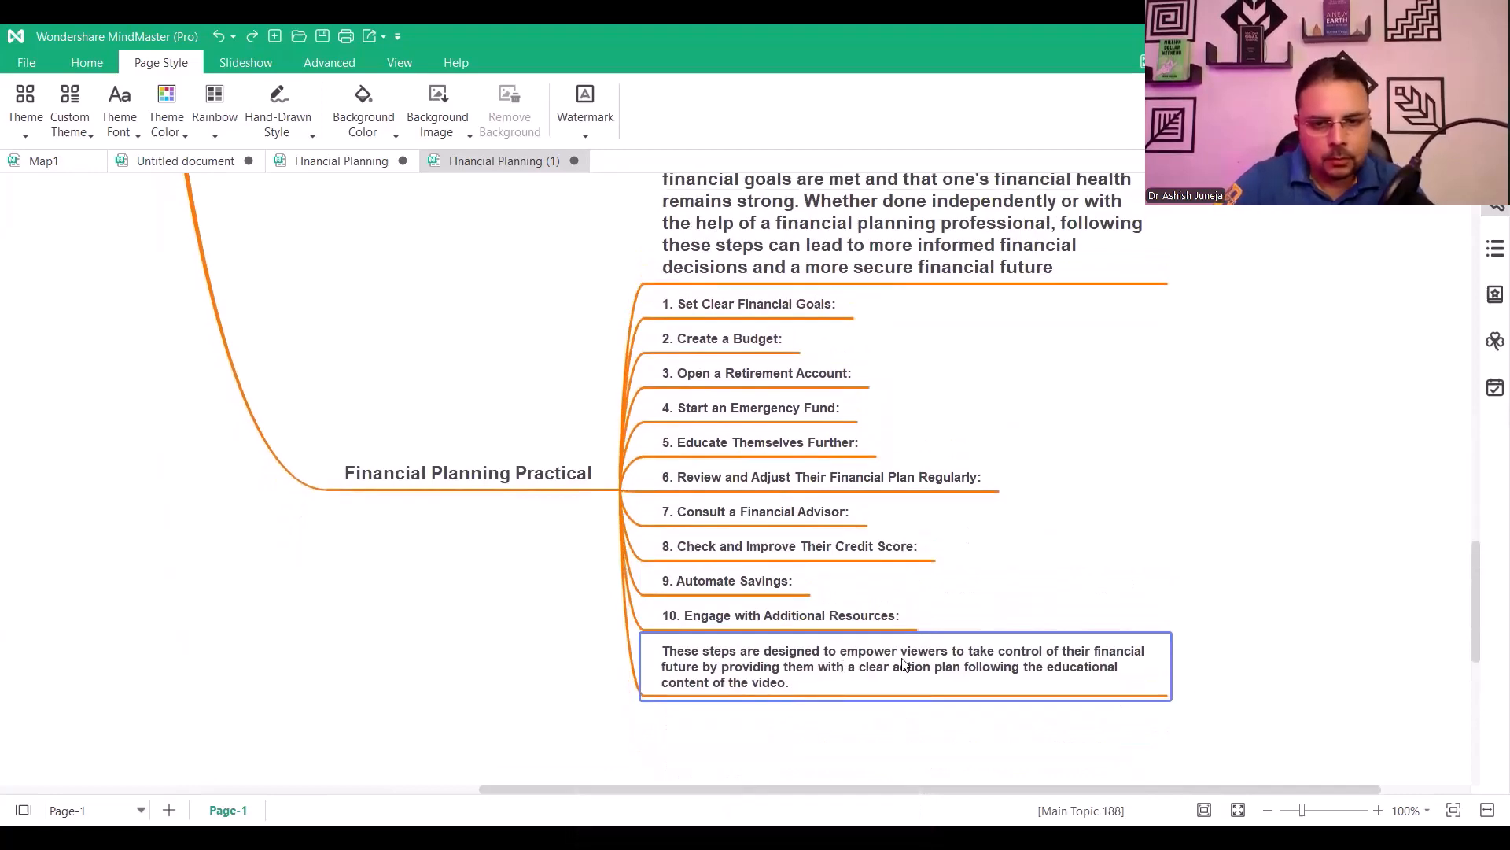
click(904, 665)
key(Escape)
key(Delete)
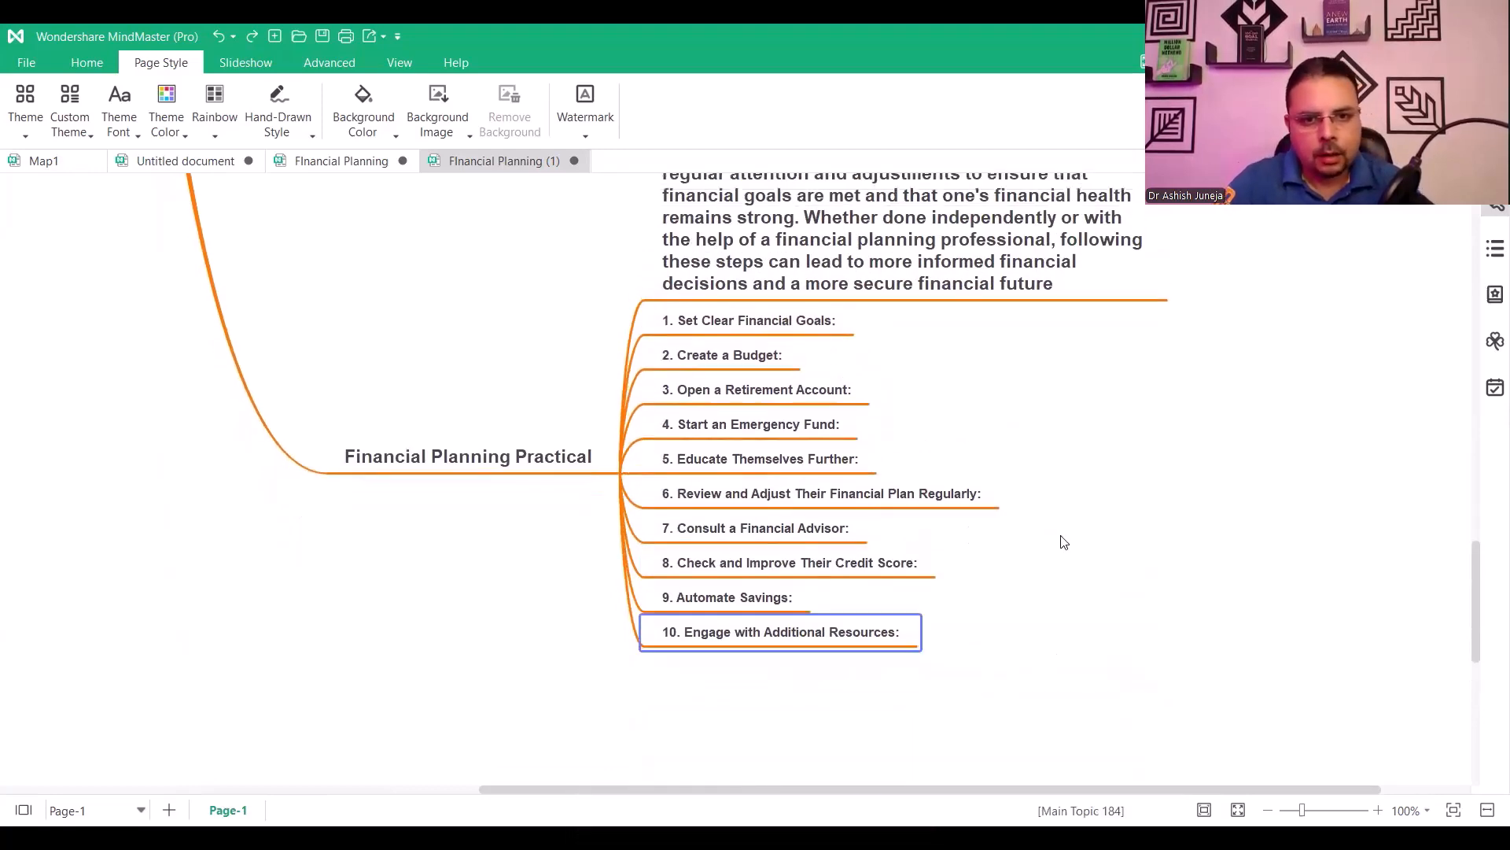
Shorten the first subtopic under "Steps in Financial Planning" to "1. Define Your Financial Goals" by removing its description and colon
scroll(1221, 481, up, 5)
scroll(1224, 483, up, 2)
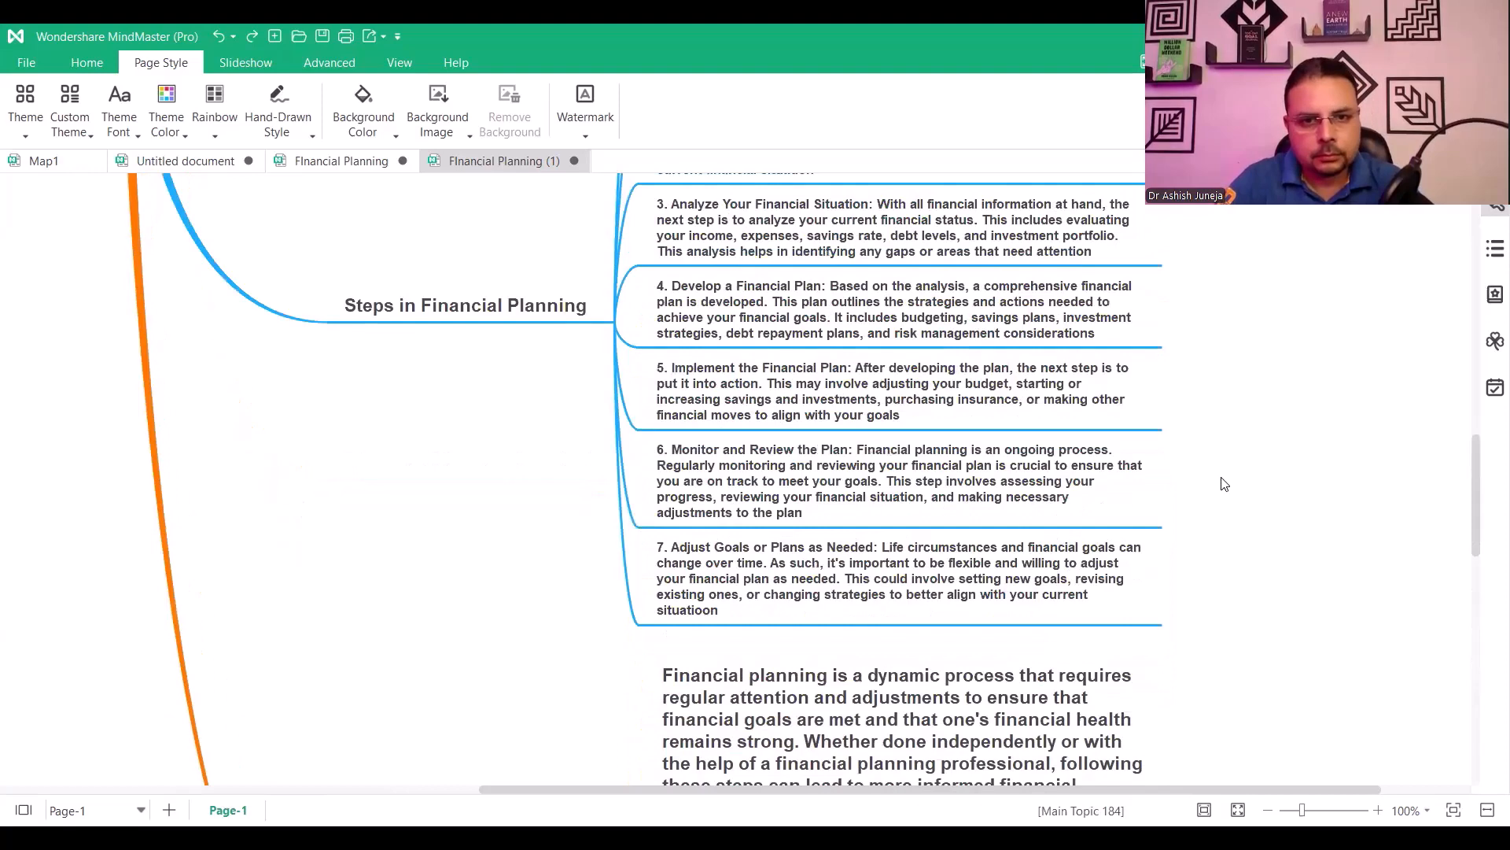
scroll(1224, 483, up, 4)
double_click(927, 411)
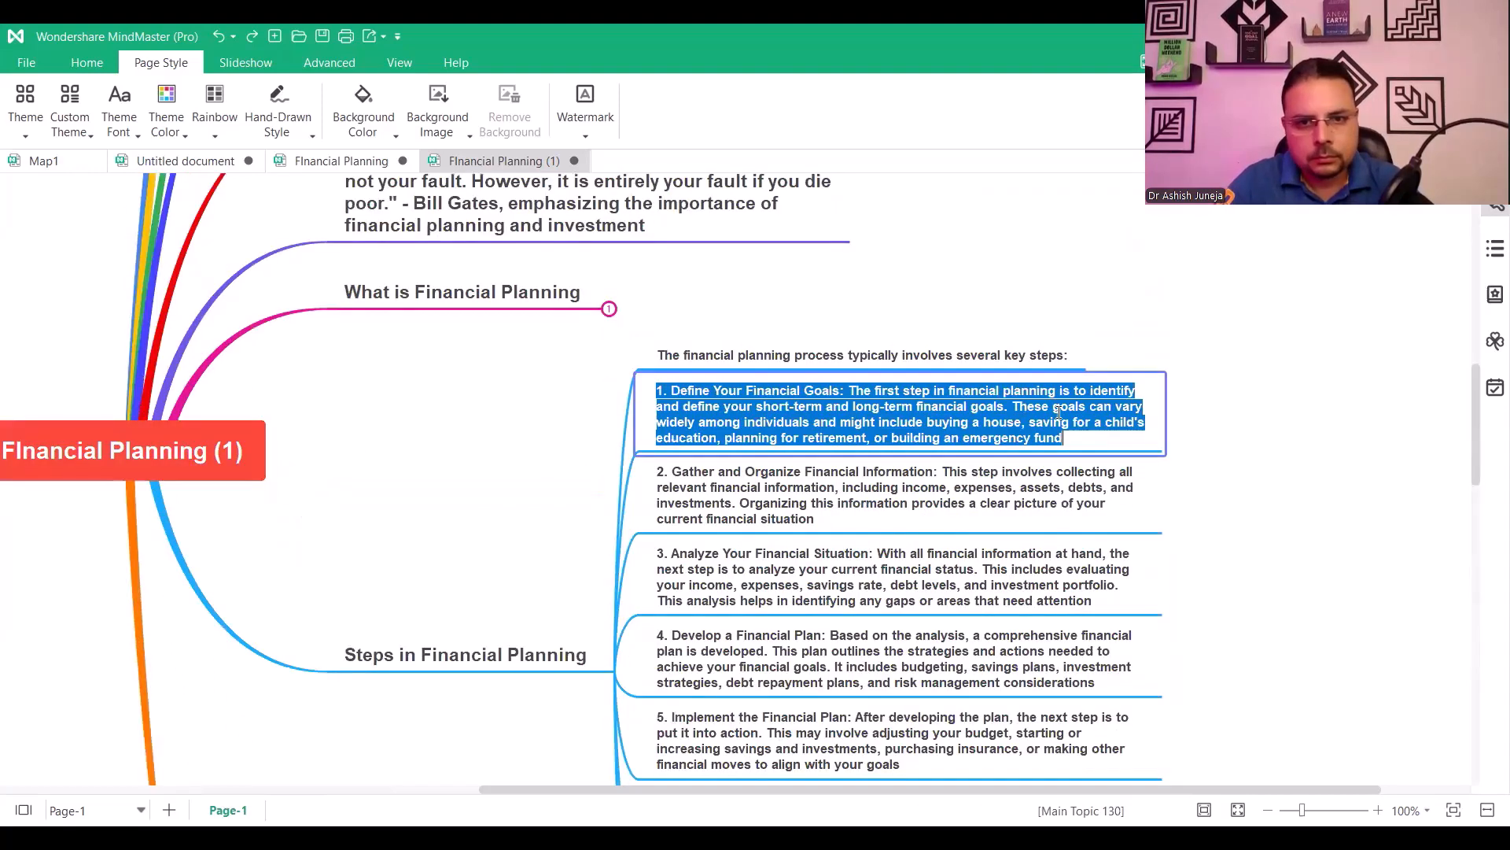
click(1060, 412)
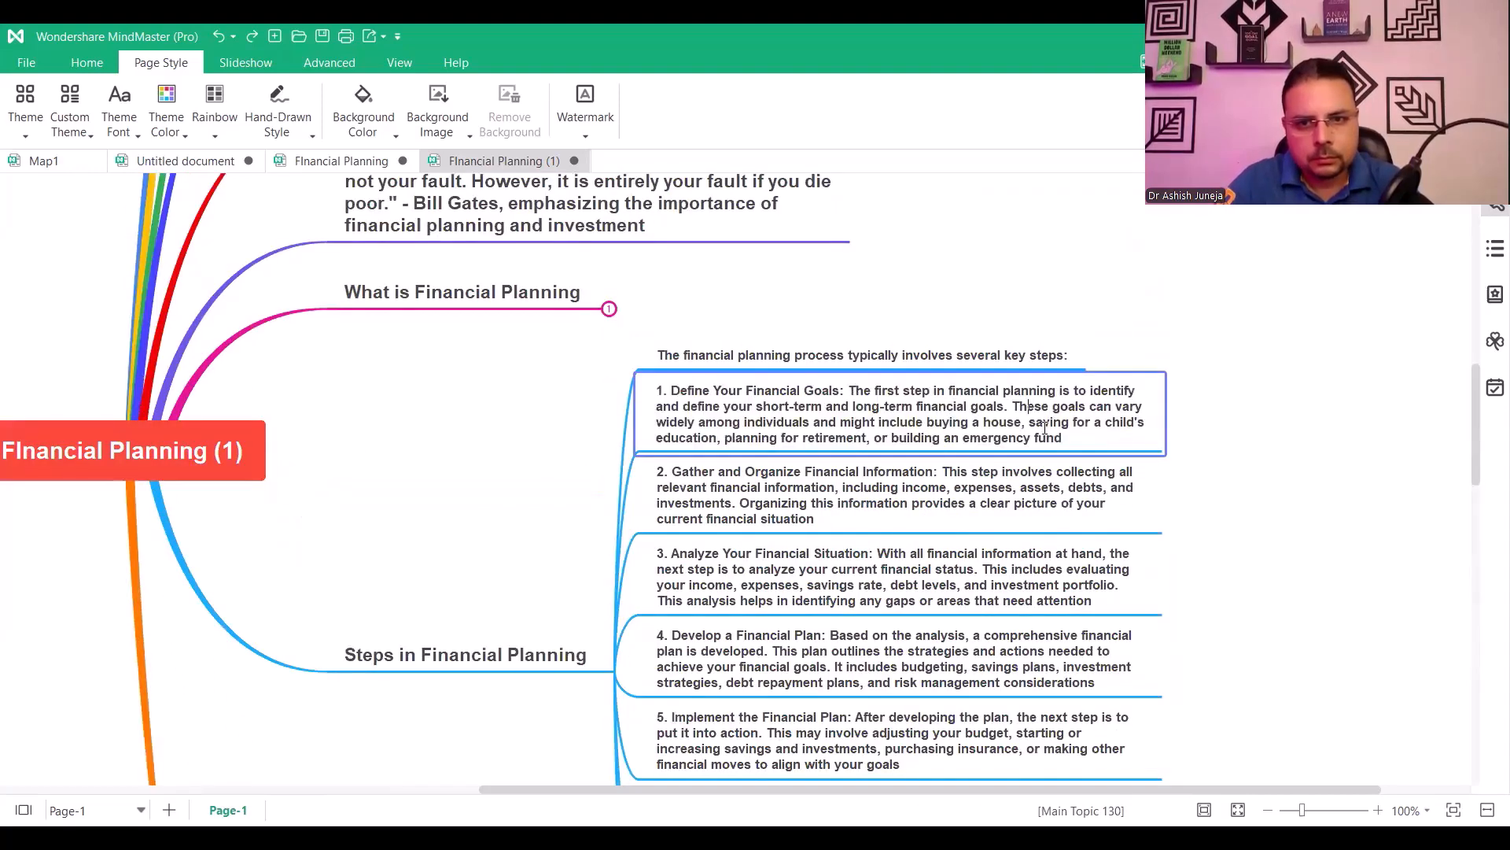
drag(855, 390, 1069, 438)
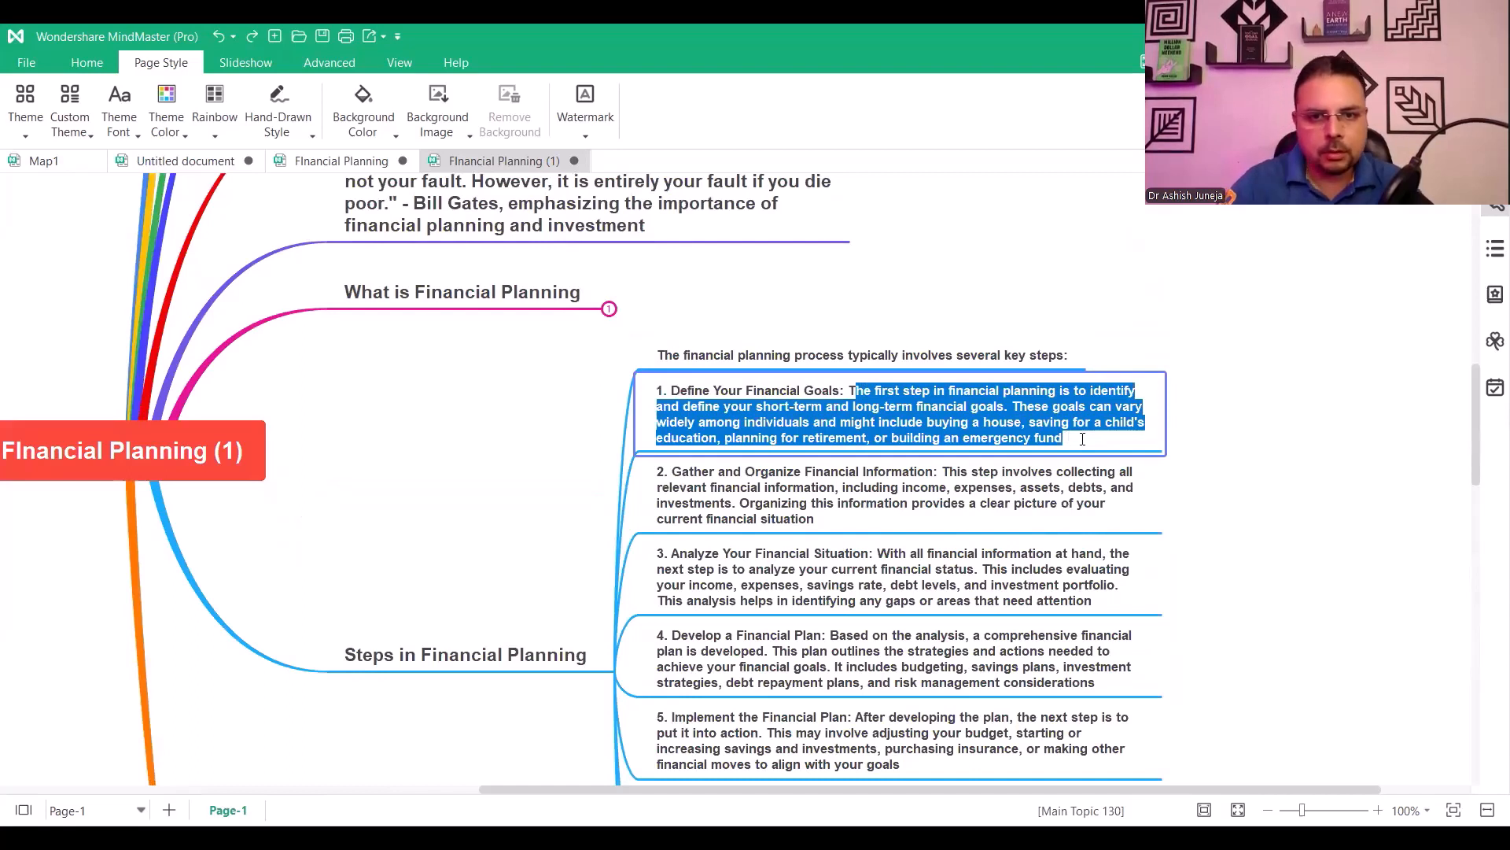
key(BackSpace)
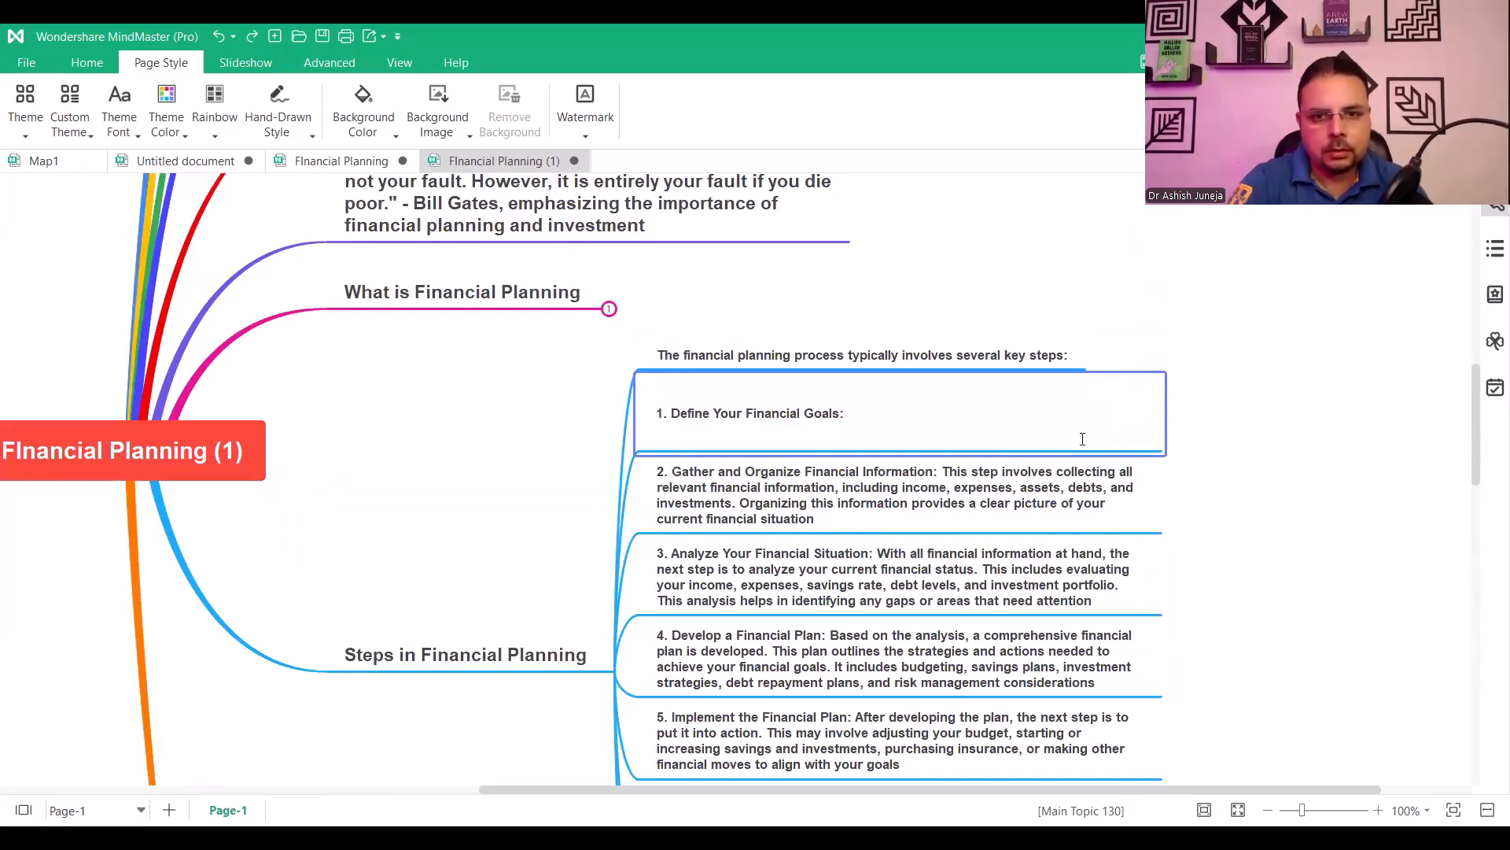
click(928, 476)
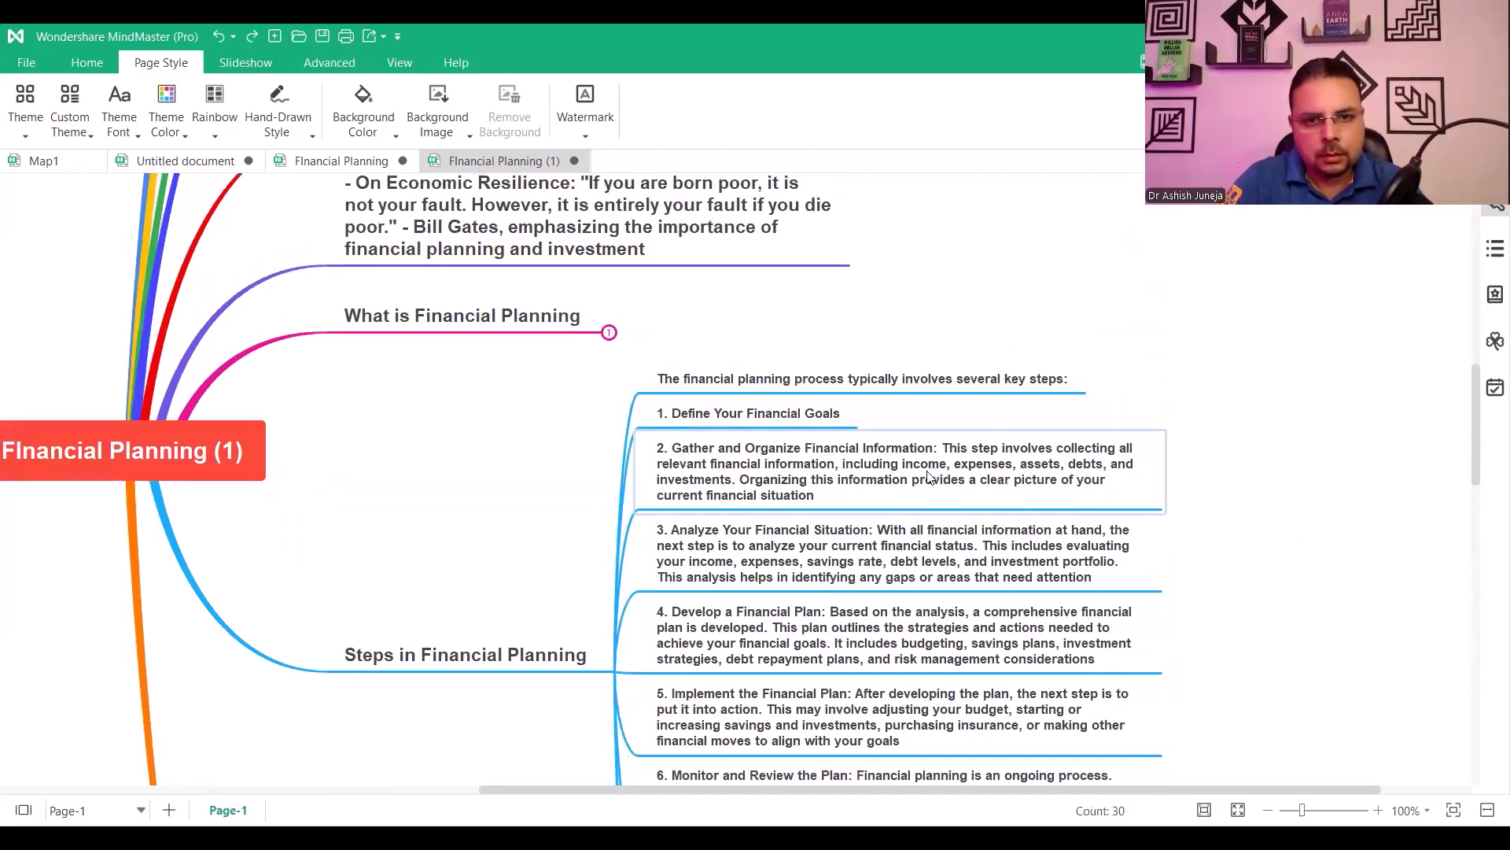
click(981, 479)
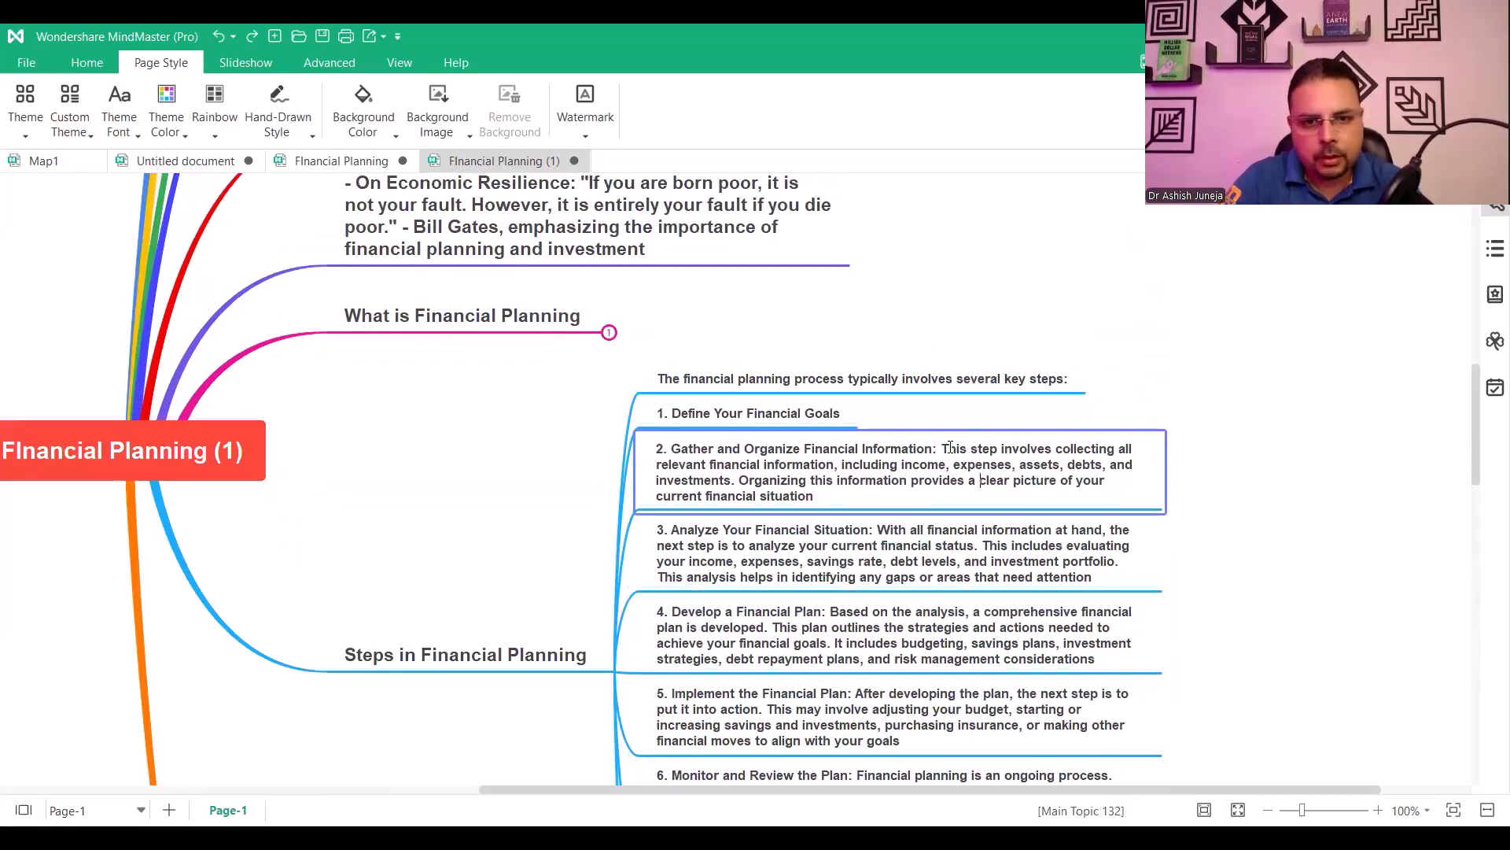
drag(951, 447, 1002, 516)
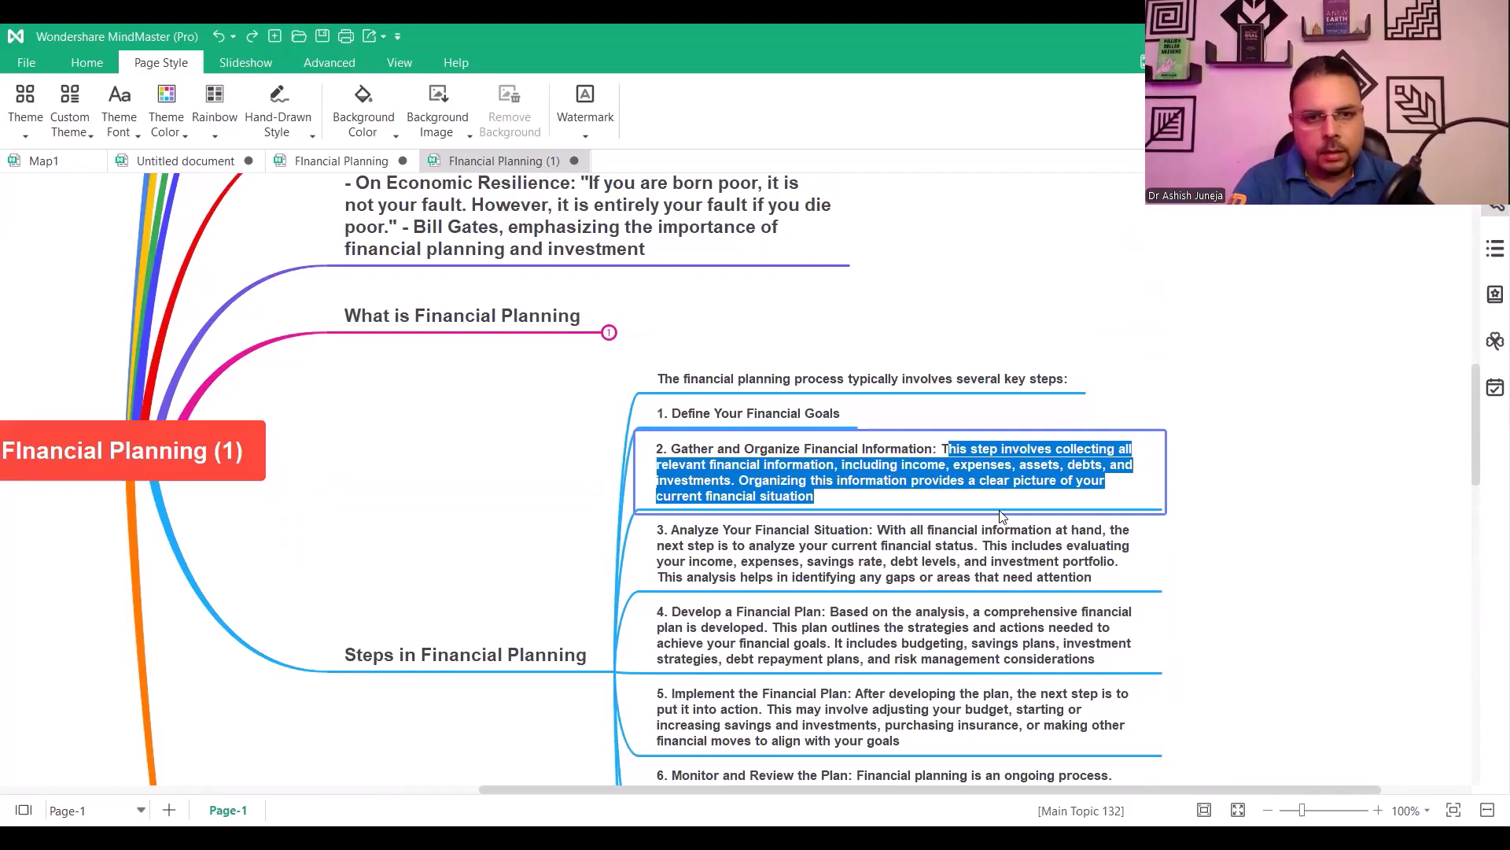
Remove the leading dash from the "Savings Trends" topic's text
scroll(661, 417, up, 10)
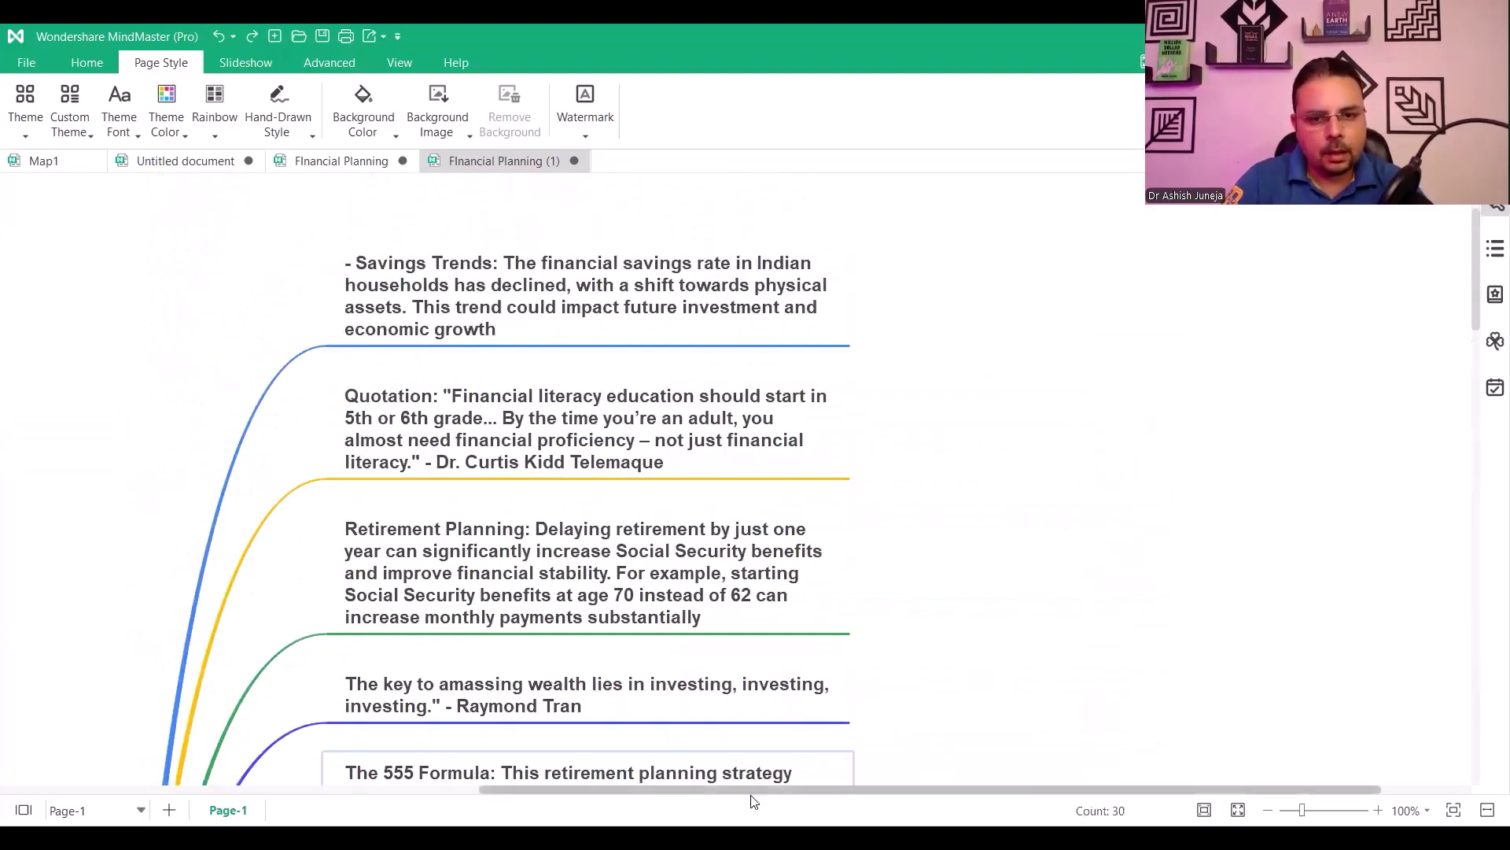
drag(748, 789, 606, 788)
click(606, 264)
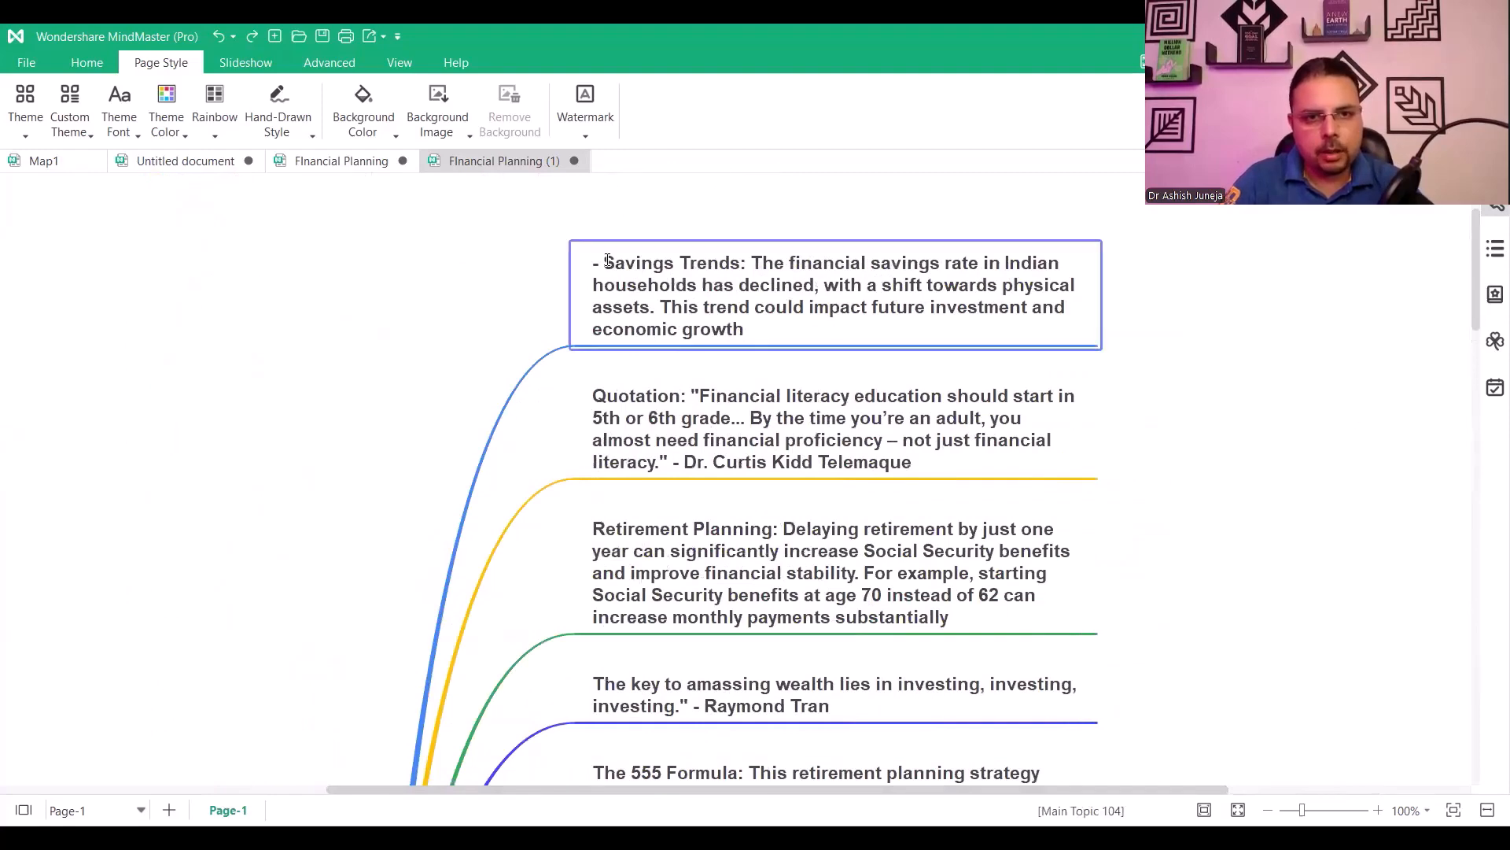
key(BackSpace)
key(BackSpace)
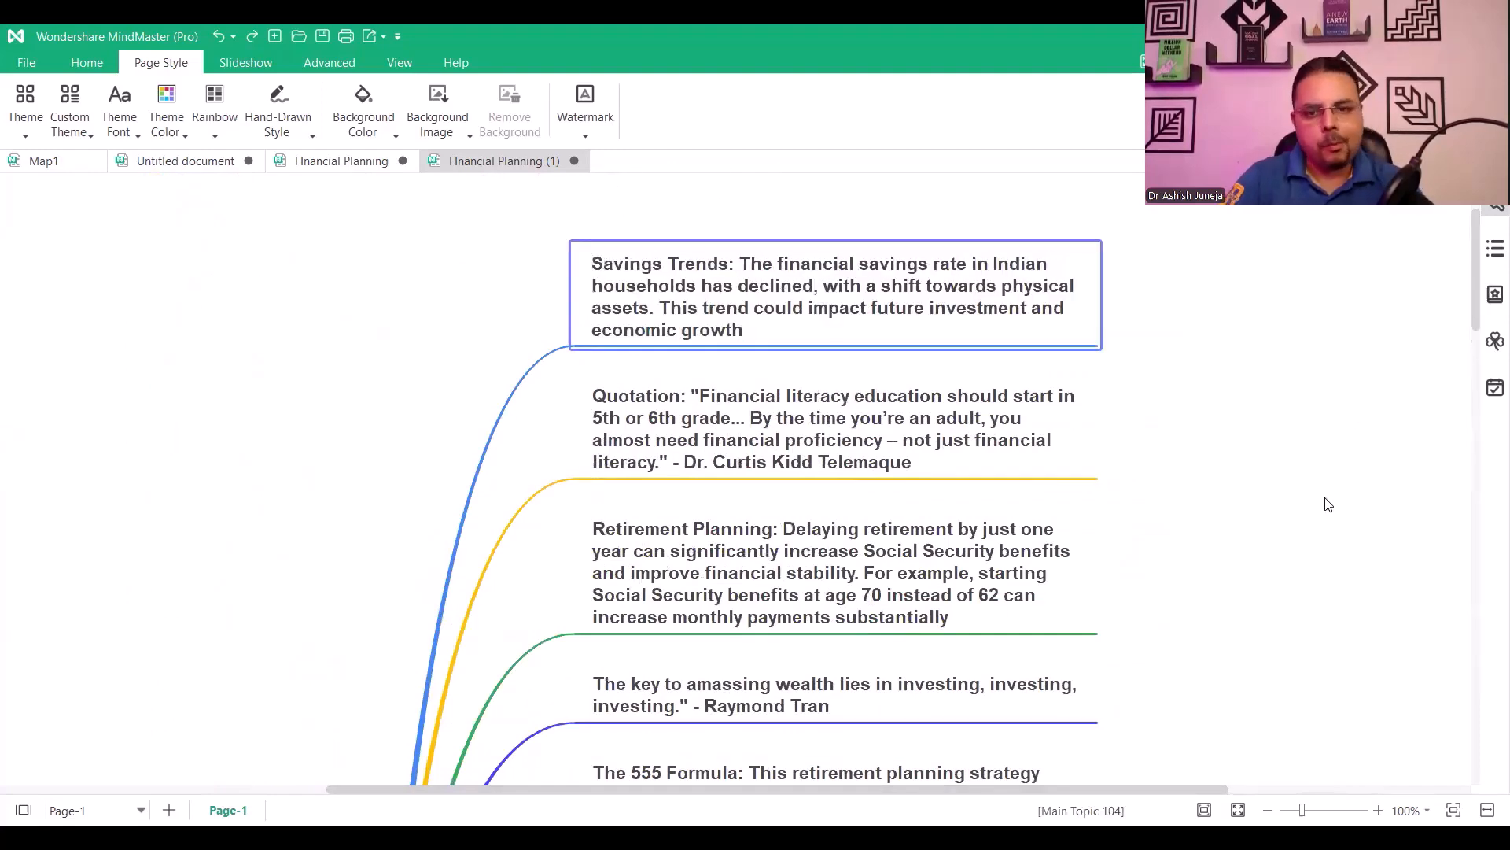
click(1361, 507)
Remove the "(1)" suffix from the mind map's central topic title
drag(1156, 789, 1252, 739)
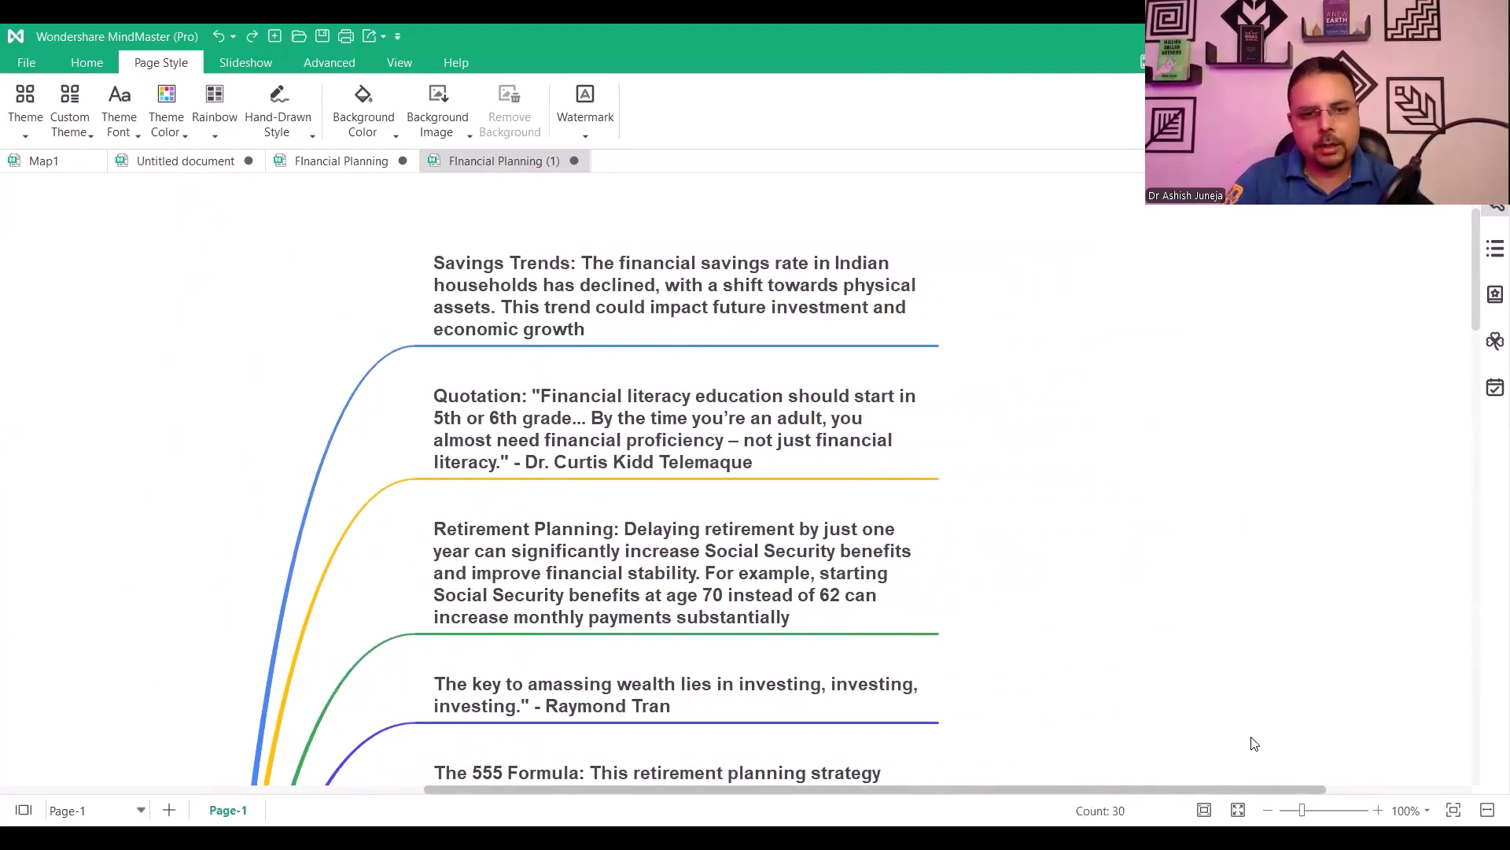
scroll(1192, 579, down, 4)
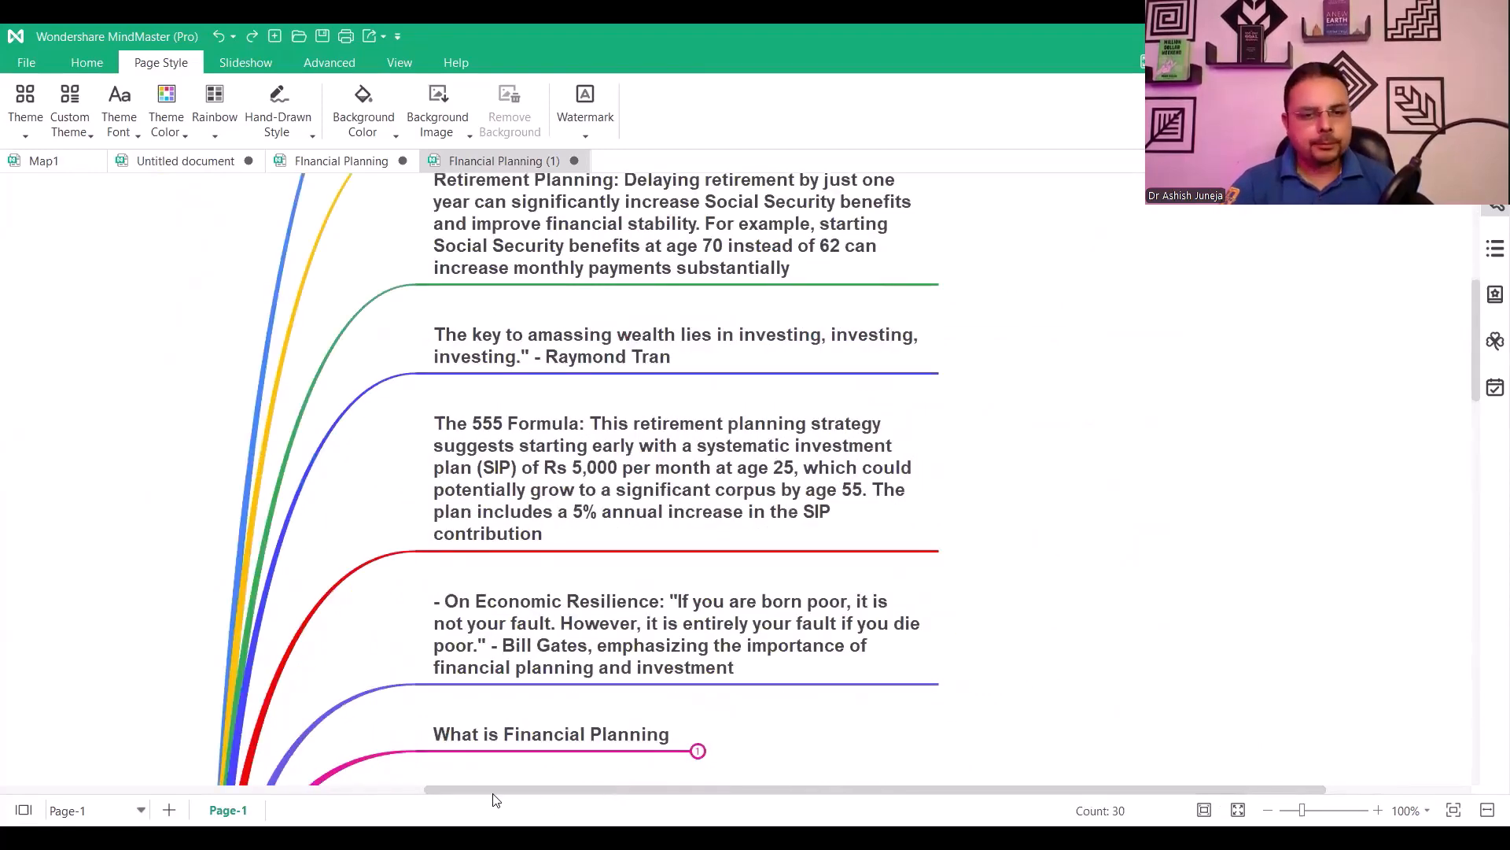
drag(489, 790, 409, 791)
scroll(330, 416, down, 6)
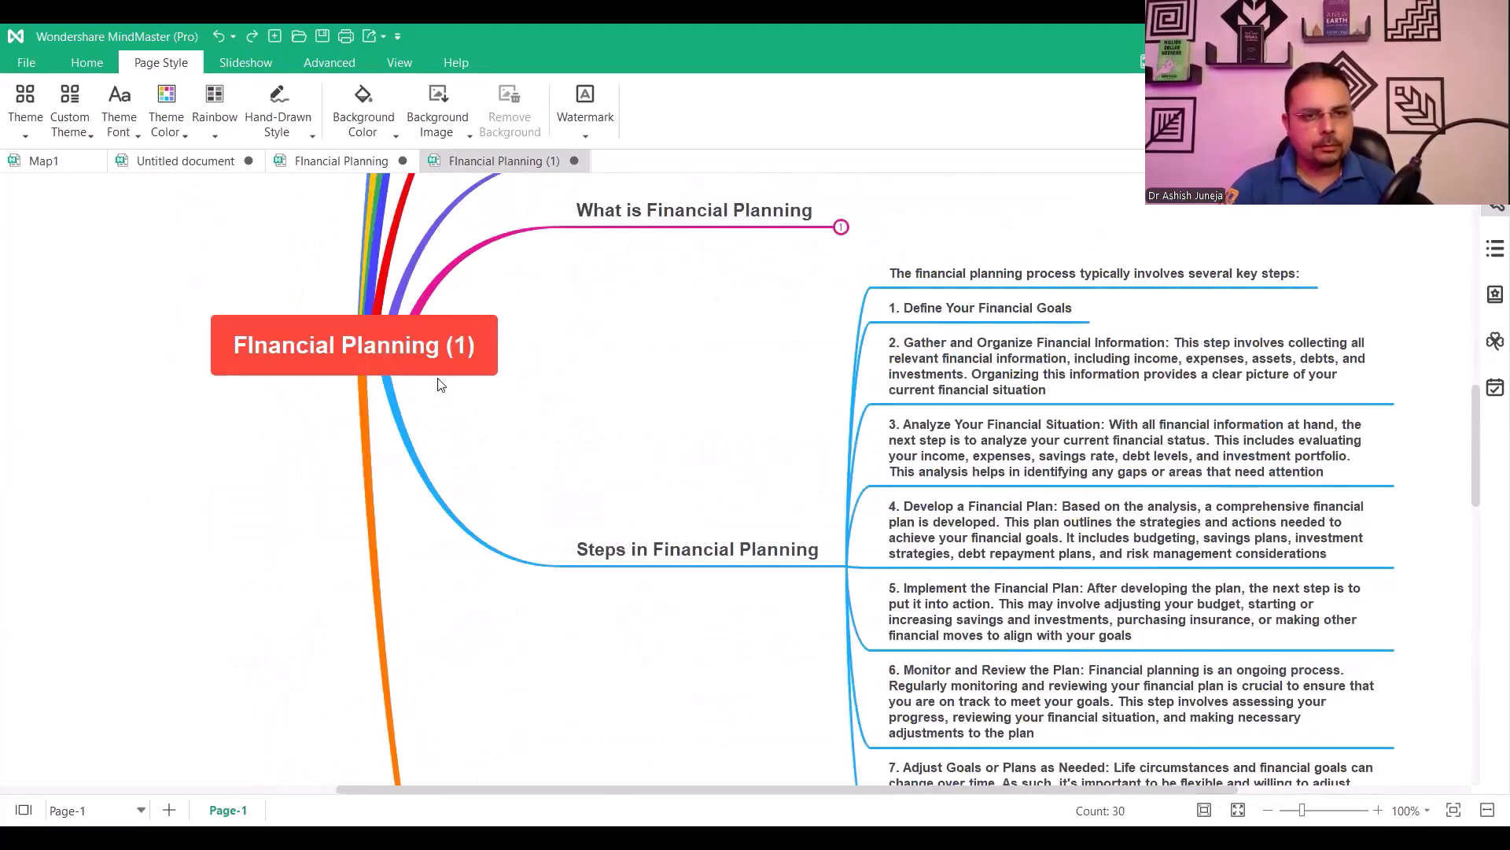
click(480, 349)
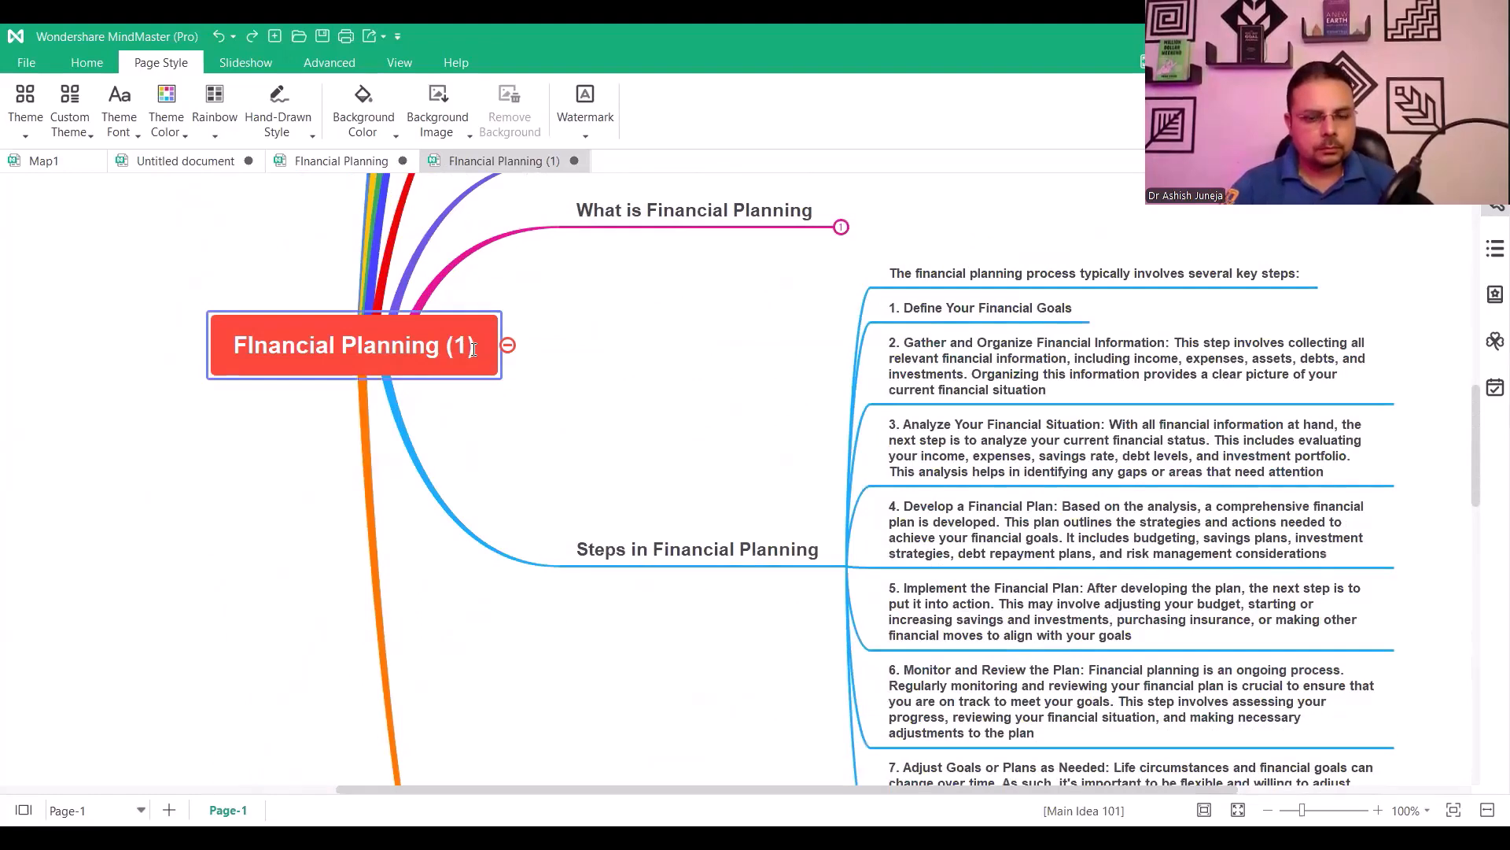
key(BackSpace)
key(BackSpace)
key(BackSpace)
key(BackSpace)
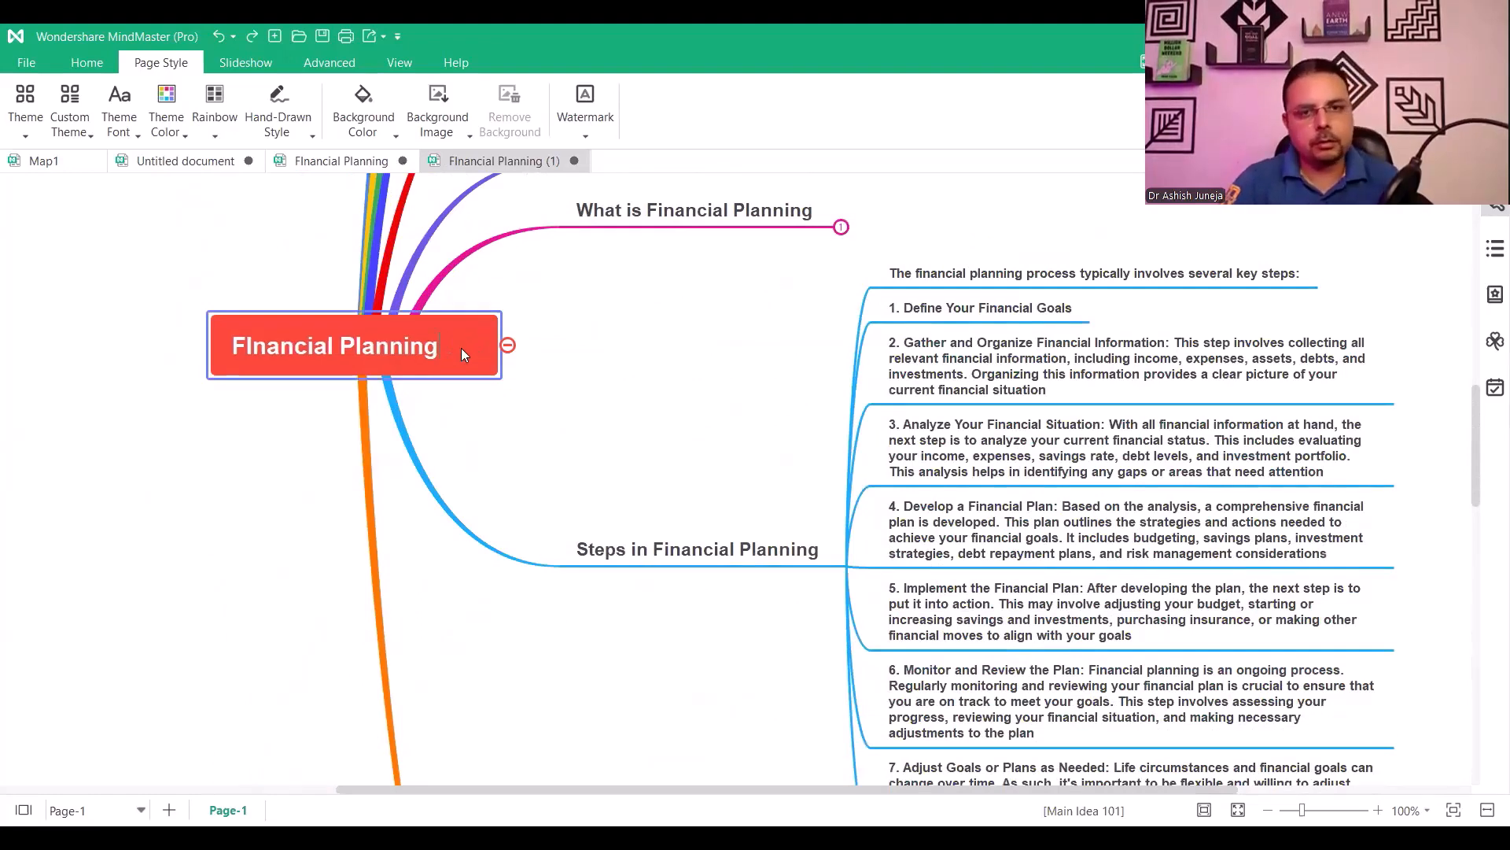
click(747, 645)
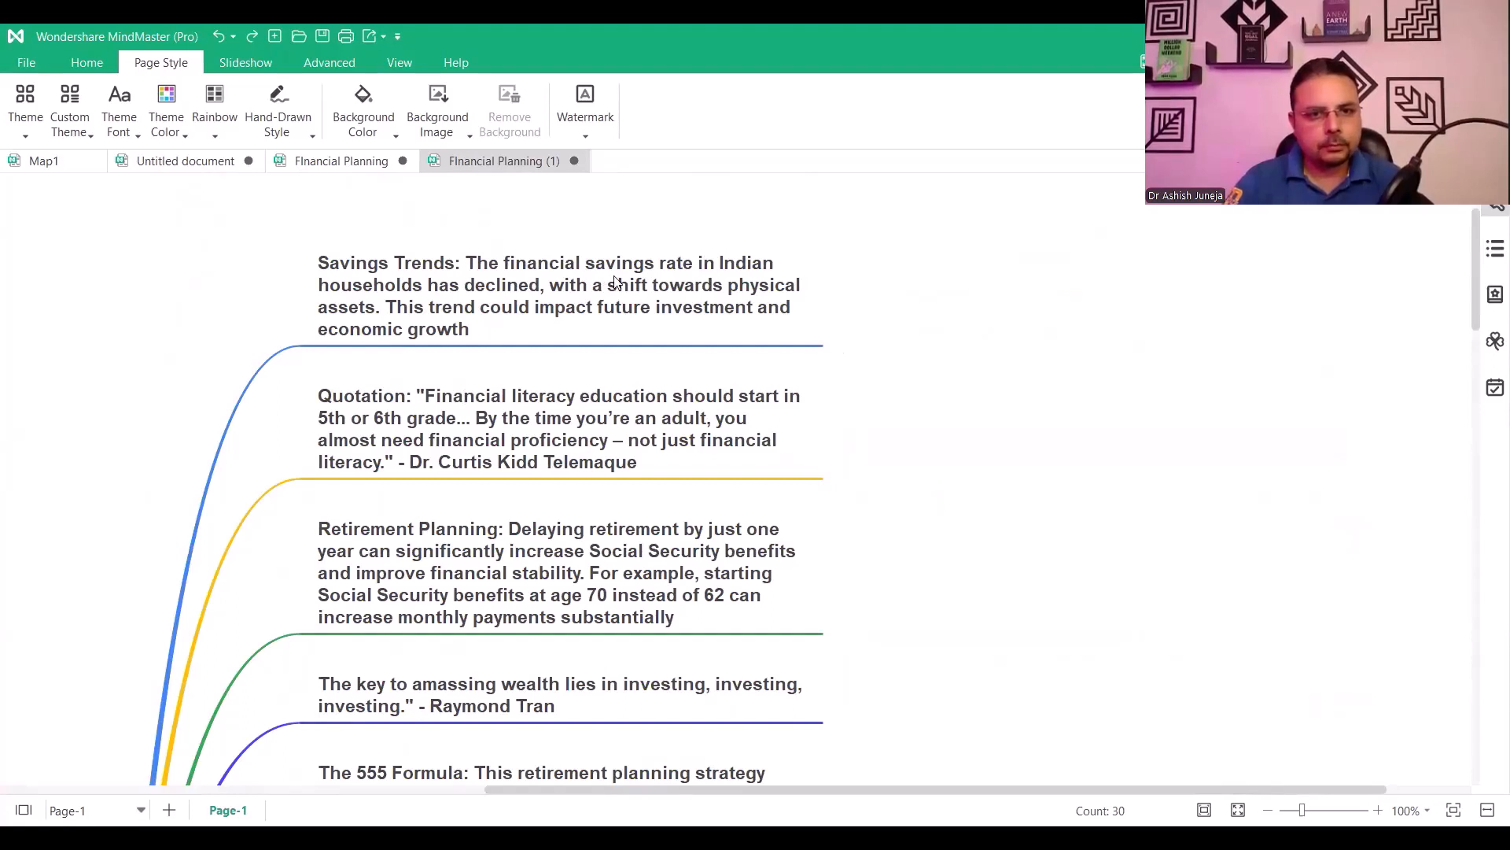
Delete the "Savings Trends" topic from the mind map
click(618, 307)
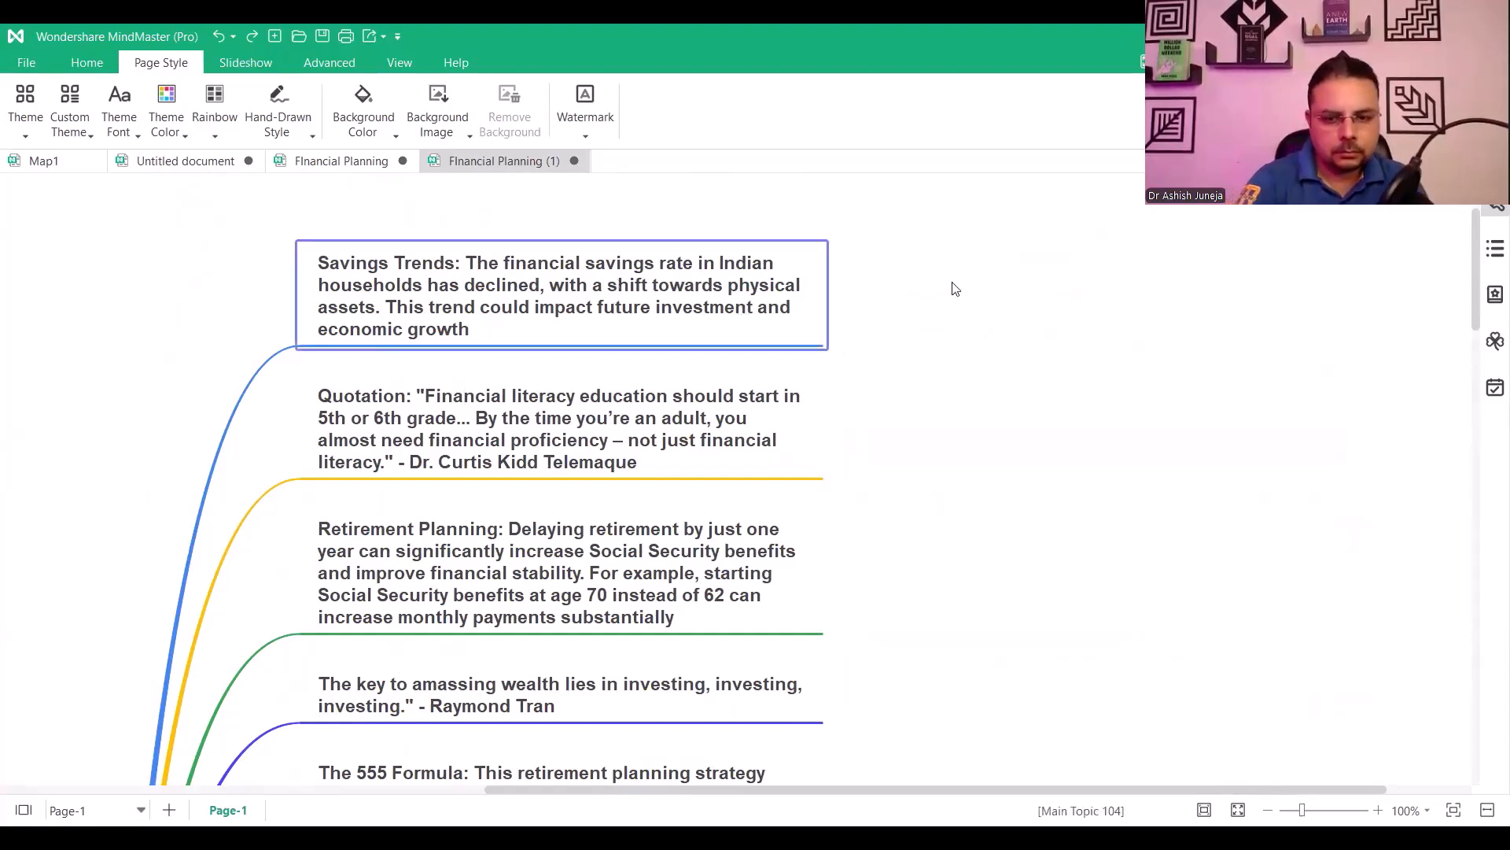
key(Delete)
click(984, 382)
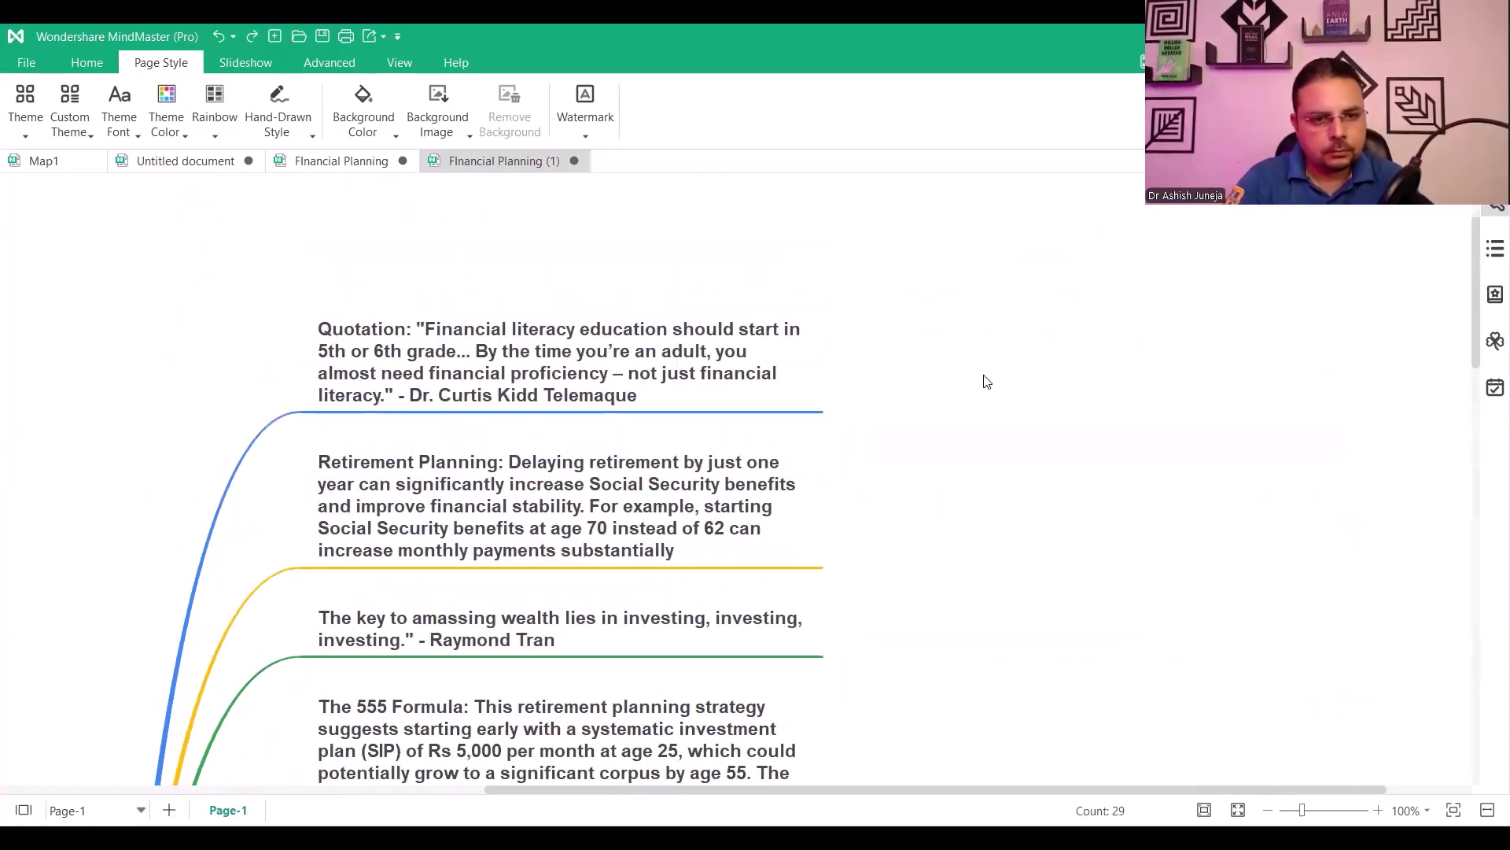